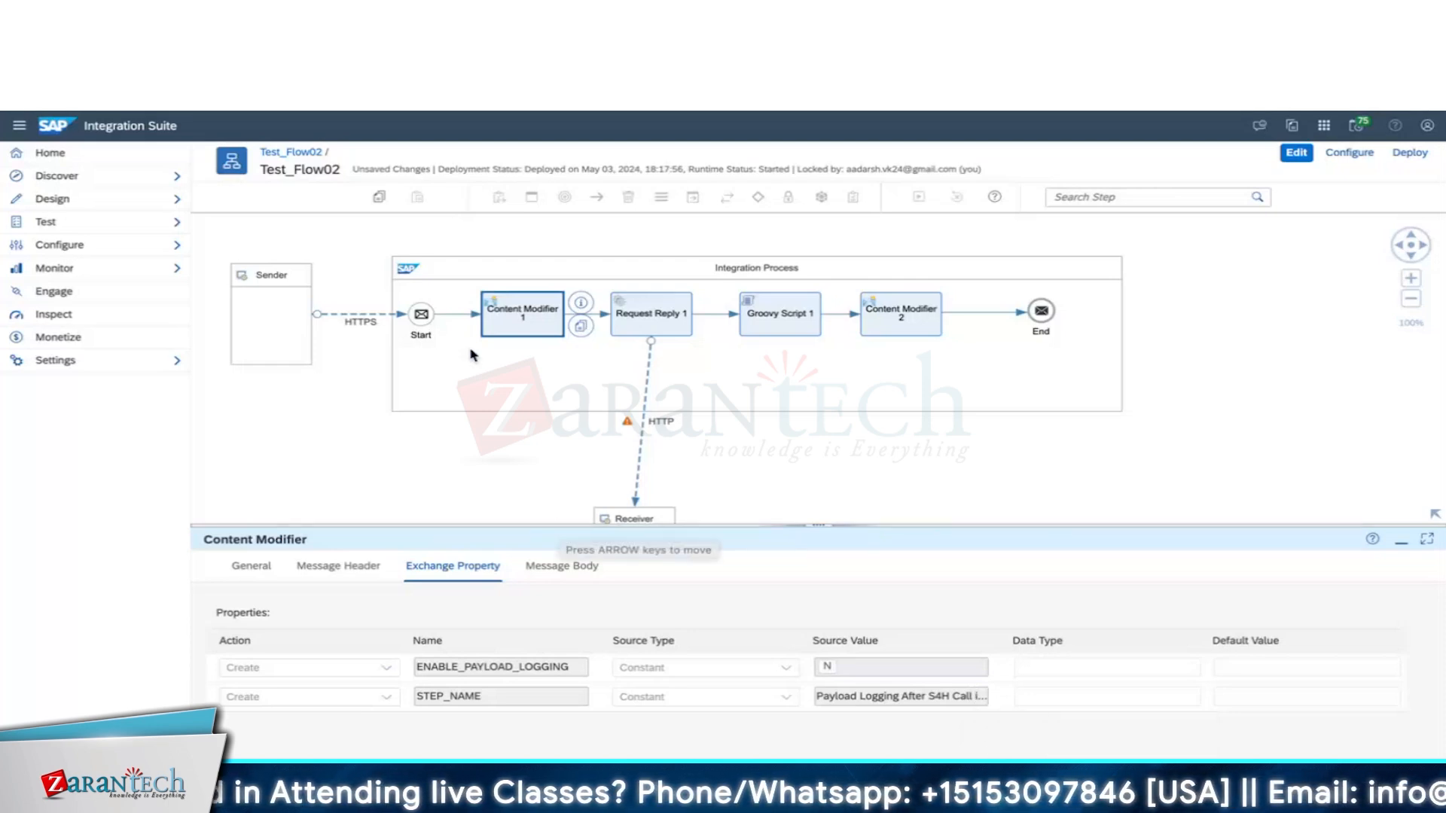
Select the Start to Content Modifier 1 connector in Test_Flow02 to reveal its simulation buttons.
click(450, 318)
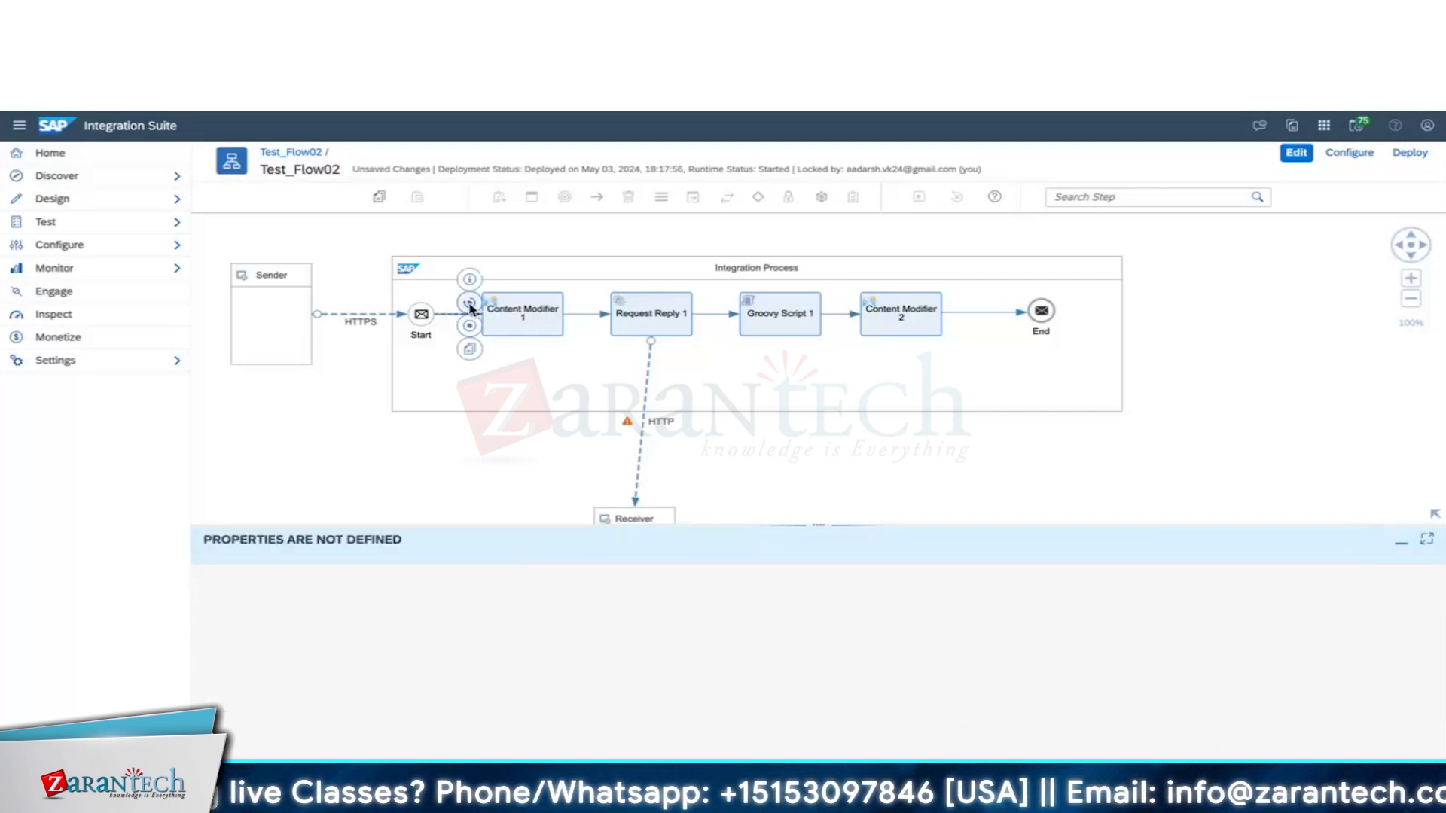
Set the simulation end point after Content Modifier 1, run the simulation, then select Content Modifier 1.
click(588, 314)
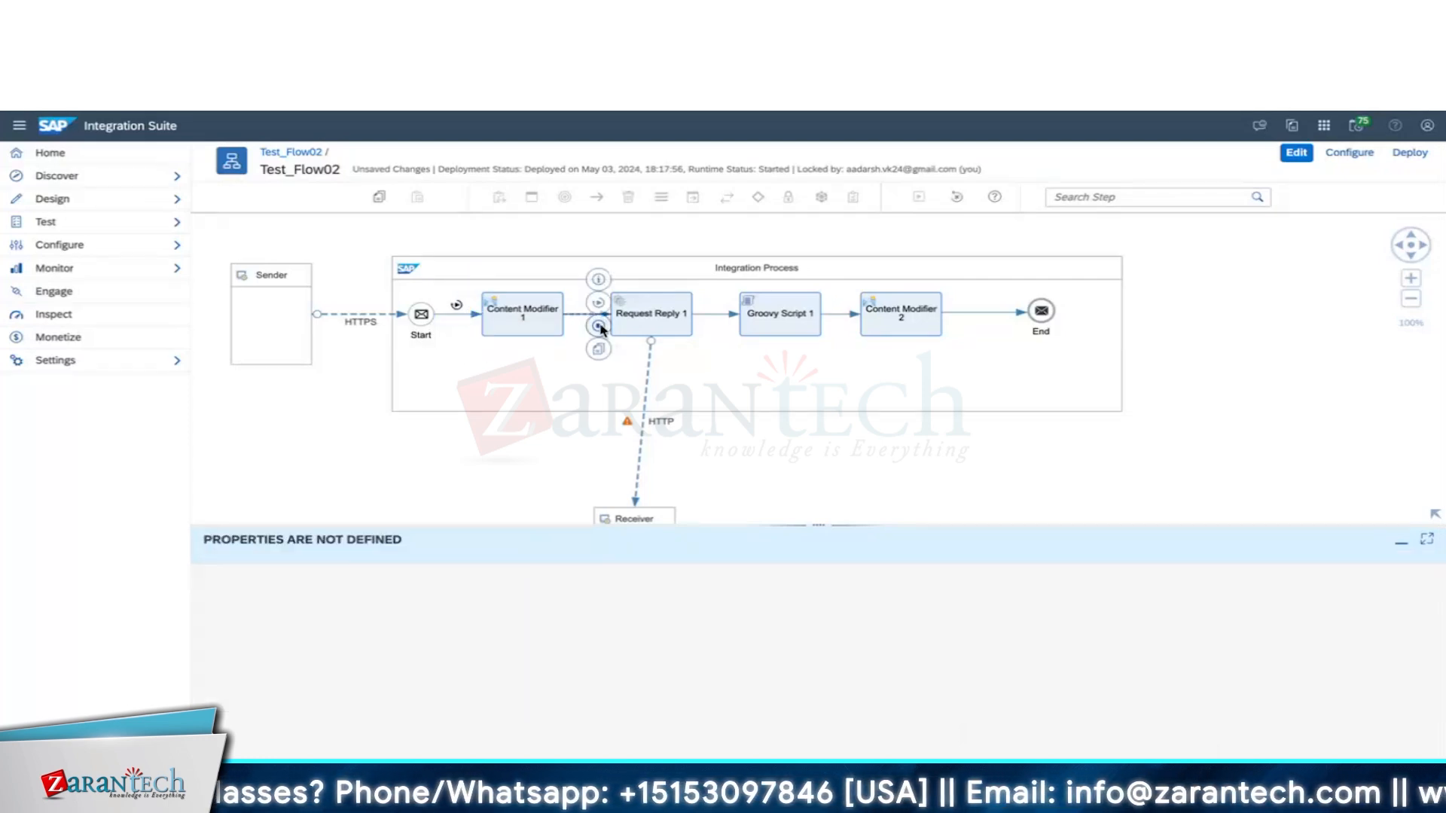
click(599, 326)
click(918, 198)
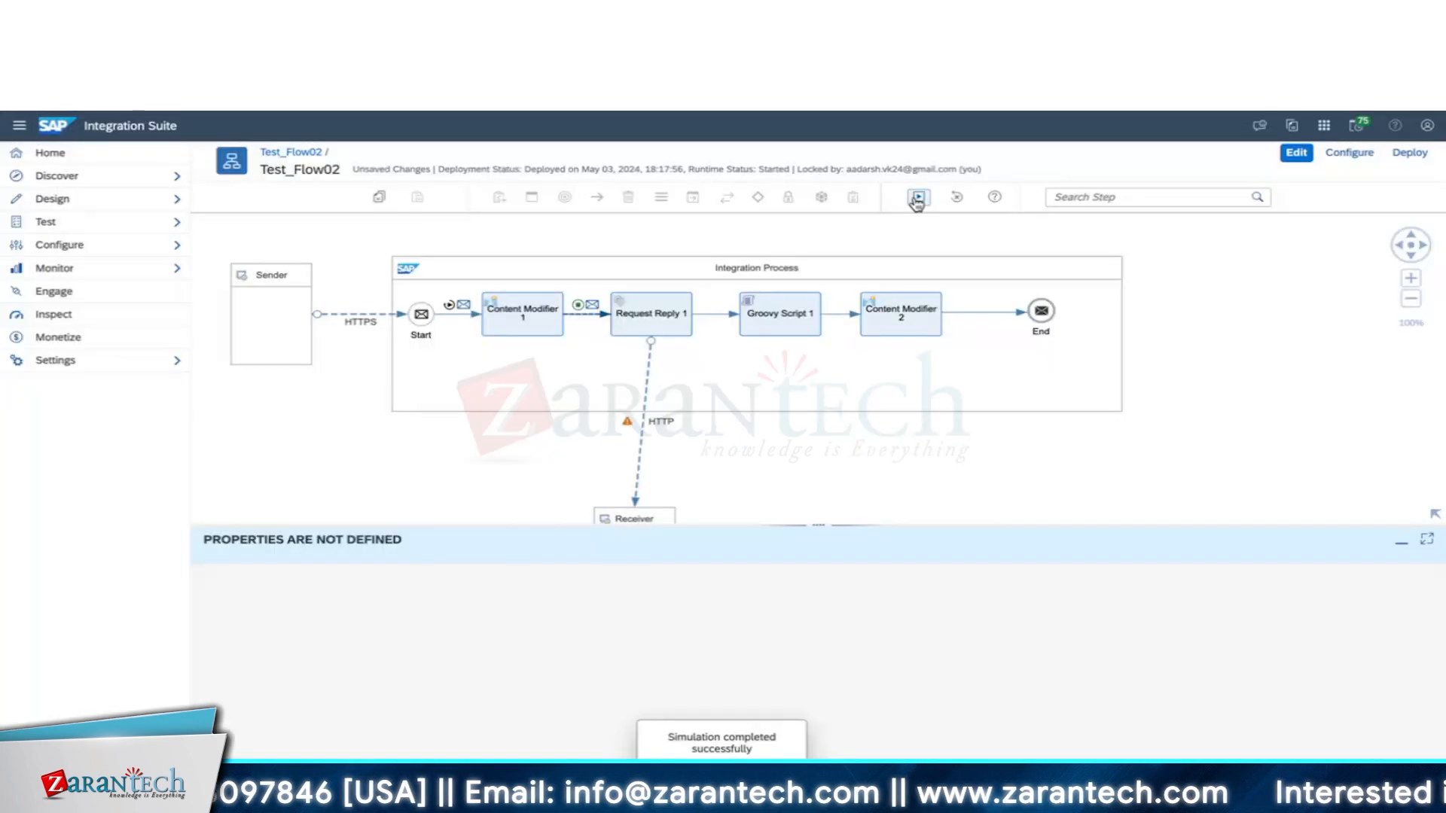
click(522, 325)
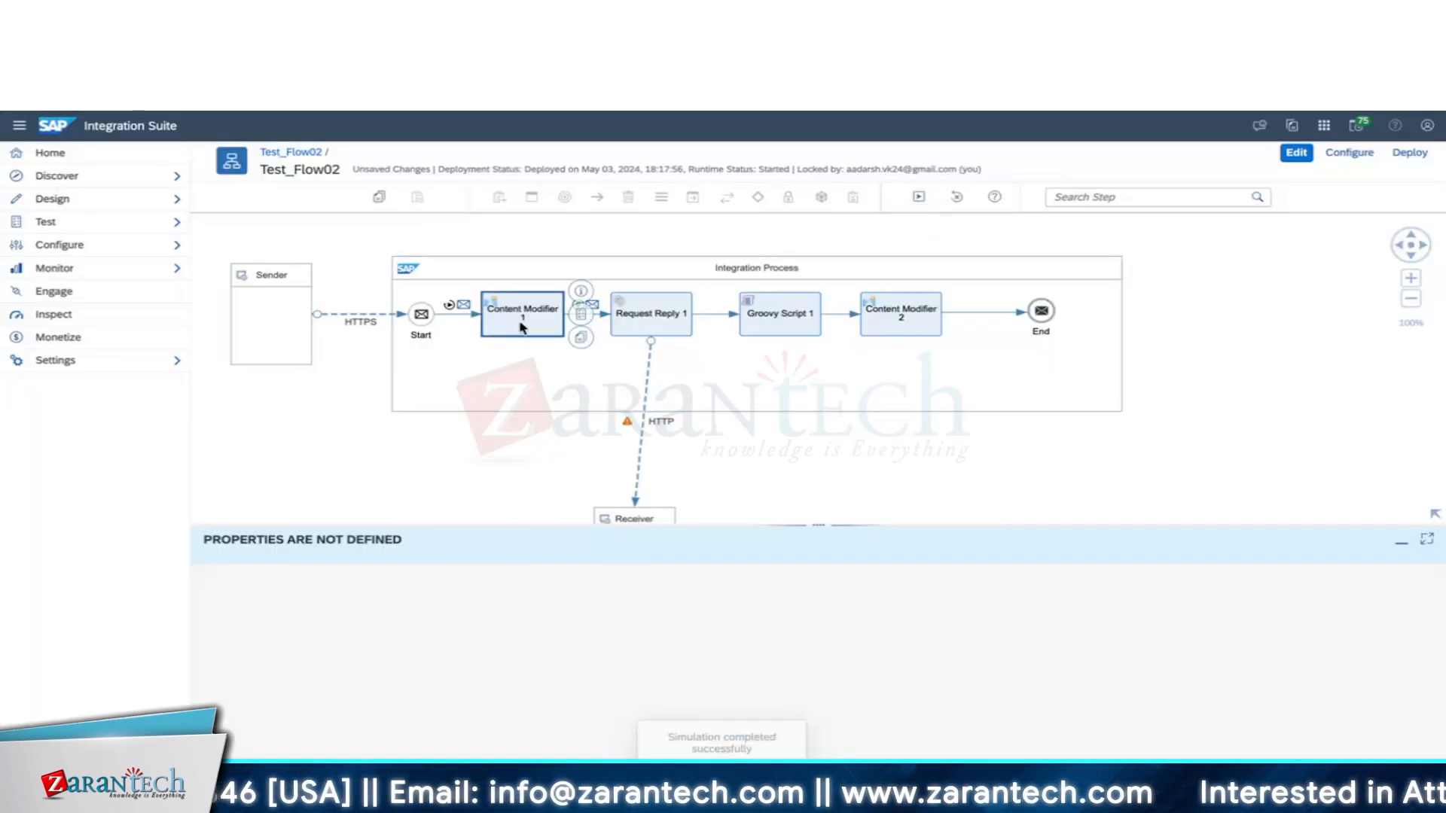
Inspect the traced start message's properties and Content Modifier 1's header settings.
click(463, 306)
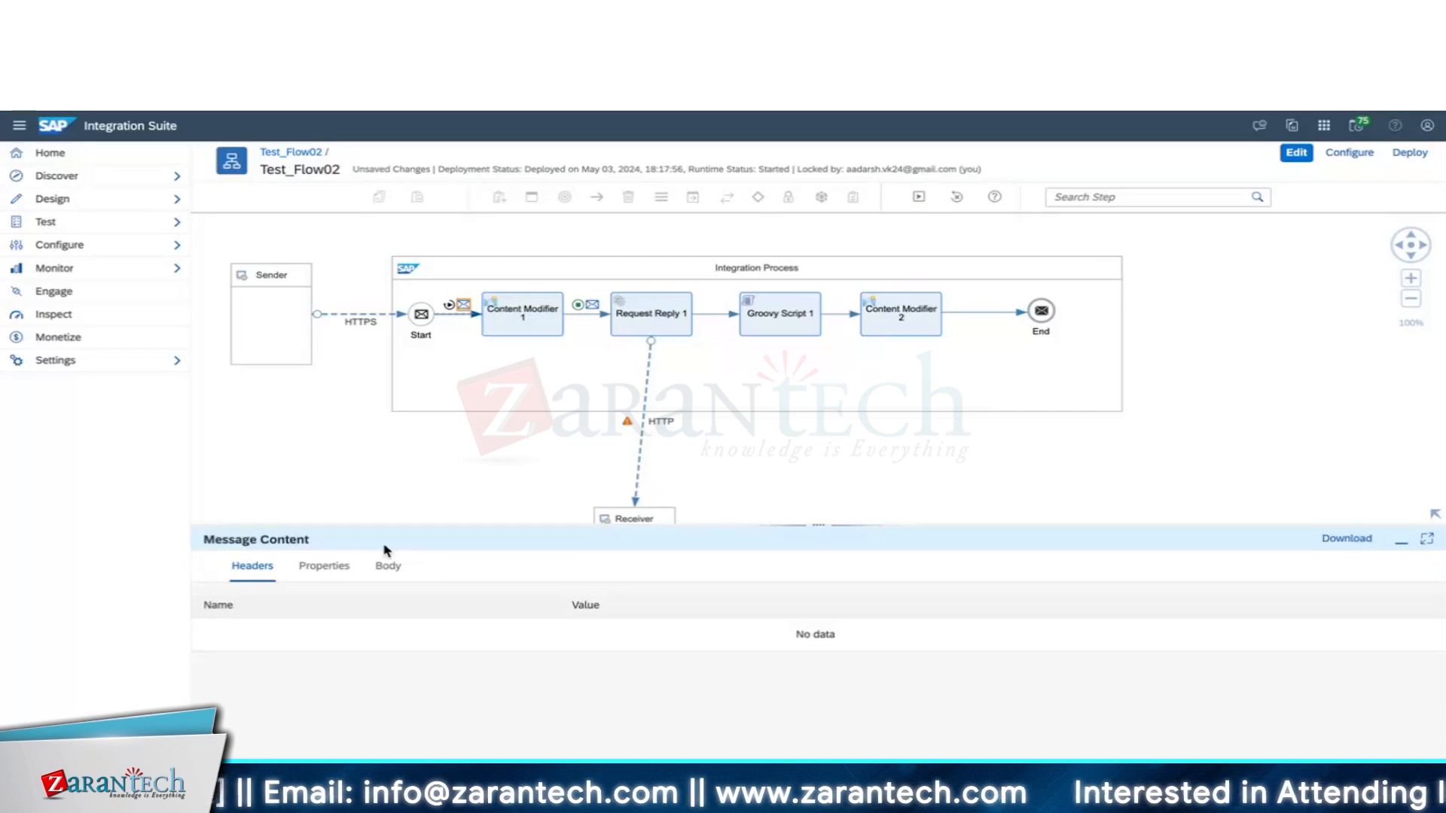
click(324, 567)
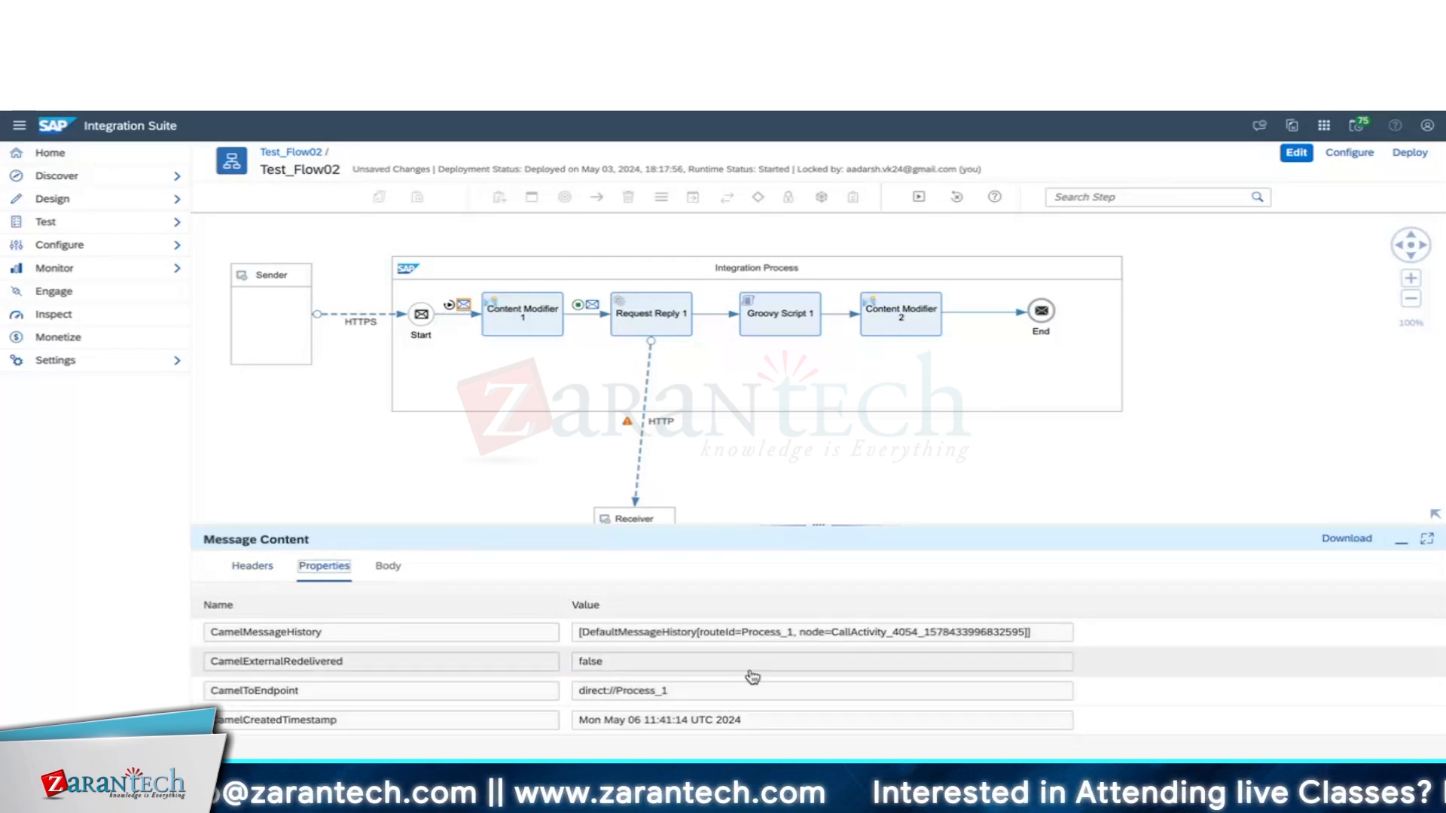
click(519, 313)
click(356, 566)
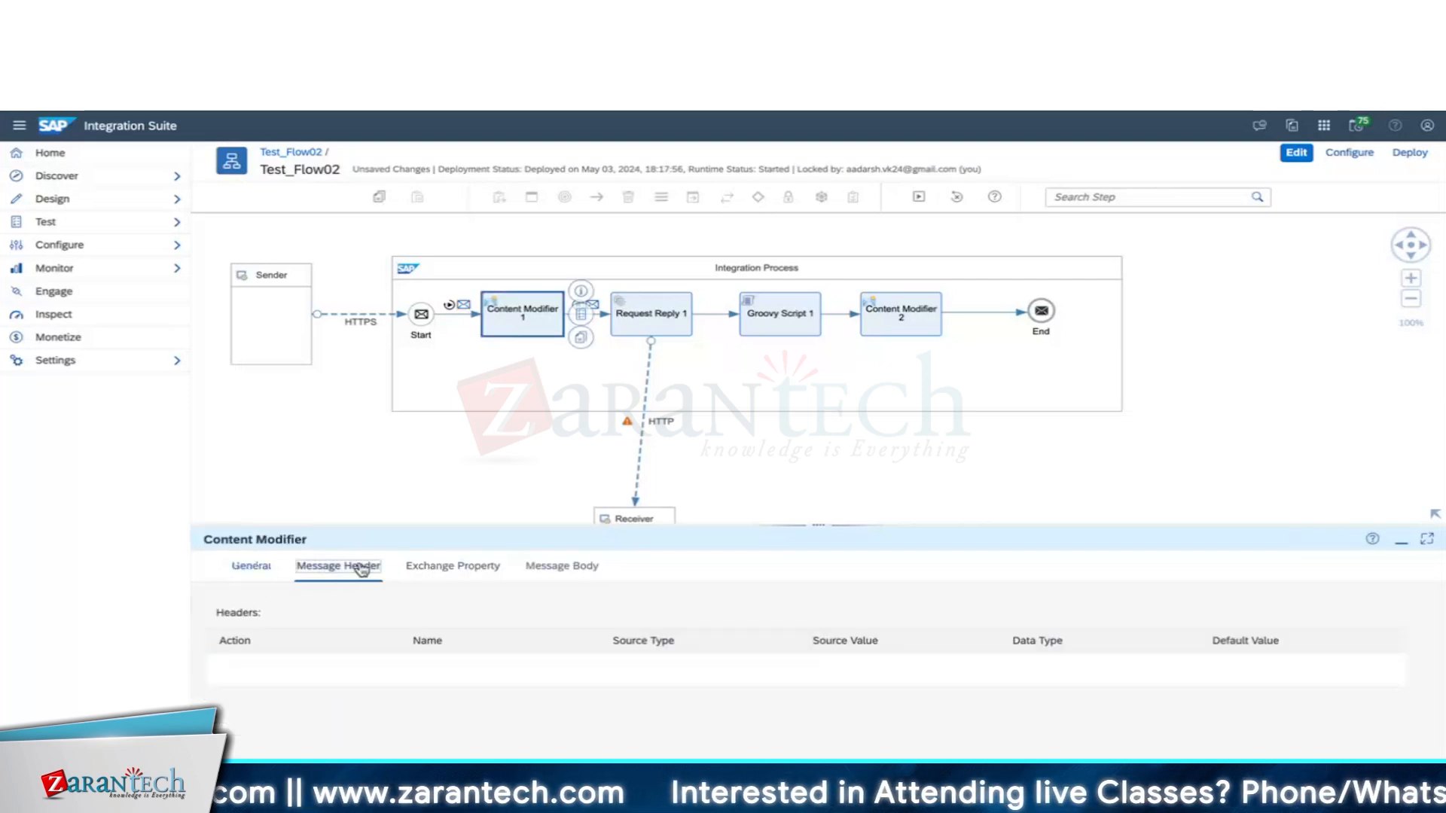
Review the properties and JSON body after Content Modifier 1, then open Add Simulation Input.
click(593, 305)
click(305, 570)
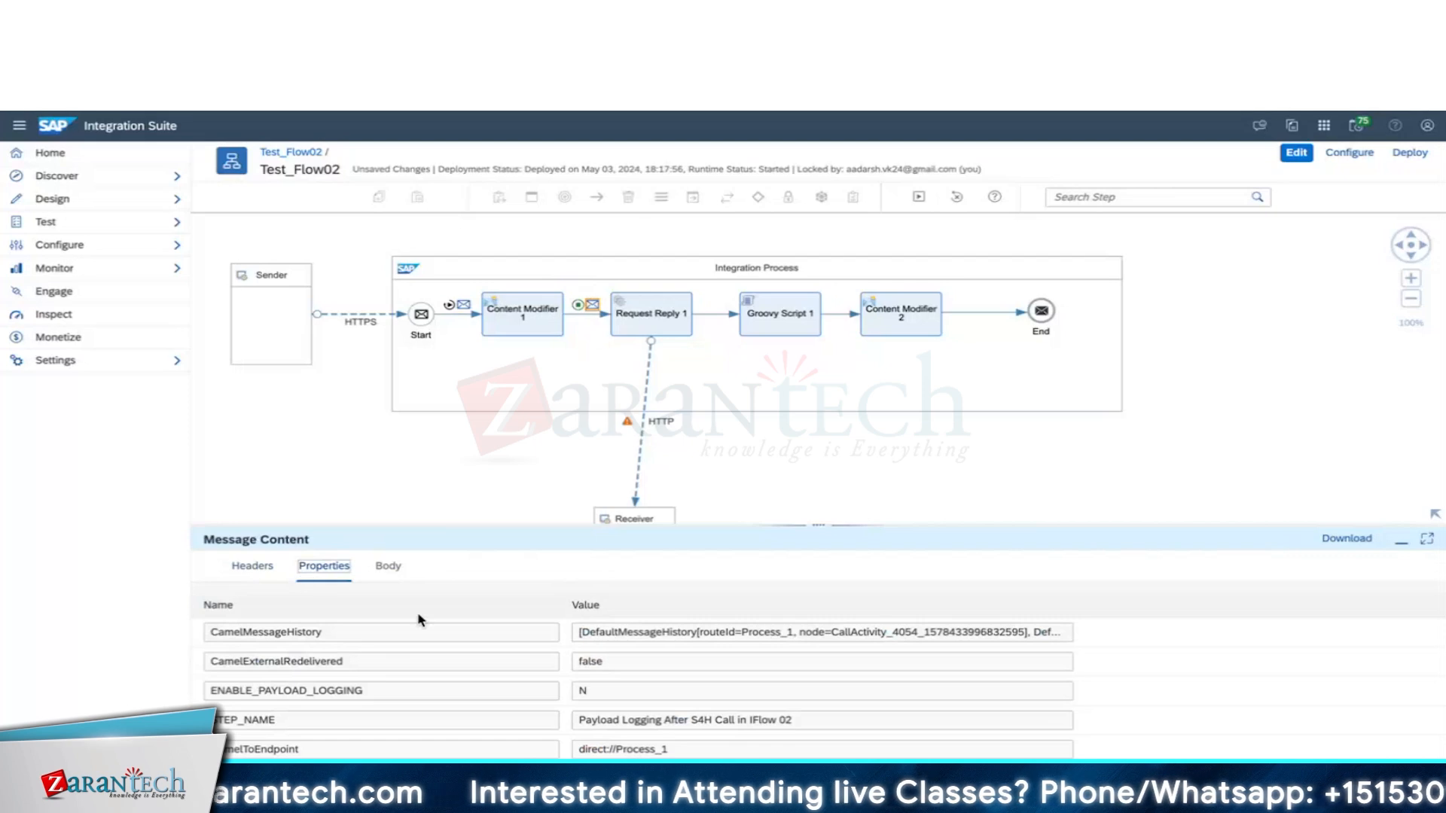
click(389, 570)
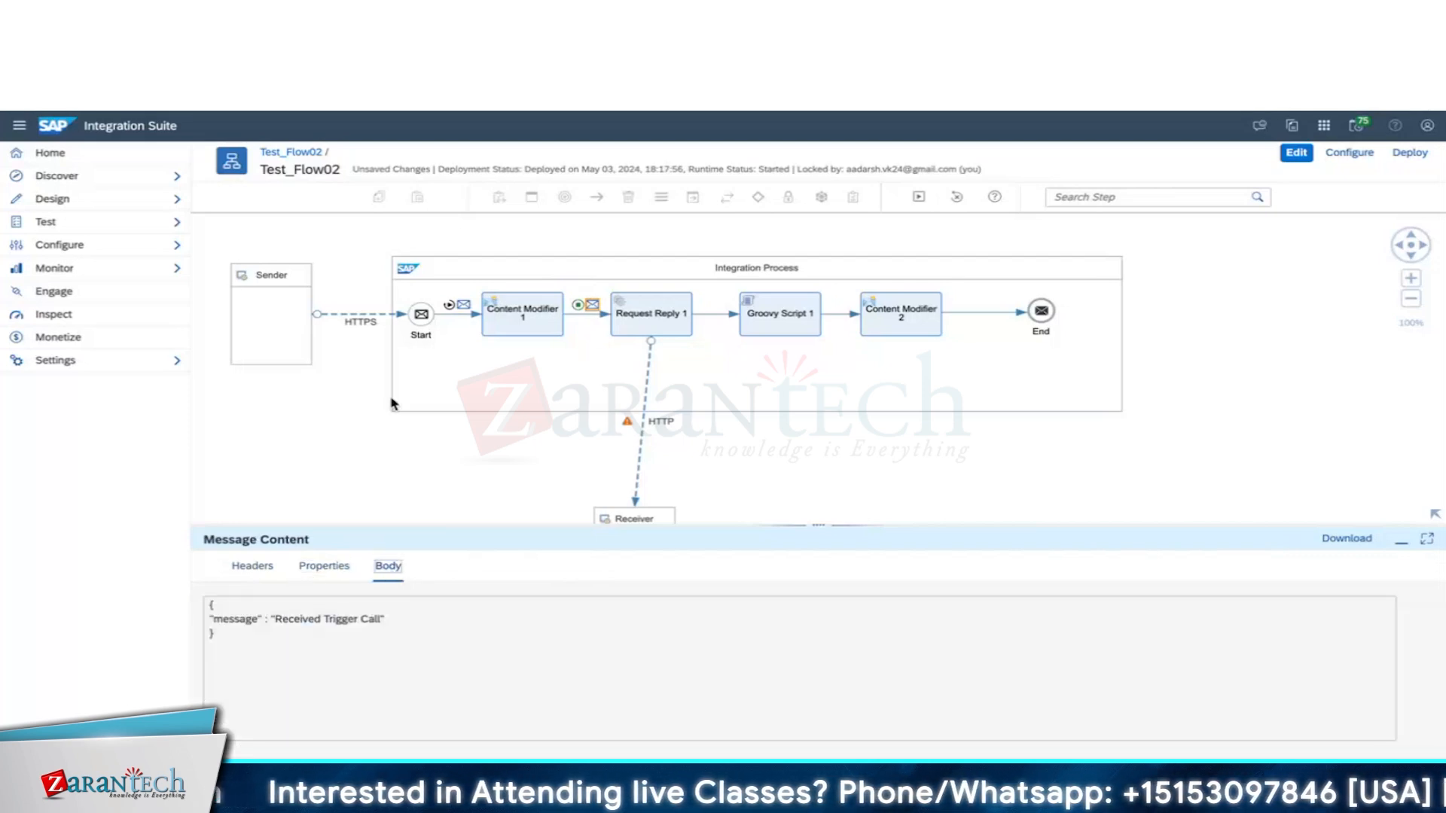
click(451, 305)
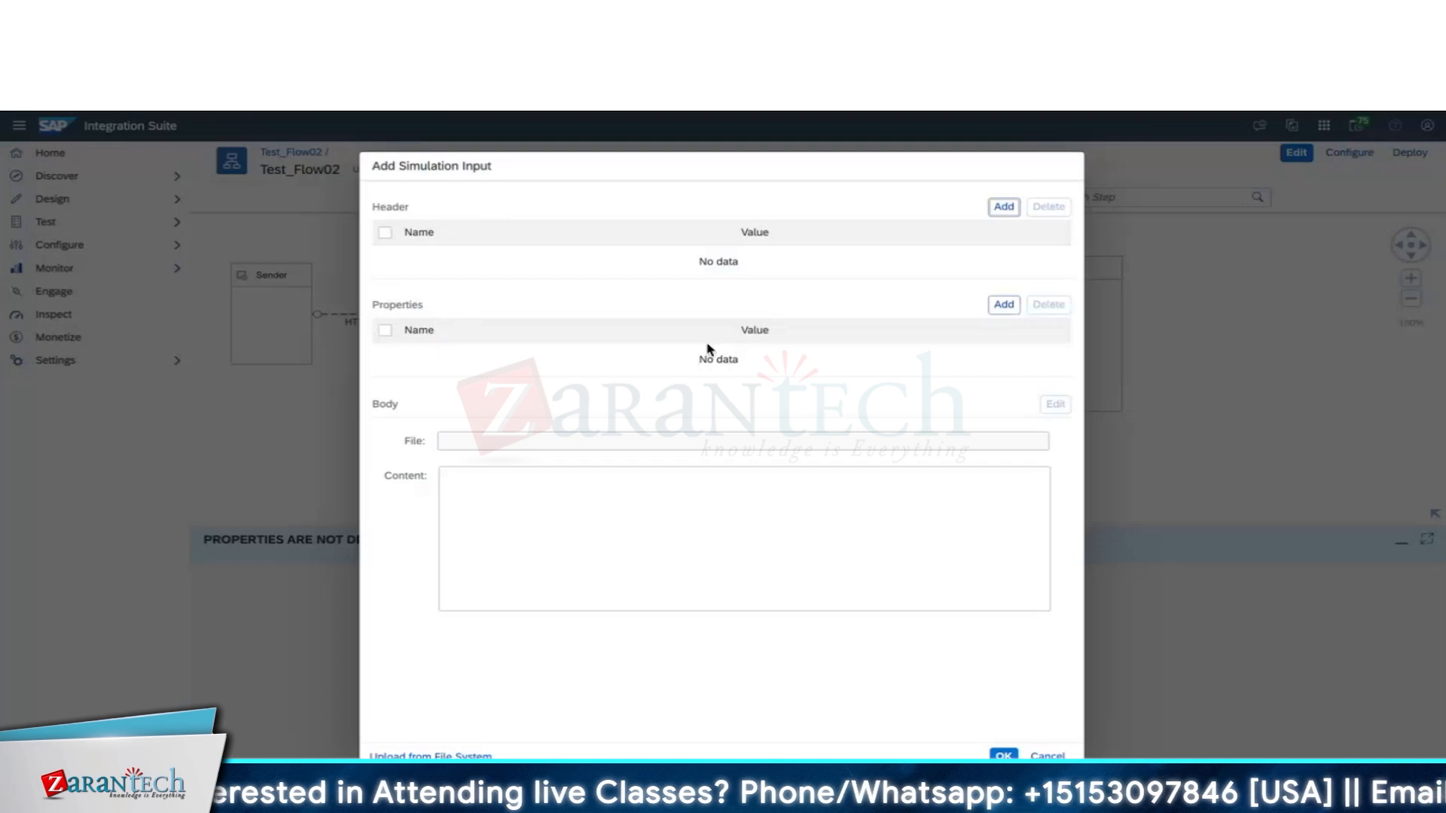
Add an Authorization header with a Basic credential value to the simulation input and confirm.
click(1005, 210)
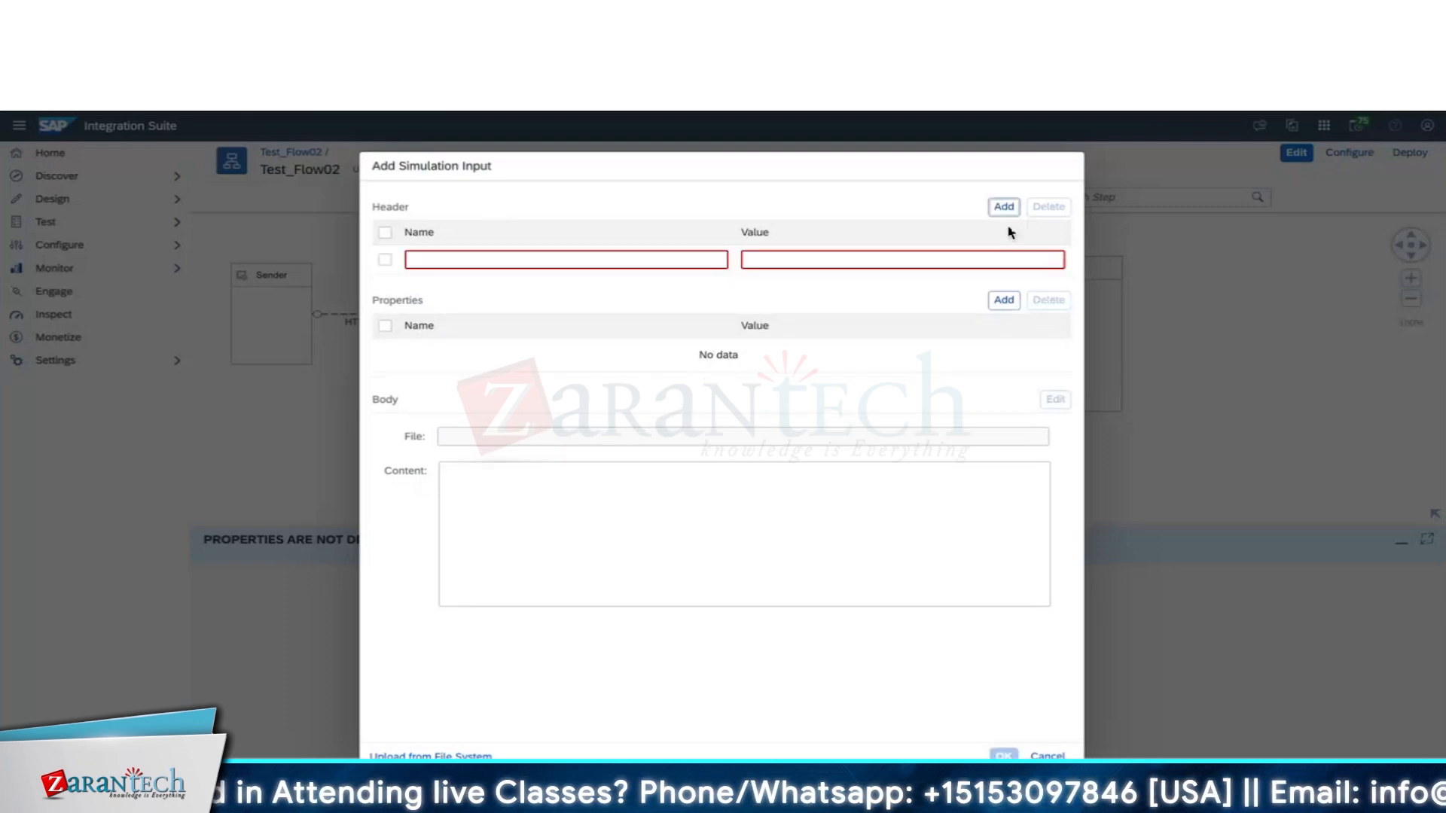
text(Au)
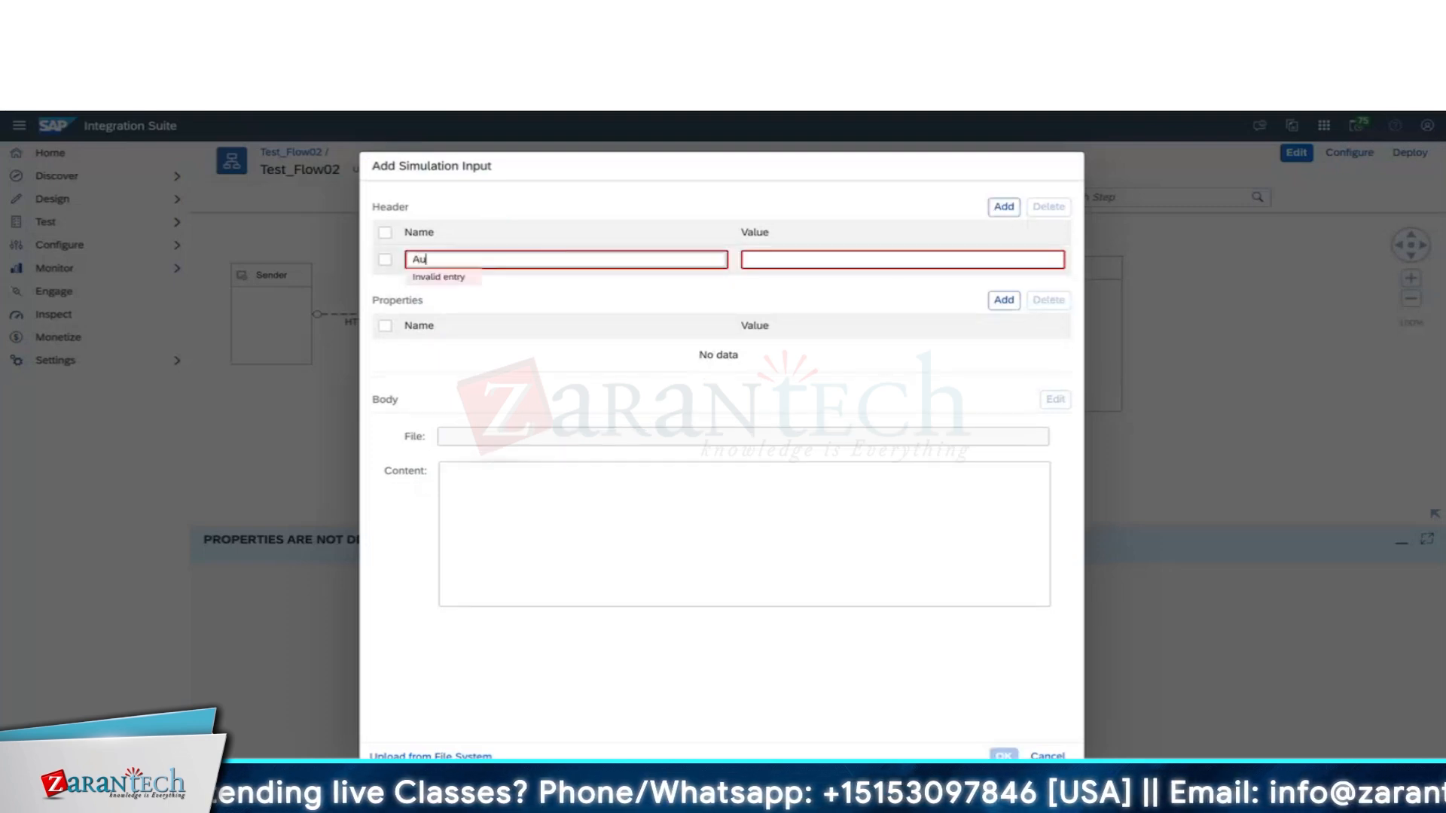
text(thori)
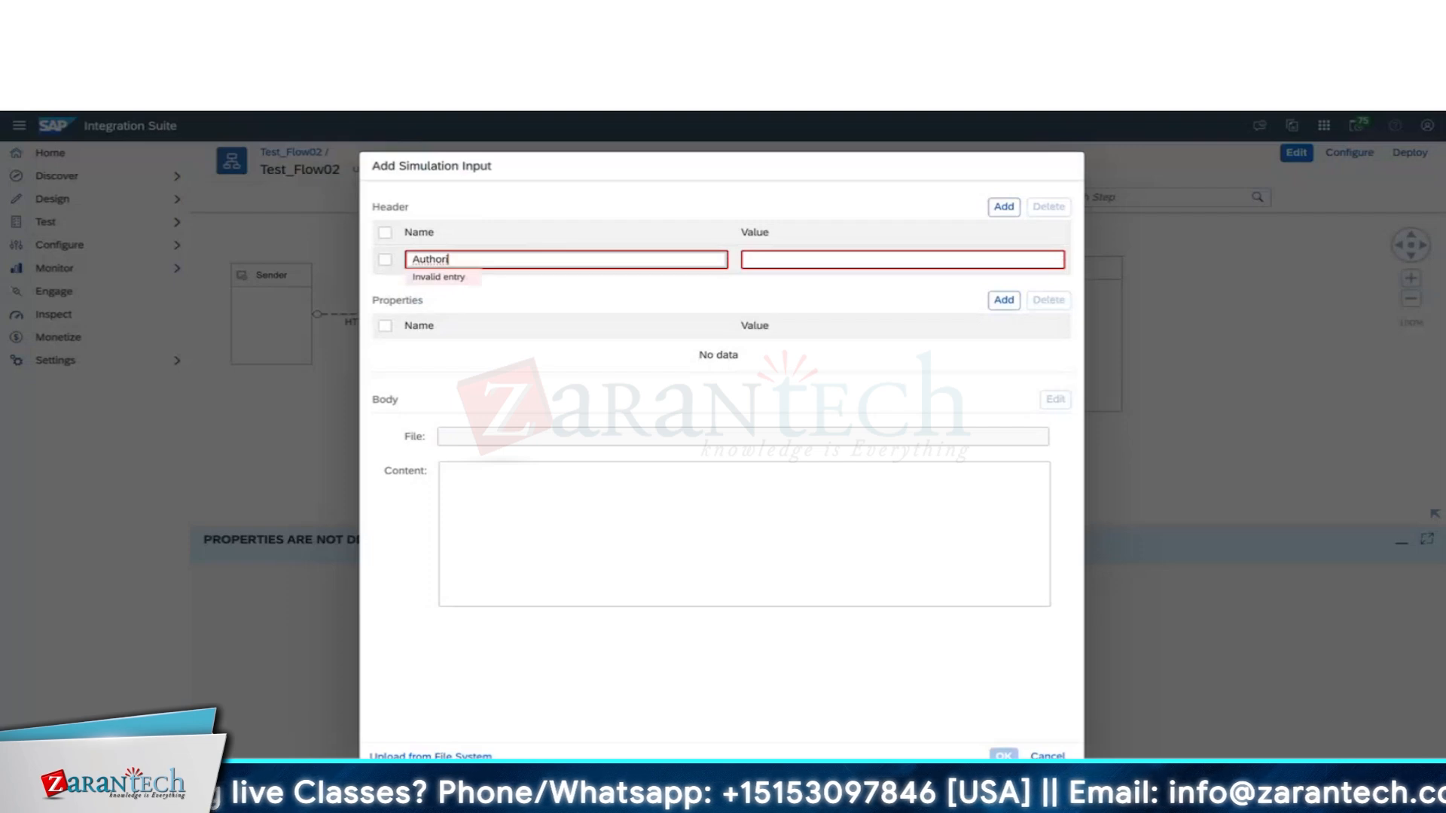
text(zation)
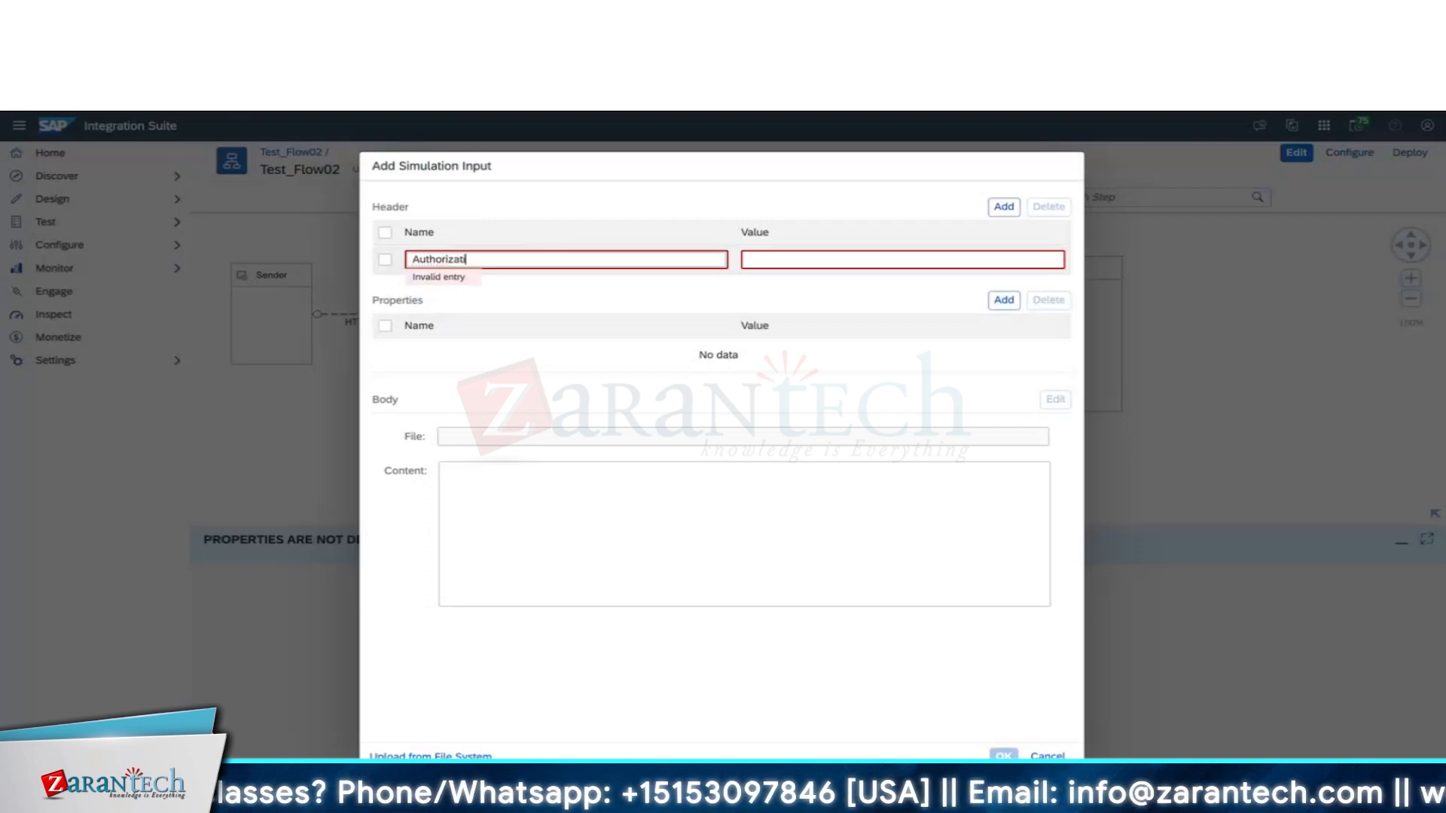
click(786, 253)
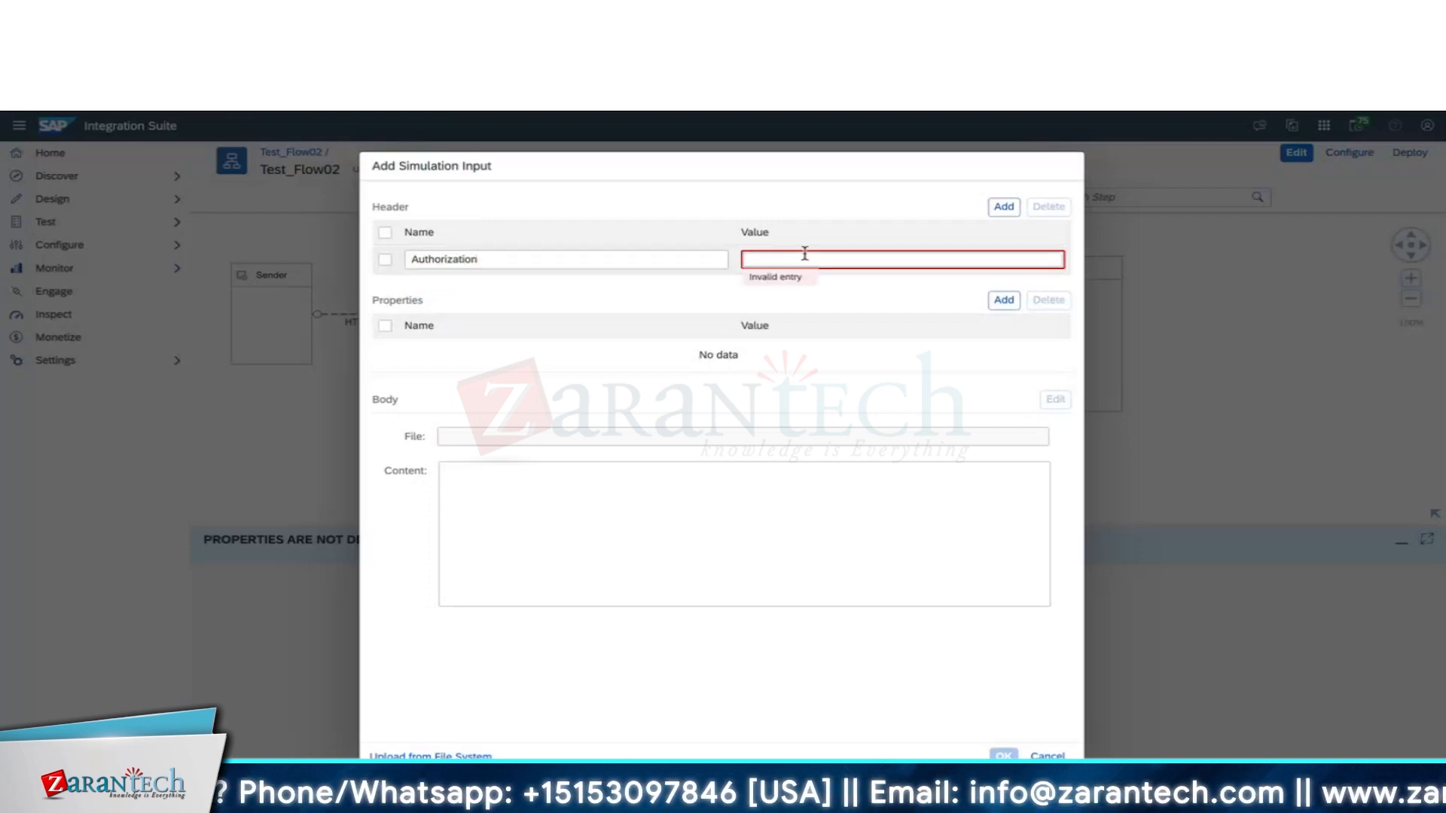
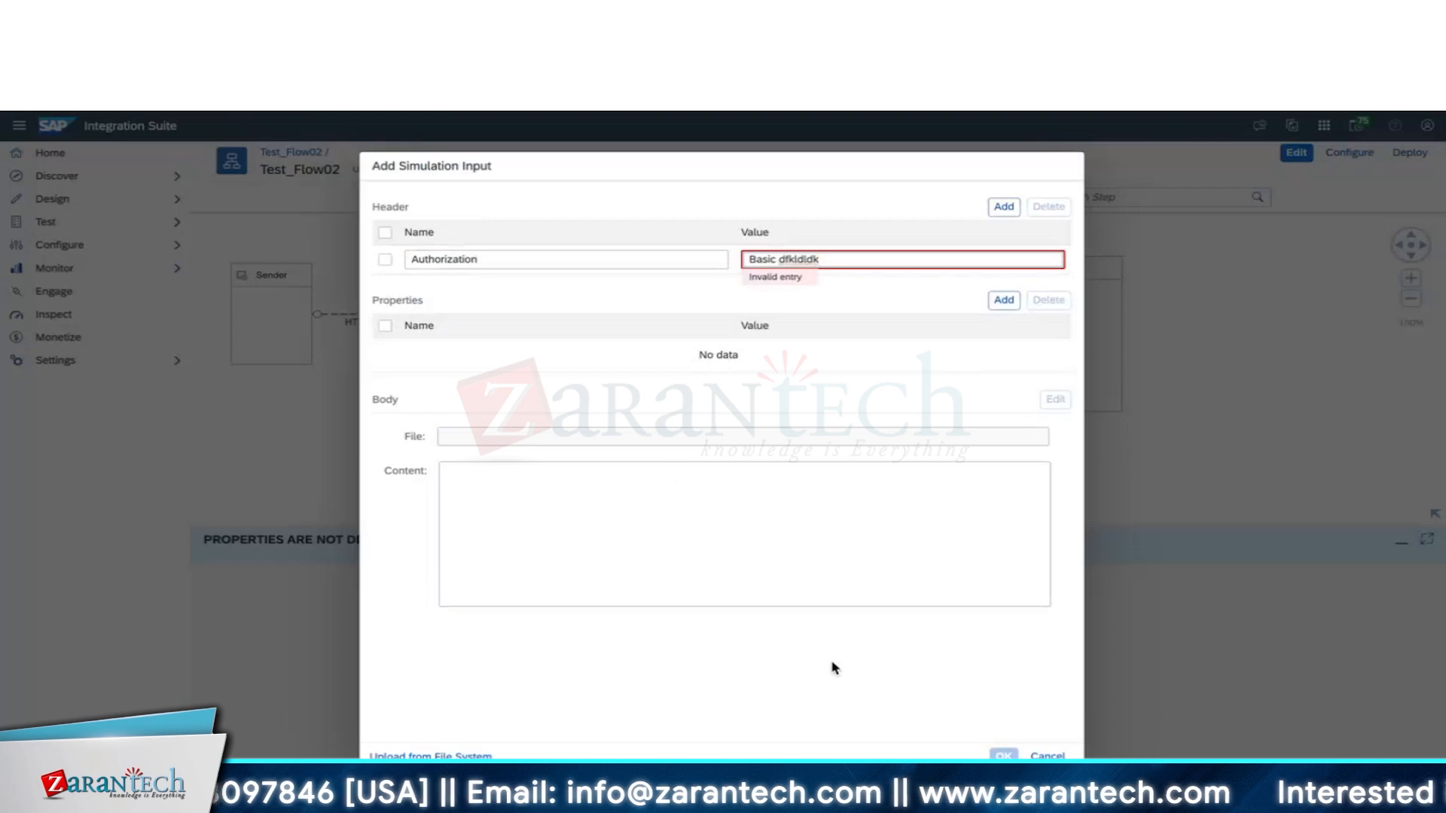
click(1004, 755)
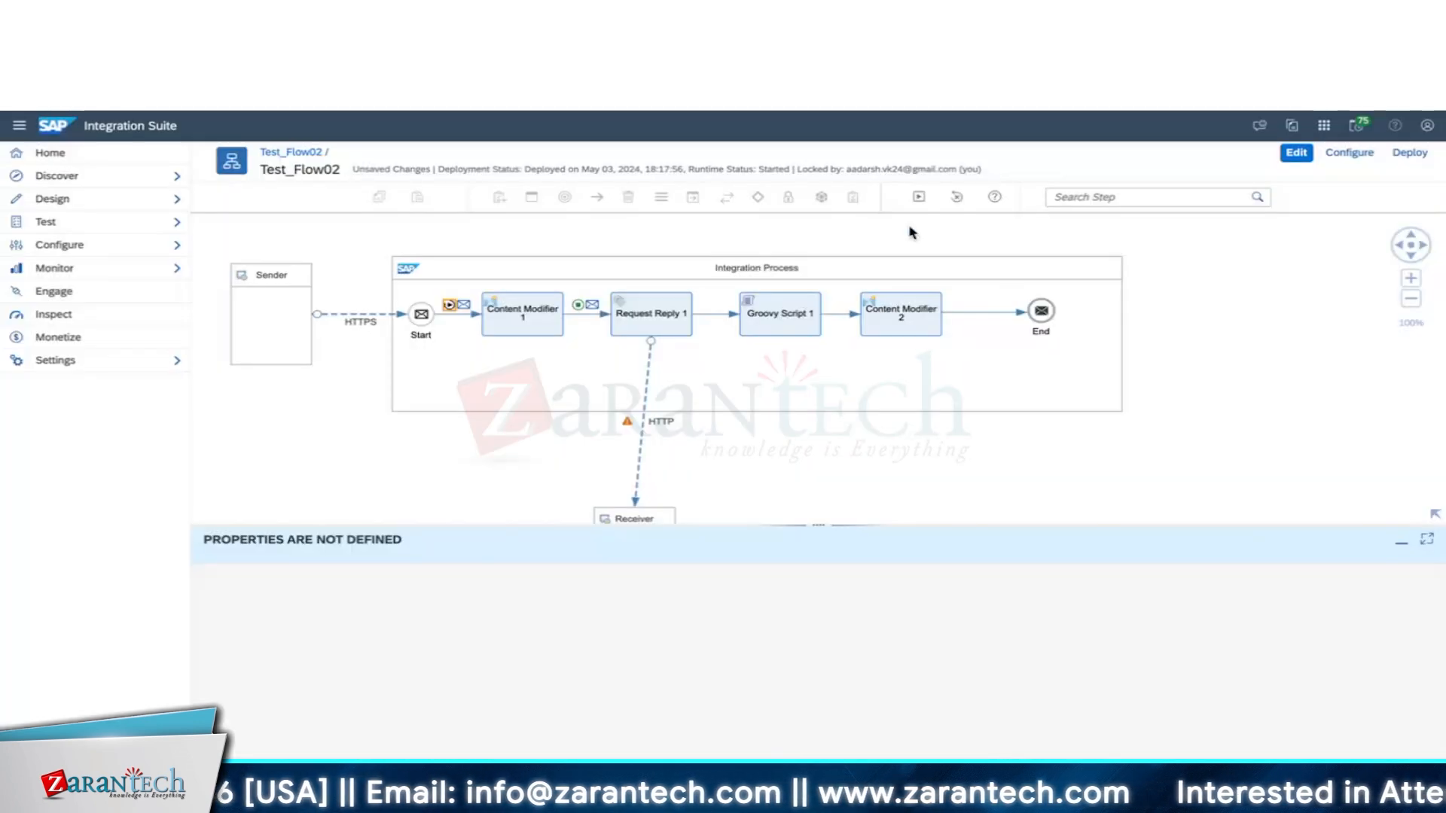
Rerun the simulation and check the Authorization header in the message after Content Modifier 1.
click(919, 197)
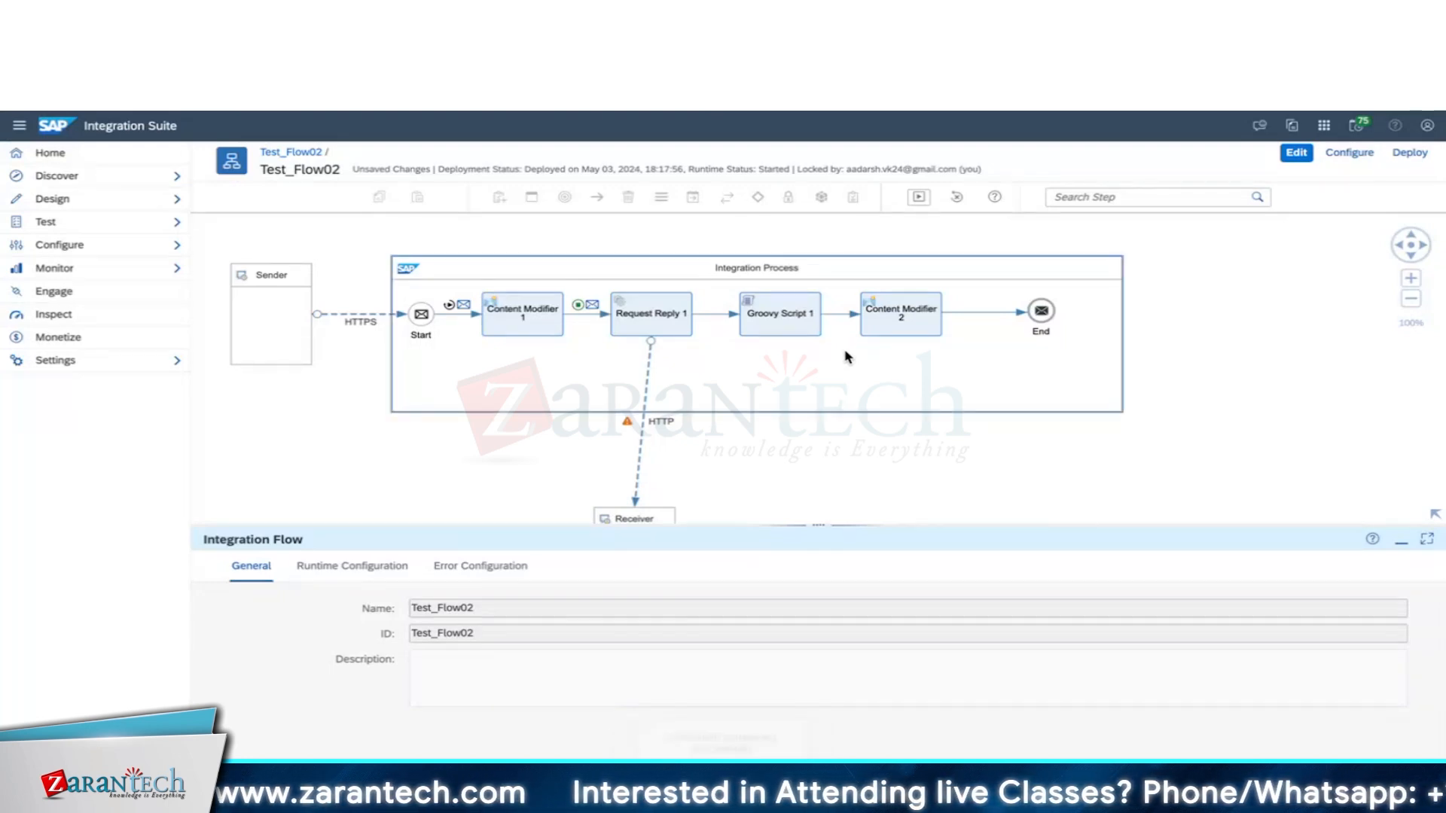
click(593, 305)
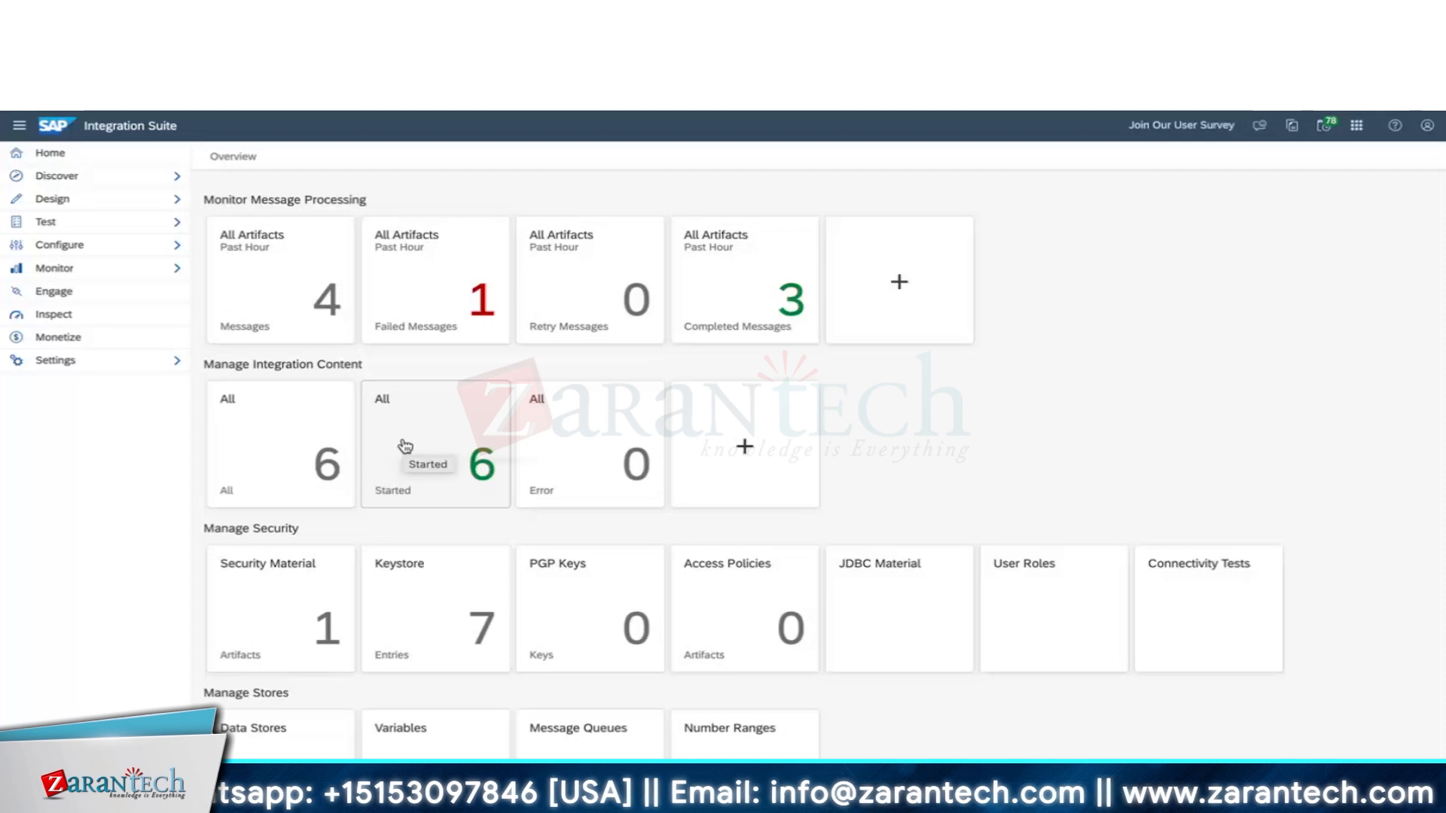
Expand Monitor and open the All tile under Manage Integration Content.
click(64, 272)
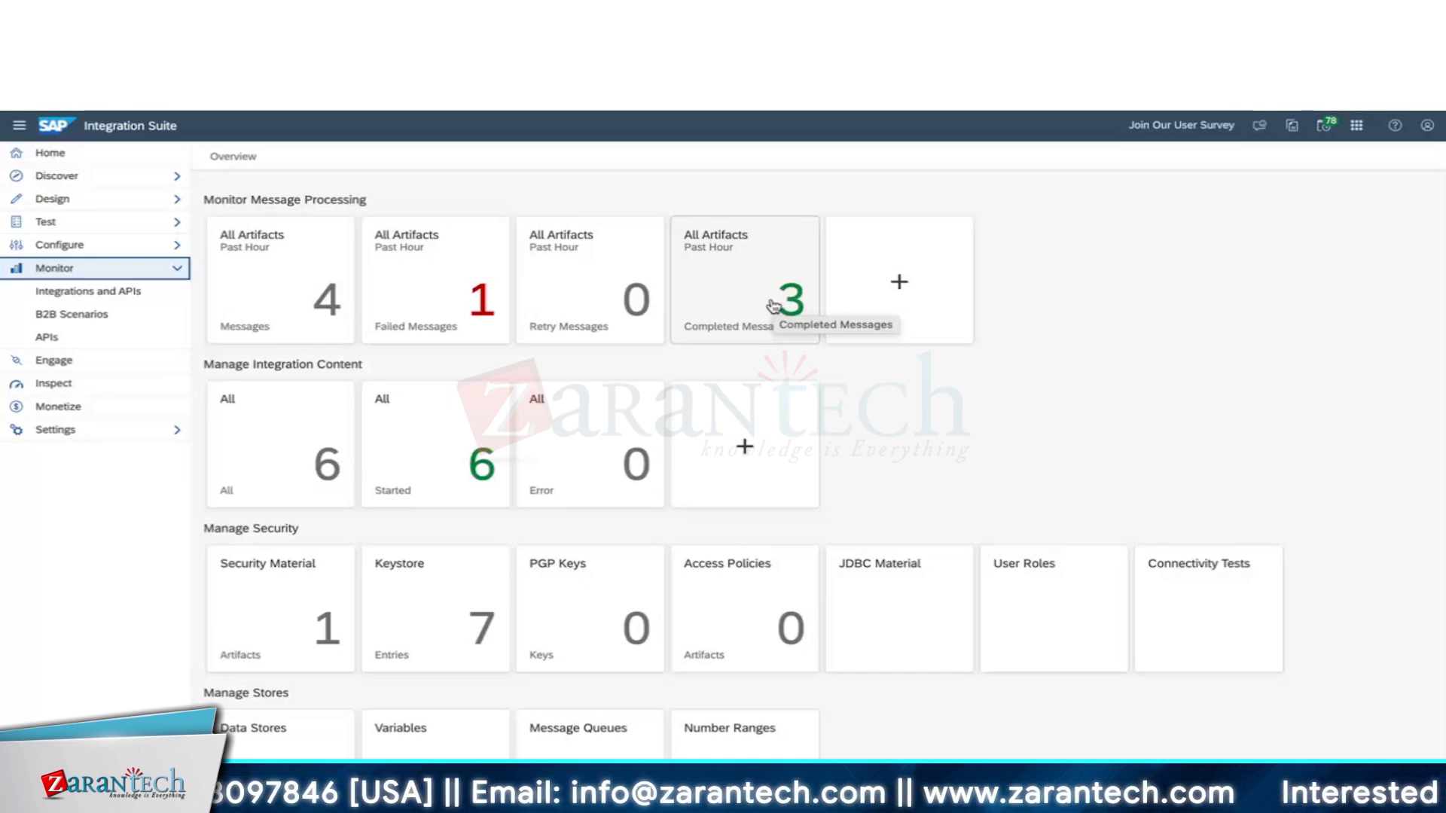
click(290, 465)
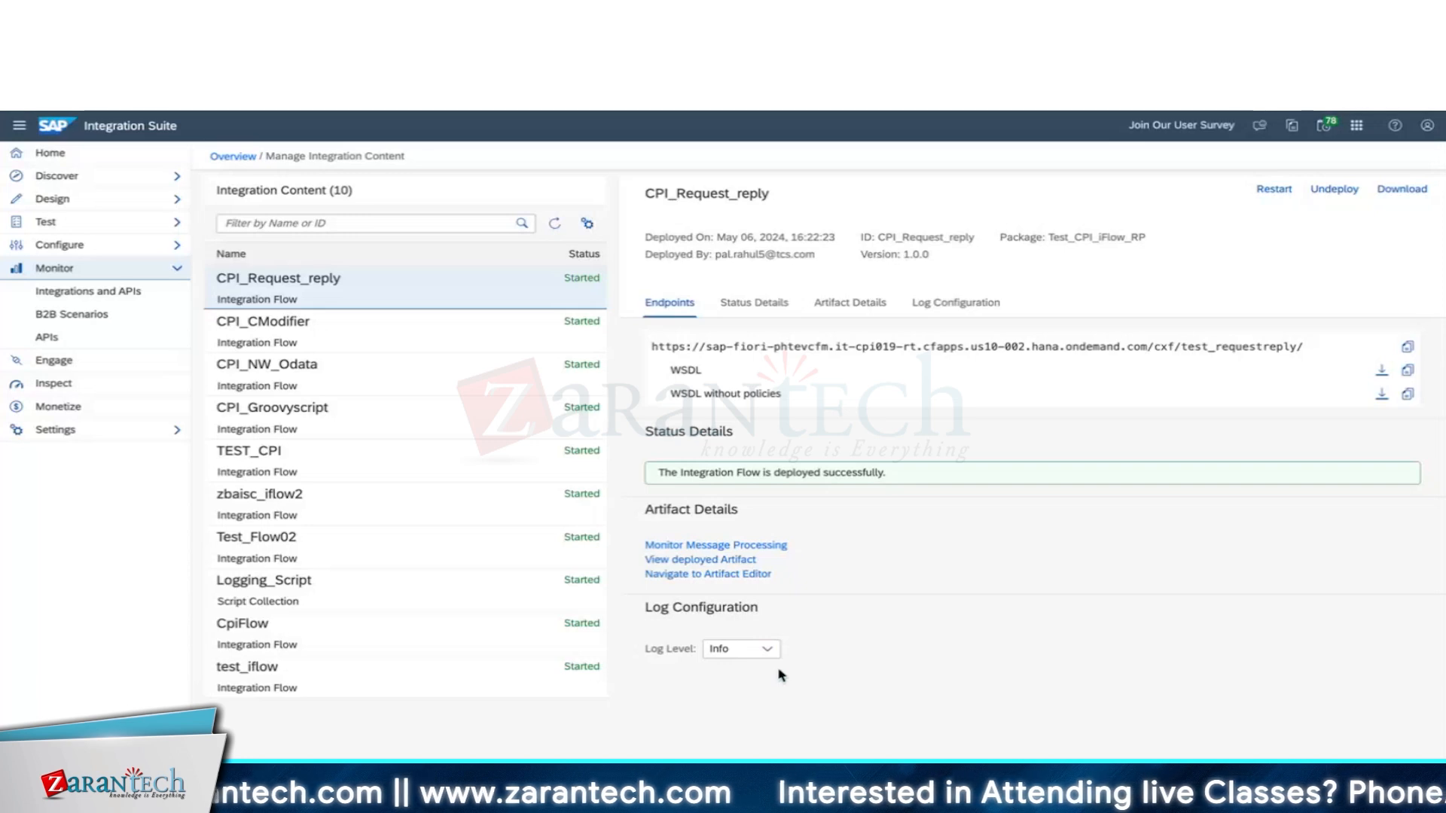
Open CPI_Request_reply's Log Level choices, try Error, cancel the change, and reopen the list.
click(768, 650)
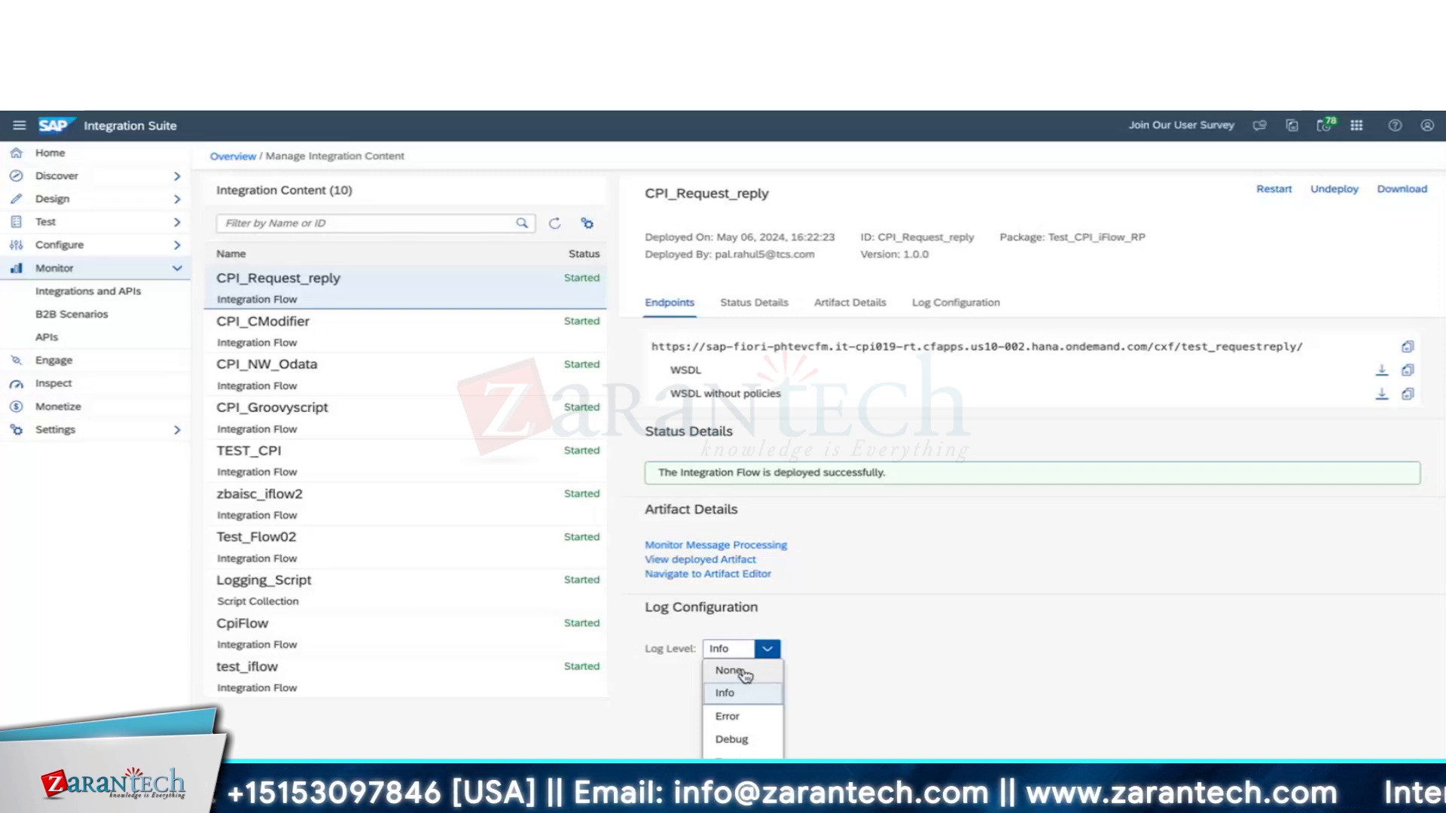
click(728, 716)
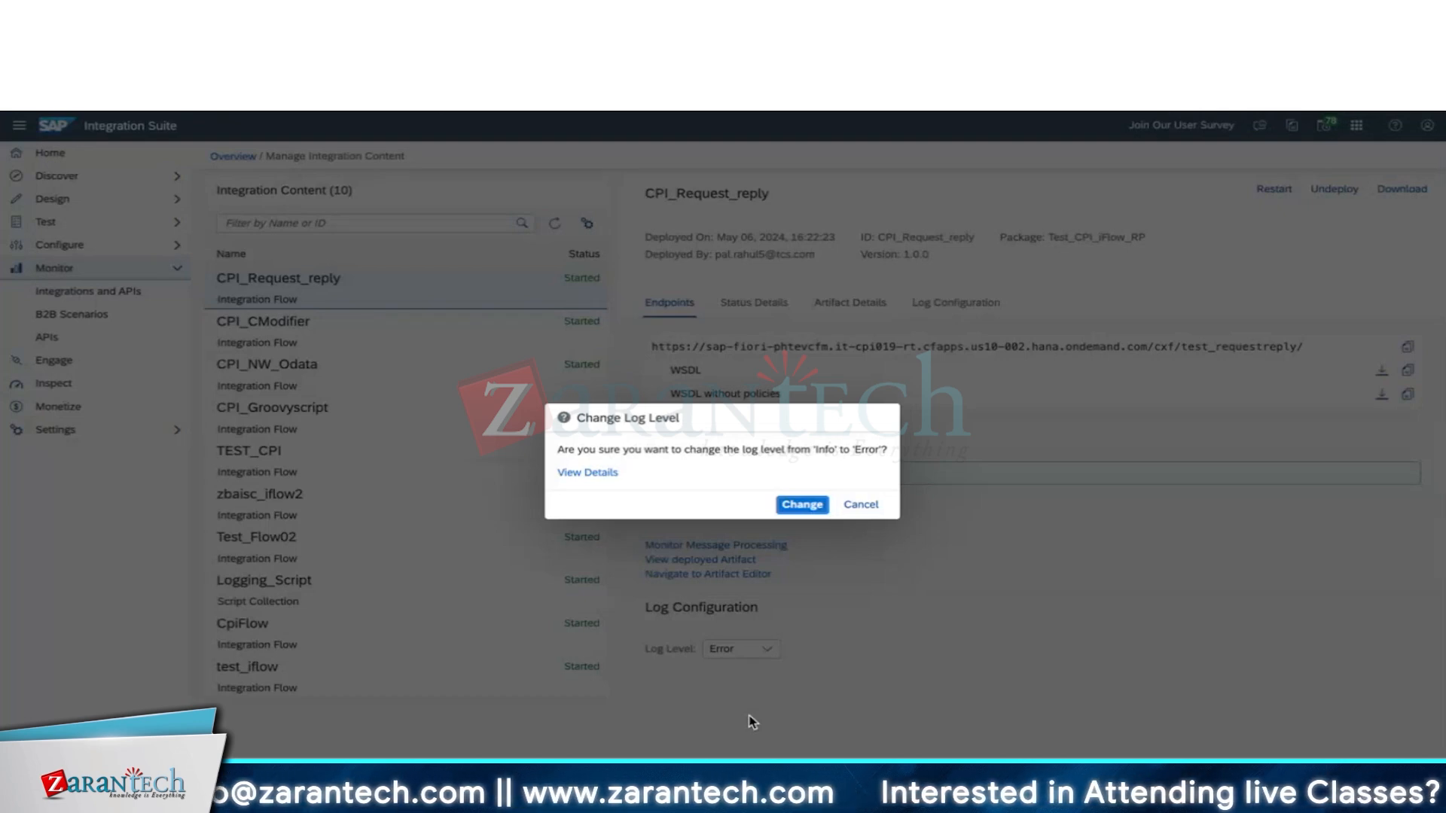
click(861, 505)
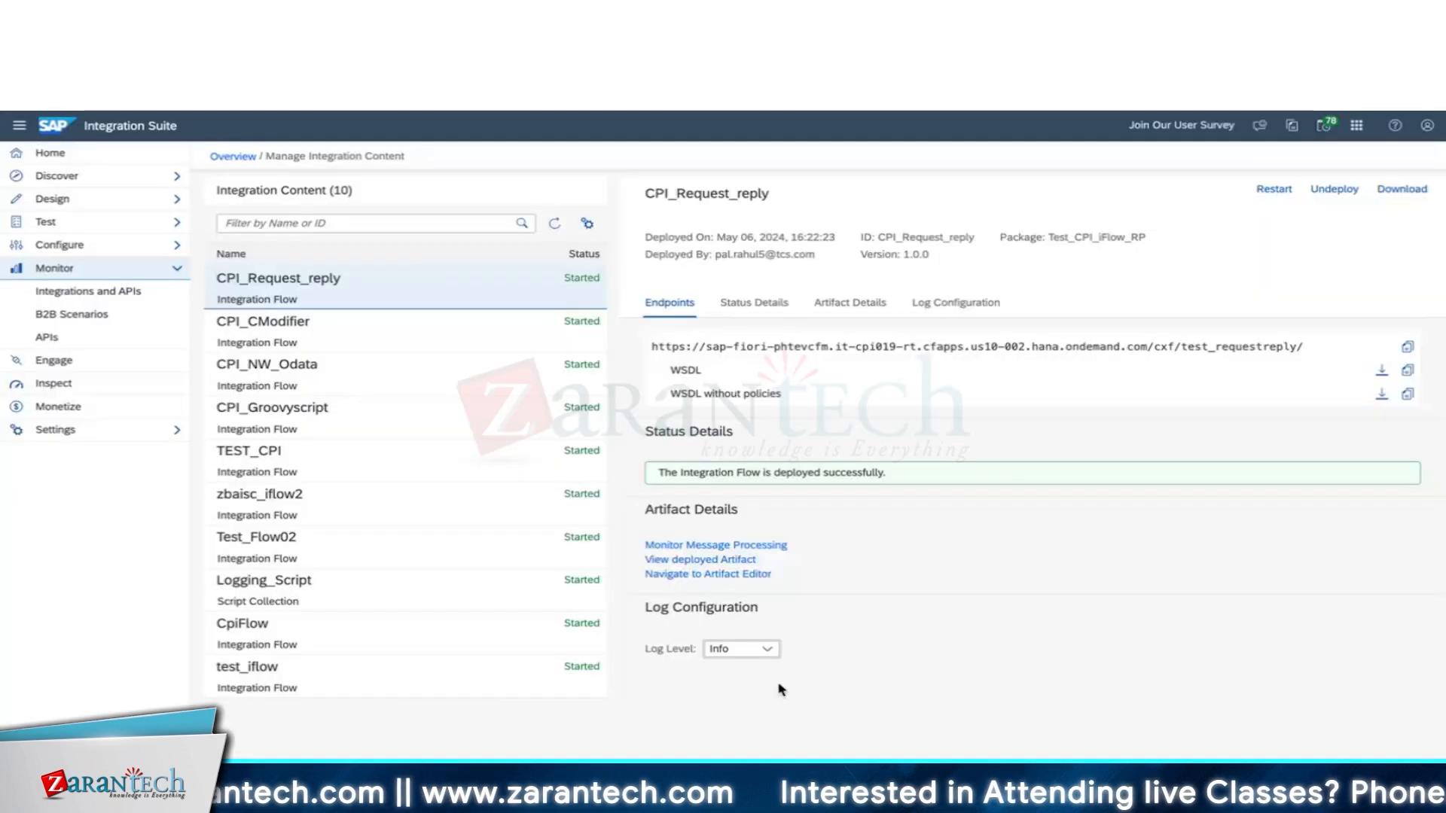
click(767, 649)
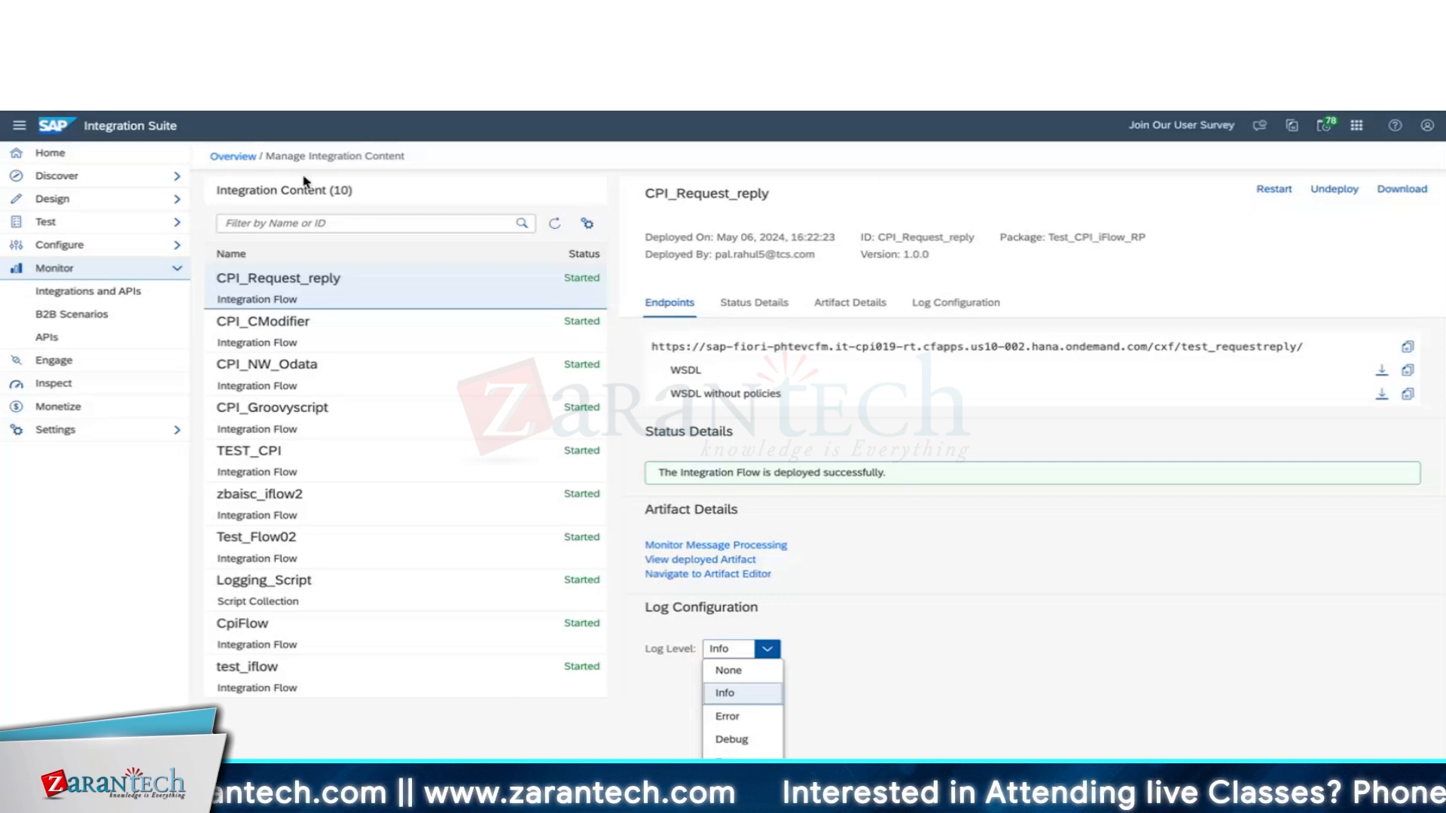
Close the log level list and scroll the Integration Content API documentation tree.
click(234, 159)
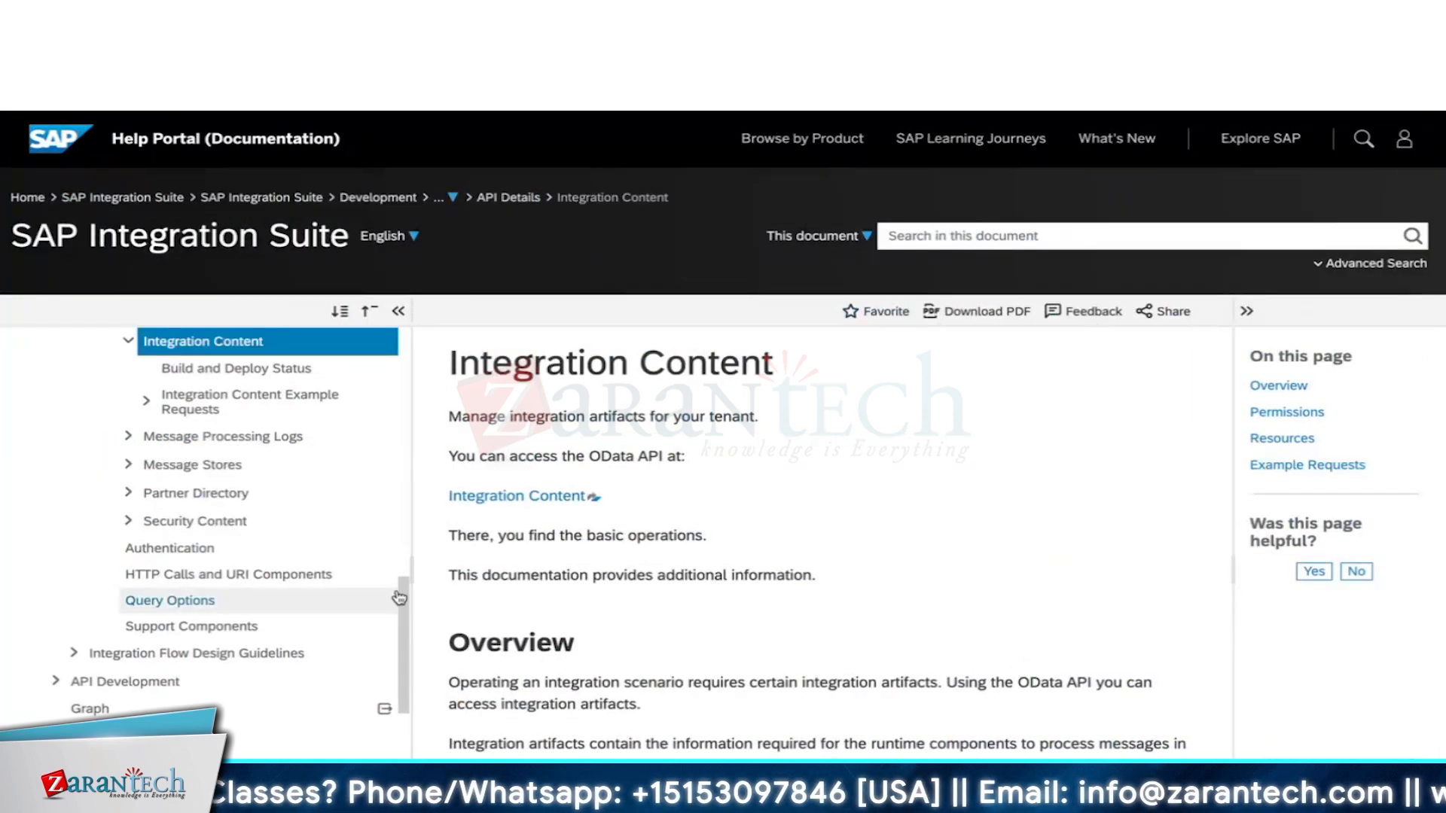
drag(403, 597, 413, 452)
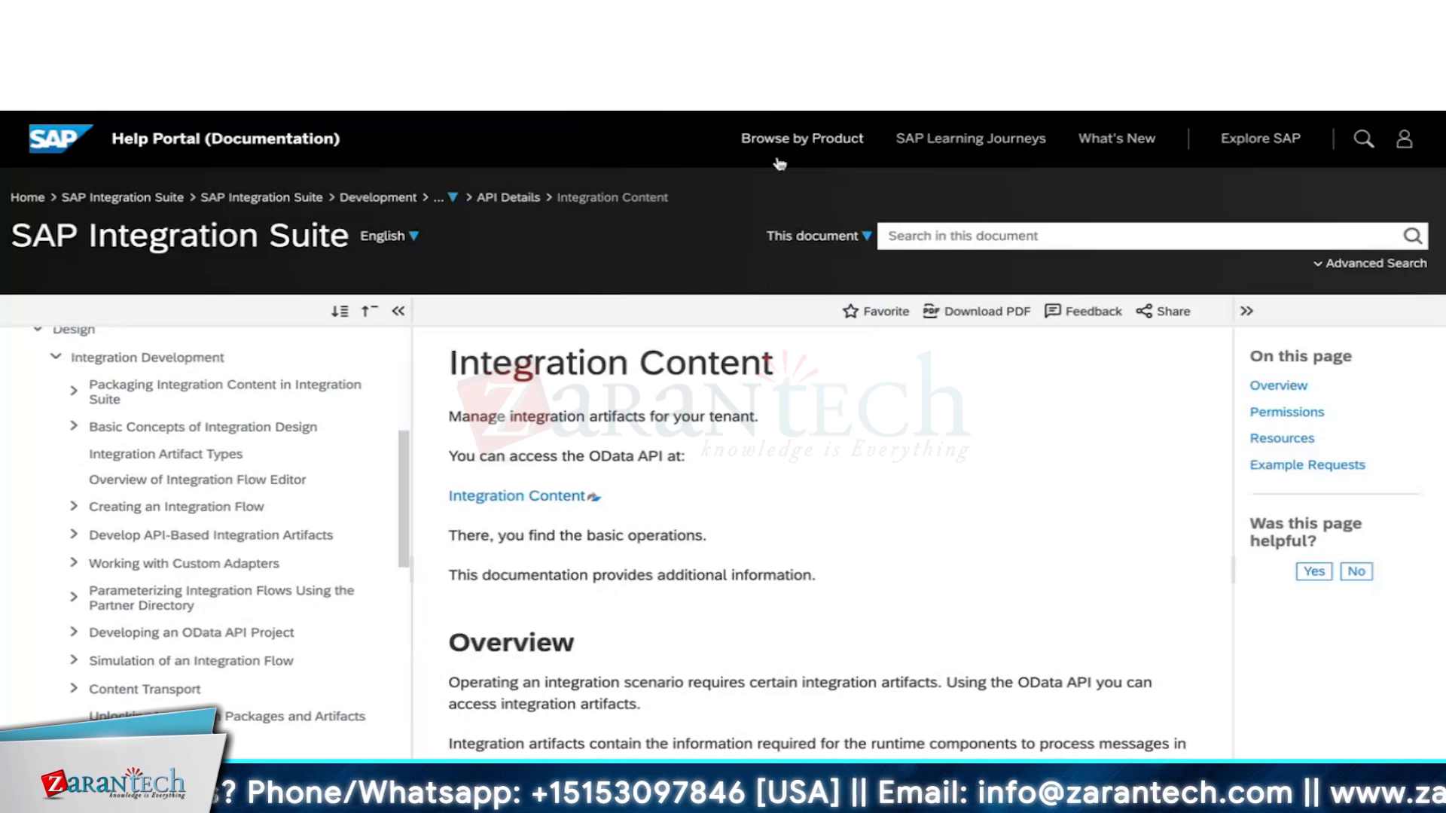
In a new tab, search the Hub for 'Integration content' and open that API's API Reference.
key(ctrl+t)
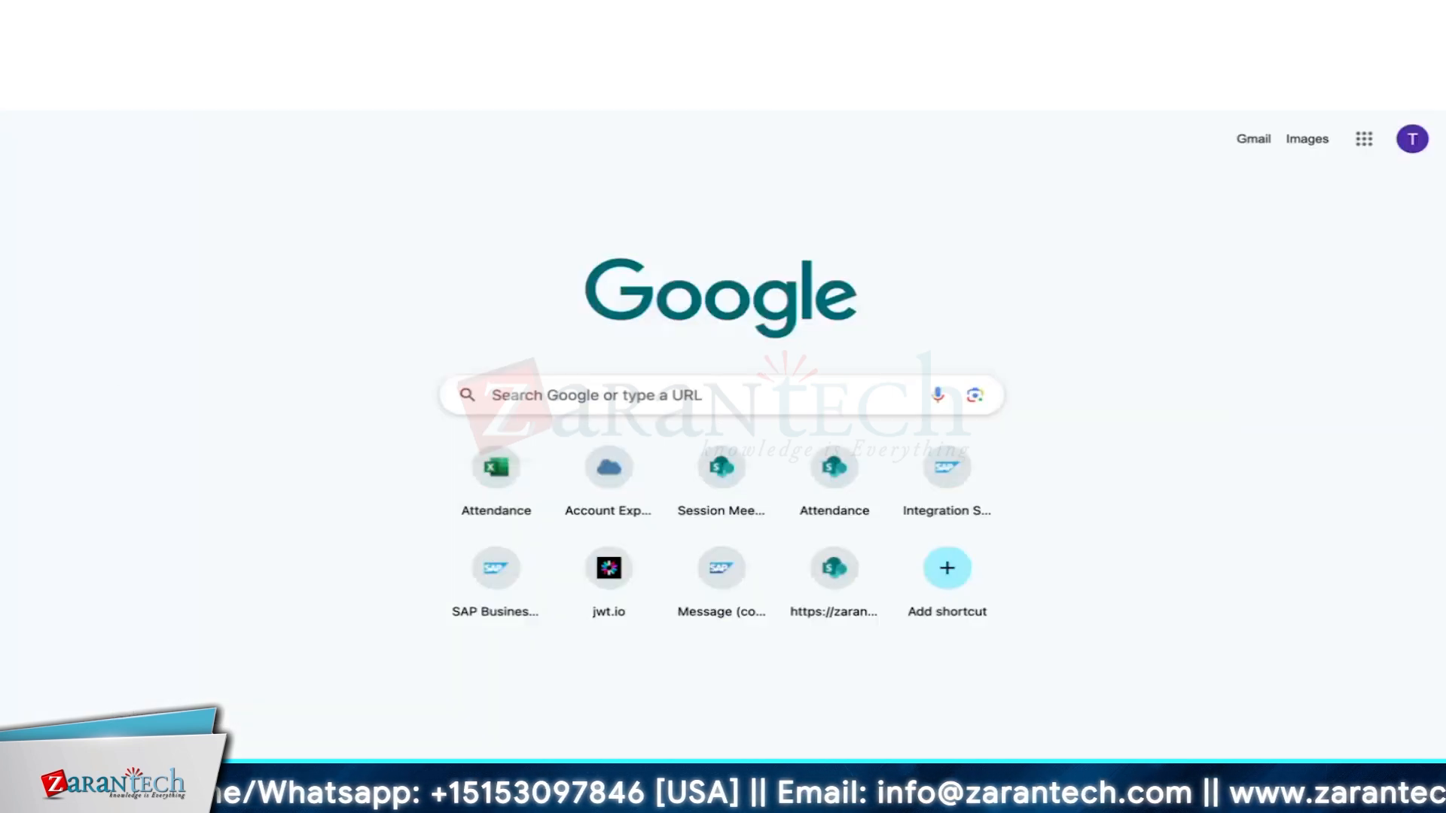
text(api)
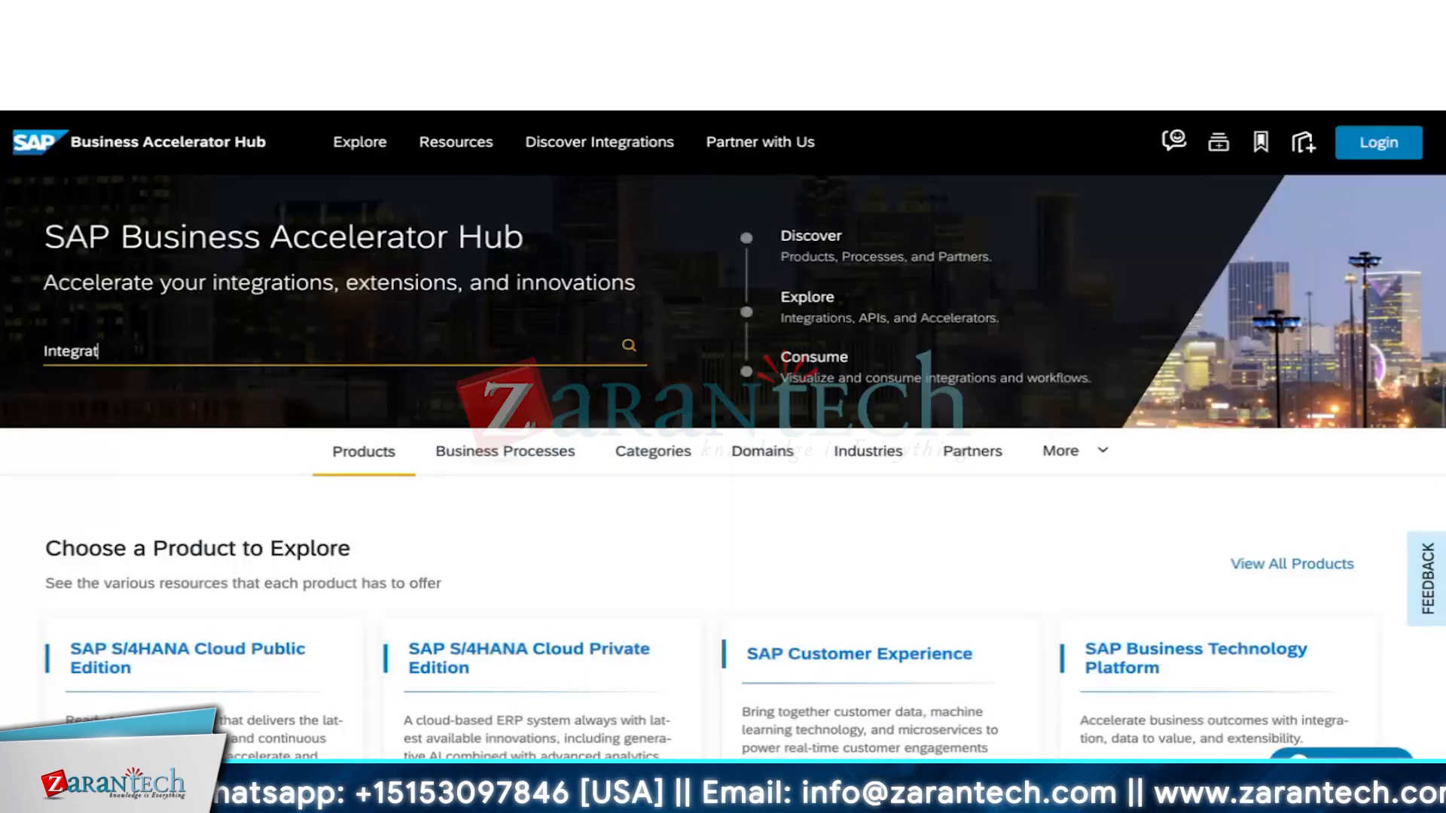
text(ion content)
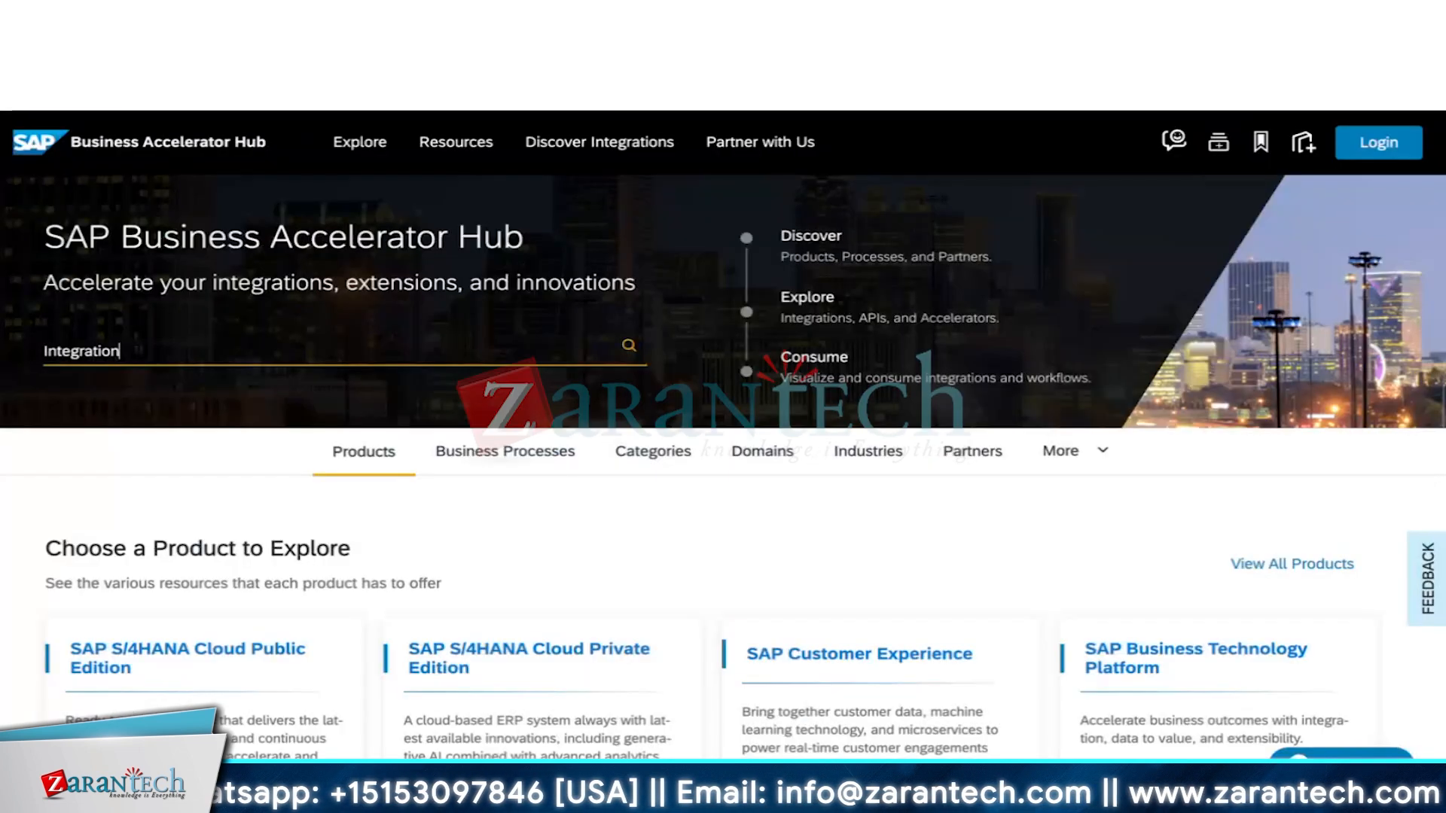
key(Return)
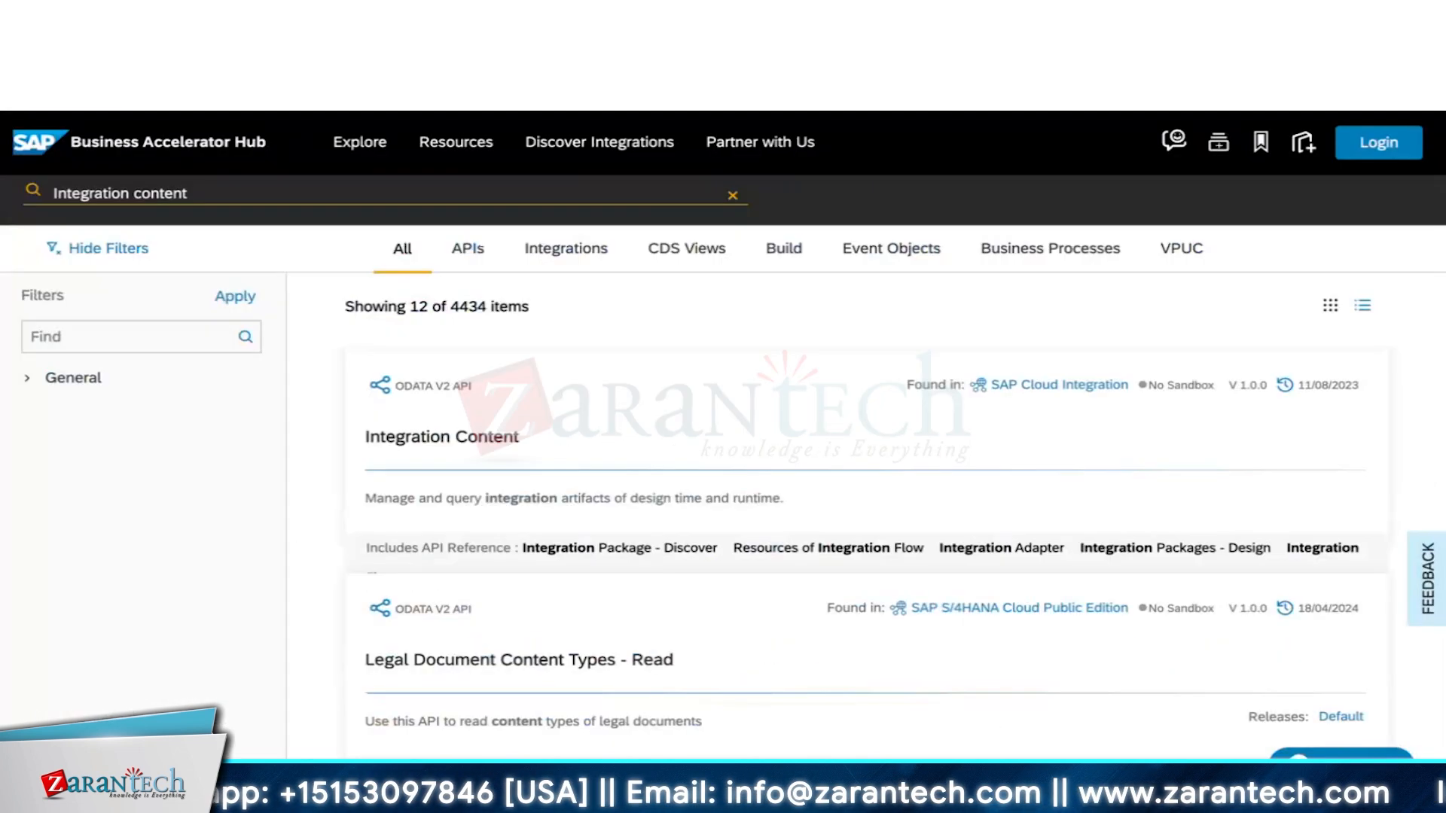
click(495, 440)
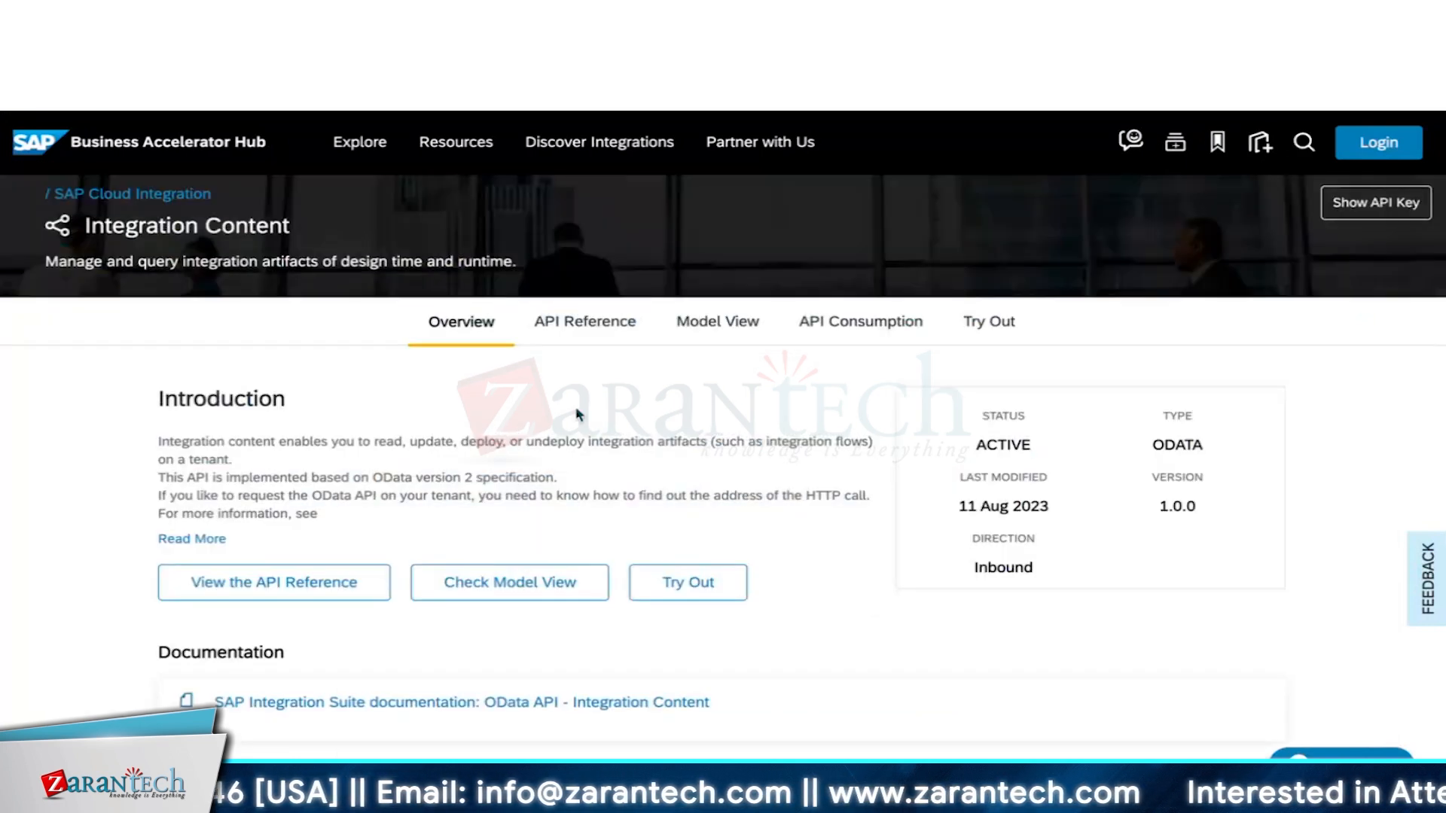
click(604, 326)
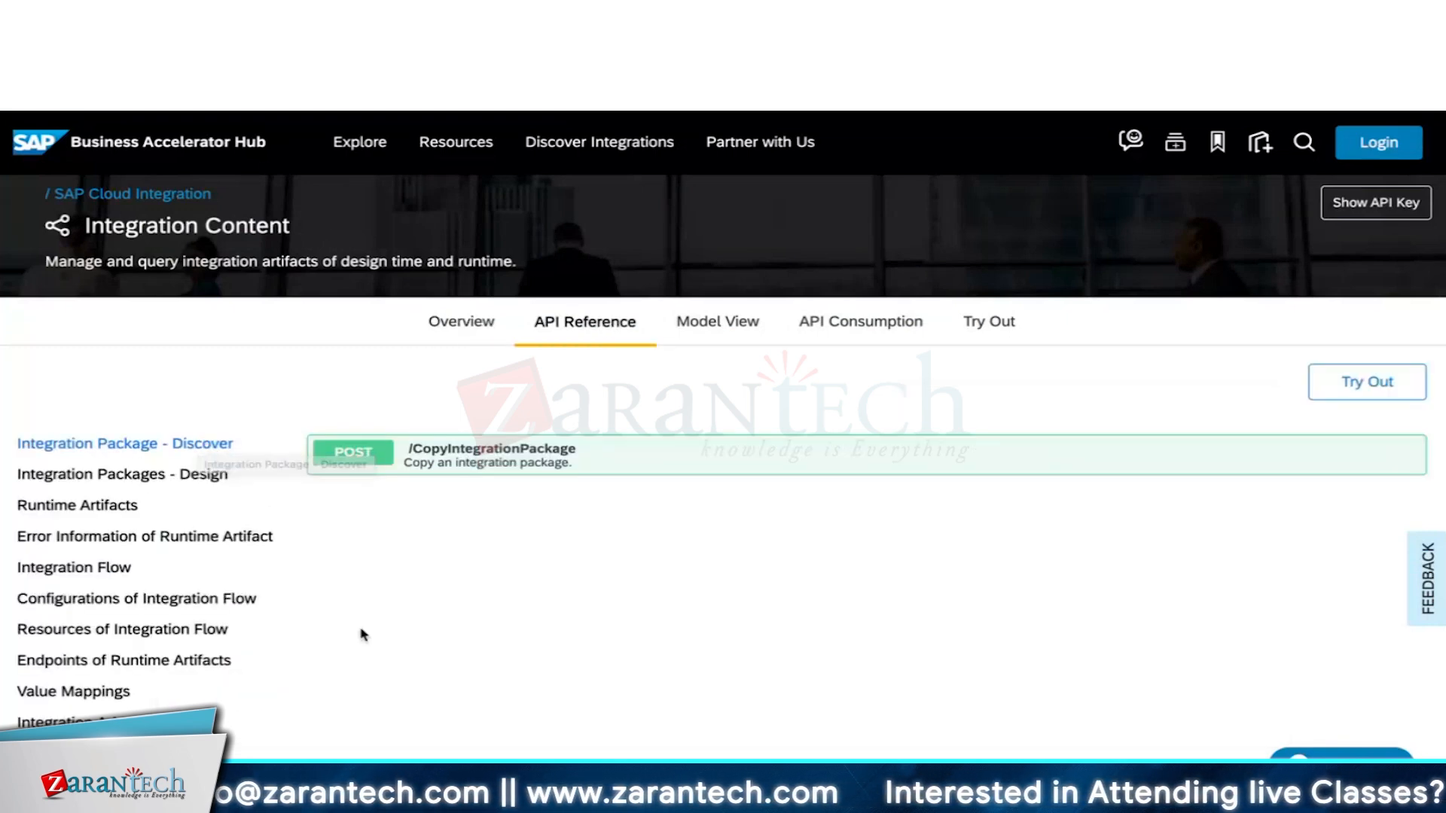
Browse the Integration Packages - Design endpoints and Build and Deploy Status, then go to the Module 4 PDF.
click(211, 484)
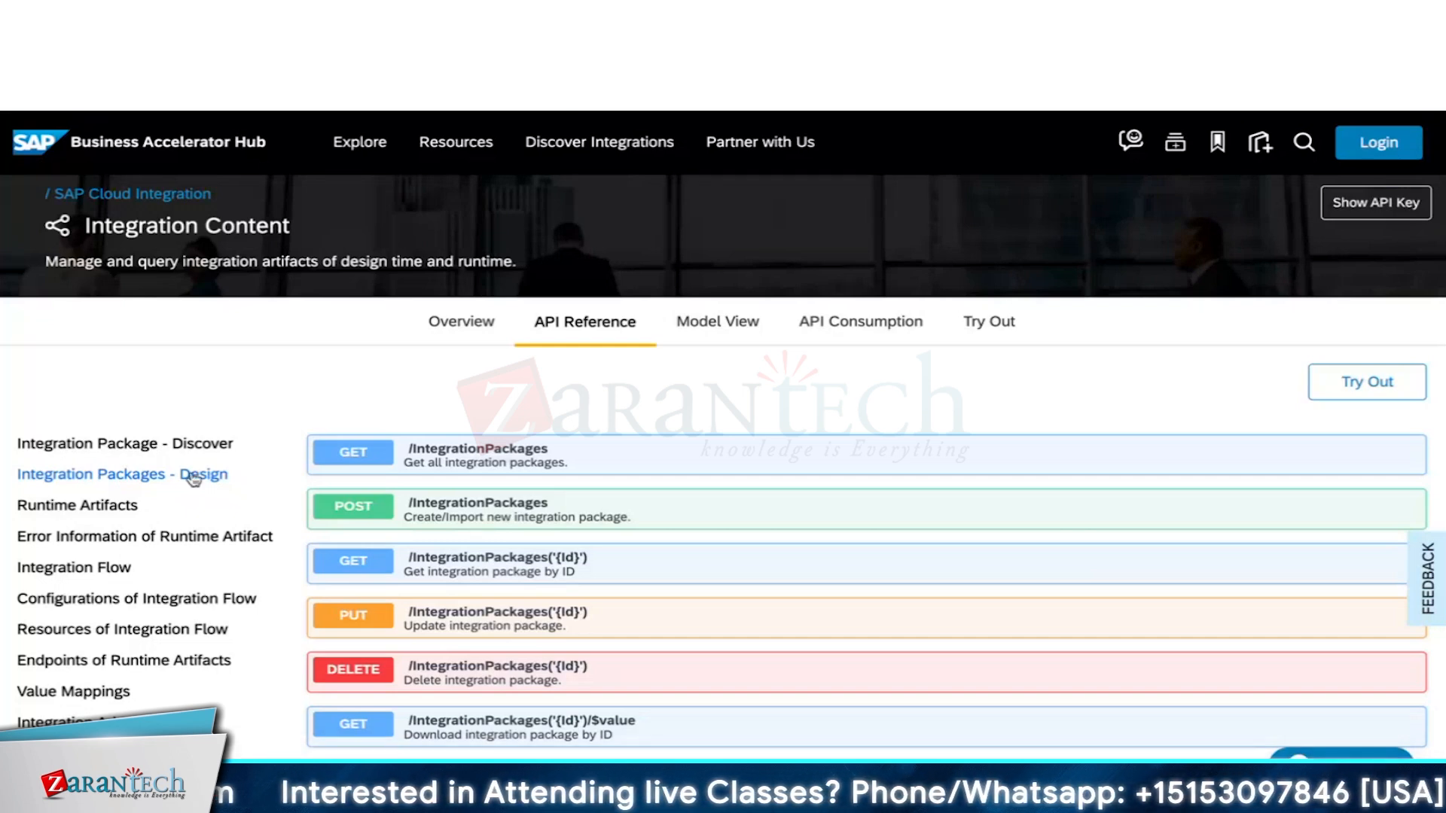
scroll(194, 476, down, 2)
scroll(193, 479, down, 3)
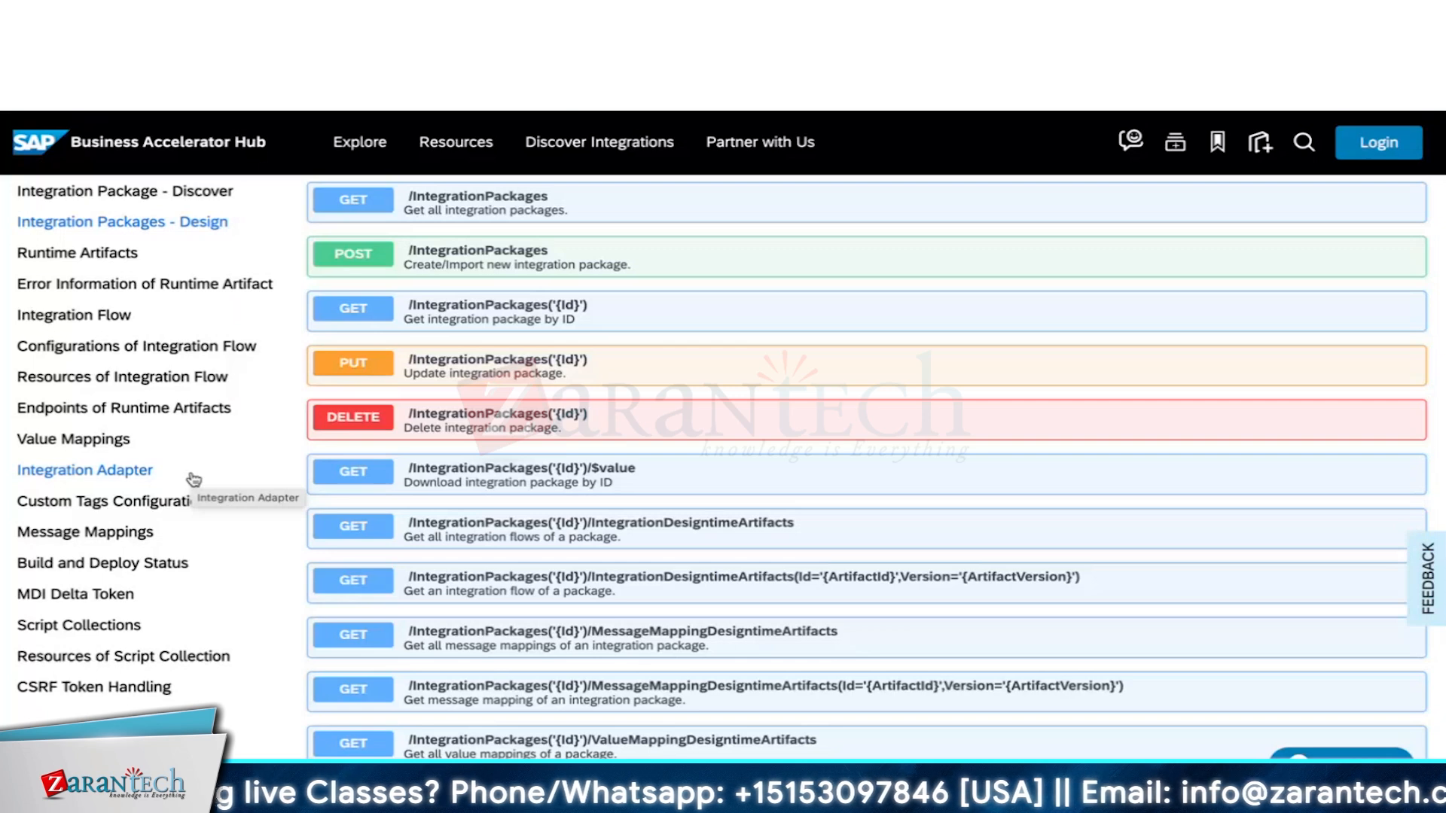
click(138, 563)
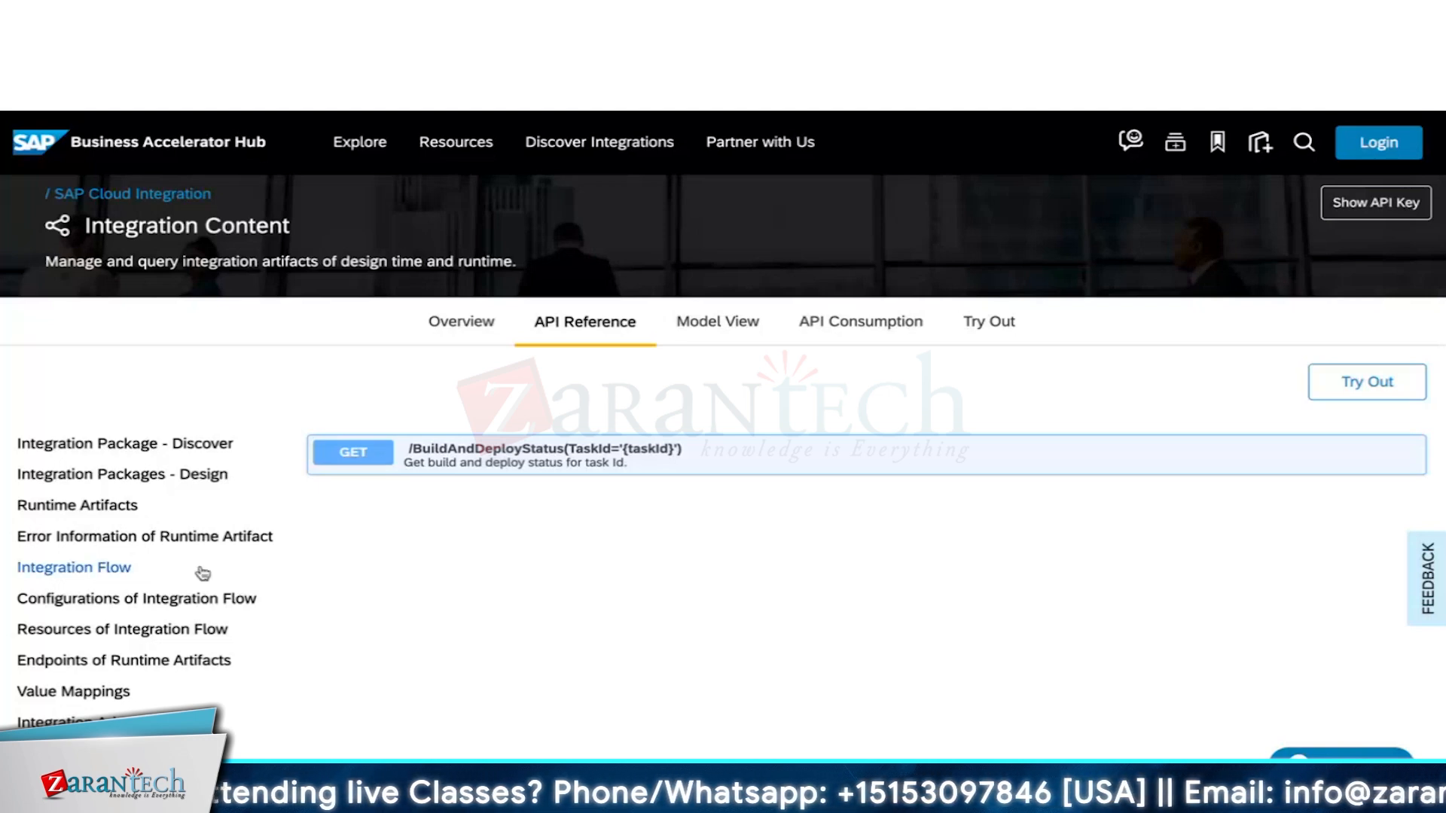
click(497, 49)
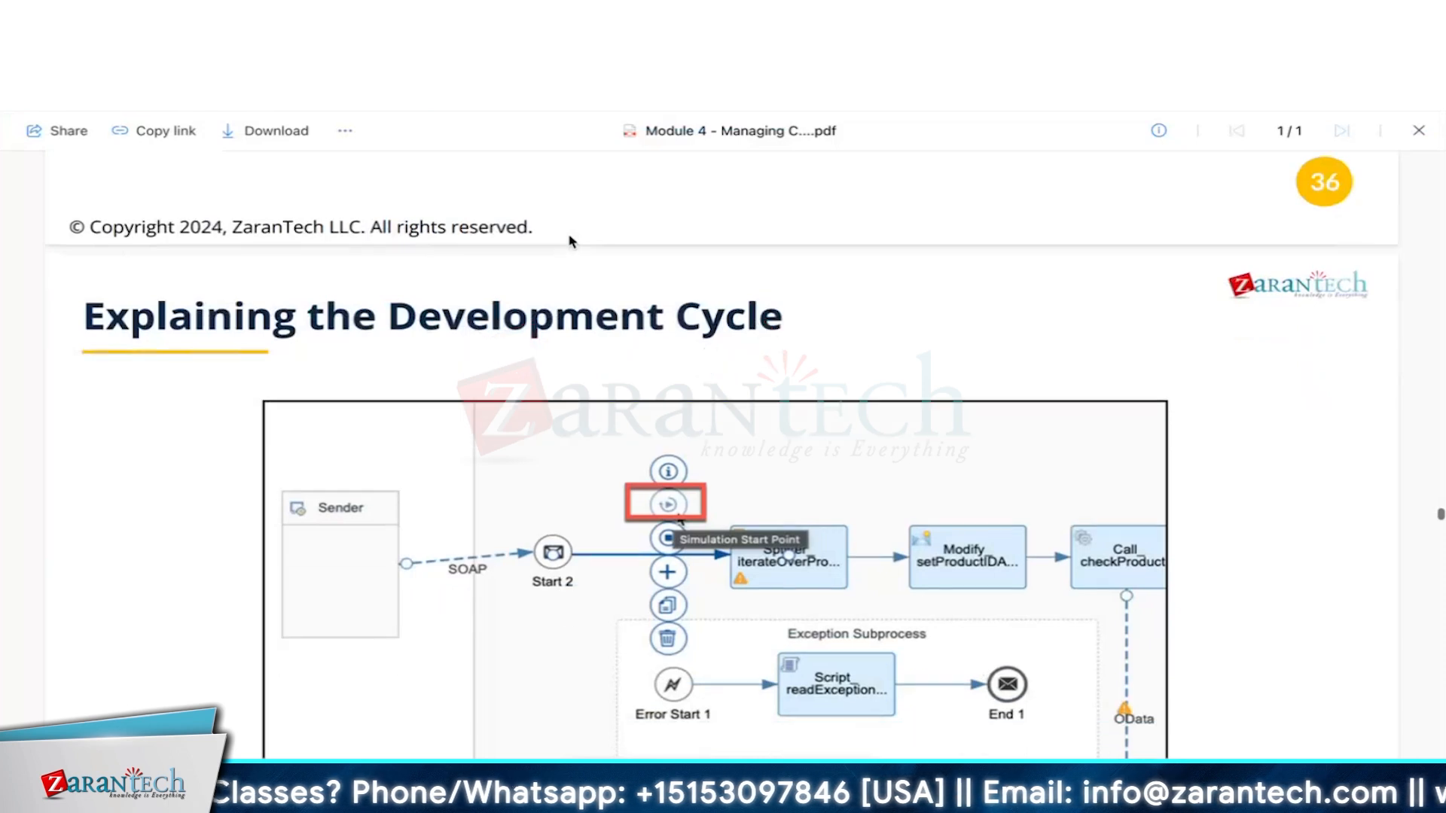
Read Module 4 PDF pages 37–41 on simulation start/end points, simulation input and running simulations.
scroll(570, 241, down, 5)
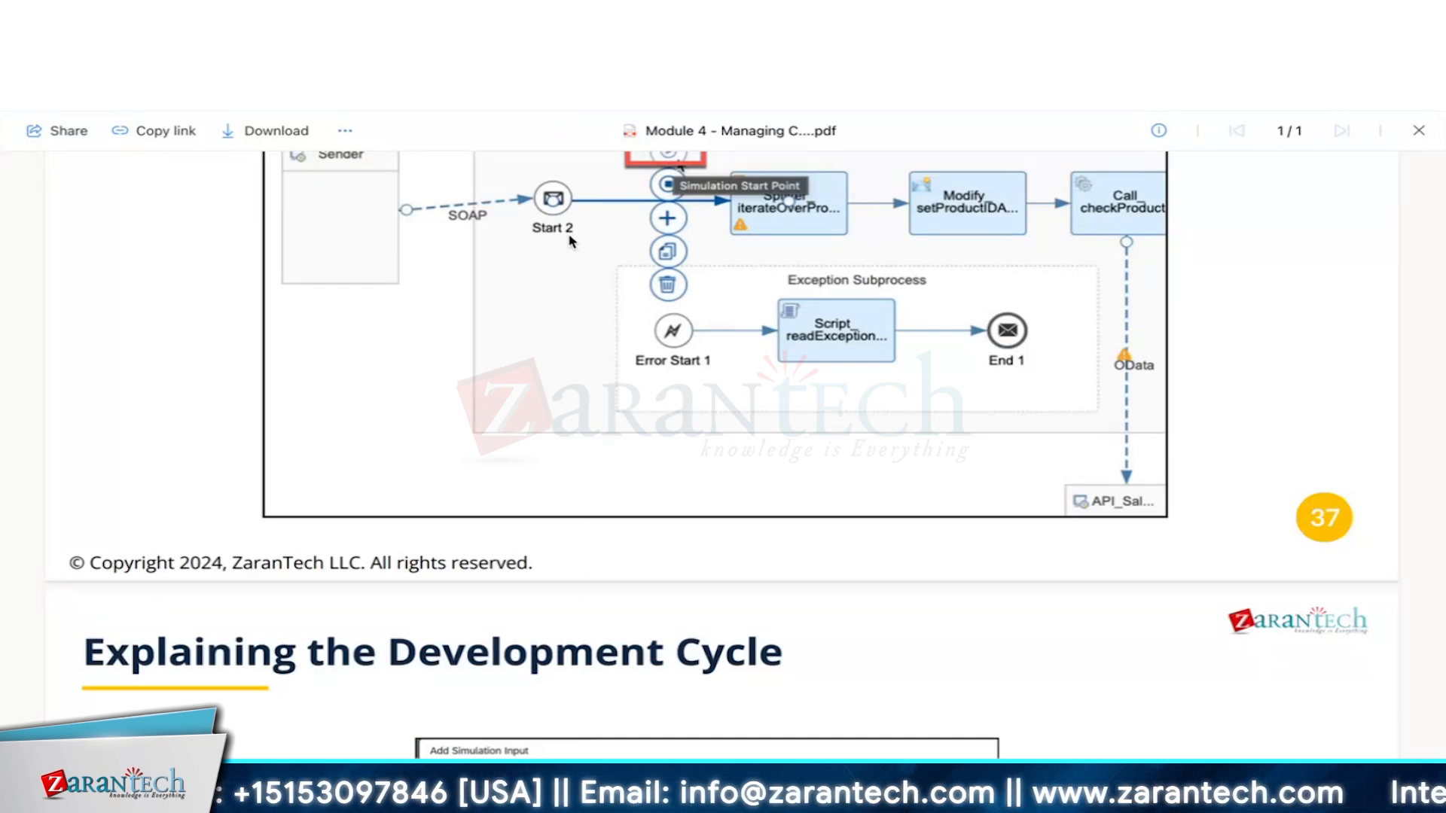
scroll(570, 241, down, 7)
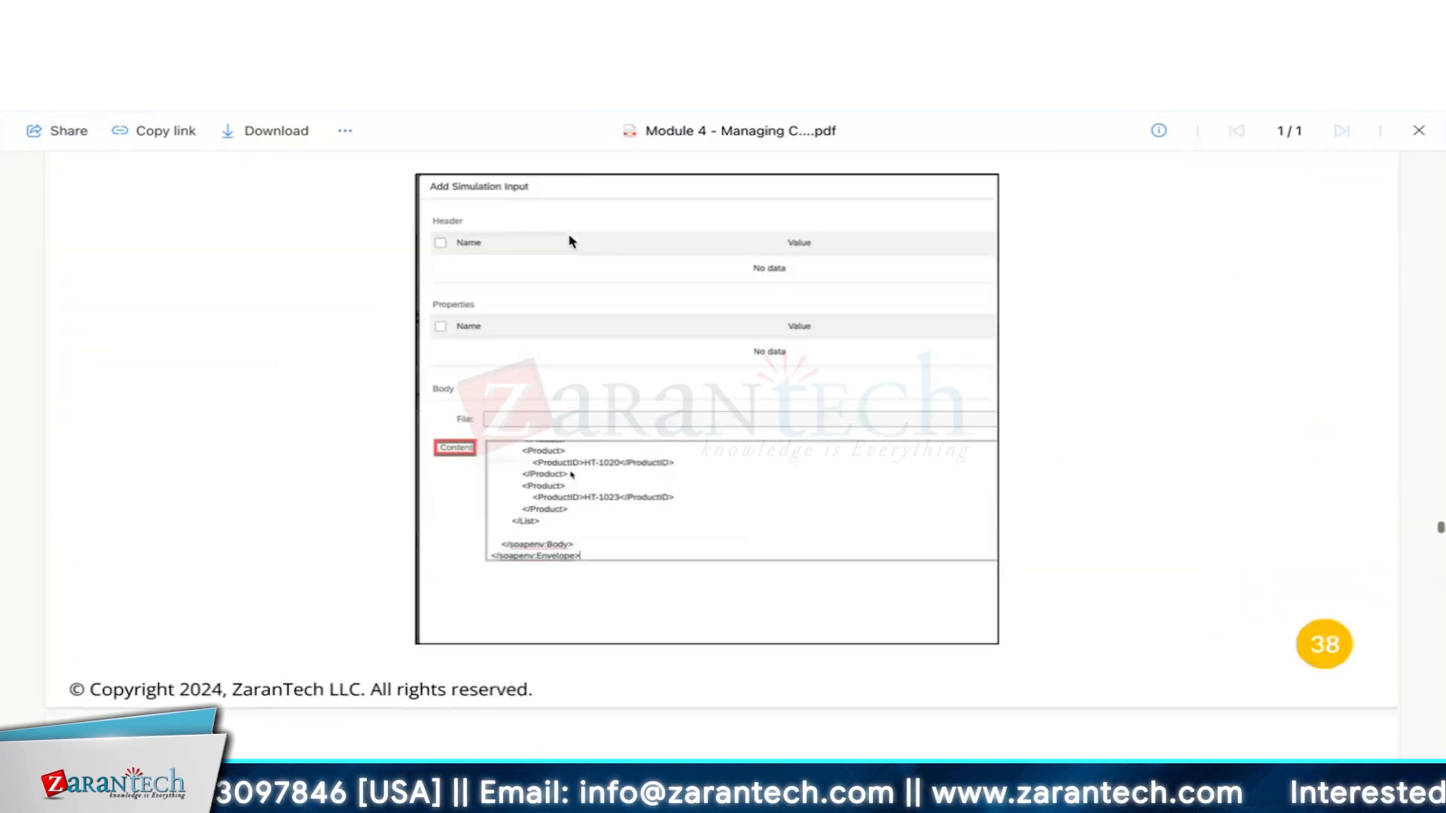
scroll(570, 241, down, 10)
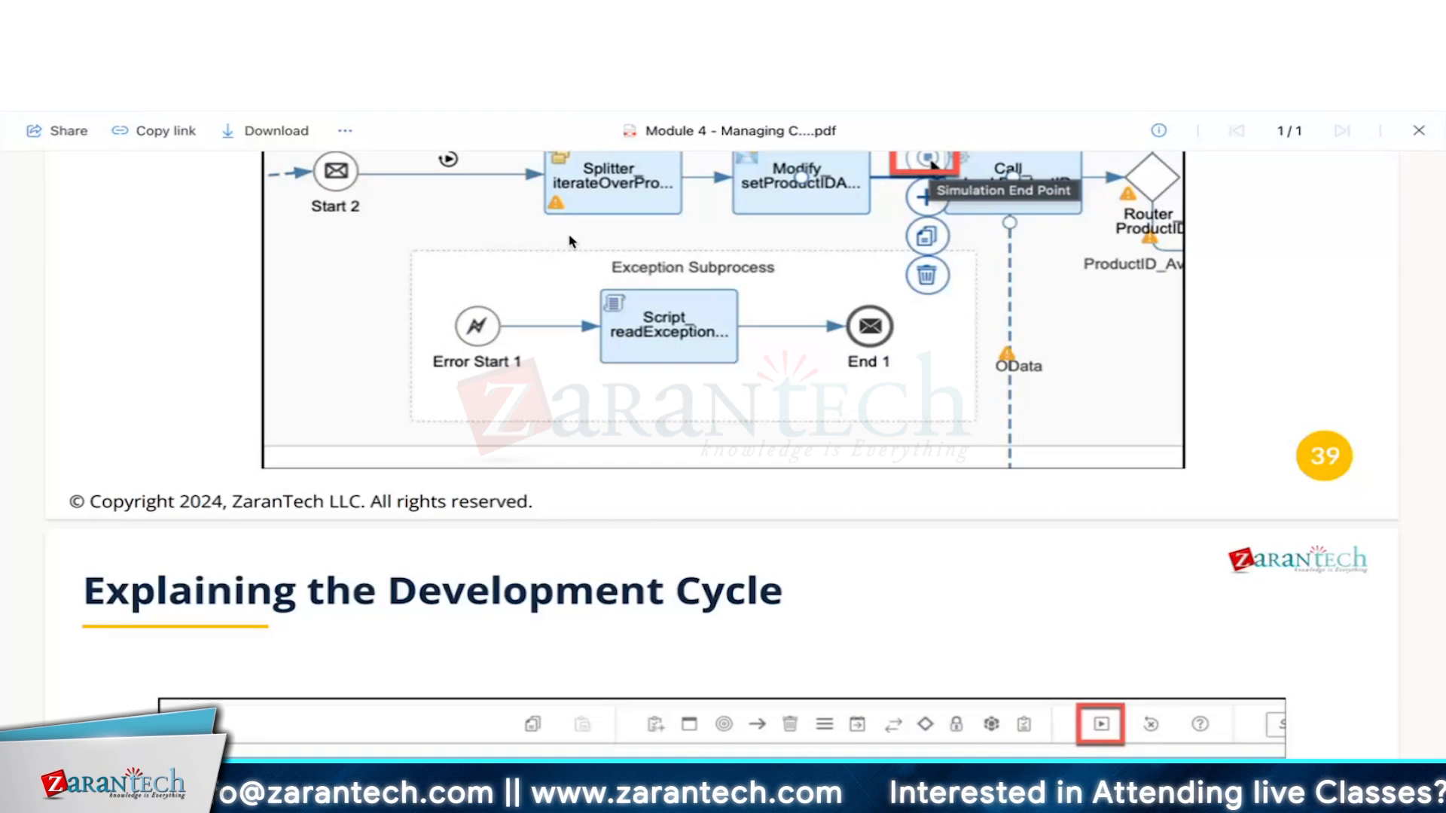
scroll(570, 241, down, 6)
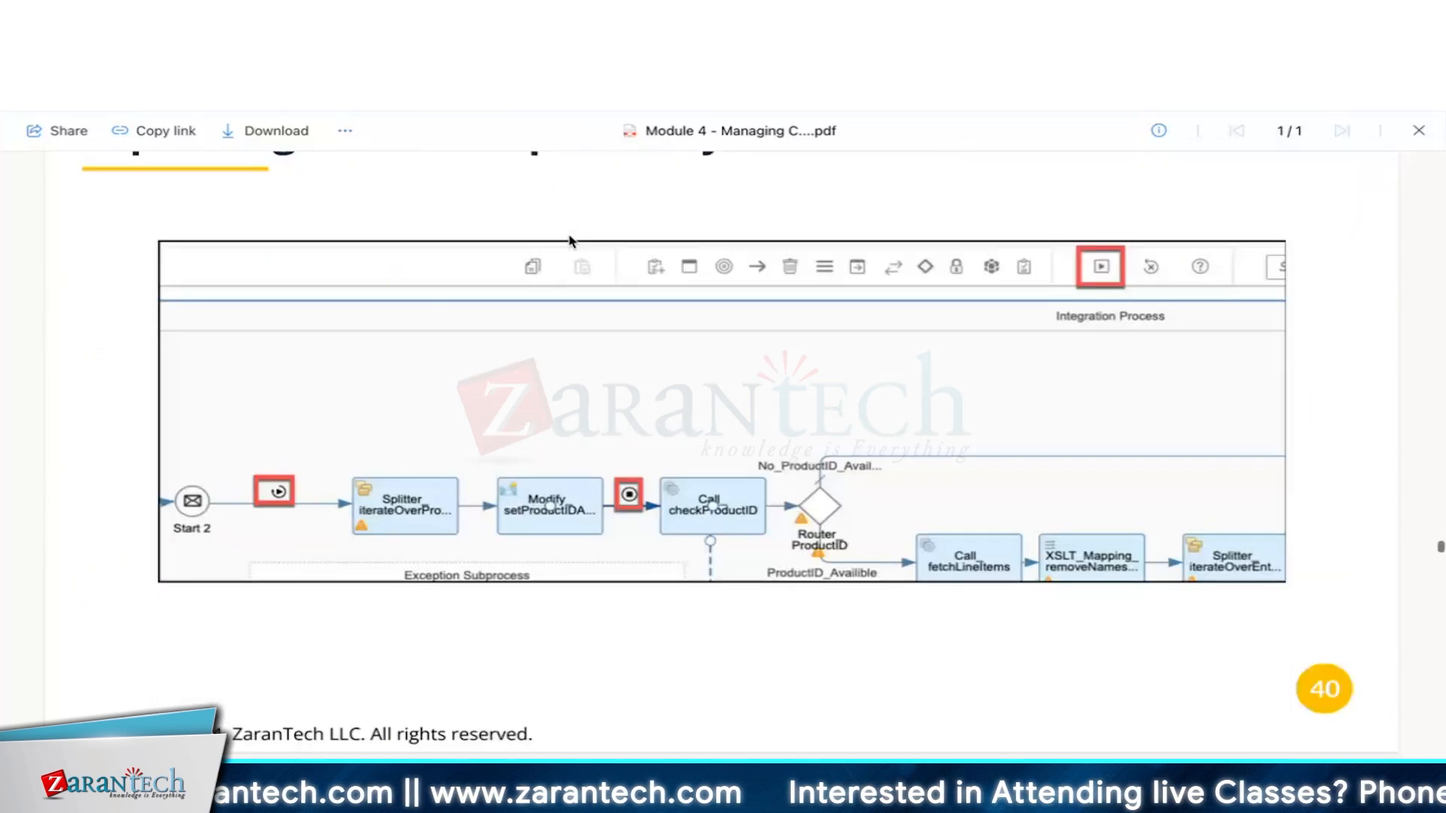
scroll(571, 241, down, 4)
scroll(570, 241, down, 6)
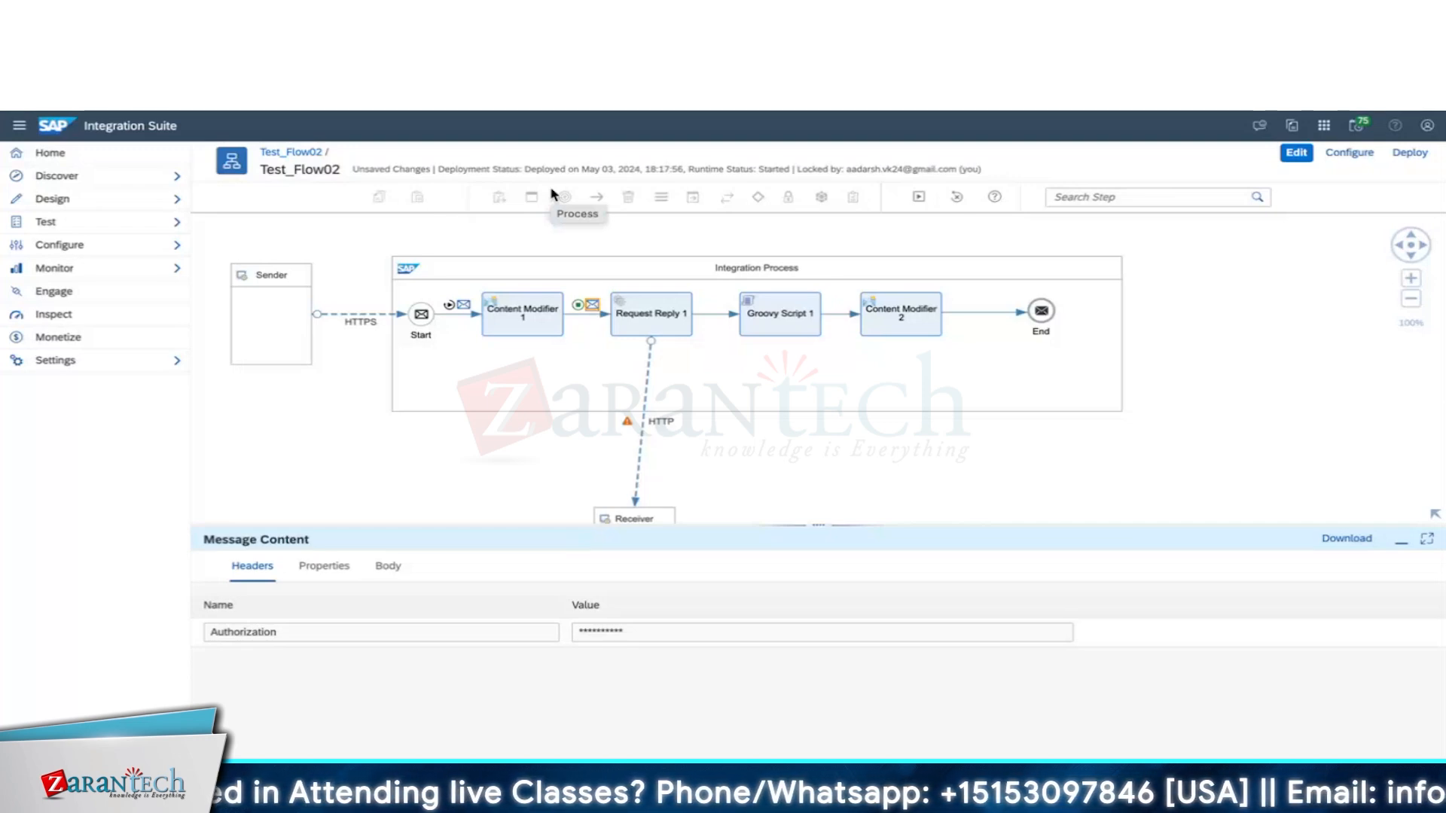
Select Test_Flow02's Integration Process and expand the Design area of the navigation.
click(804, 389)
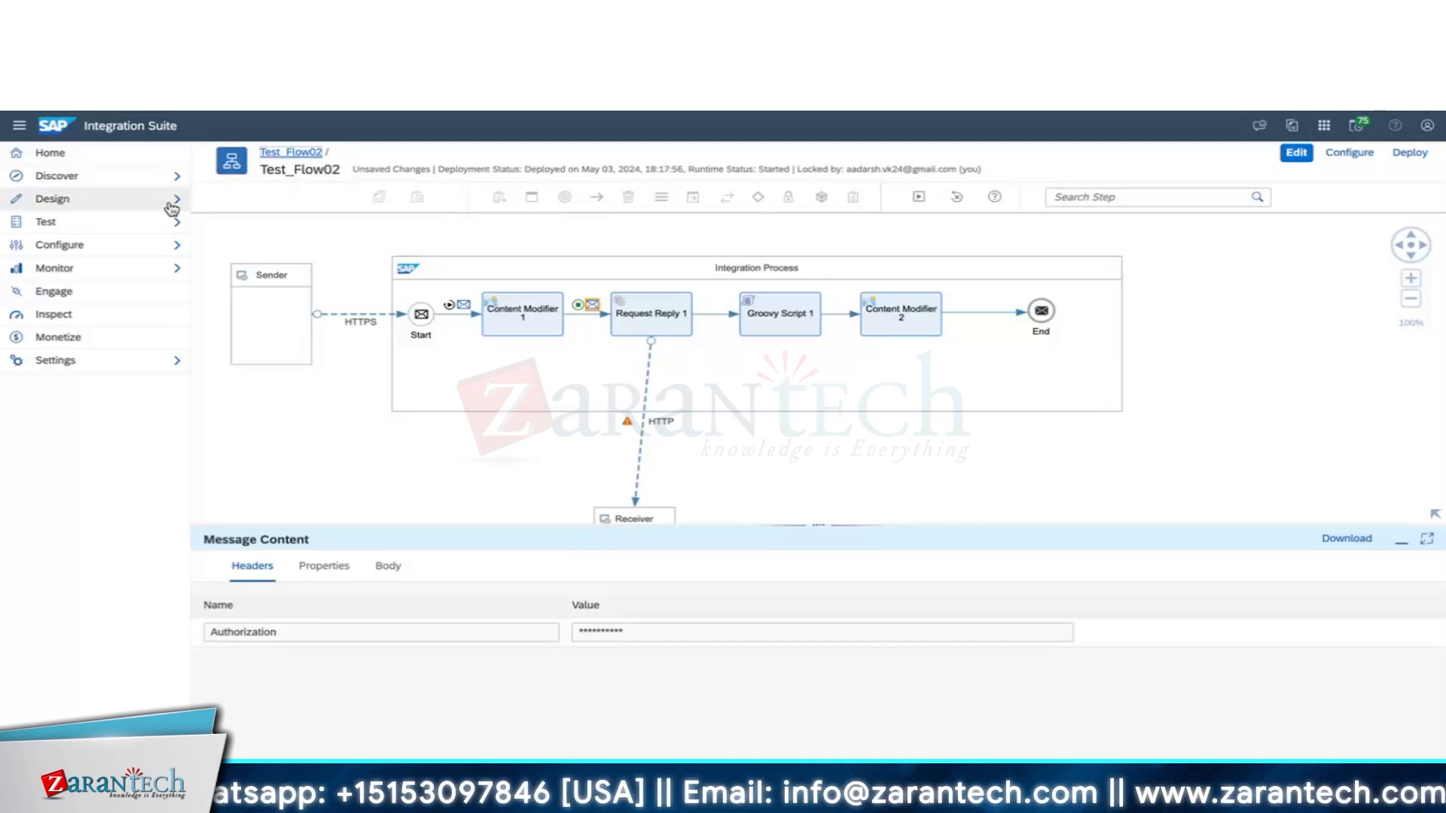
click(116, 200)
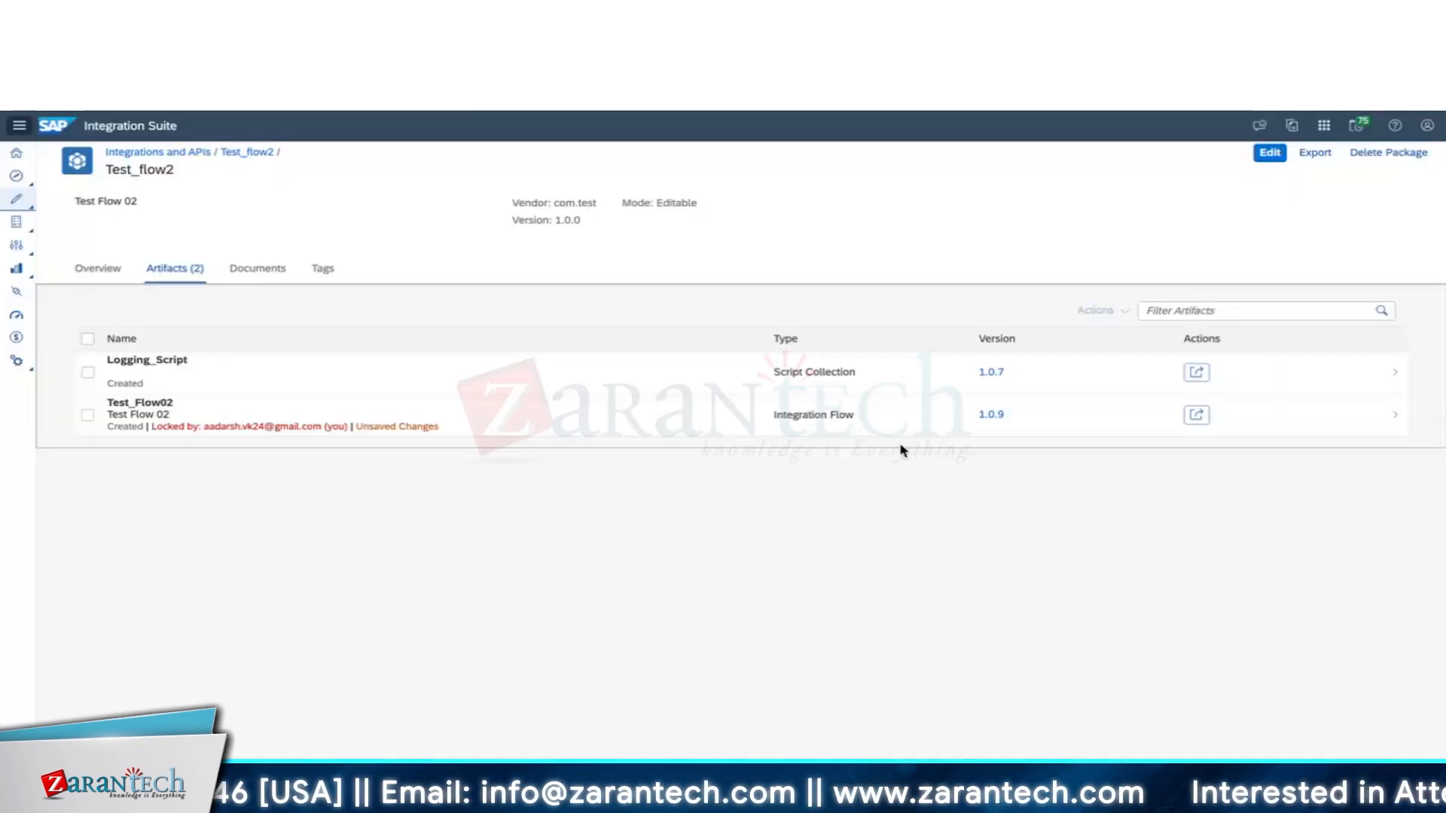
Check Test_Flow02's versions 1.0.0 to active 1.0.9 and its actions, then open the integration flow.
click(991, 414)
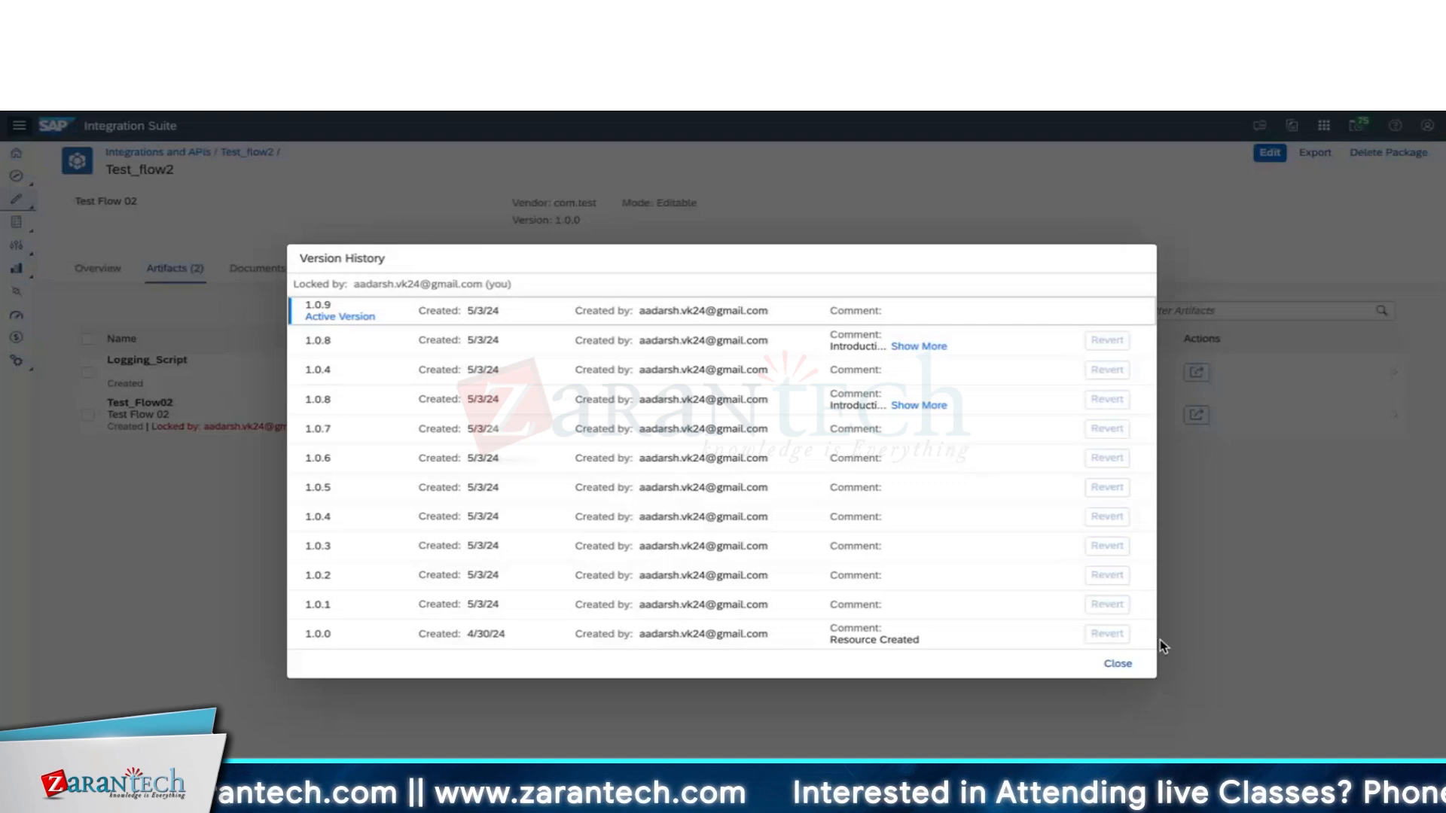
click(1120, 664)
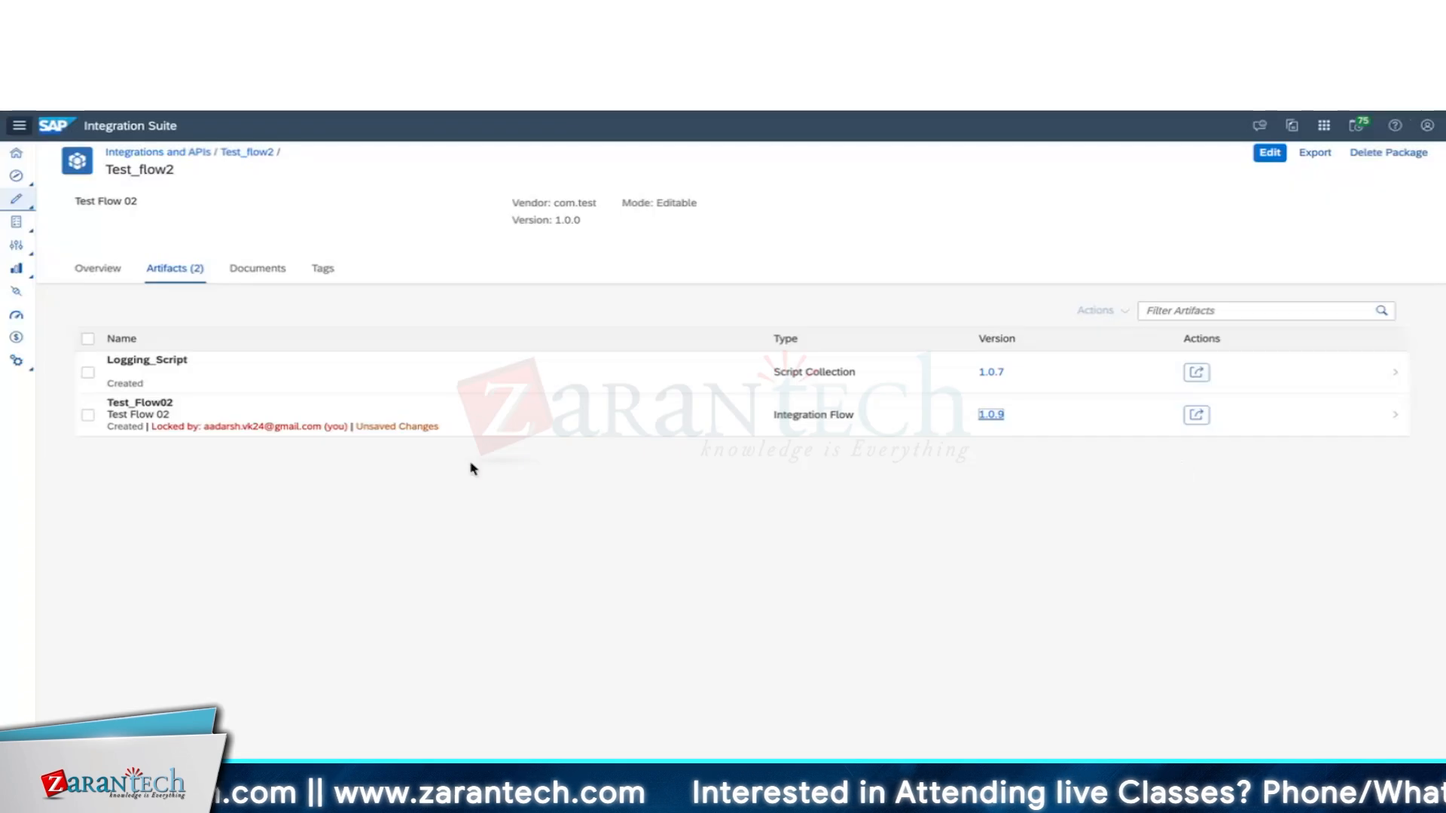
click(126, 435)
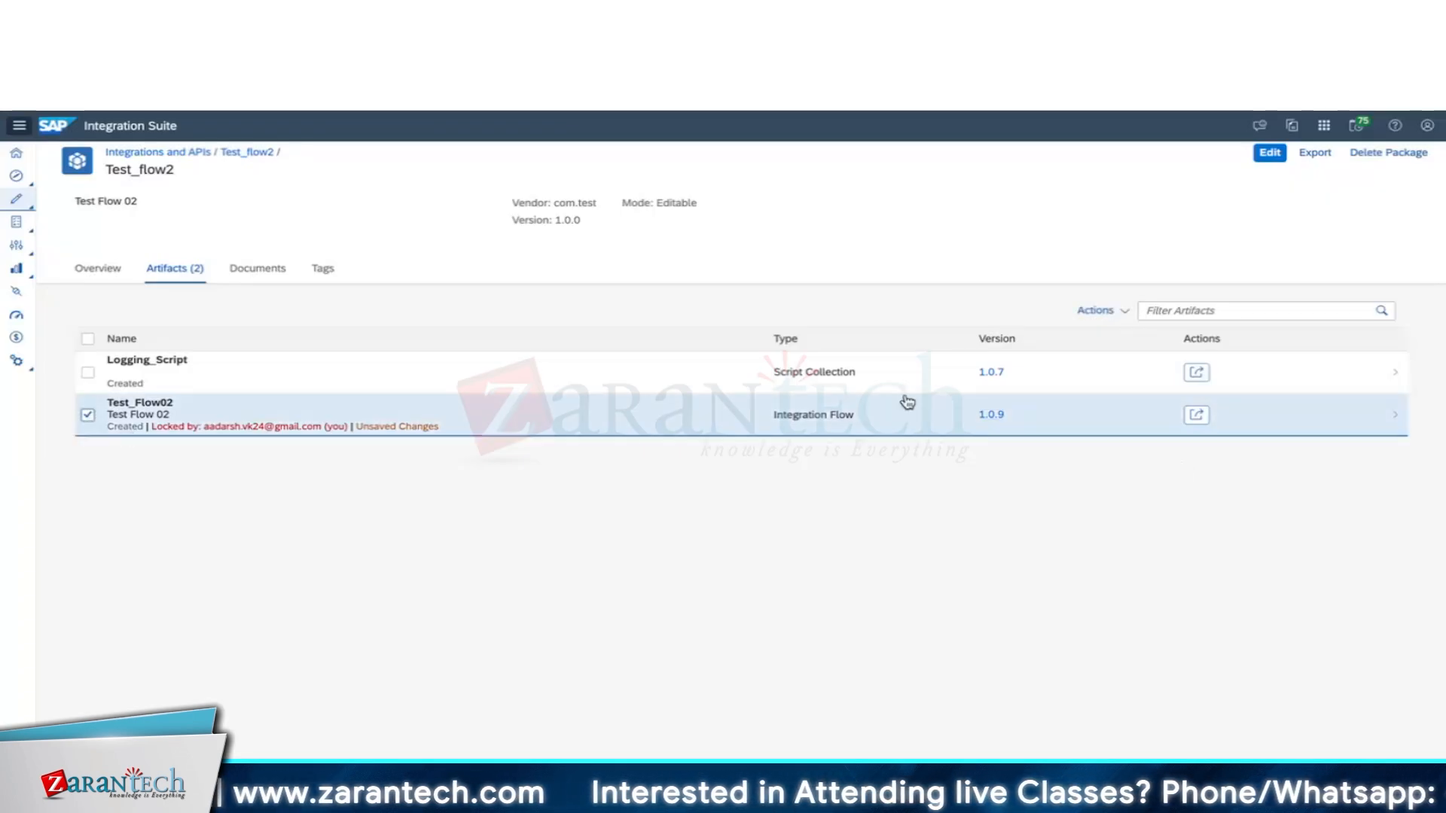
click(1197, 415)
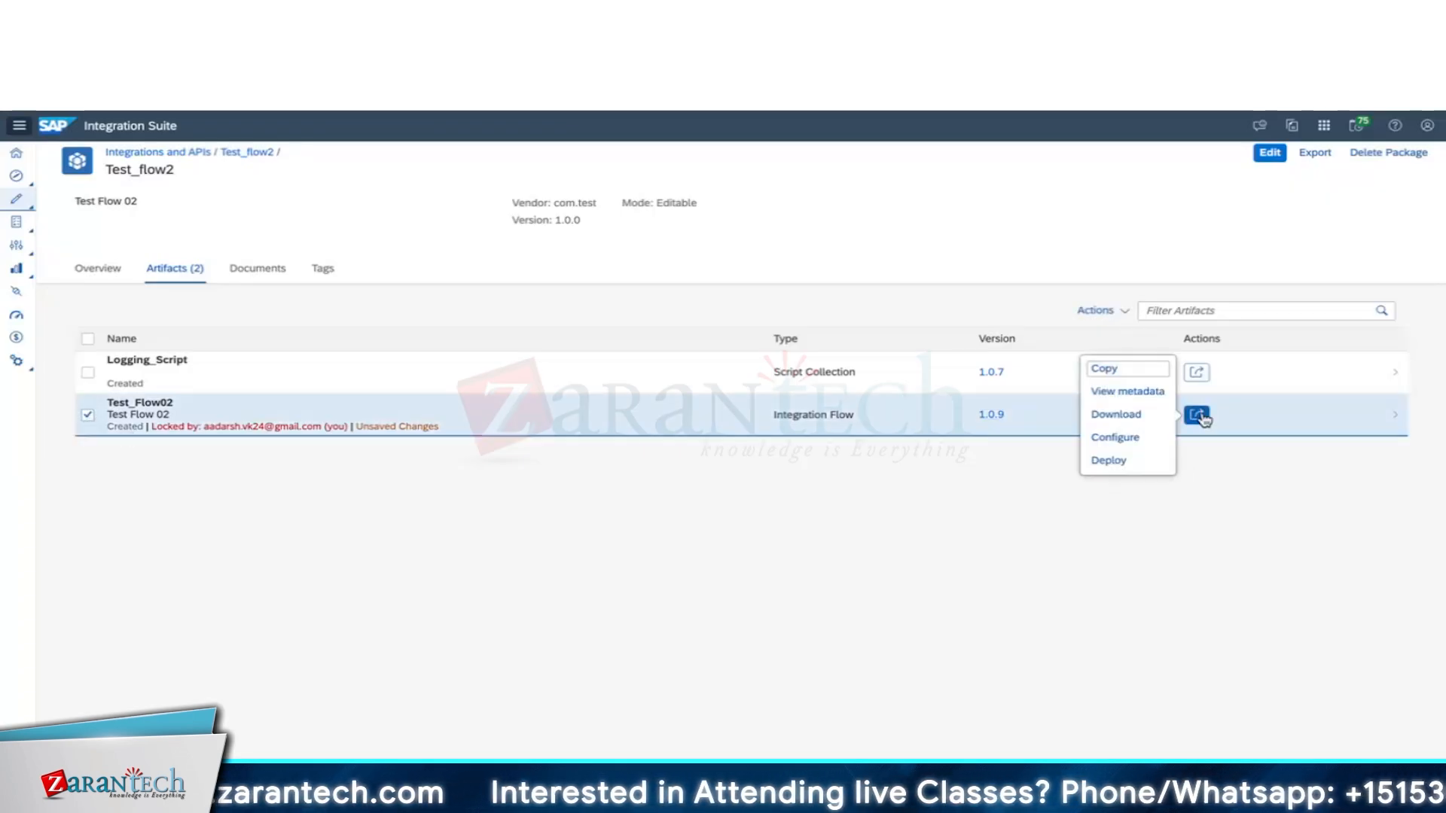
click(946, 459)
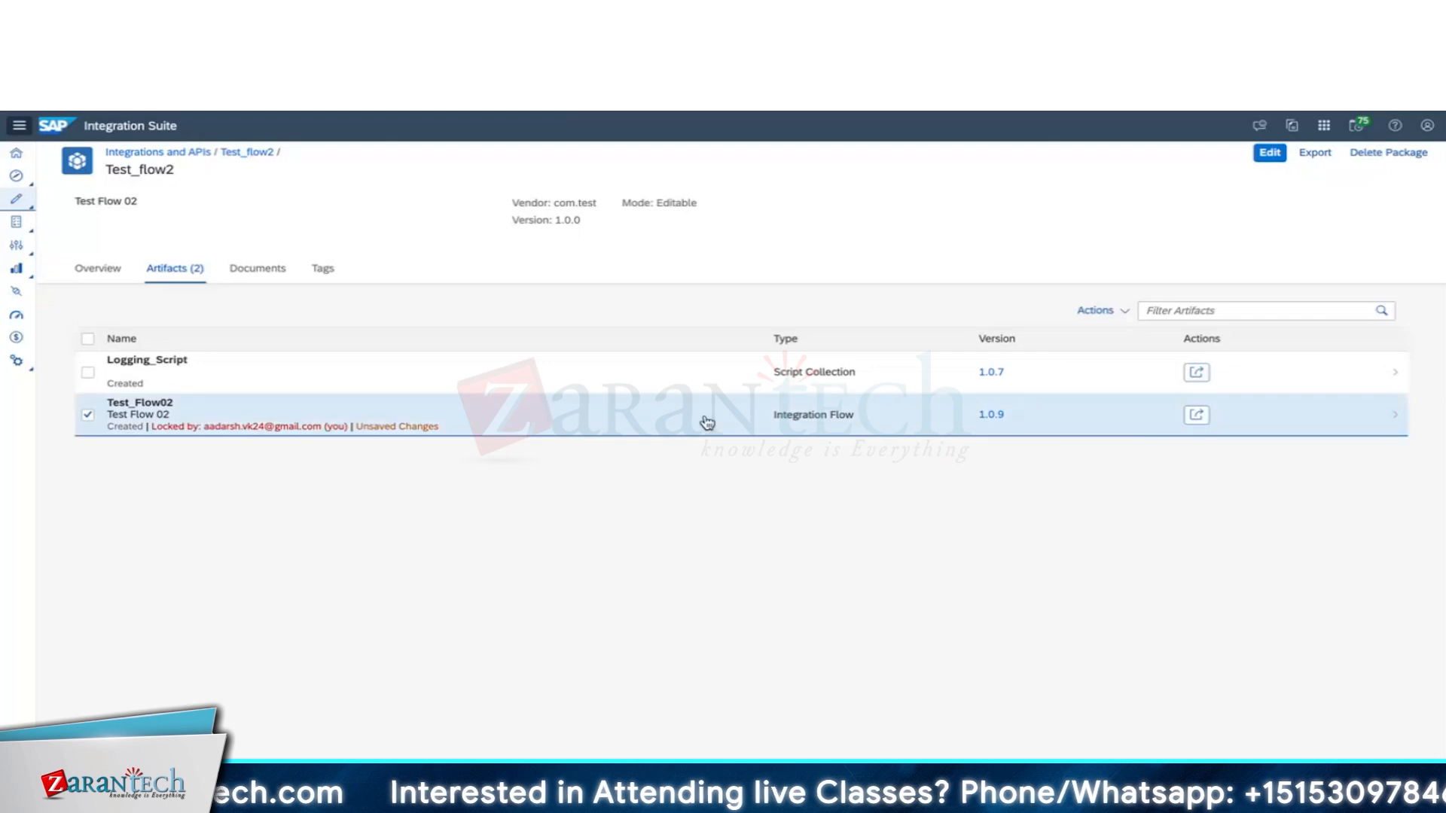
click(599, 425)
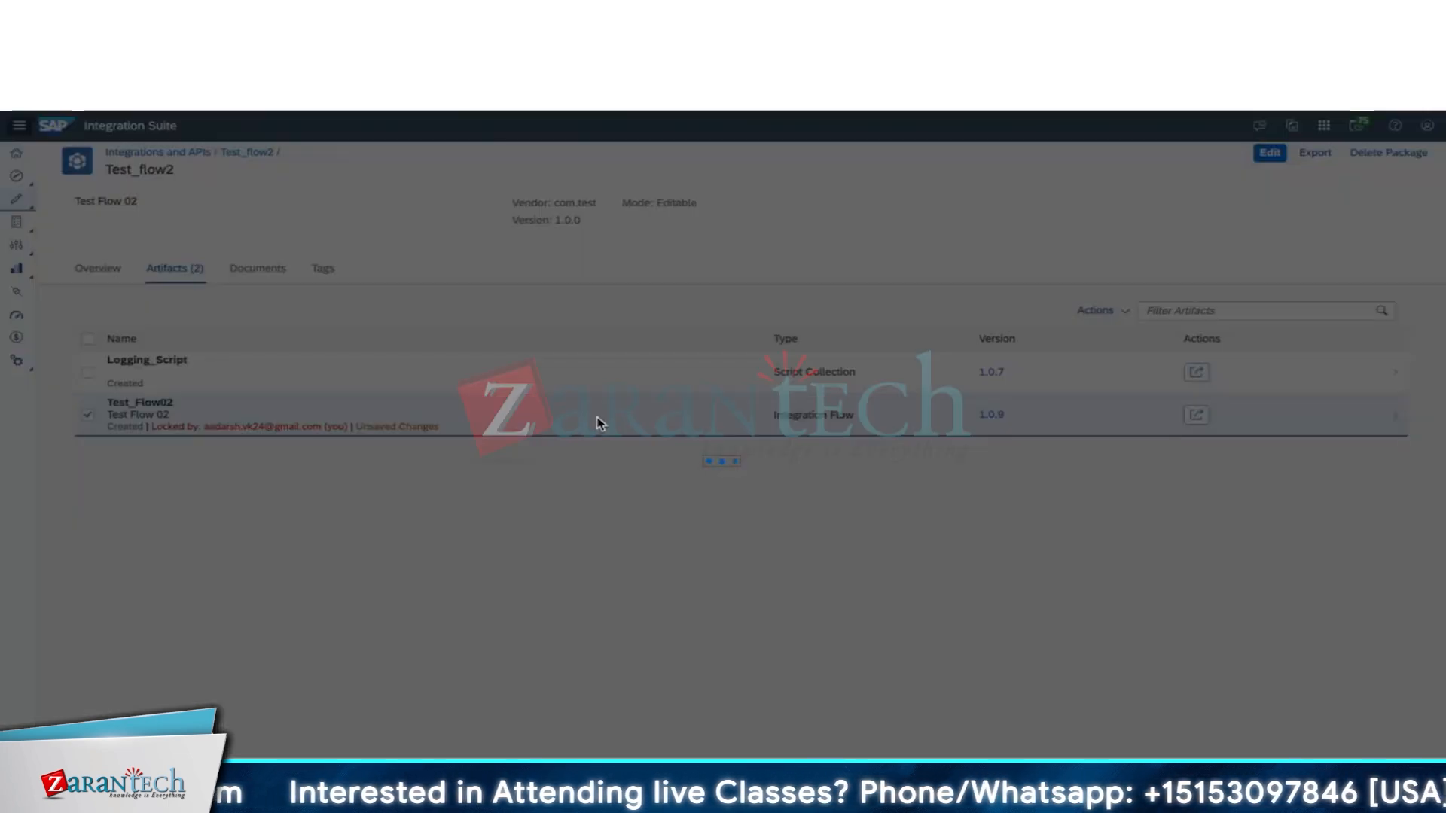
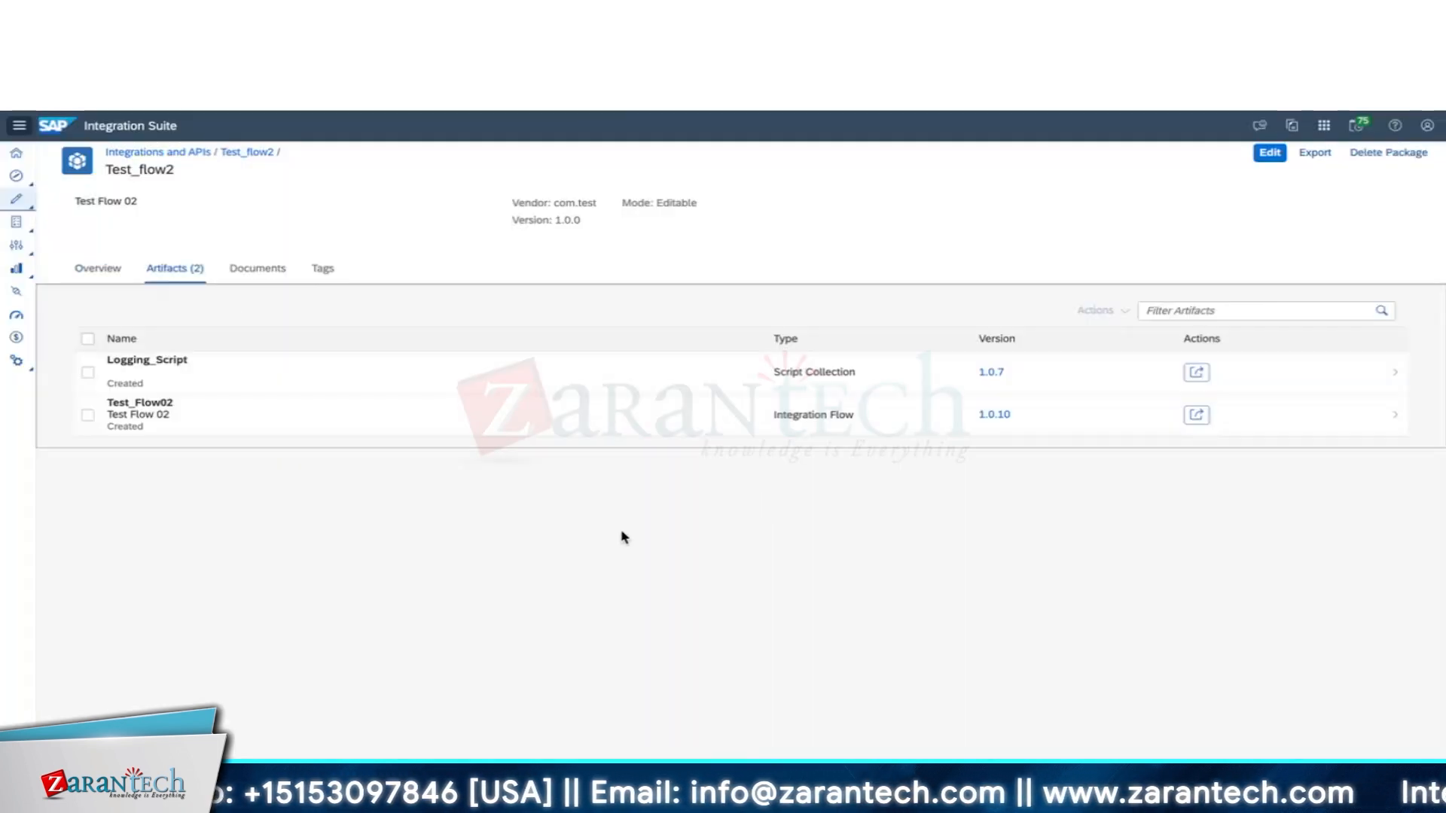
Open the Test_Flow02 integration flow row in the Test_flow2 package's Artifacts list.
click(591, 420)
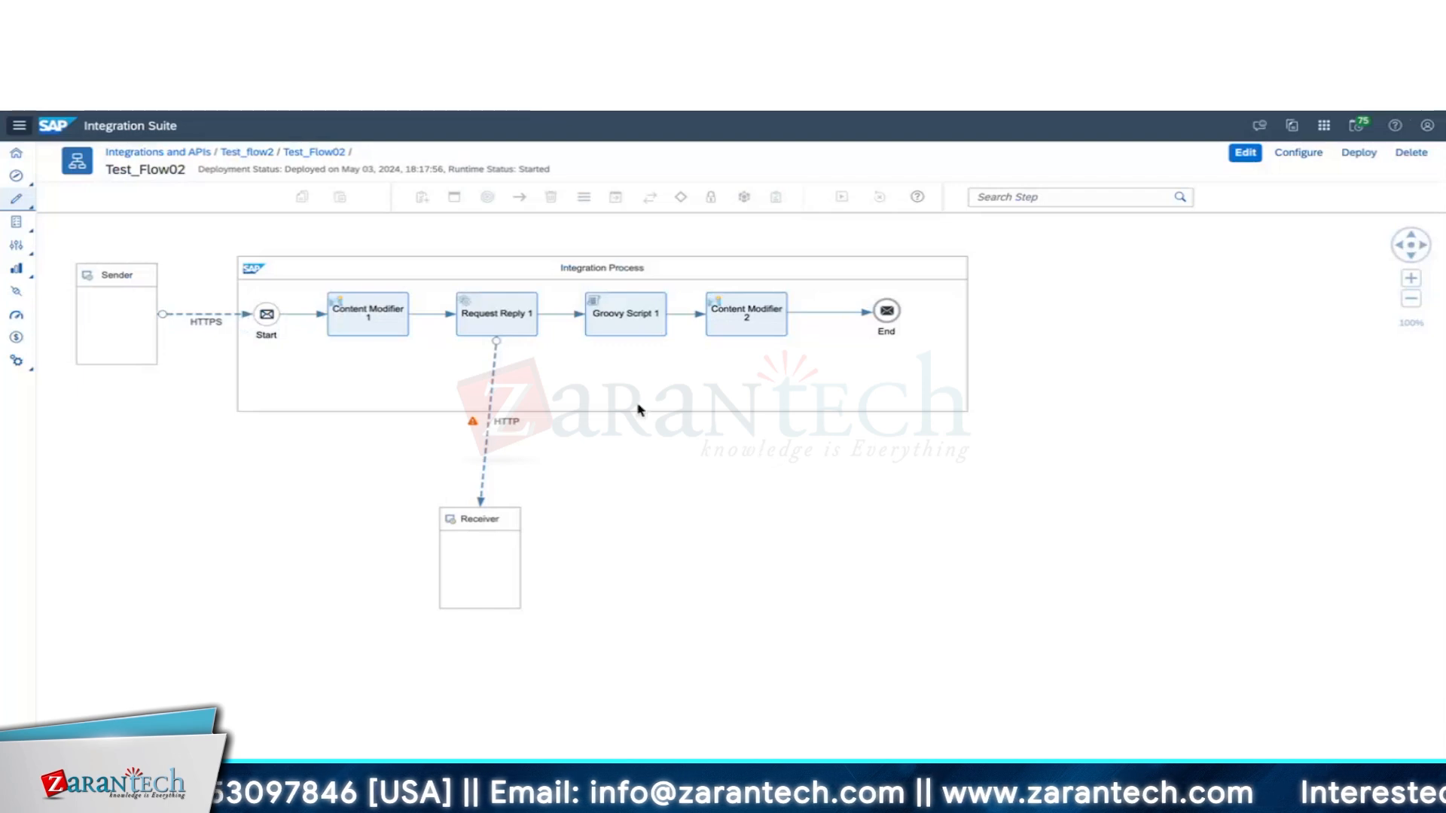
Put Test_Flow02 into edit mode and drag the Receiver lower and to the right.
click(1245, 152)
drag(473, 541, 690, 612)
click(500, 317)
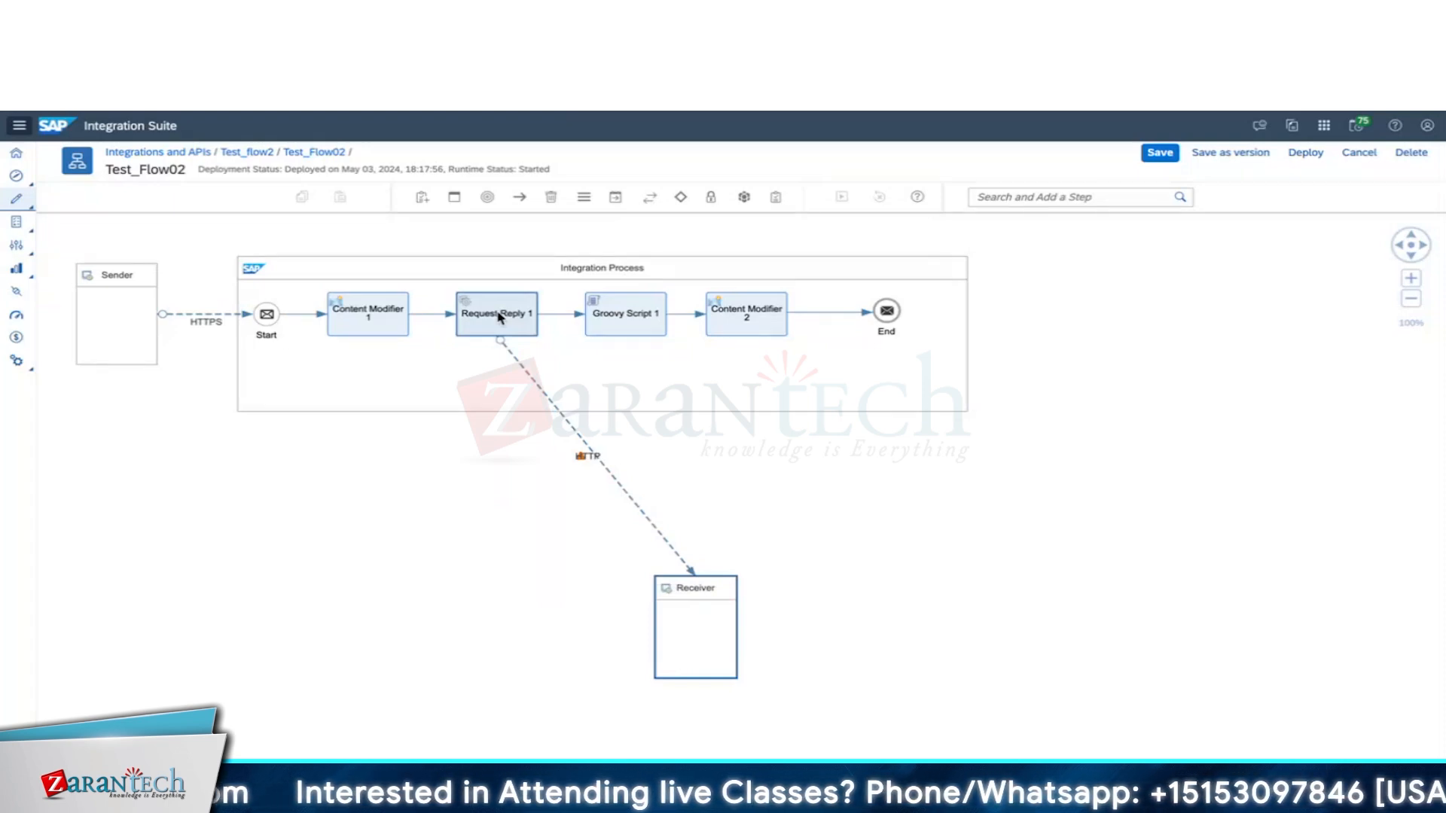
click(568, 283)
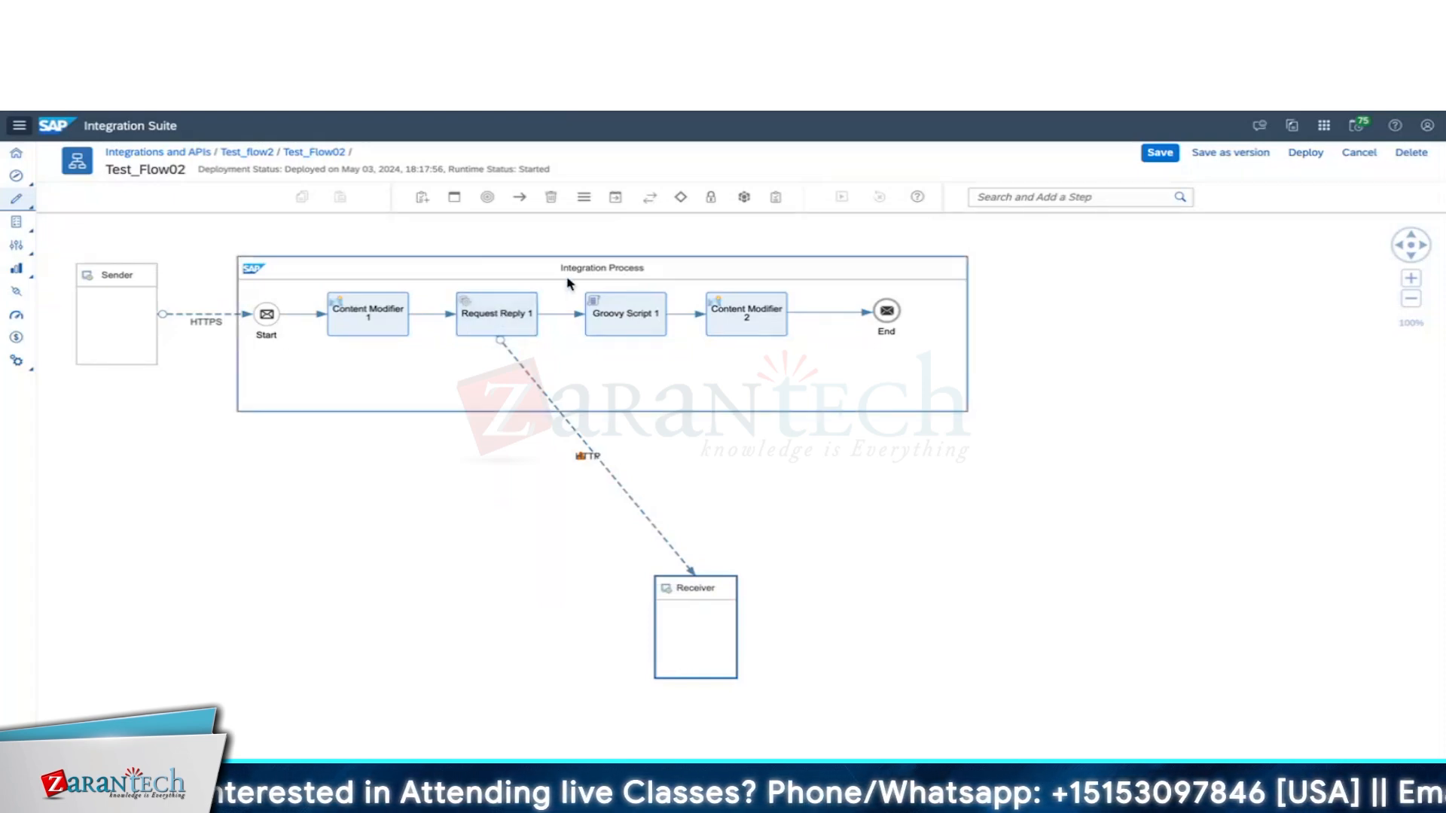
click(615, 197)
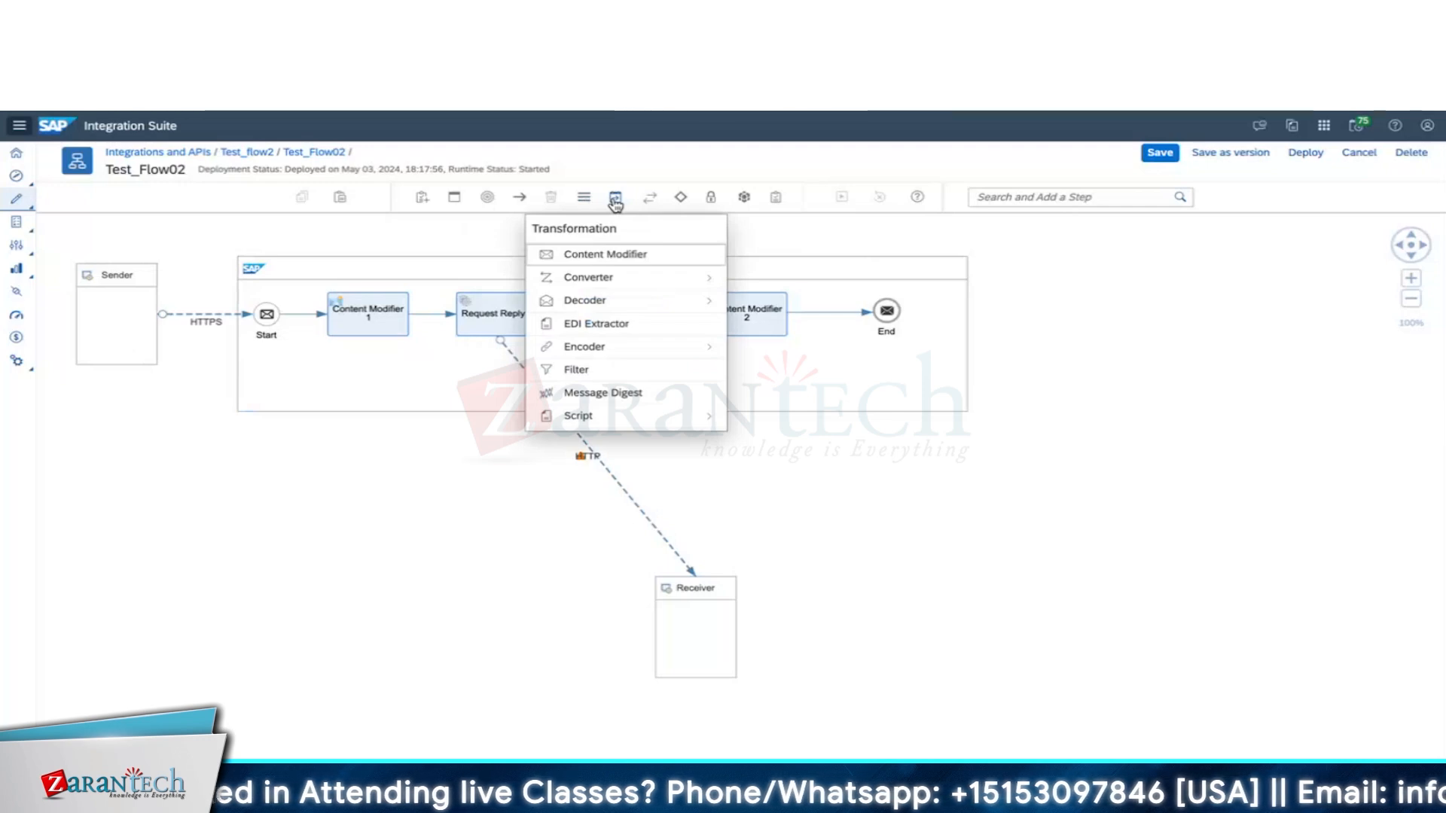
Search the step palette for 'spl' to list the splitter types.
click(1009, 197)
text(spl)
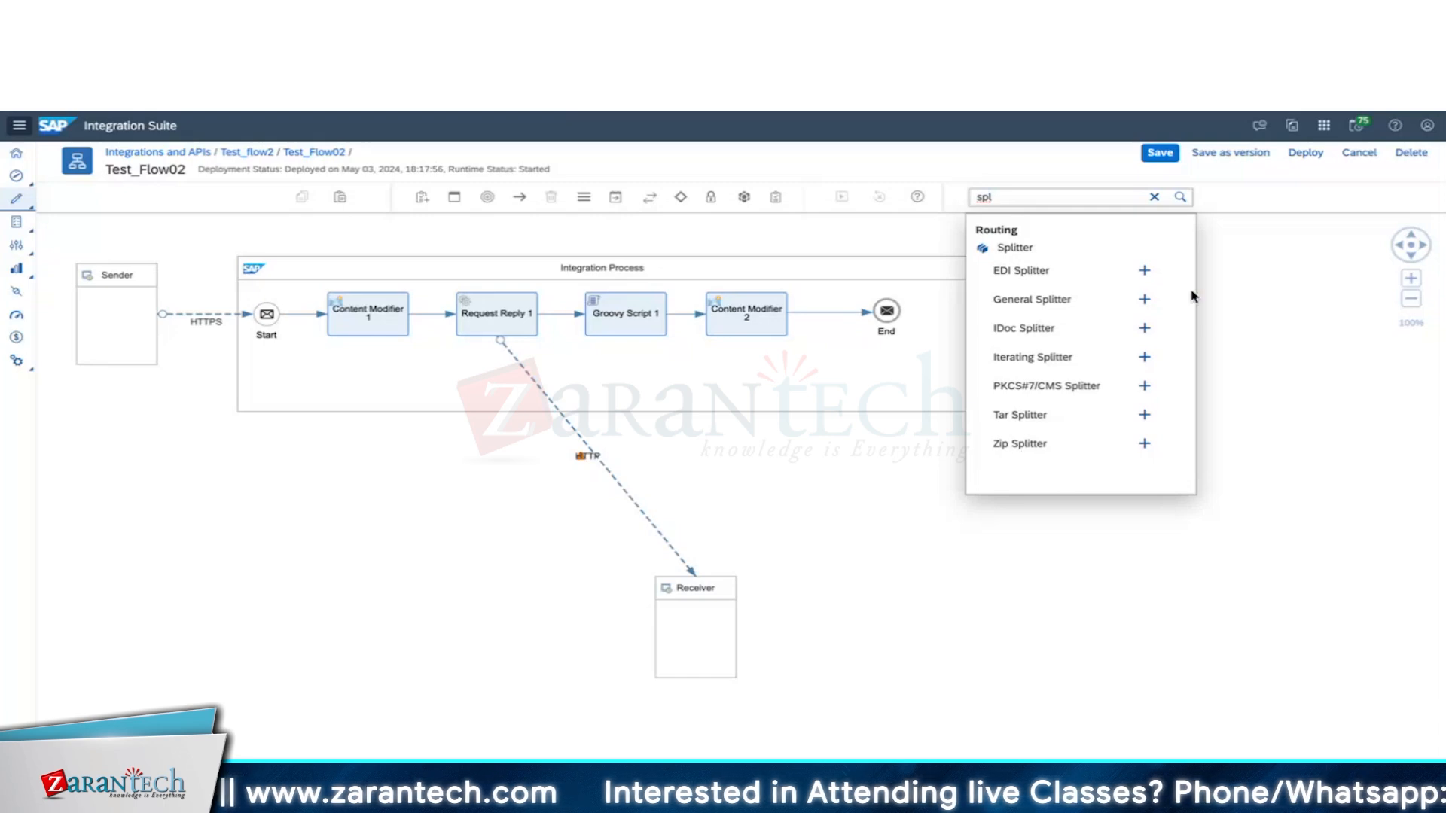
Insert a General Splitter after Content Modifier 1, shifting Request Reply 1 and Groovy Script 1 right.
click(1109, 296)
click(435, 323)
drag(342, 323, 315, 335)
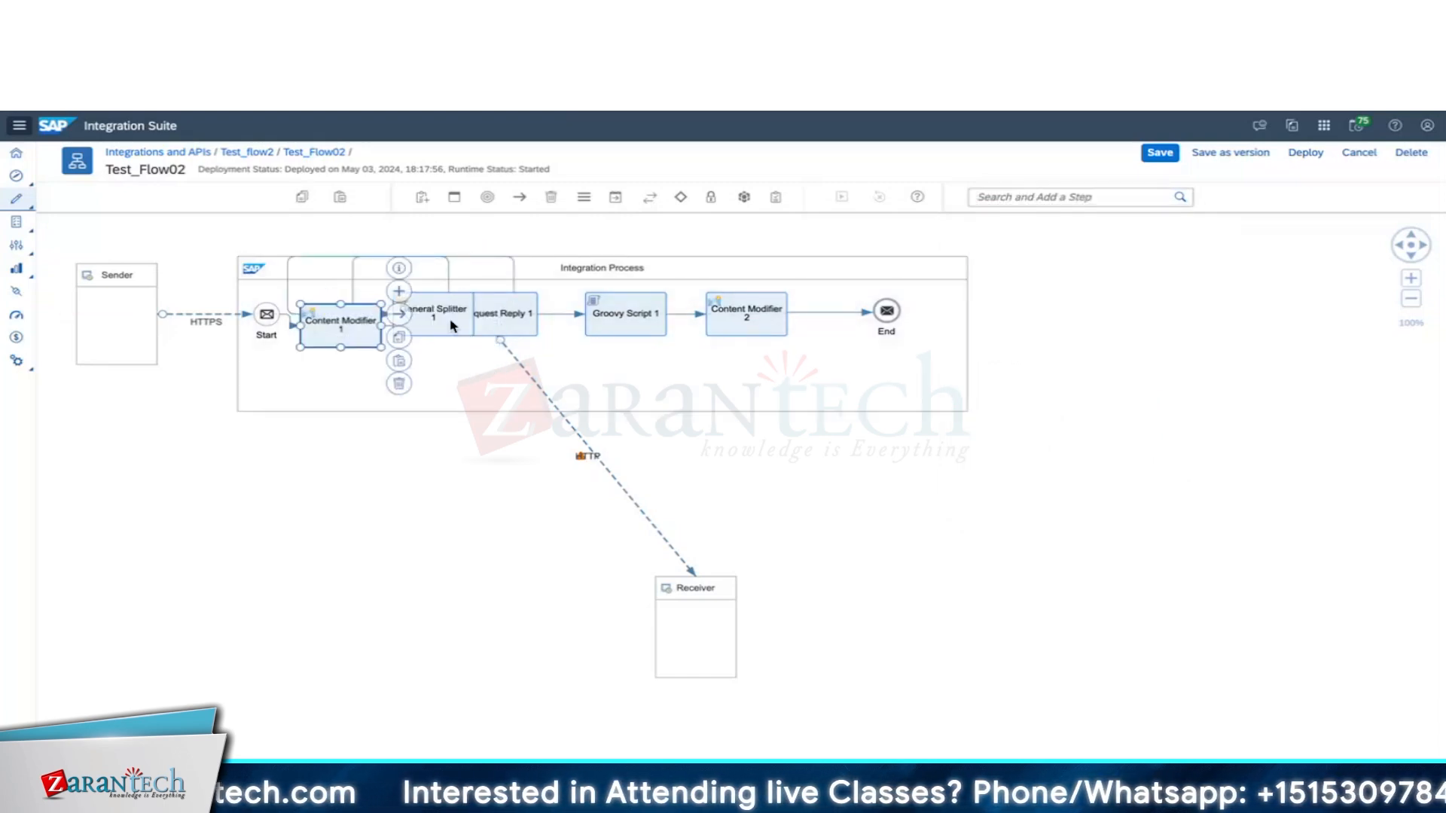
drag(430, 322, 419, 322)
drag(511, 324, 550, 324)
click(653, 324)
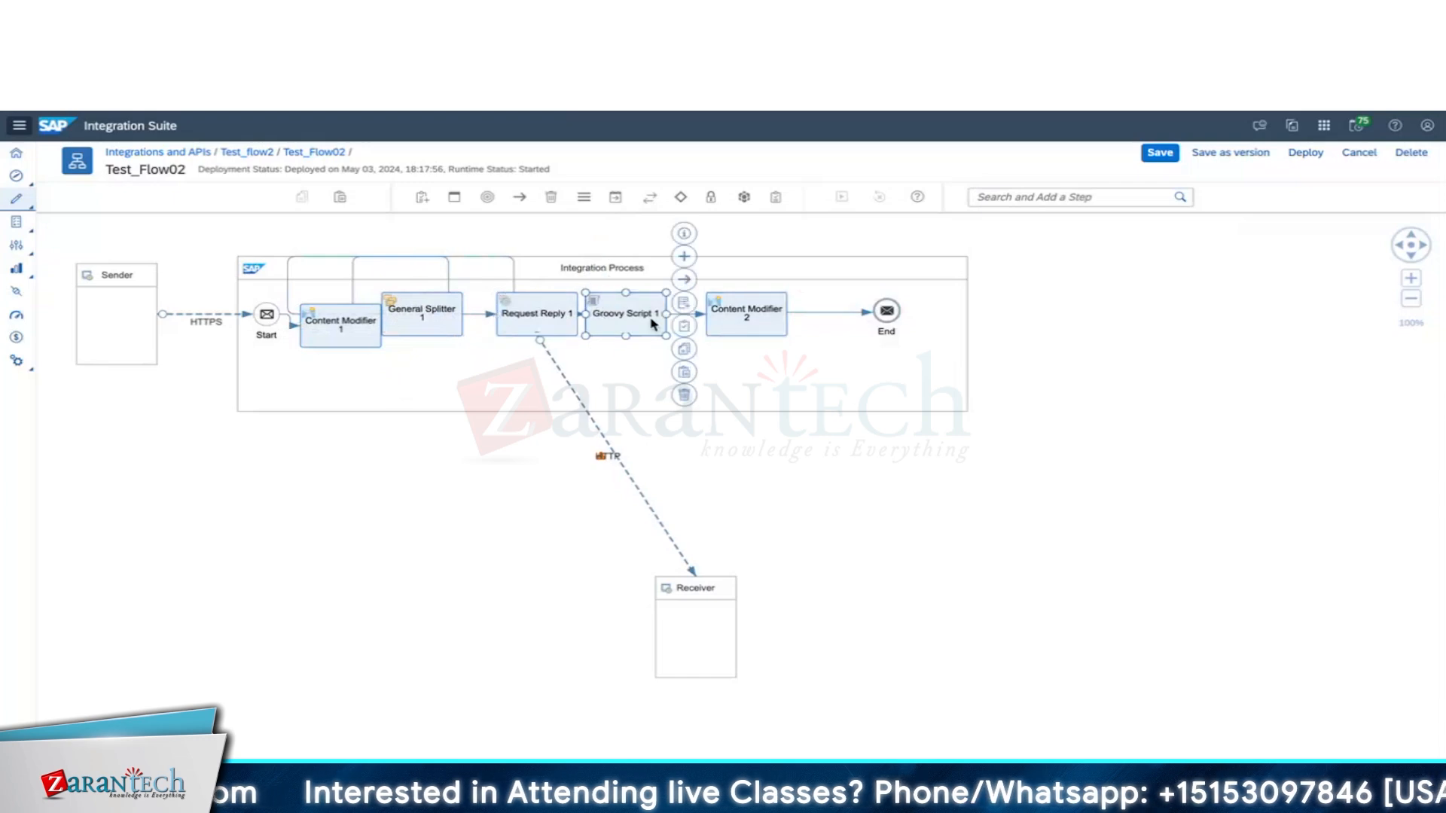
drag(652, 324, 689, 323)
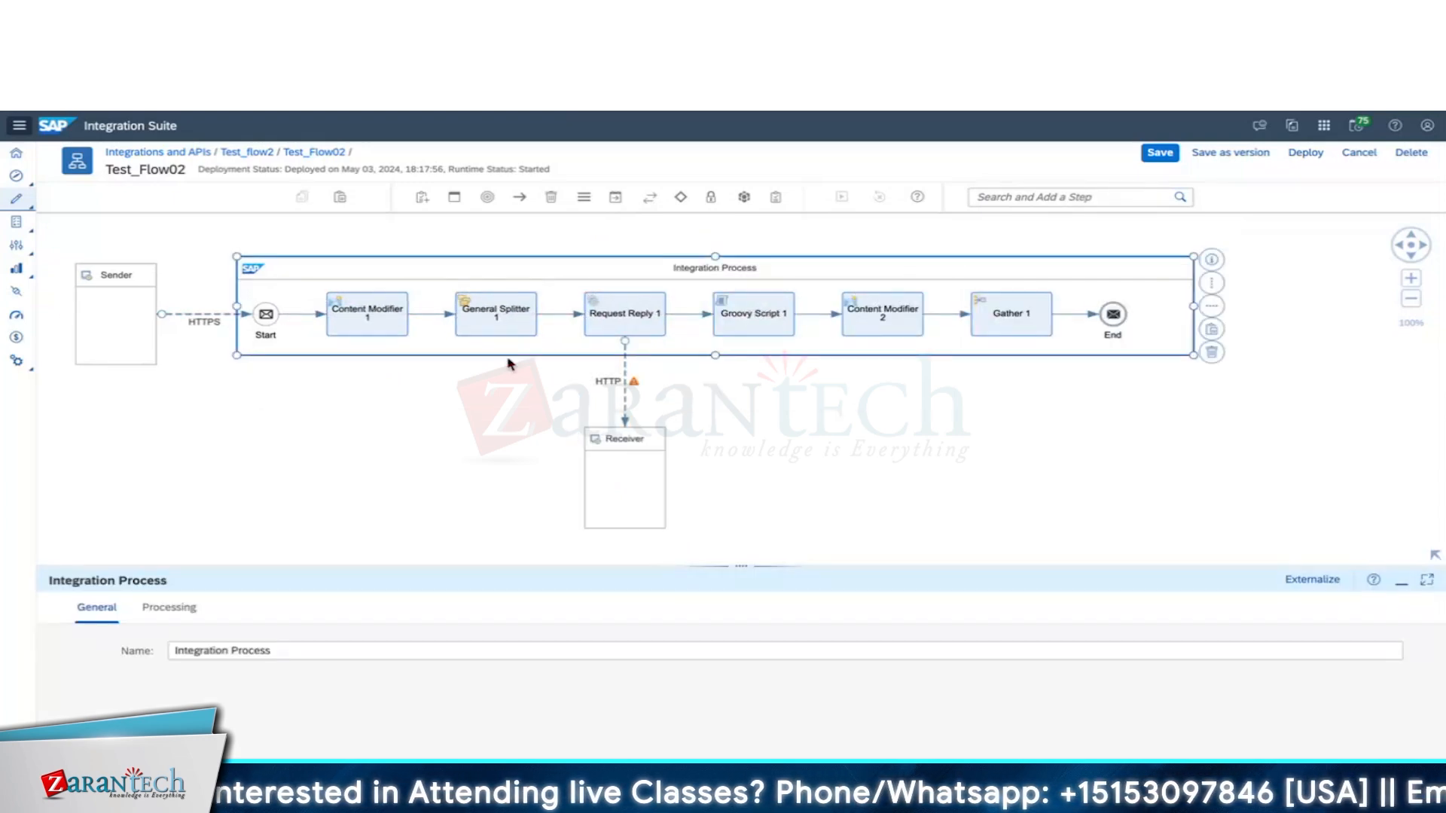
Bring up the General Splitter's Processing settings and its expression type options.
click(497, 320)
click(169, 607)
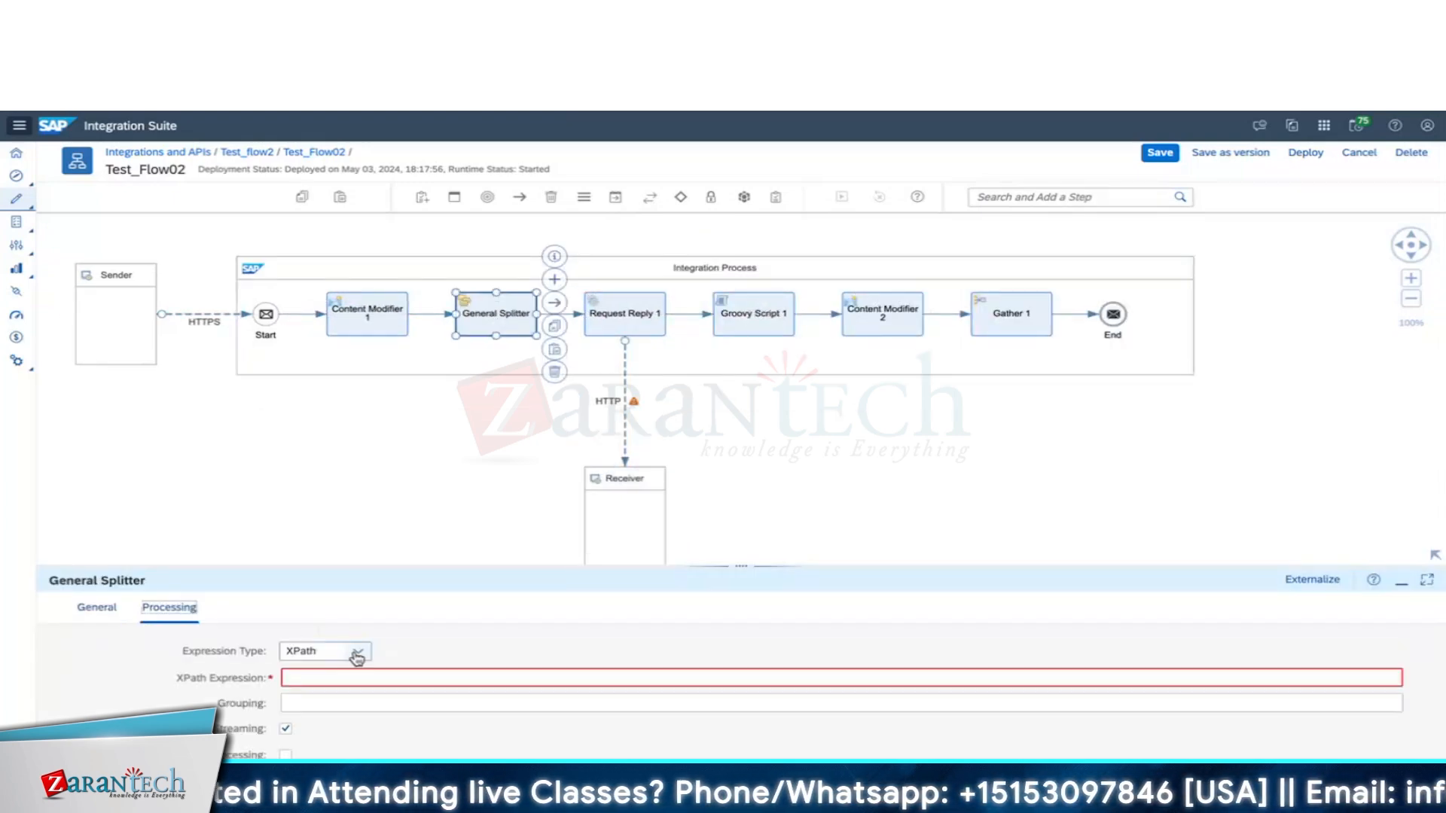
click(358, 652)
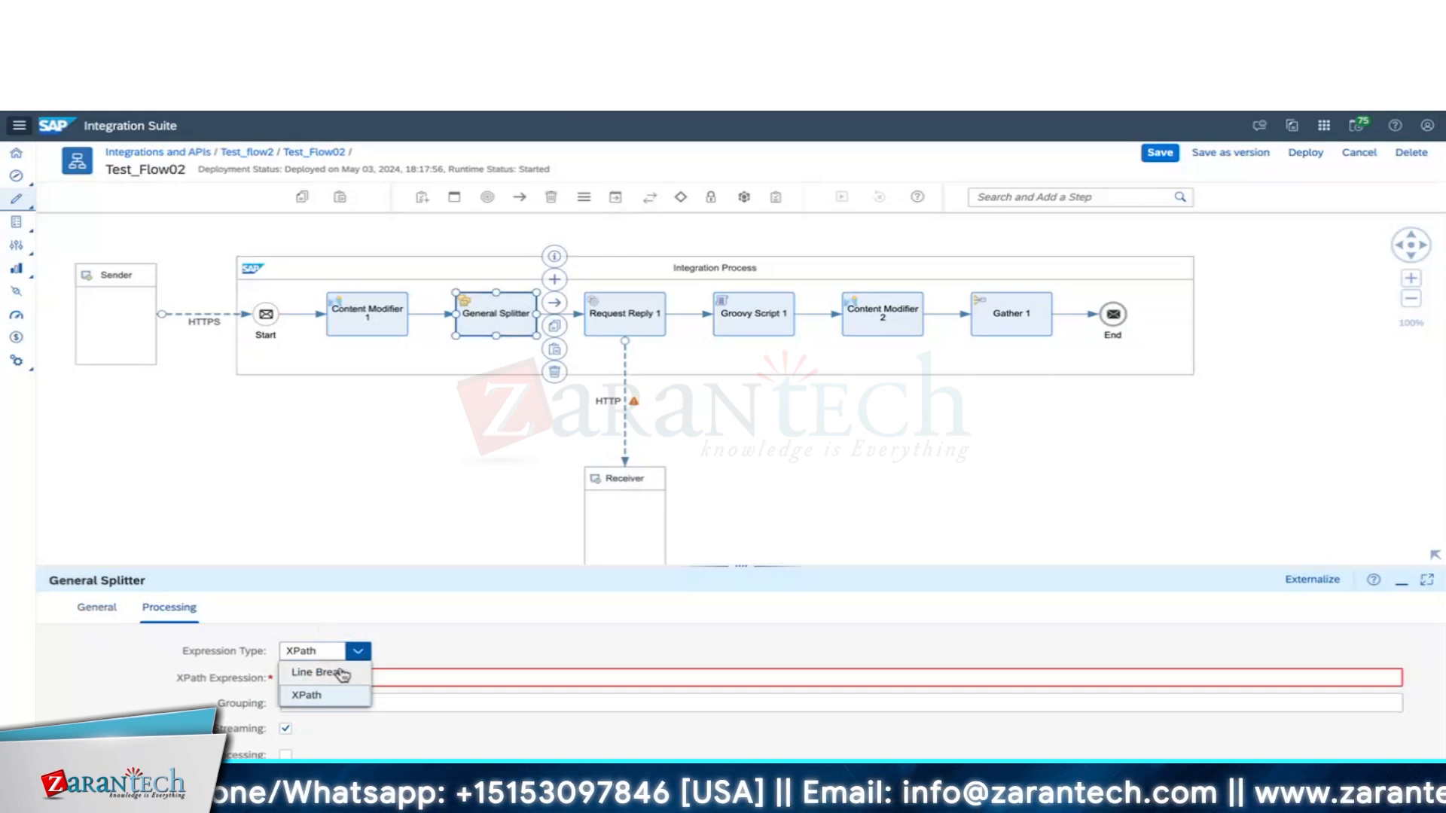
click(343, 673)
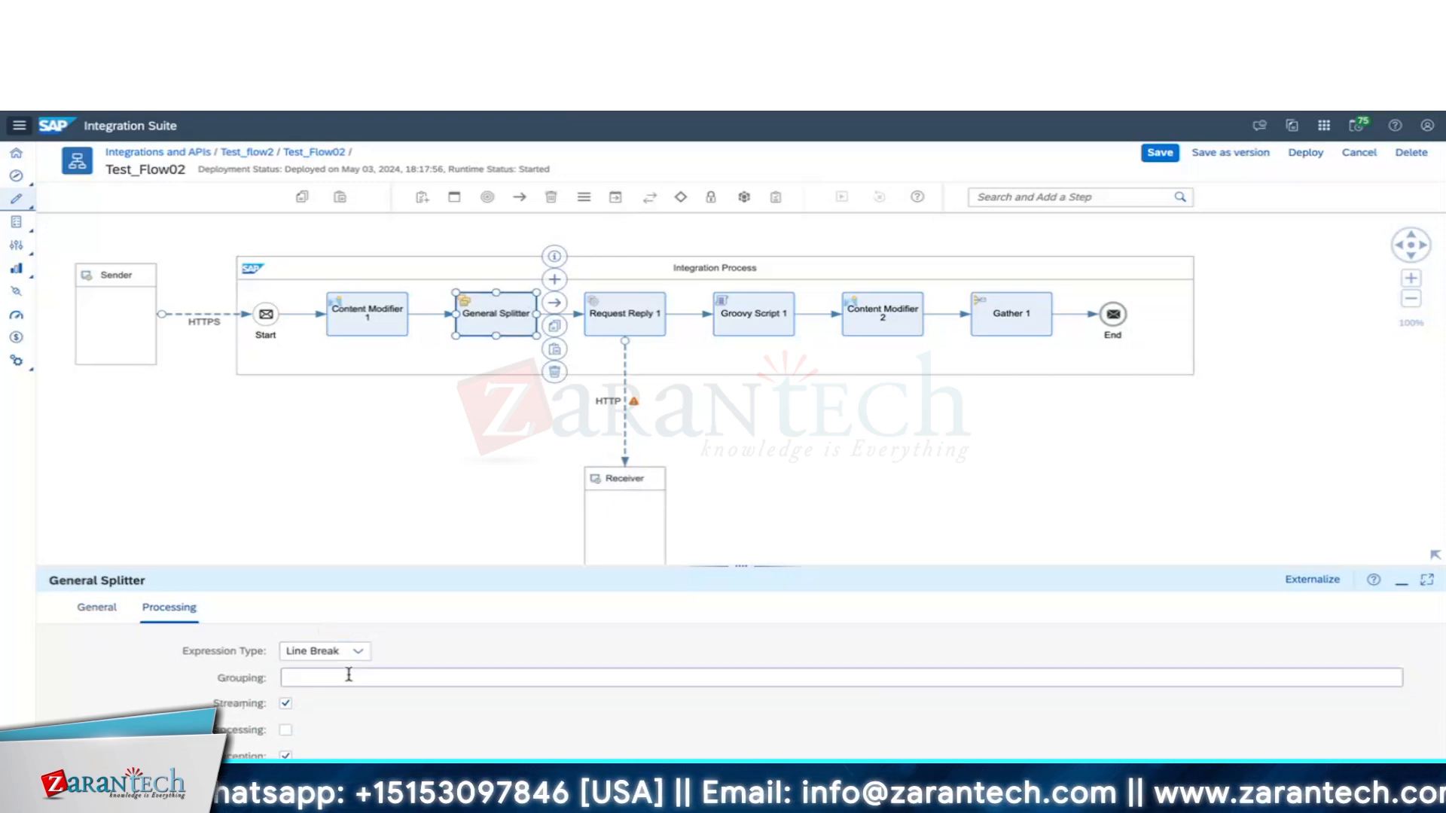
mouse_move(348, 676)
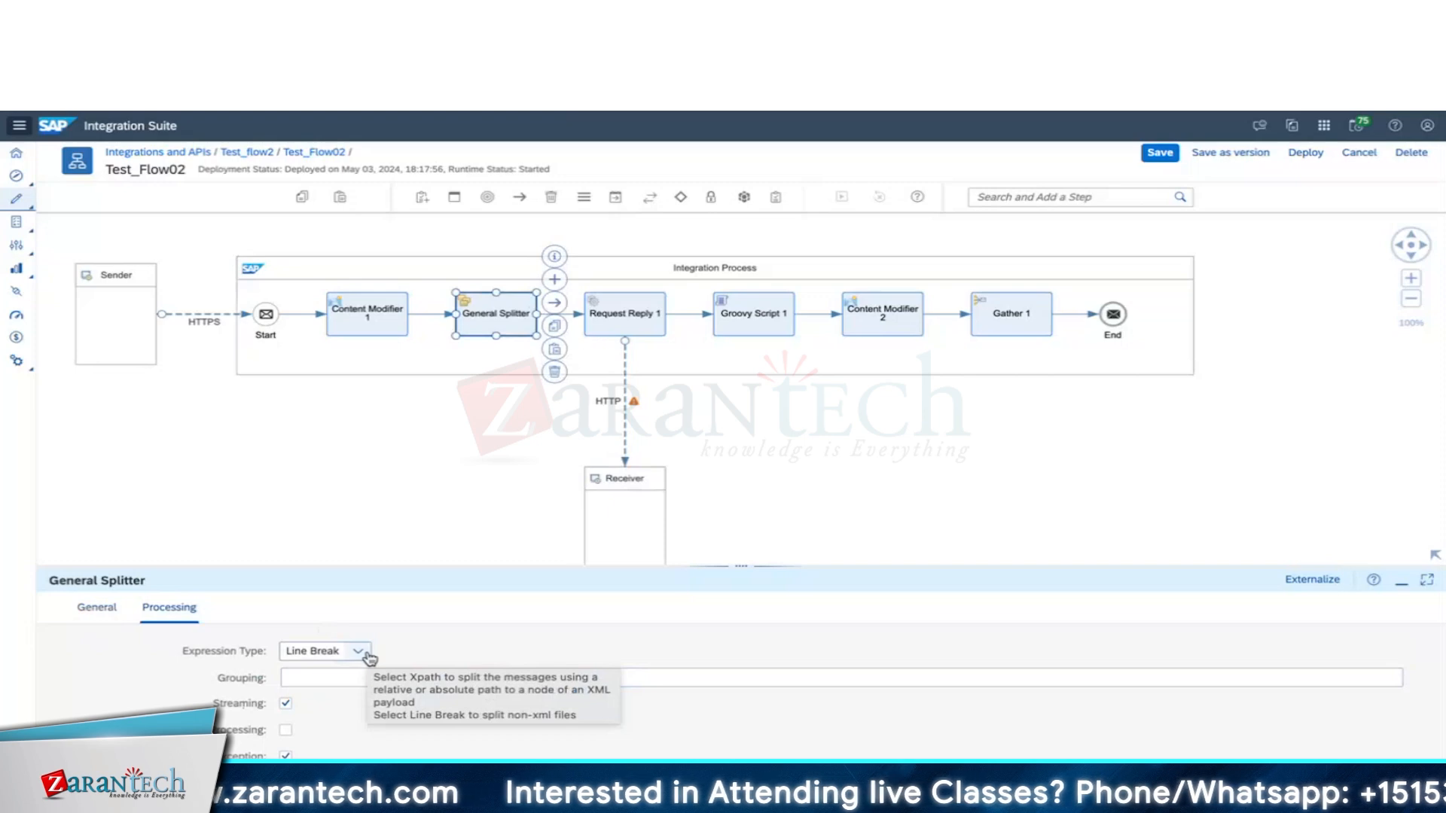
click(365, 655)
click(334, 699)
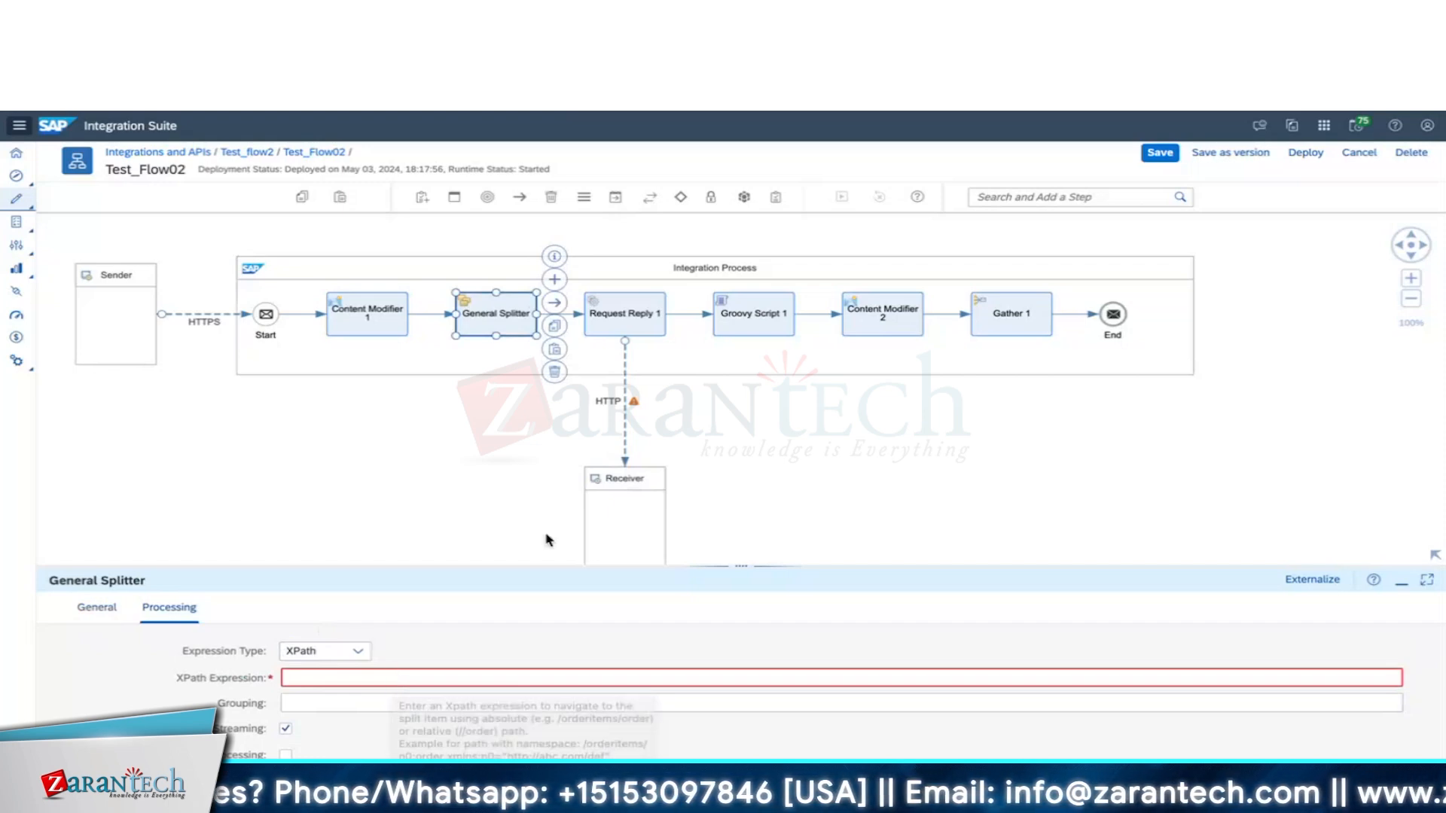
click(482, 525)
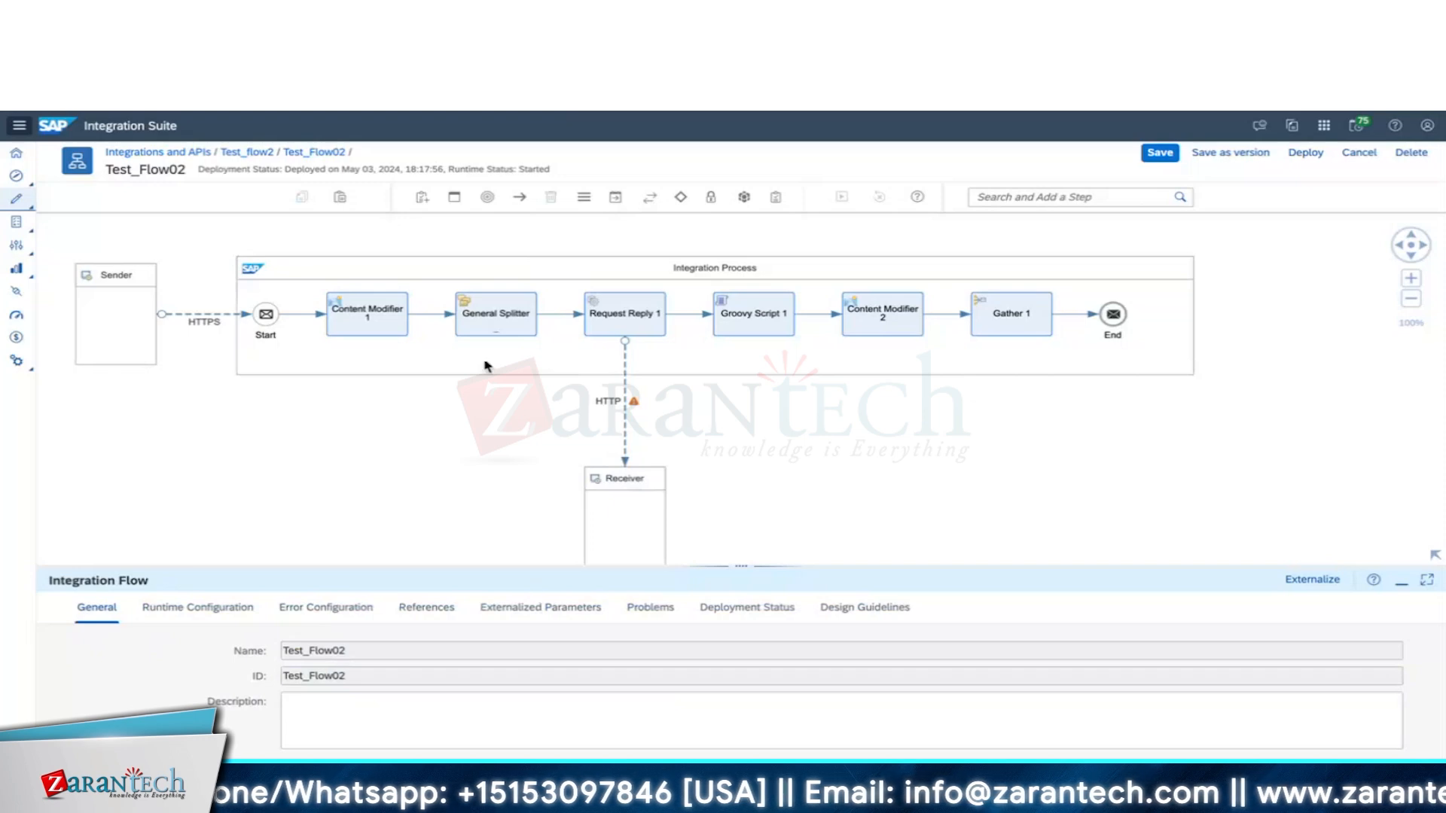
click(495, 324)
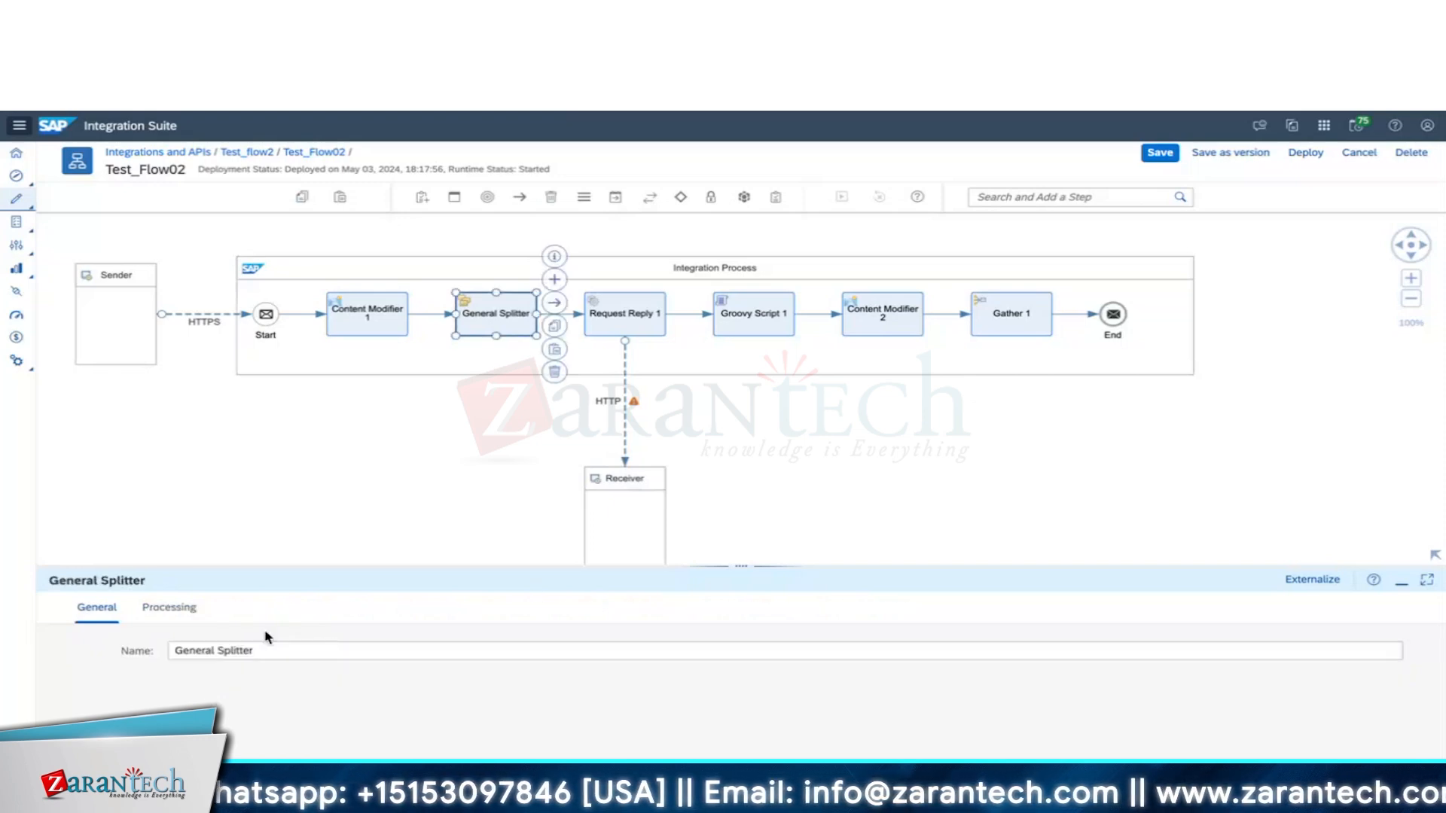
click(182, 619)
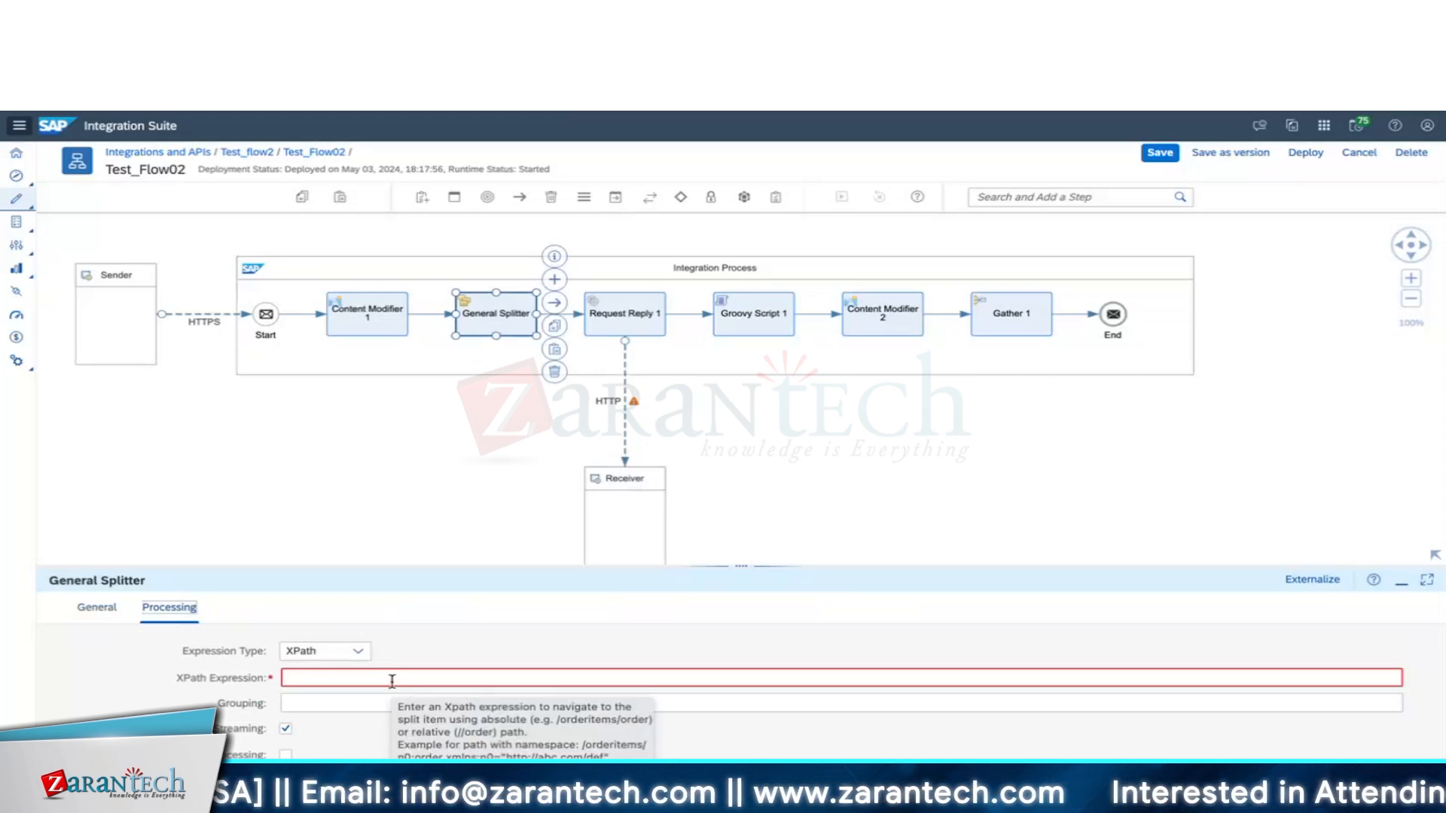
In CotEditor, build an Employee block inside Employees with FirstName and LastName tags.
key(super+Tab)
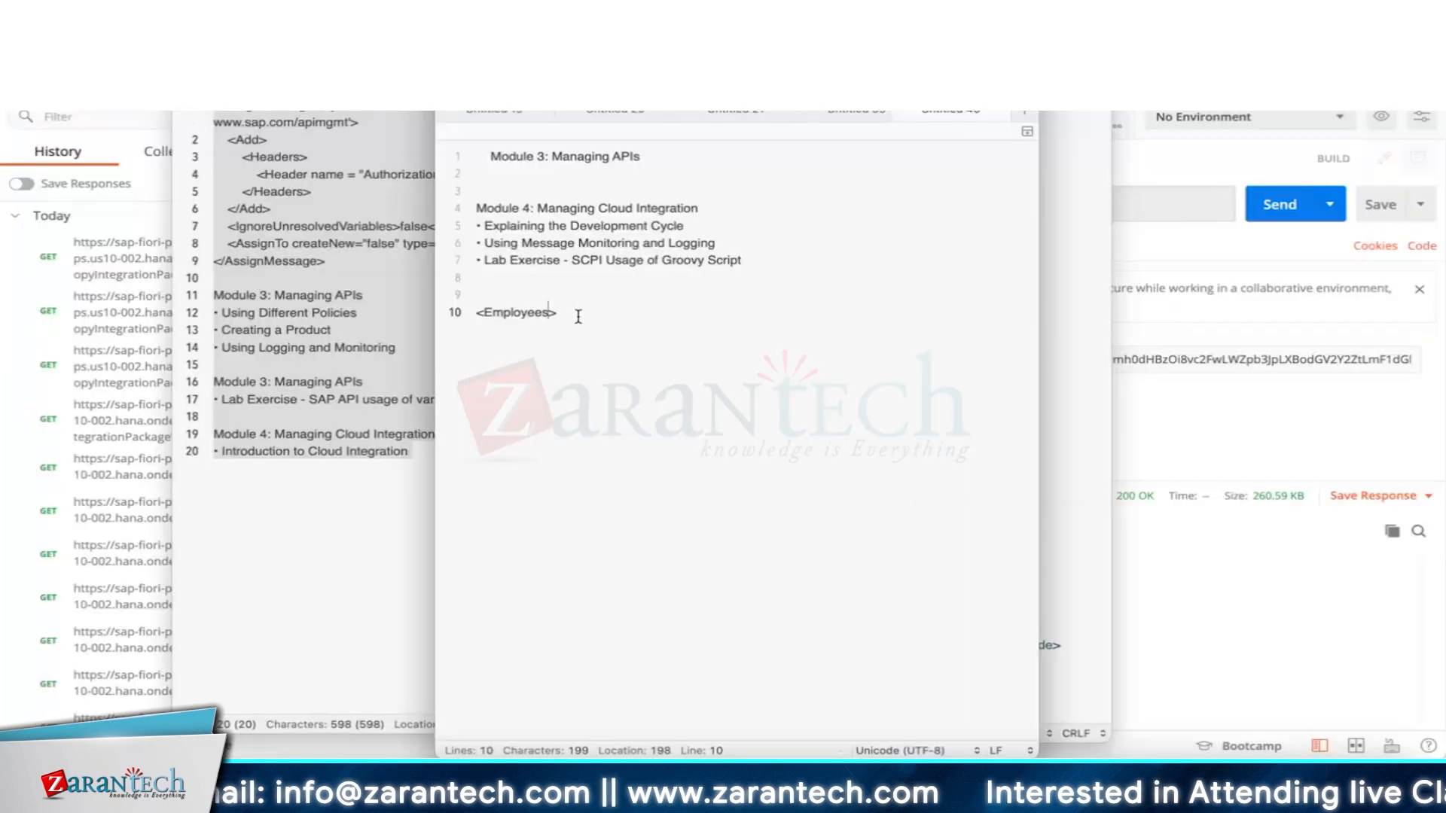
drag(577, 316, 455, 313)
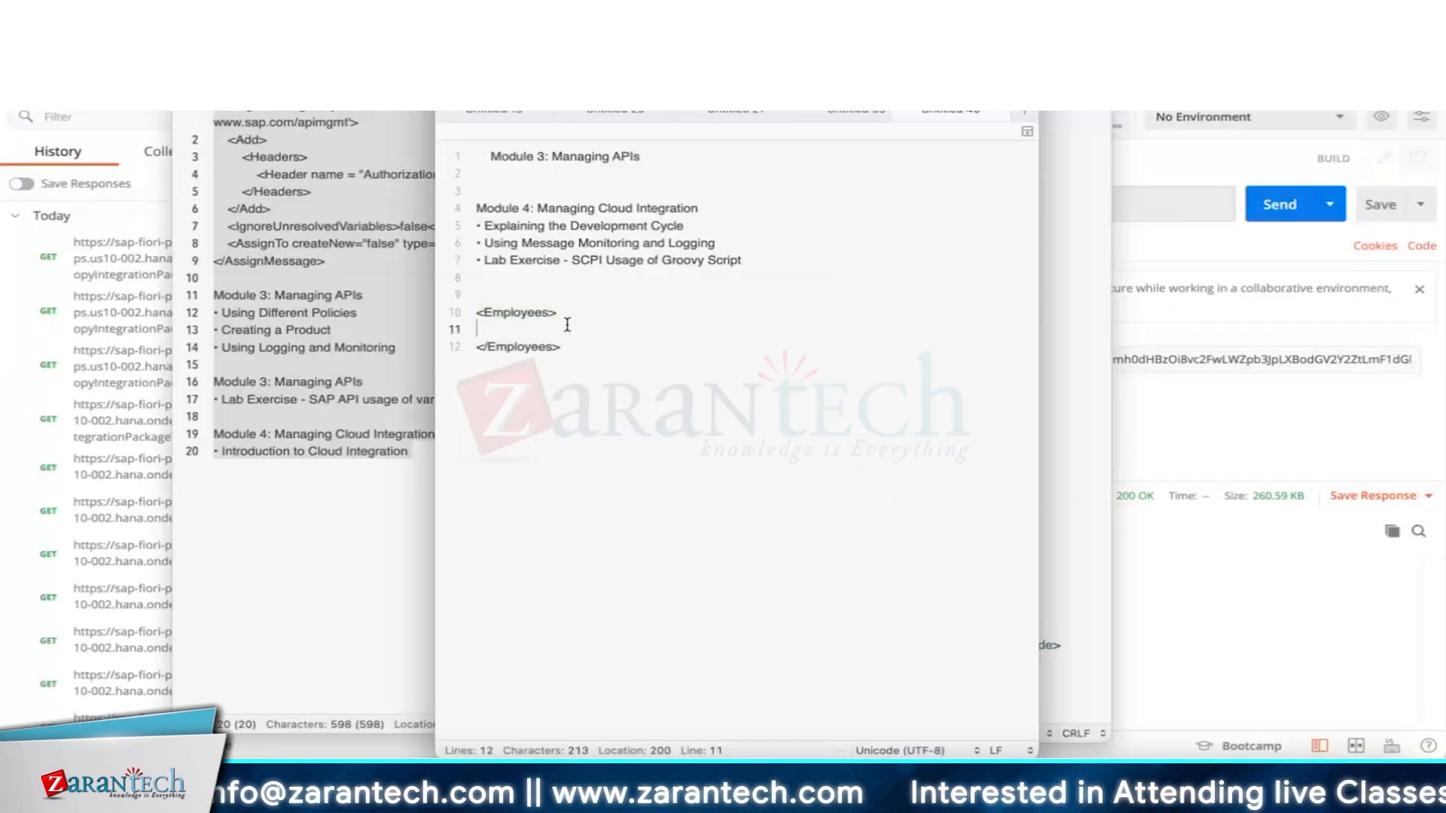
text(<Employee> </Employee>)
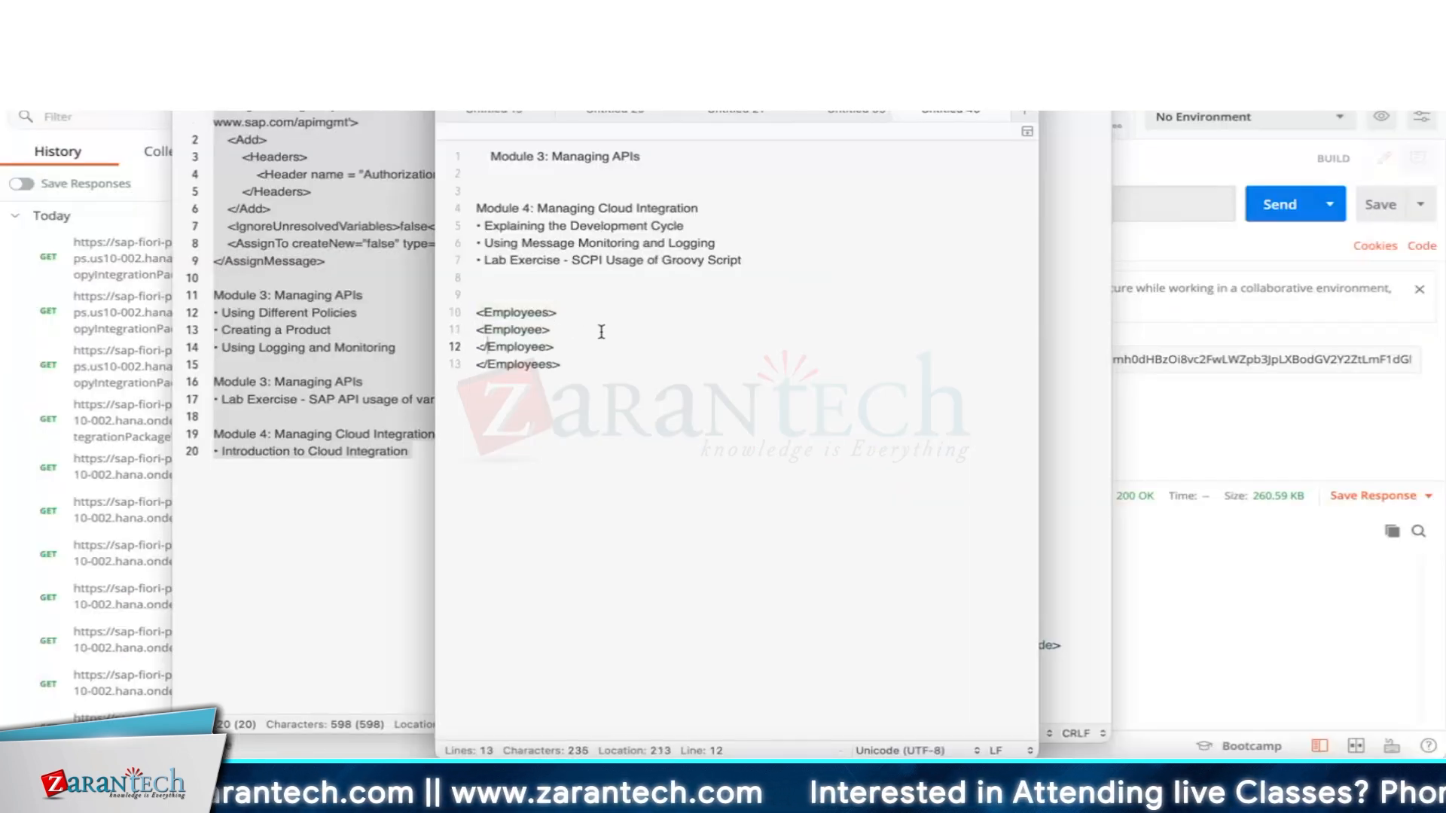
click(595, 326)
key(Return)
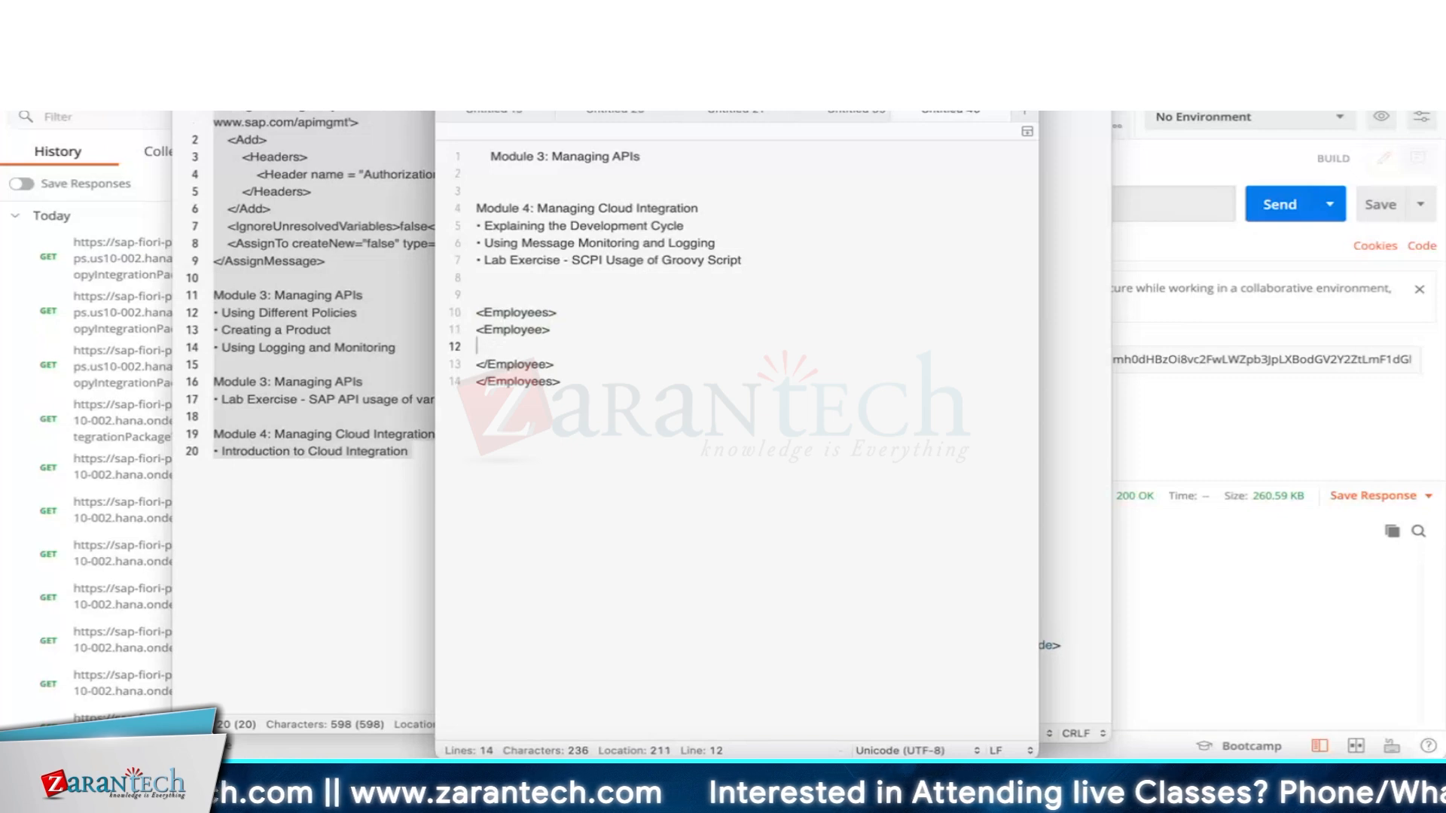
text(<FirstName>)
text(</FirstName>)
key(Return)
text(<FirstName></FirstName>)
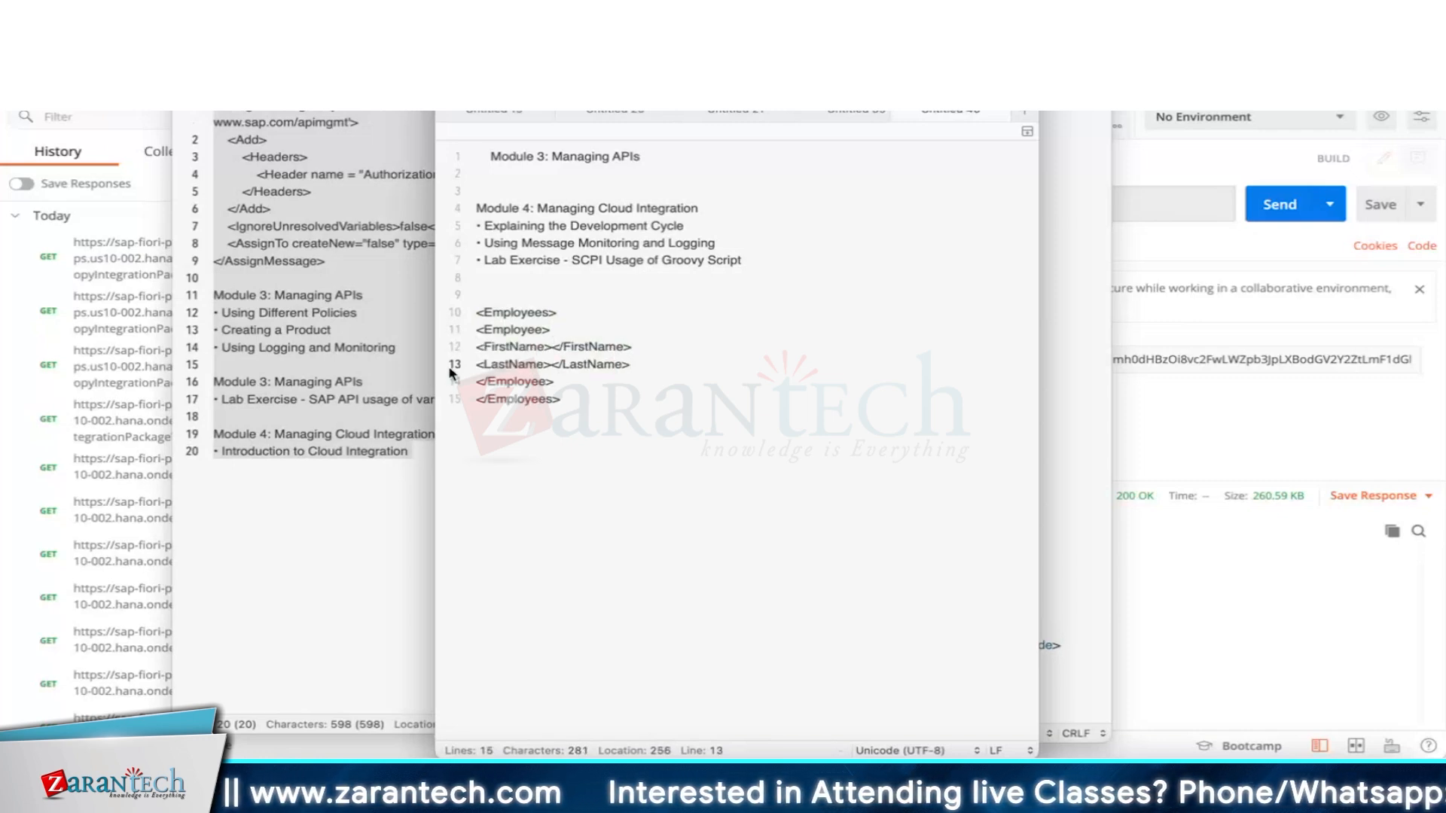
triple_click(472, 366)
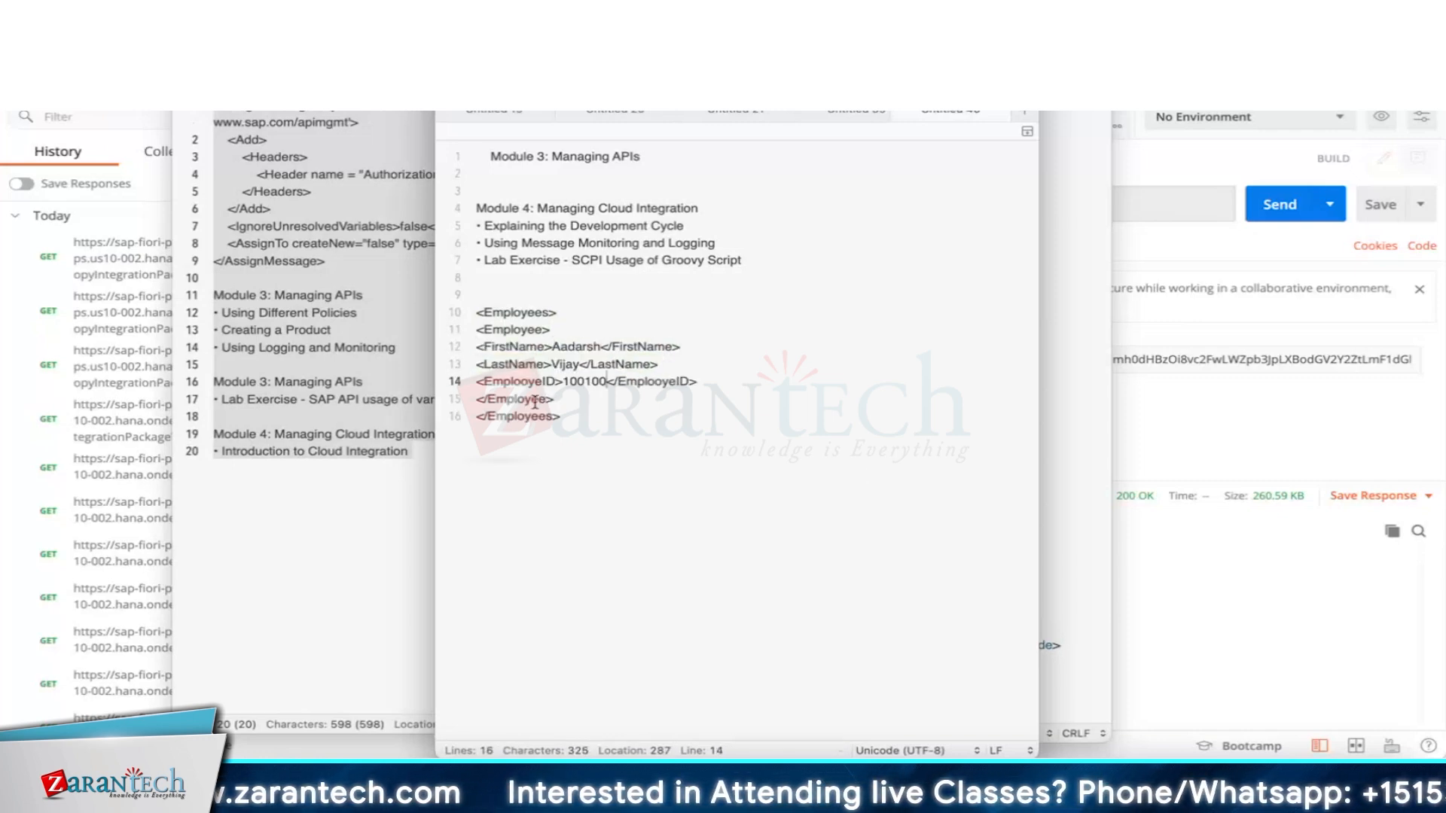
Duplicate the Employee record into four records and copy the element name Employee.
drag(553, 400, 475, 331)
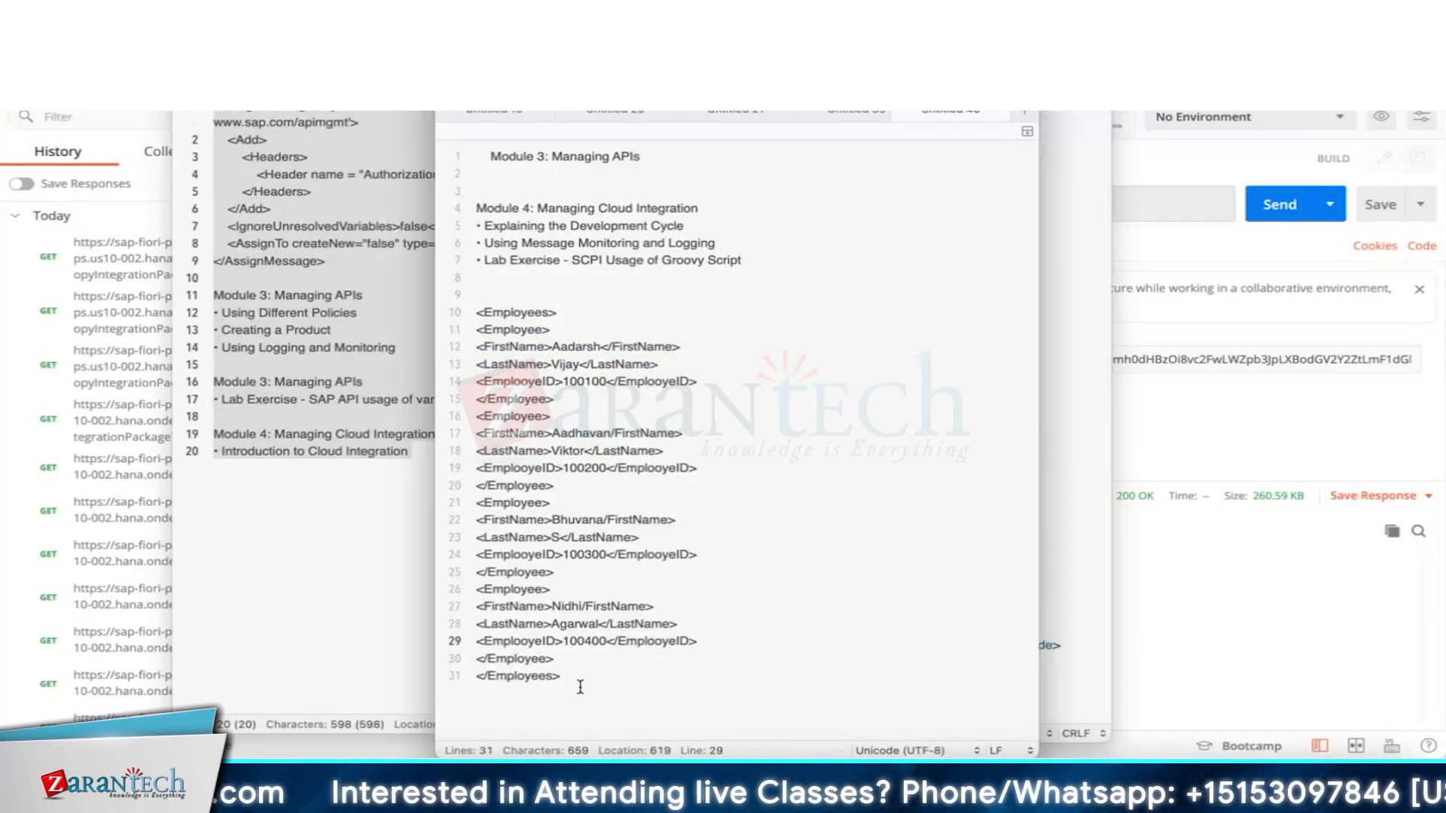
click(573, 686)
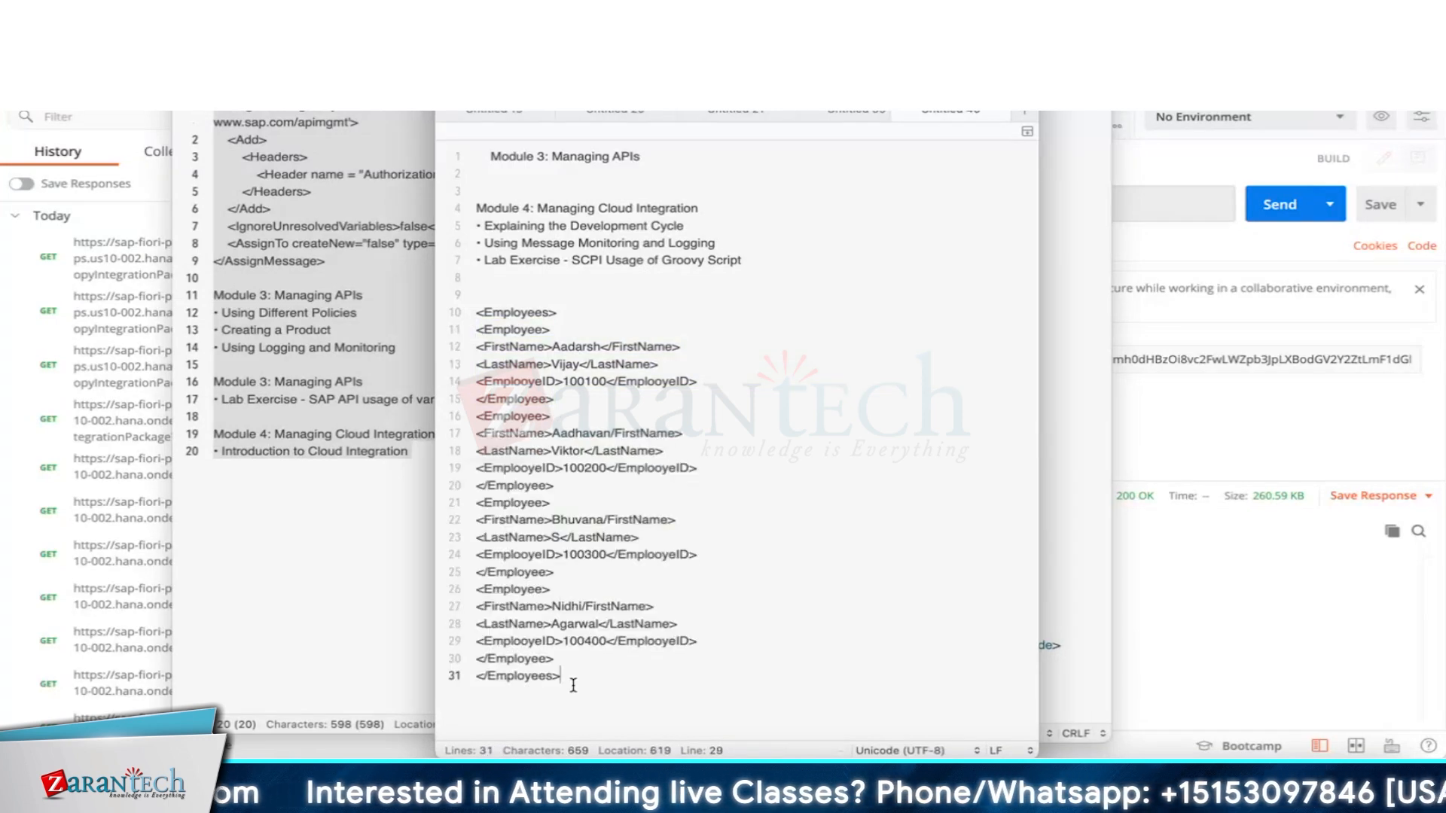
drag(573, 686, 477, 482)
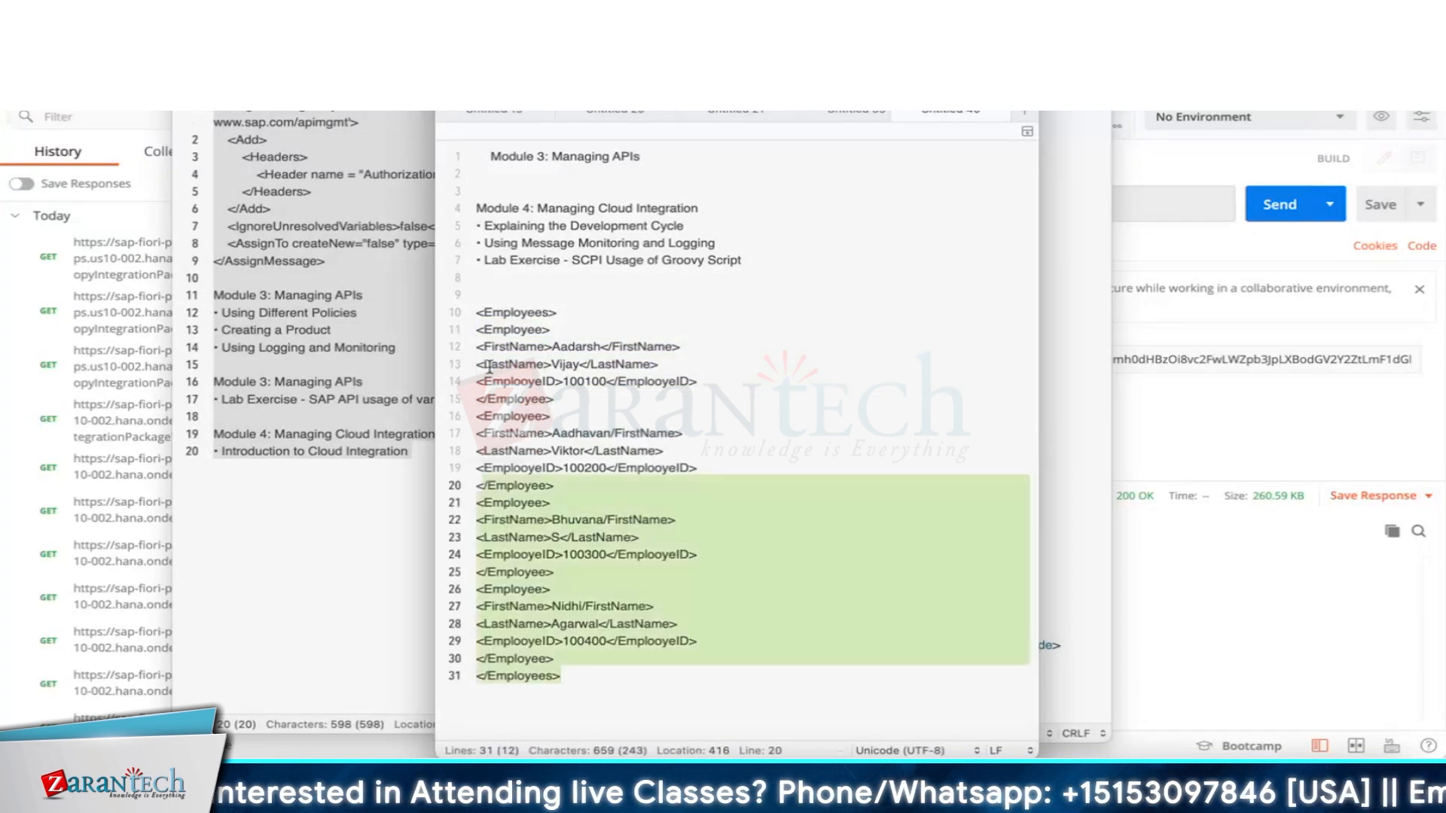
drag(479, 316, 480, 316)
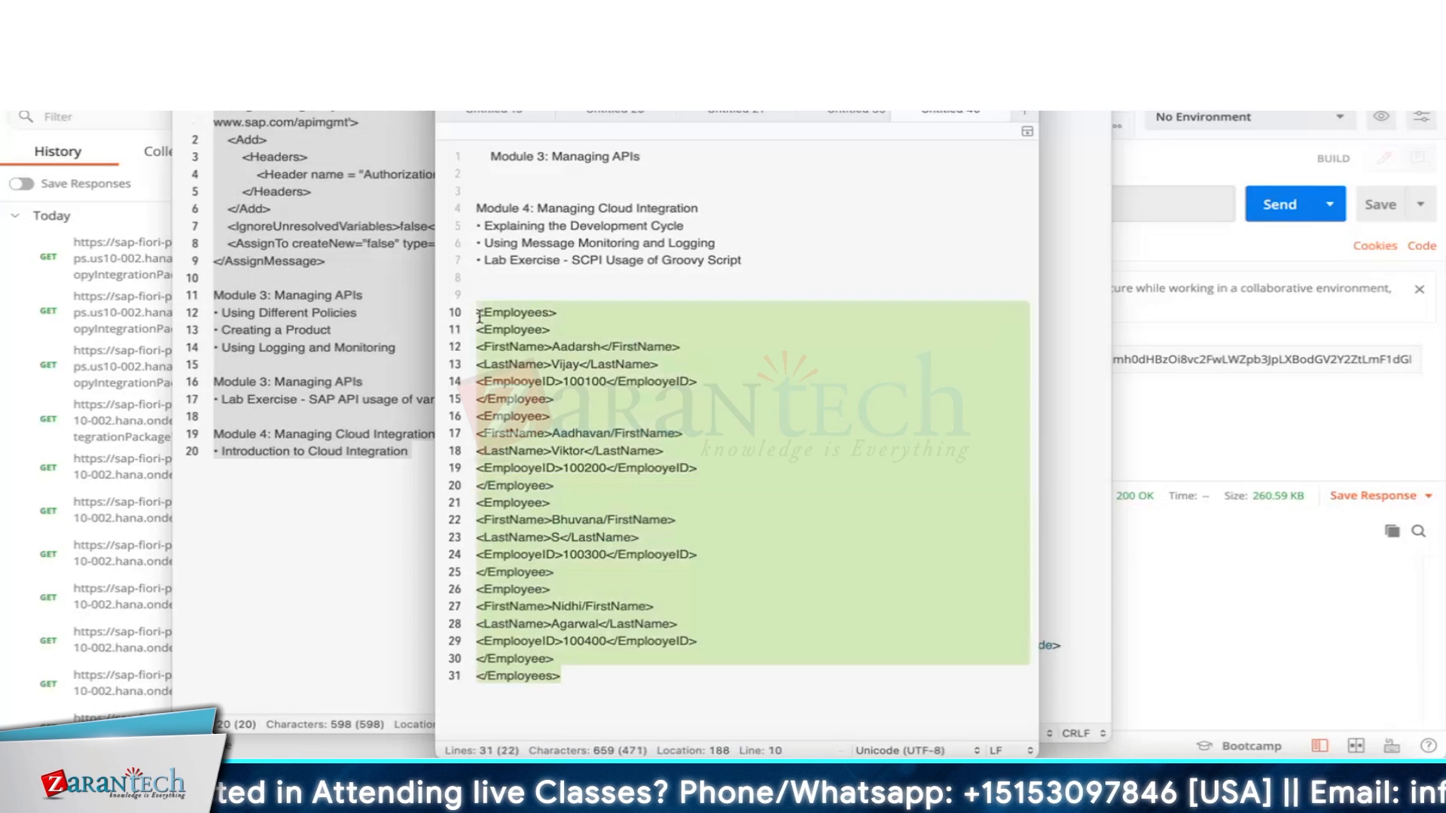
double_click(511, 329)
key(ctrl+c)
Enter /Employees/Employee as the General Splitter's XPath expression.
key(super+Tab)
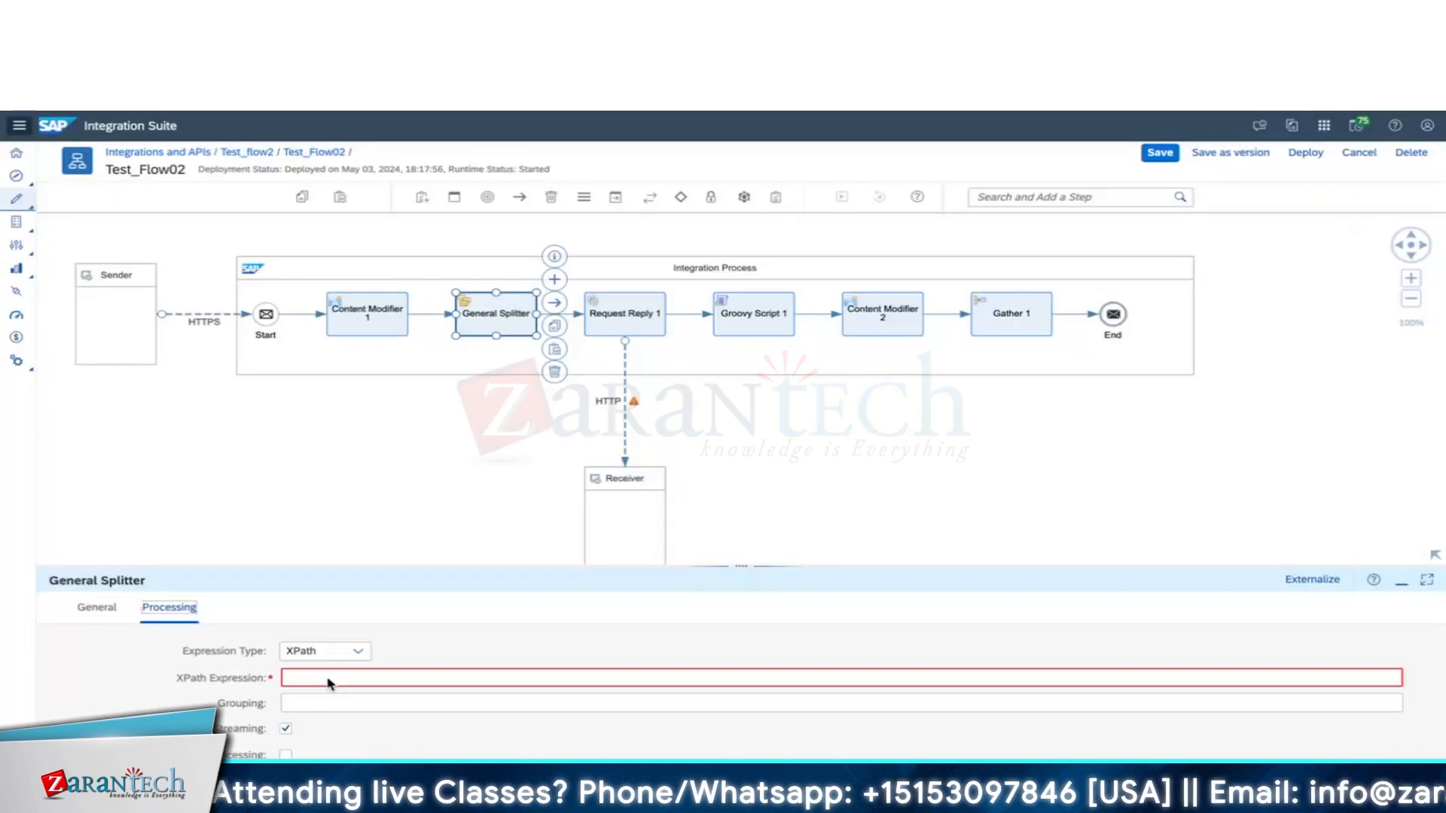
click(330, 681)
text(/Employees/)
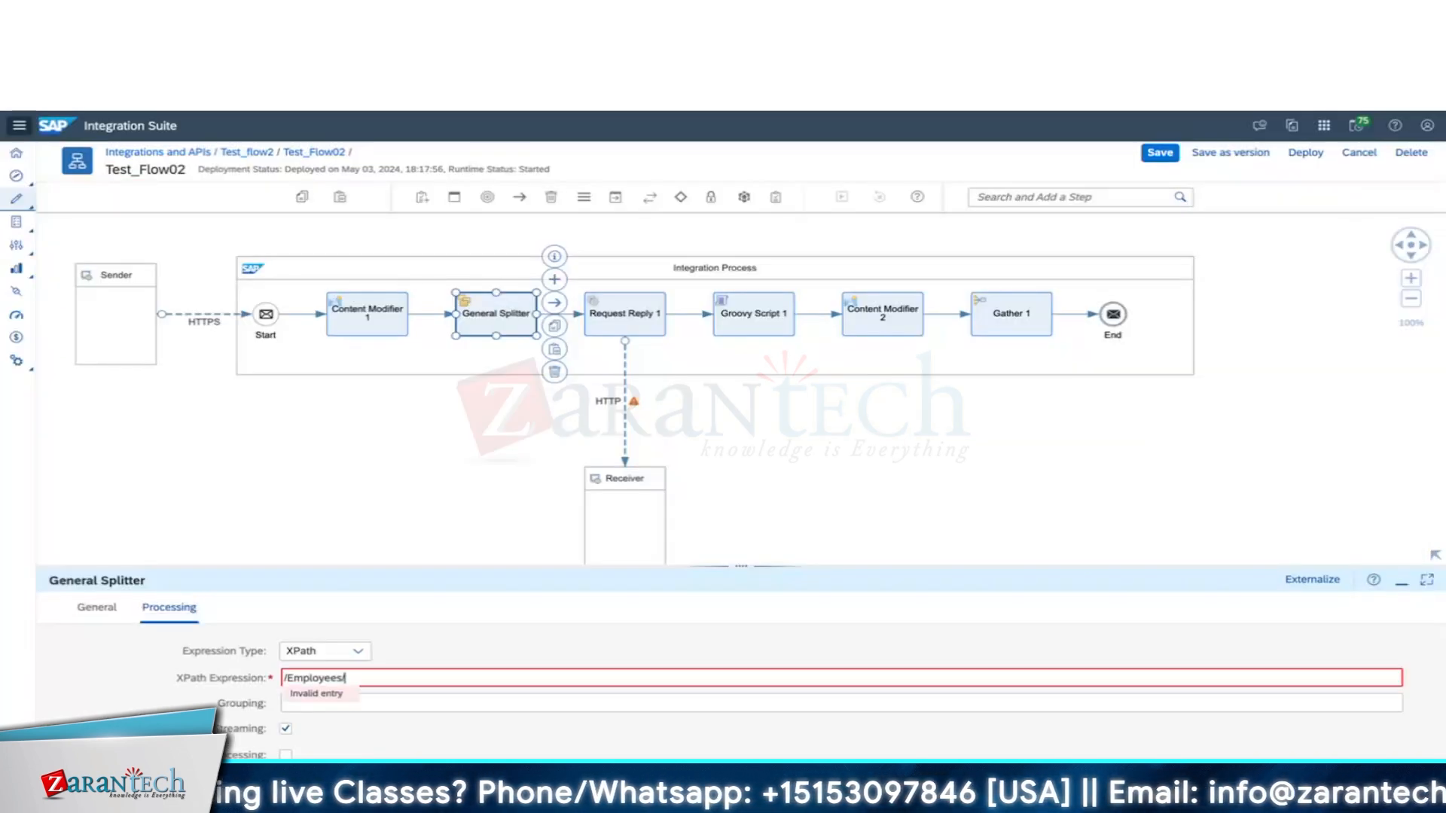
key(super+Tab)
key(super+Tab)
key(ctrl+v)
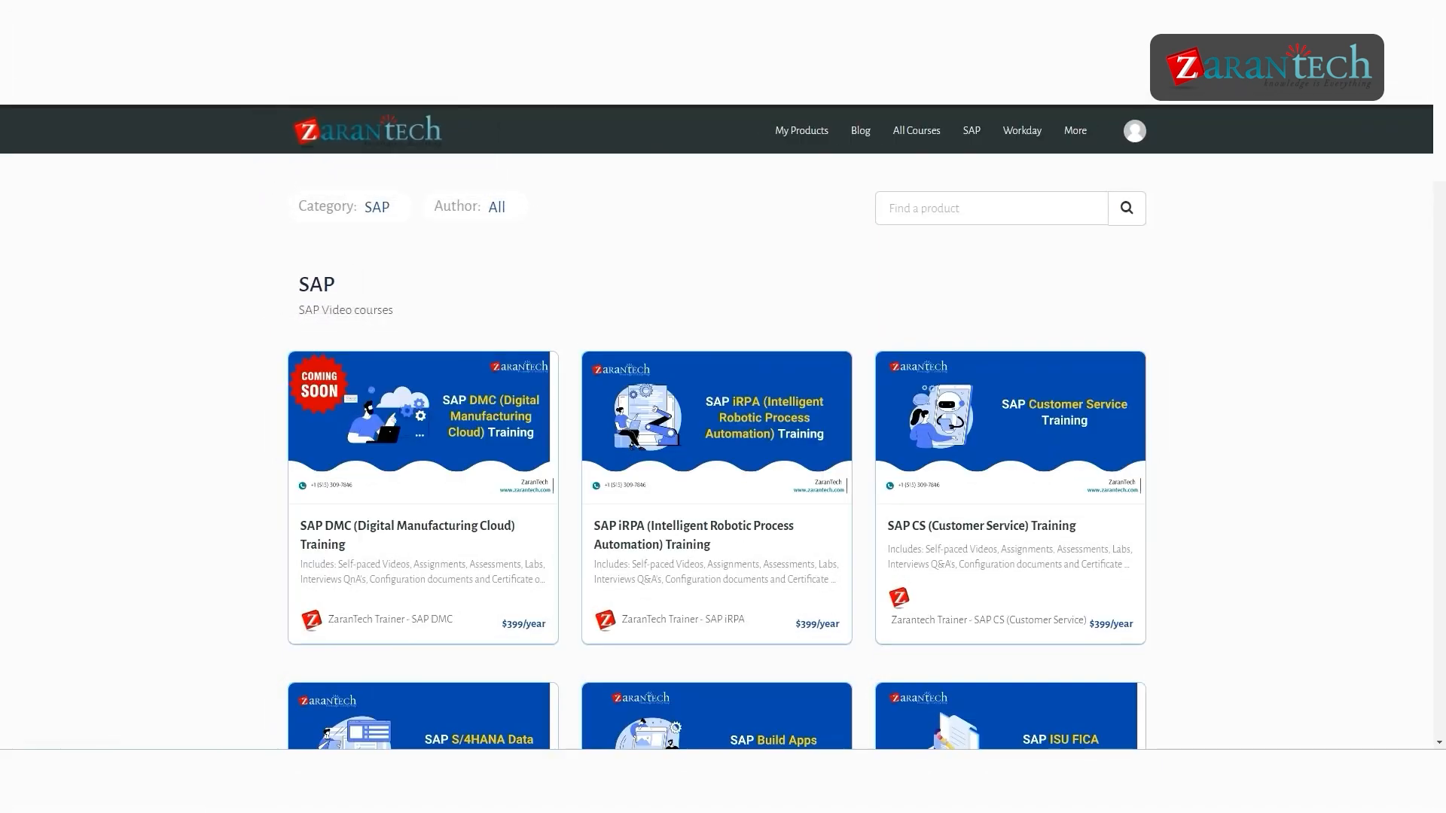
scroll(717, 427, down, 1)
scroll(717, 427, down, 3)
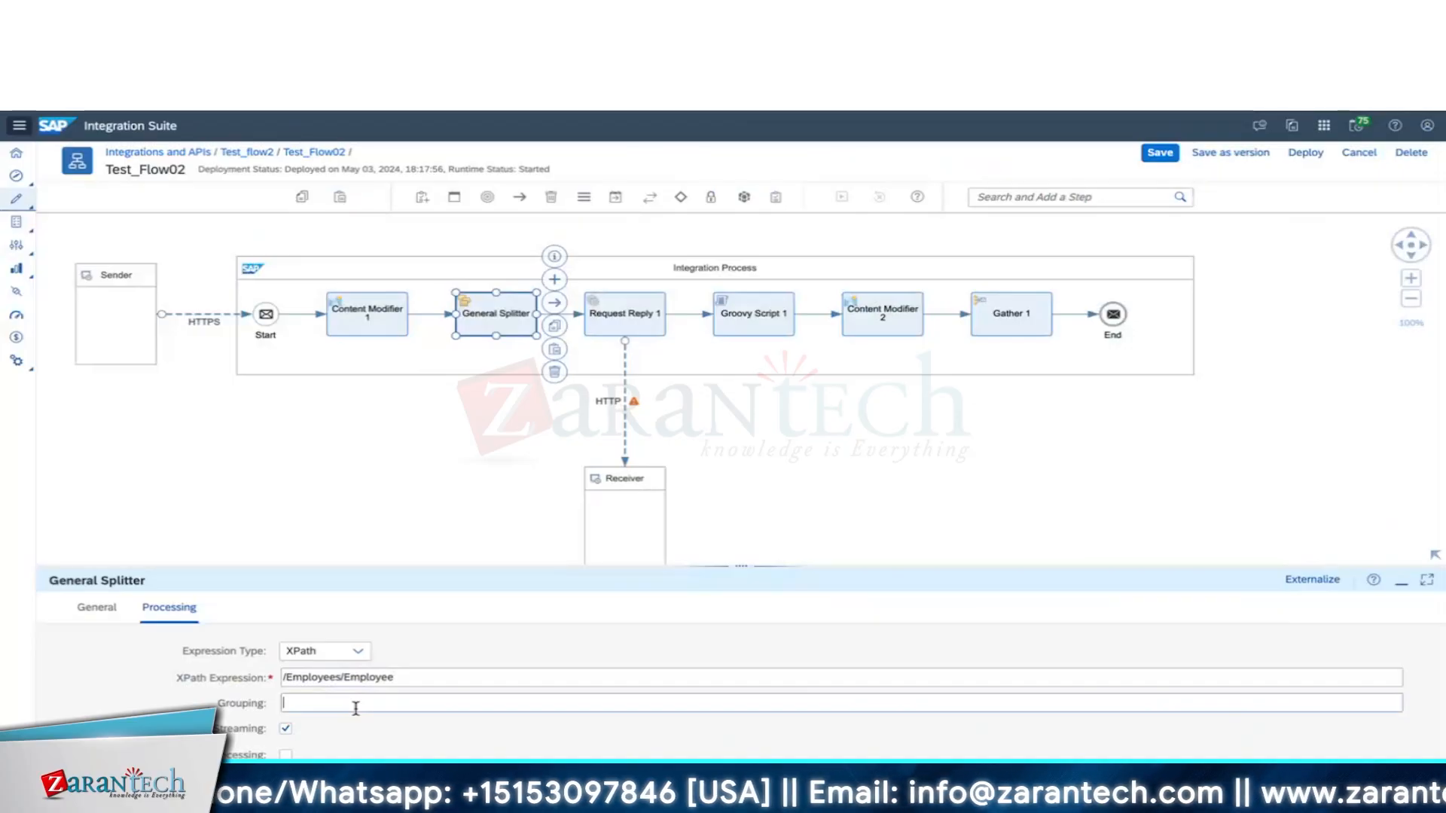
Set the General Splitter's Grouping to 1.
click(356, 703)
text(1)
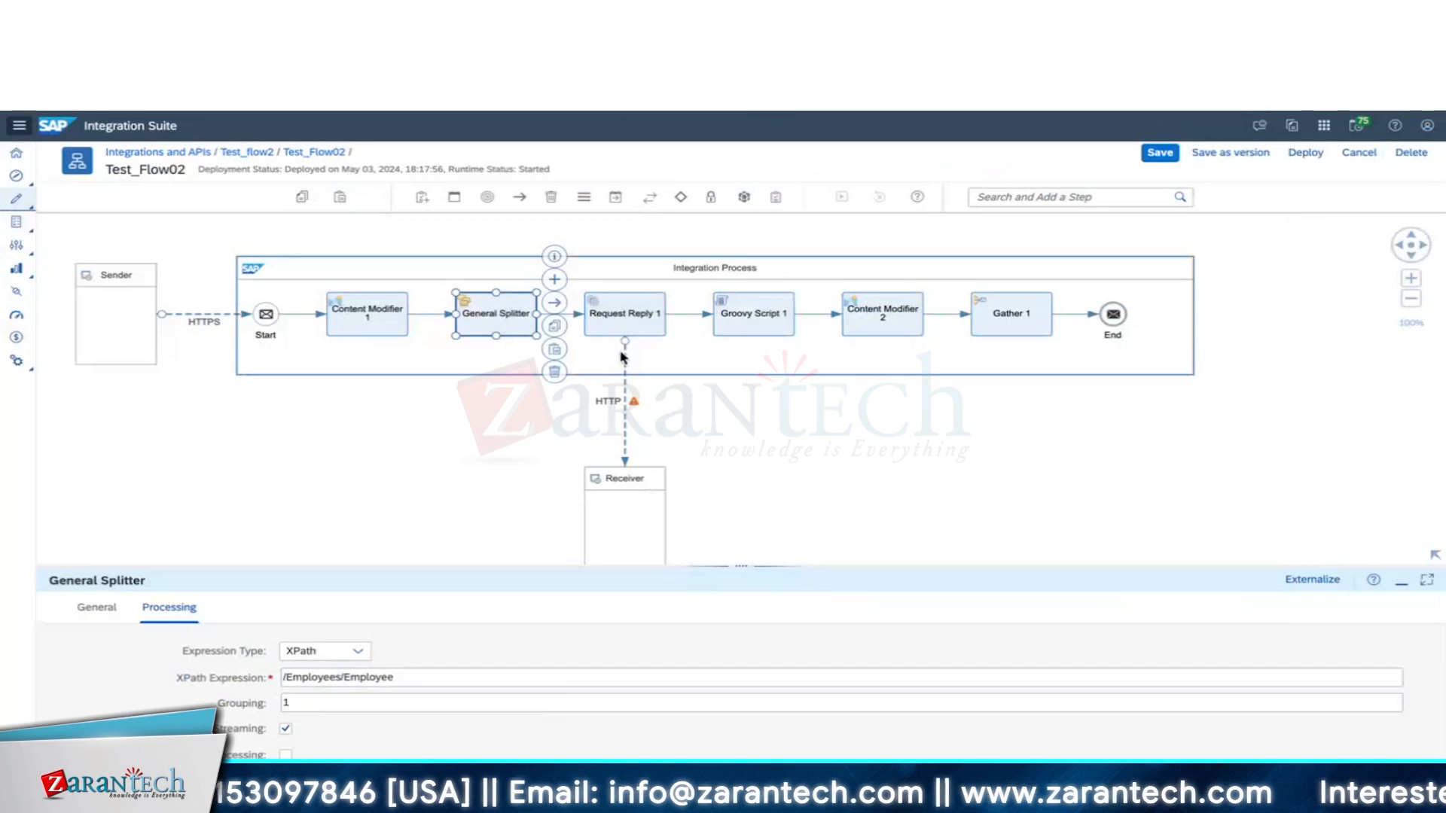
mouse_move(623, 357)
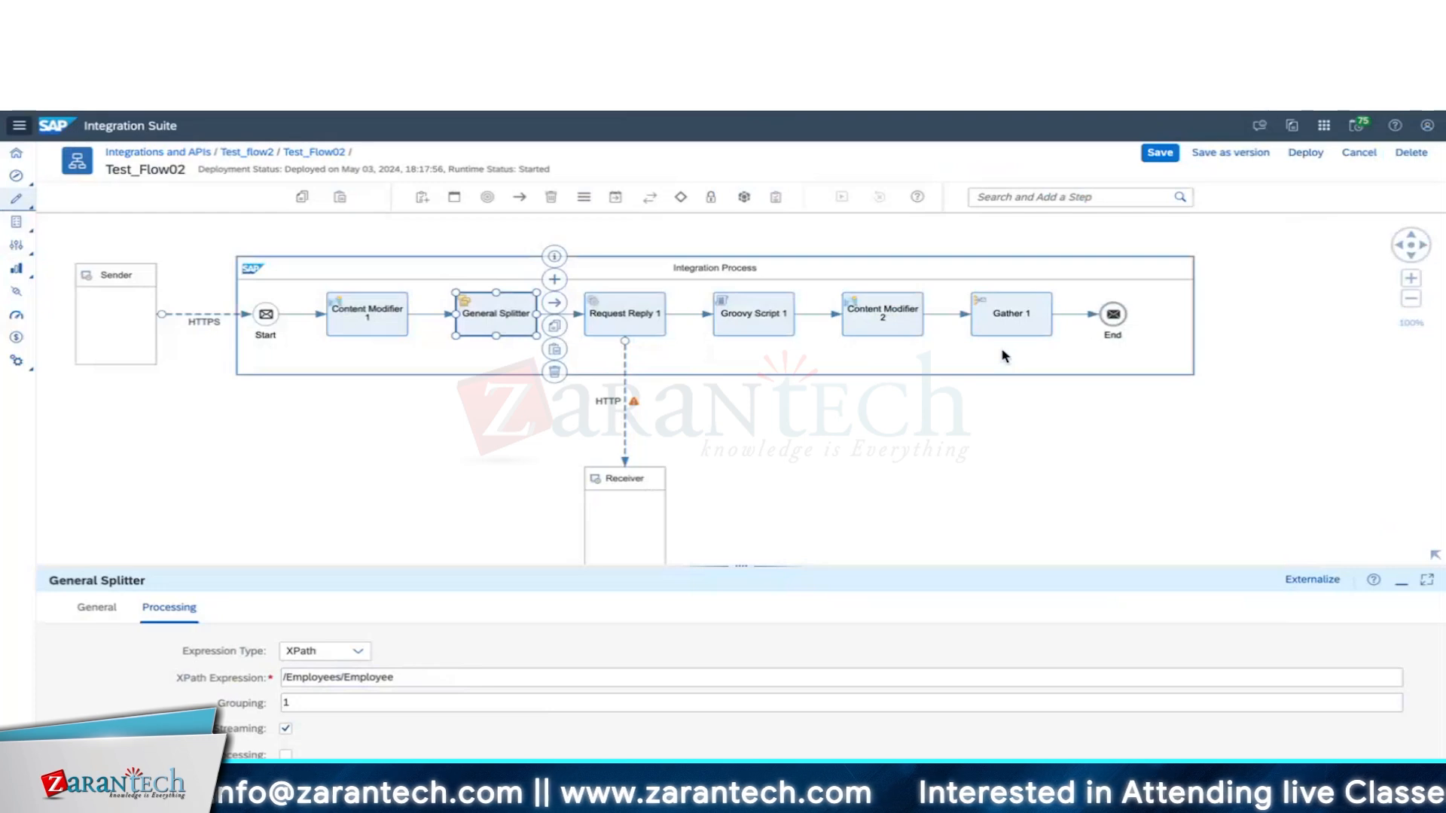
Set Gather 1's Incoming Format to Plain Text and Aggregation Algorithm to Concatenate.
click(1021, 315)
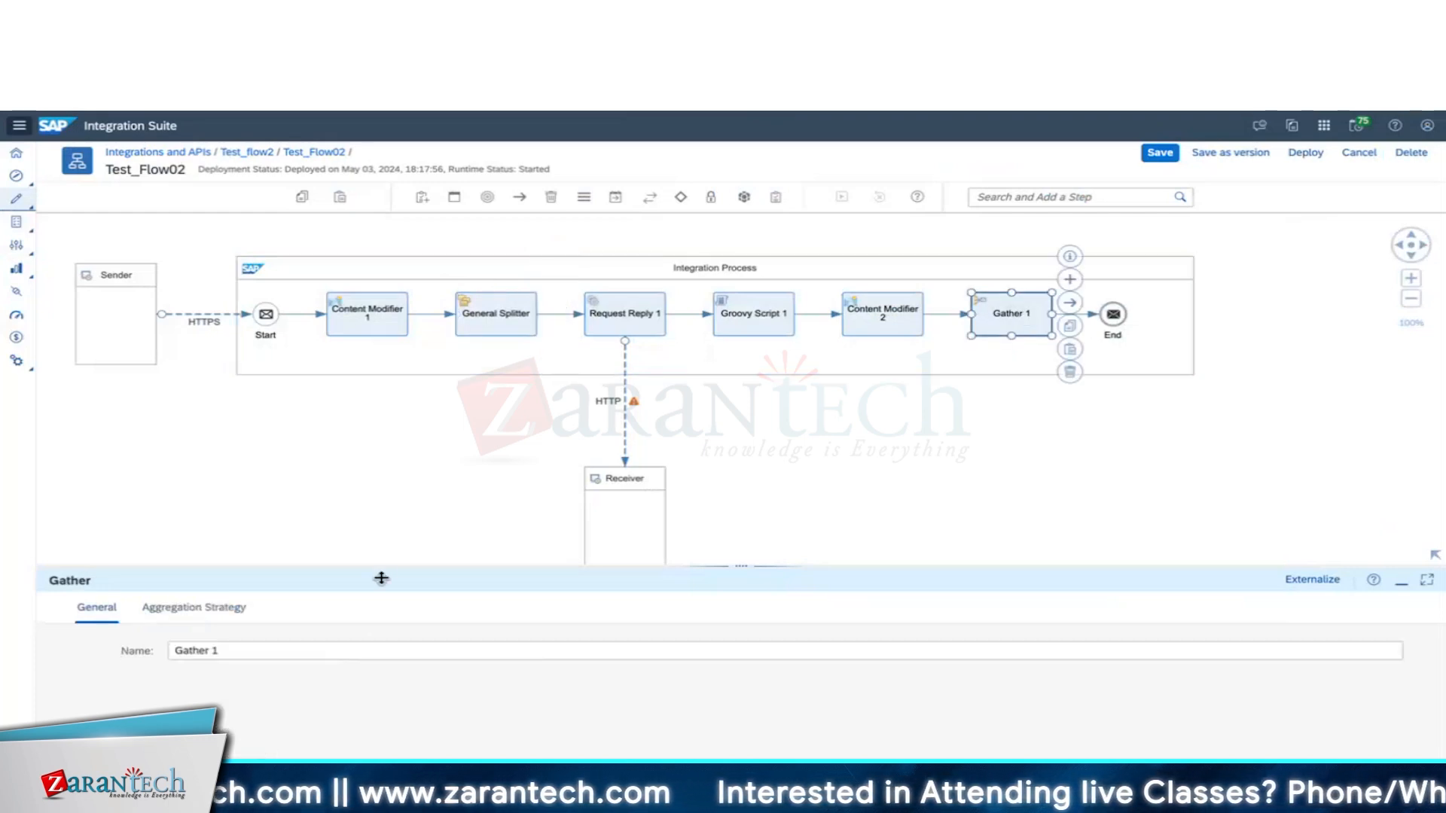
click(200, 616)
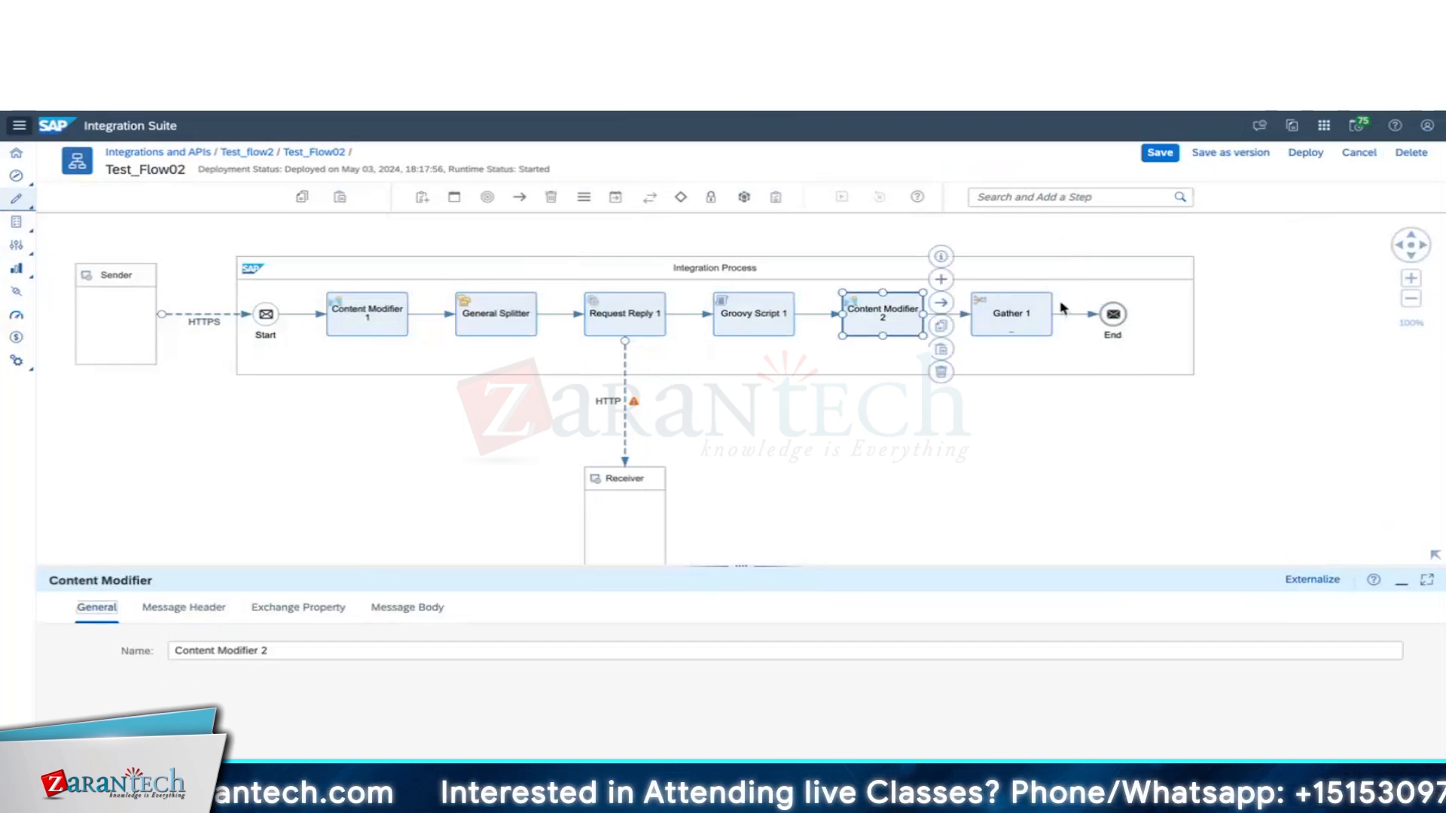
click(1001, 316)
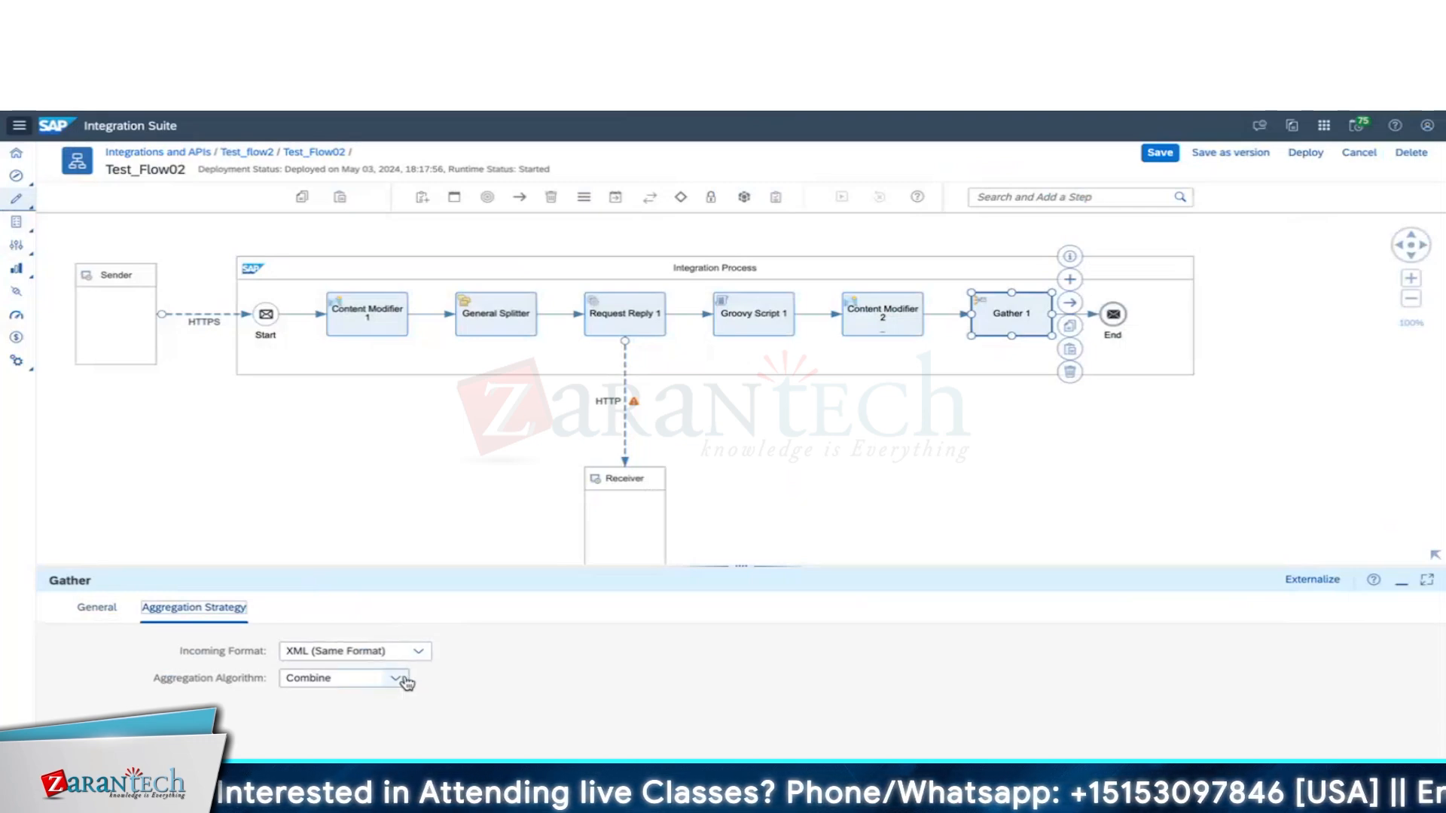
click(424, 665)
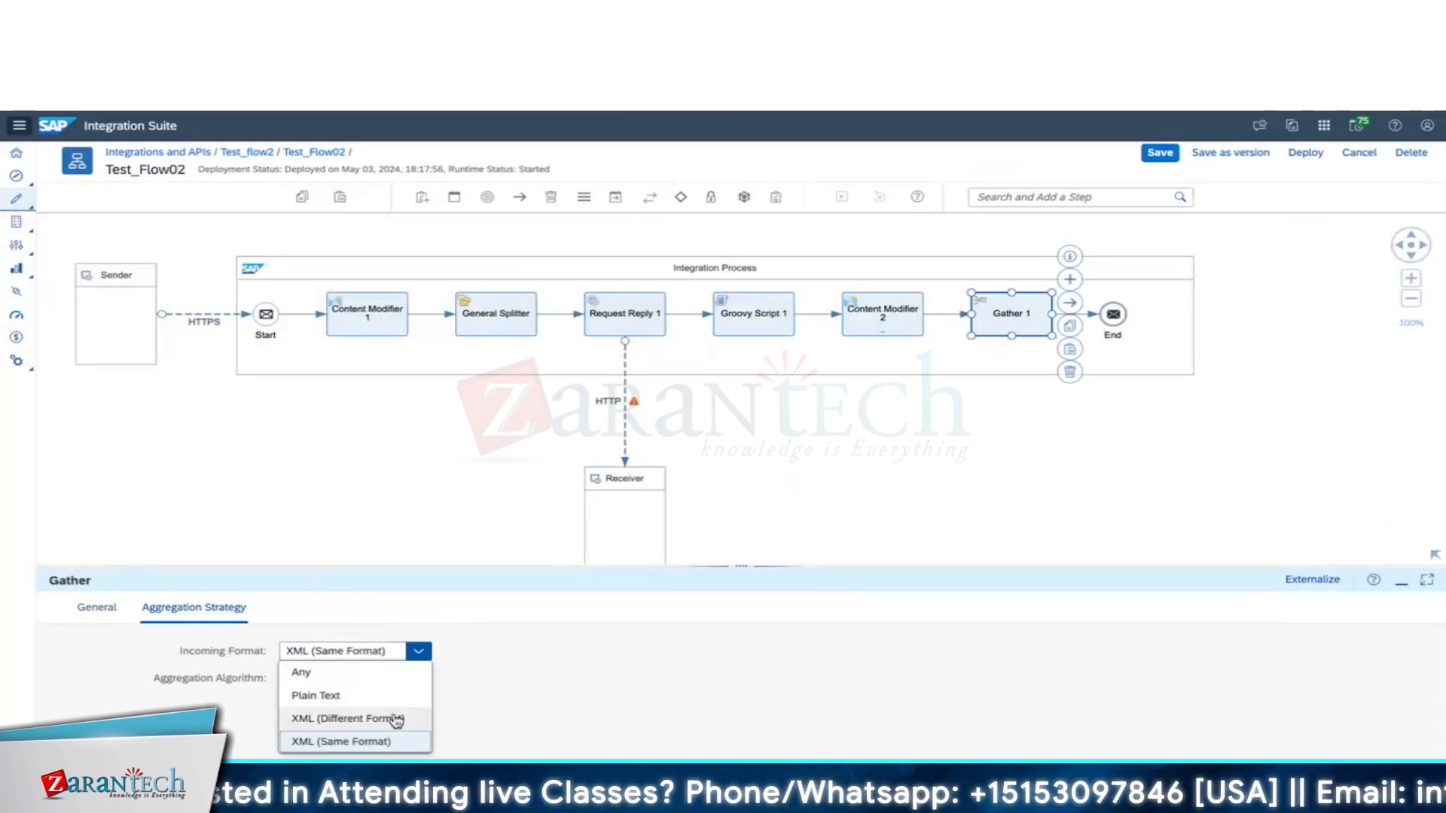
click(392, 716)
click(418, 651)
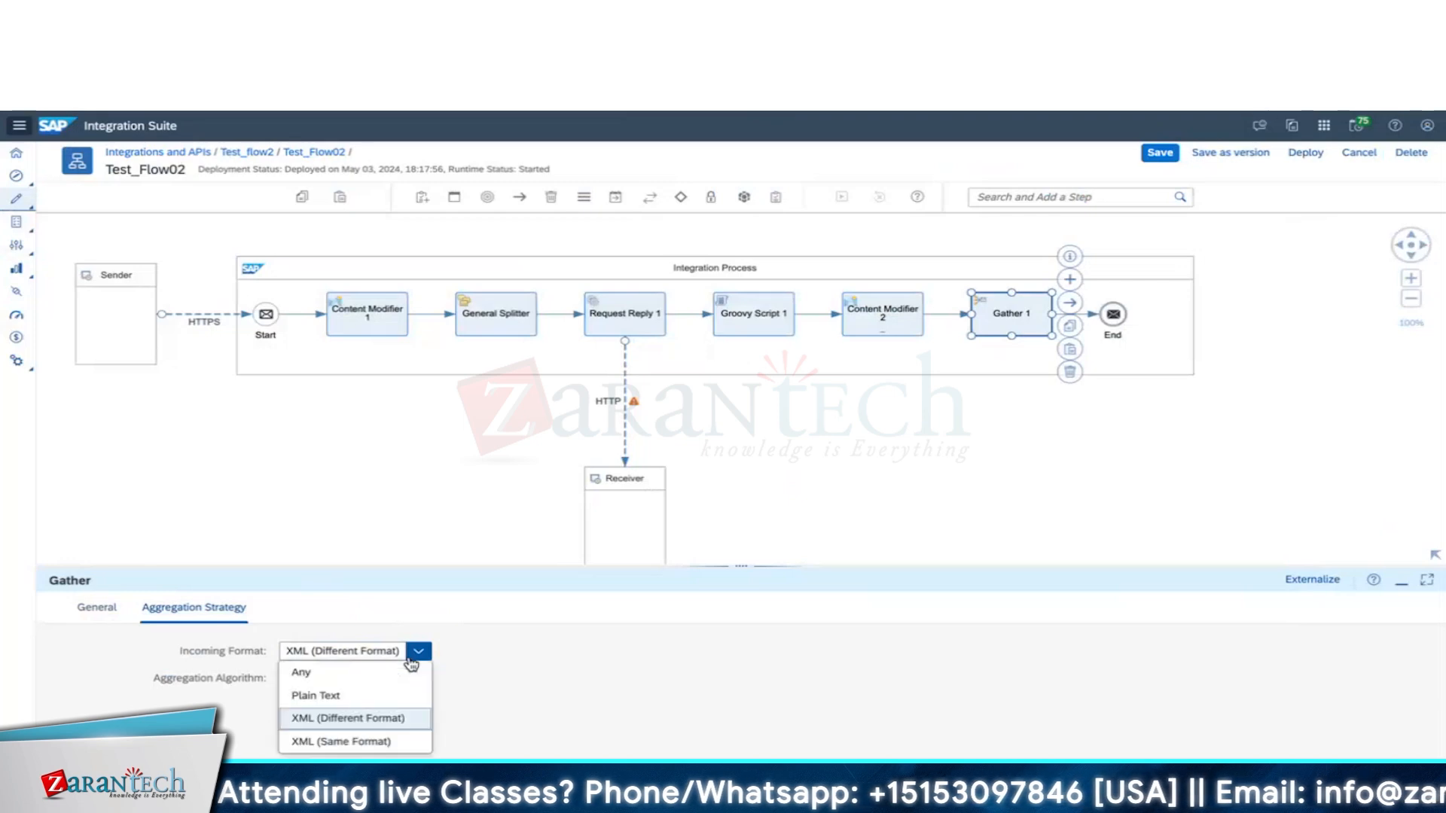
click(384, 695)
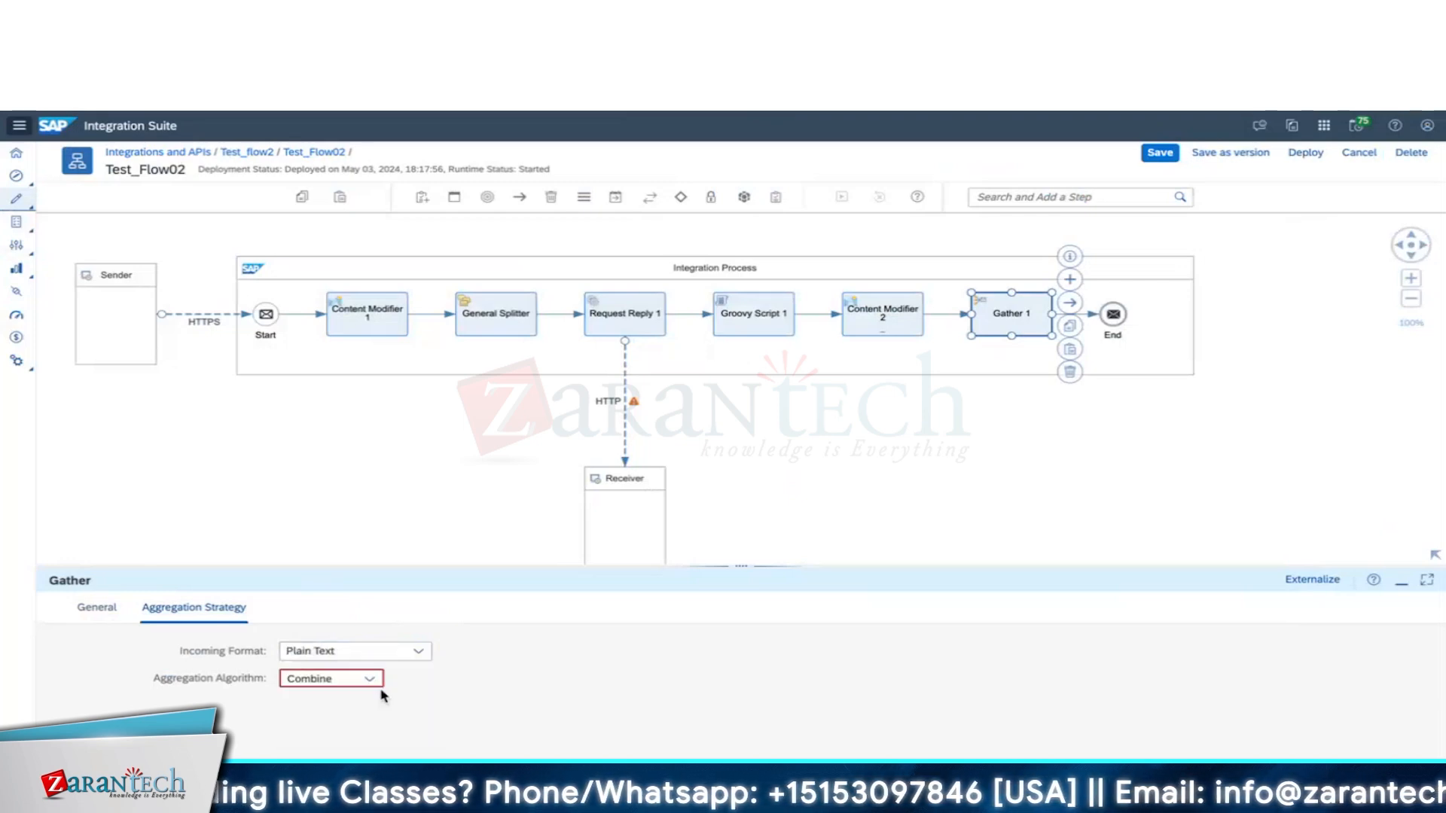
click(369, 678)
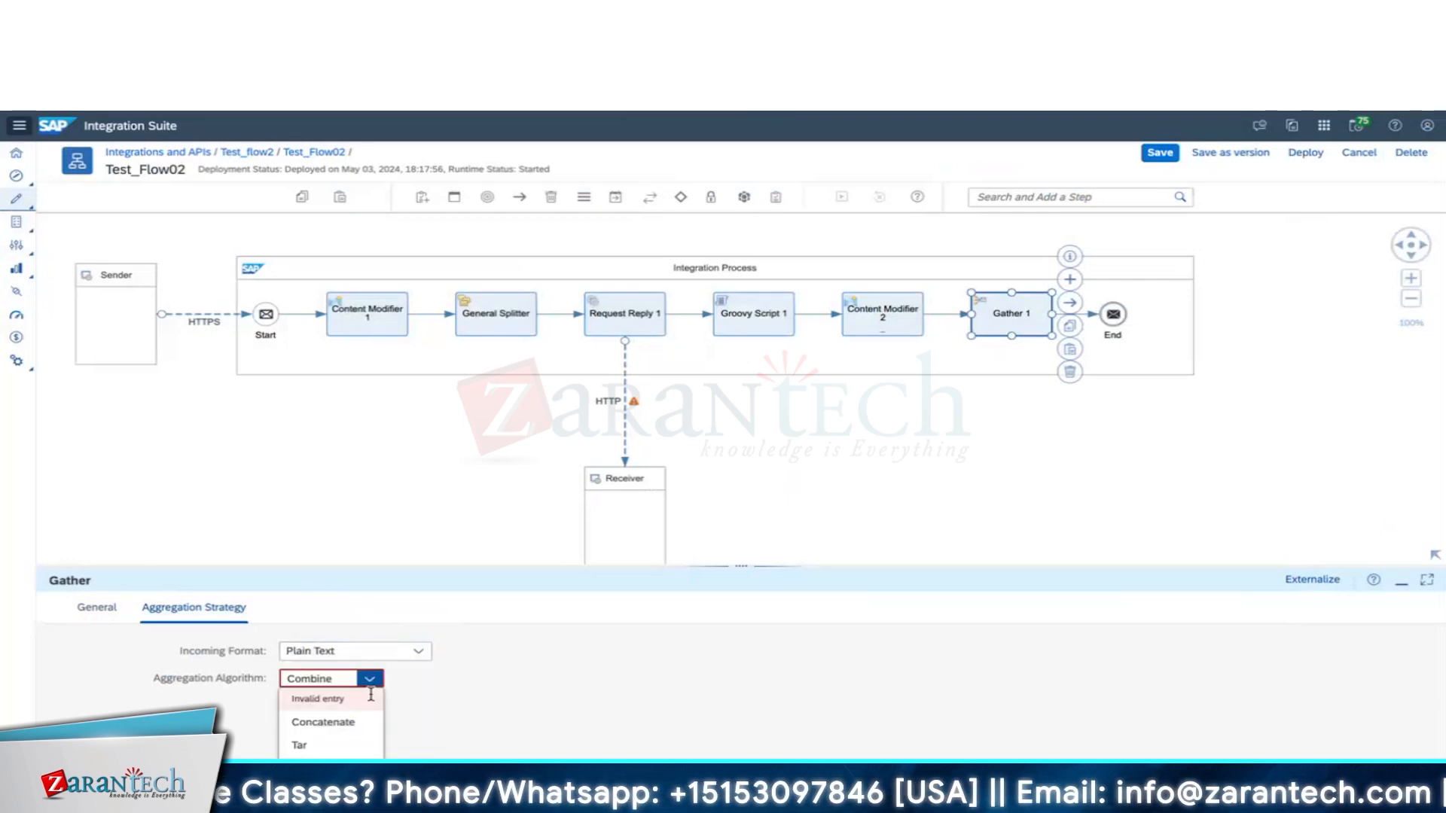
click(354, 729)
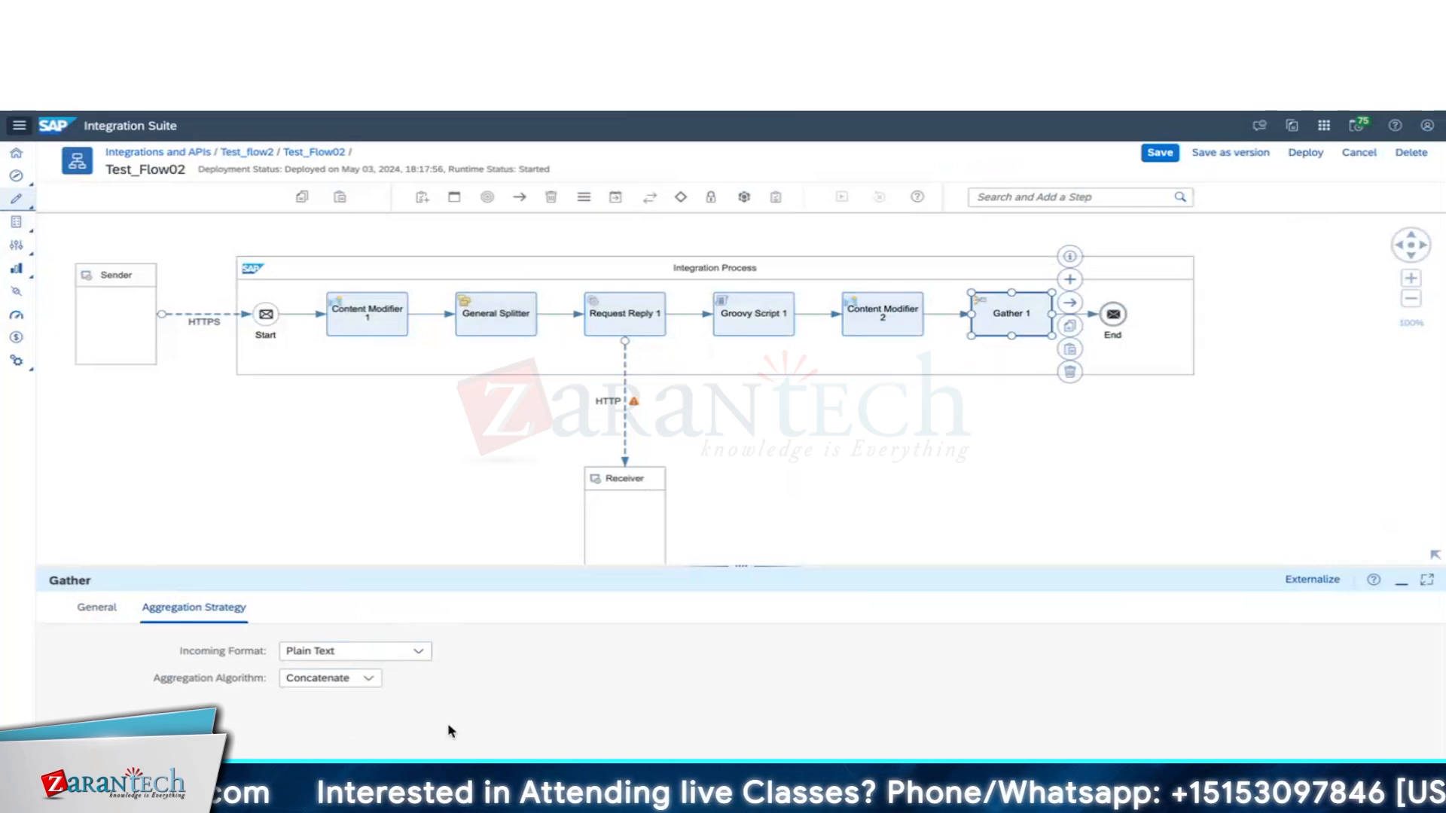
Add Content Modifier 3 between General Splitter and Request Reply 1 and select it.
click(624, 313)
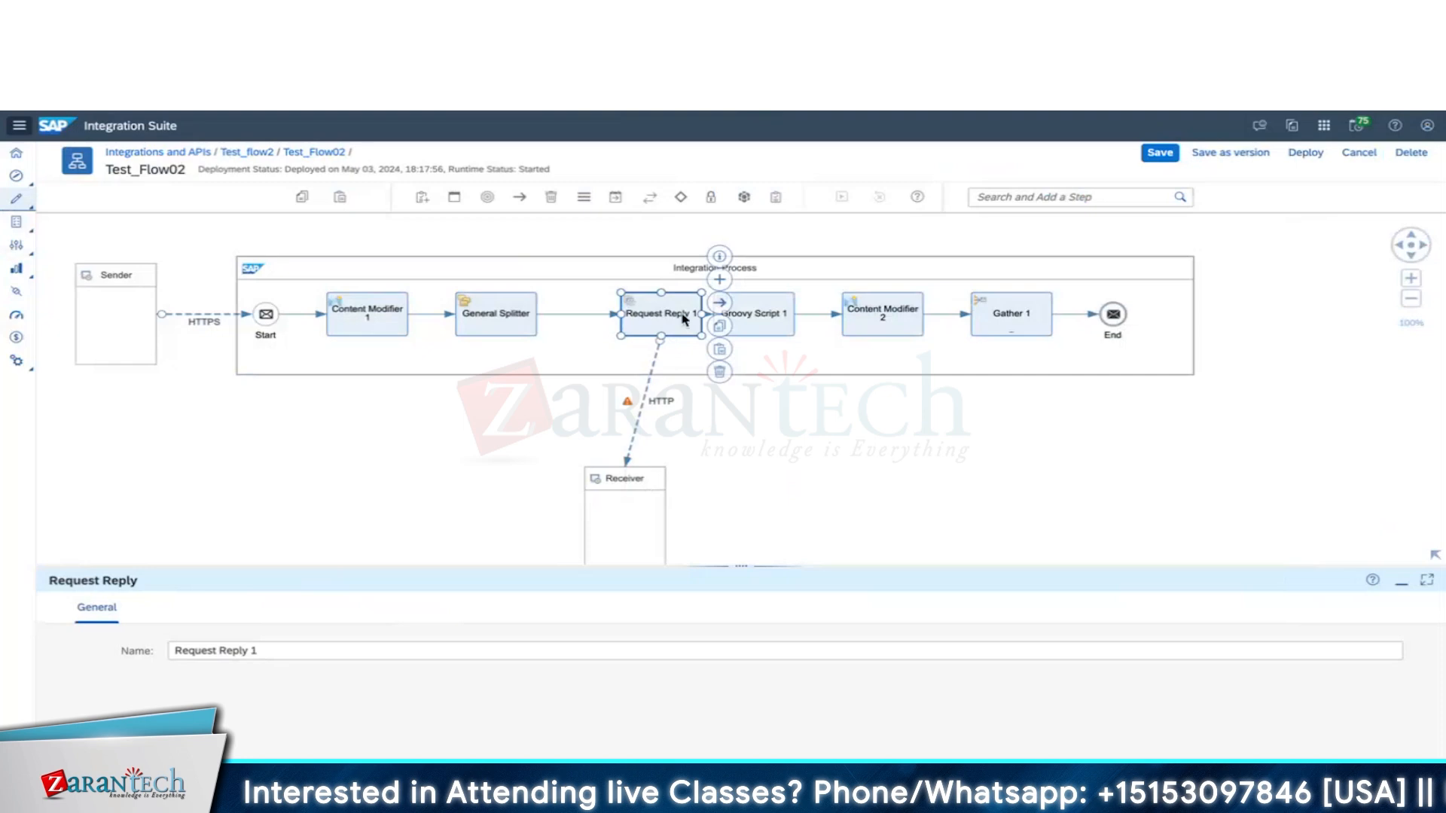
click(784, 317)
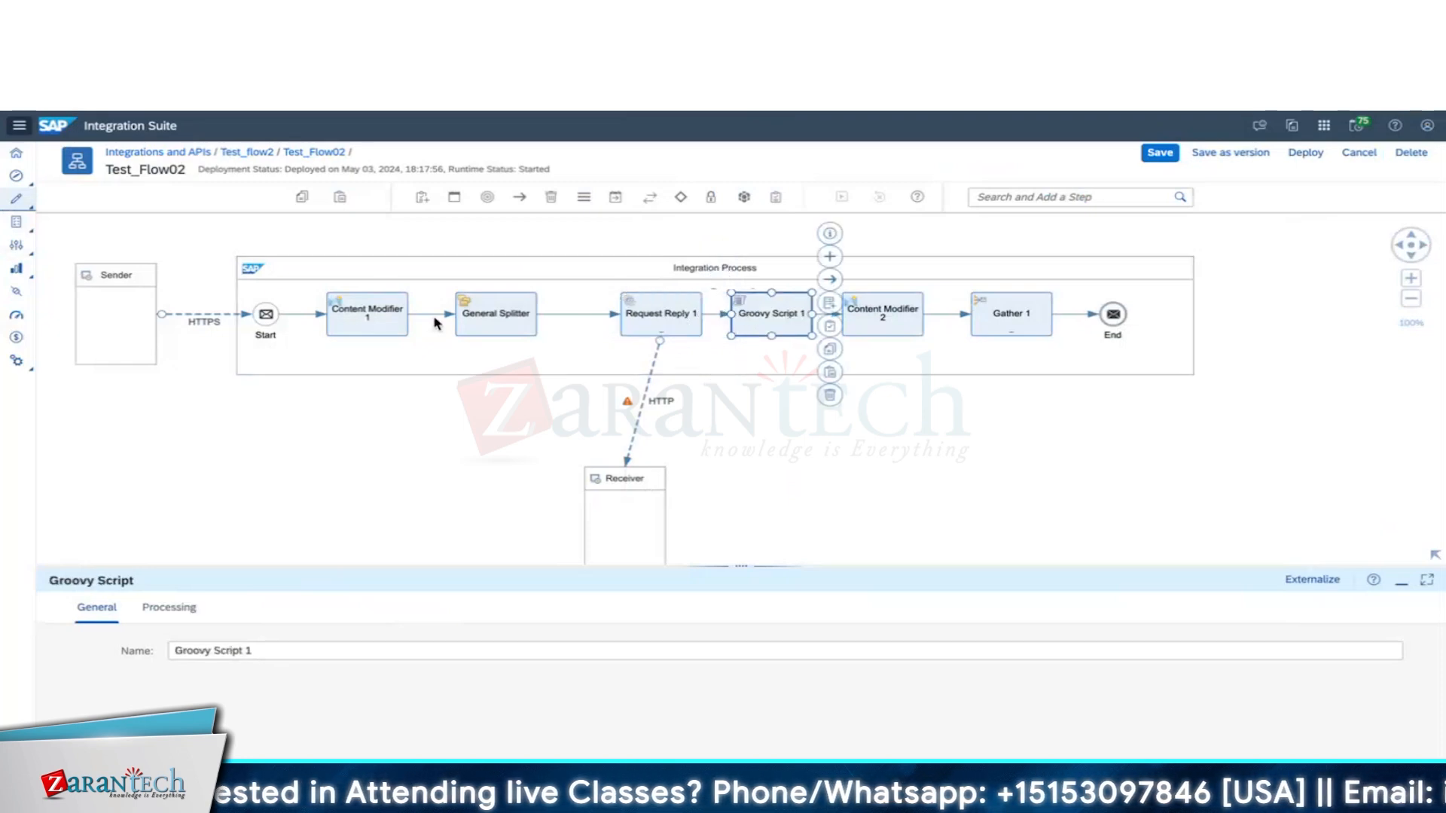
click(271, 293)
click(167, 526)
click(590, 353)
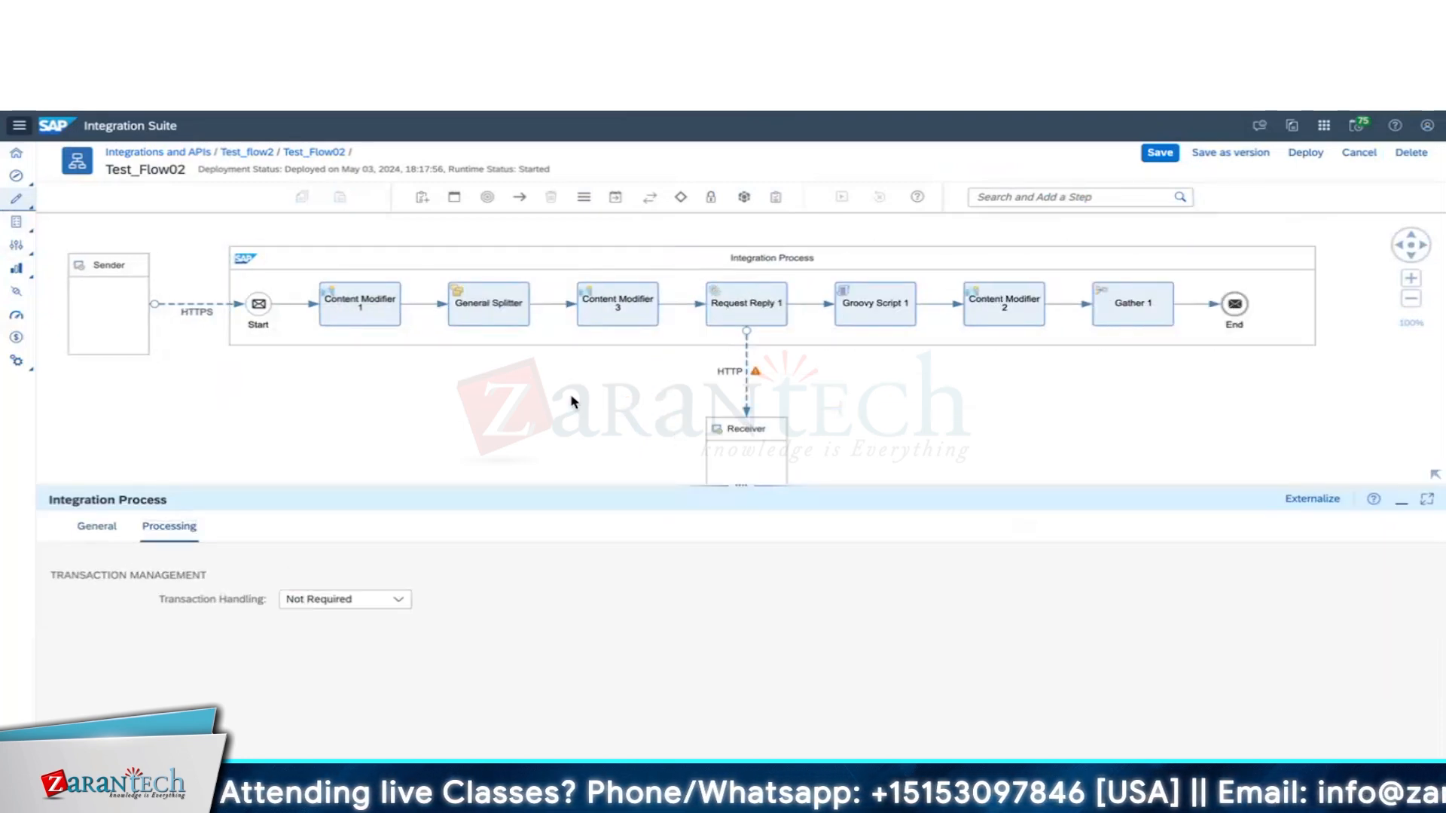
click(623, 309)
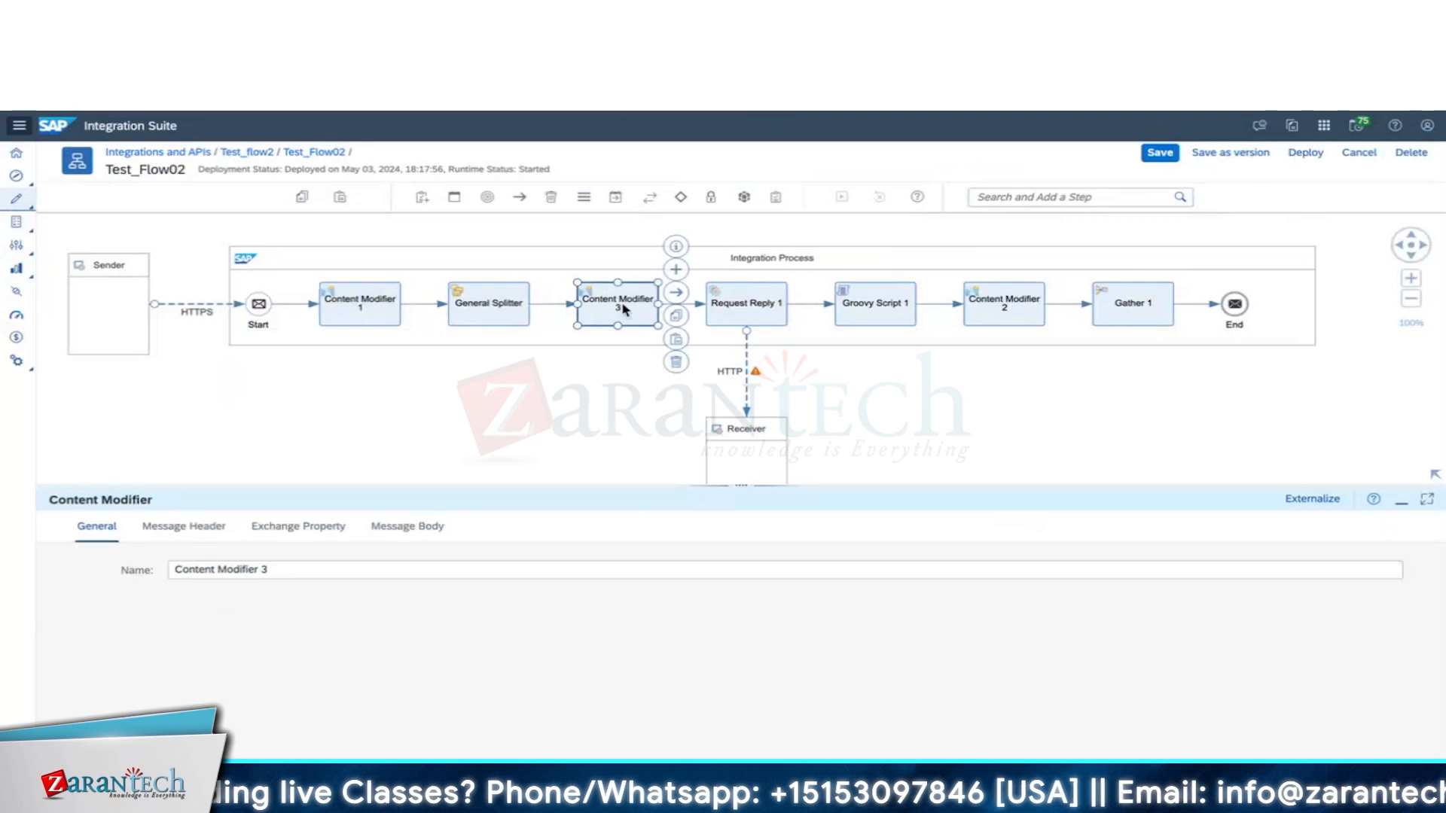
Add a first-name XPath exchange property sourced from //Employee/FirstName in Content Modifier 3.
click(299, 527)
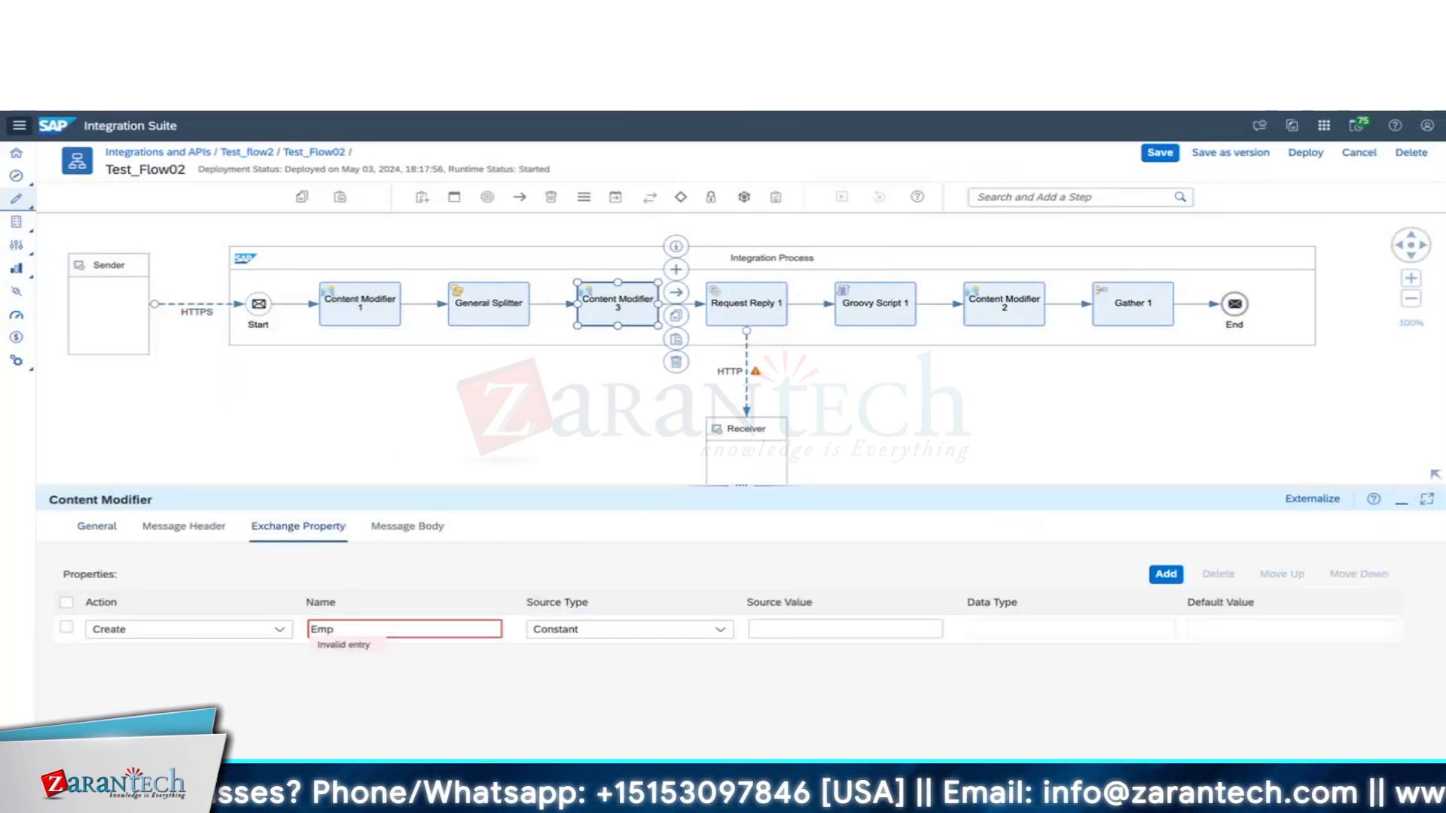
text(First Name)
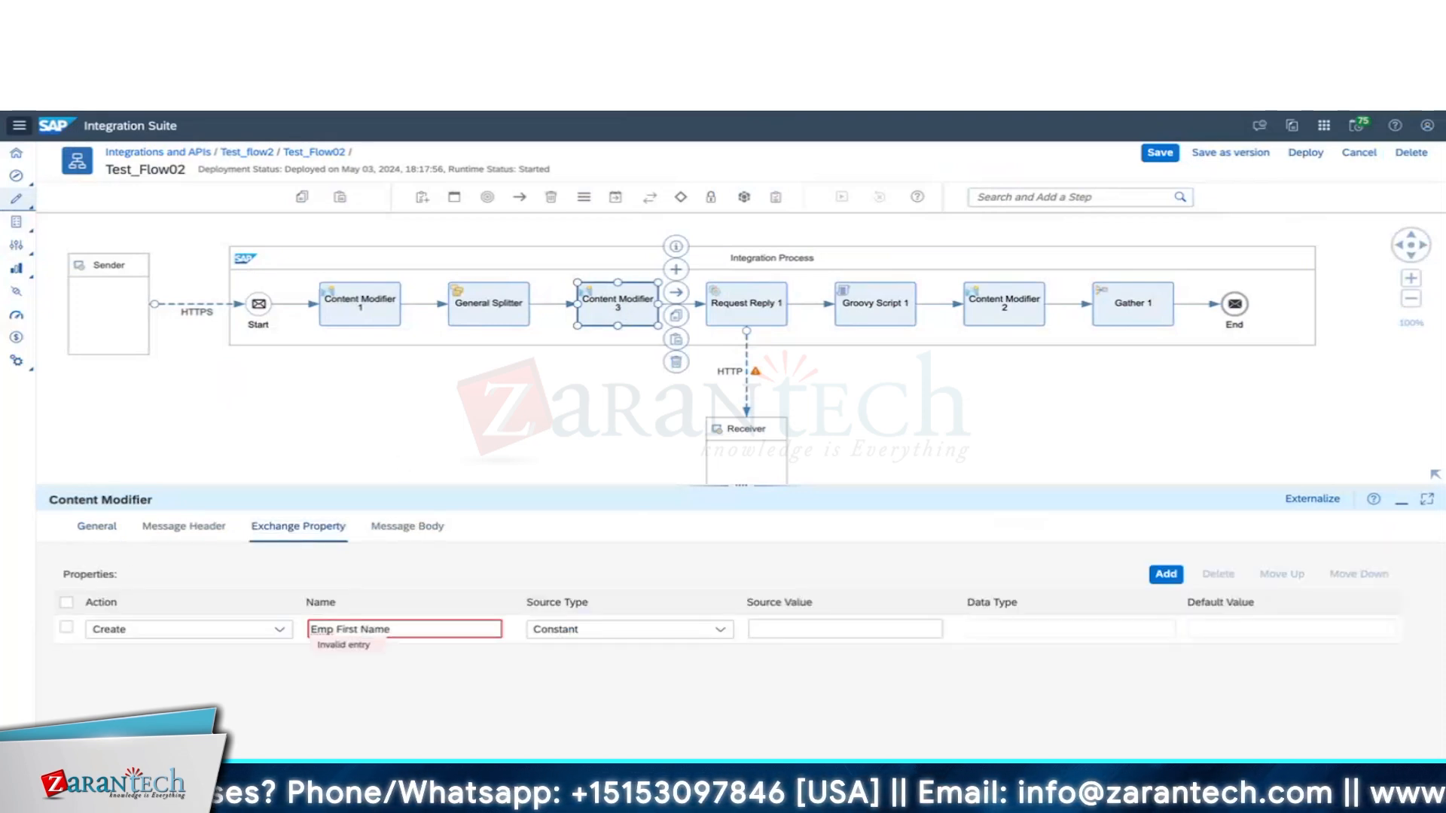
click(662, 629)
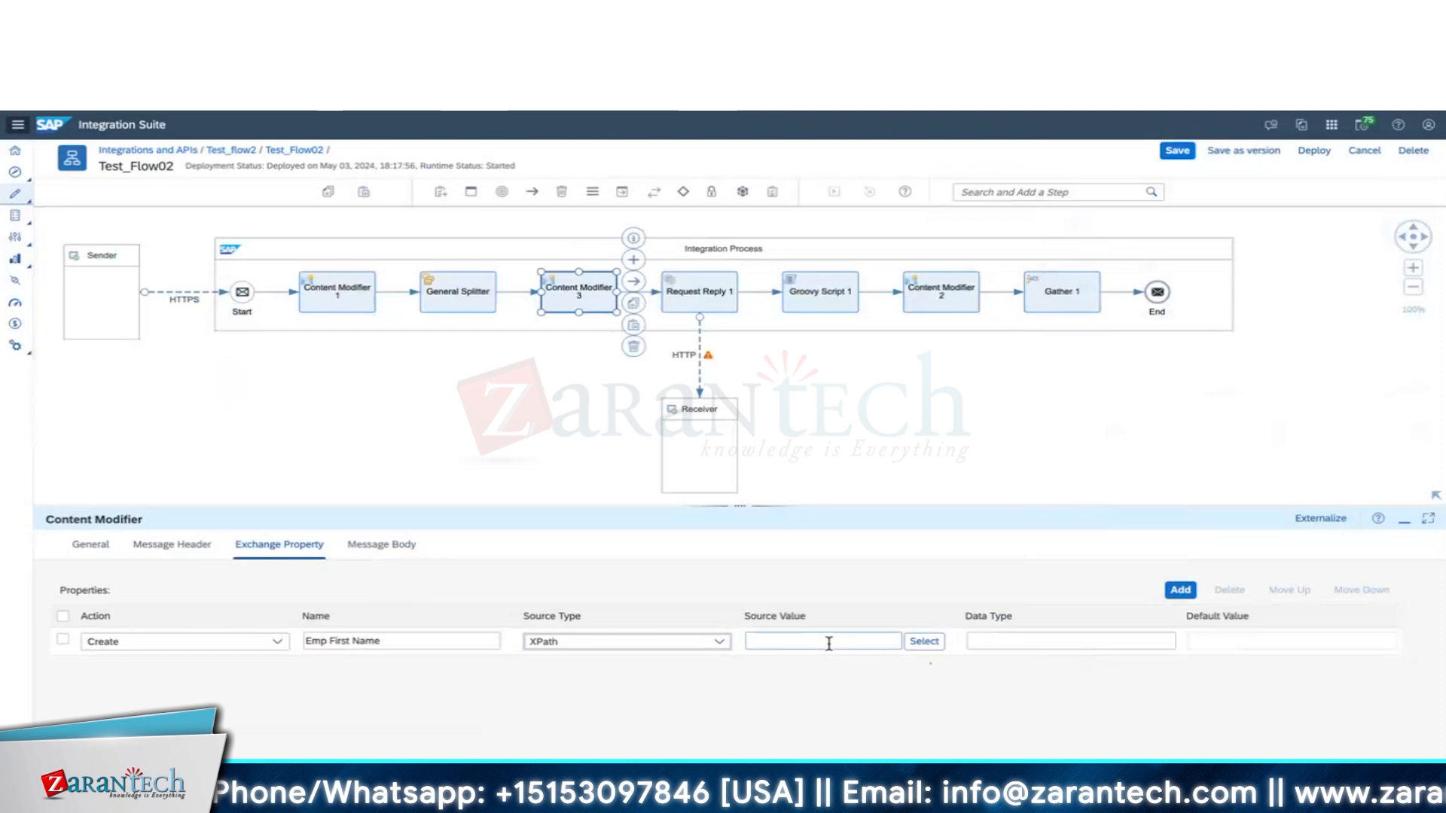
click(829, 644)
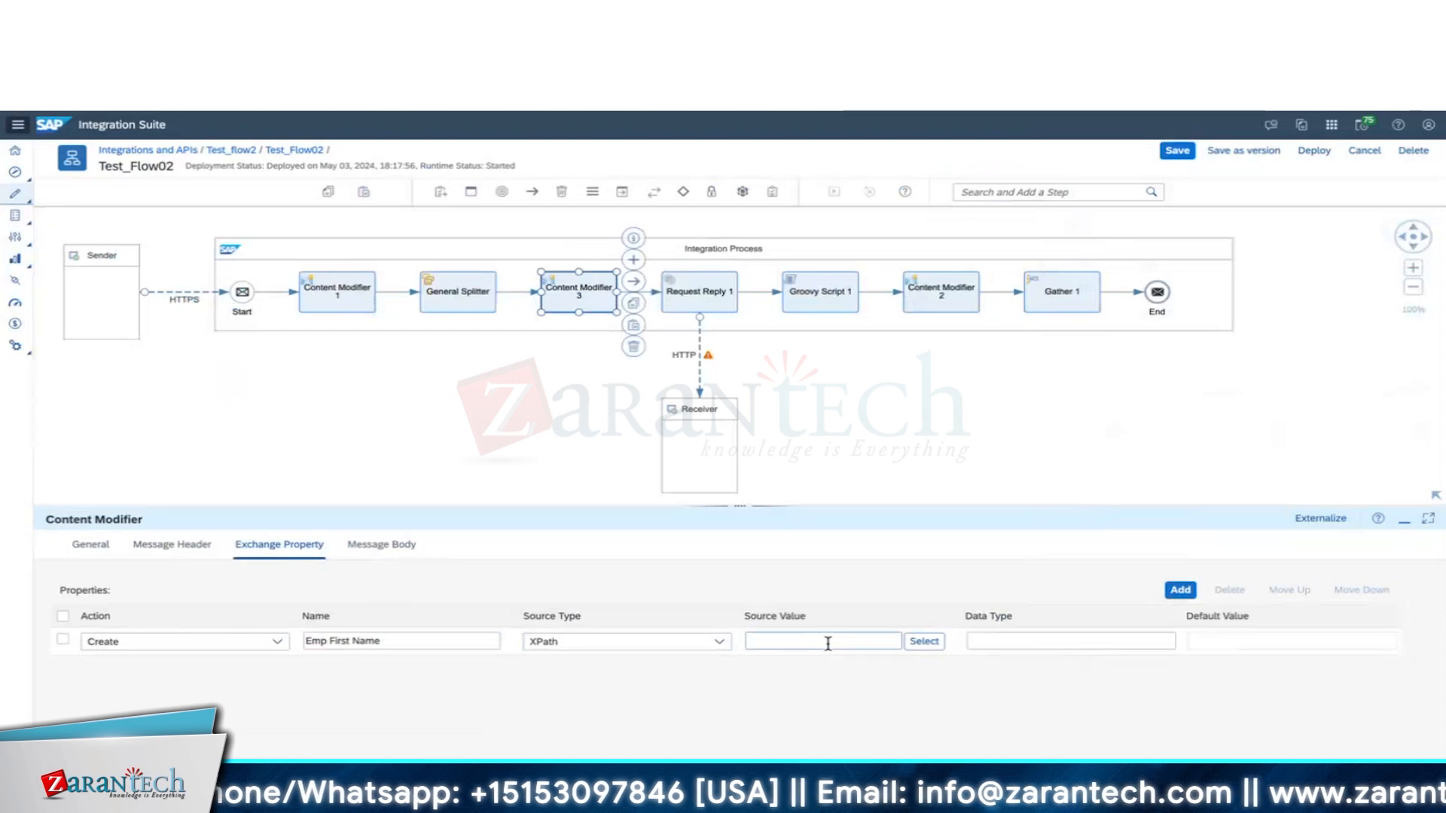
text(/)
key(super+Tab)
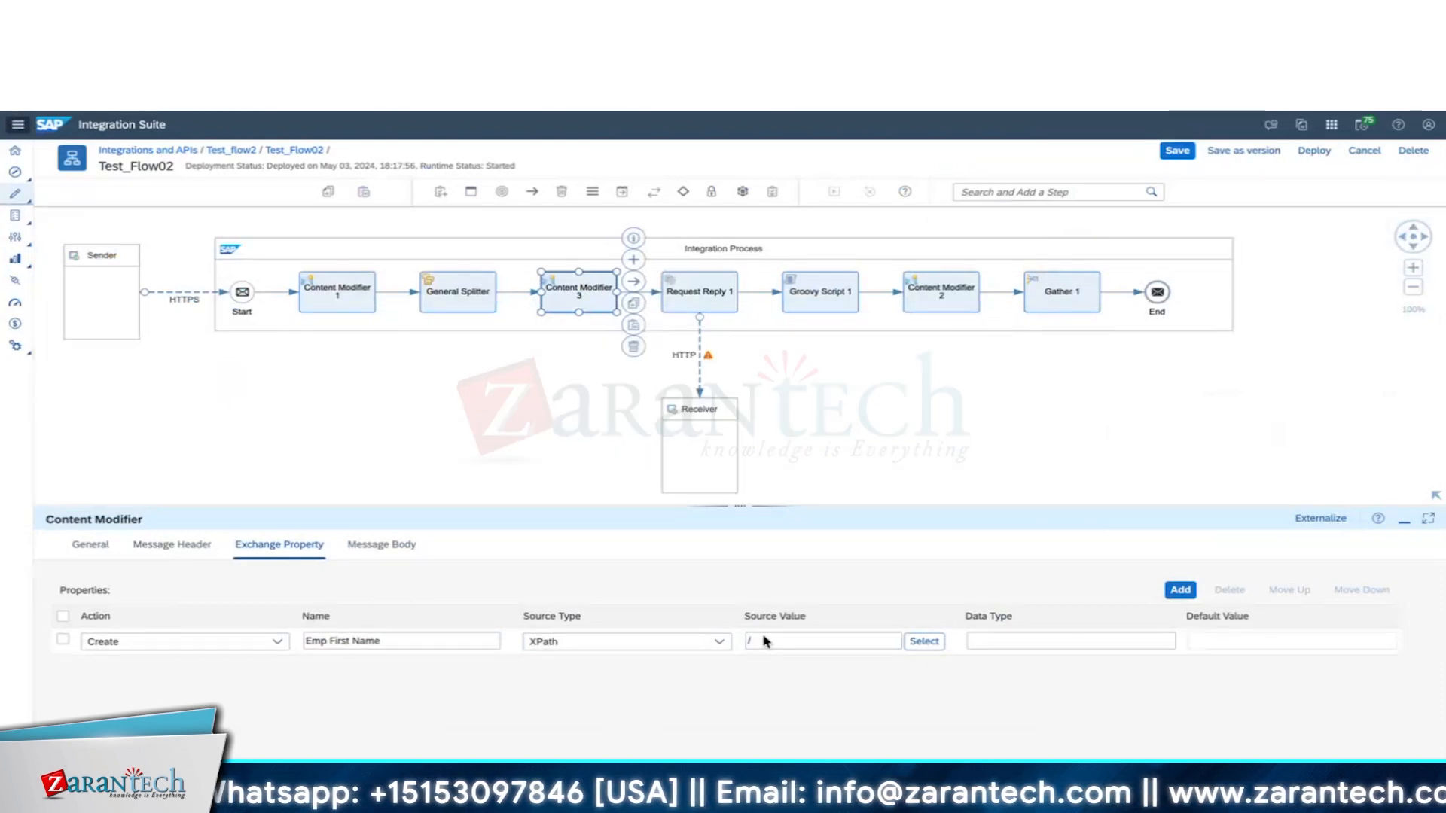
click(764, 641)
text(/)
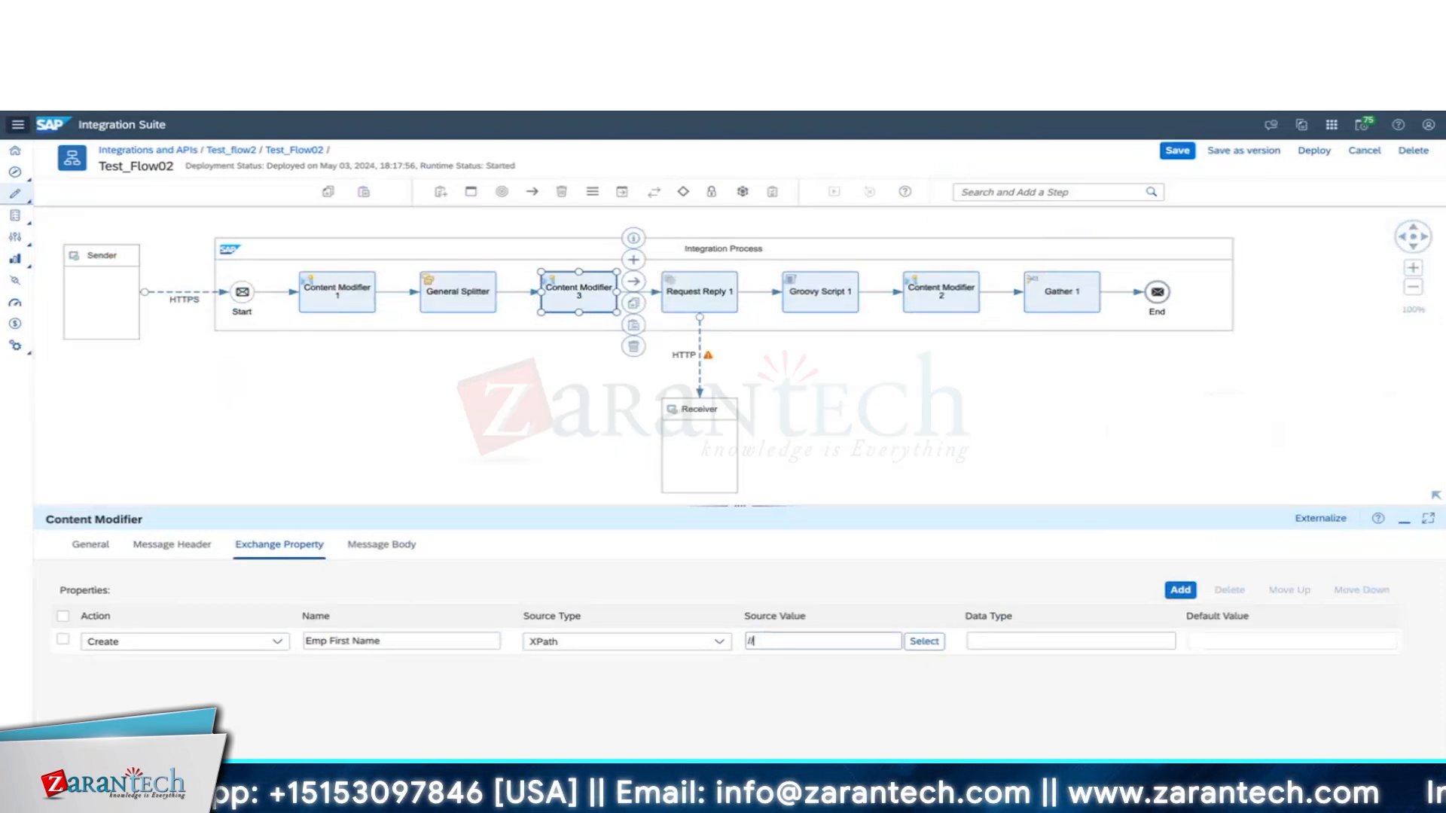
text(Employee)
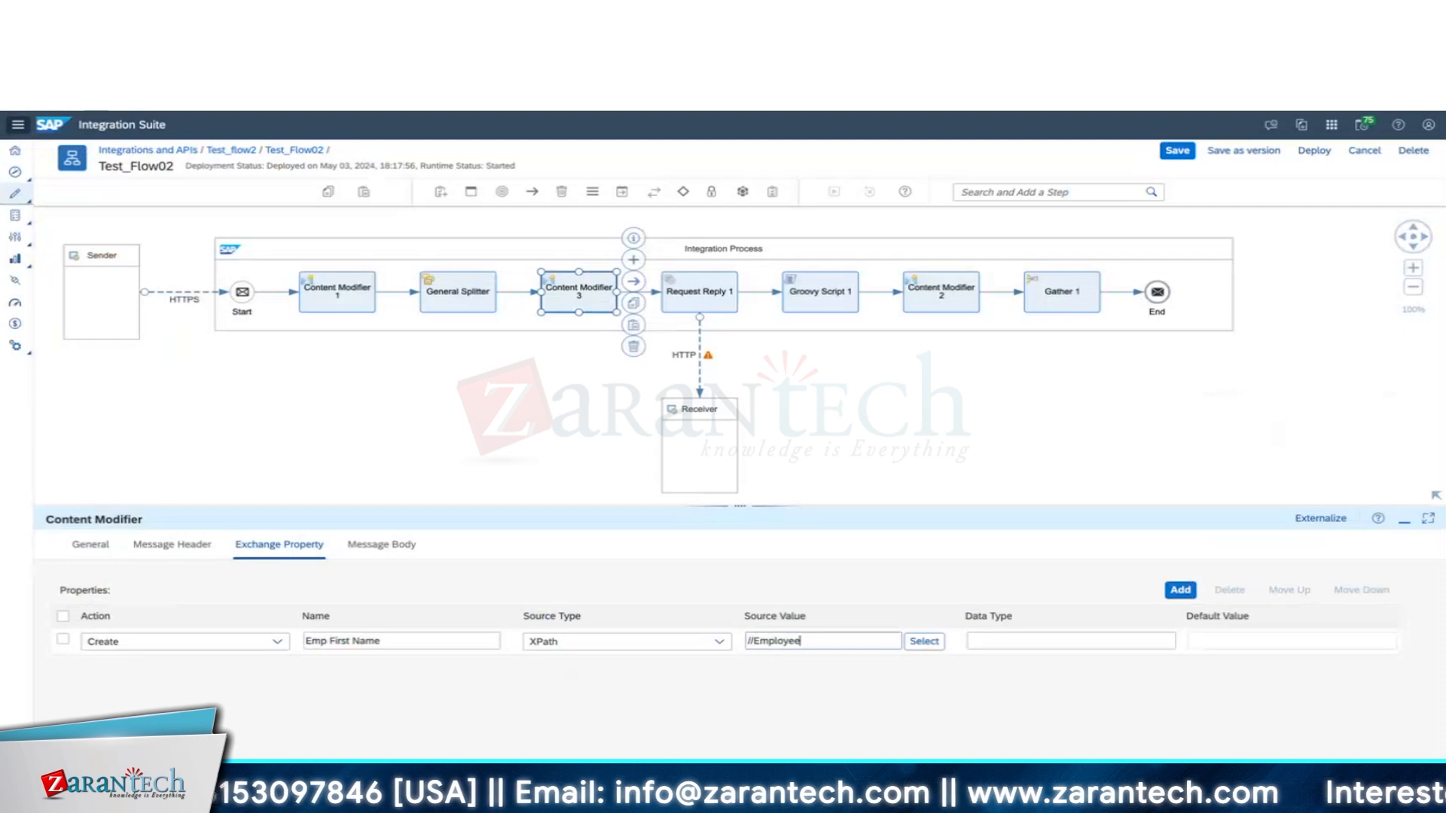
text(/)
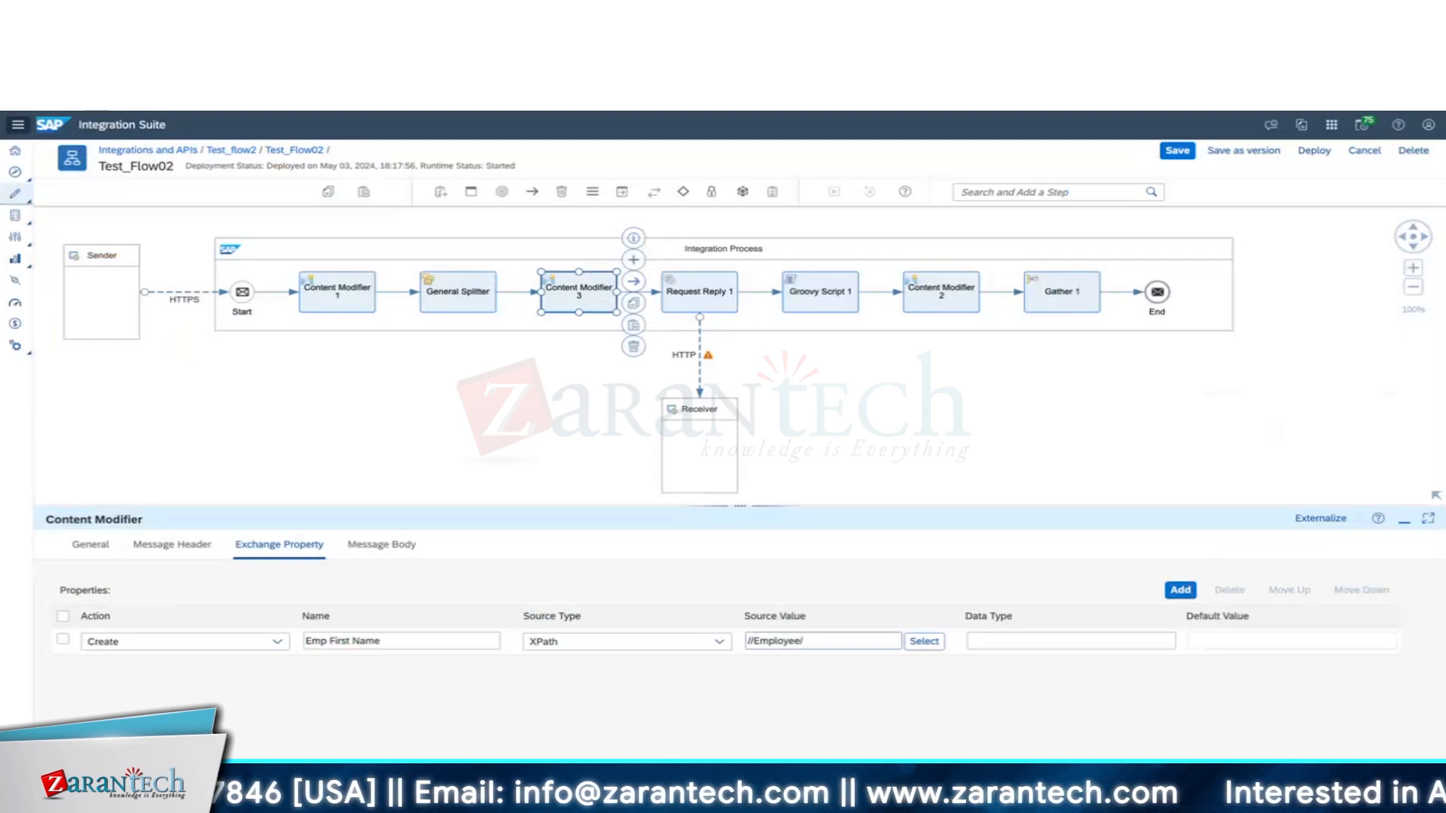
key(super+Tab)
key(super+Tab)
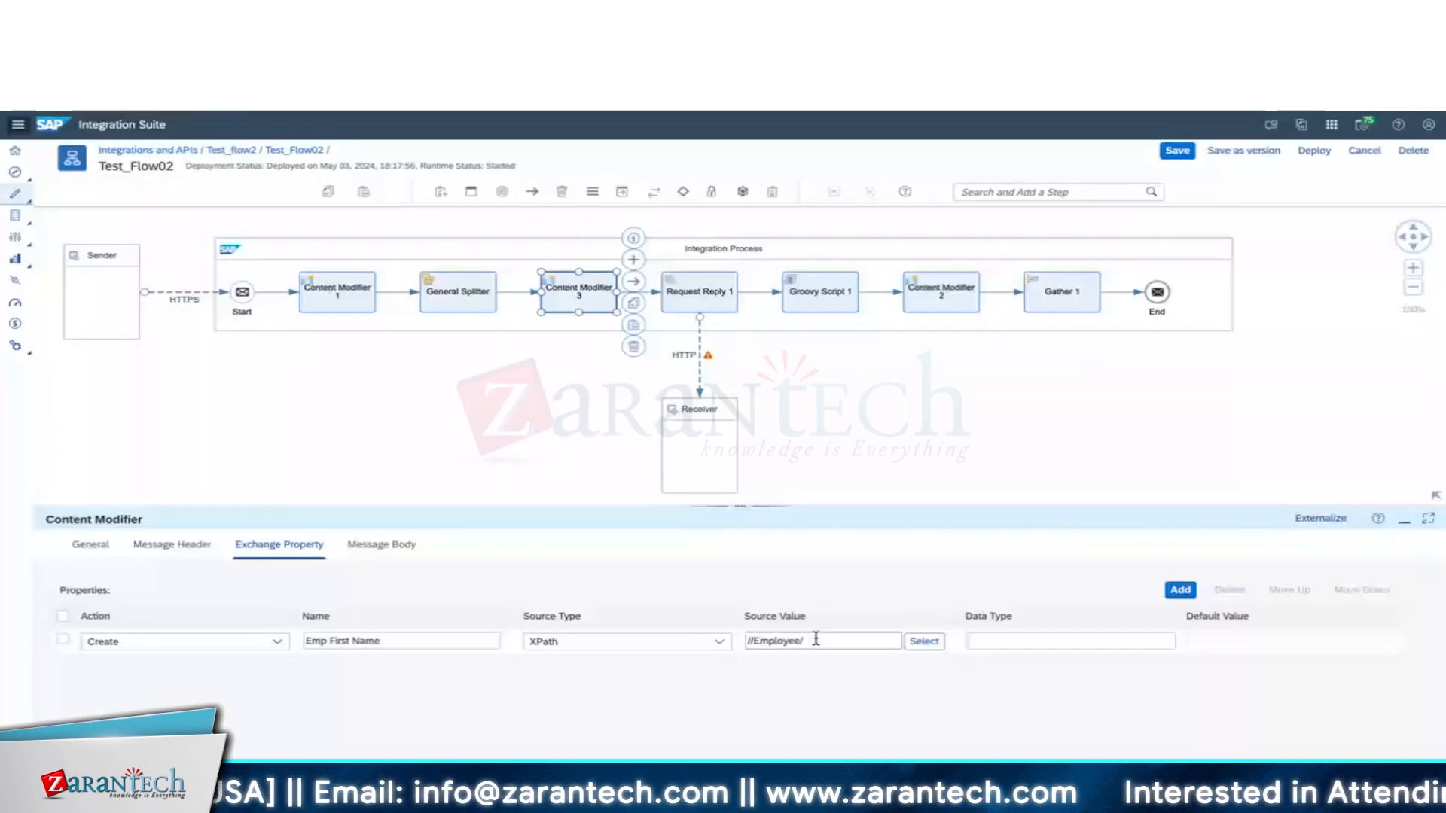
text(FirstName/text())
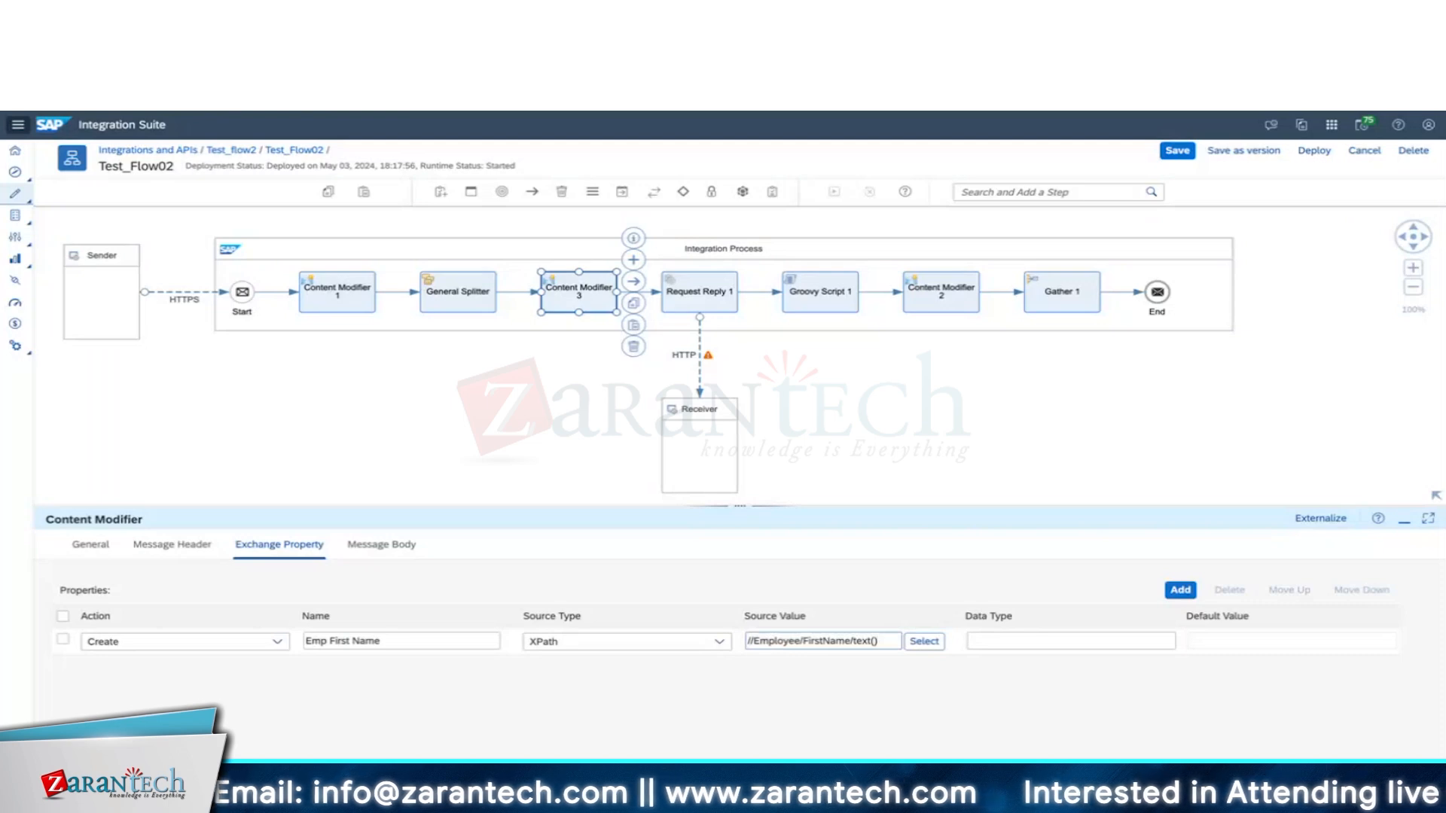
Rename it EmpFirstName and add EmpLastName and EmpID XPath property rows.
click(1180, 591)
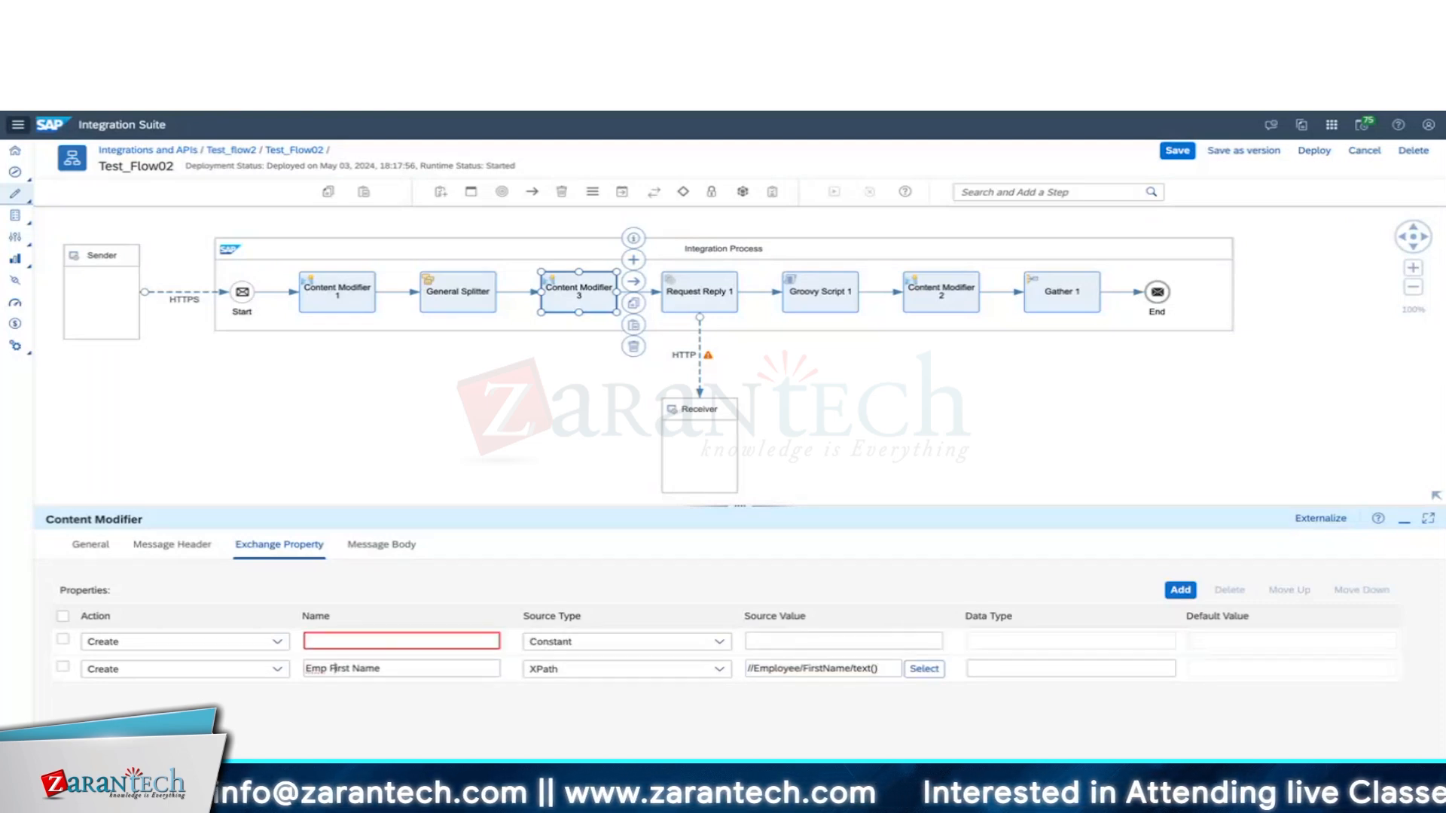
click(330, 668)
key(BackSpace)
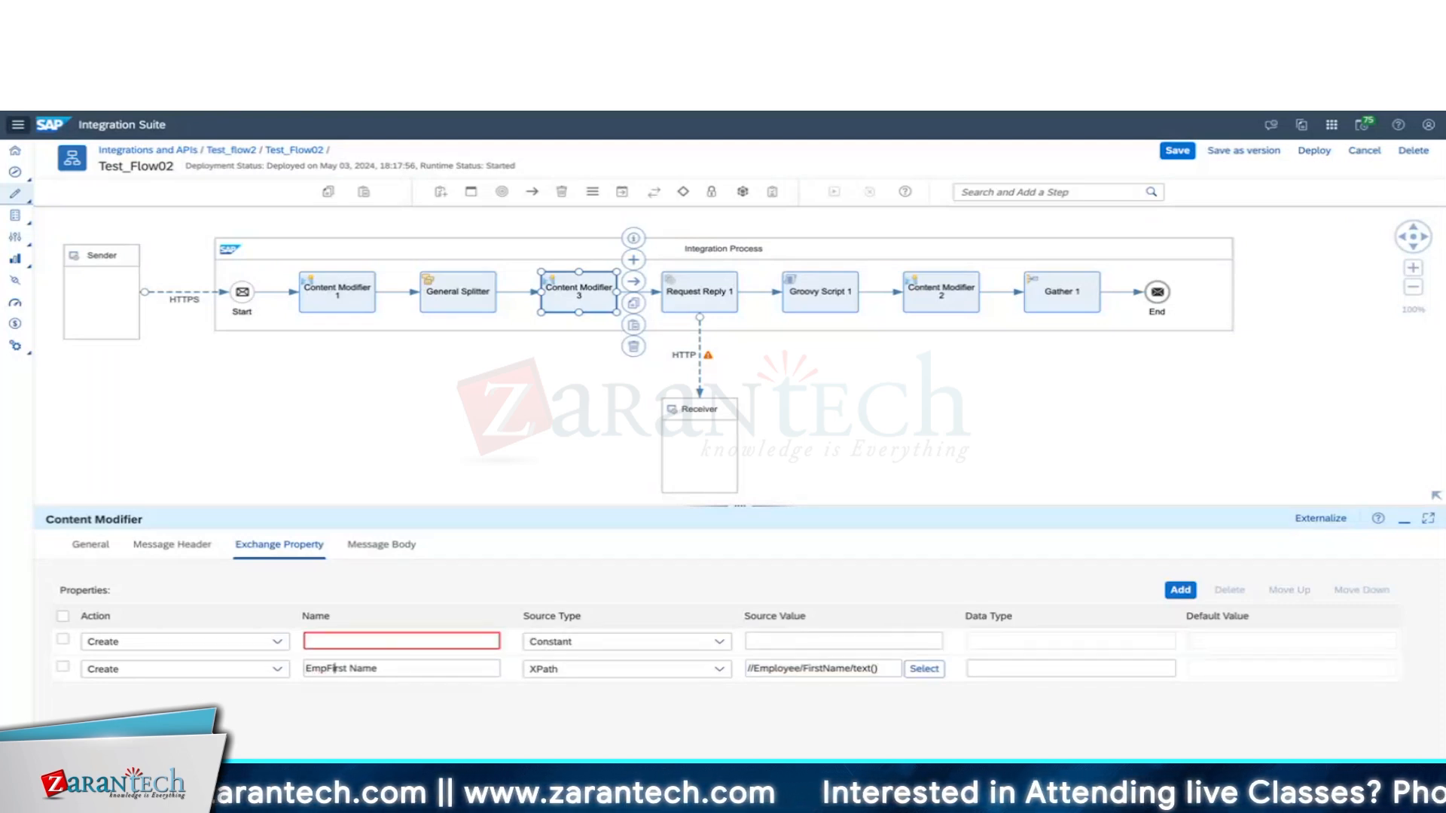
click(348, 669)
key(BackSpace)
click(608, 646)
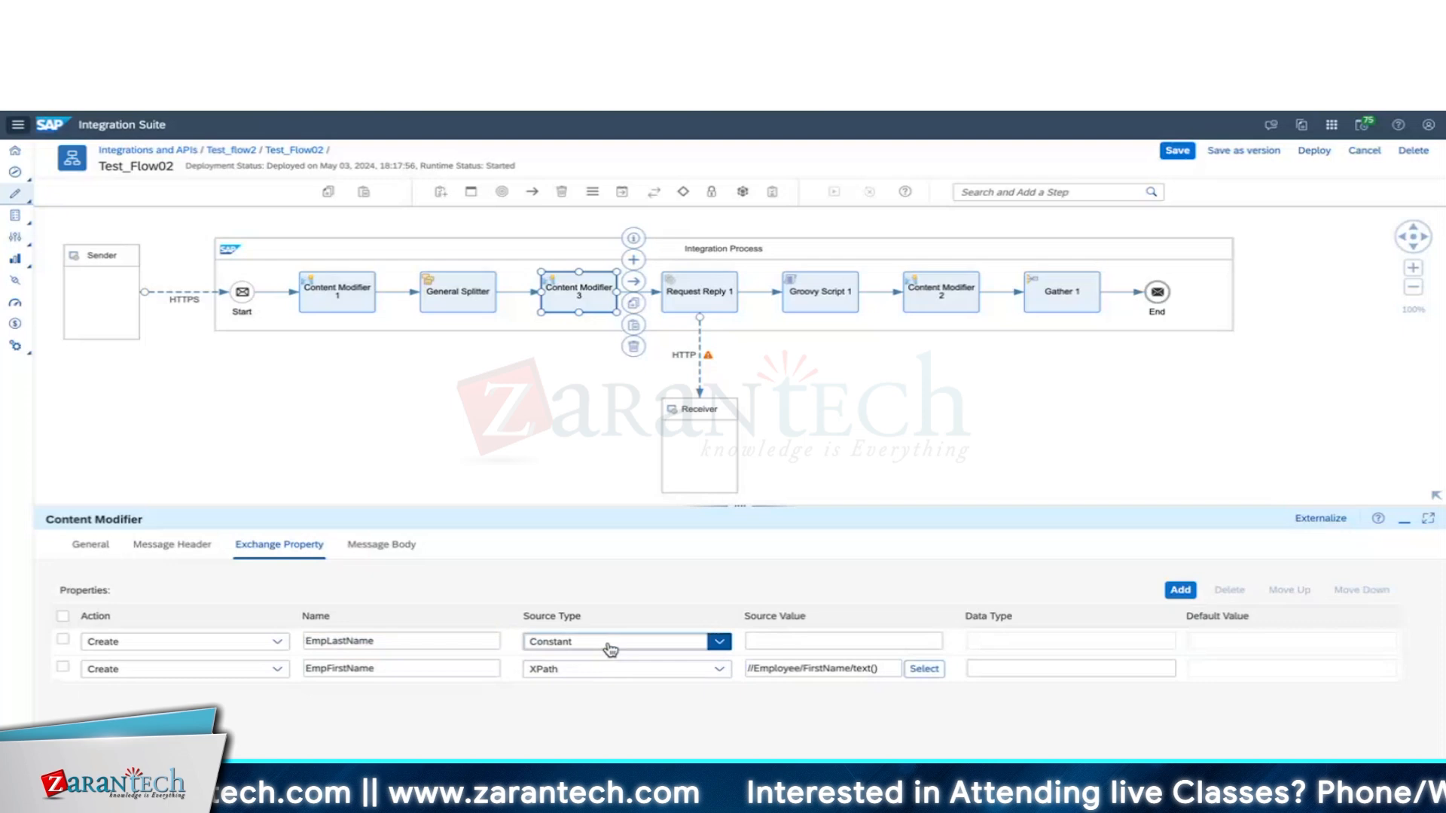
click(572, 742)
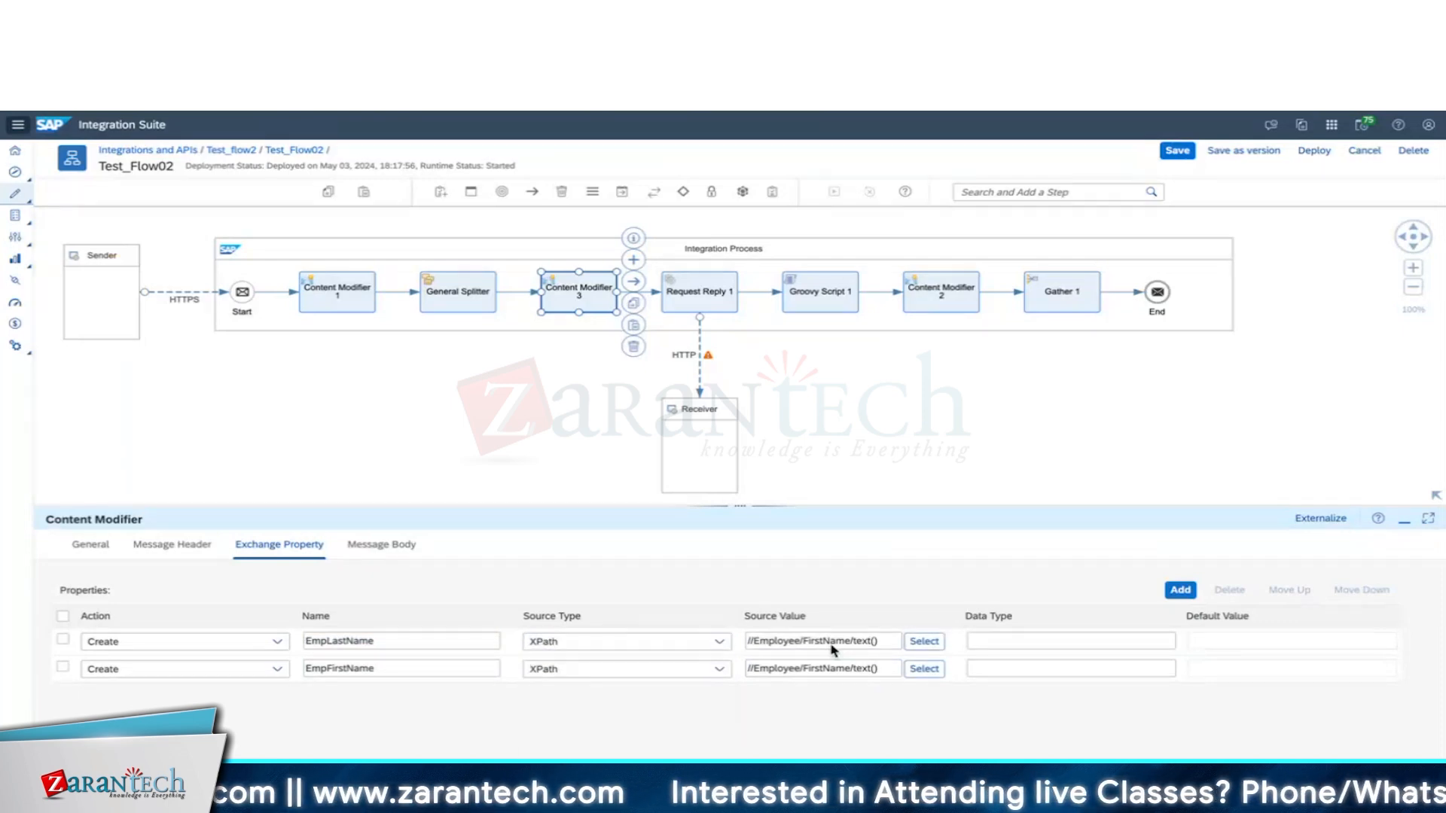
click(1180, 591)
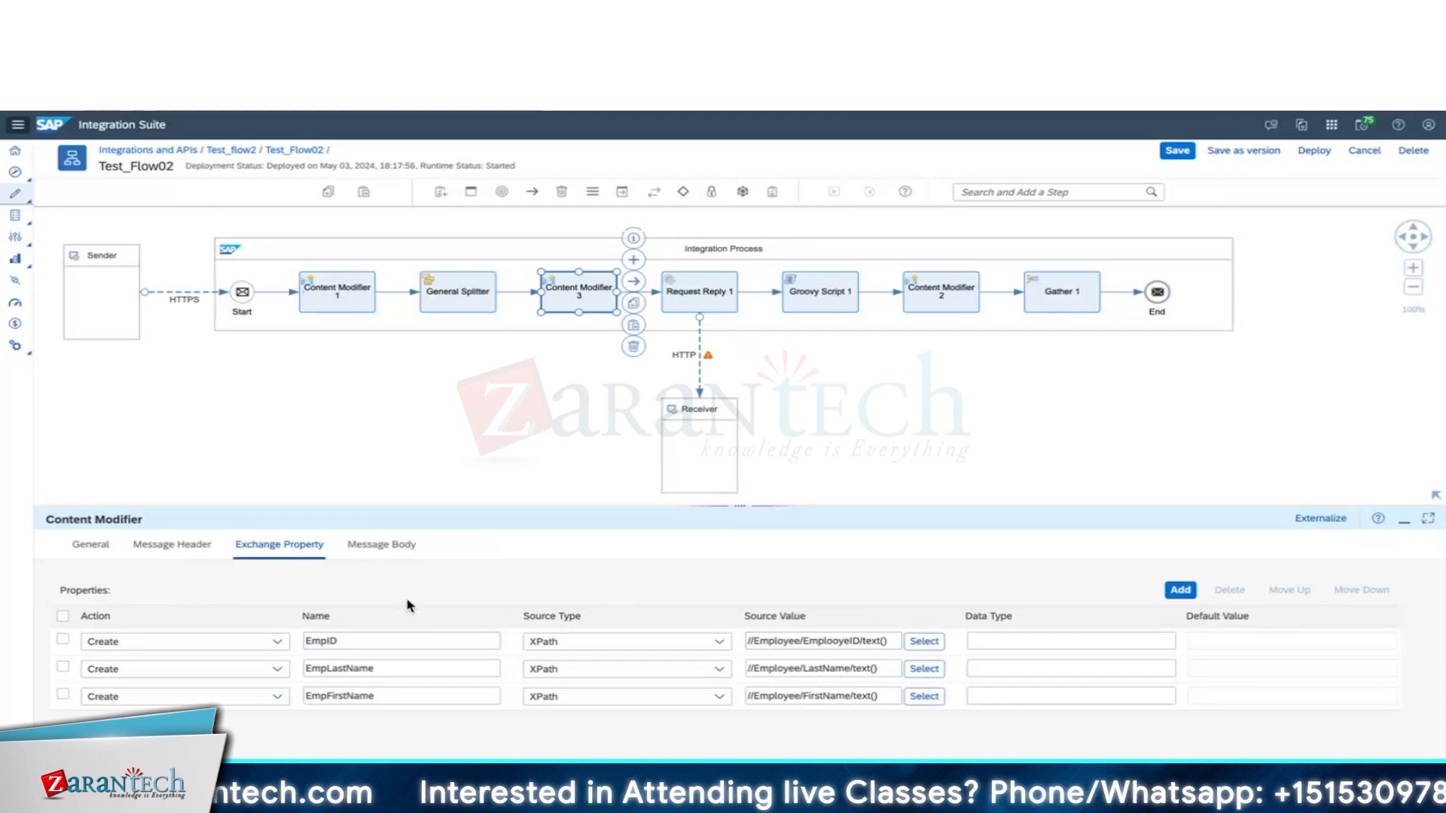
click(354, 293)
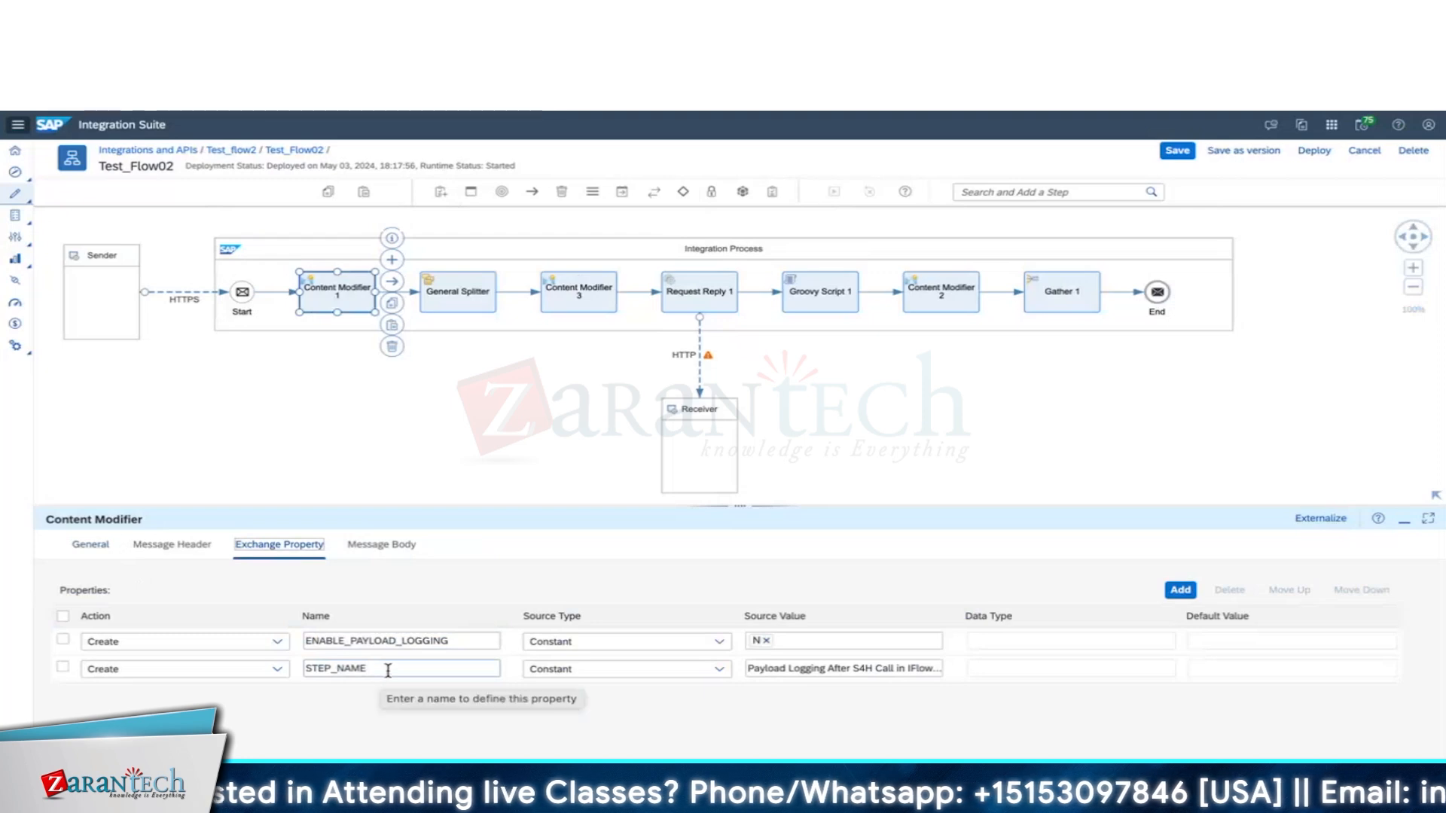
Move Content Modifier 2 after Request Reply 1; set STEP_NAME to ${property.EmpFirstName} ${property.EmpLastName} Details.
click(450, 297)
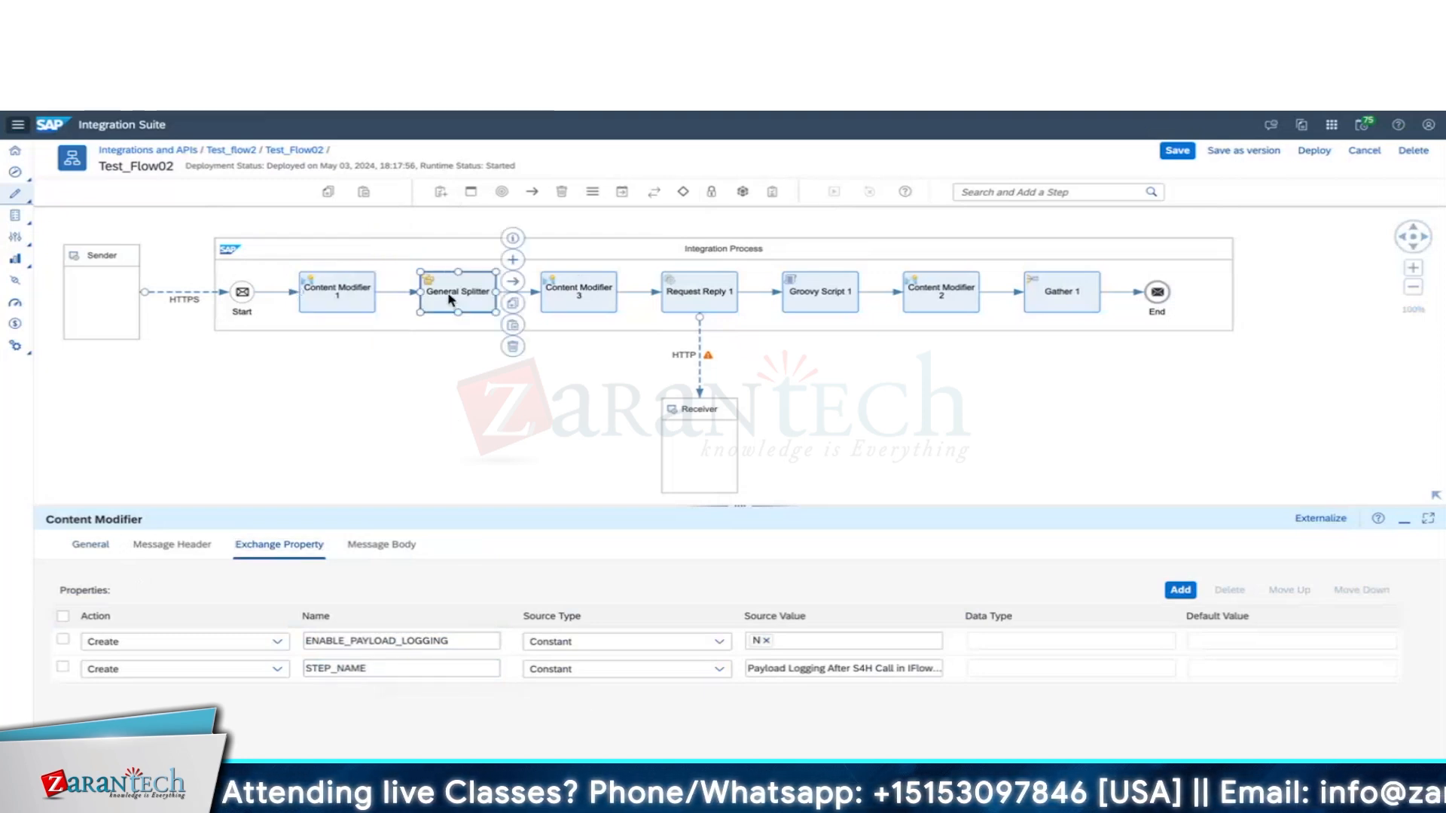
click(579, 292)
drag(930, 292, 874, 284)
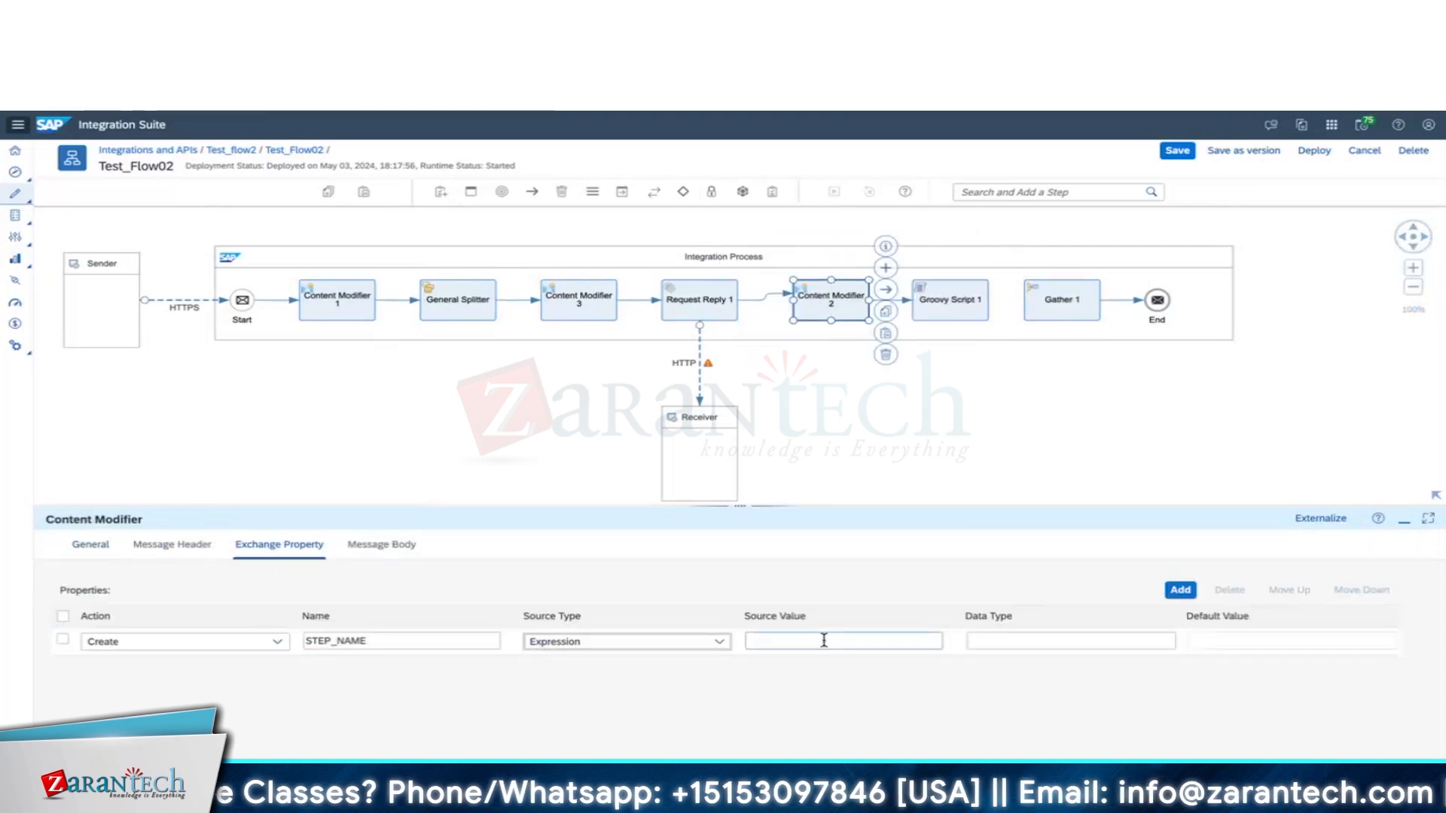
click(824, 640)
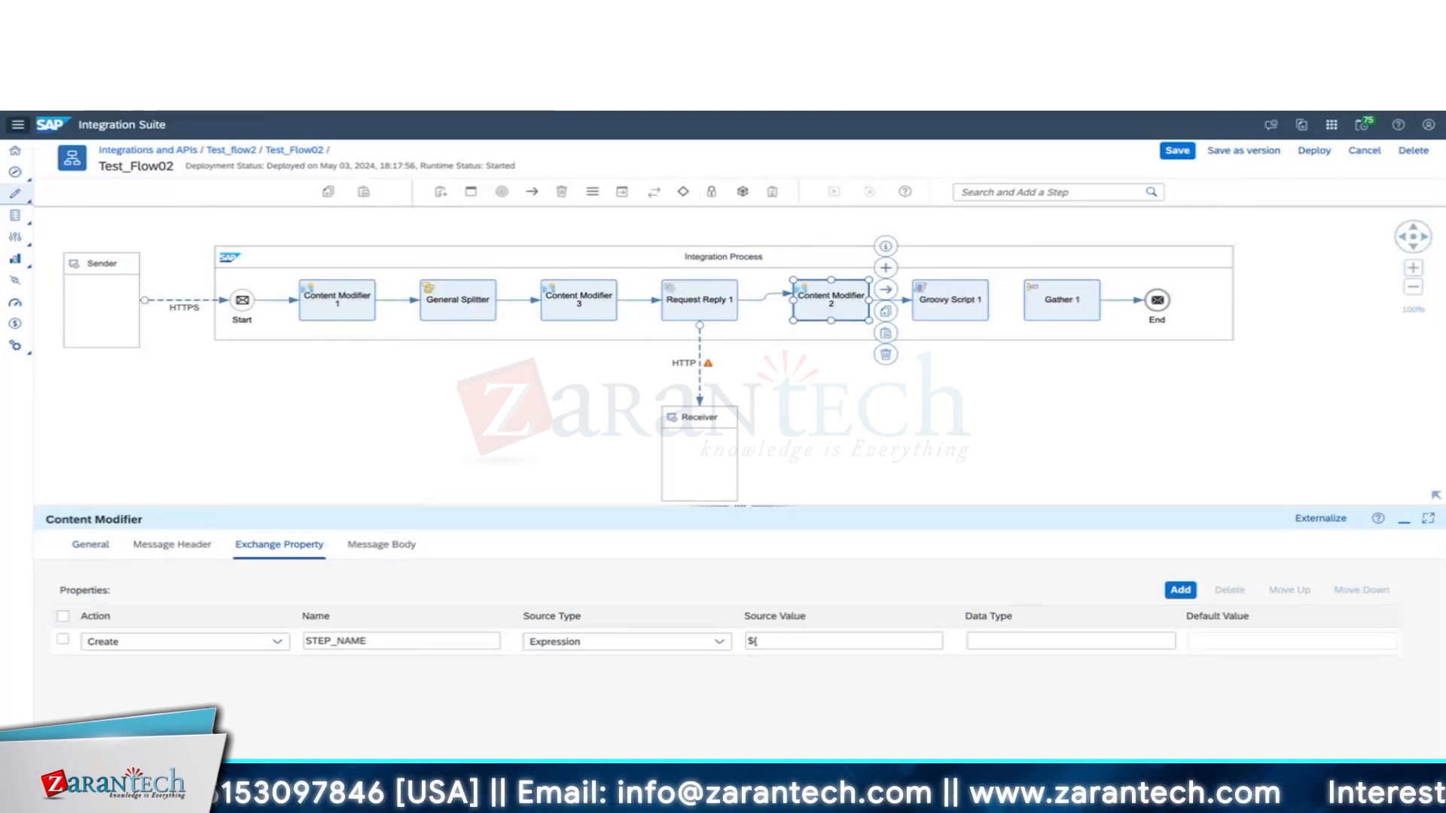
text(property.)
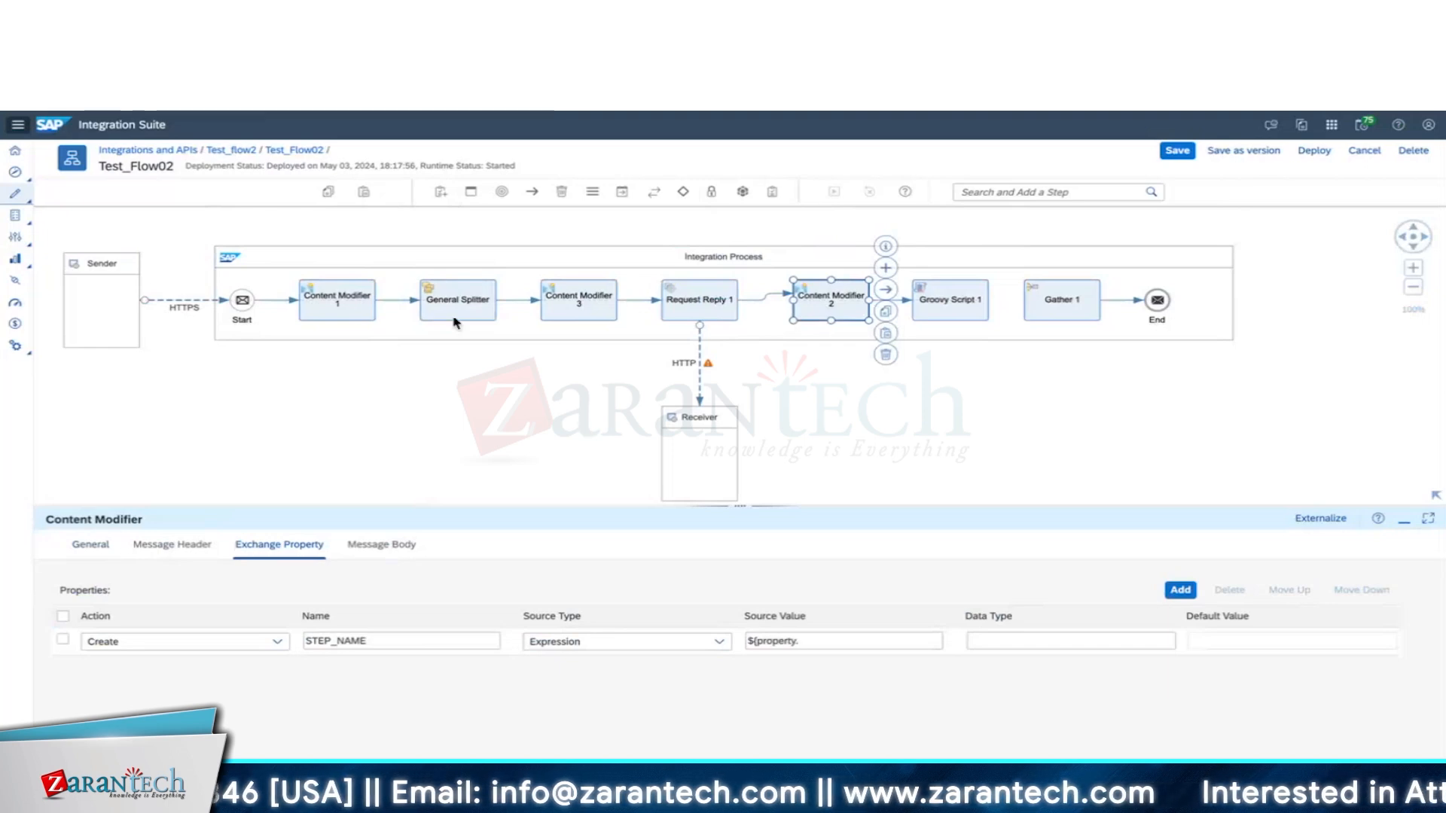
click(595, 313)
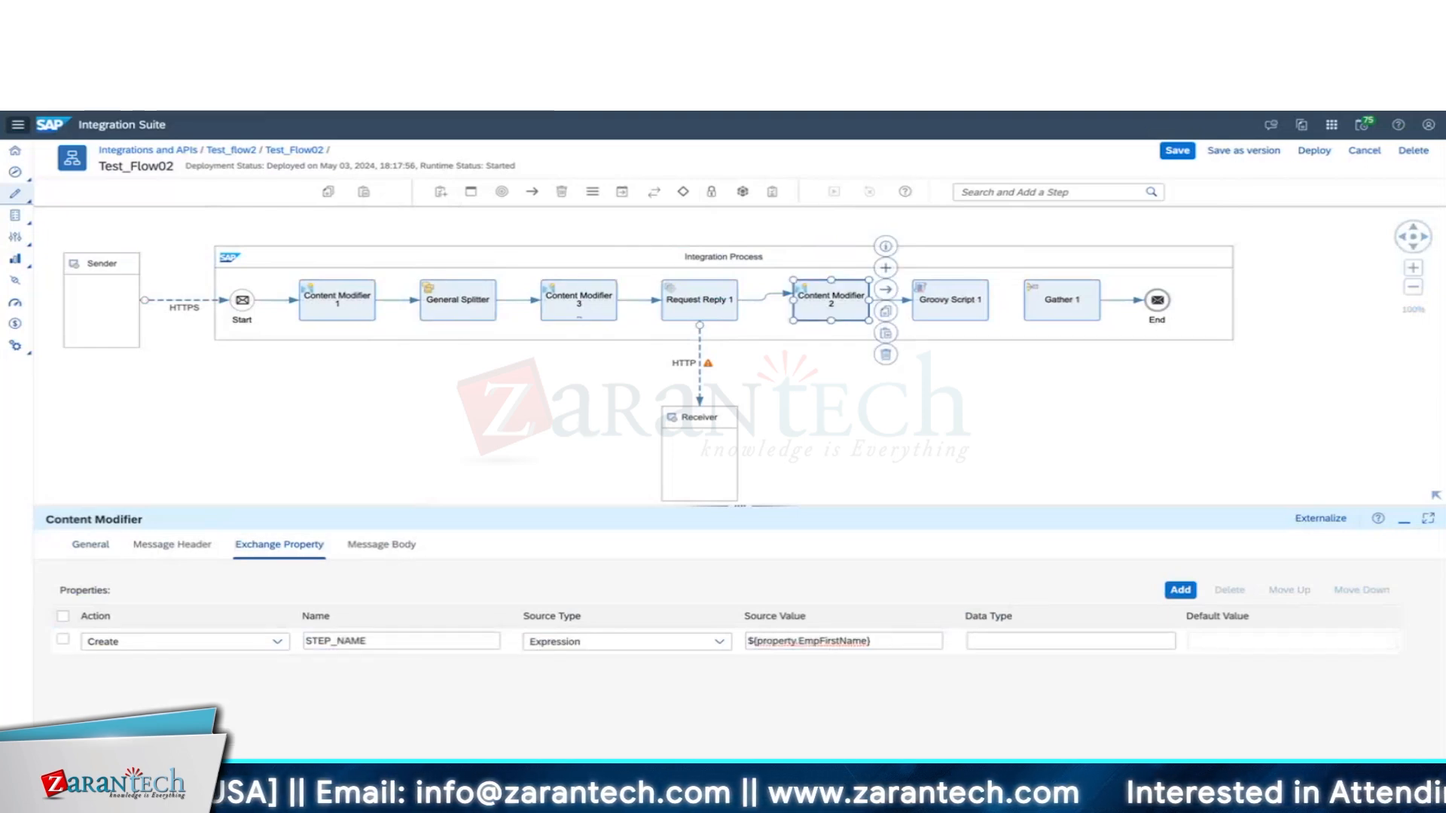
text(${property.EmpLastName})
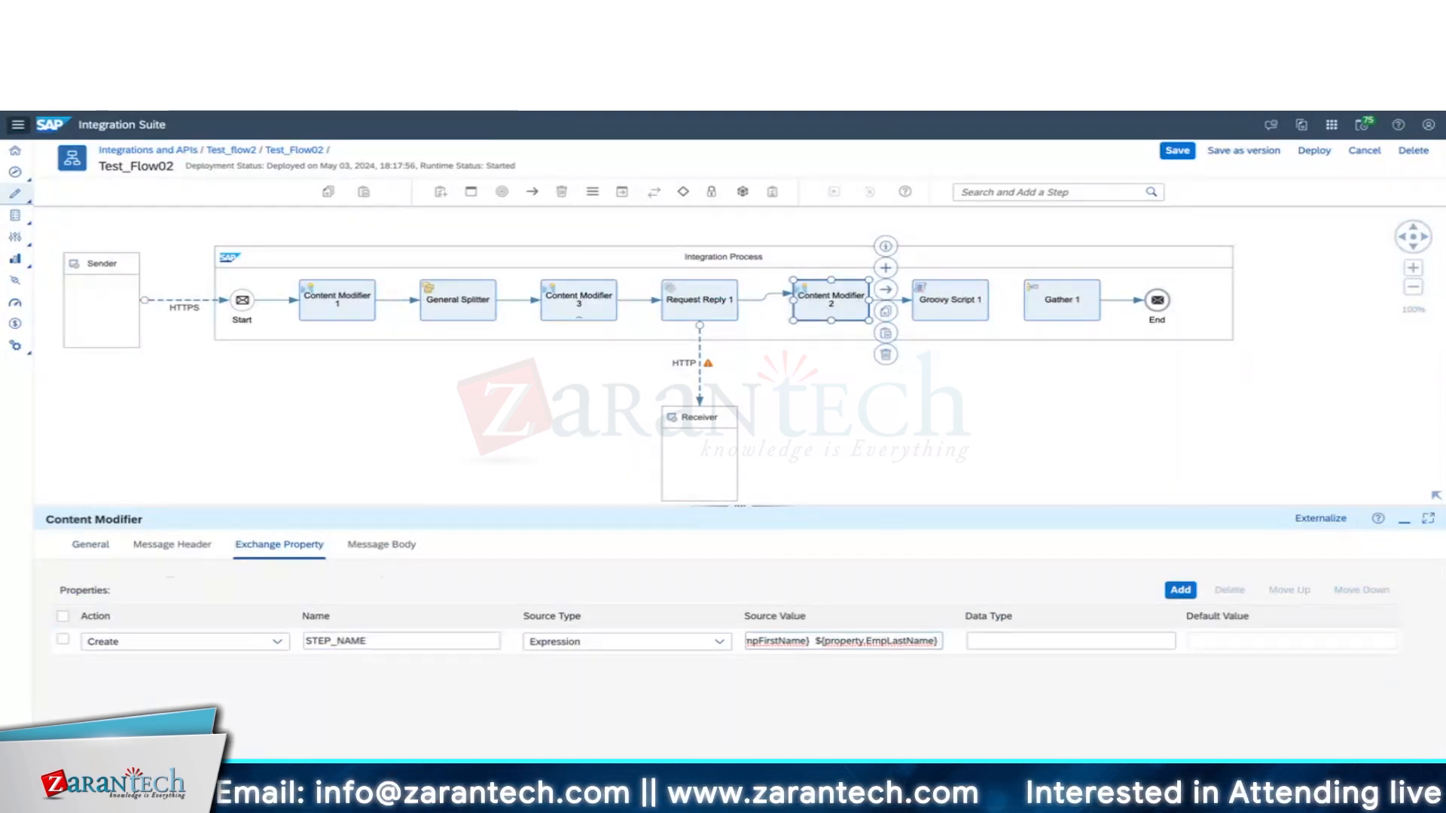
text(Details)
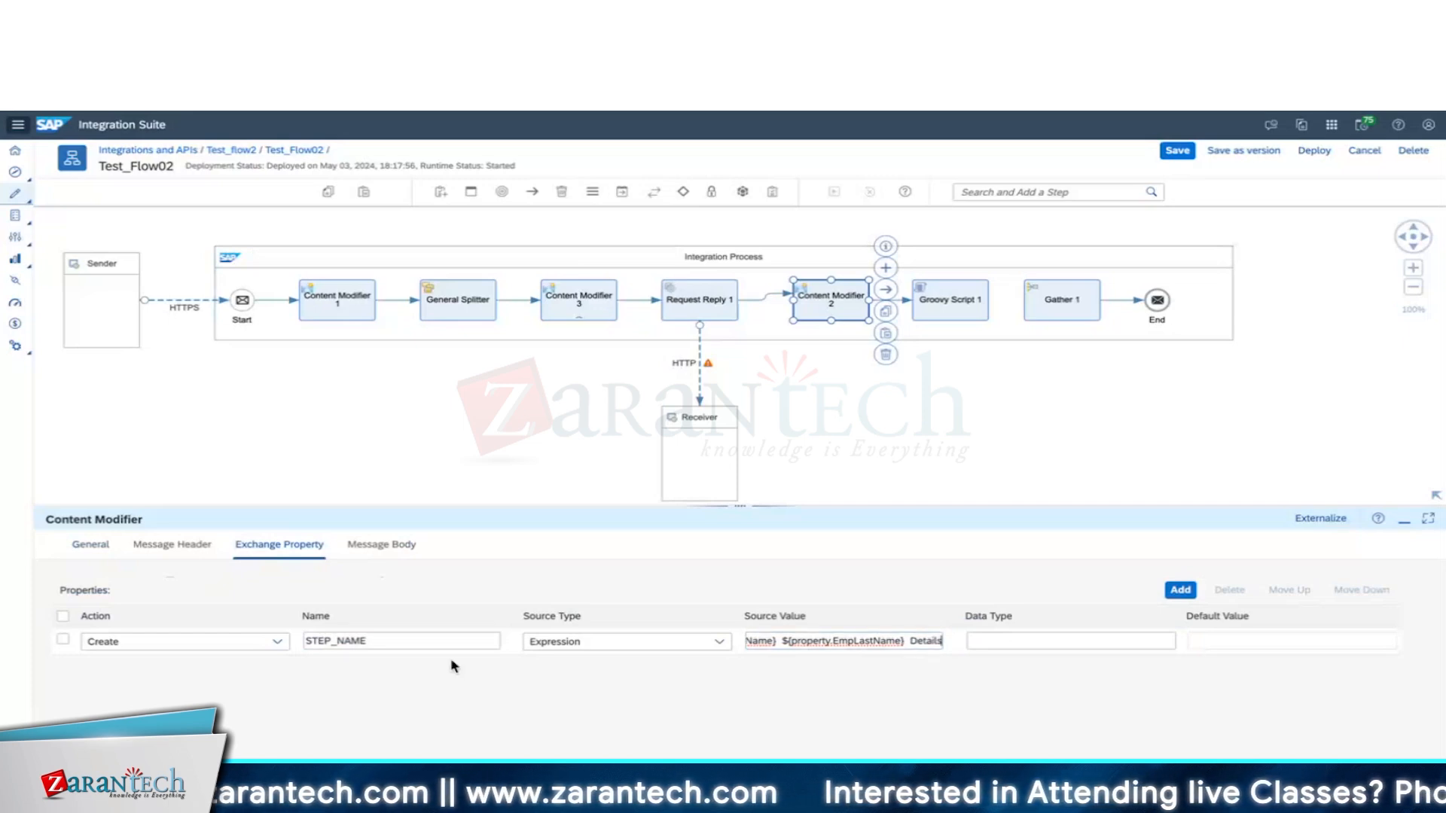
click(335, 301)
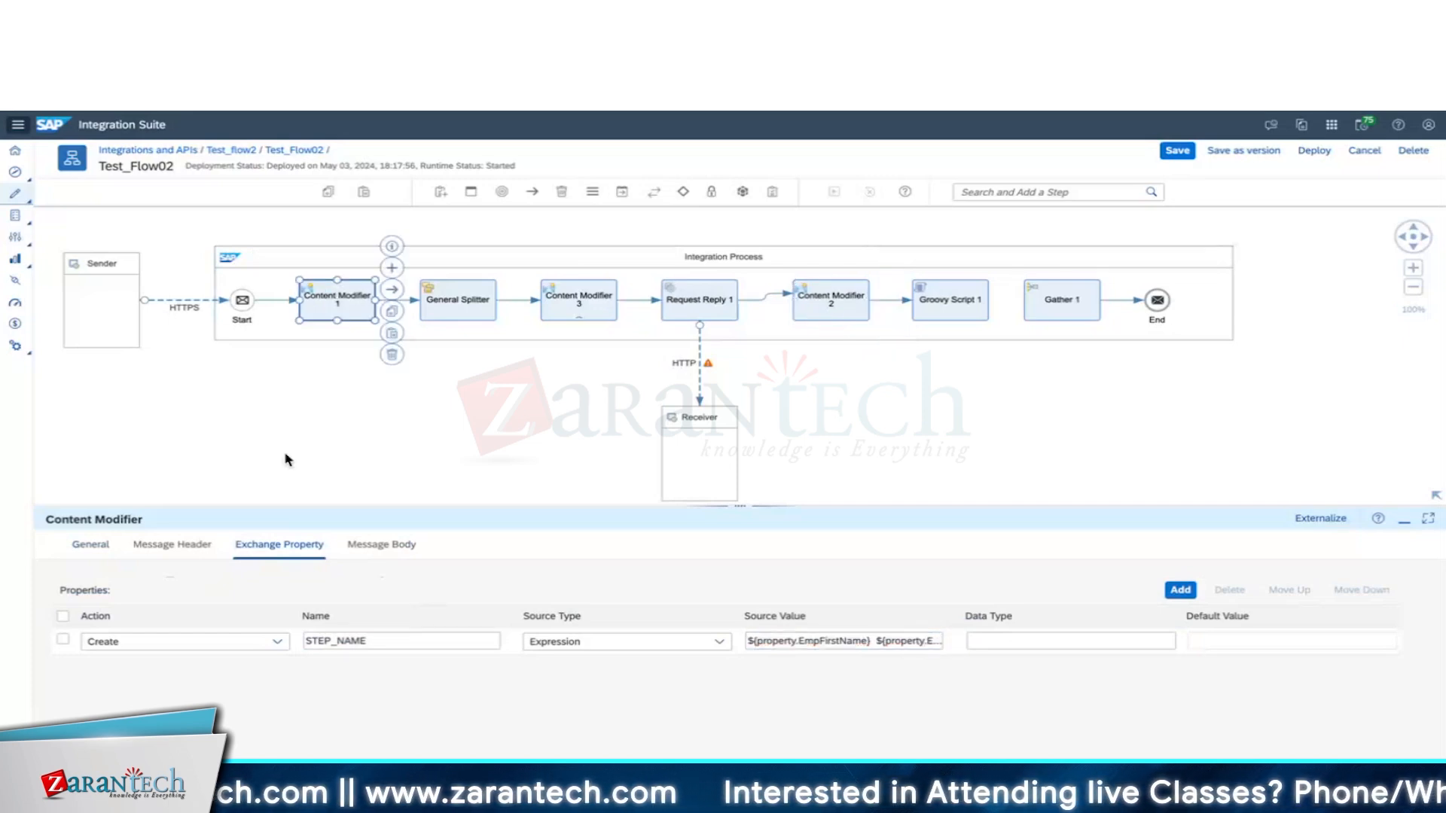
Check Content Modifier 1's ENABLE_PAYLOAD_LOGGING exchange property value N without changing it.
click(279, 546)
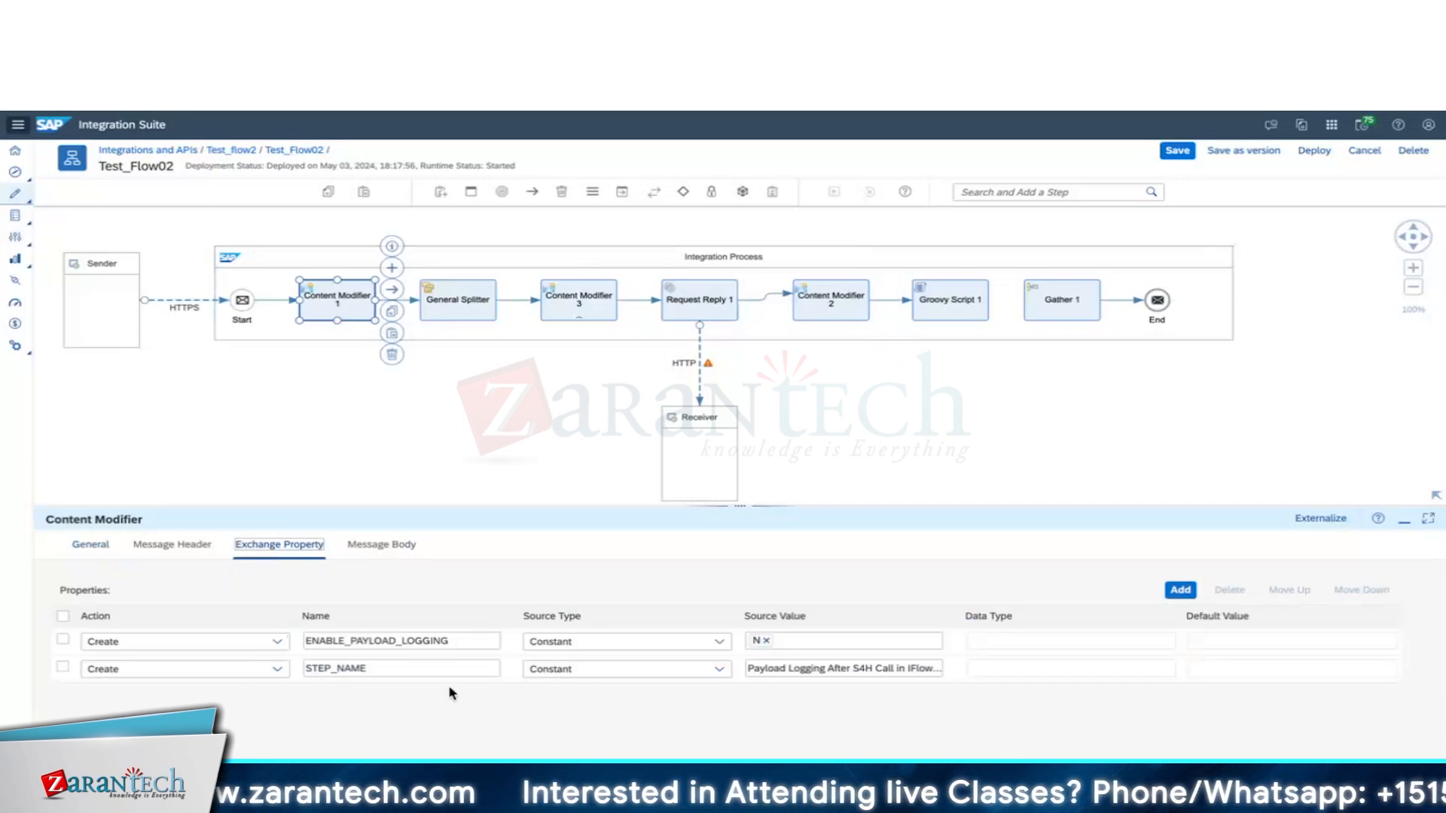
click(763, 646)
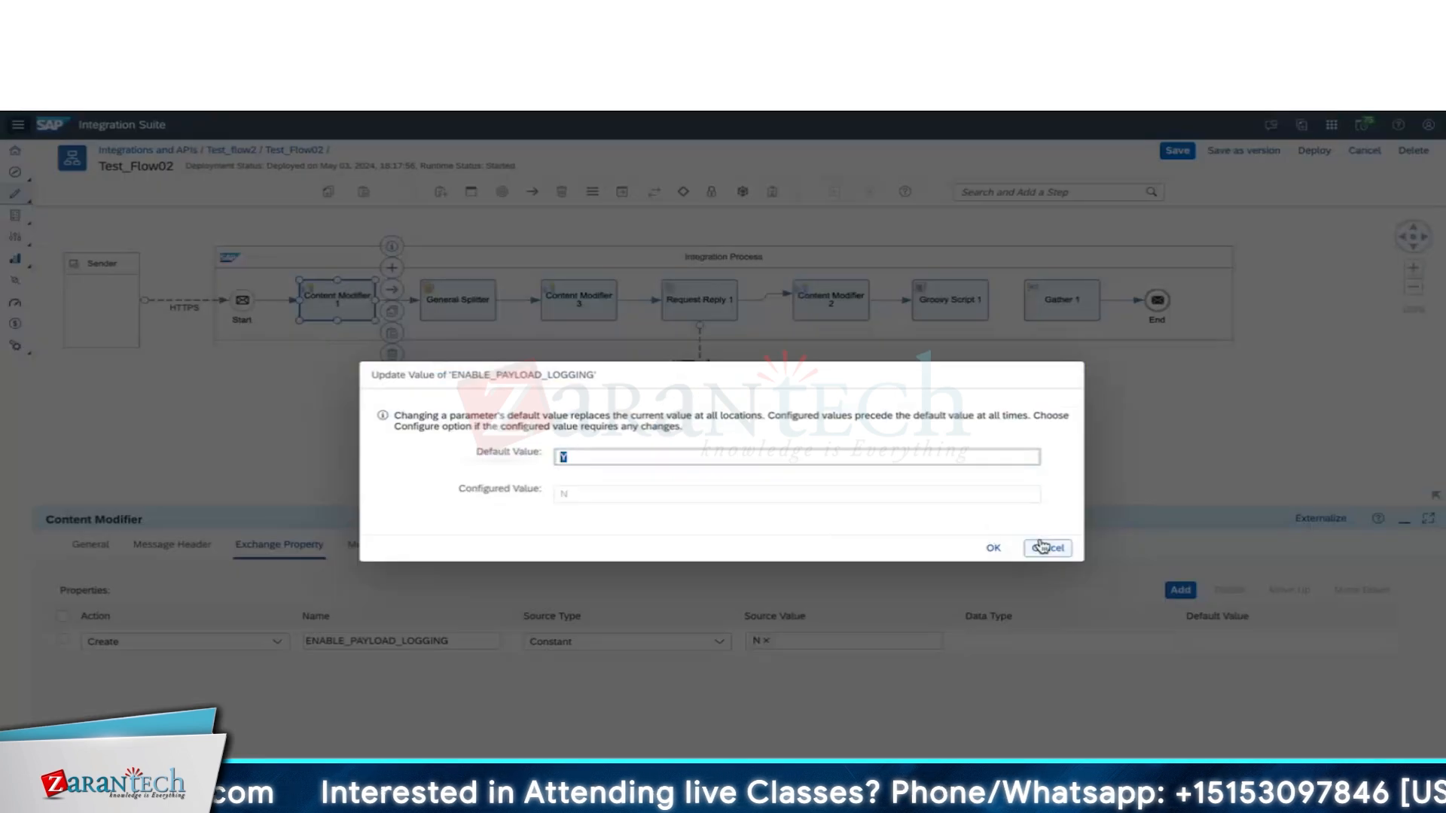
click(1043, 545)
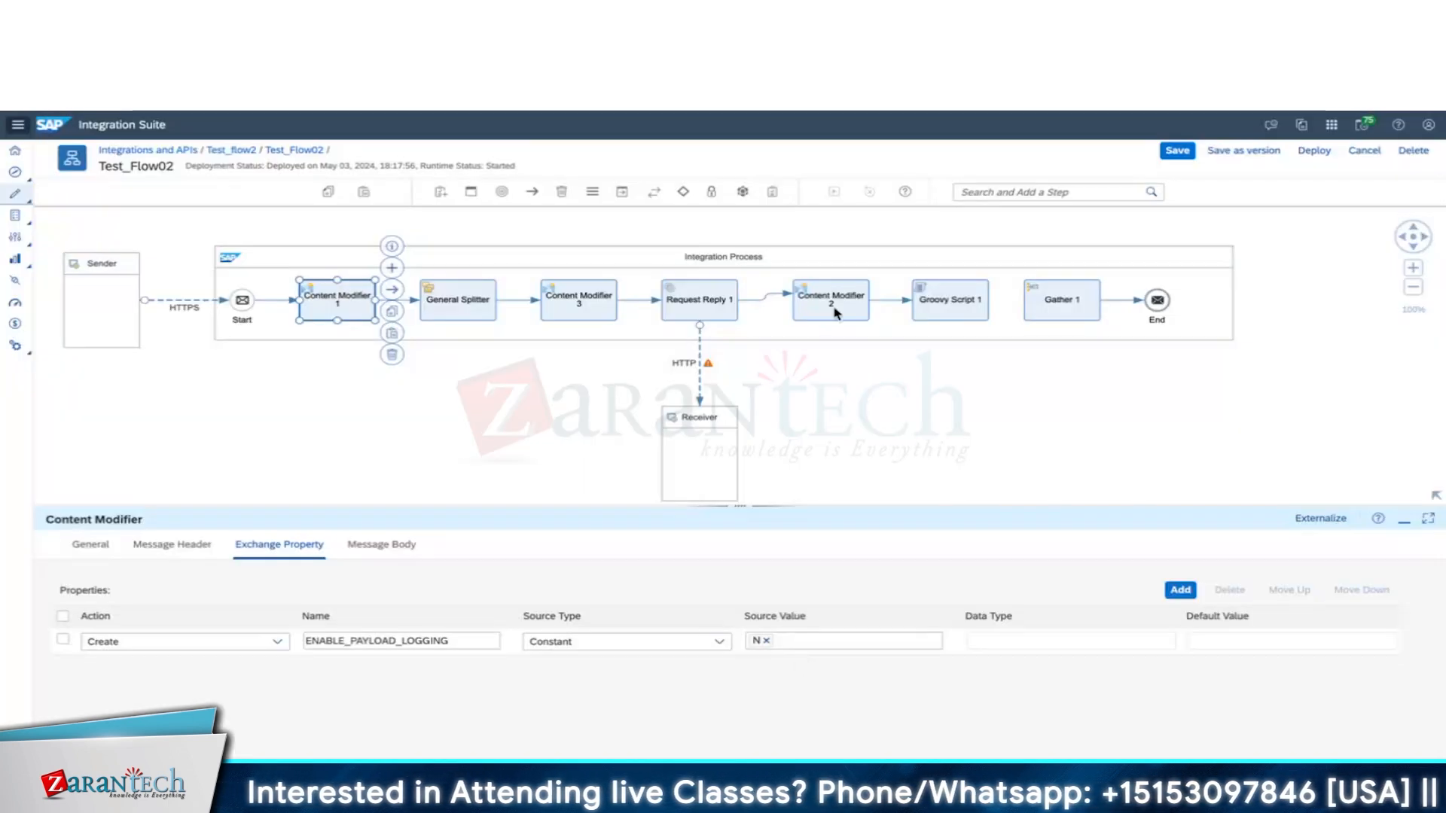
Reselect Content Modifier 2 on the canvas to show its properties.
click(833, 307)
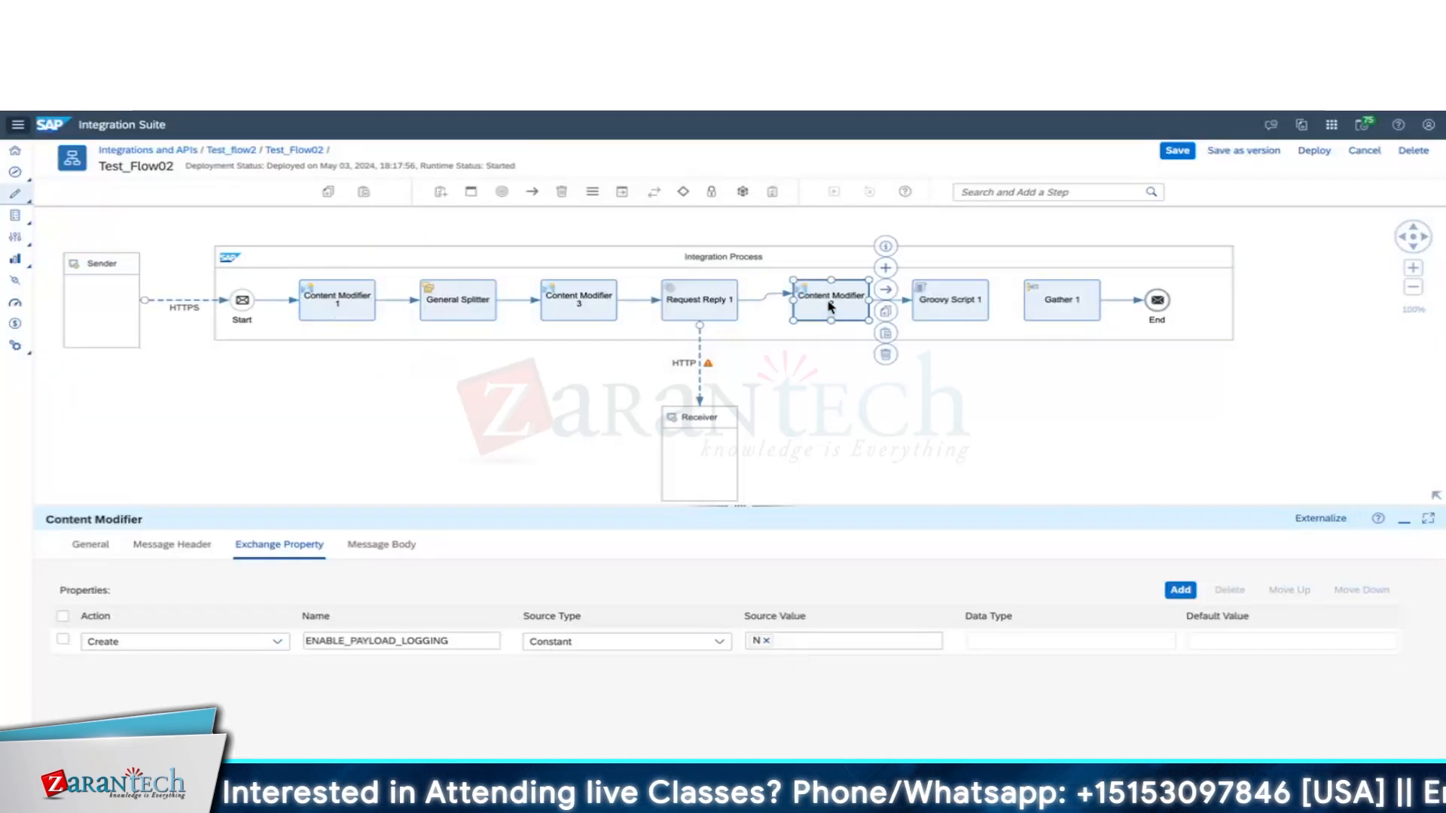
click(955, 303)
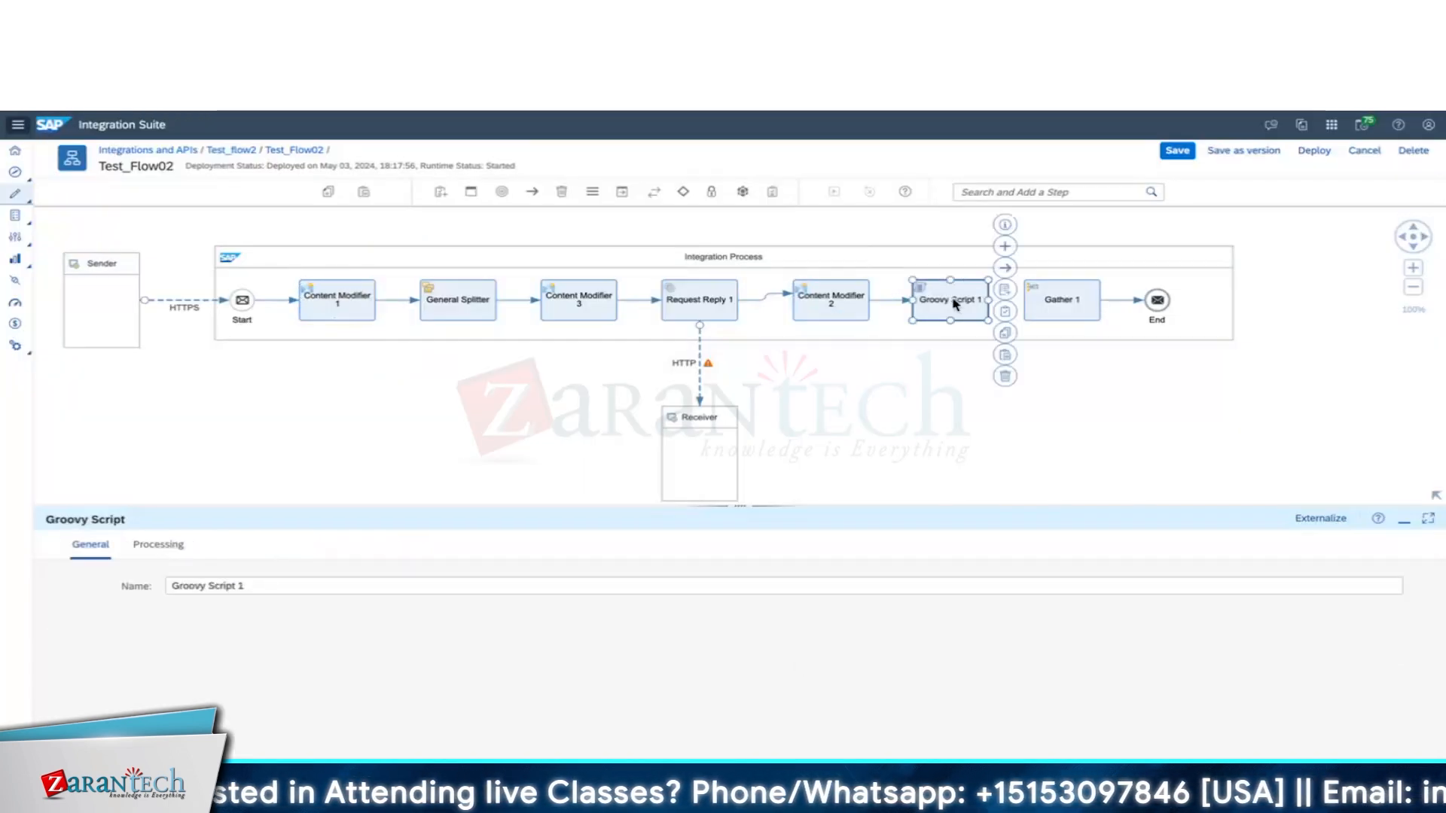
click(828, 300)
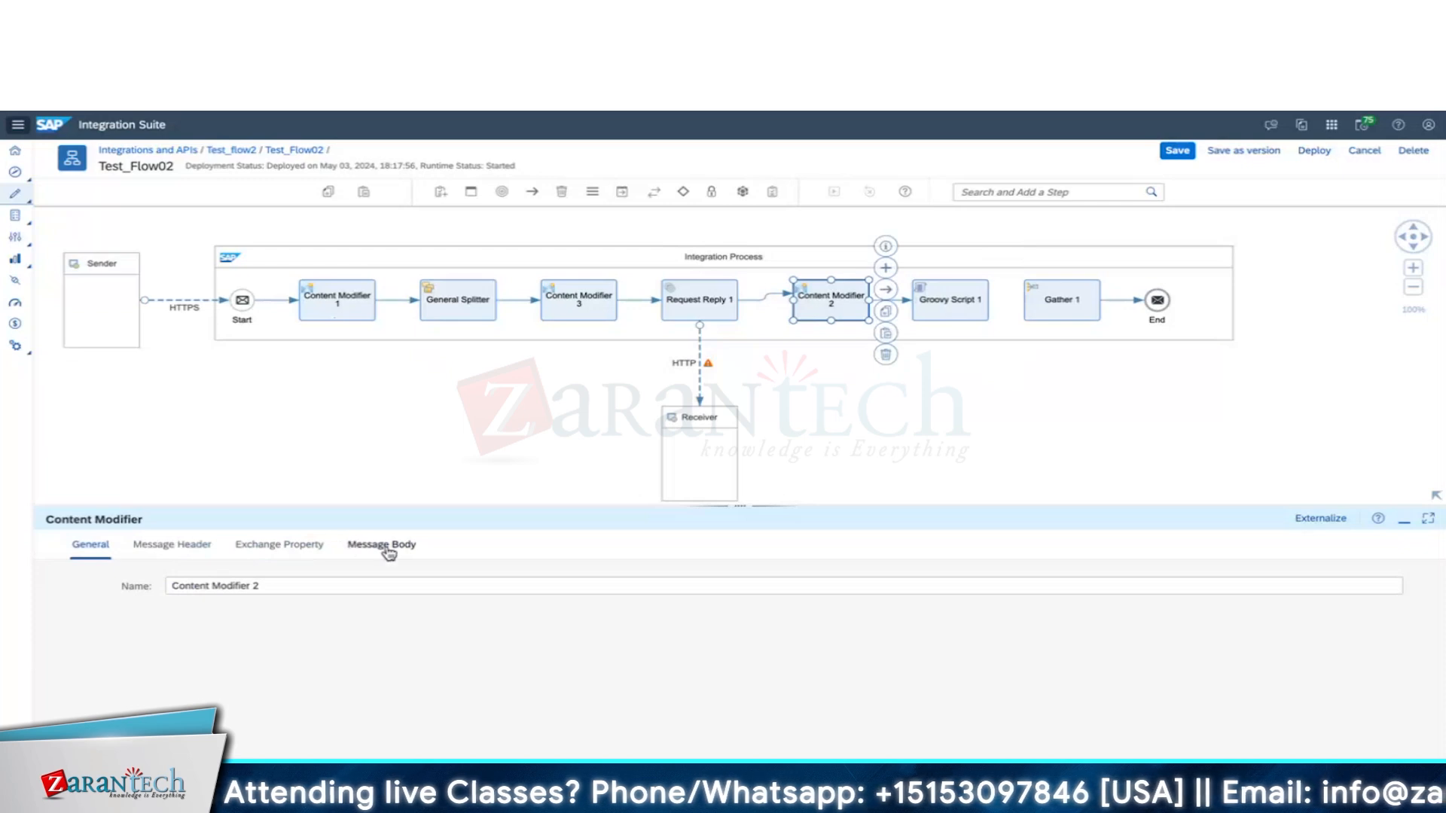
Write Content Modifier 2's body as <EmpData><Name>${property.EmpFirstName} ${property.EmpLastName}</Name><EmpID>${property.EmpID}</EmpID></EmpData>.
click(386, 545)
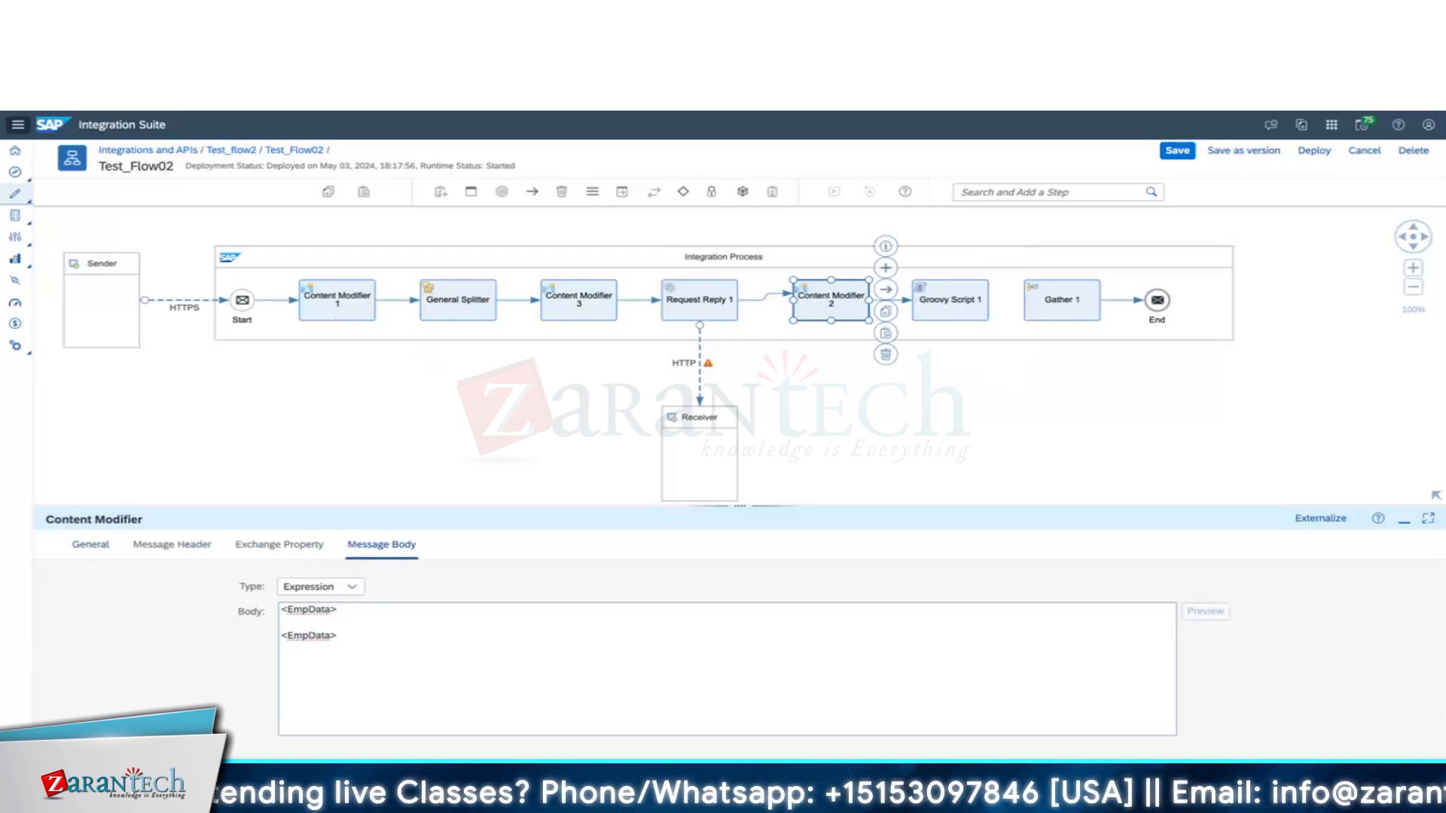
click(286, 635)
text(/)
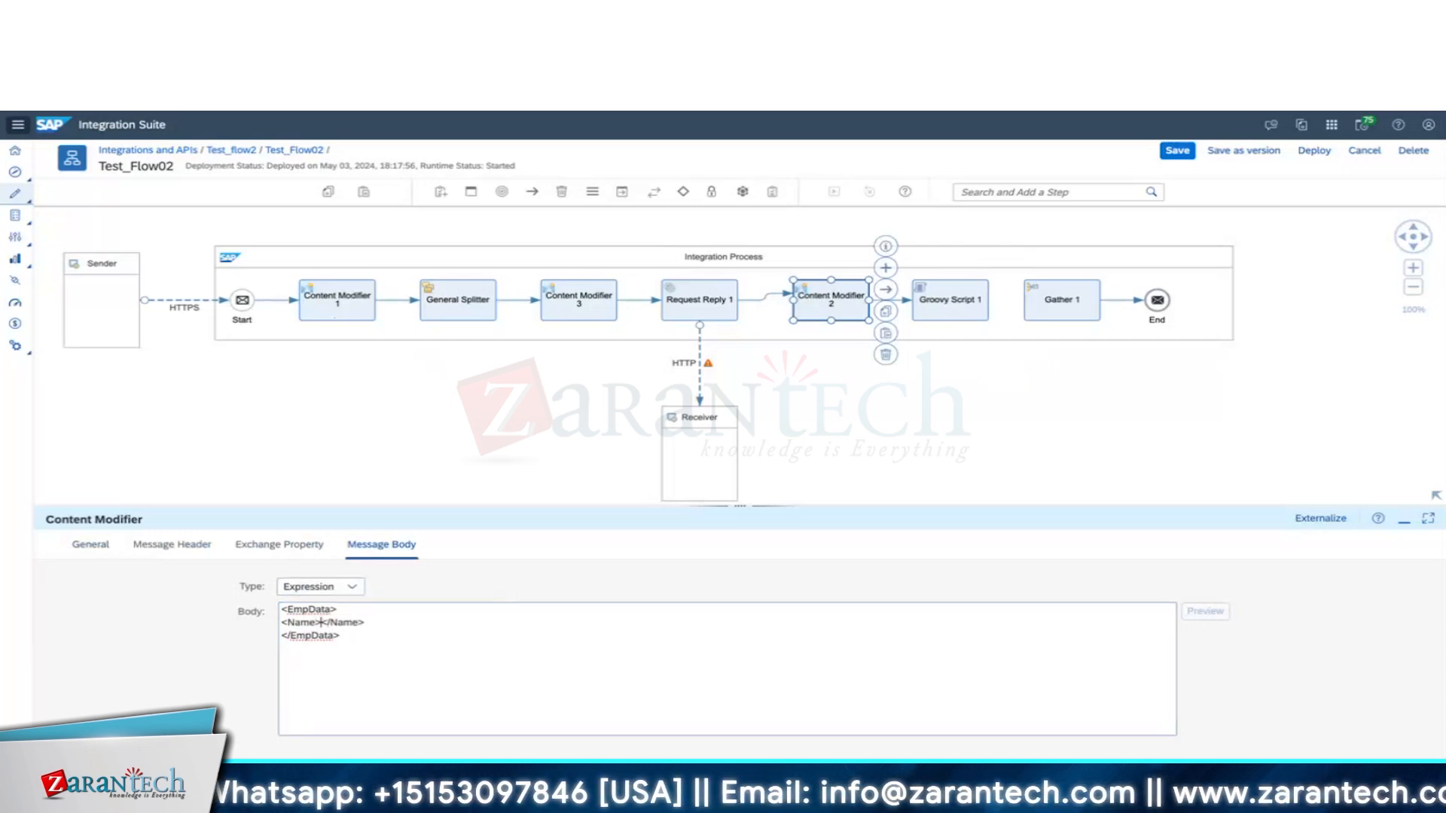
text($)
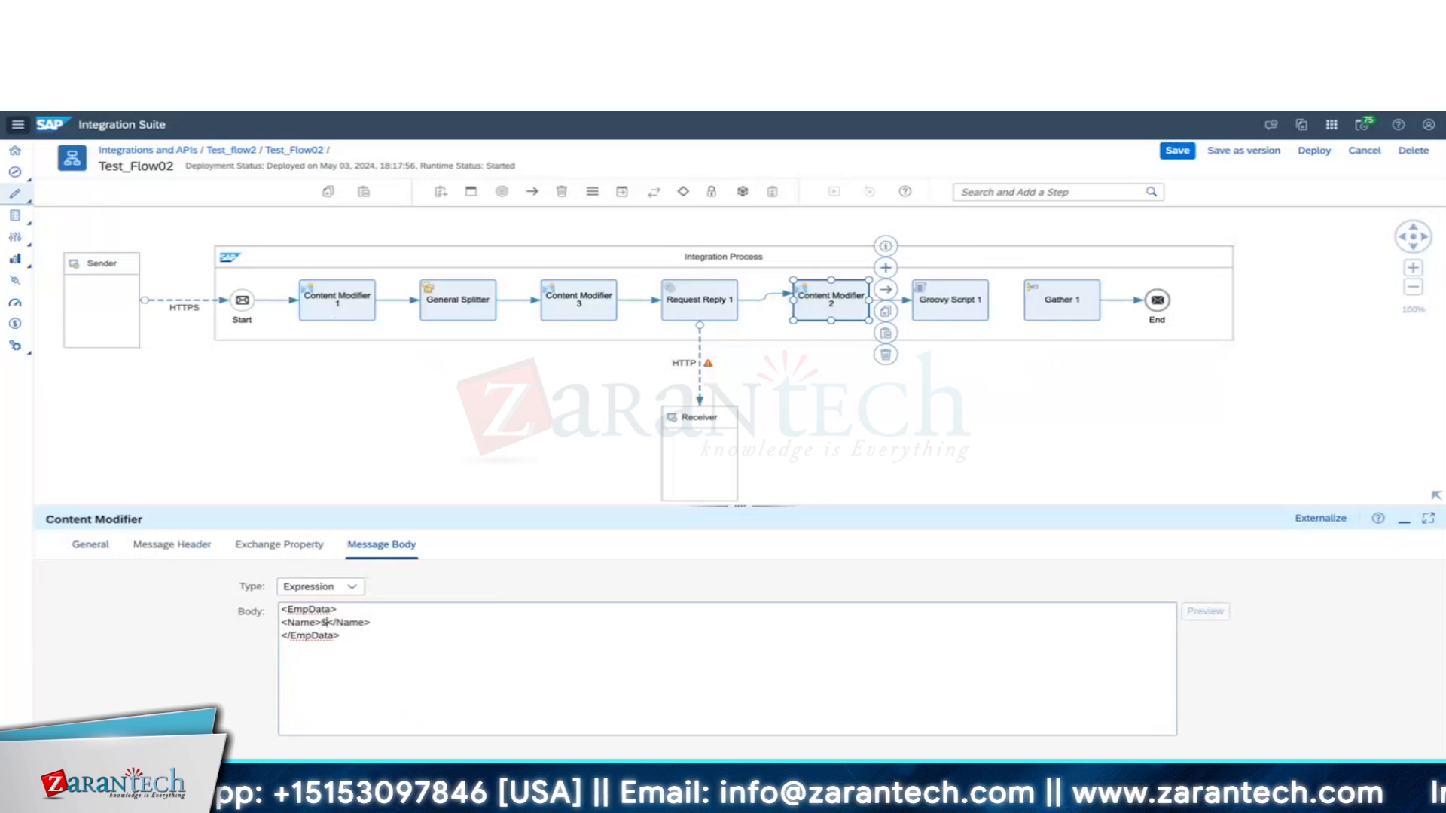
text({property.EmpFirstName})
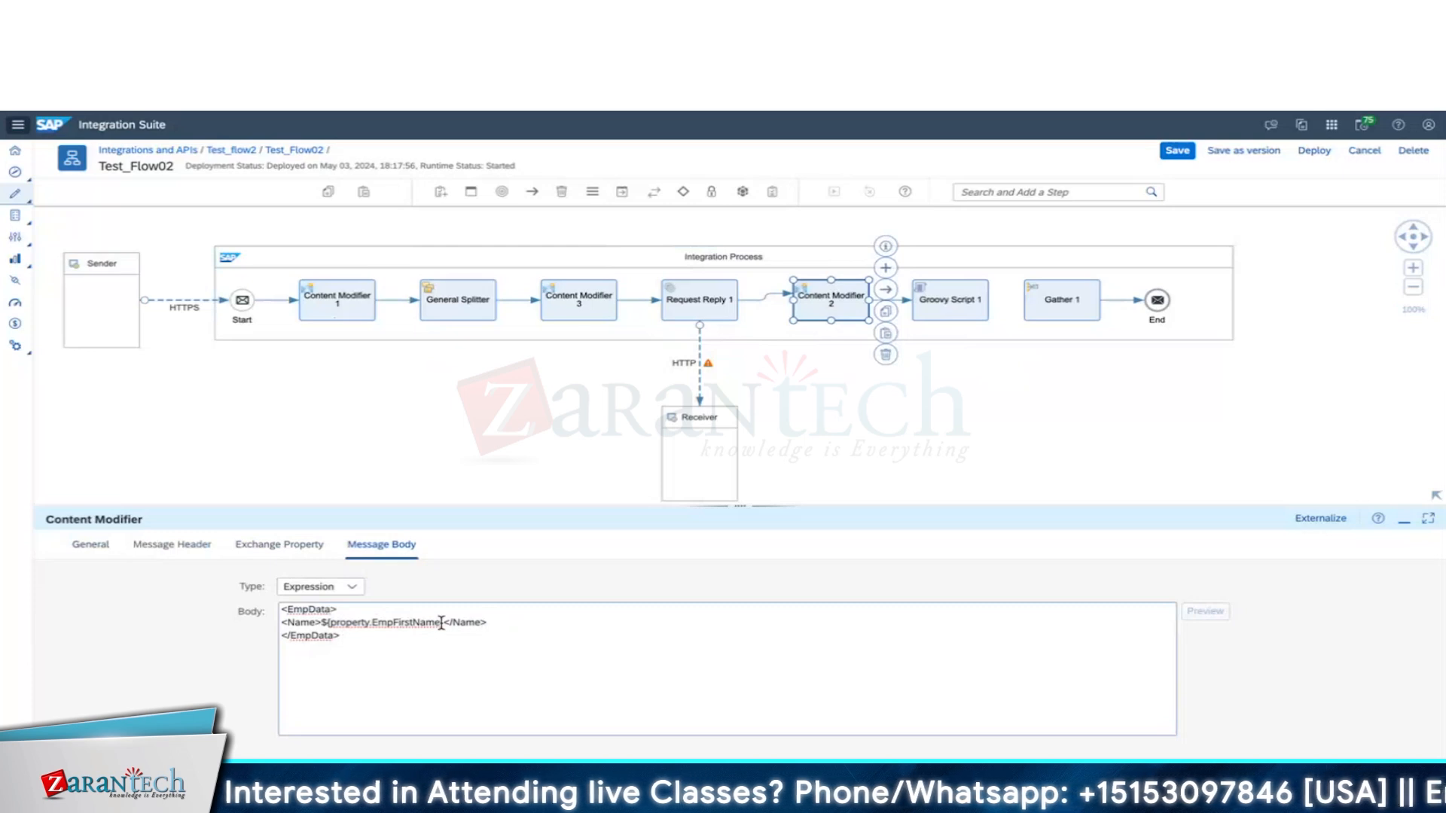
text(${property.EmpLastName})
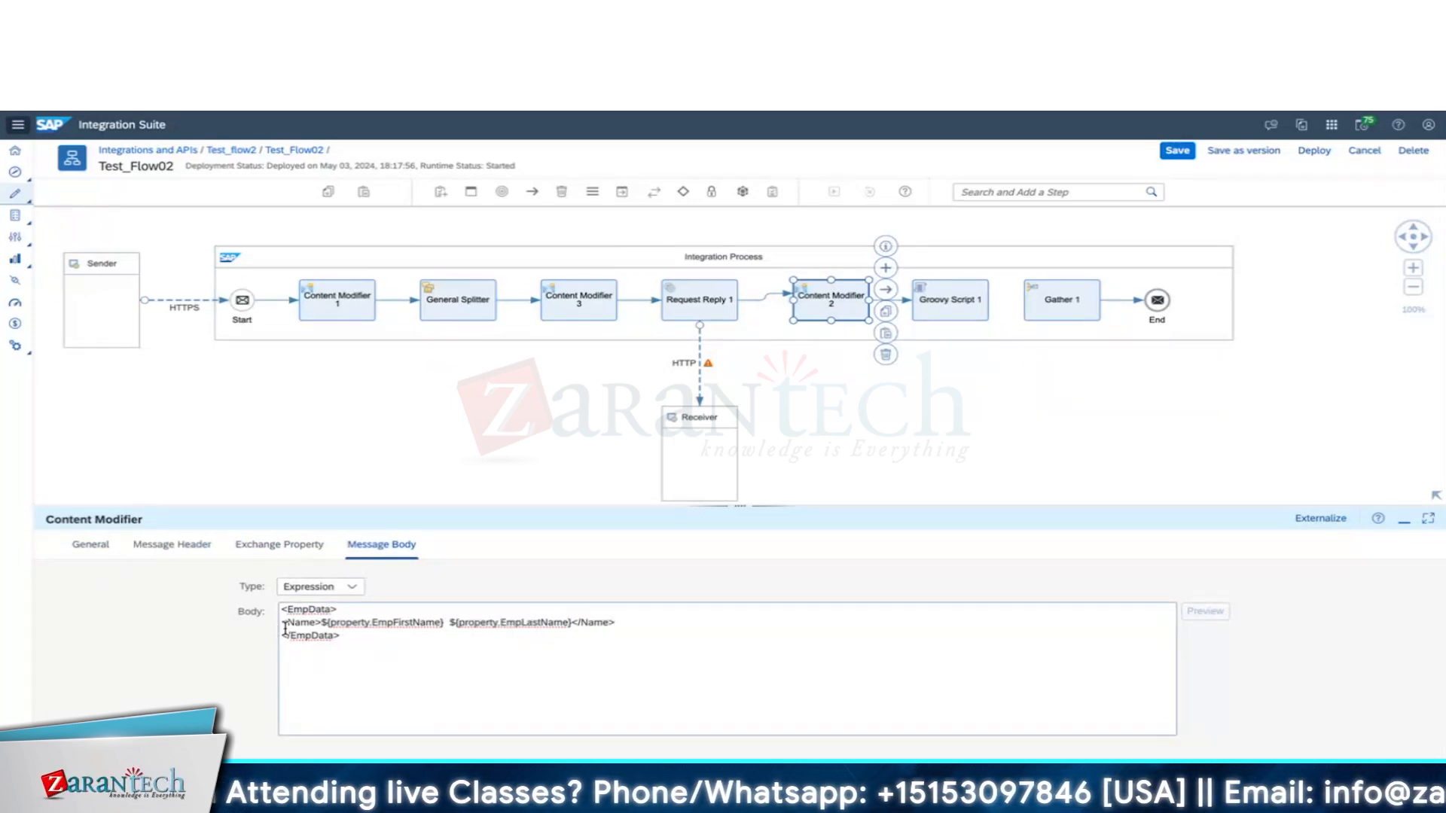
triple_click(285, 627)
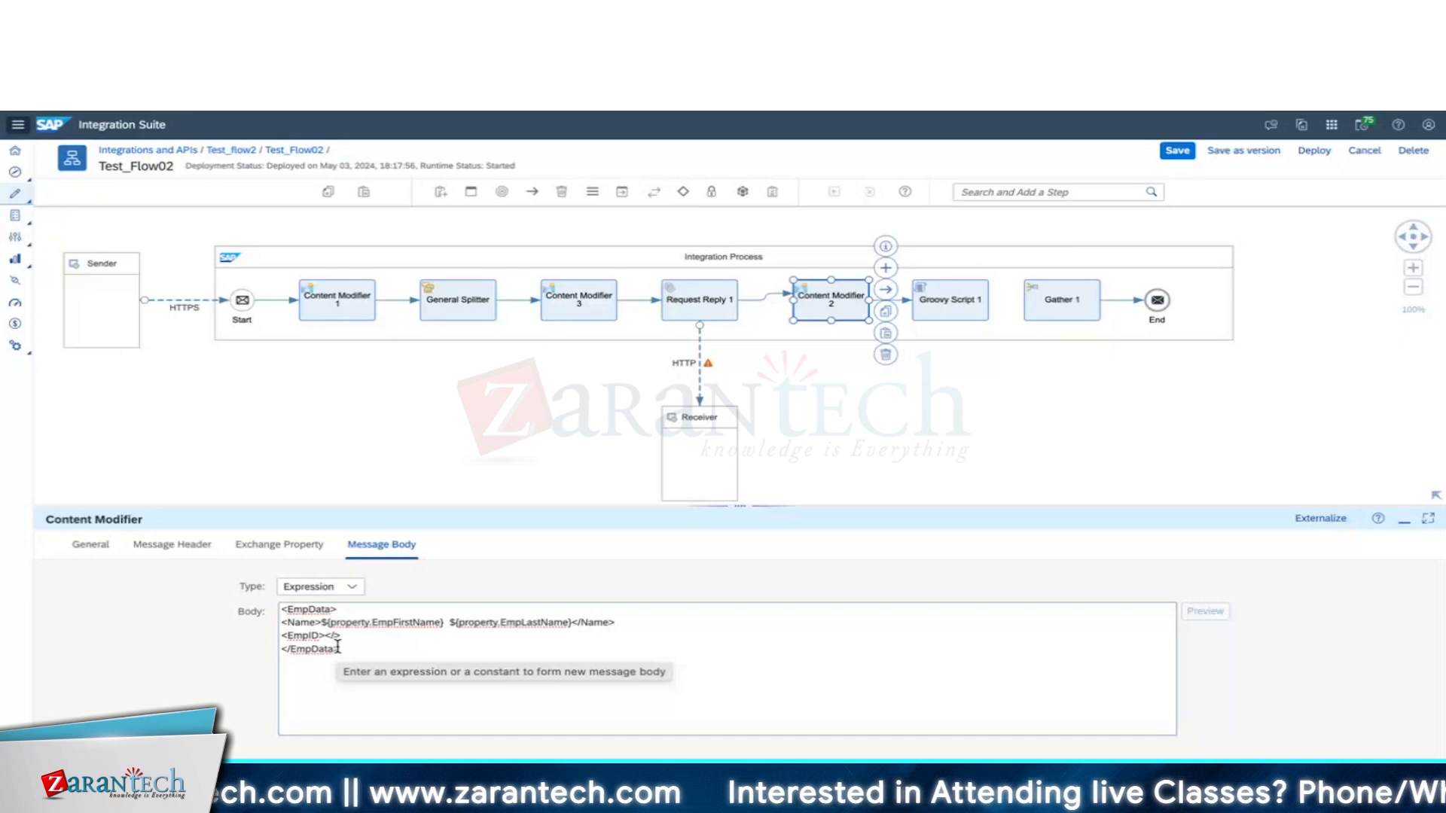
text(<EmpID>)
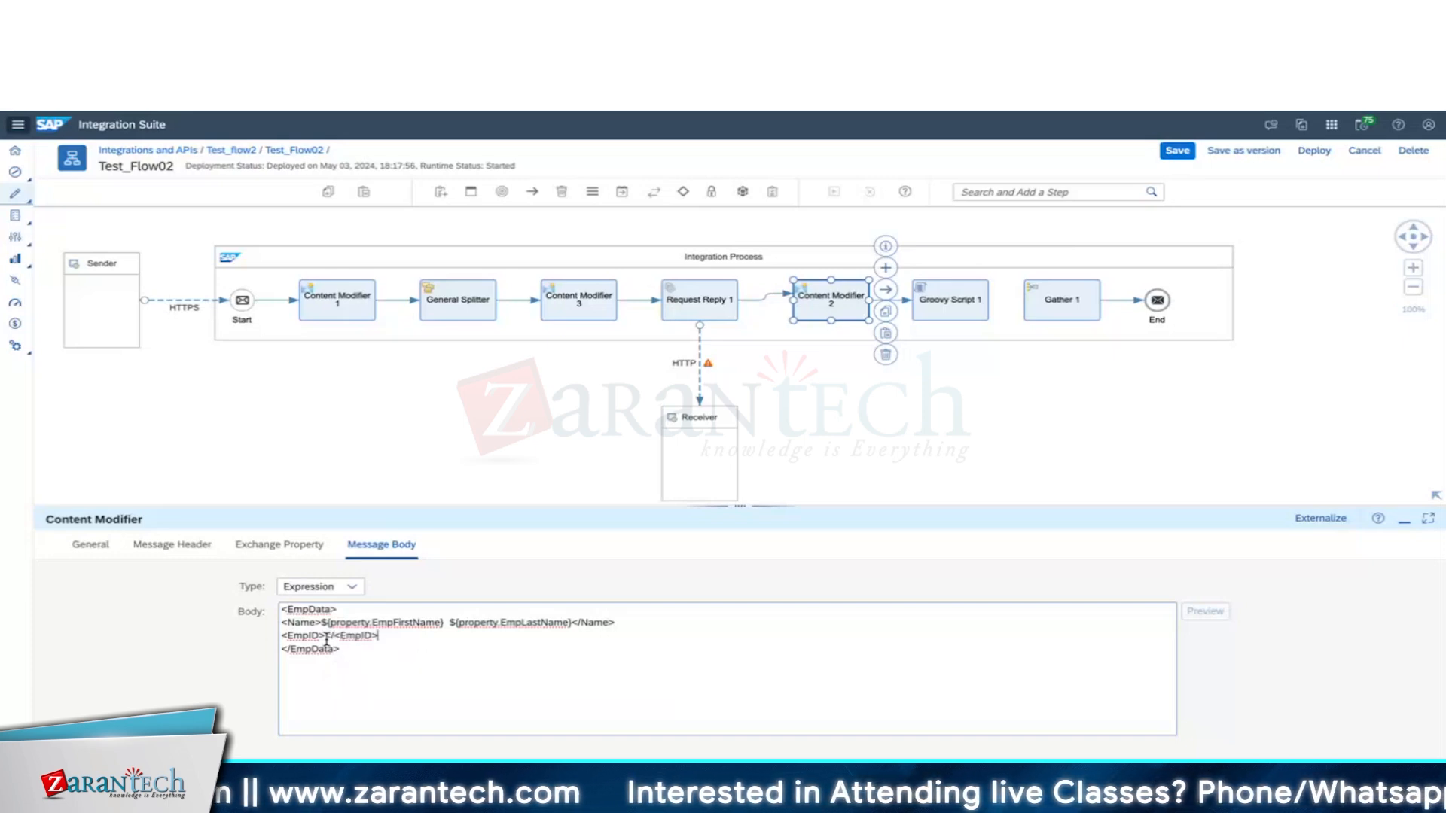
click(447, 625)
key(BackSpace)
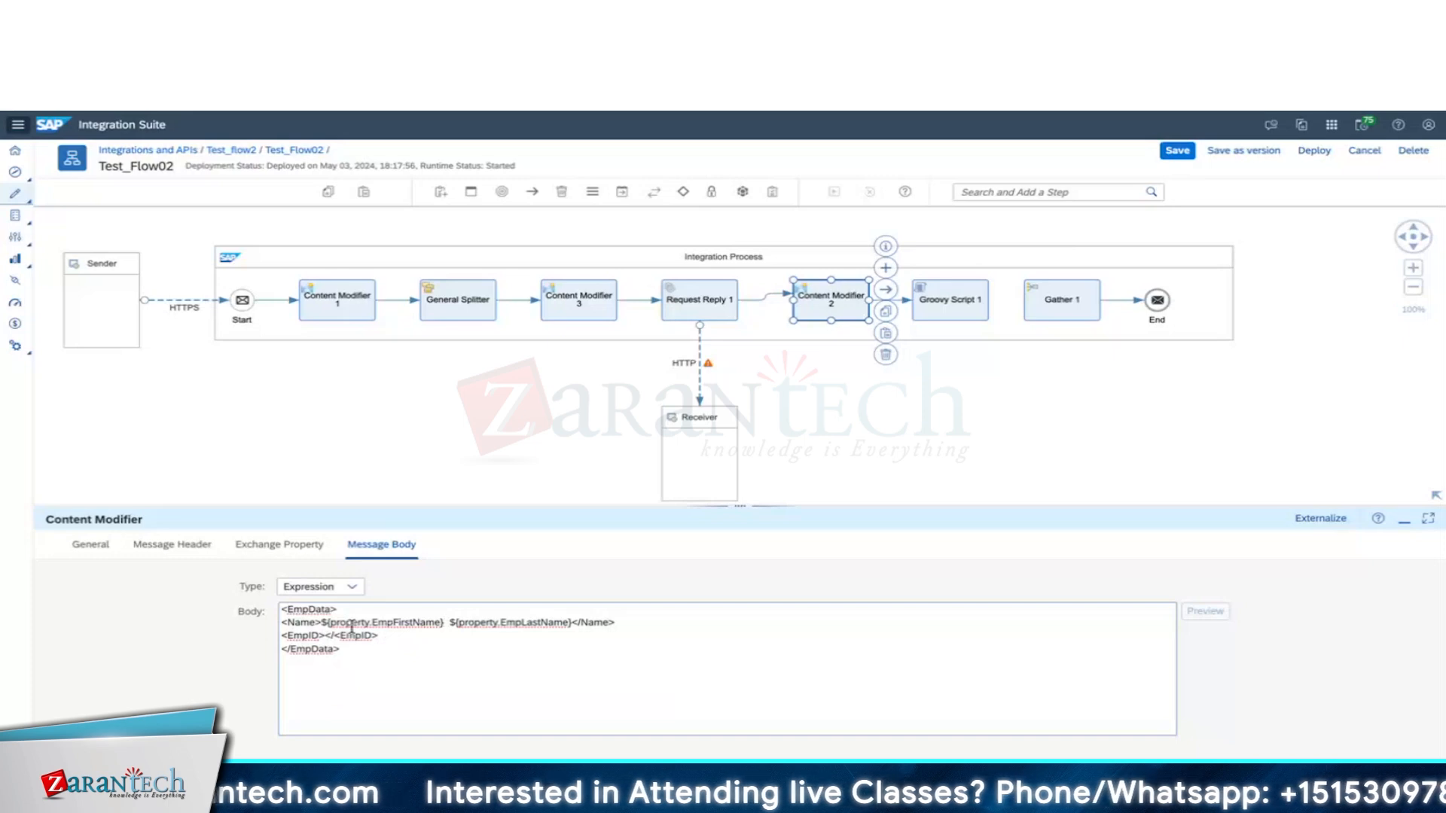
click(325, 636)
text(${property.EmpID})
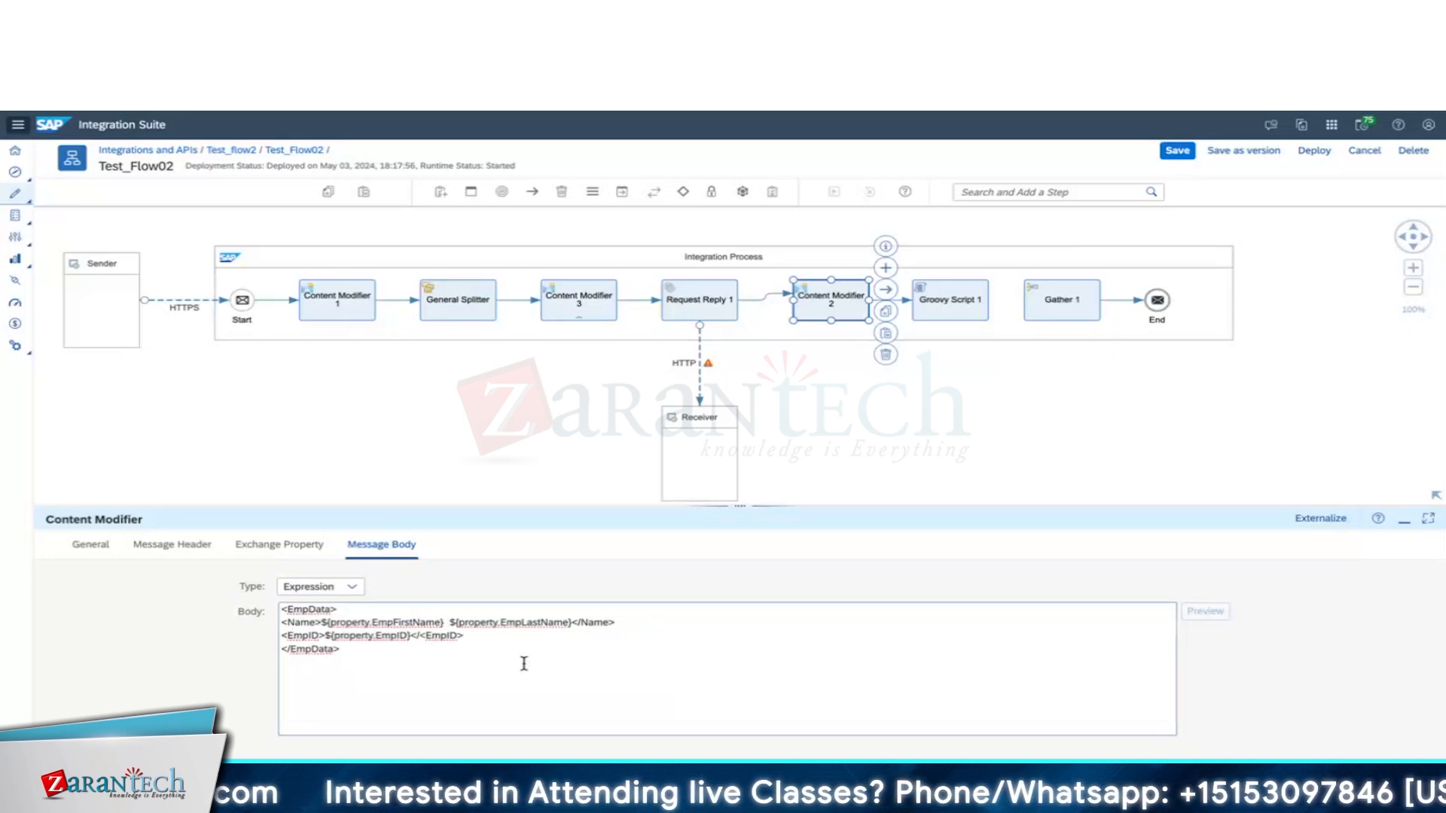
Connect Groovy Script 1 to Gather 1 and bring up Gather 1's settings.
click(978, 303)
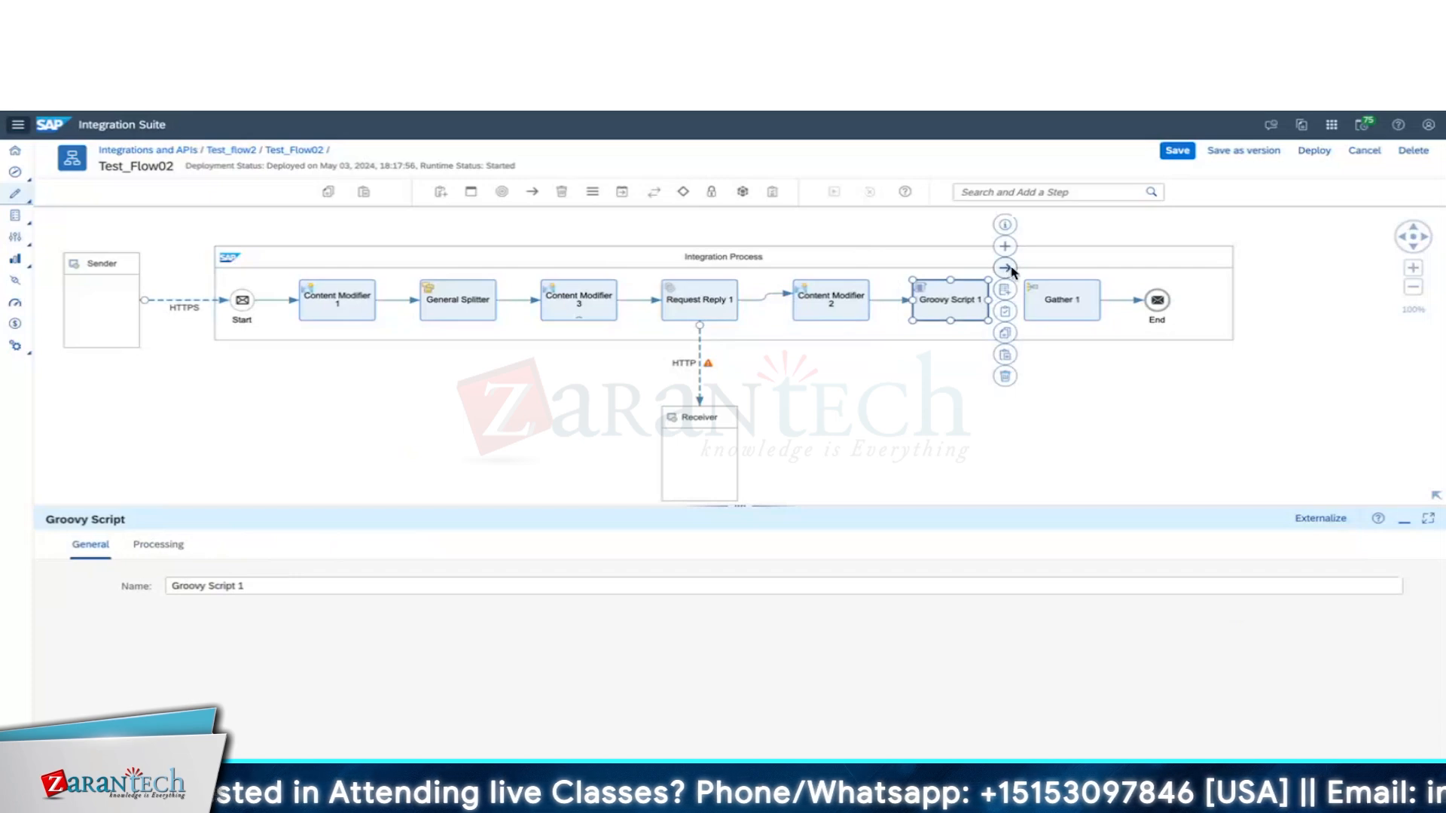
drag(1011, 271, 1063, 304)
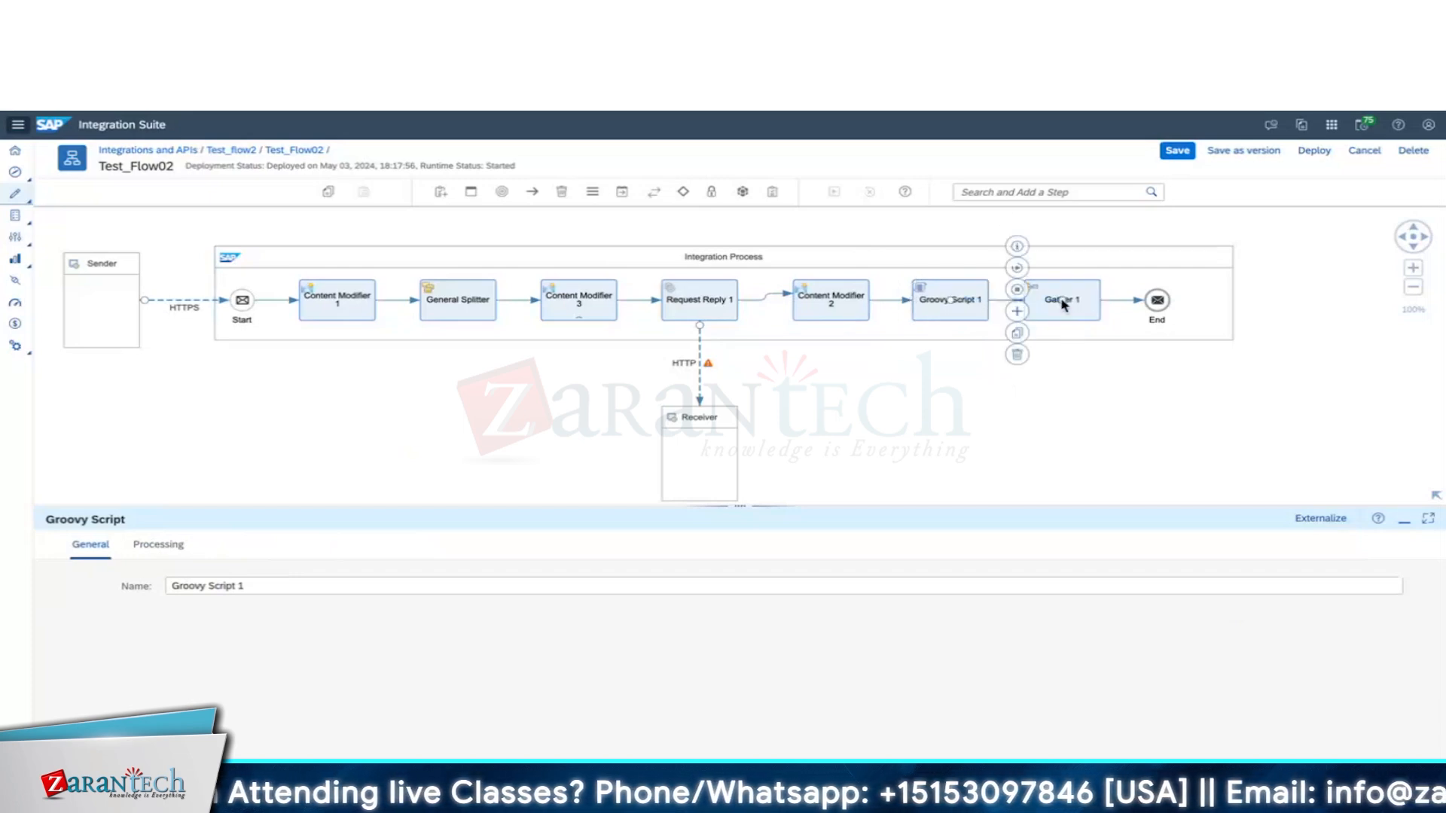
click(1070, 299)
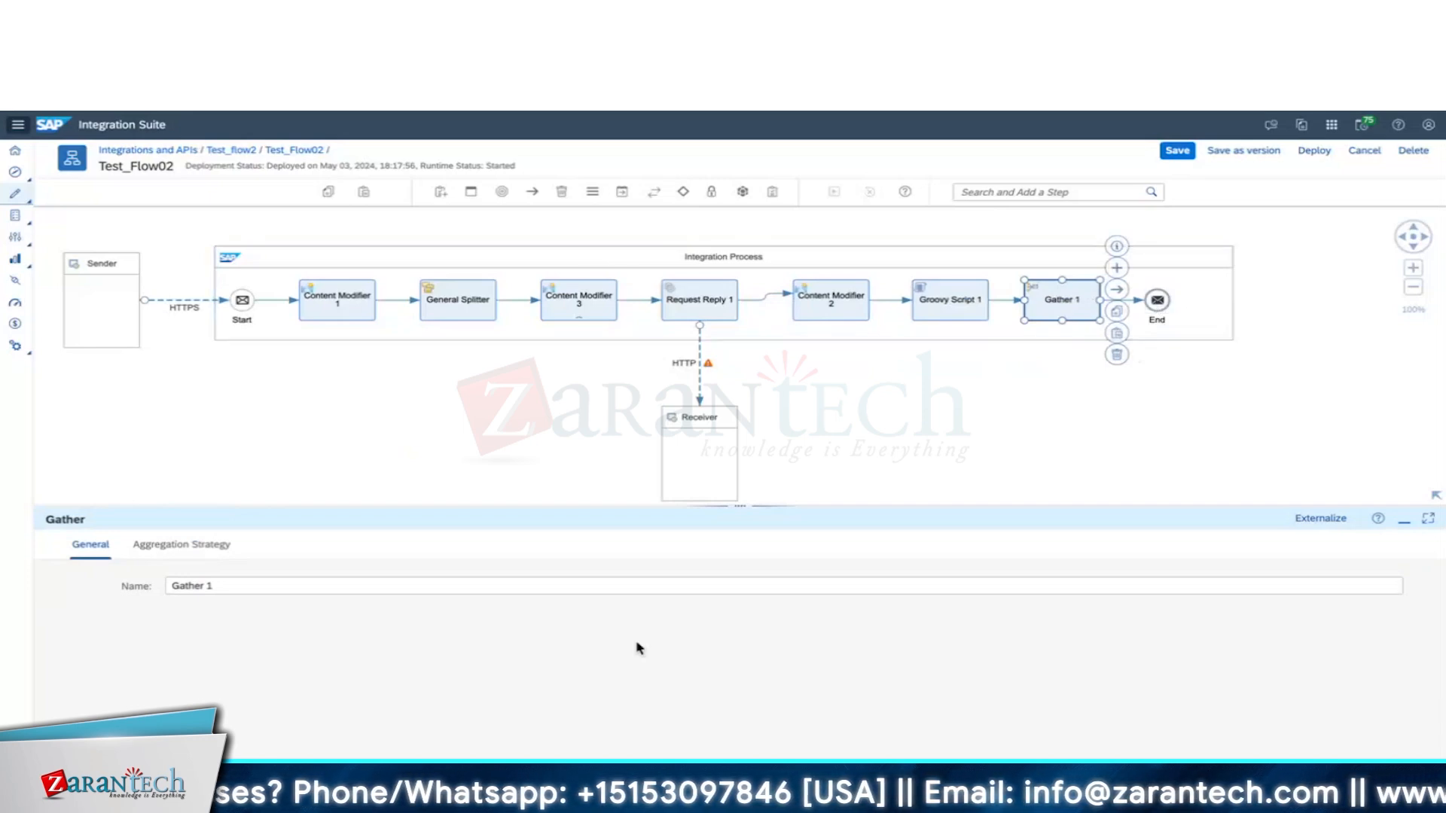
In Gather 1's Aggregation Strategy, choose XML (Same Format), trying Combine at XPath before Combine.
click(177, 549)
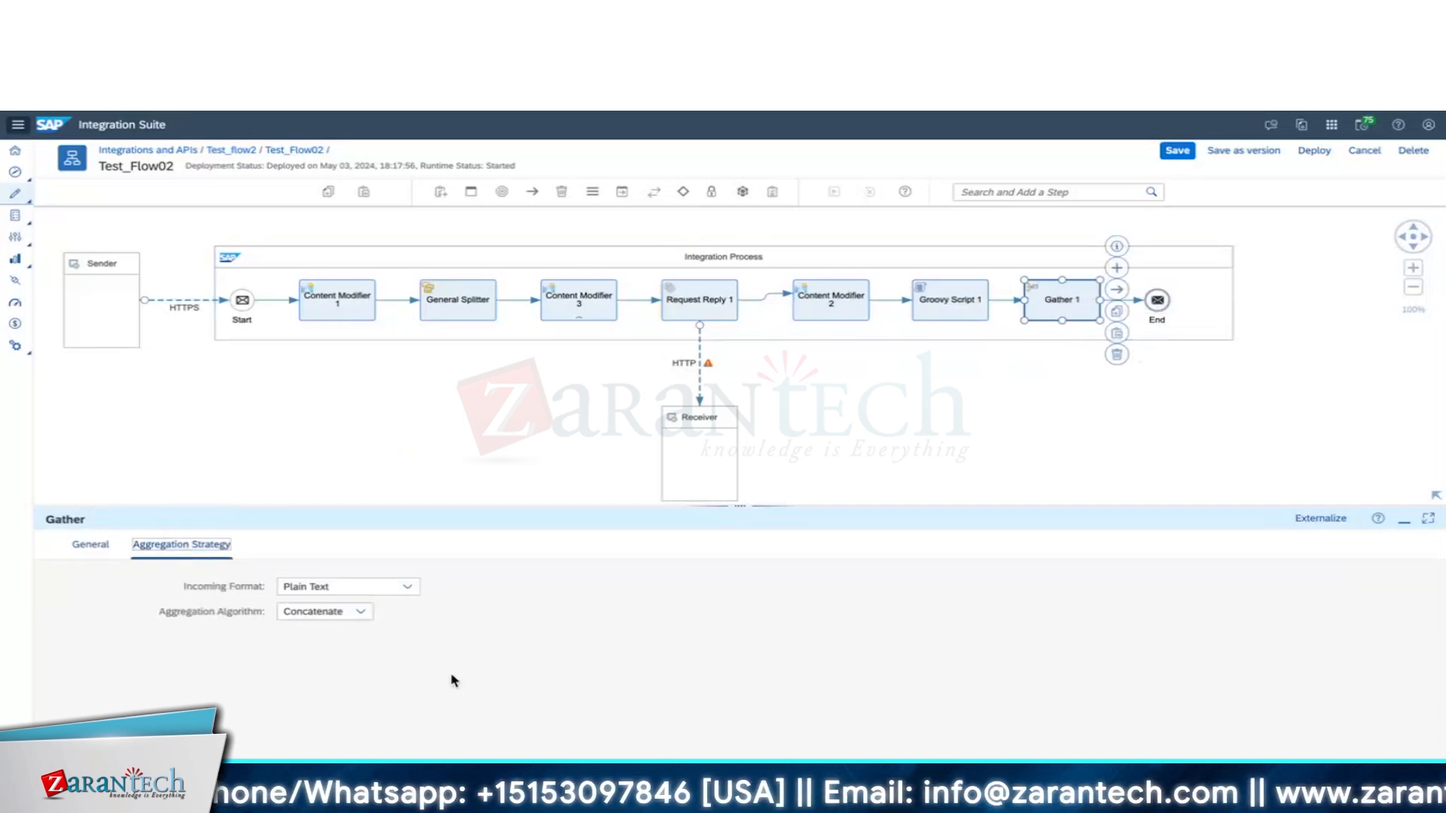
click(401, 592)
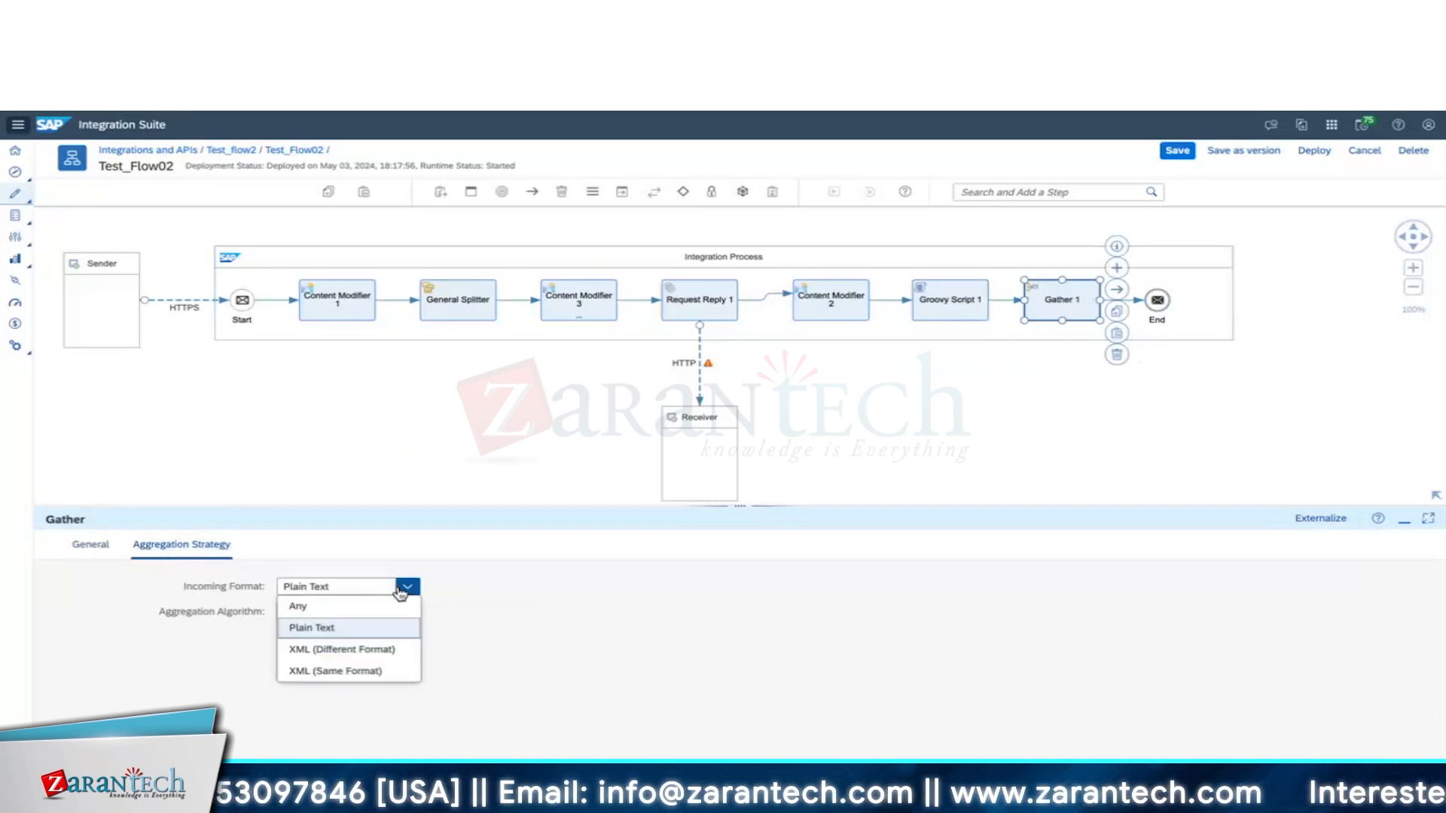
click(369, 673)
click(361, 612)
click(366, 672)
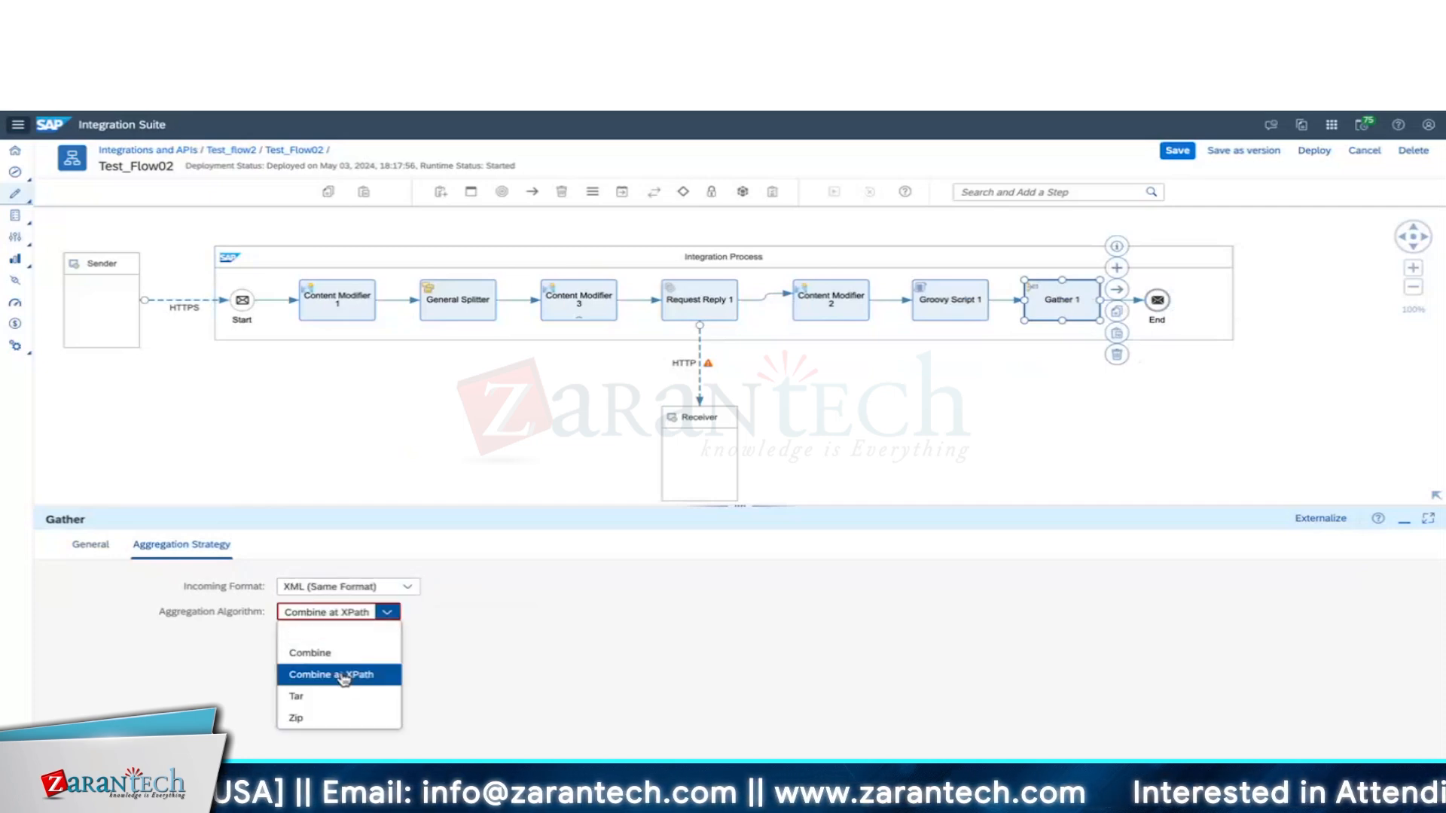
click(369, 611)
click(366, 628)
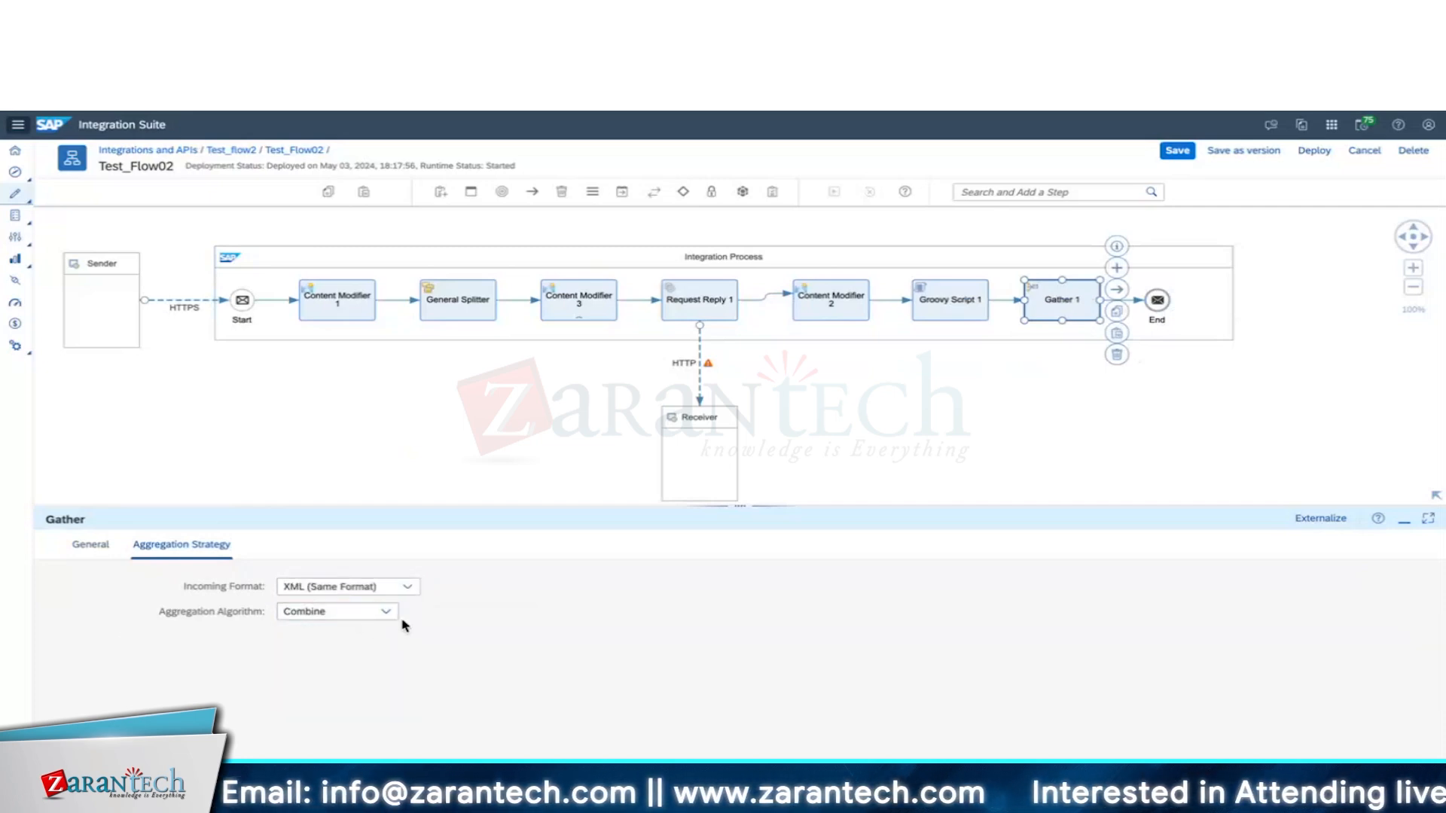
click(386, 612)
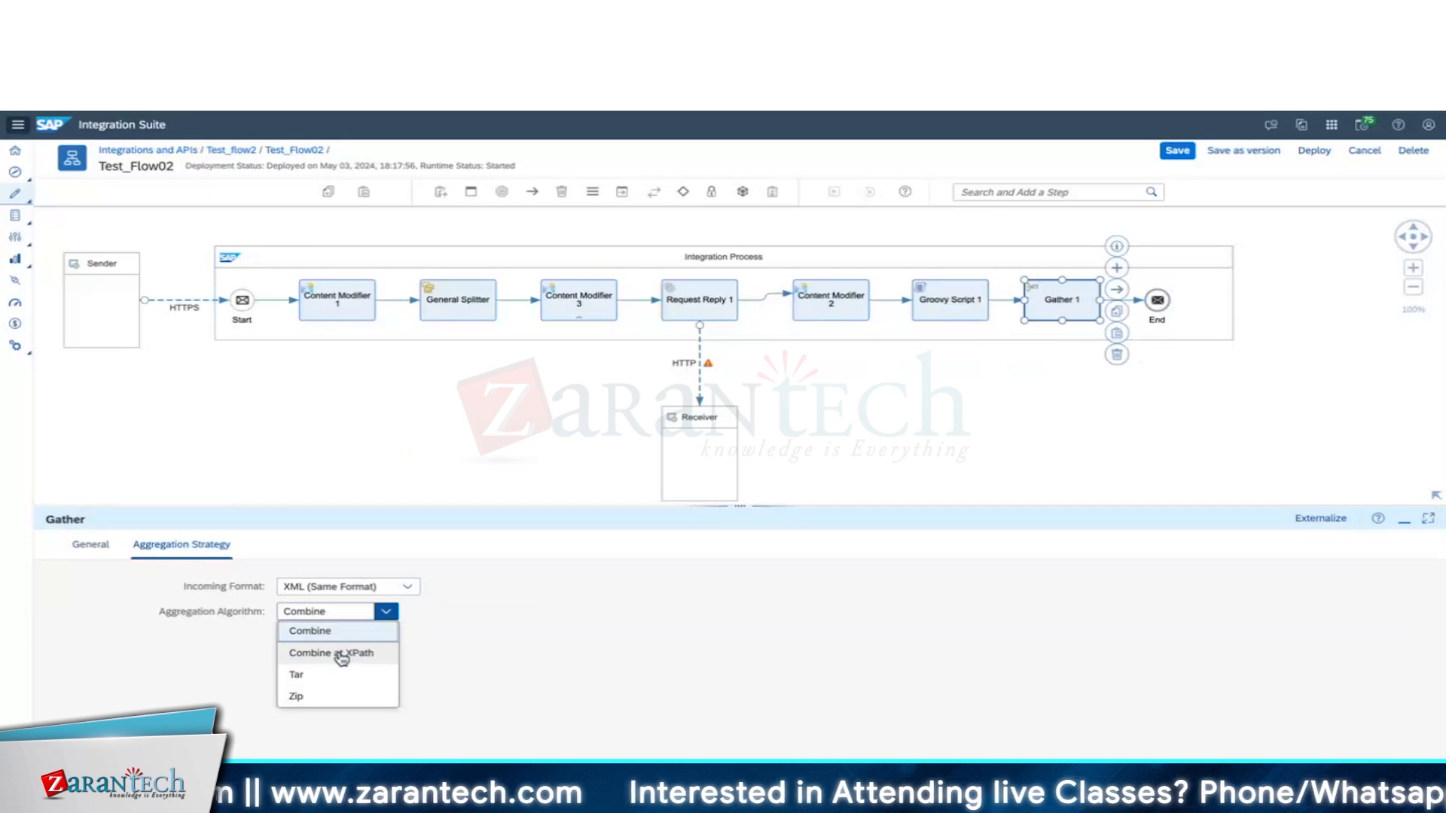
click(509, 623)
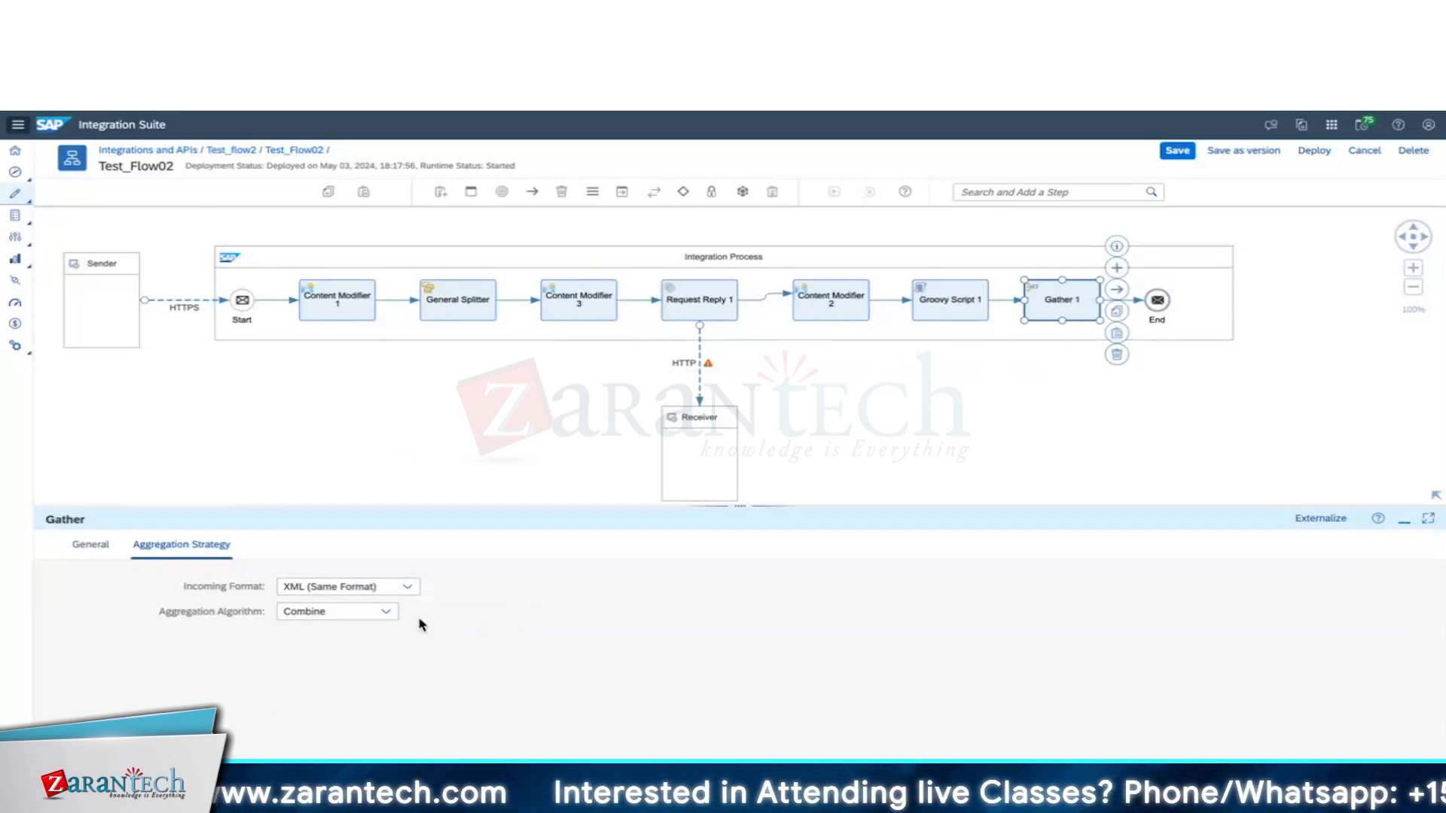
Try Plain Text with Concatenate, then settle on XML (Same Format) with Combine.
click(359, 594)
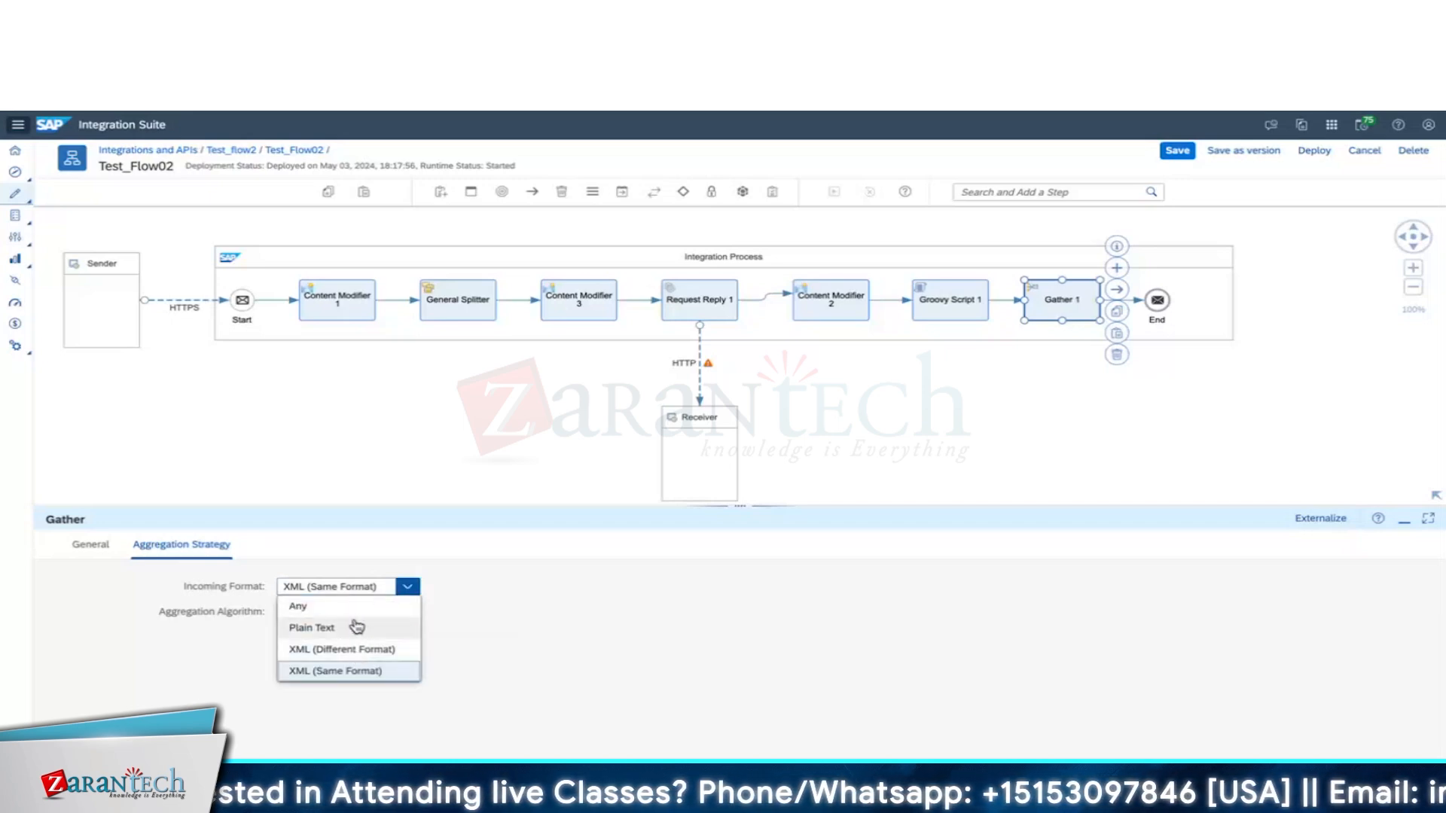
click(347, 625)
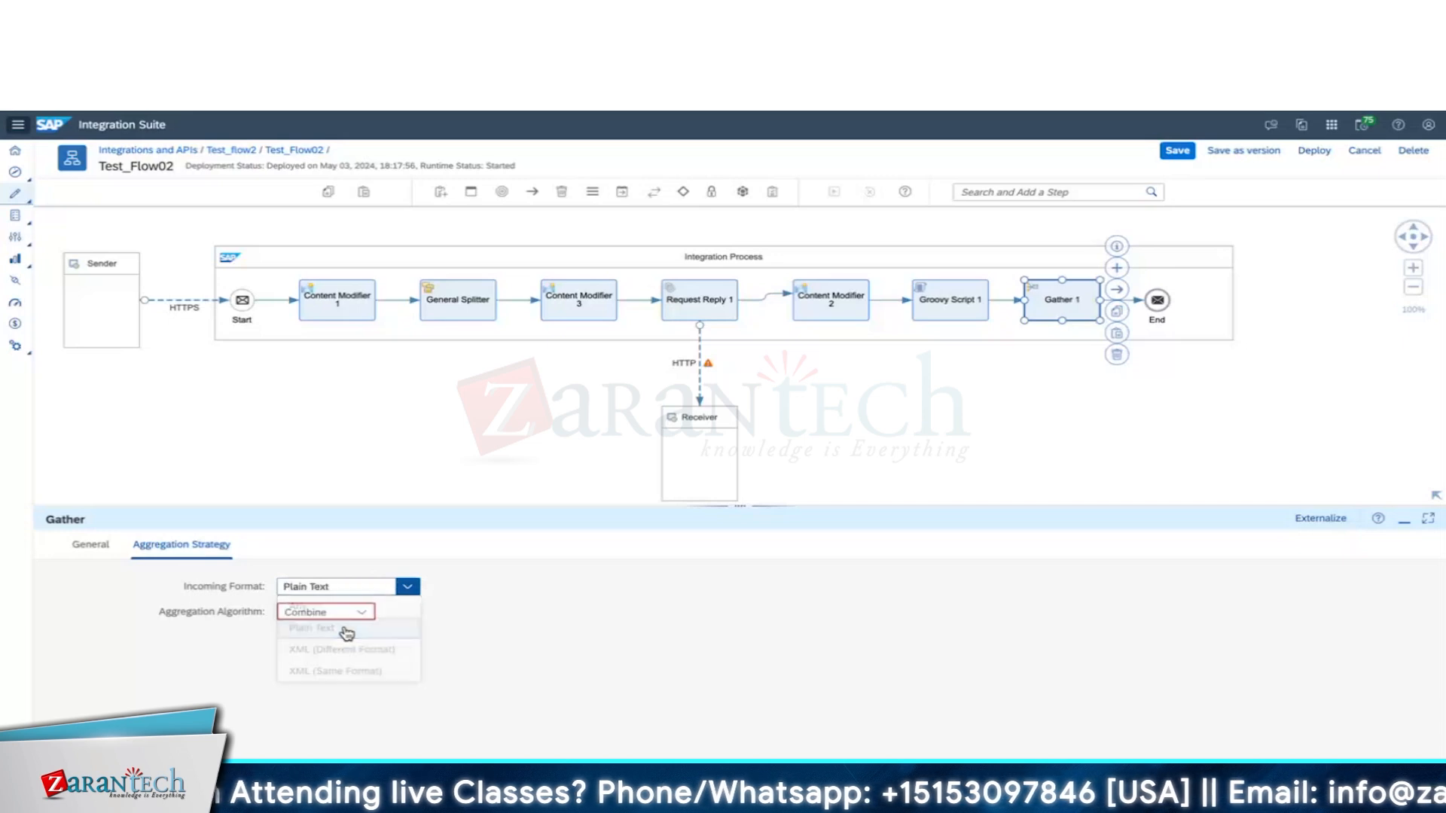
click(347, 613)
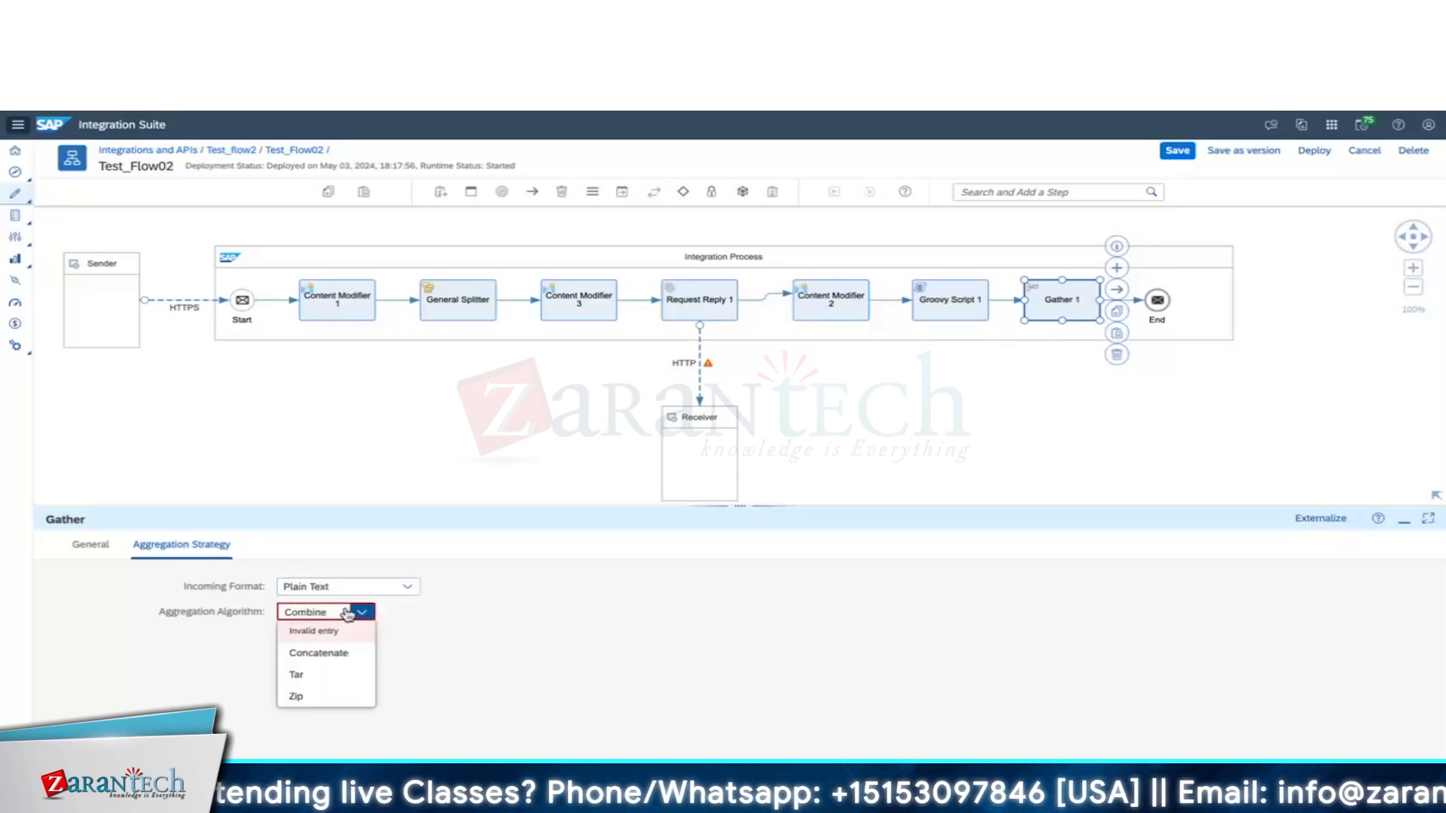
click(348, 657)
click(404, 586)
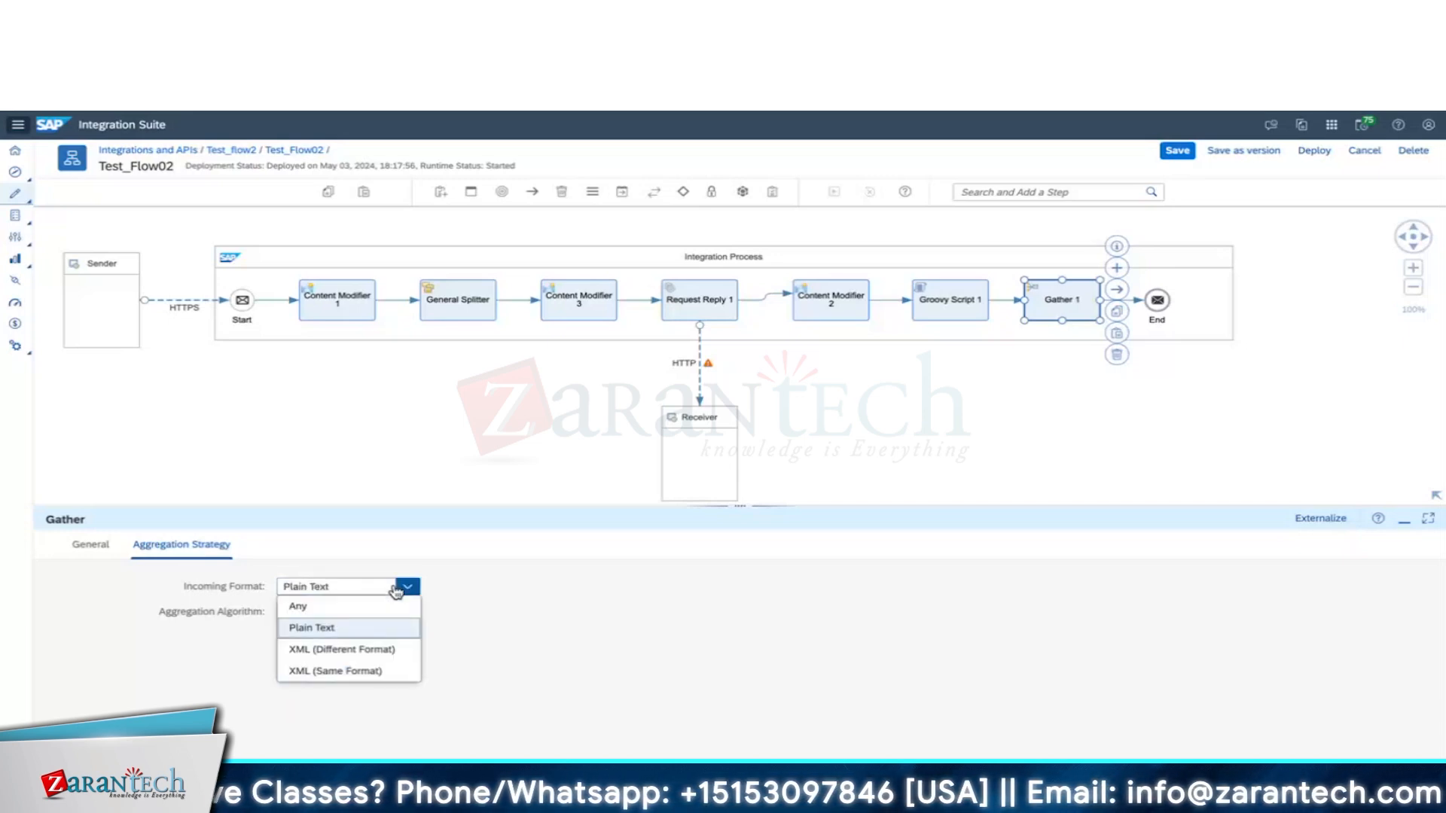
click(351, 673)
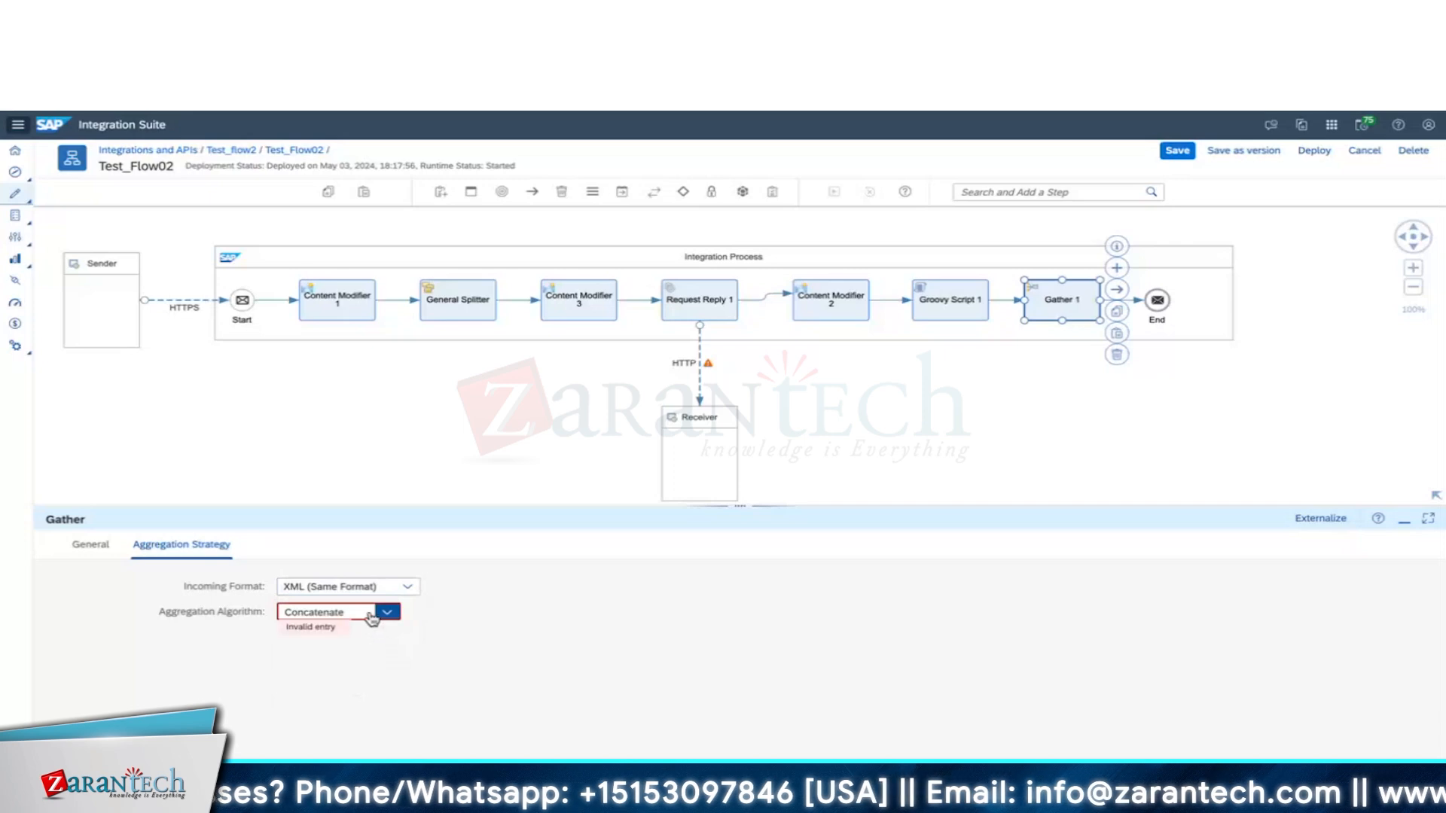
click(368, 613)
click(354, 652)
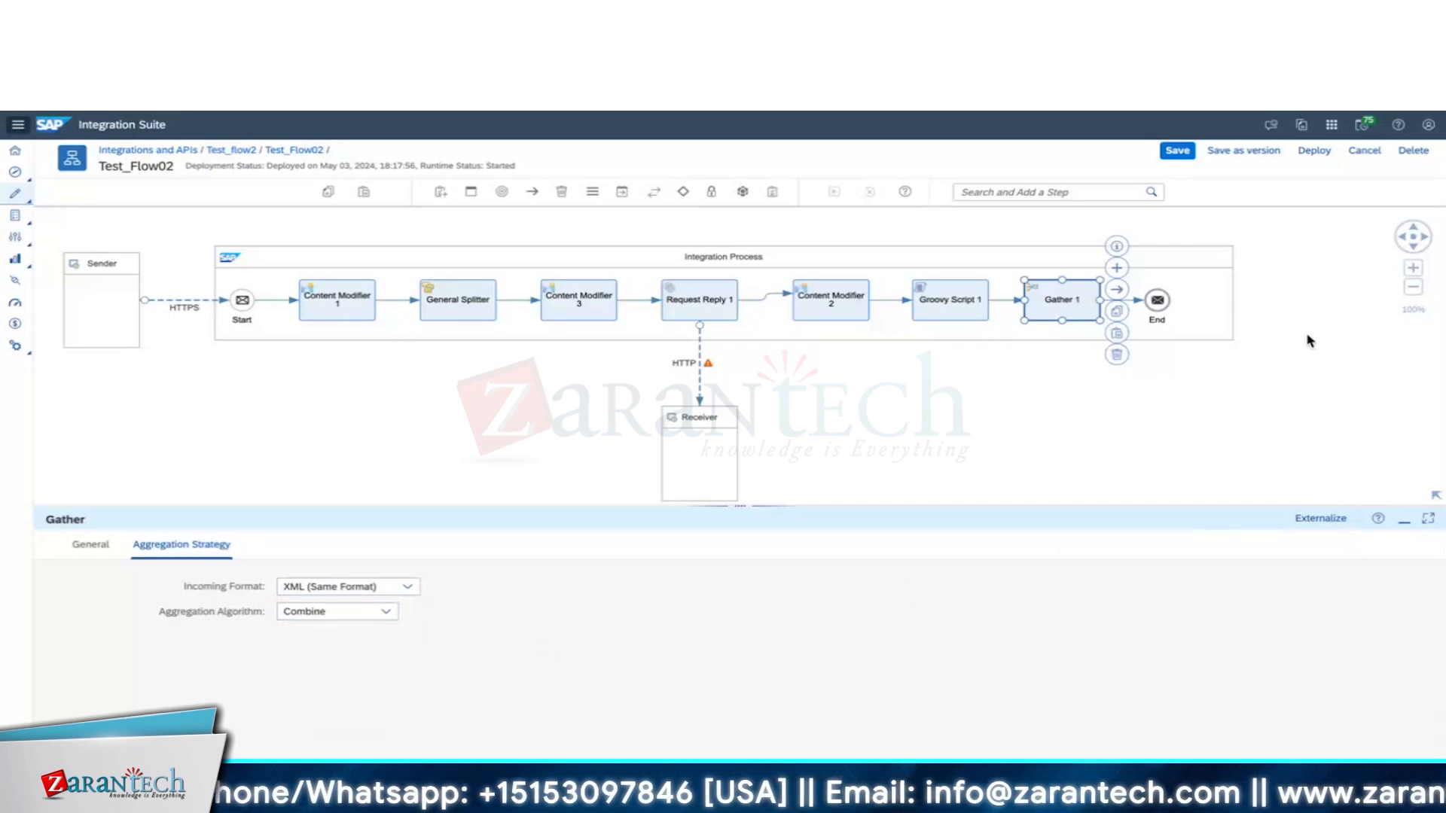
Save Test_Flow02 as a new version with the comment 'Spliter with Ga'.
click(1232, 153)
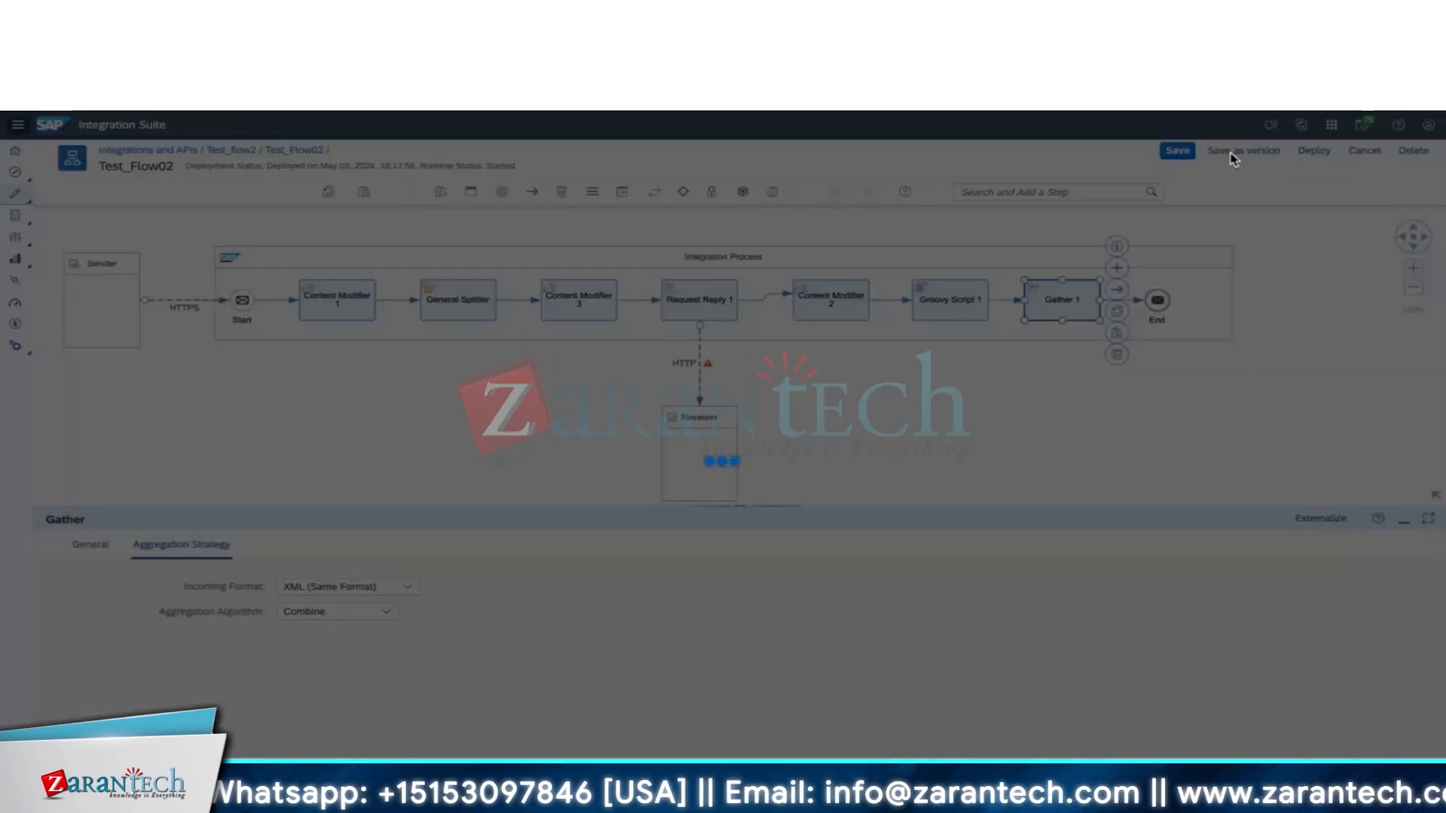
text(Spliter with Gat)
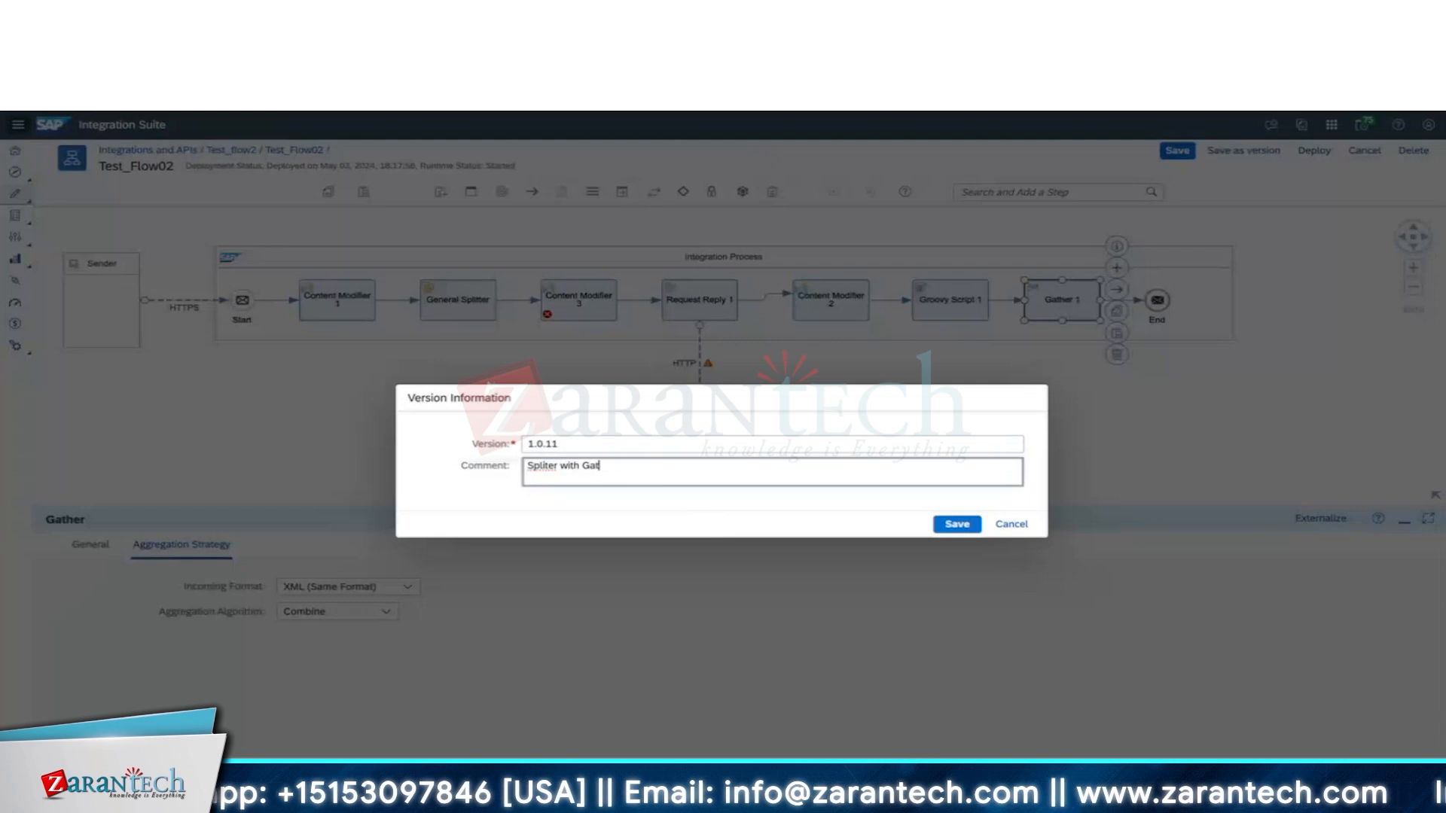
key(Return)
In edit mode, set Content Modifier 3's property data types to java.lang.String.
click(577, 312)
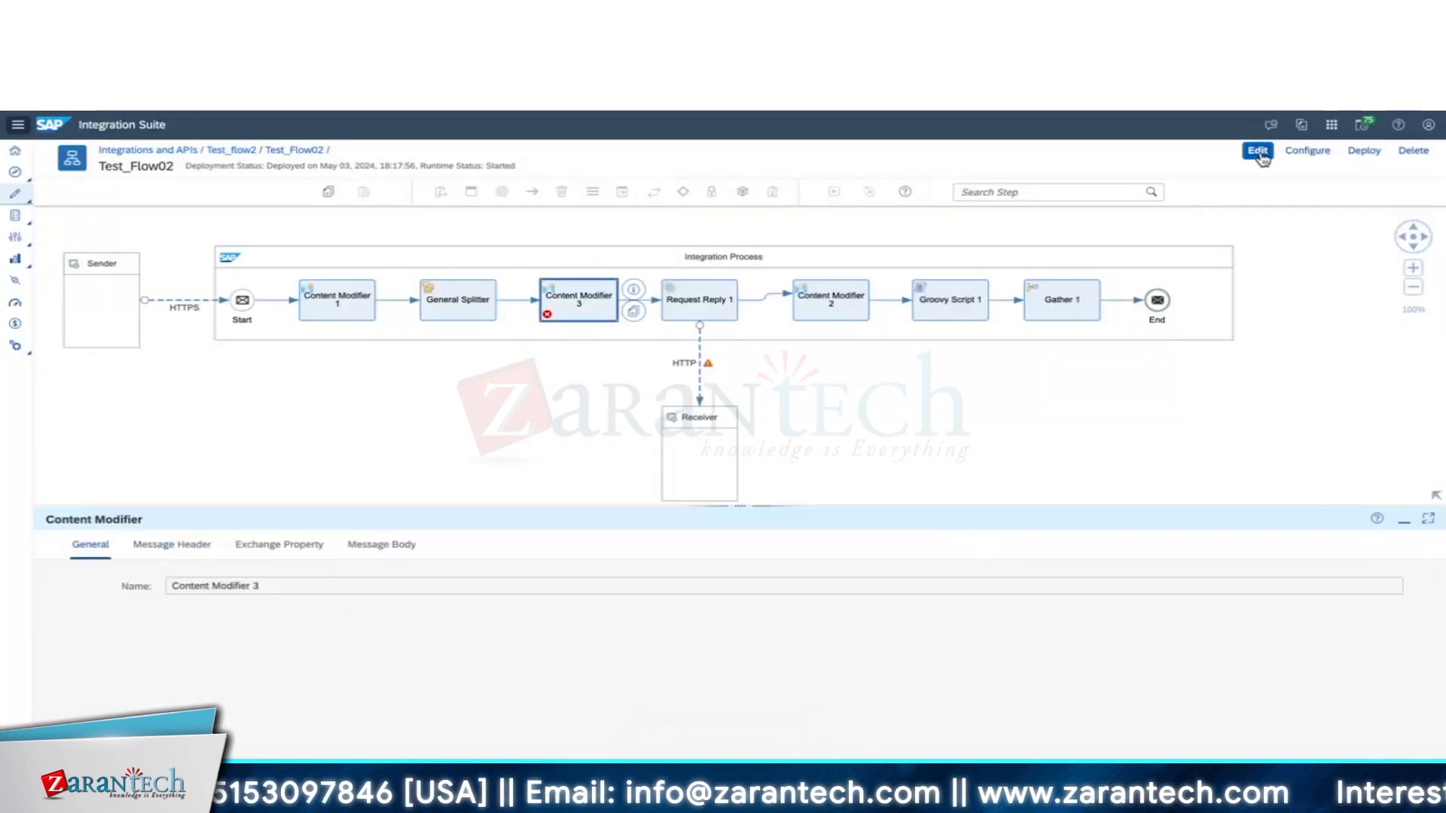
click(1259, 153)
click(266, 553)
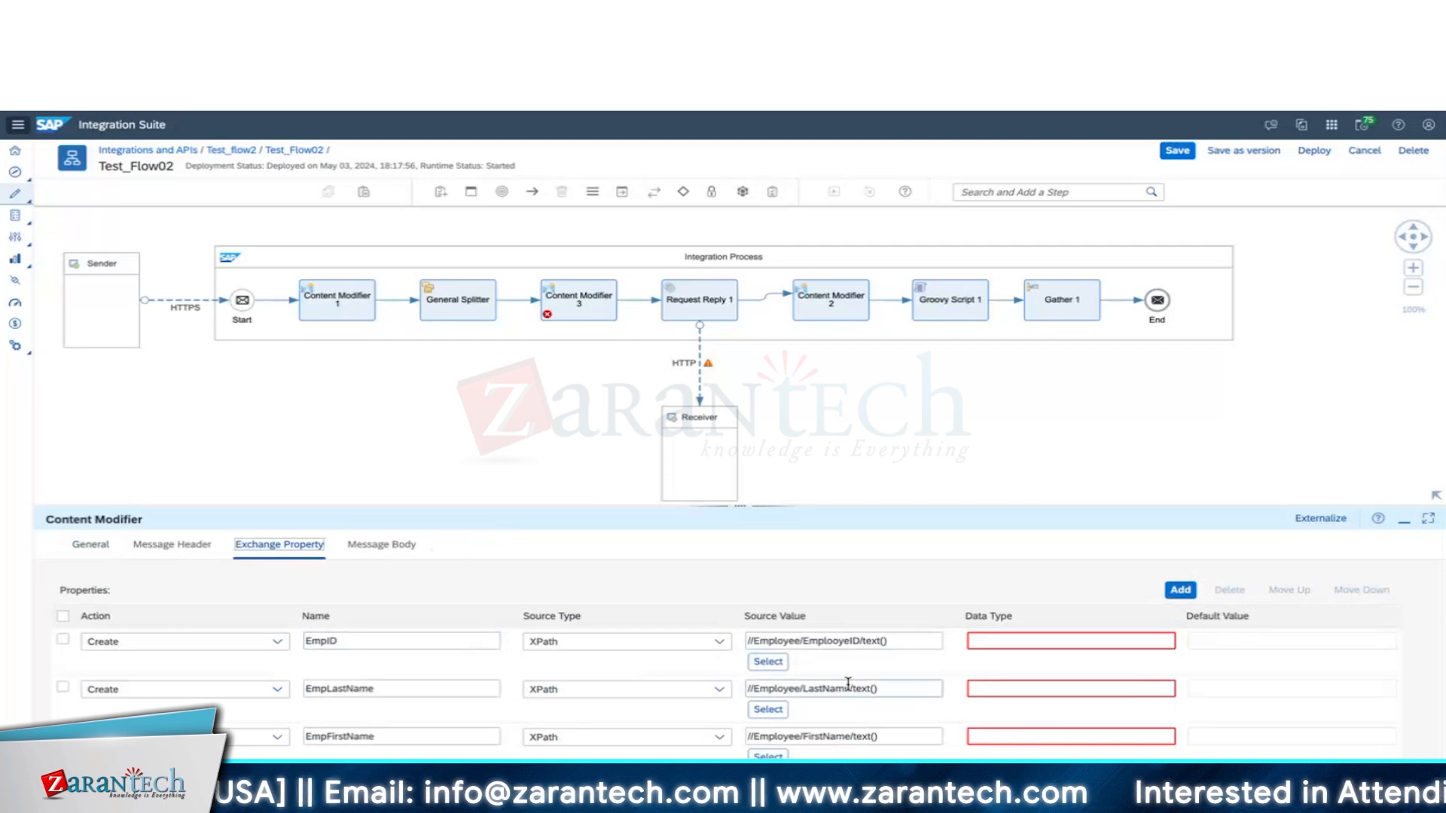
click(1005, 641)
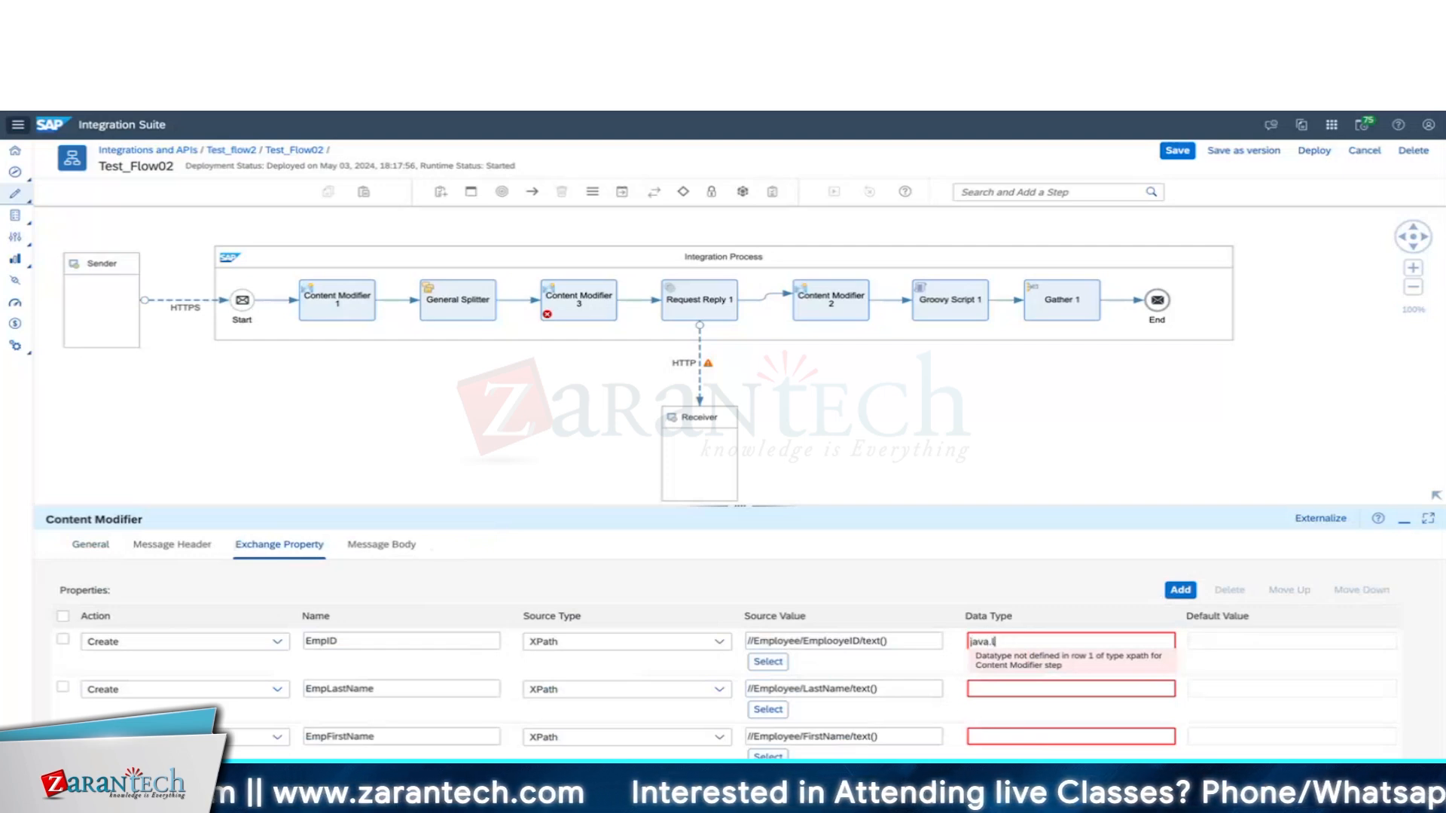
text(.String)
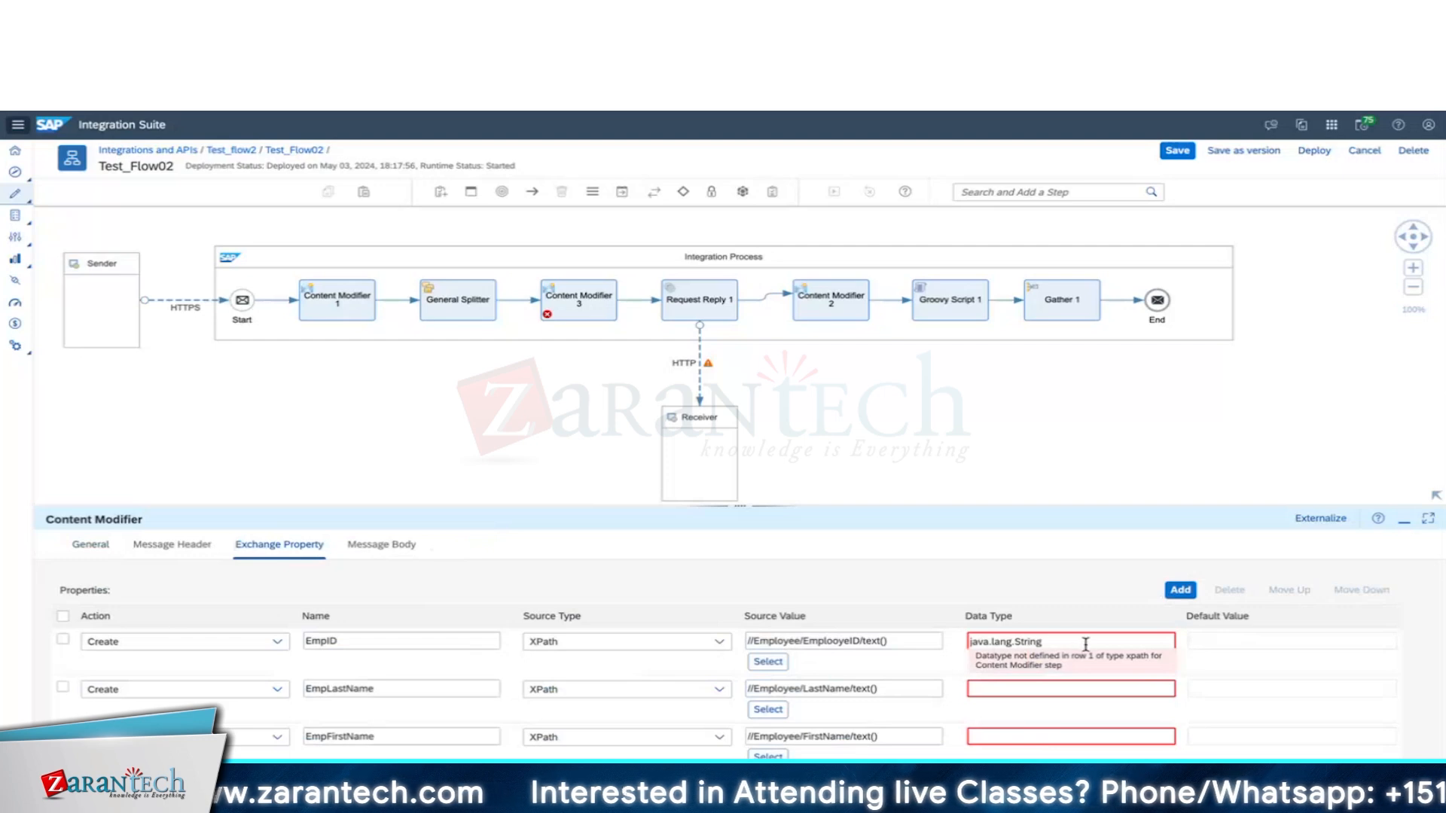
double_click(1028, 643)
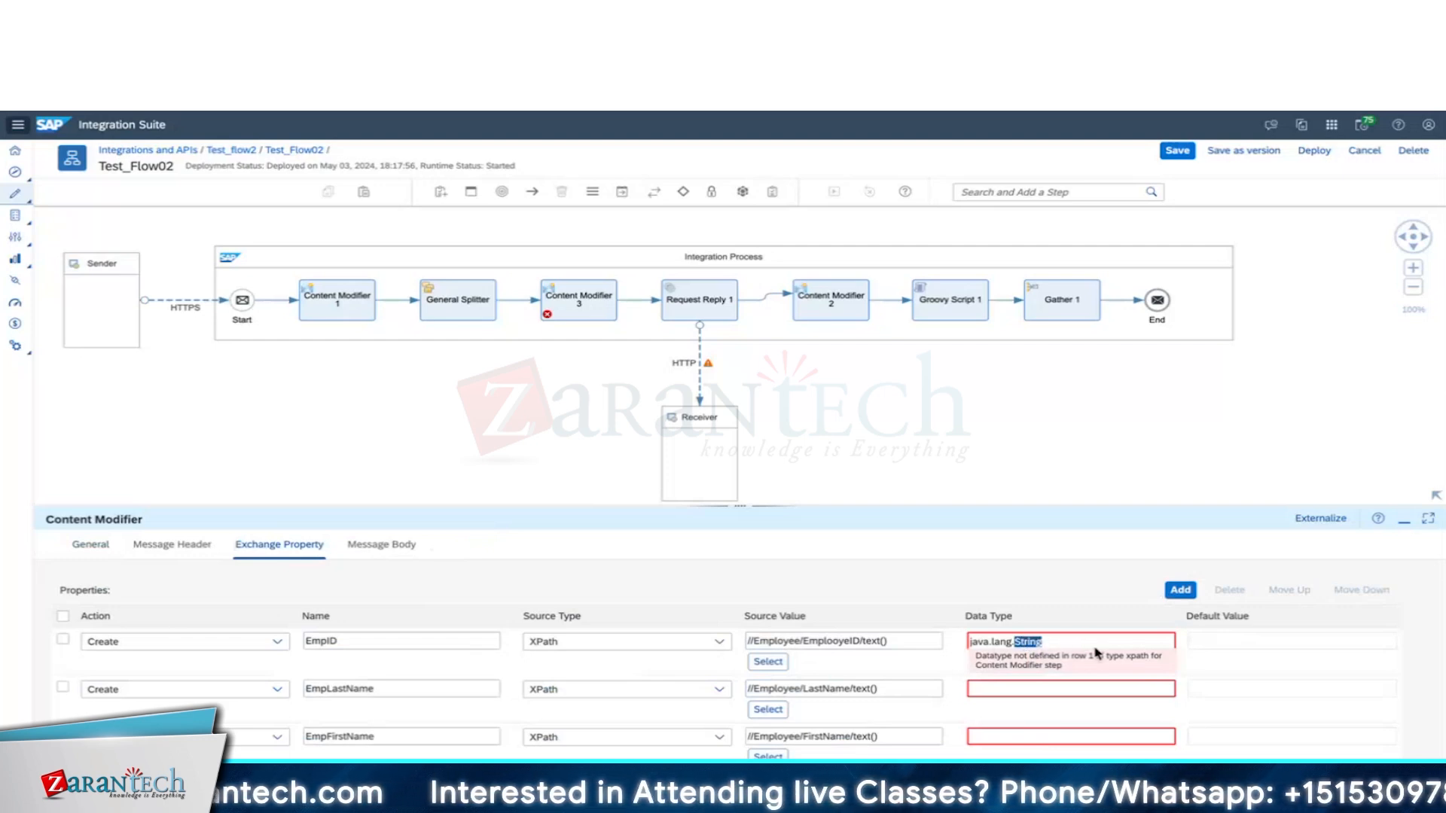
triple_click(1058, 641)
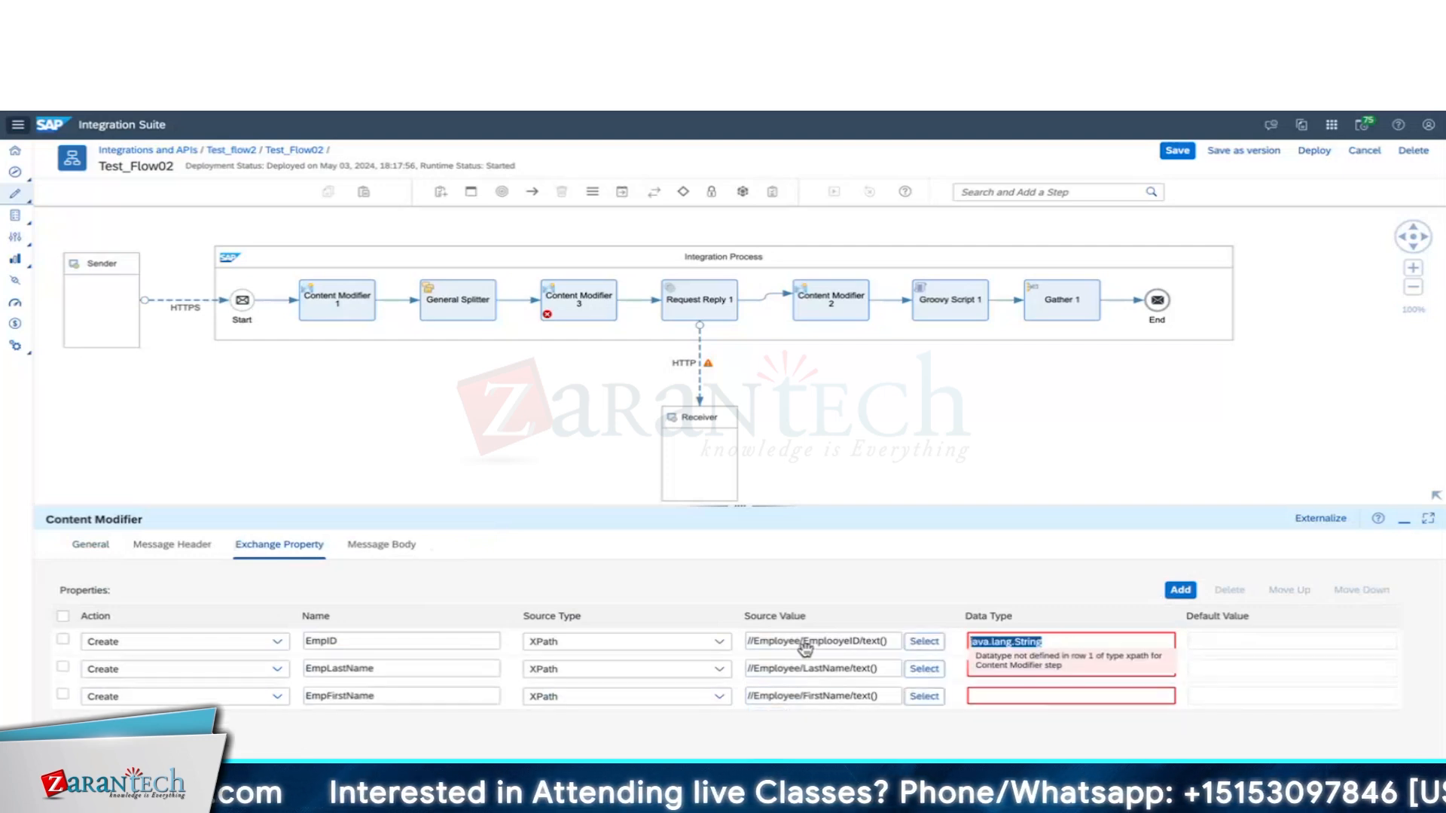
click(675, 649)
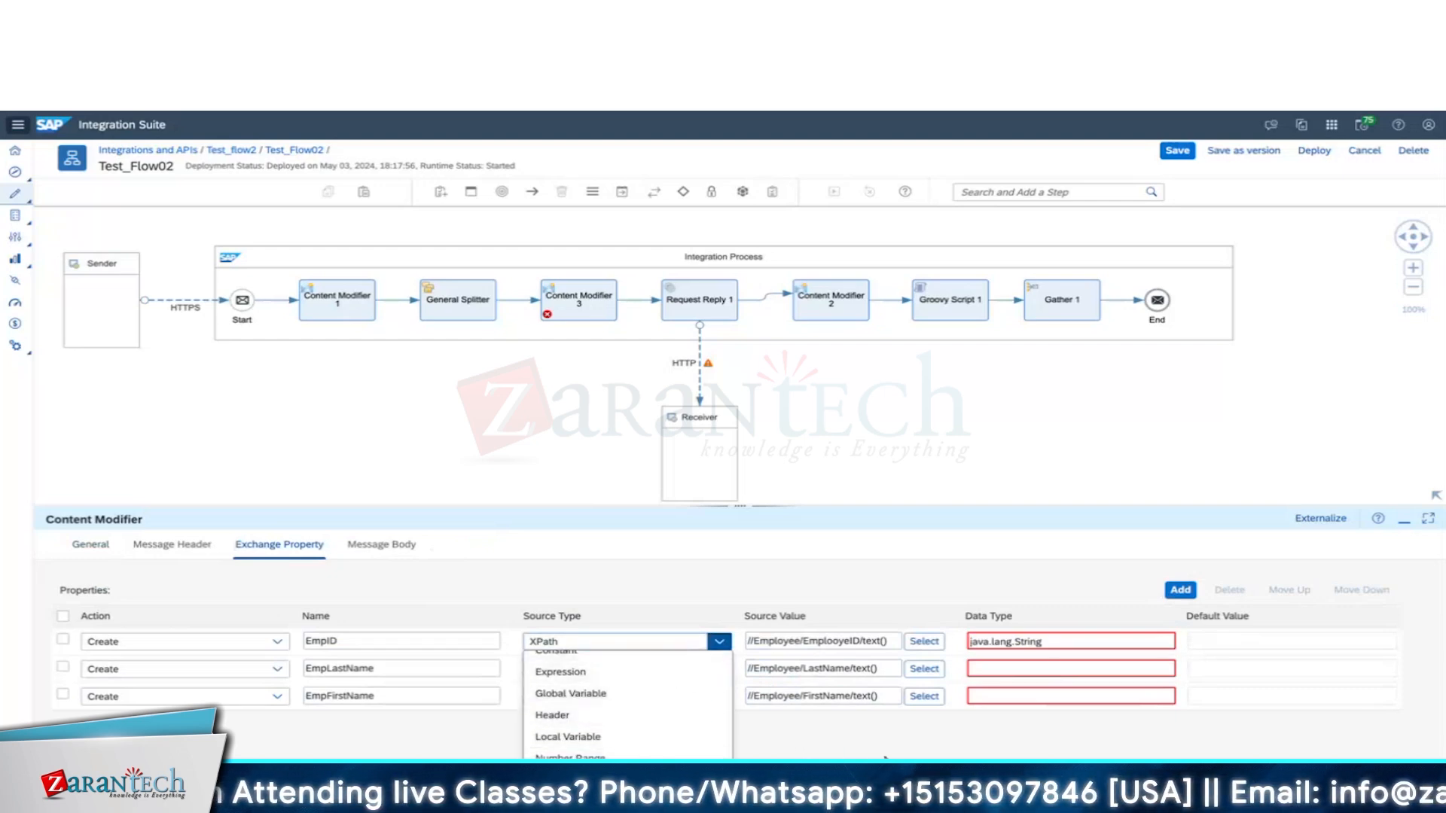
key(Escape)
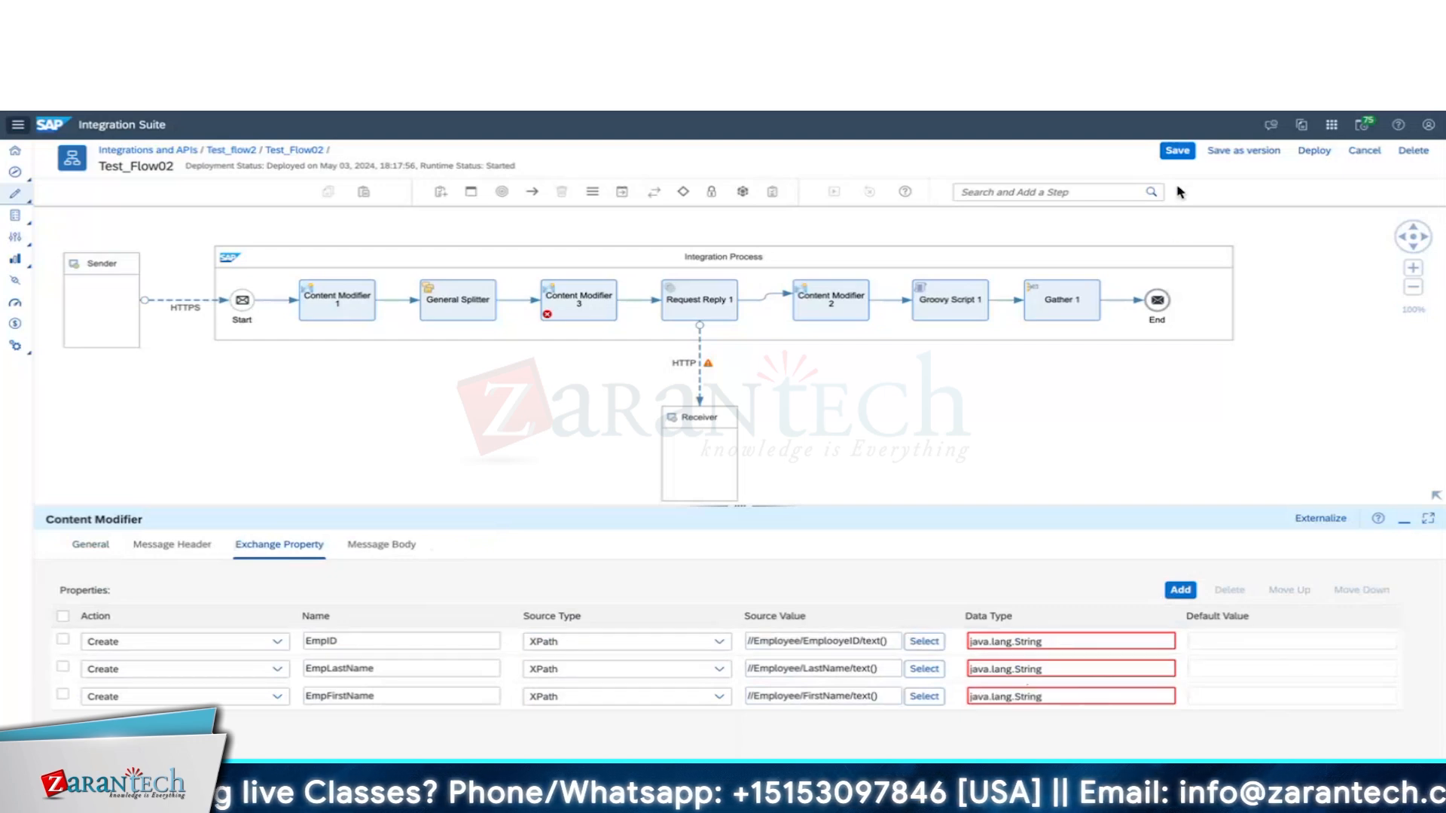
Save the integration flow and save it as a new version.
click(1178, 153)
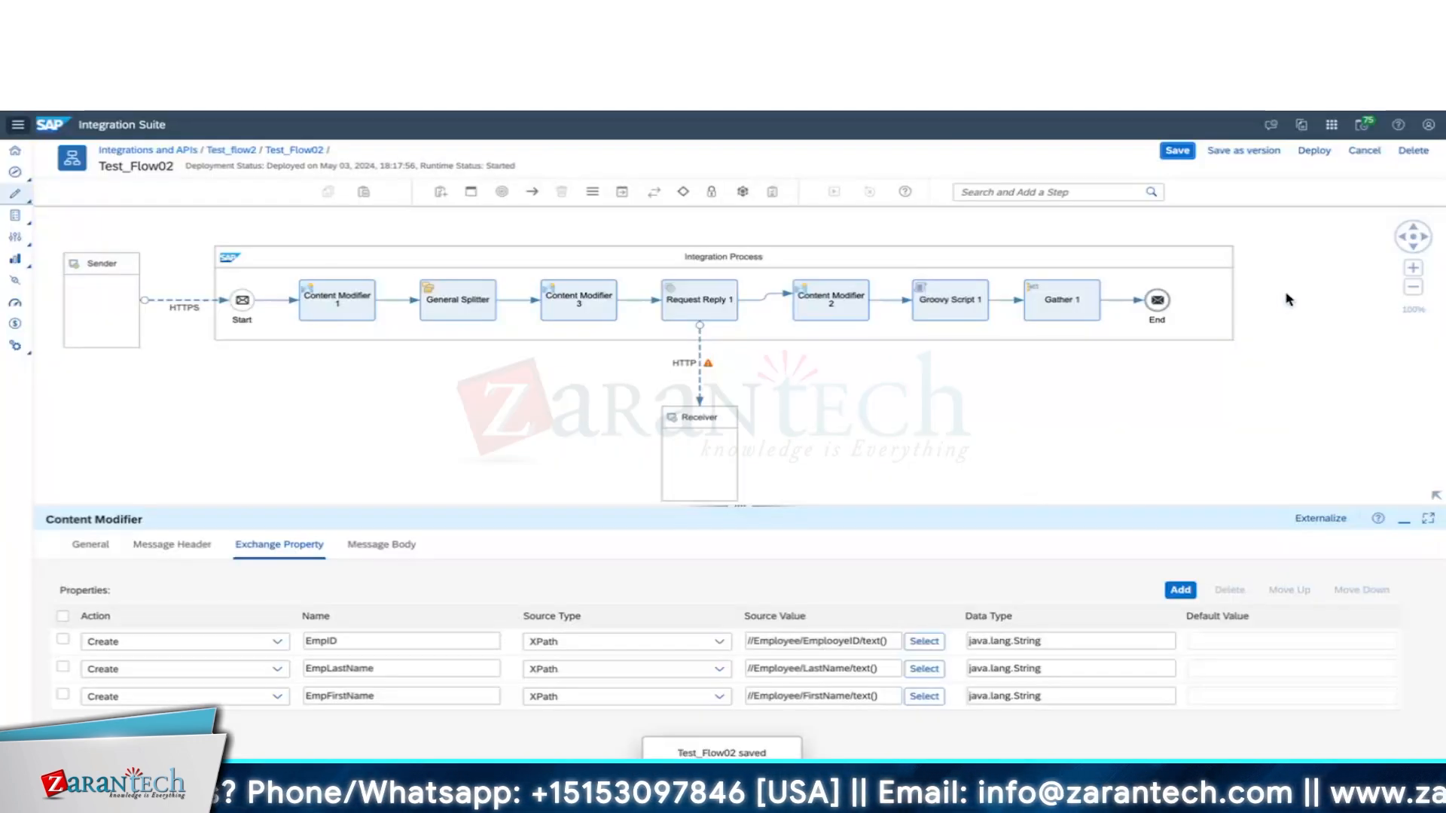
click(1249, 153)
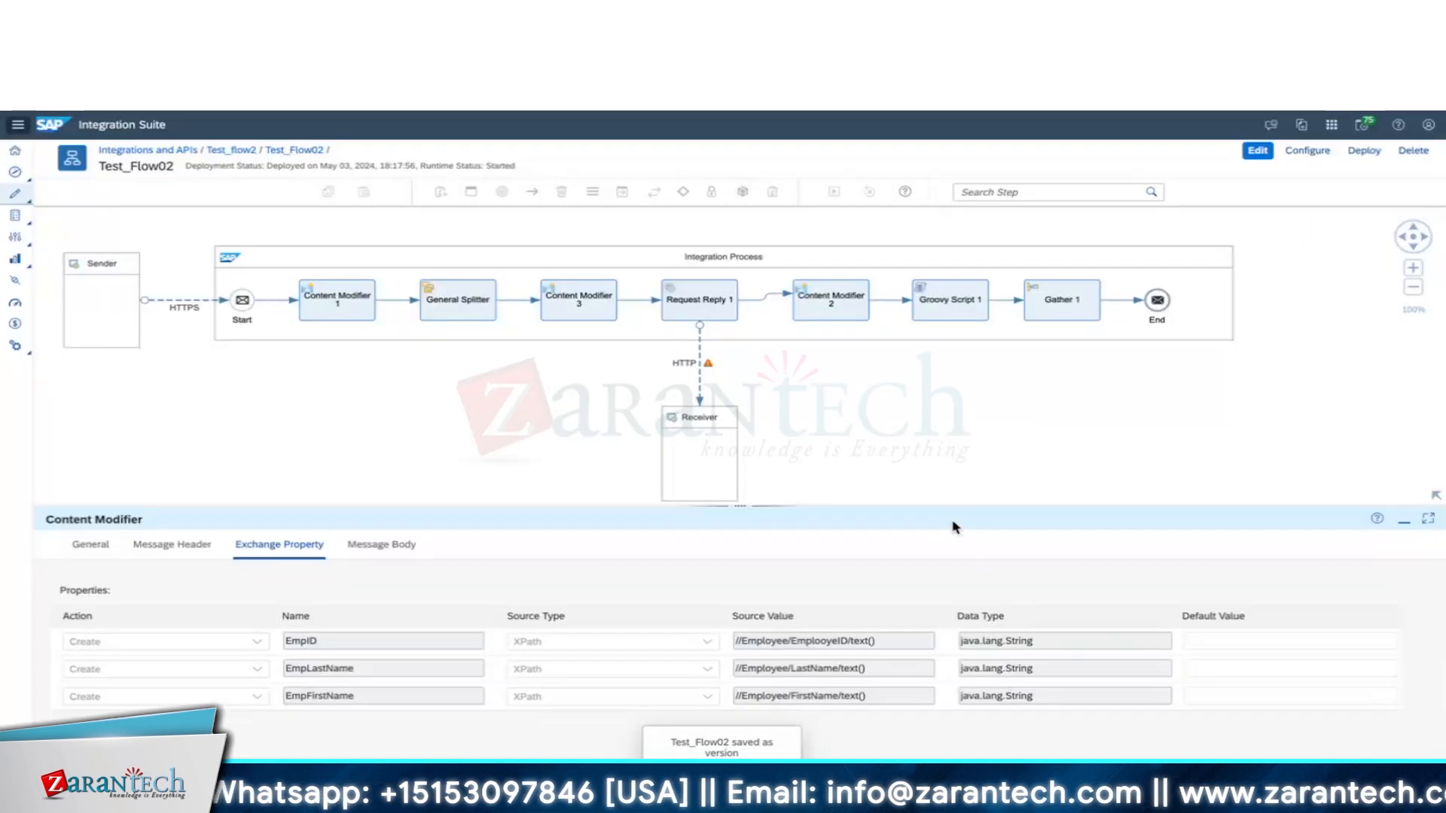
key(super+Tab)
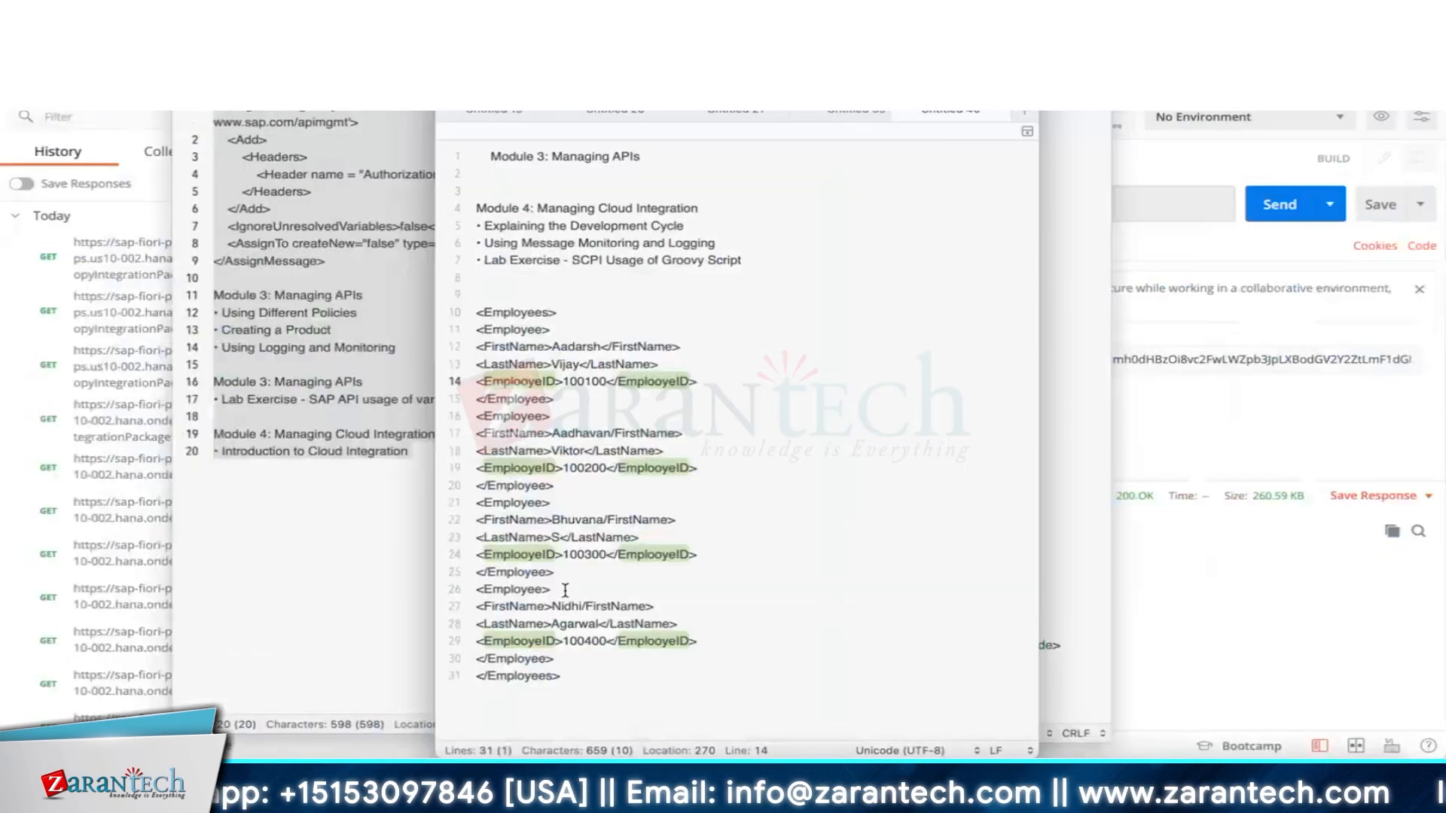
Copy the indented Employees XML from the XML Formatter's output.
click(572, 671)
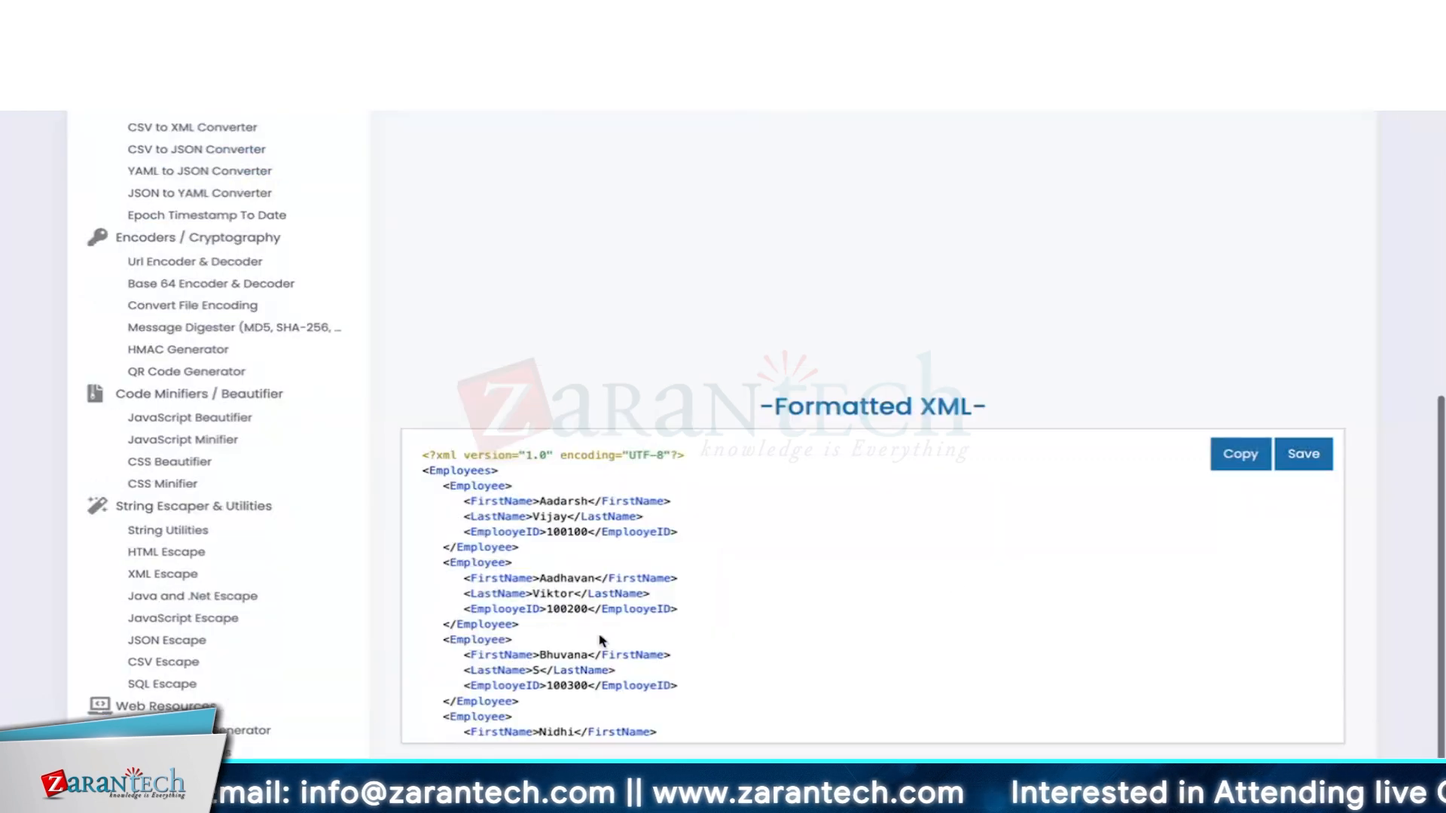
click(1241, 455)
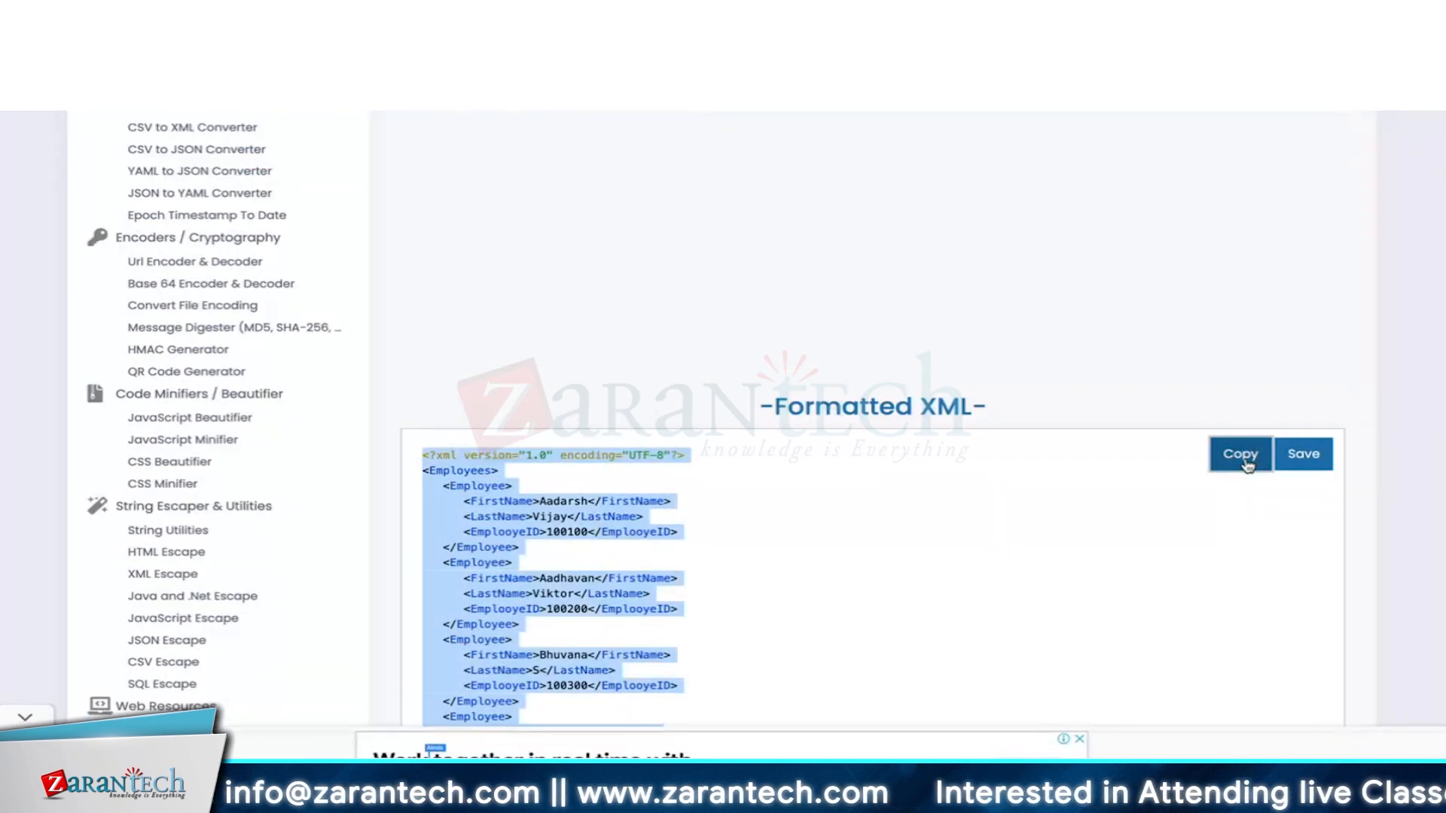
key(super+Tab)
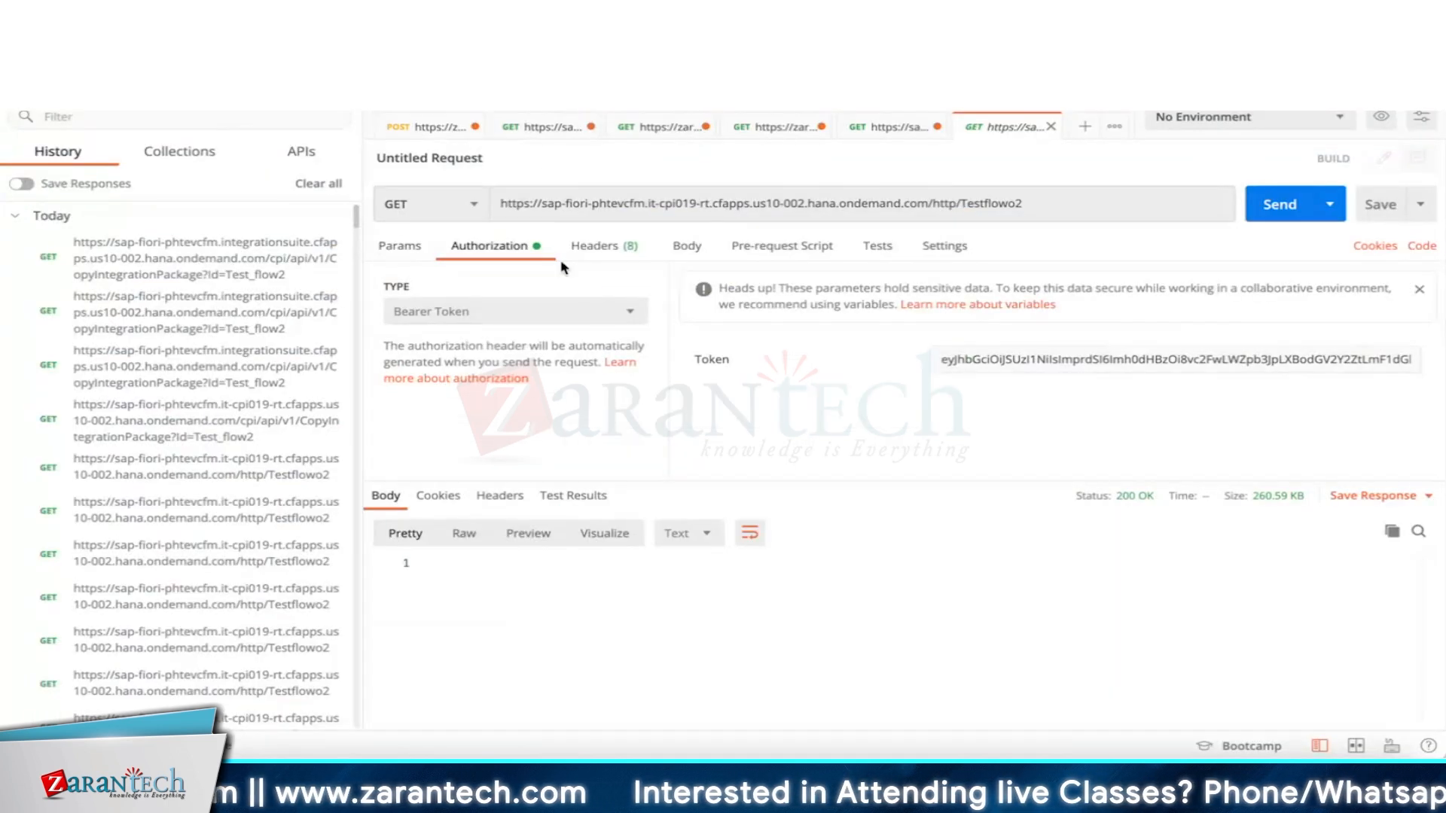
Make the Testflowo2 request a POST with the Employees XML as raw body.
click(681, 249)
click(953, 278)
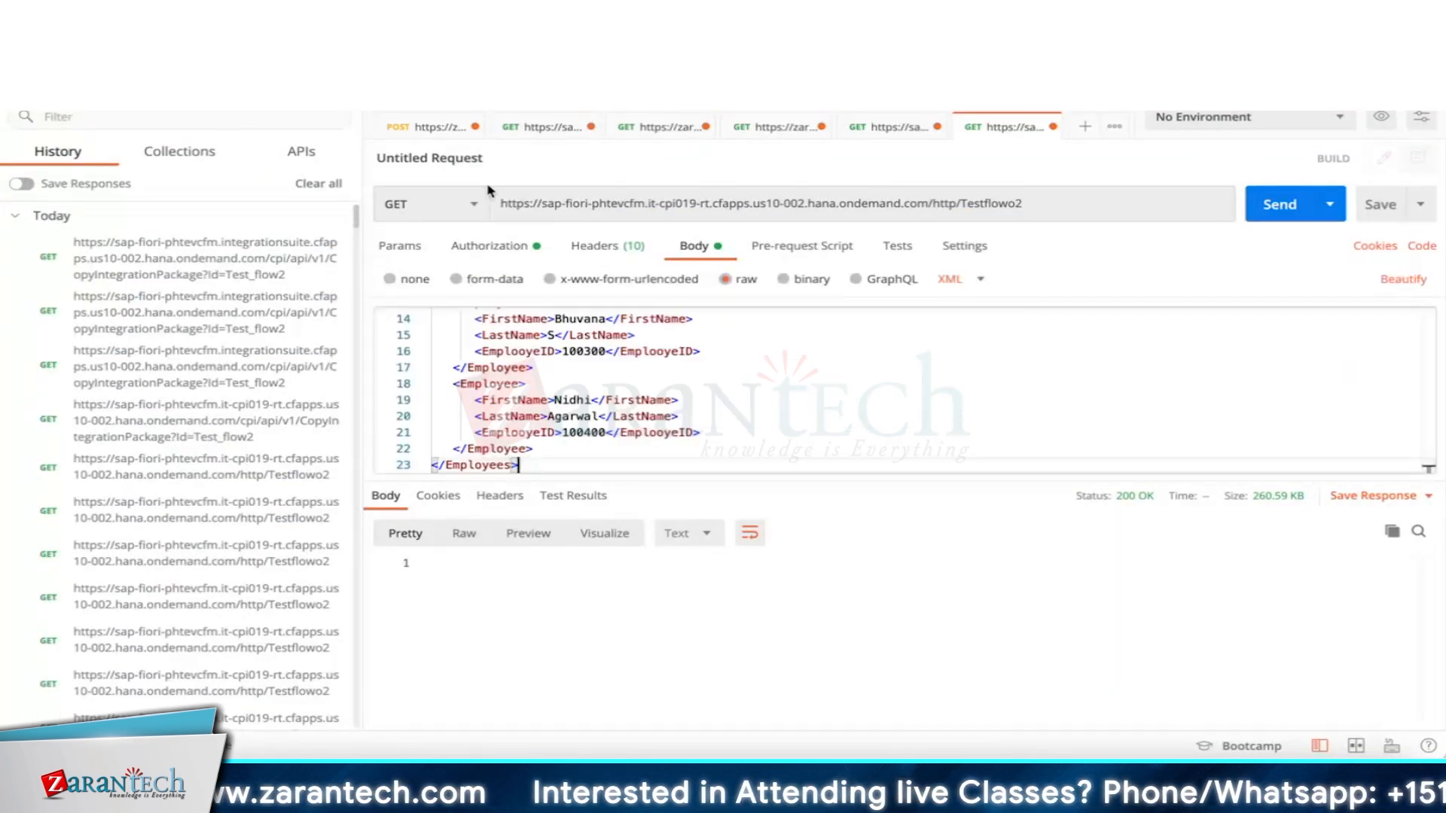
click(424, 129)
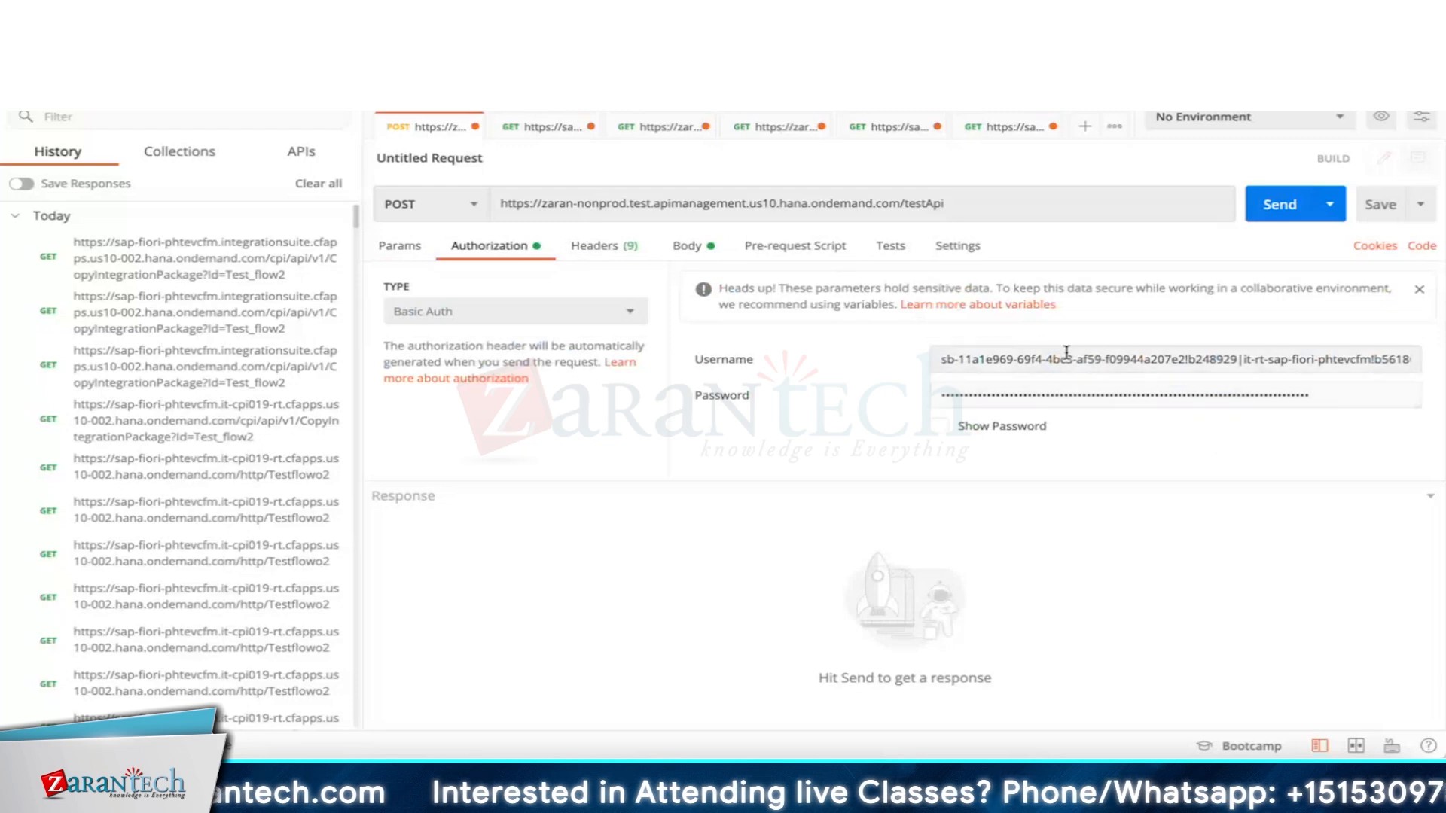
click(463, 213)
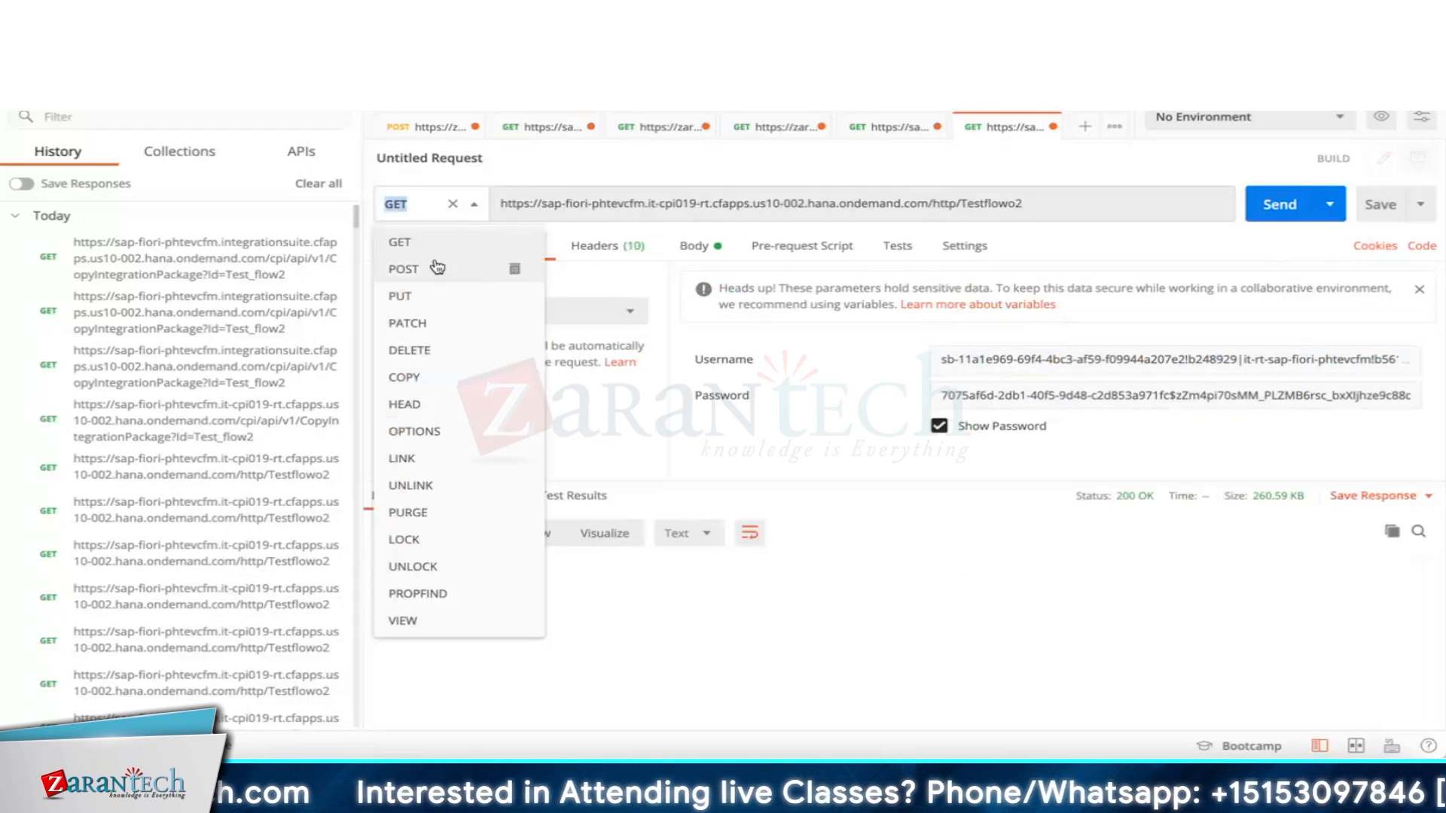
click(437, 267)
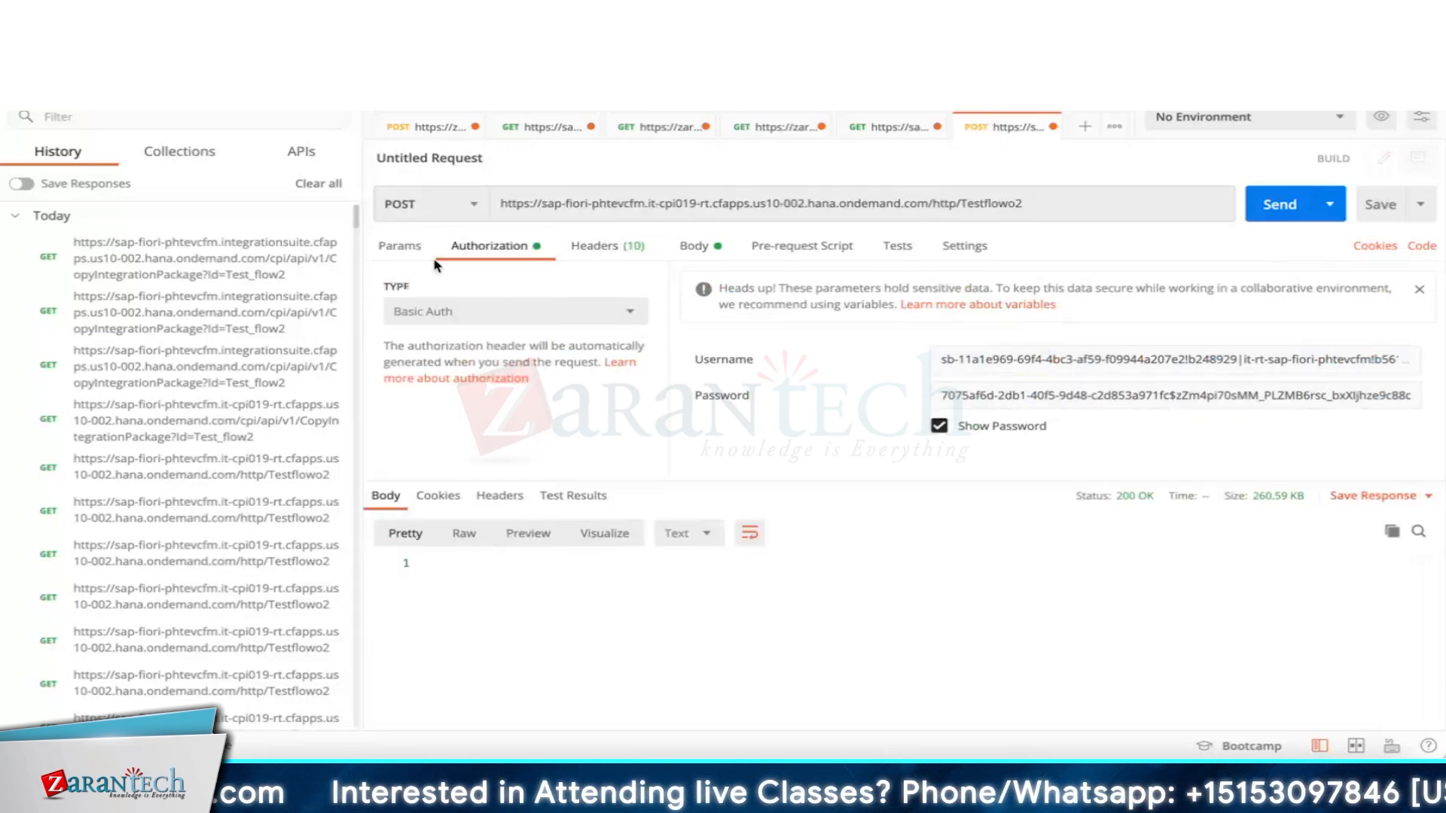
click(699, 256)
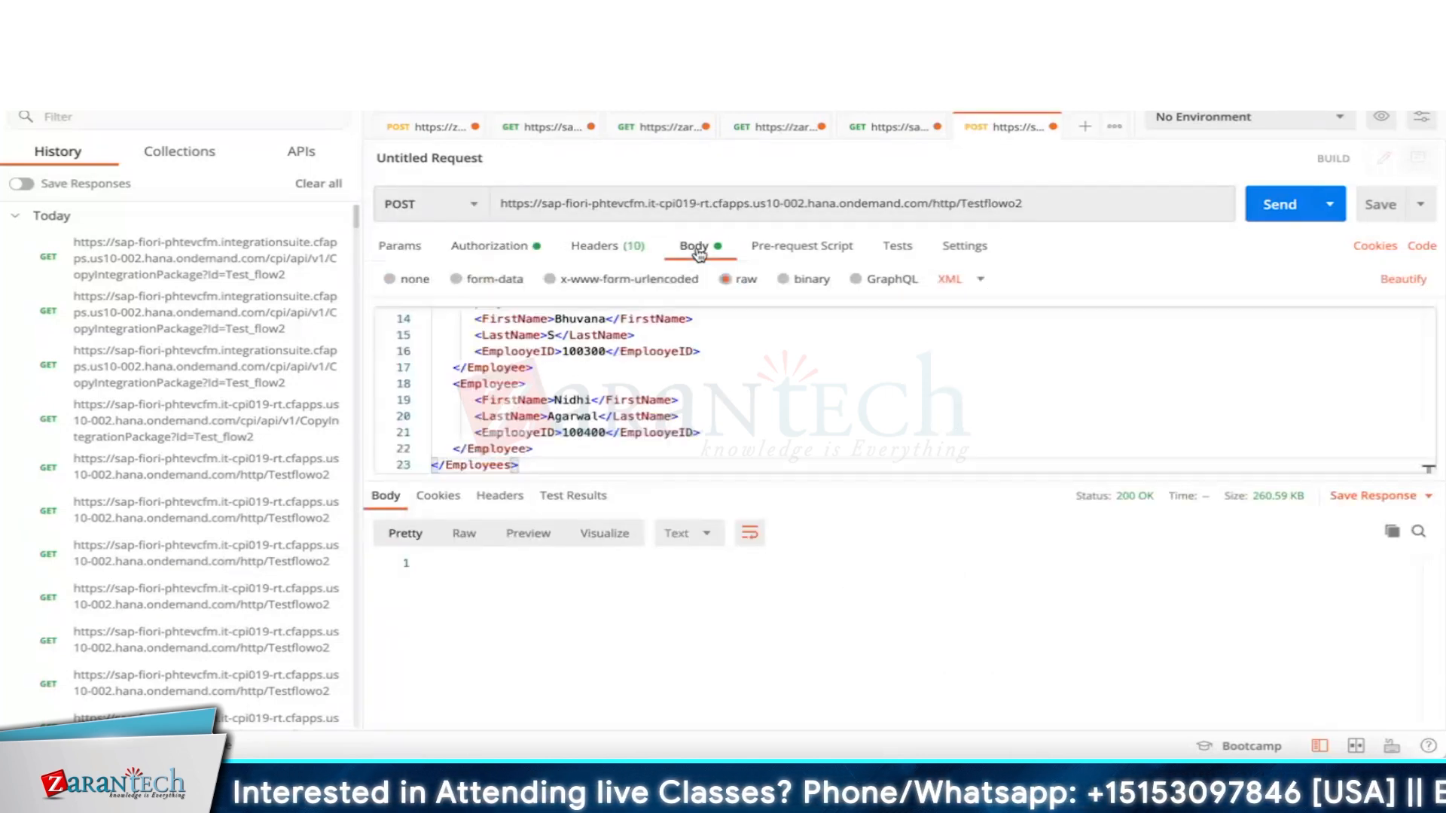
Switch to the browser's SAP Business Accelerator Hub page.
key(super+Tab)
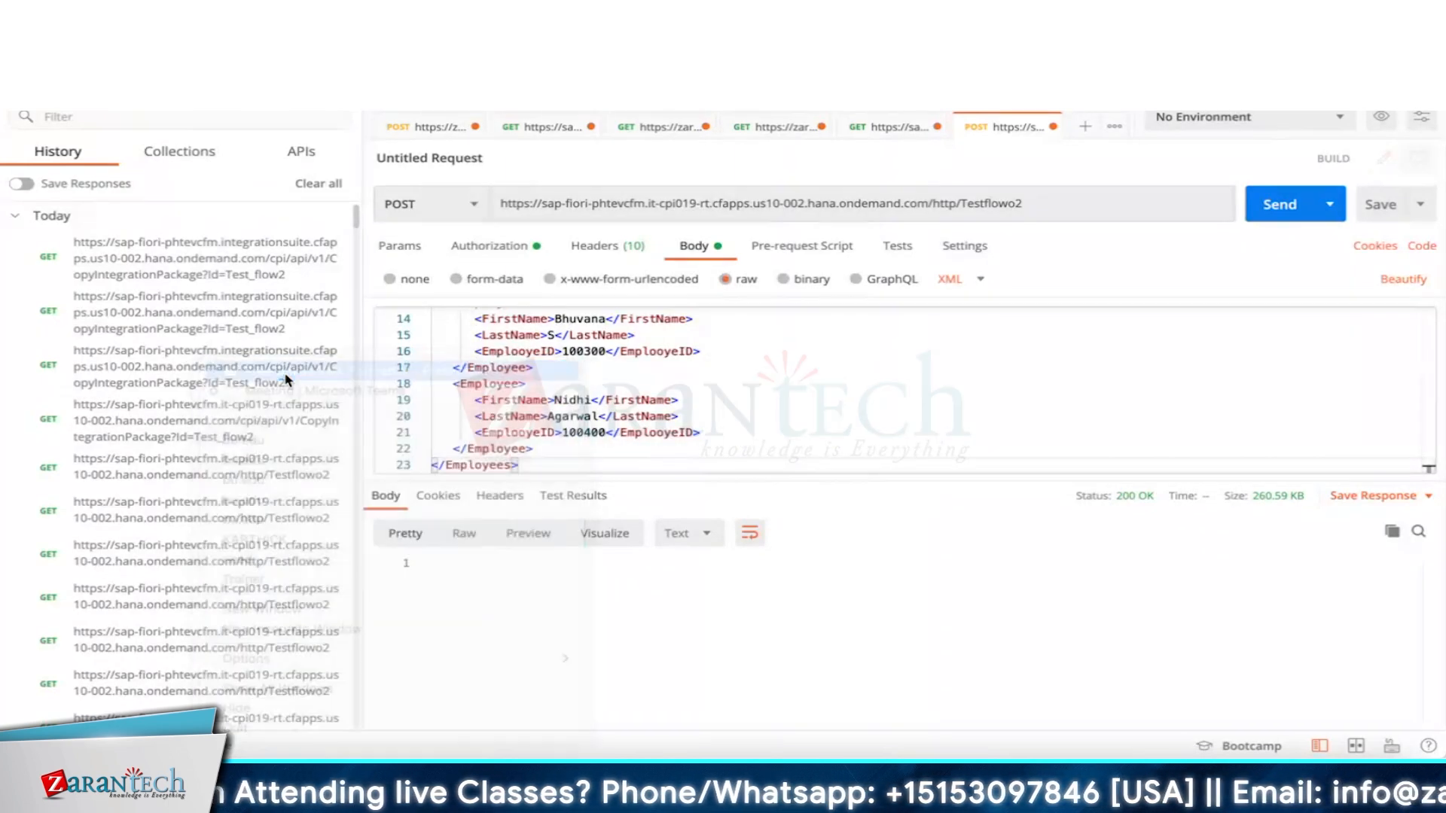
key(super+Tab)
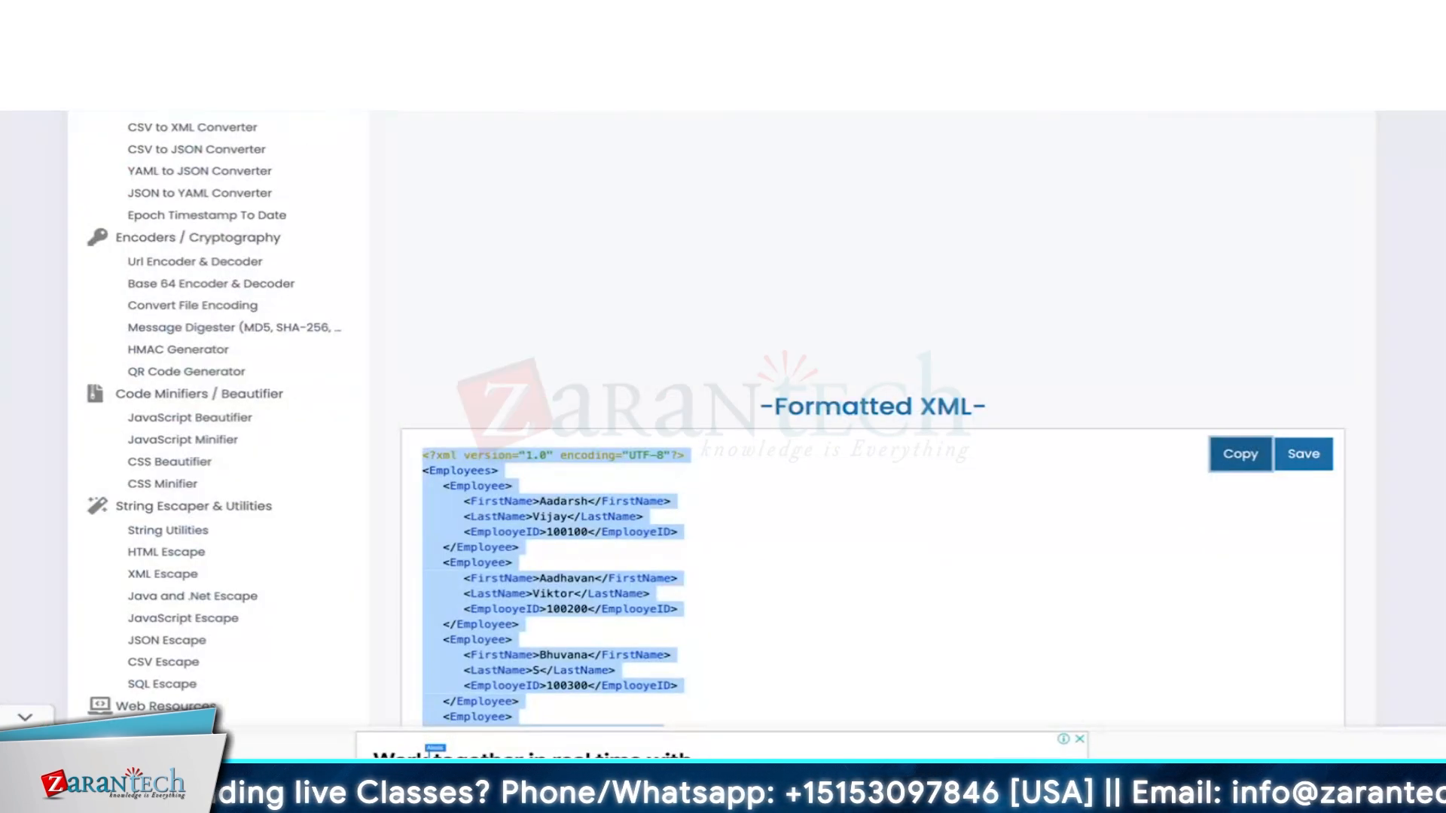
key(ctrl+Tab)
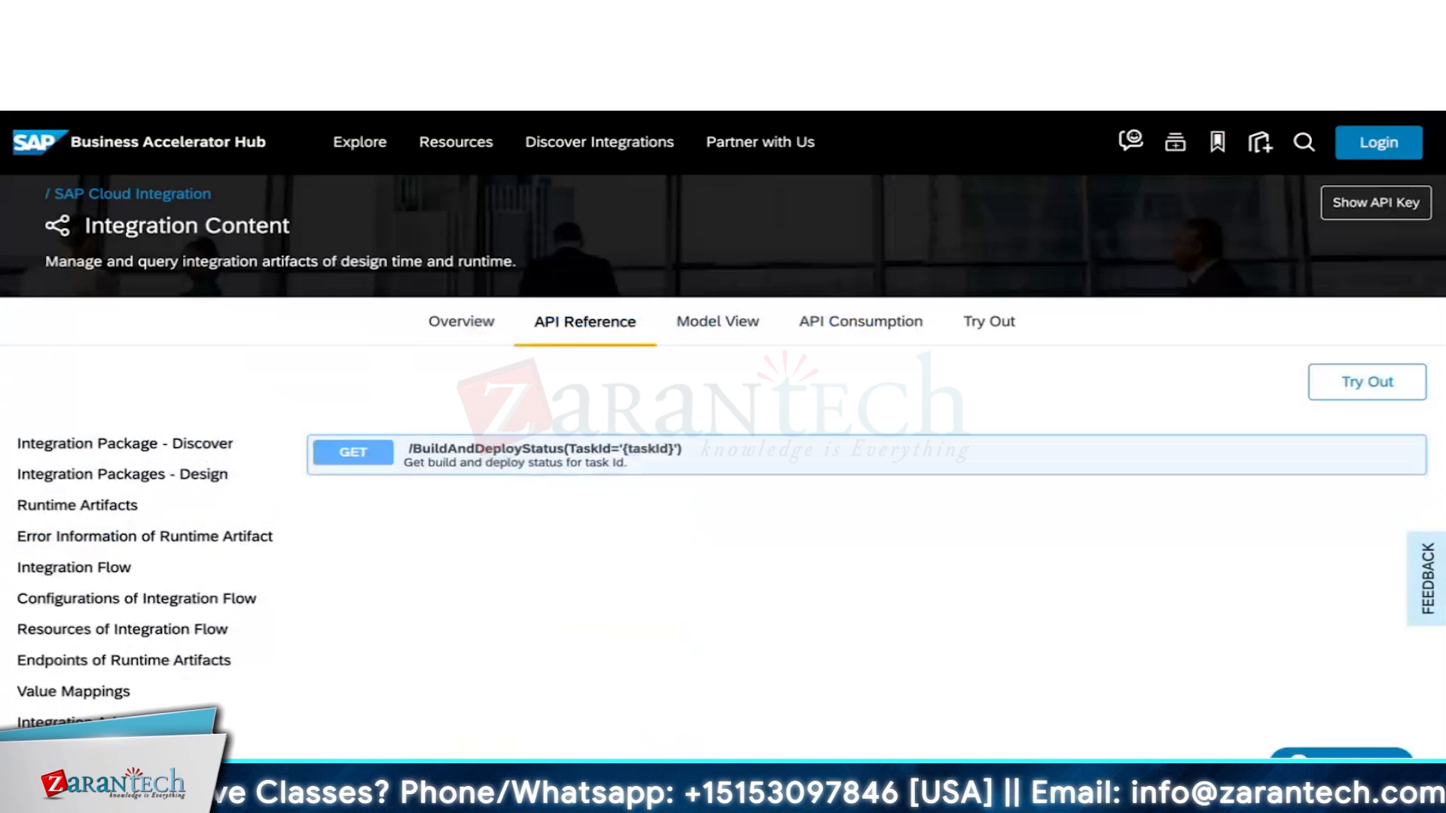
From Manage Integration Content, confirm Trace log level and version save, then redeploy Test_Flow02.
key(ctrl+Tab)
key(ctrl+Tab)
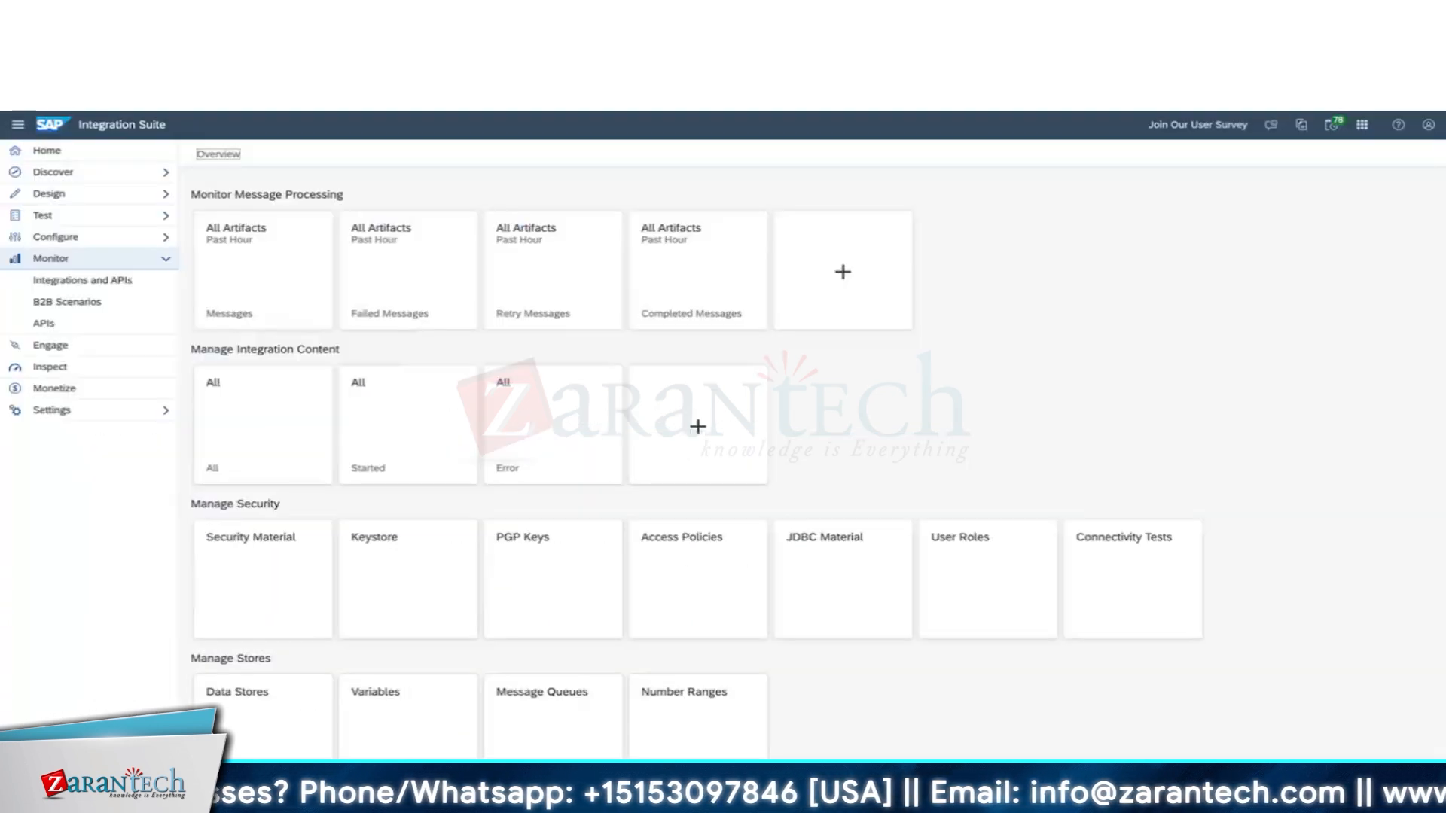
key(ctrl+Tab)
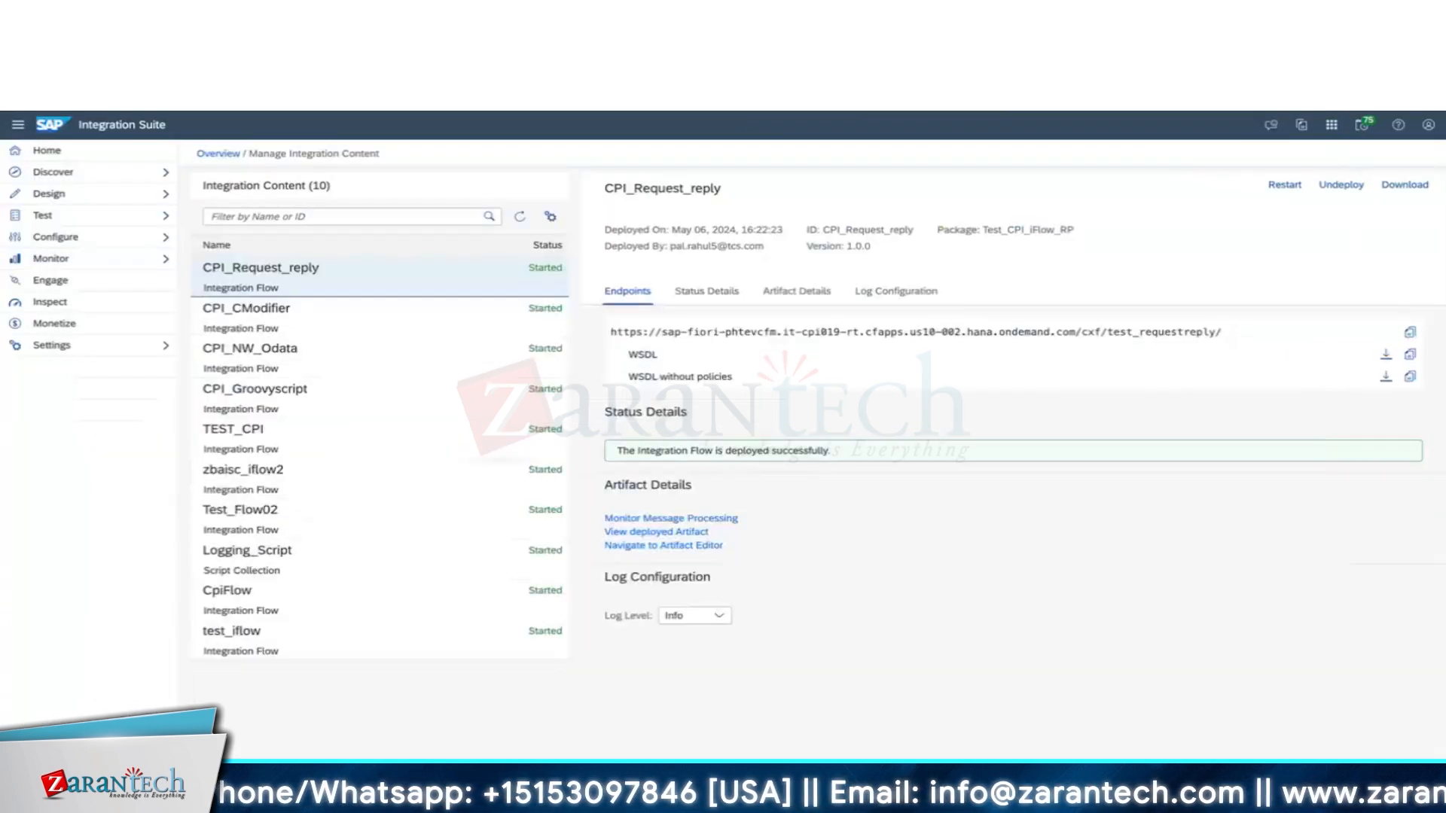
key(ctrl+Tab)
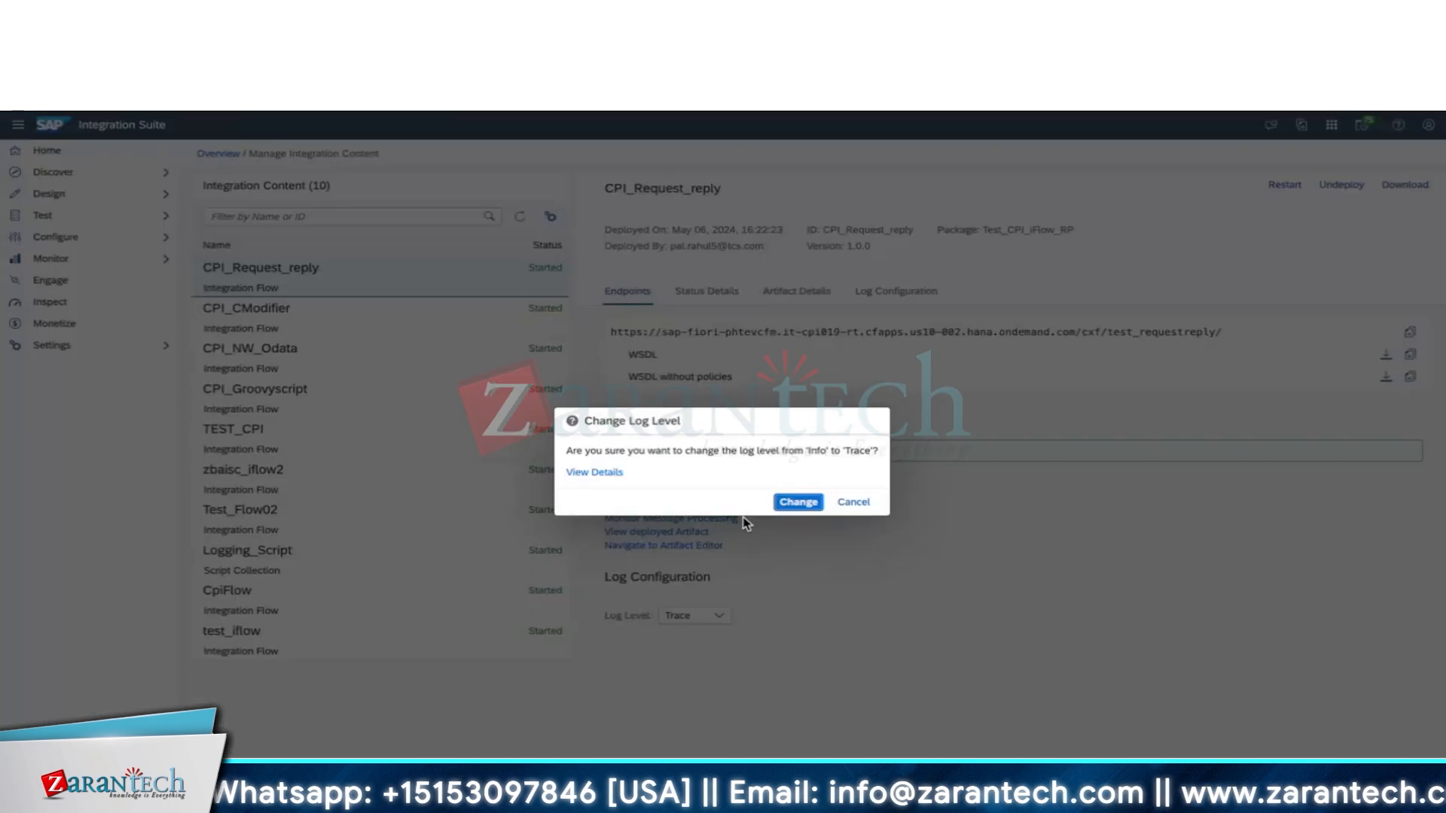
click(798, 502)
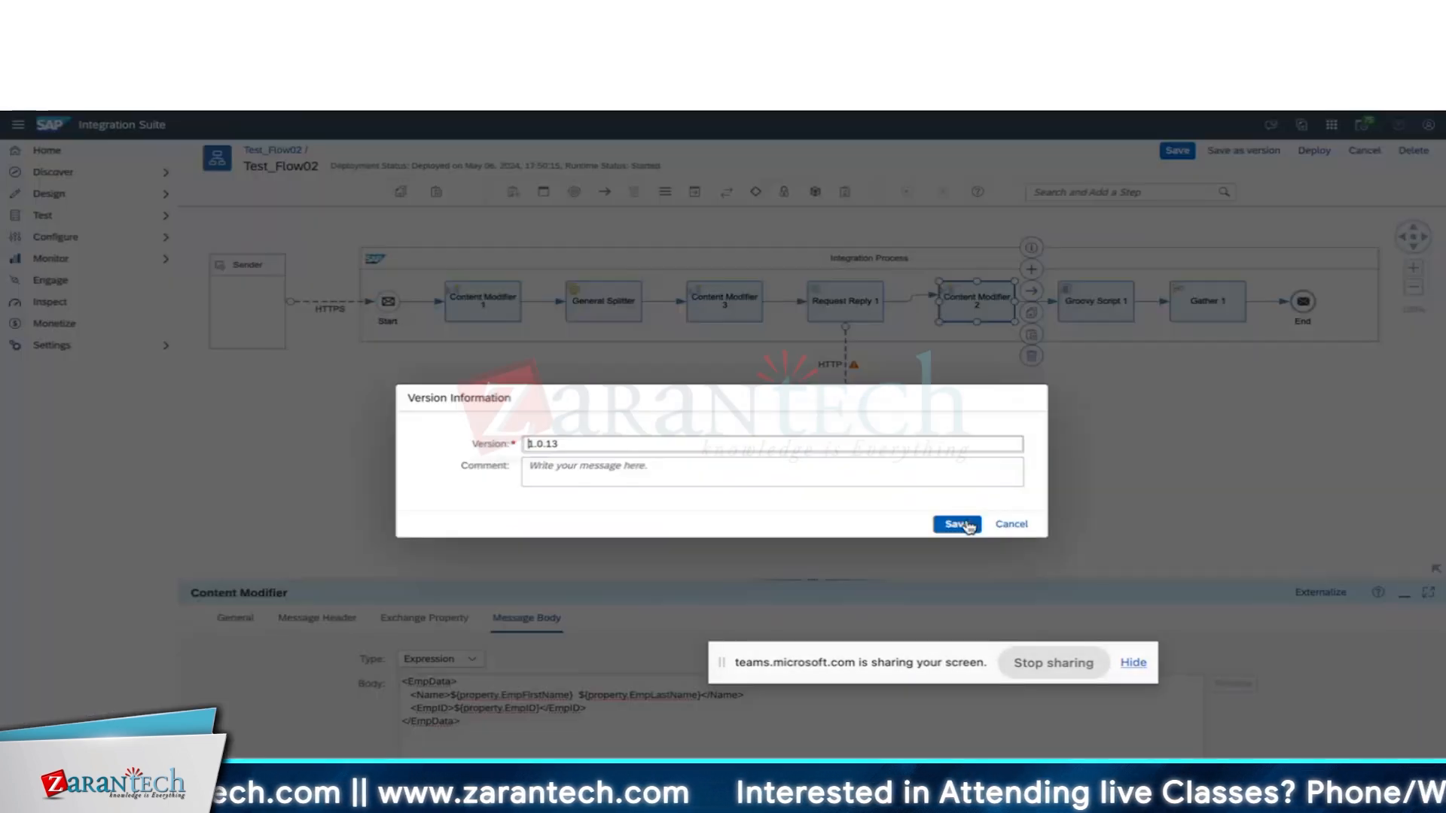
click(959, 522)
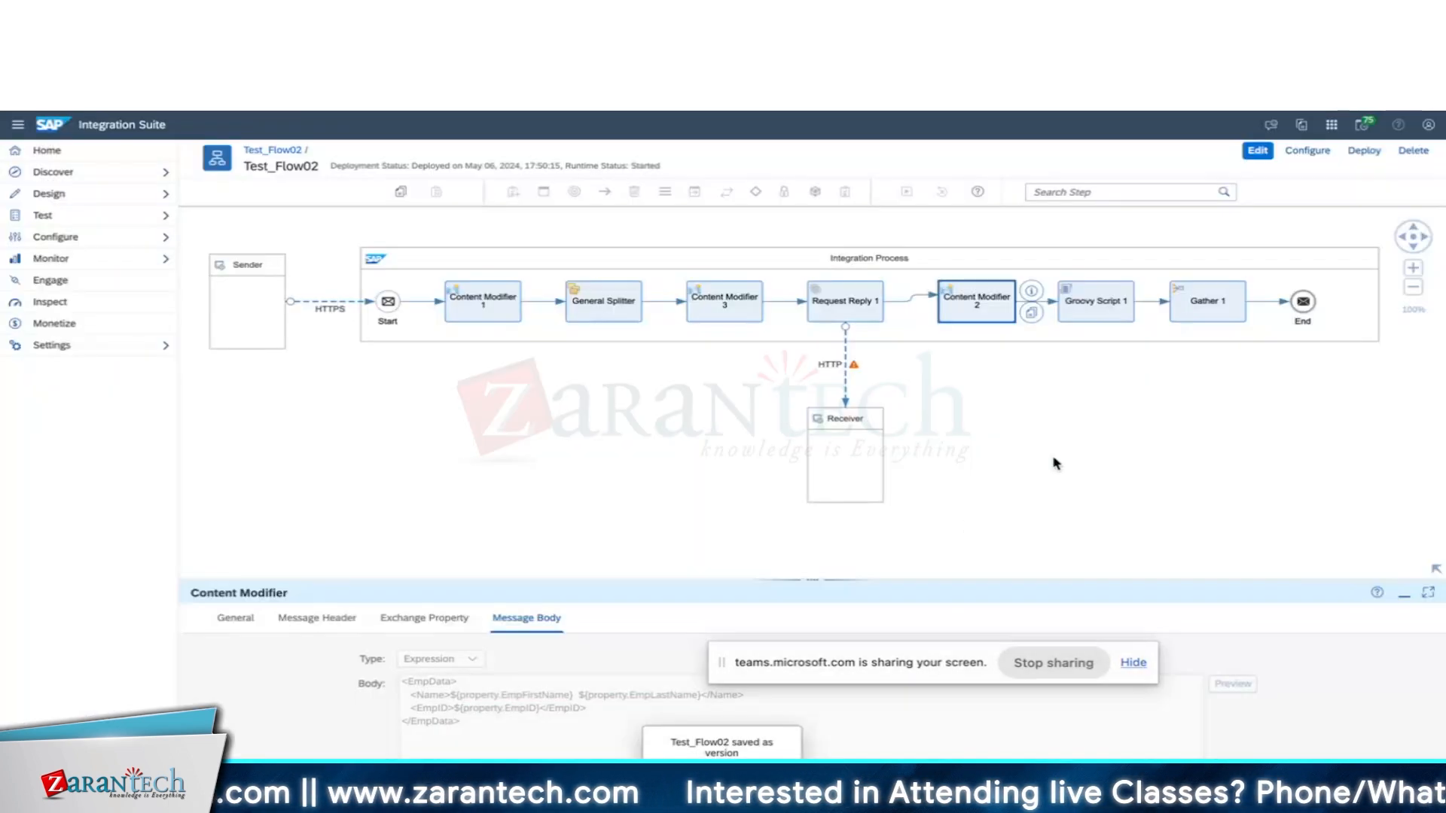
click(1364, 150)
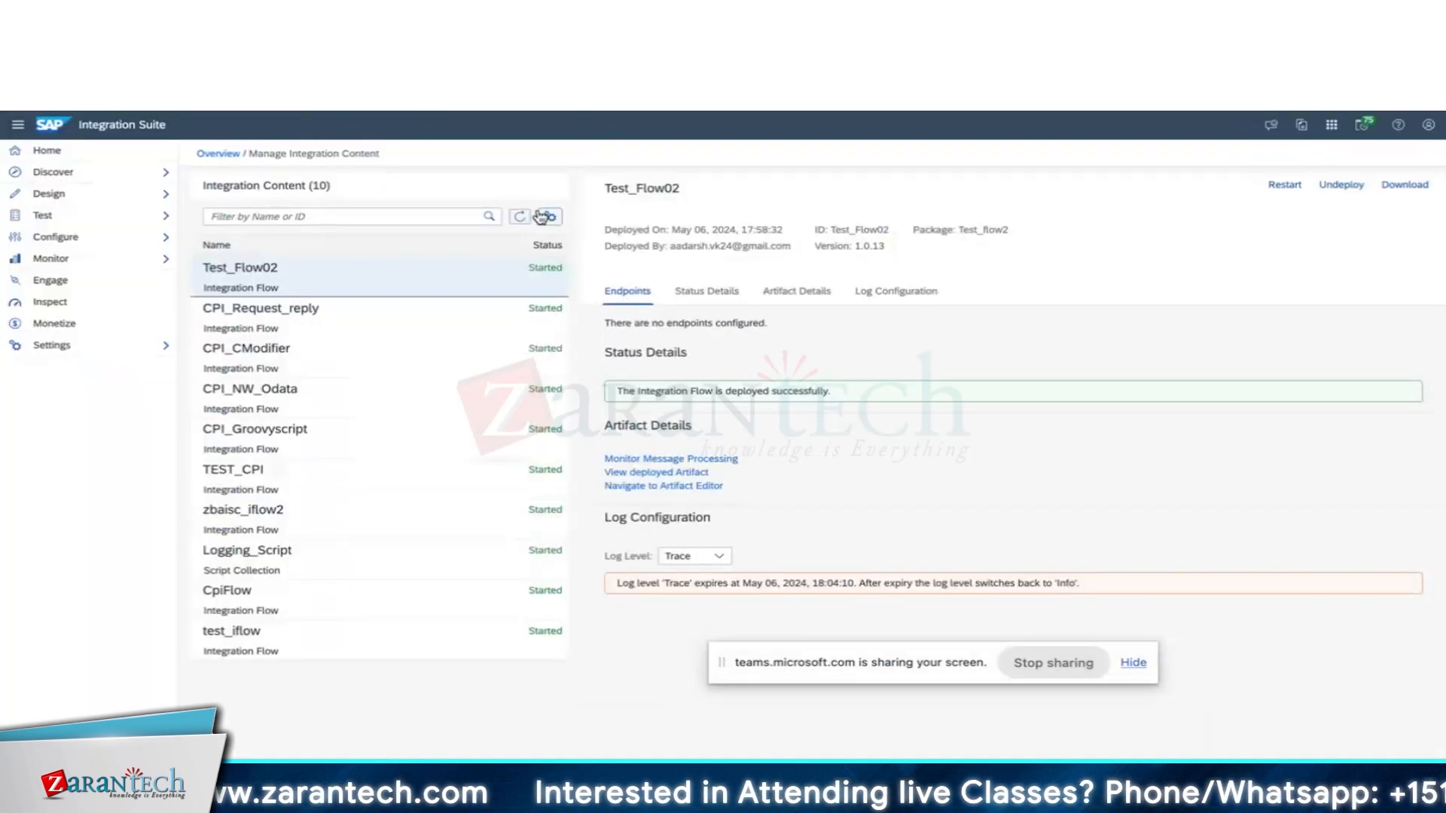
Send Postman's employee XML POST to Testflowo2 and return to Integration Suite.
key(super+Tab)
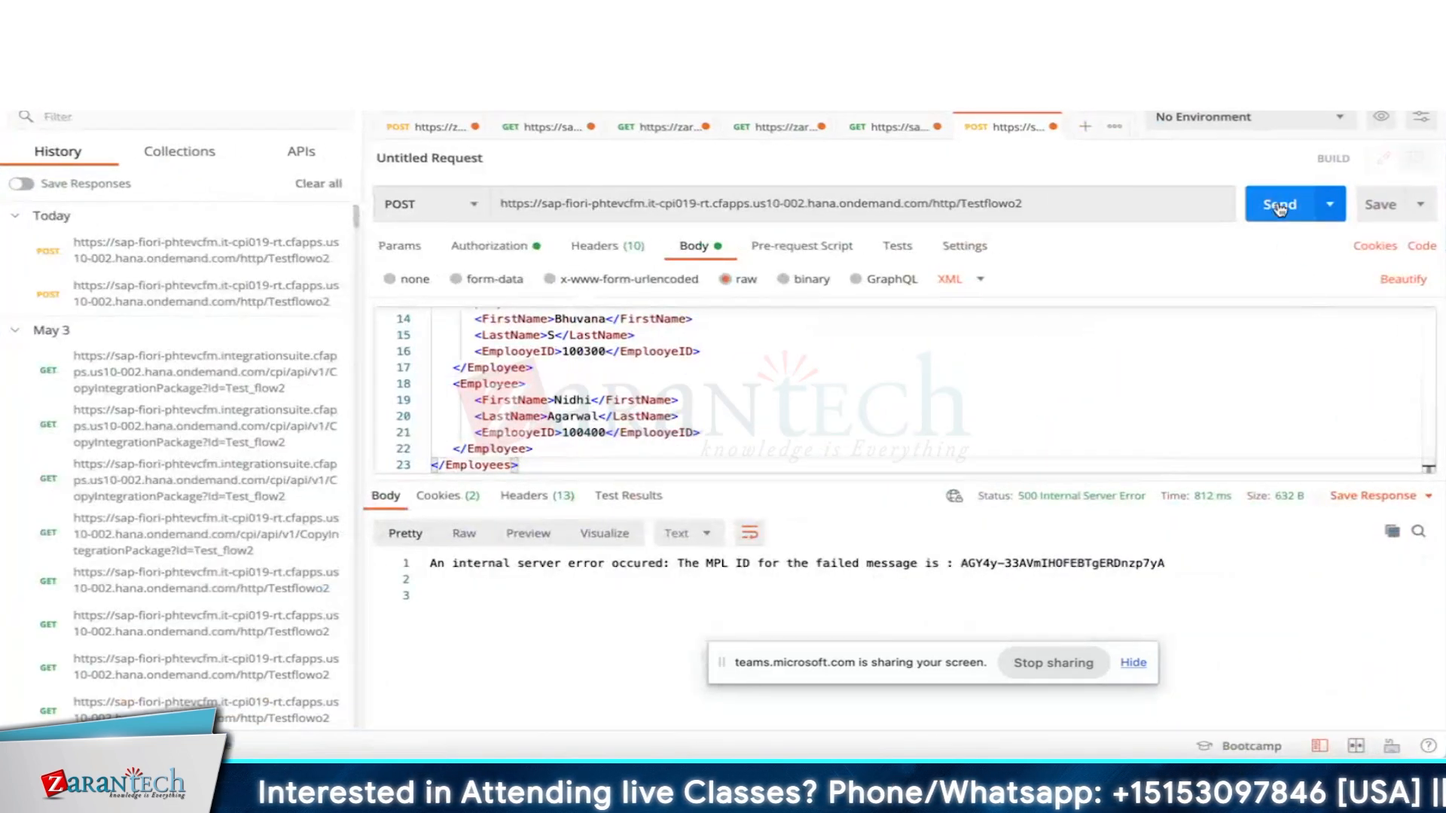
click(1278, 209)
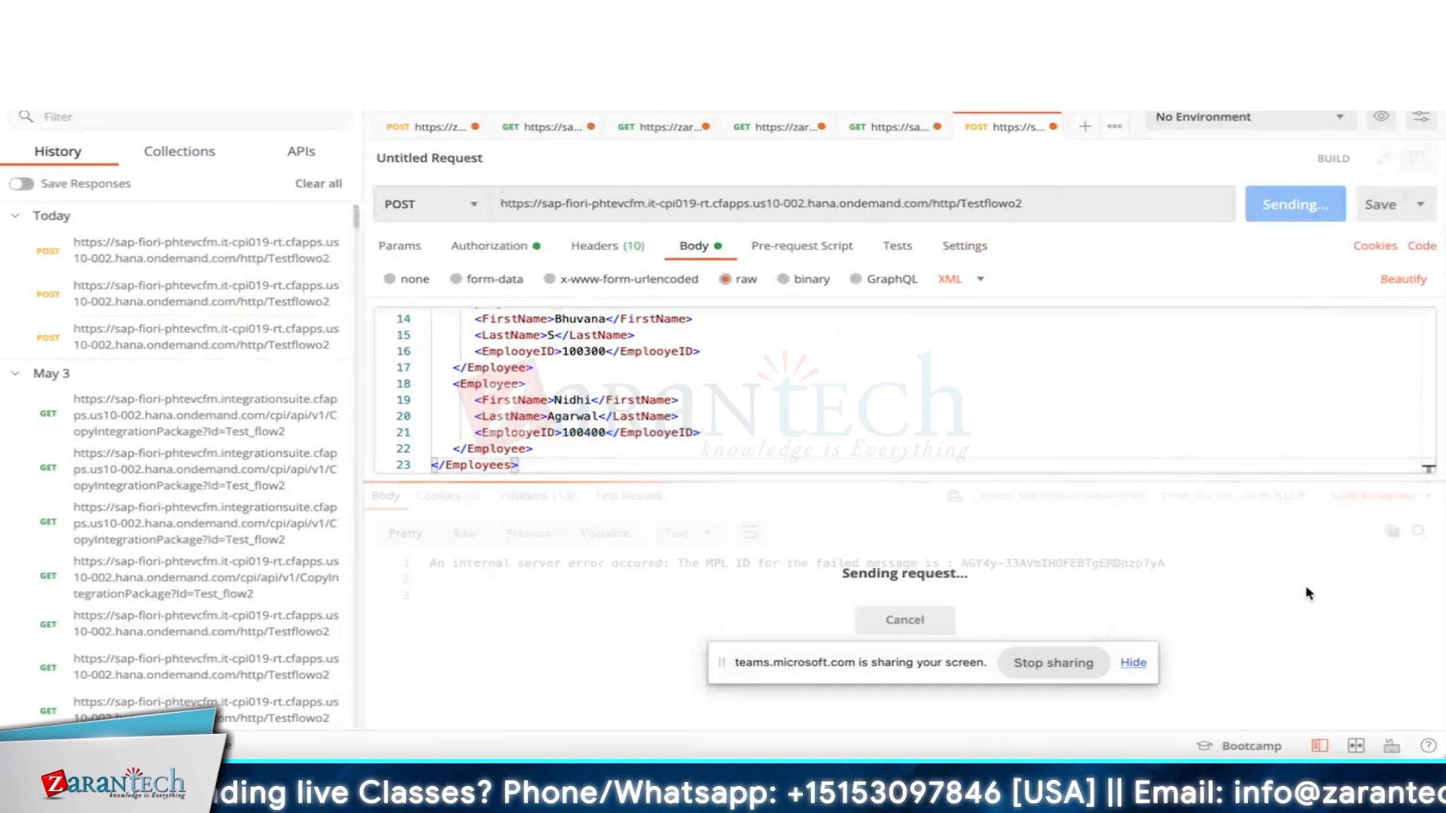
key(super+Tab)
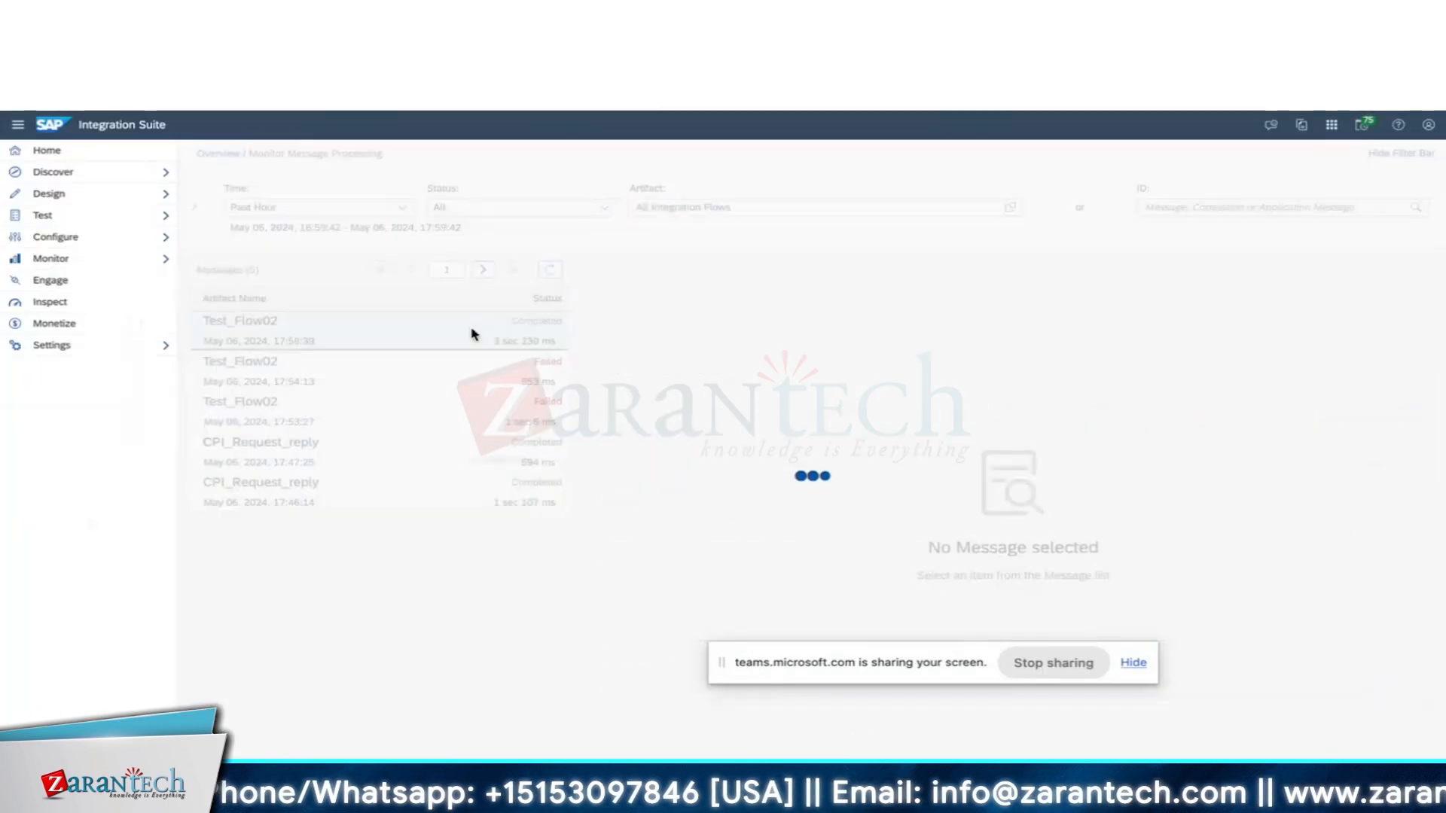
In the completed run, step through the General Splitter occurrences to segment 2.
key(Down)
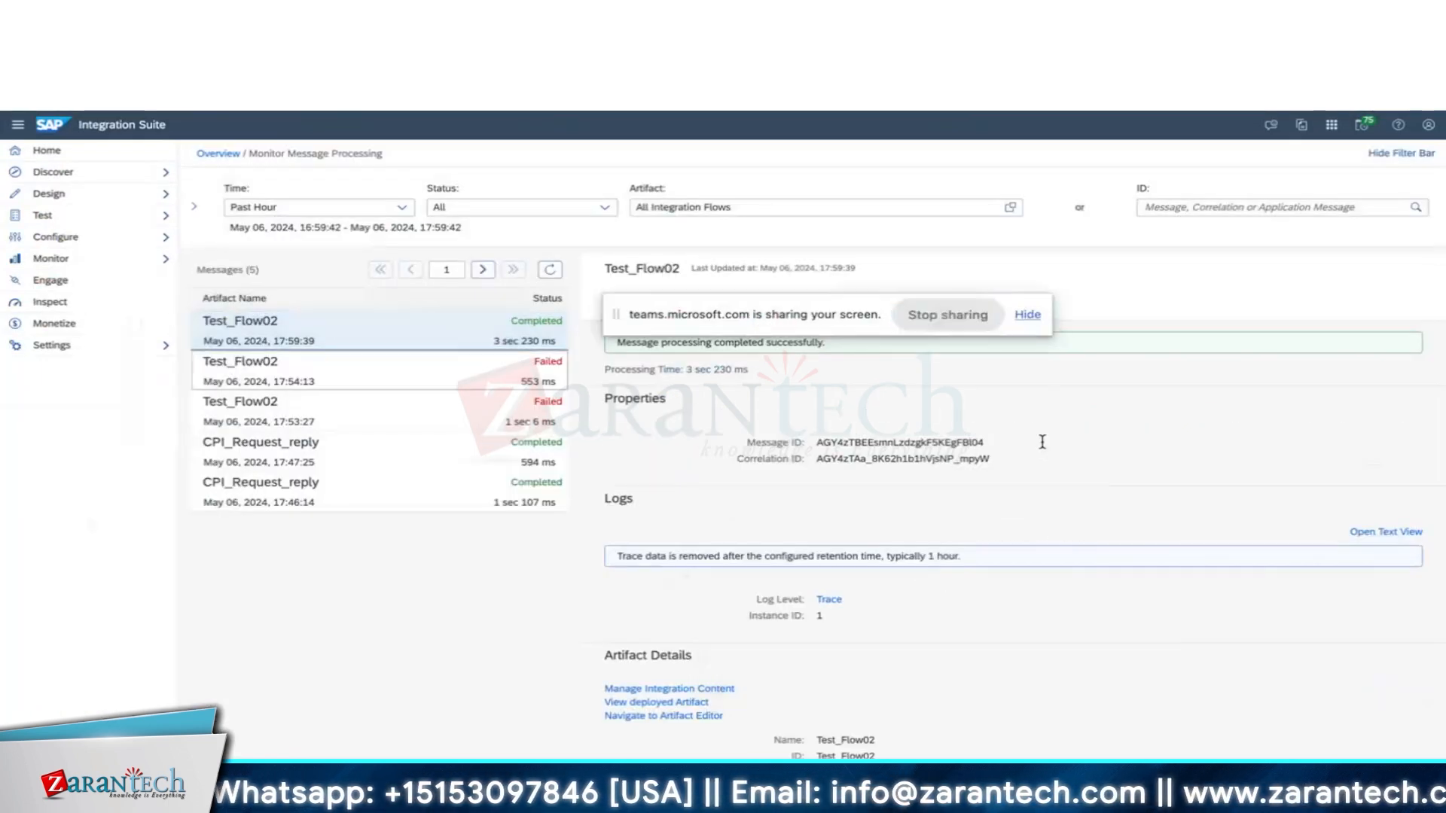
drag(1027, 485, 1025, 575)
scroll(1026, 575, down, 5)
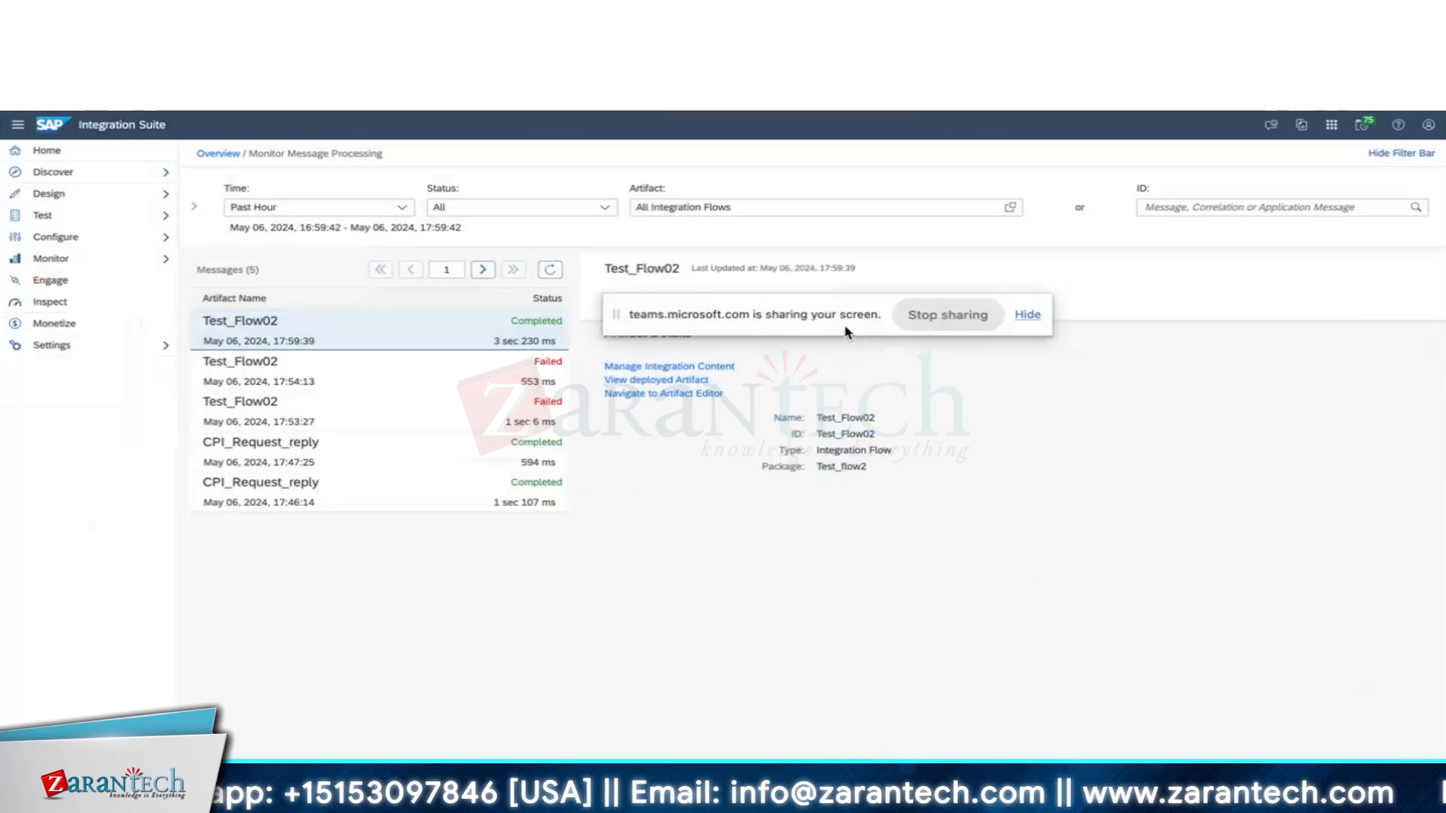
drag(845, 329, 913, 665)
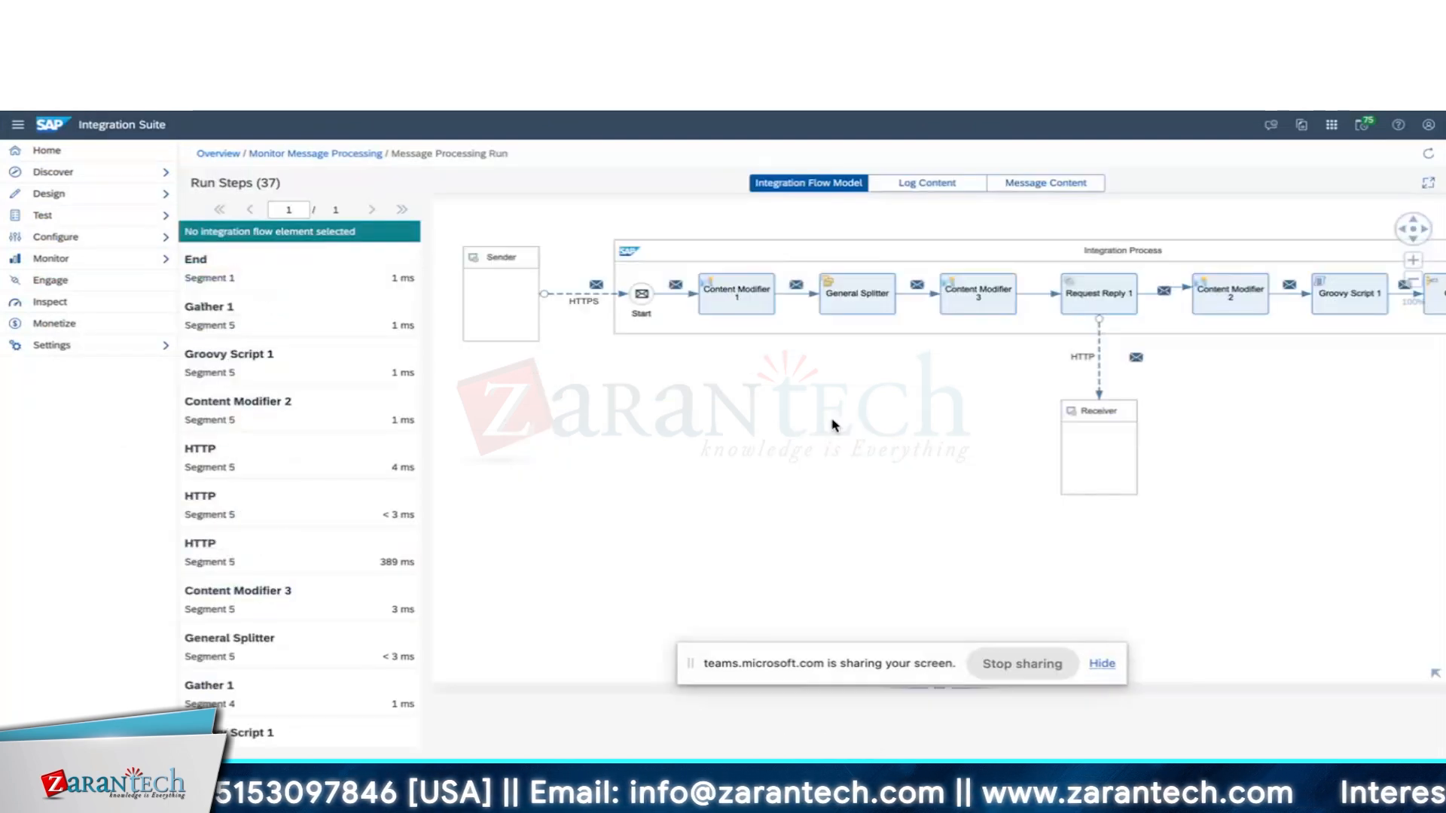
click(300, 646)
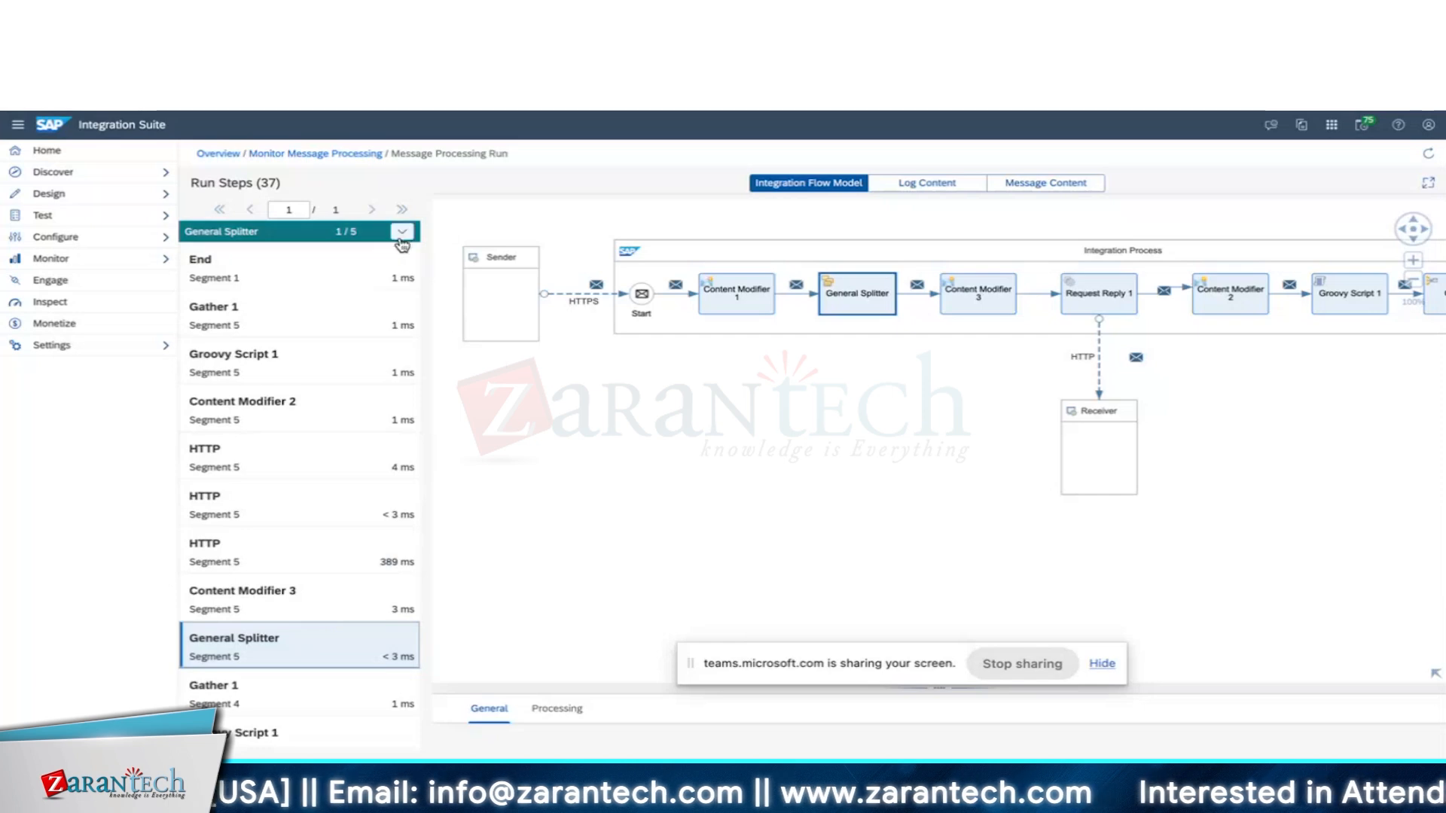
click(401, 232)
click(401, 232)
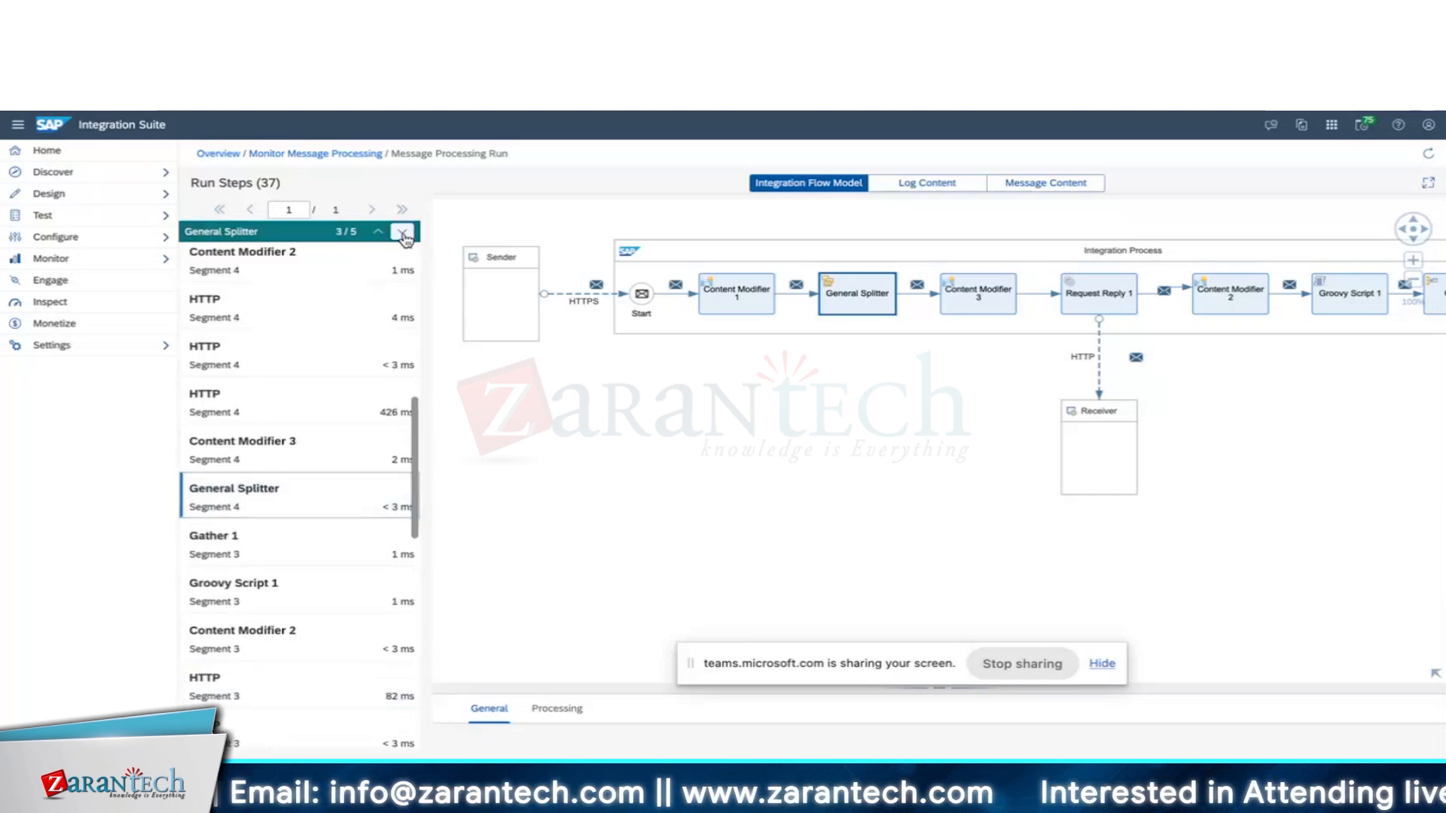
click(401, 233)
click(401, 233)
click(317, 556)
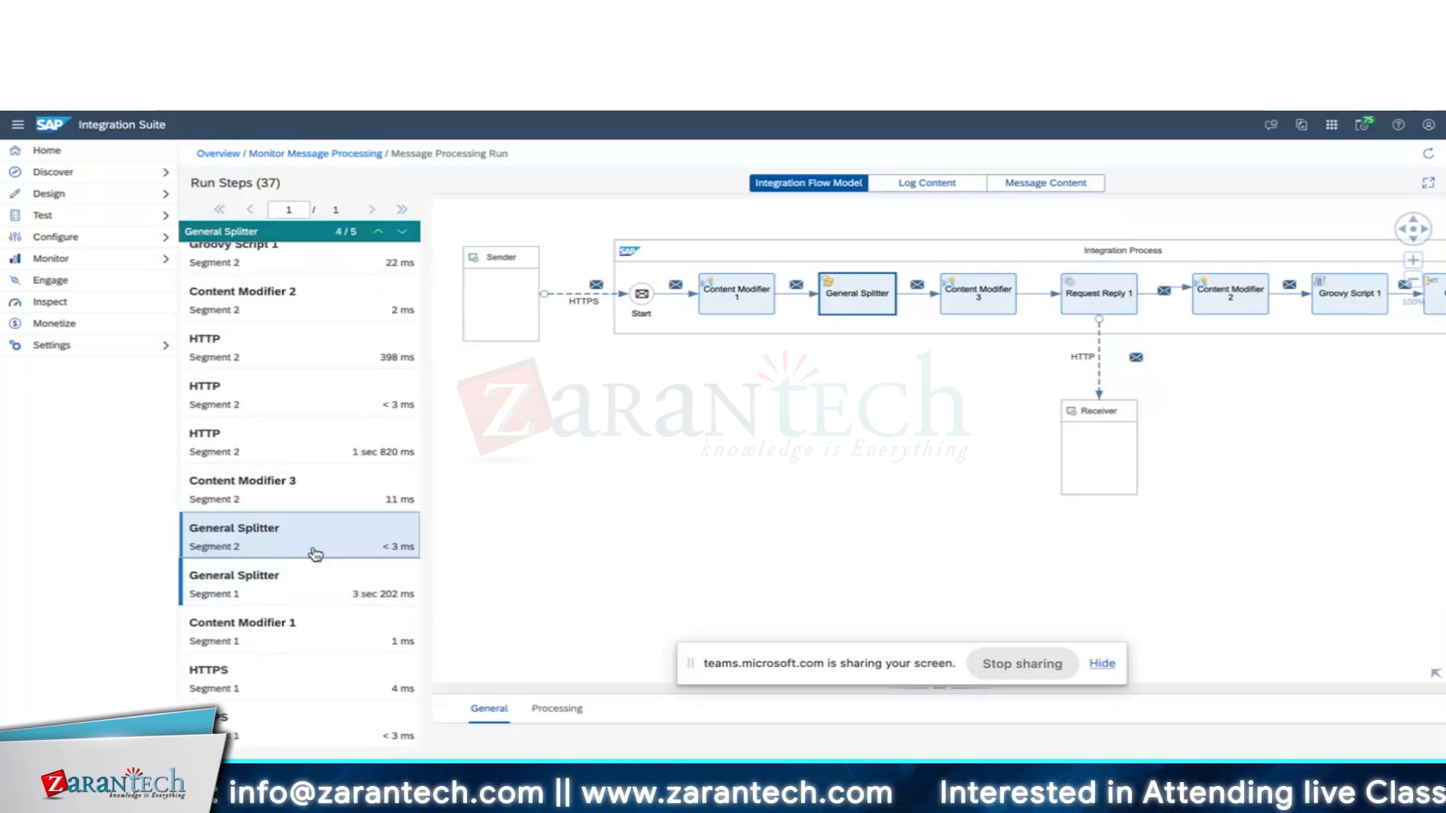
Inspect payloads at Content Modifier 3 and Groovy Script 1, then the End step's four EmpData records.
click(296, 491)
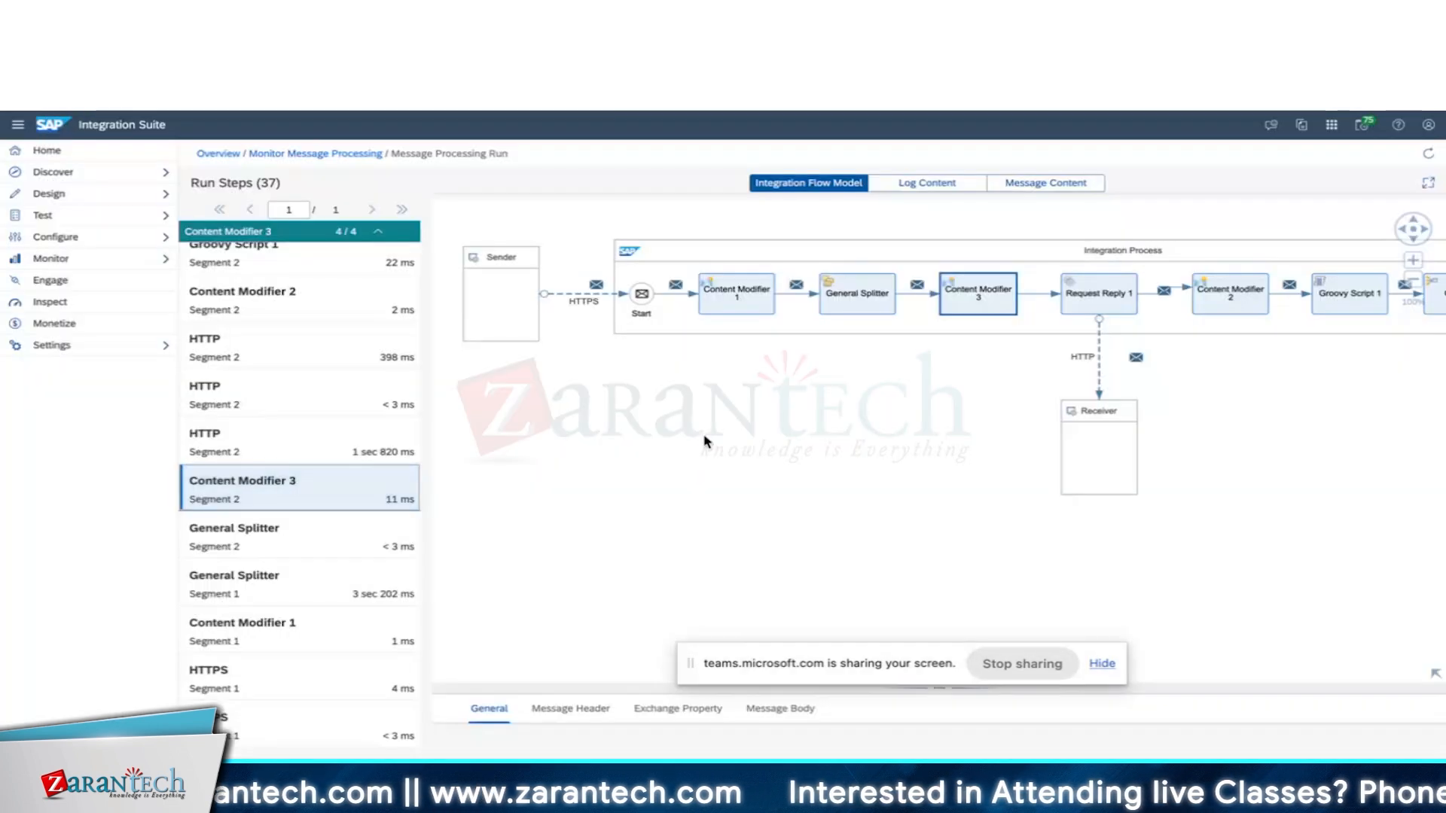
click(1047, 183)
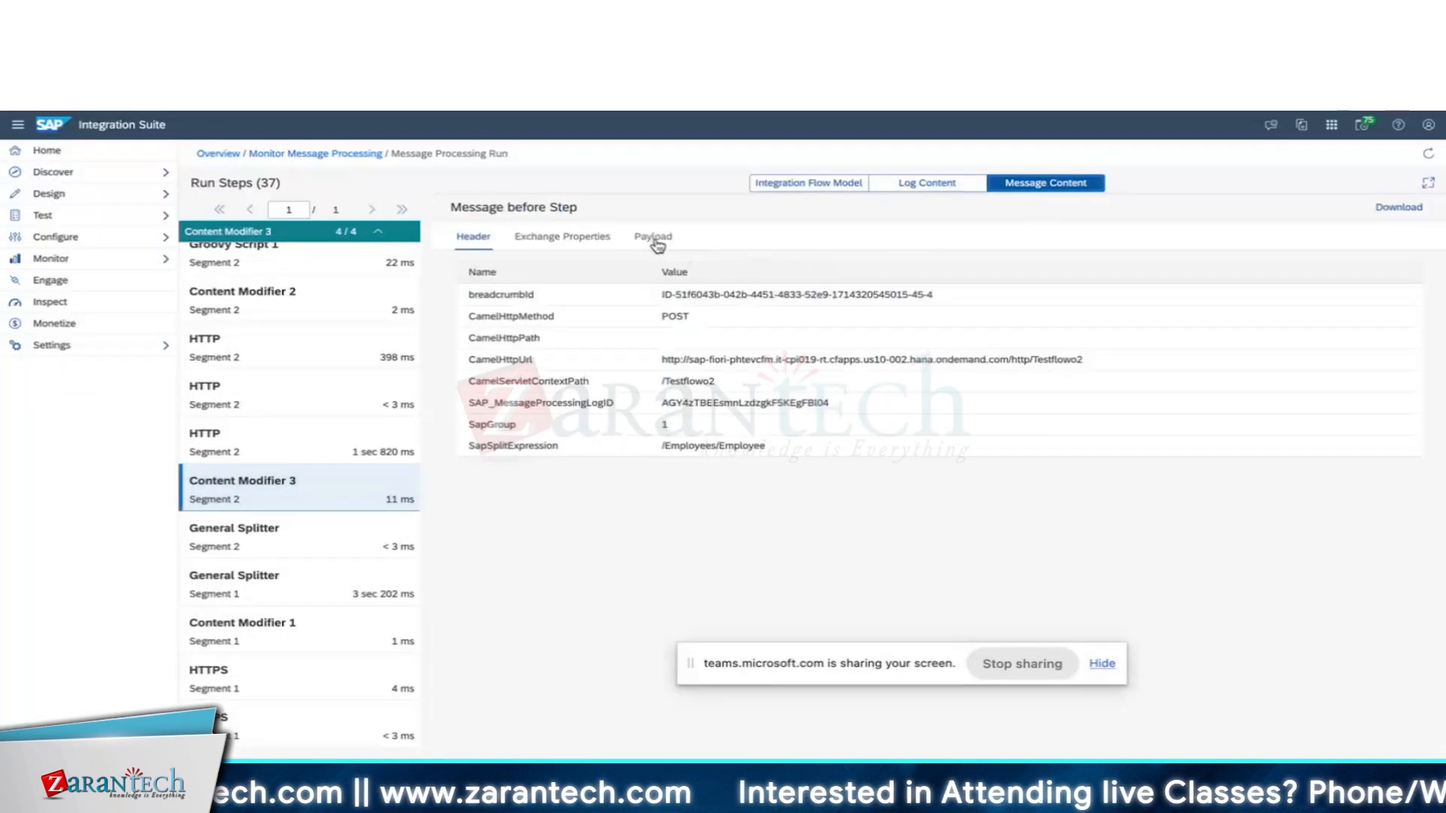
click(654, 238)
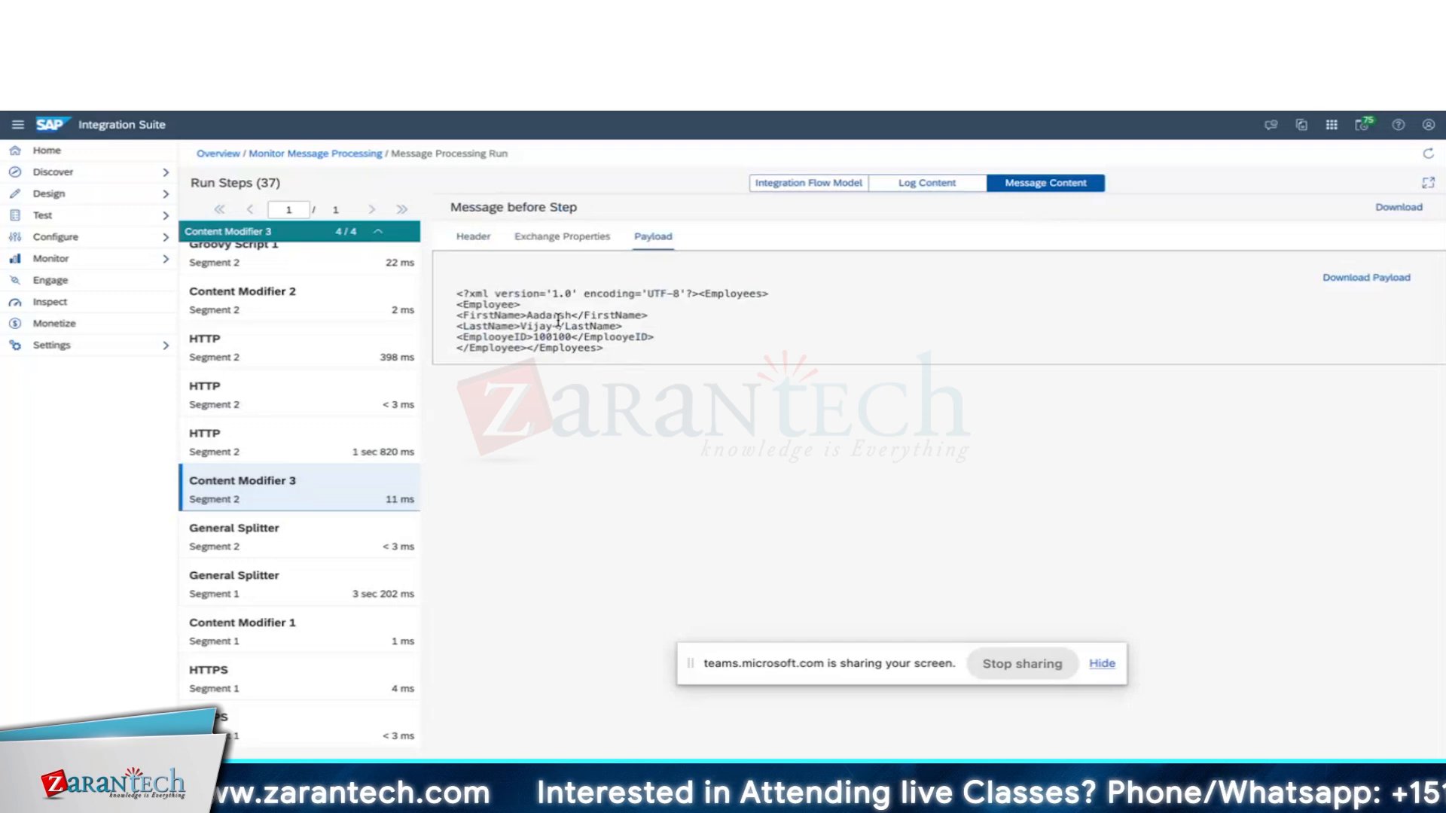
click(278, 256)
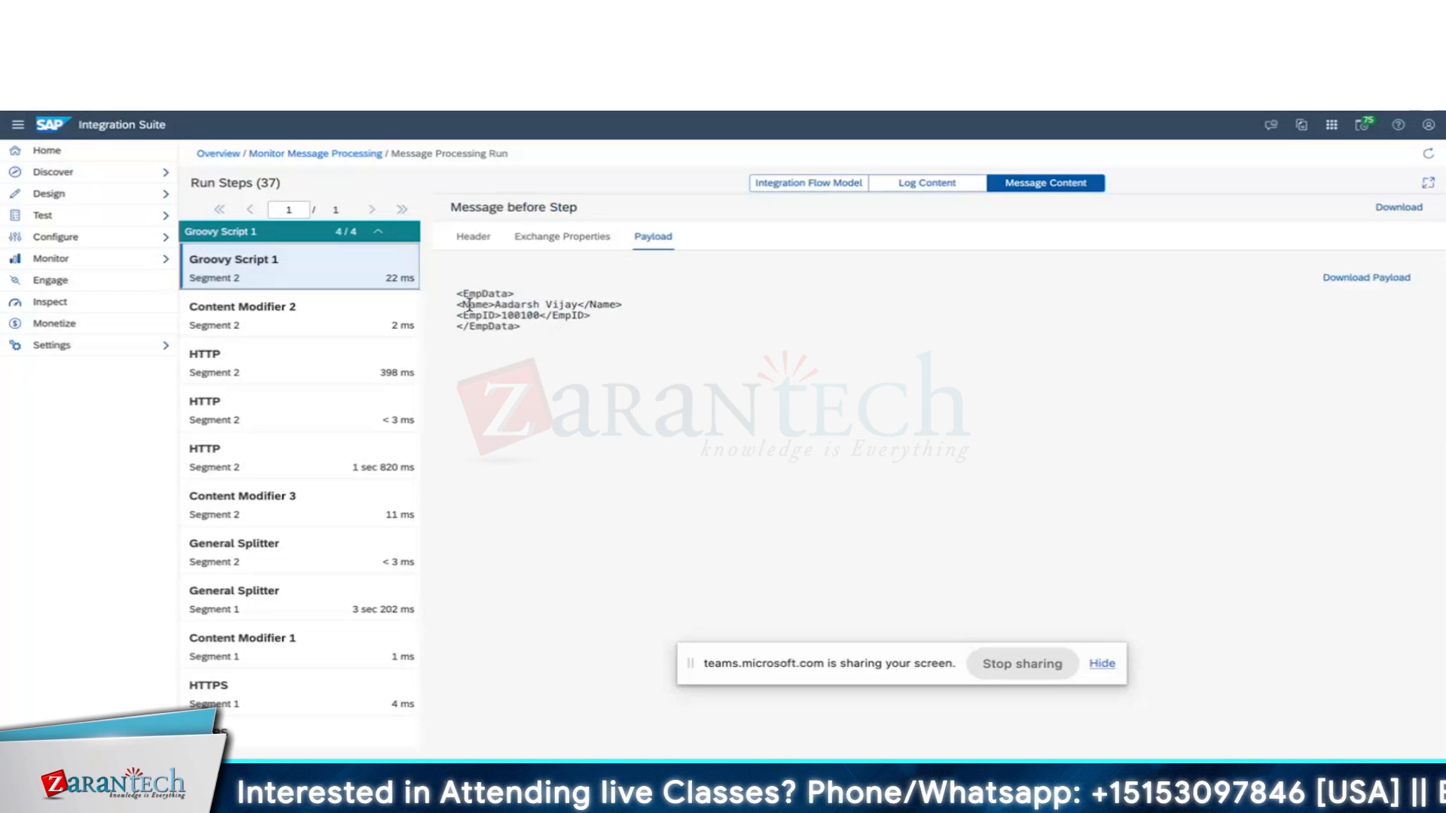
click(379, 234)
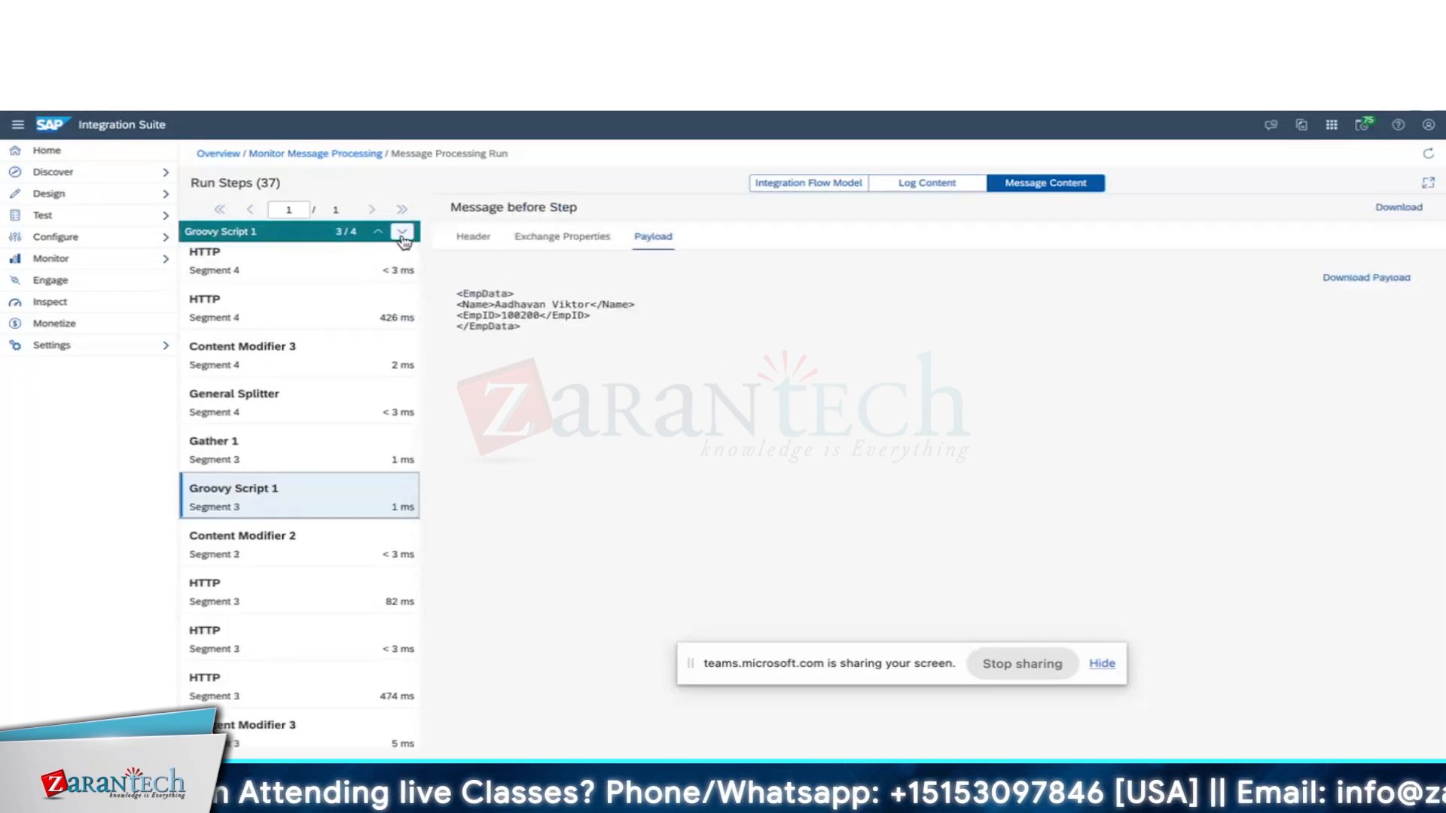
click(379, 232)
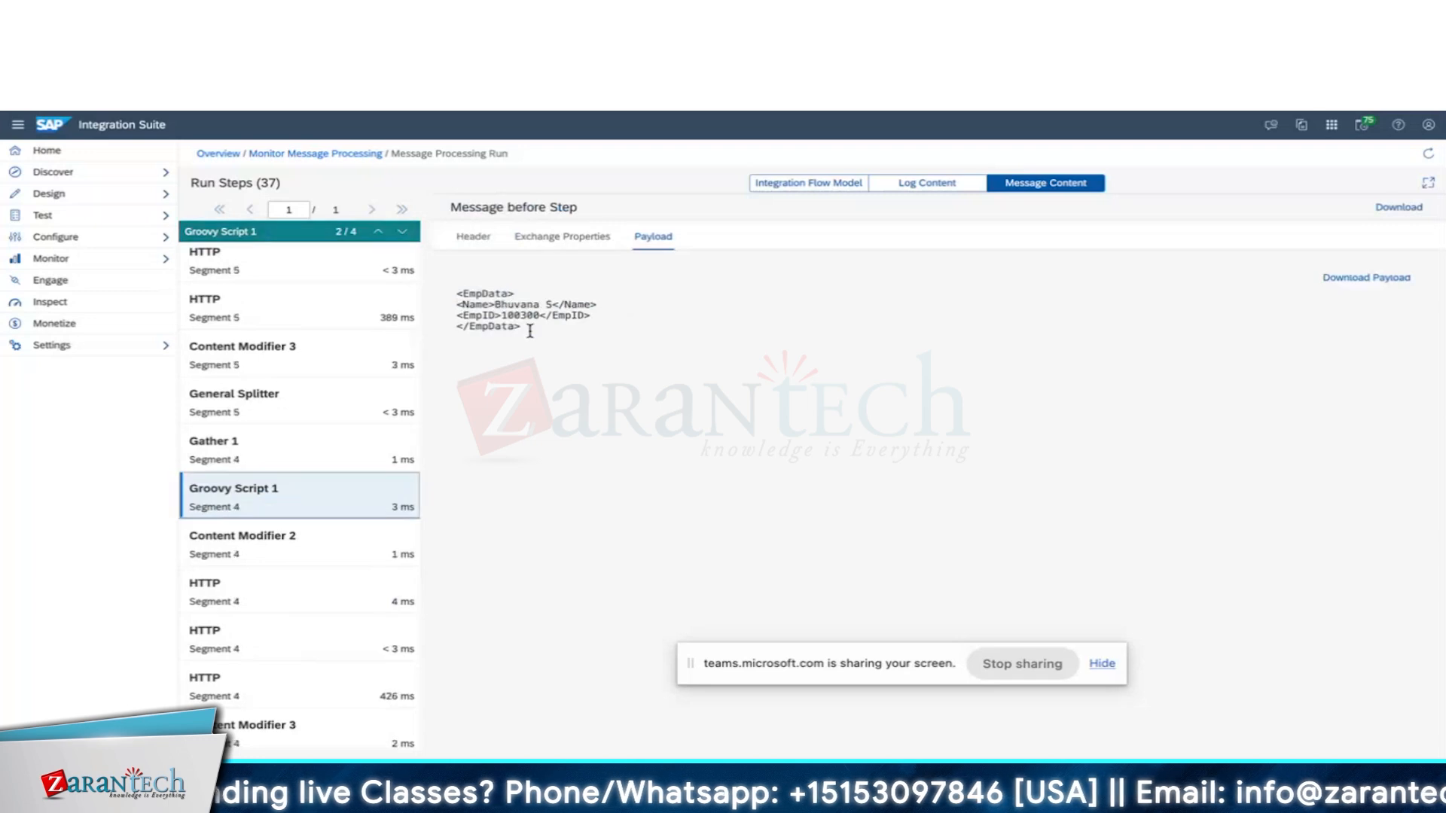
click(378, 234)
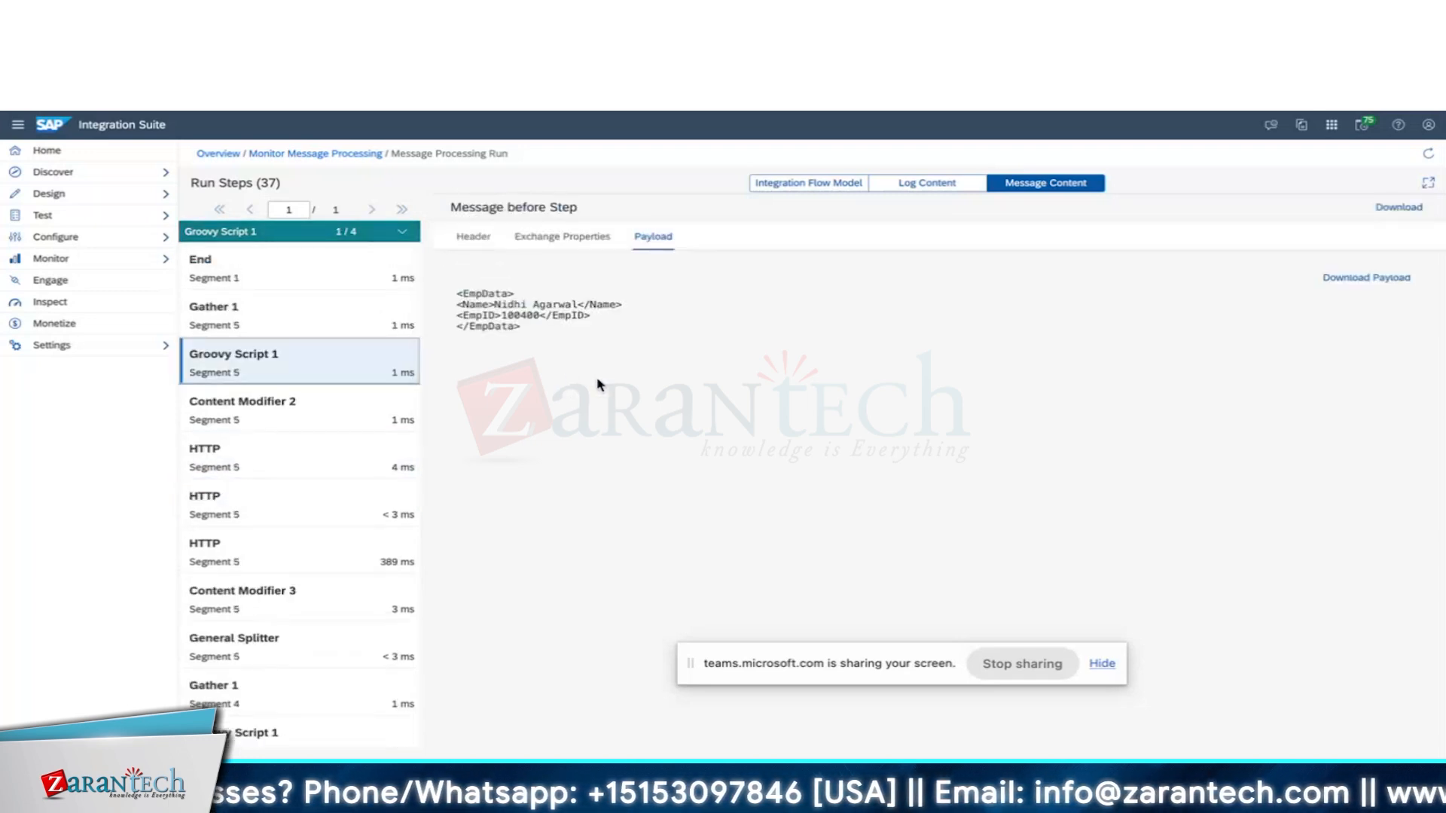
click(309, 291)
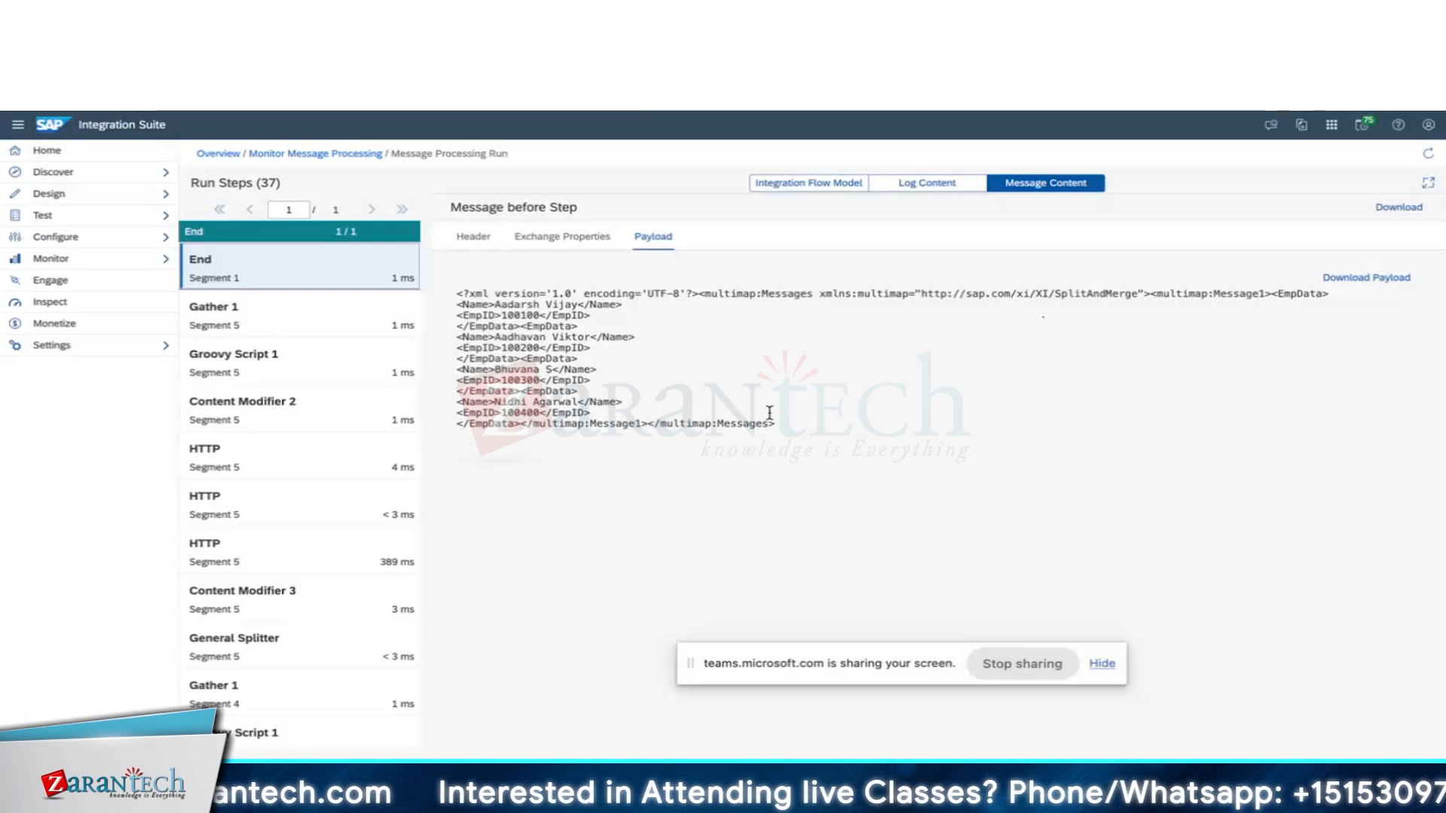
Select the End step's full payload XML and go to the XML formatter page.
drag(781, 424, 457, 298)
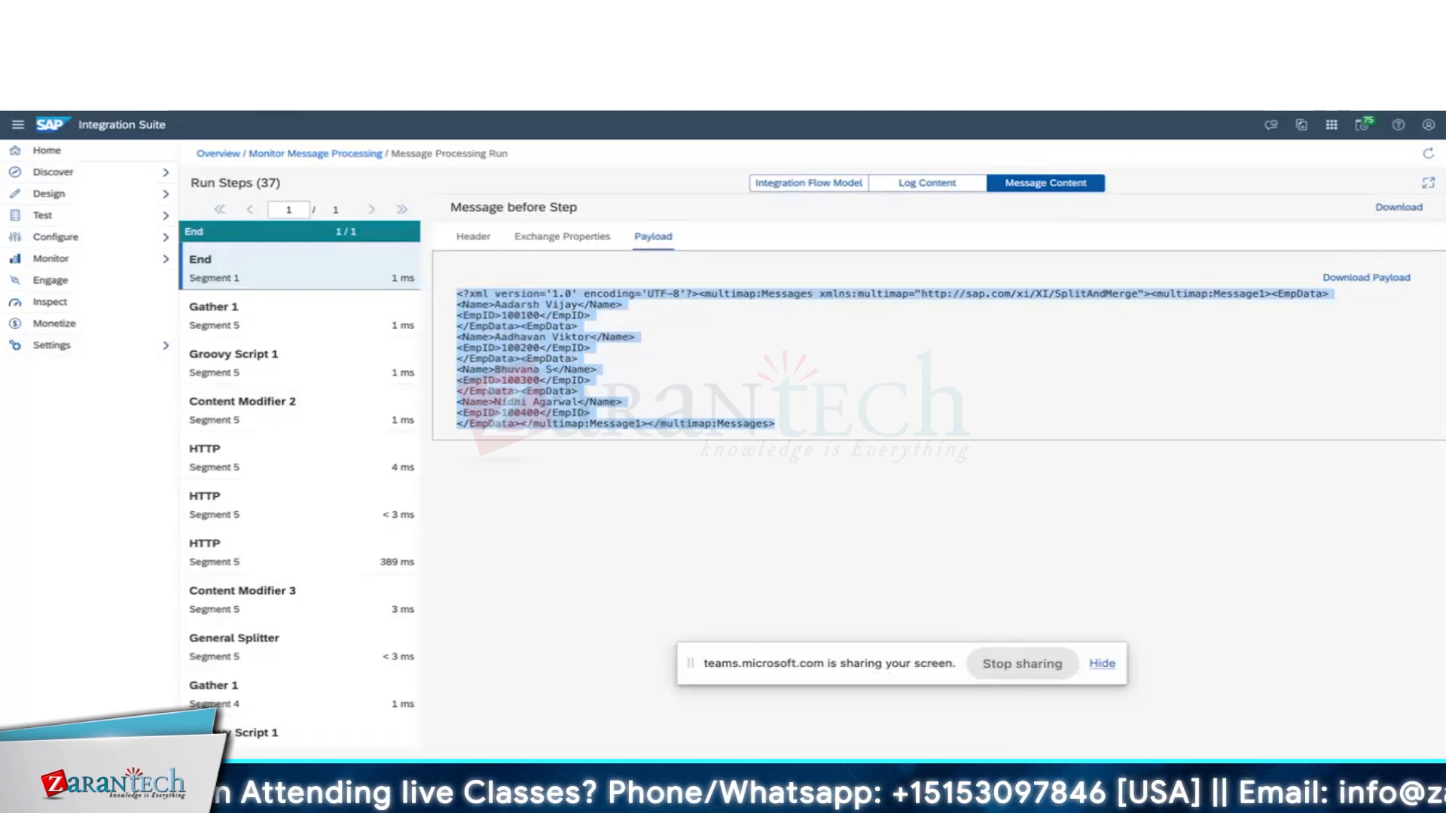
click(1175, 45)
Paste the combined multimap XML into XML Formatter and format it into four indented EmpData records.
click(1384, 247)
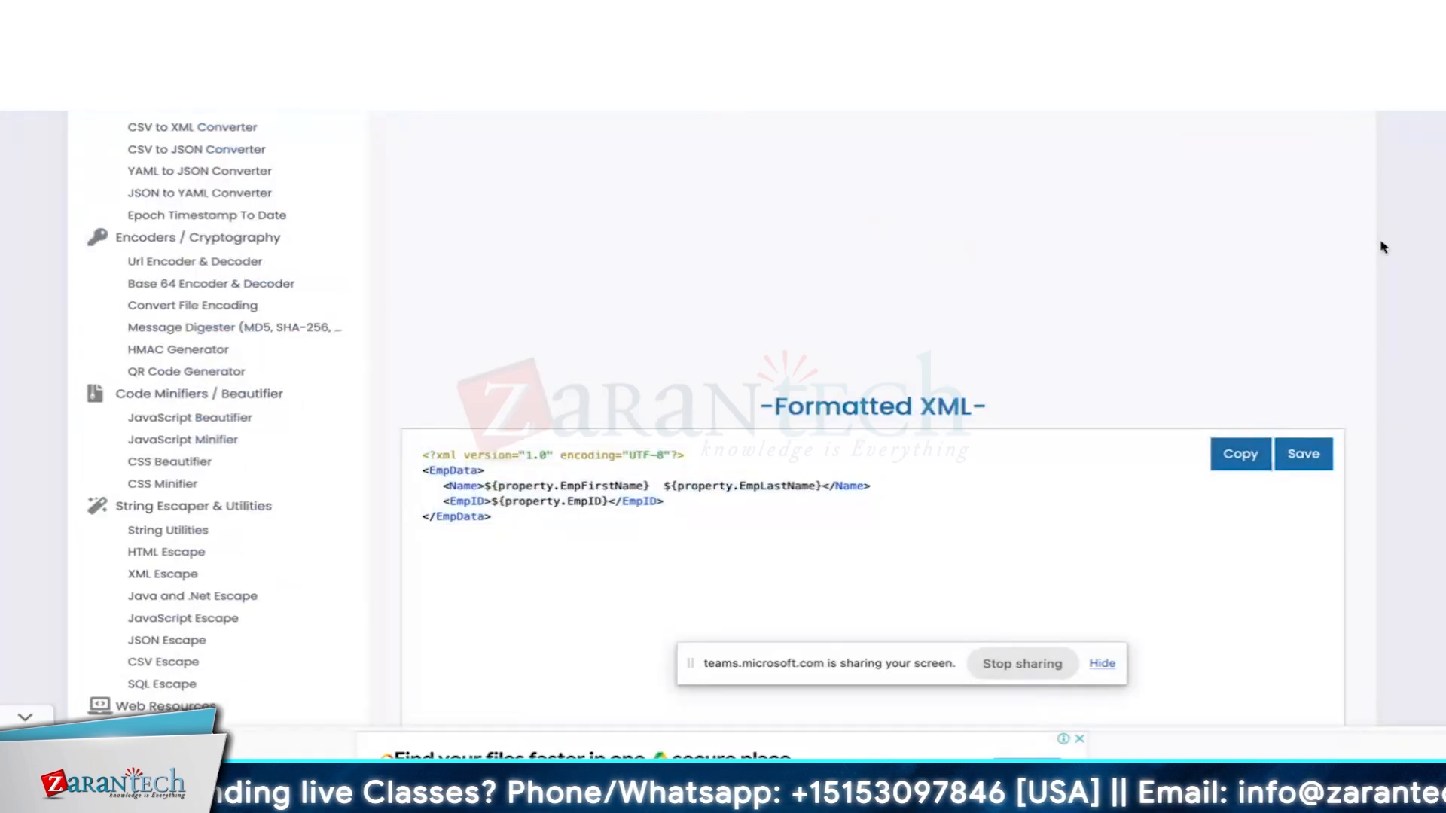
scroll(1384, 247, up, 5)
click(688, 351)
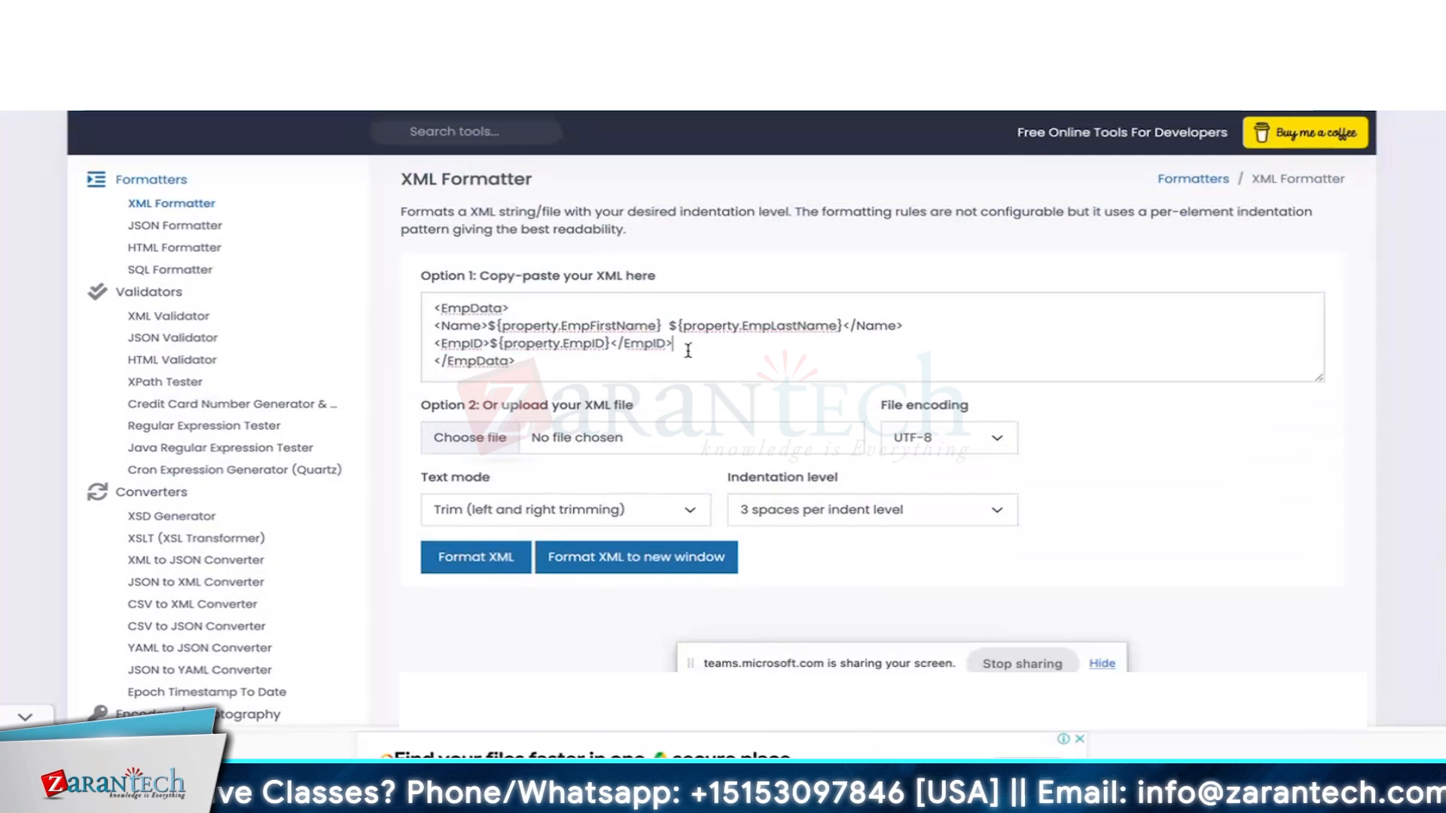
key(ctrl+a)
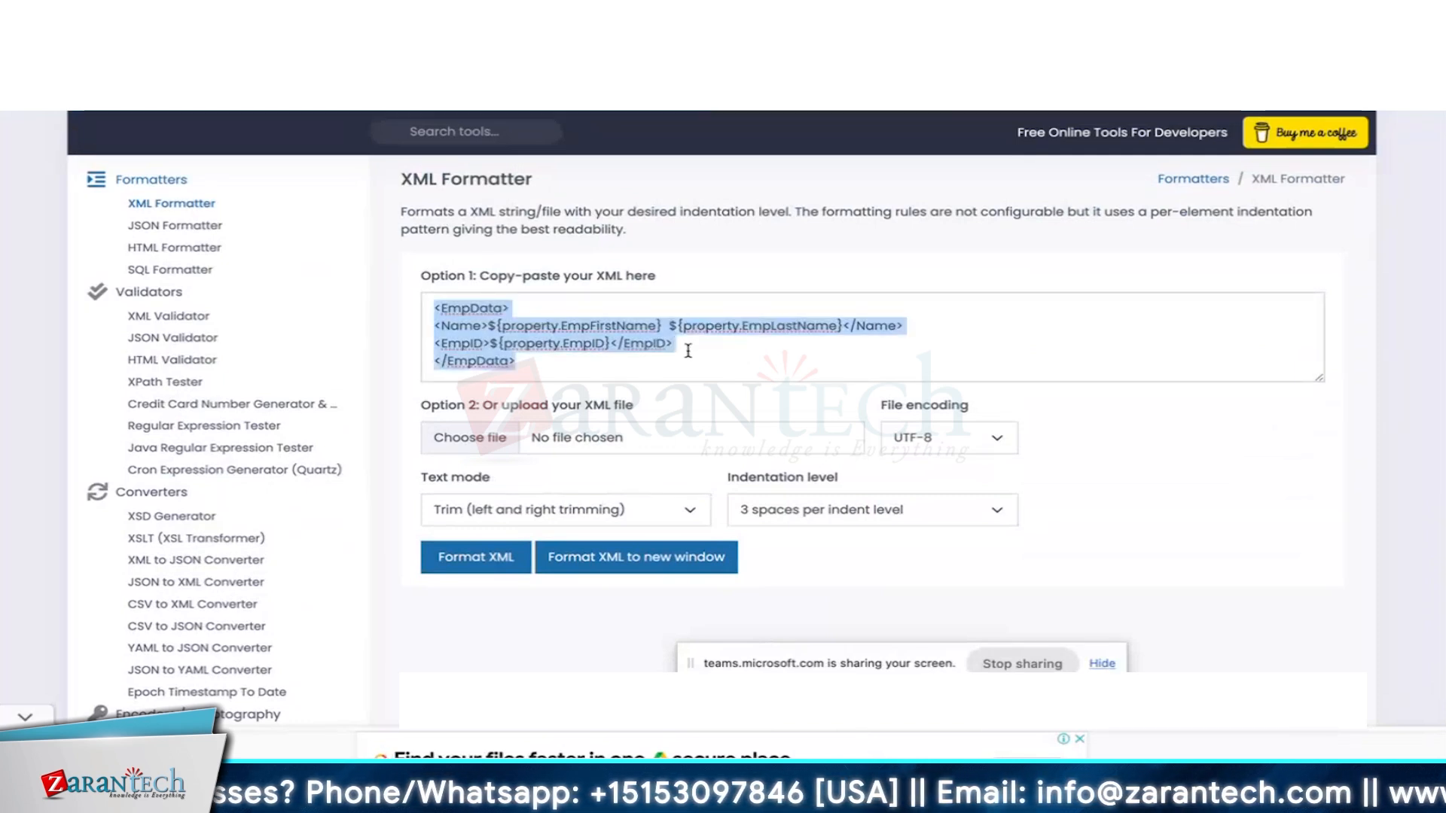
key(ctrl+v)
click(466, 561)
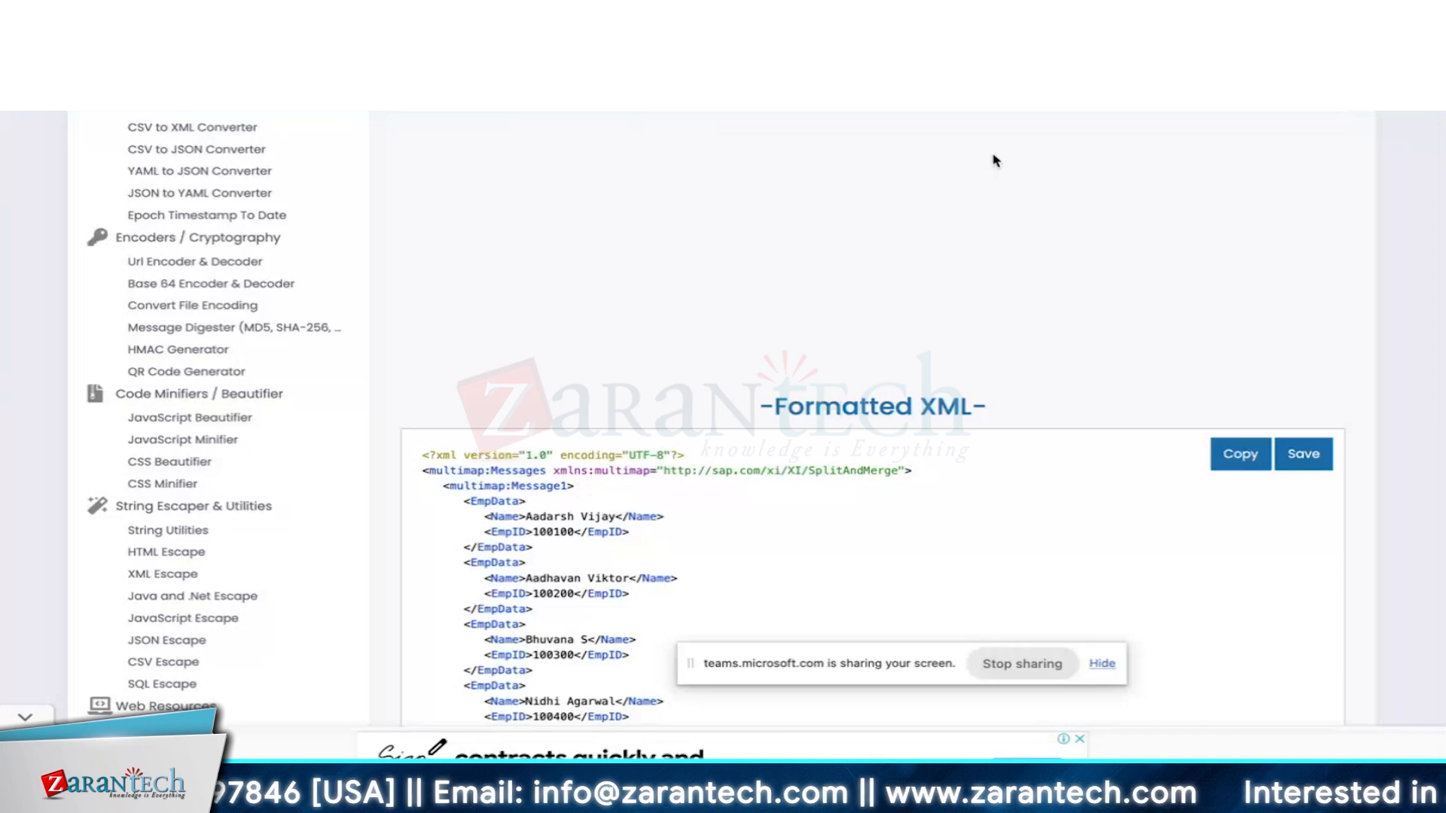
key(ctrl+Tab)
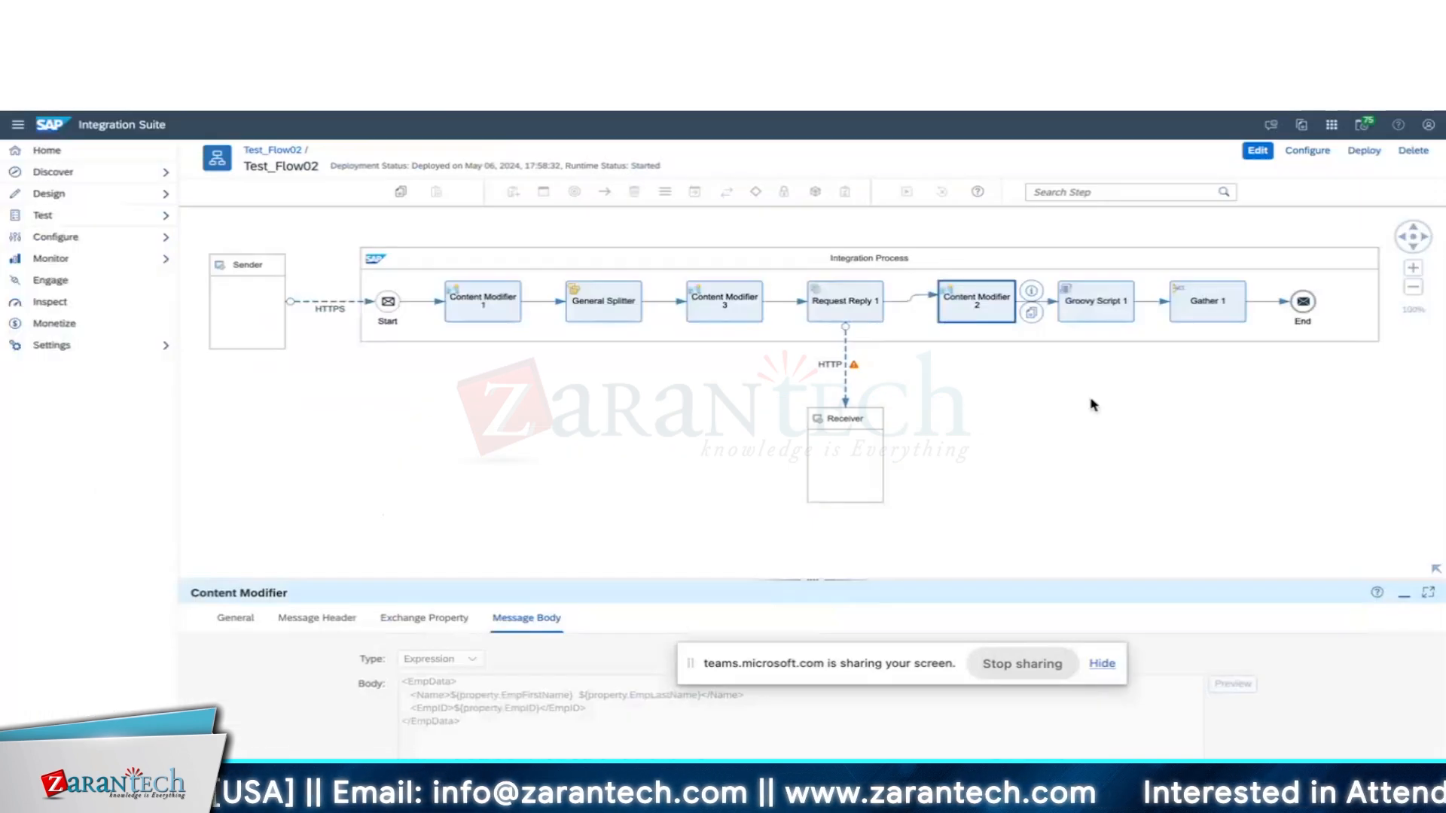
Save Test_Flow02 as version 1.0.14 with the comment 'Gather Format Change - Different'.
click(1208, 302)
click(1257, 151)
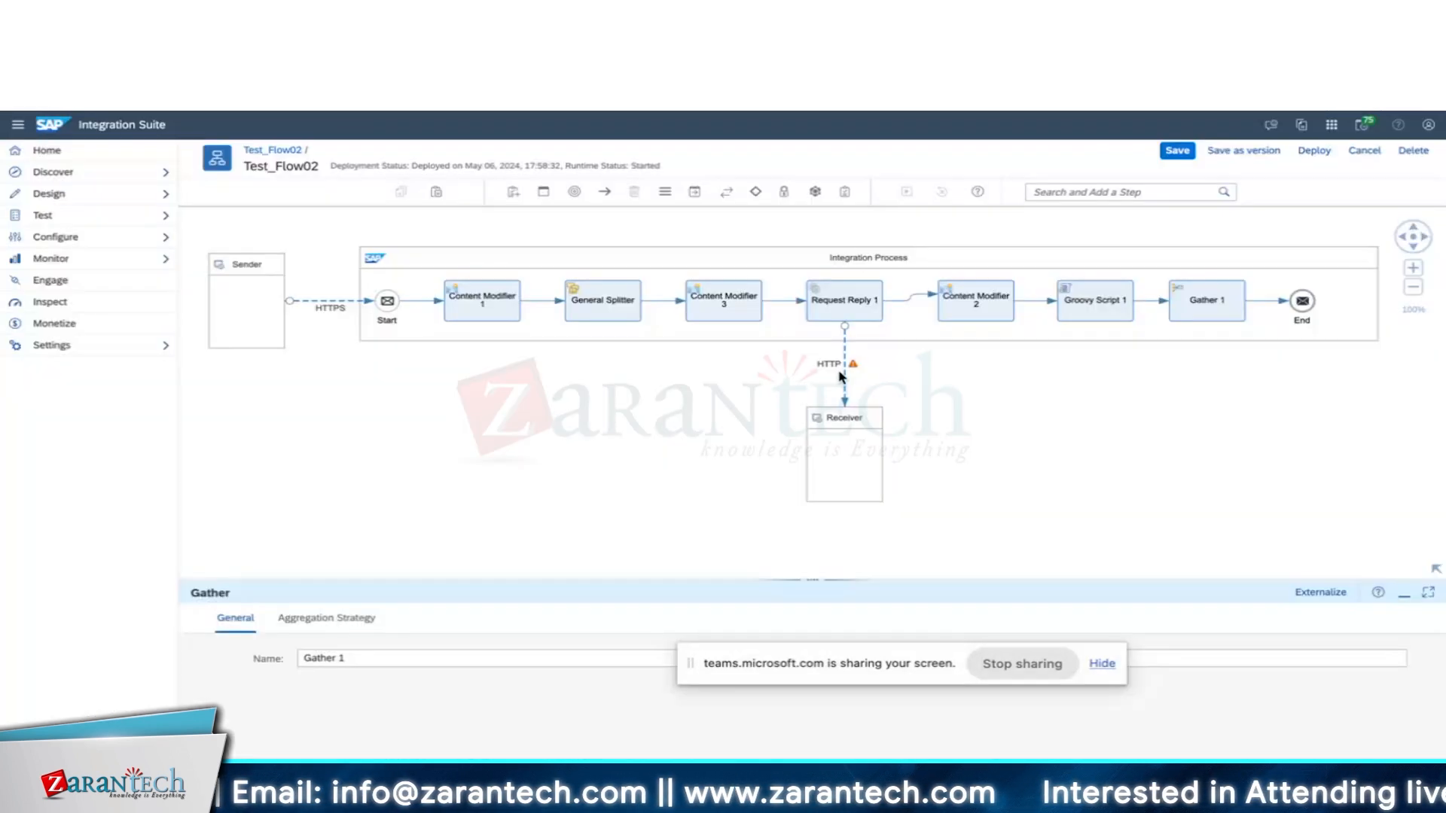
click(353, 619)
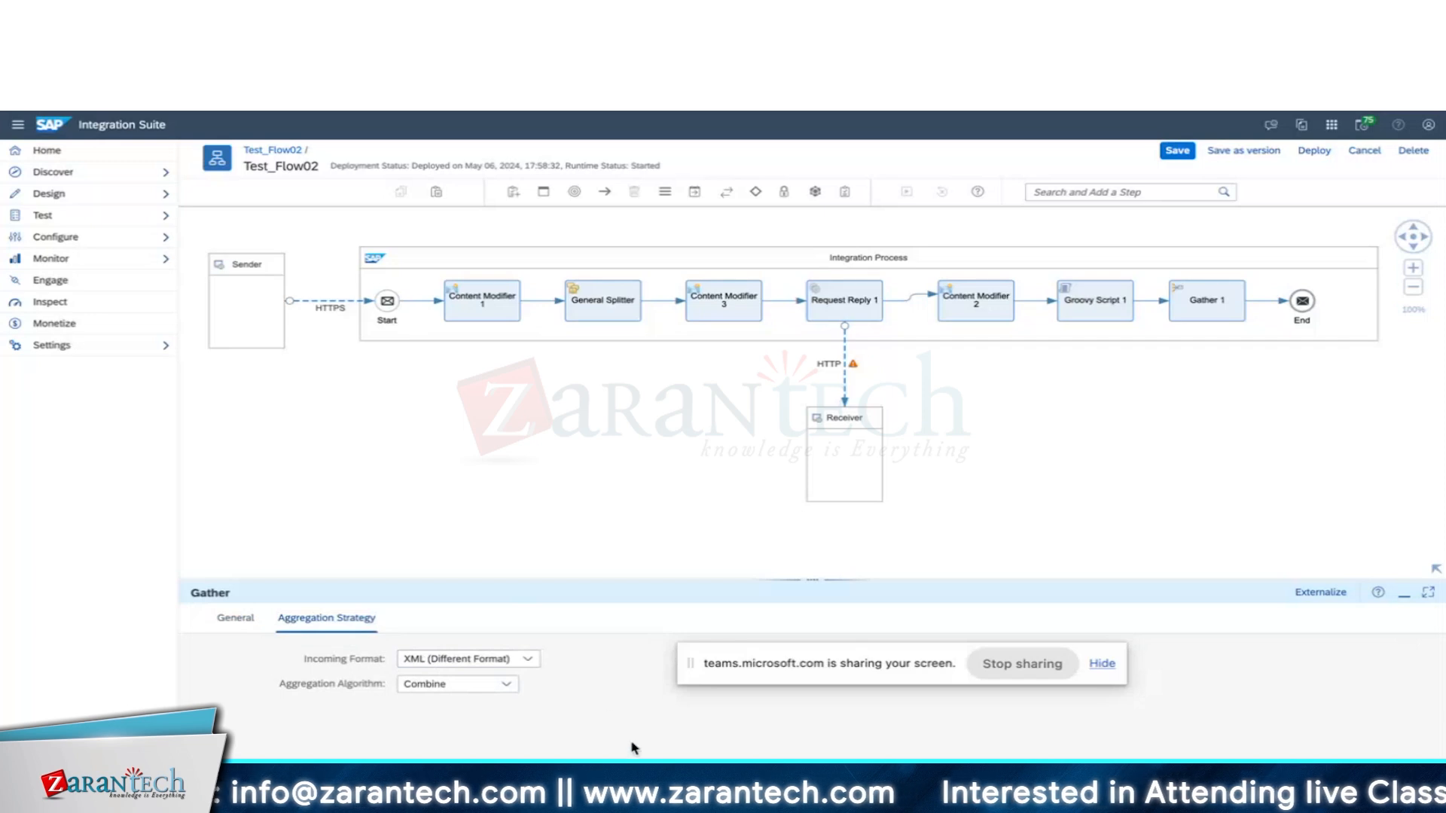
click(1244, 151)
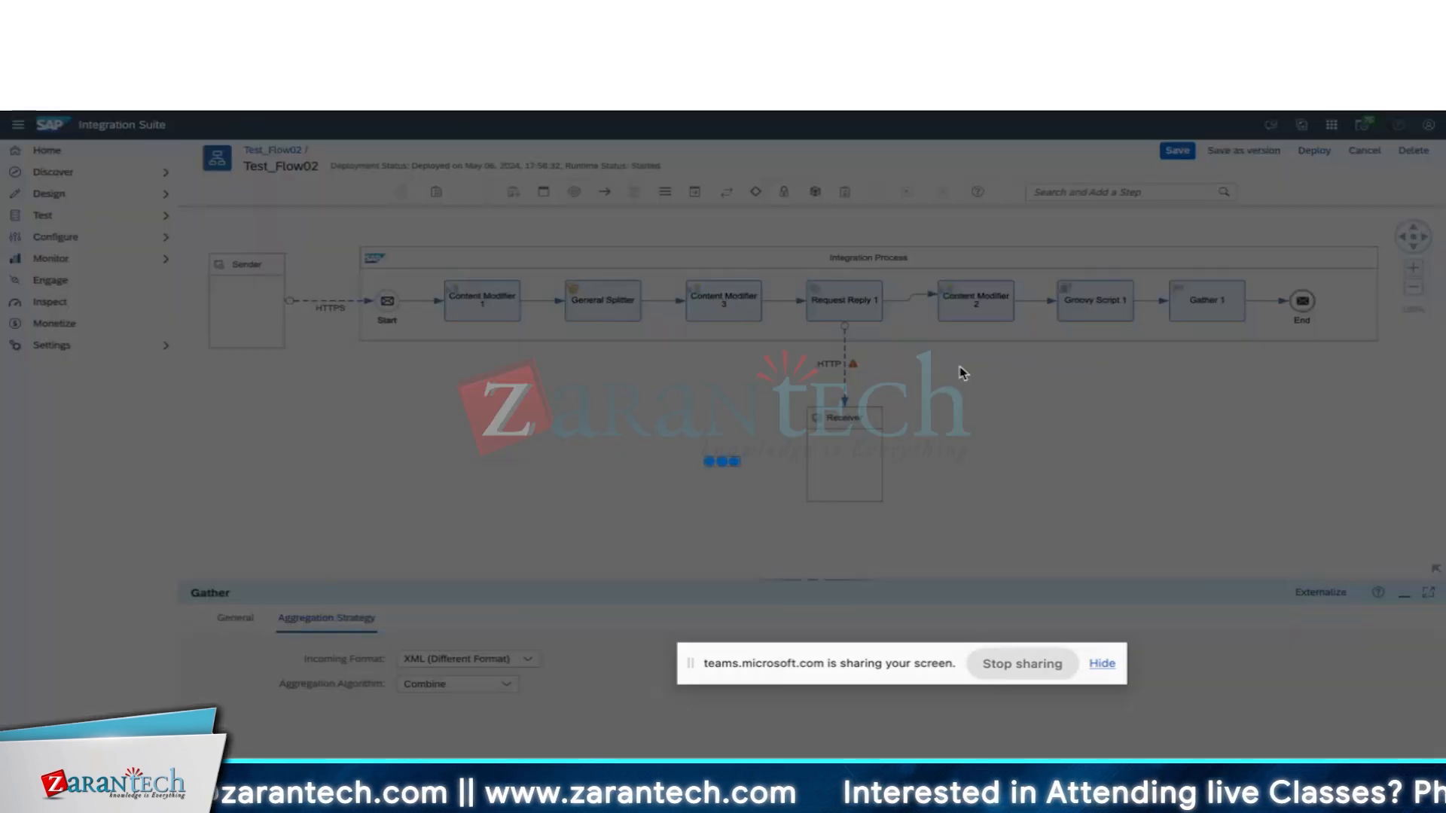
text(Gather Format)
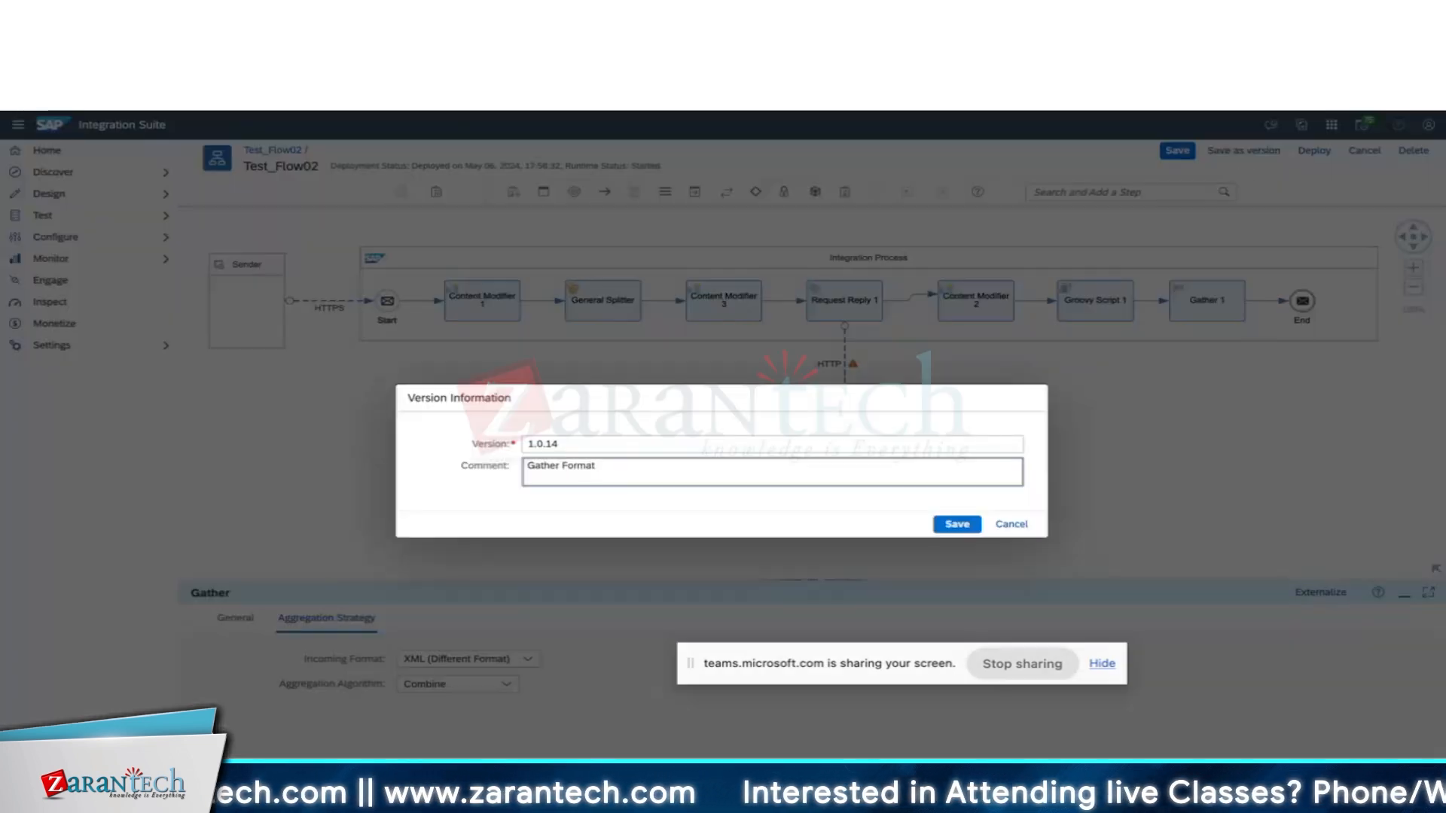
text(Change - Different)
click(954, 525)
Redeploy the flow with ENABLE_PAYLOAD_LOGGING set to Y.
click(1304, 154)
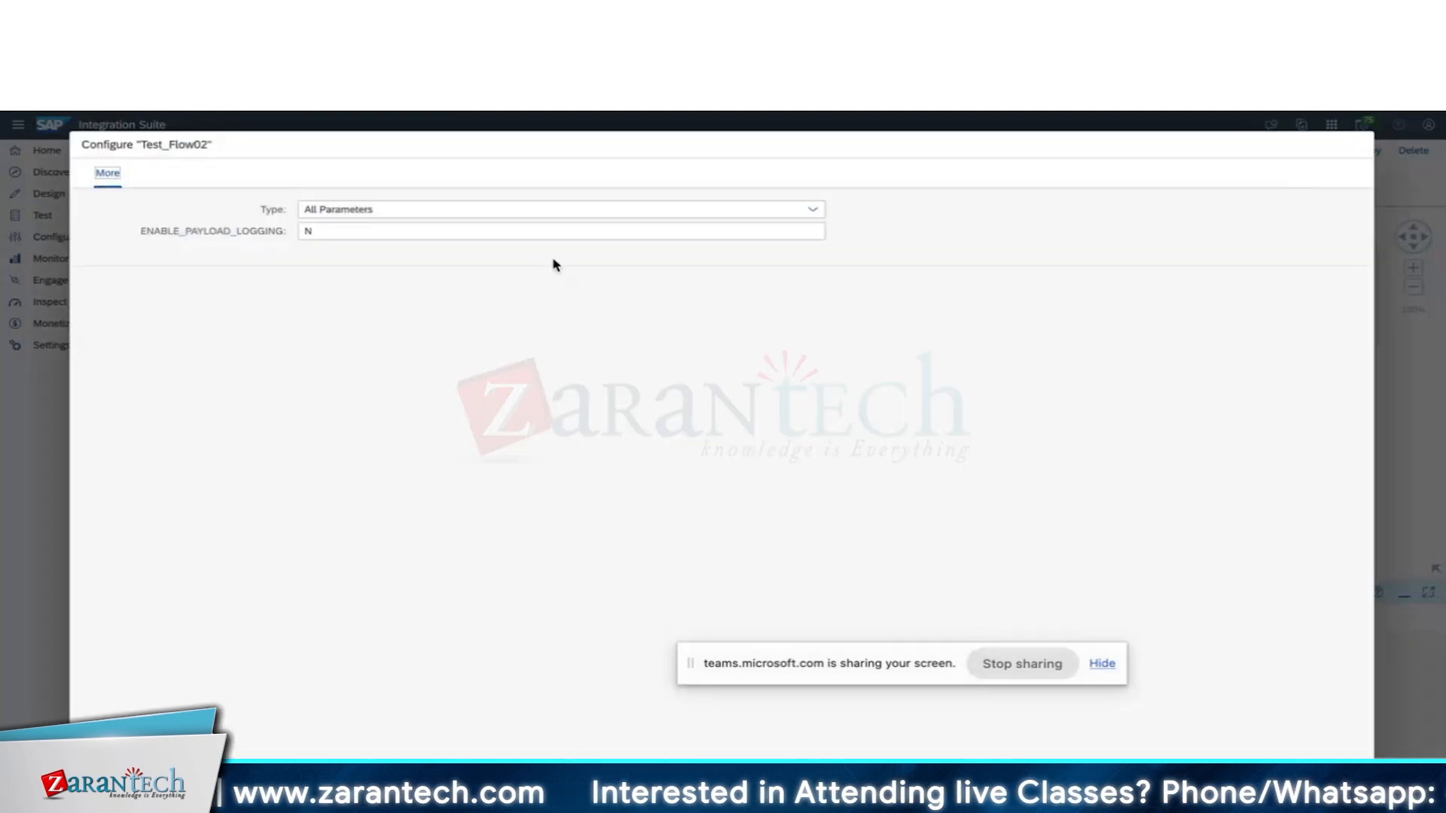
click(455, 233)
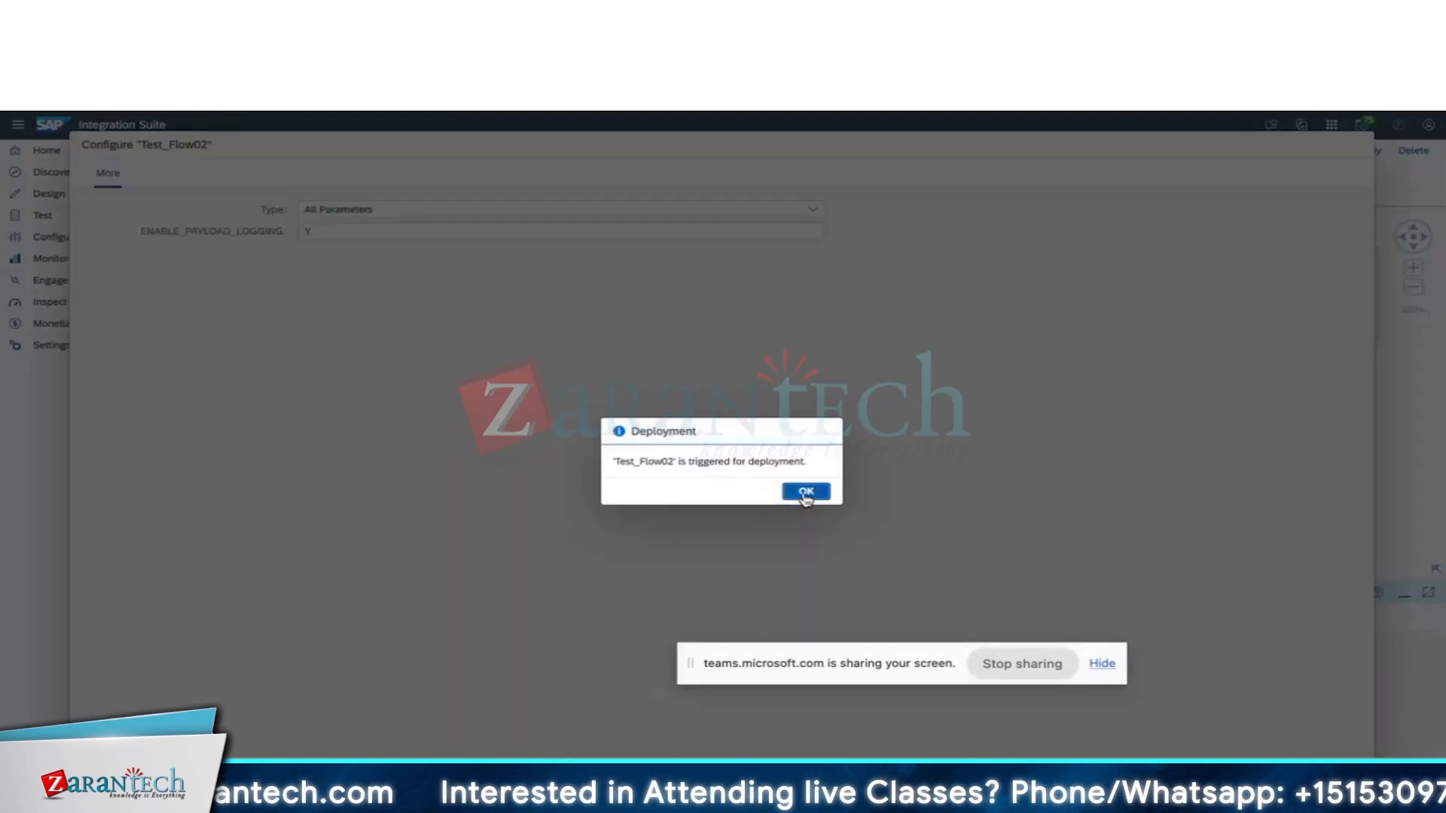
click(804, 493)
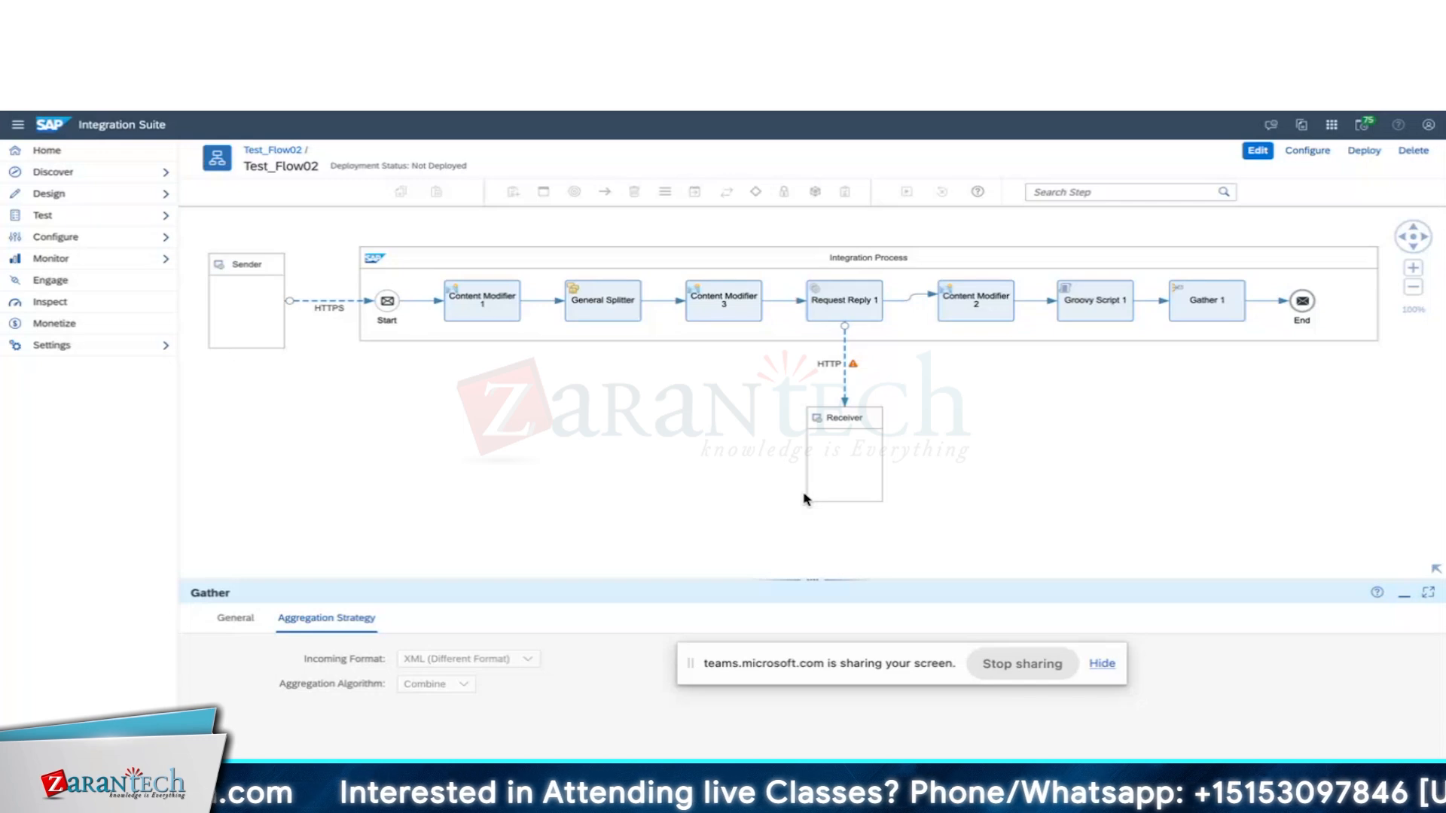
Resend the Testflowo2 POST and review the 200 OK response of multimap Message1–Message4.
key(alt+Tab)
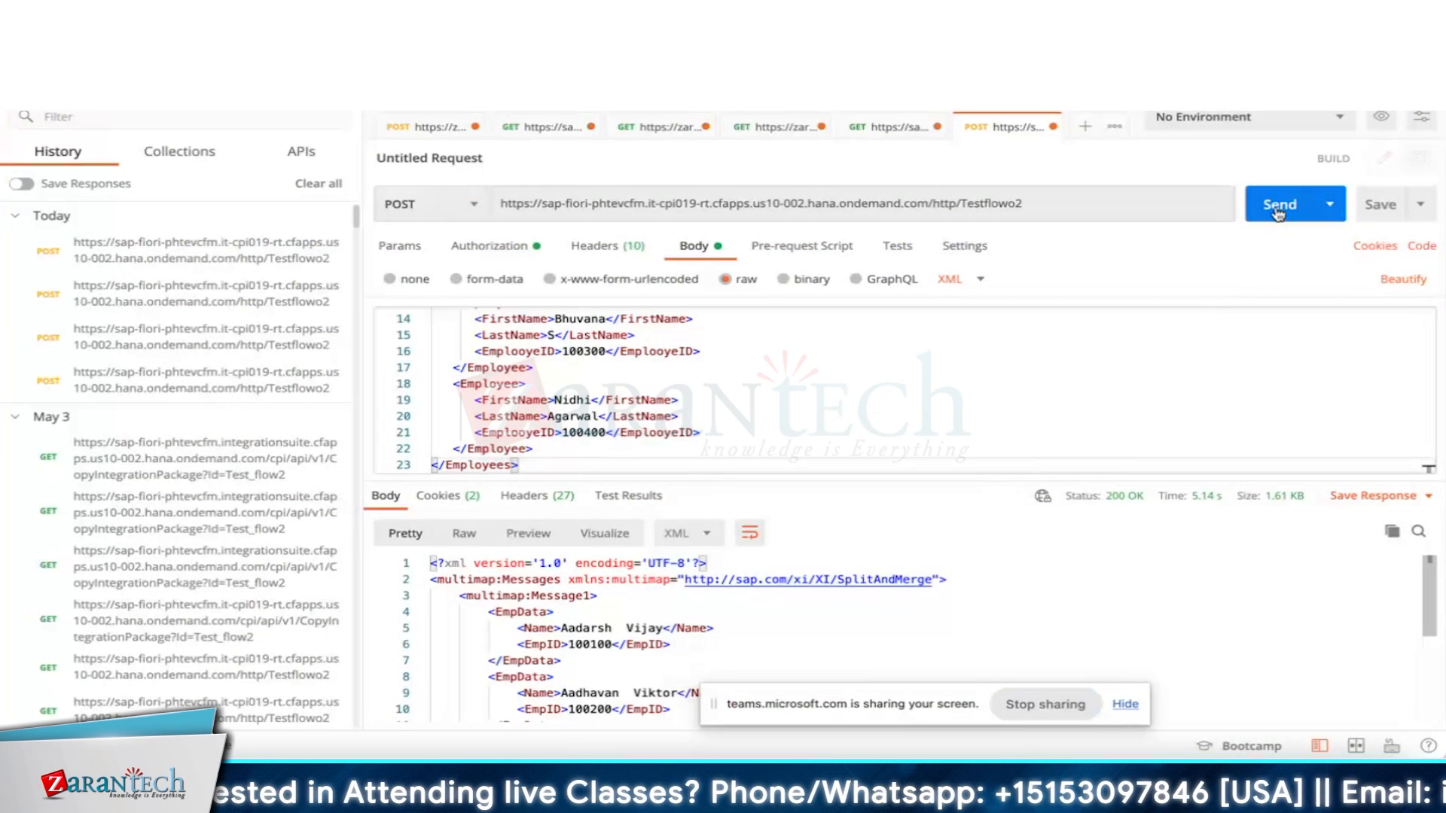
key(ctrl+Return)
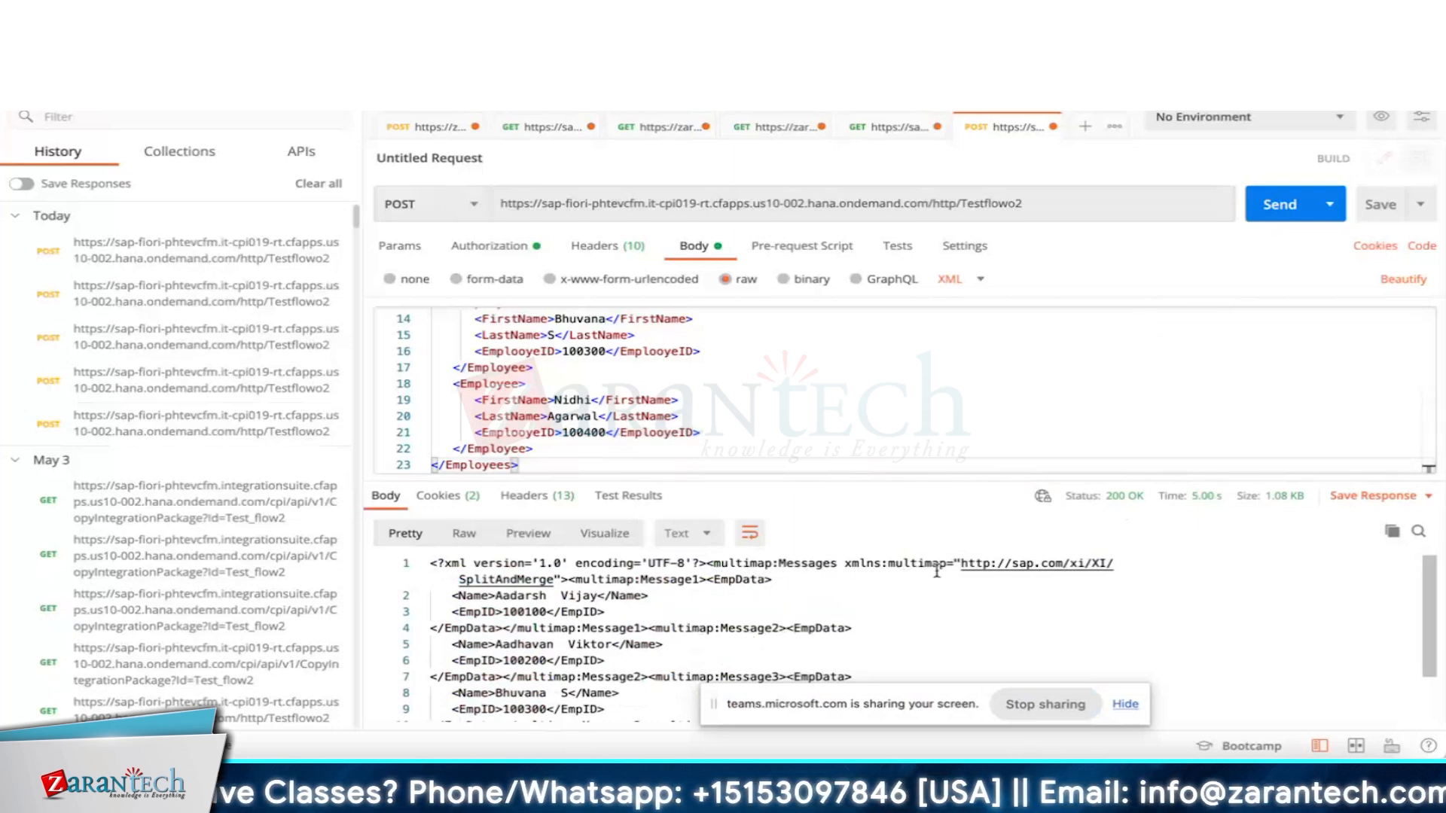
click(677, 580)
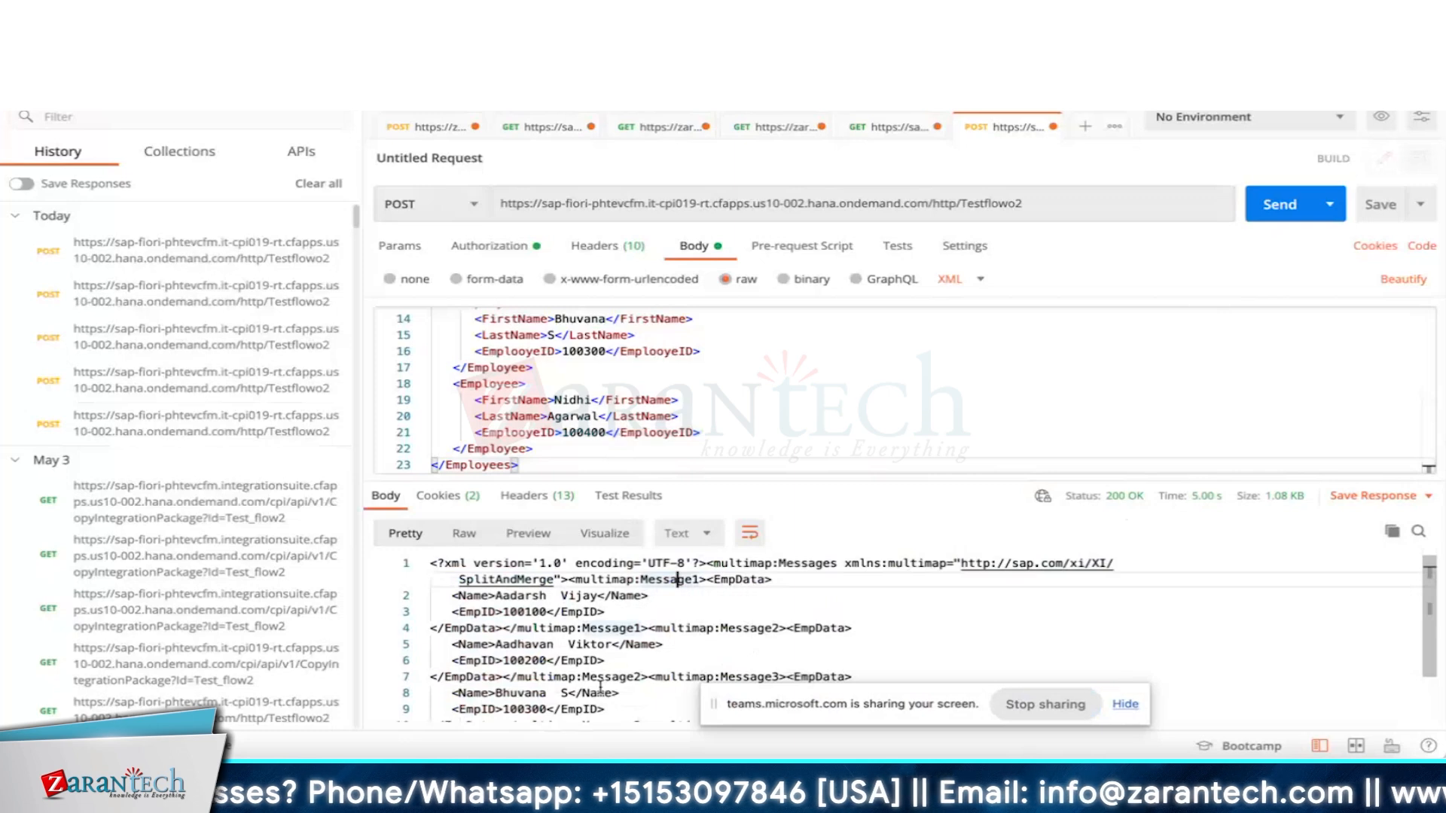
scroll(1435, 662, down, 2)
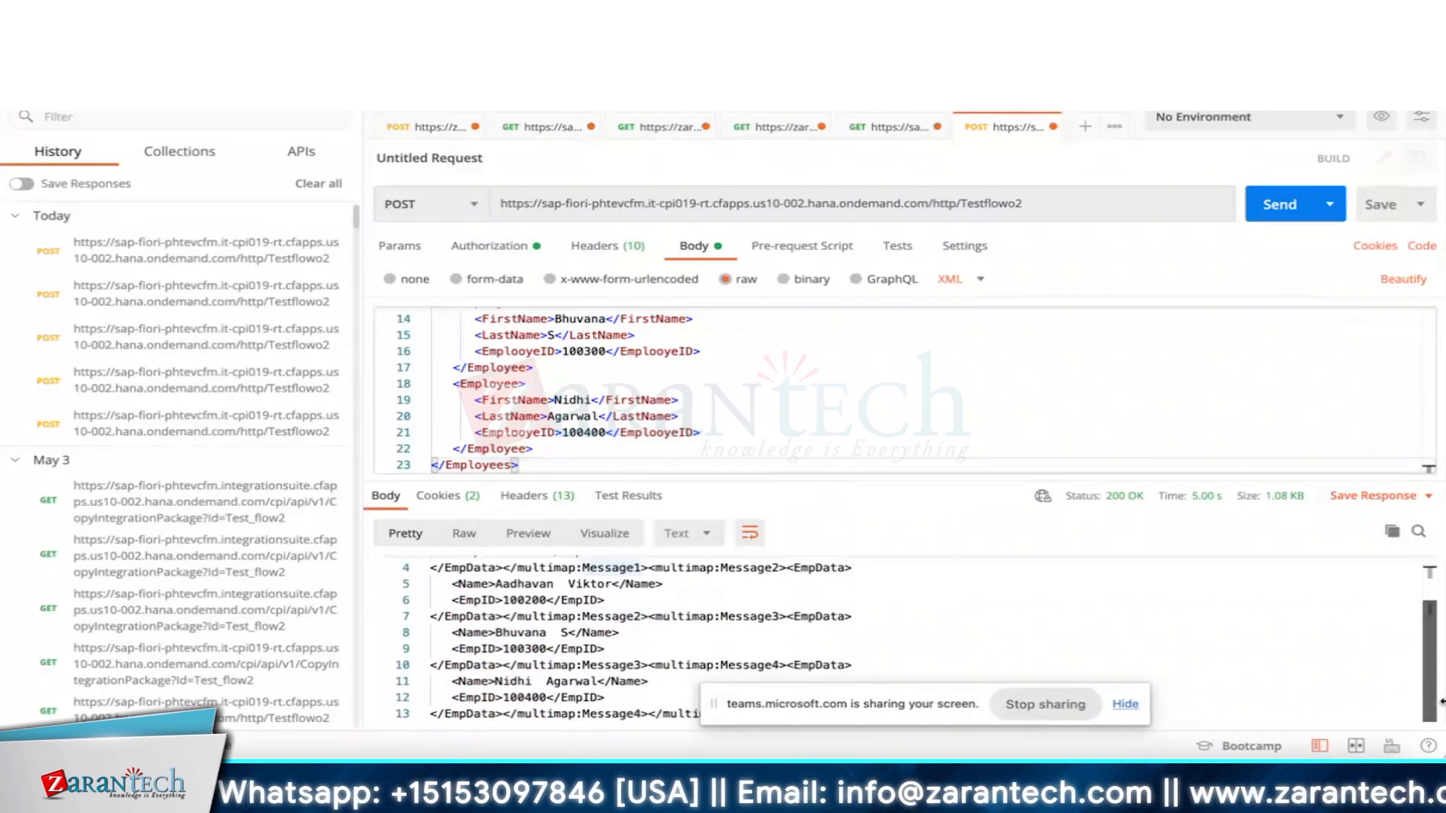
key(super+Tab)
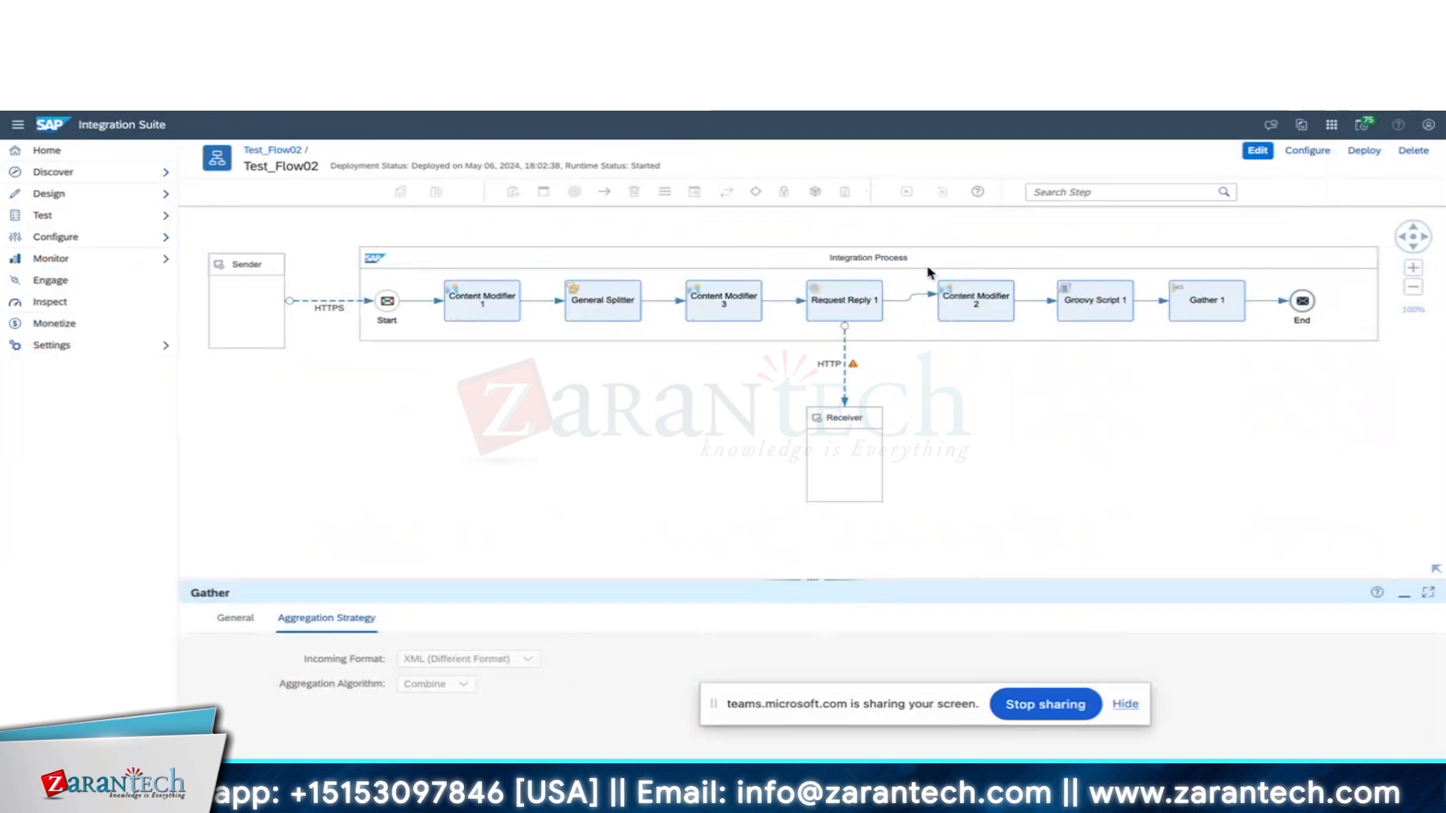
click(768, 38)
click(336, 152)
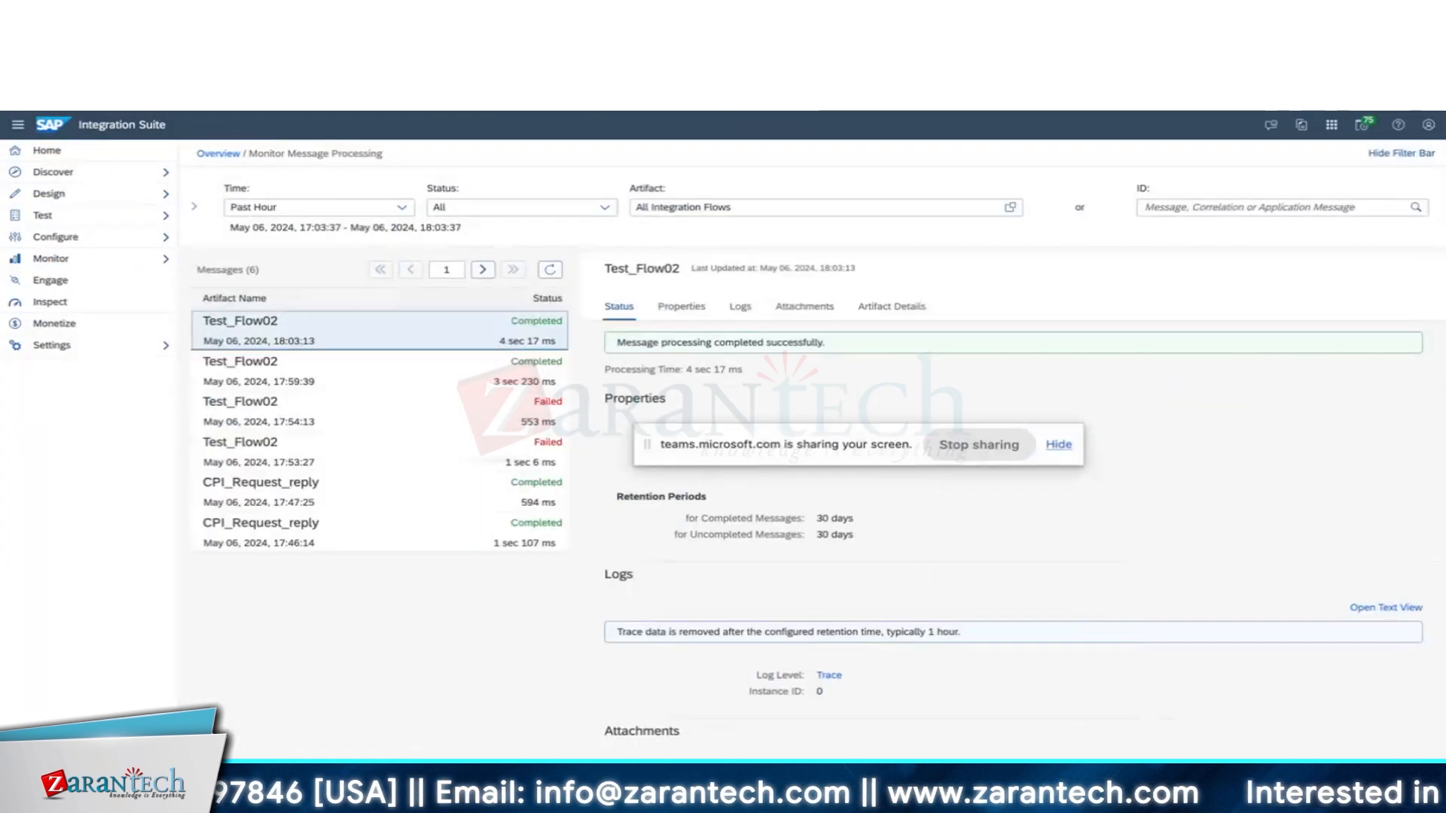
scroll(1043, 750, down, 8)
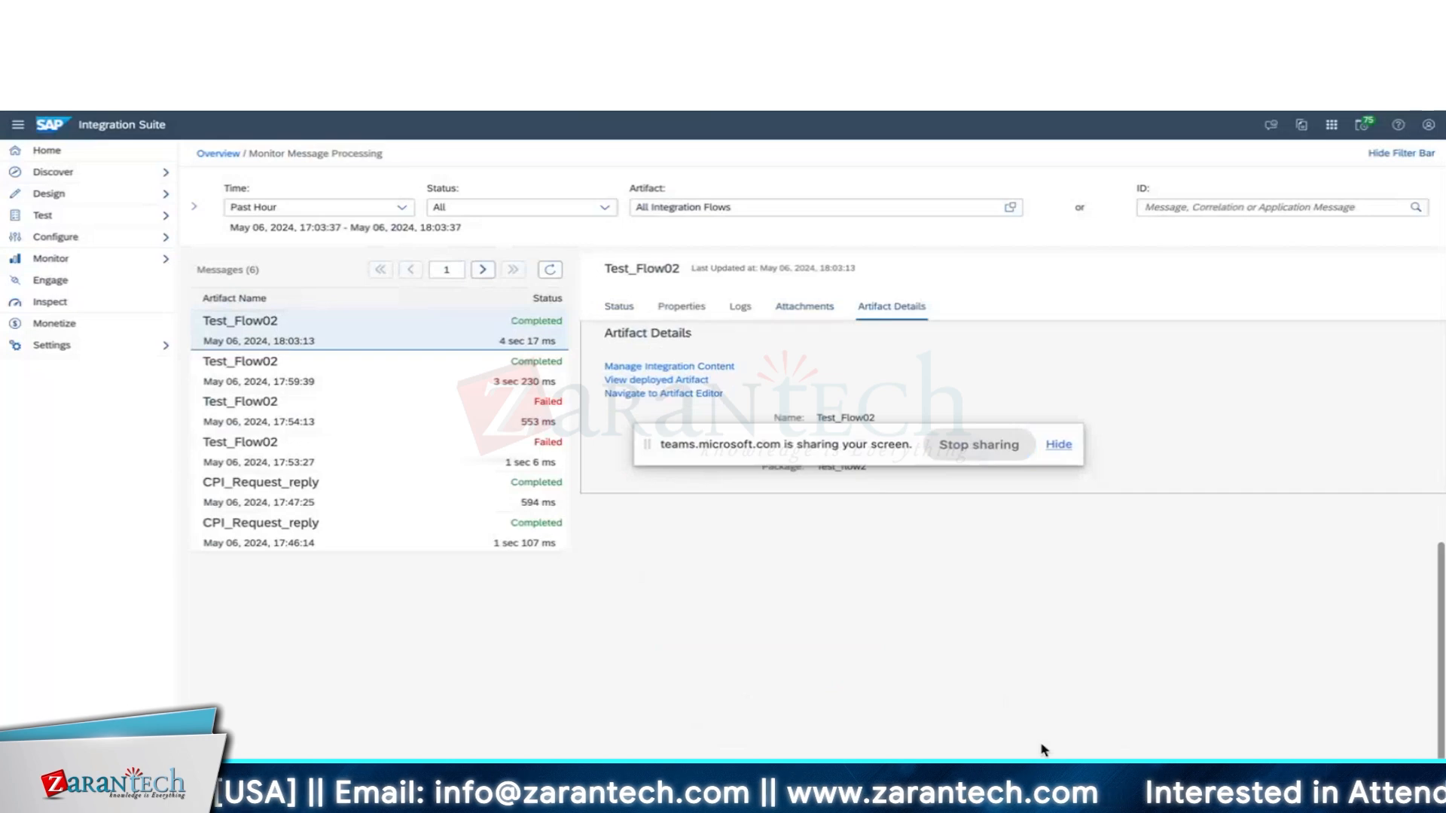
scroll(1043, 750, up, 3)
drag(739, 444, 788, 777)
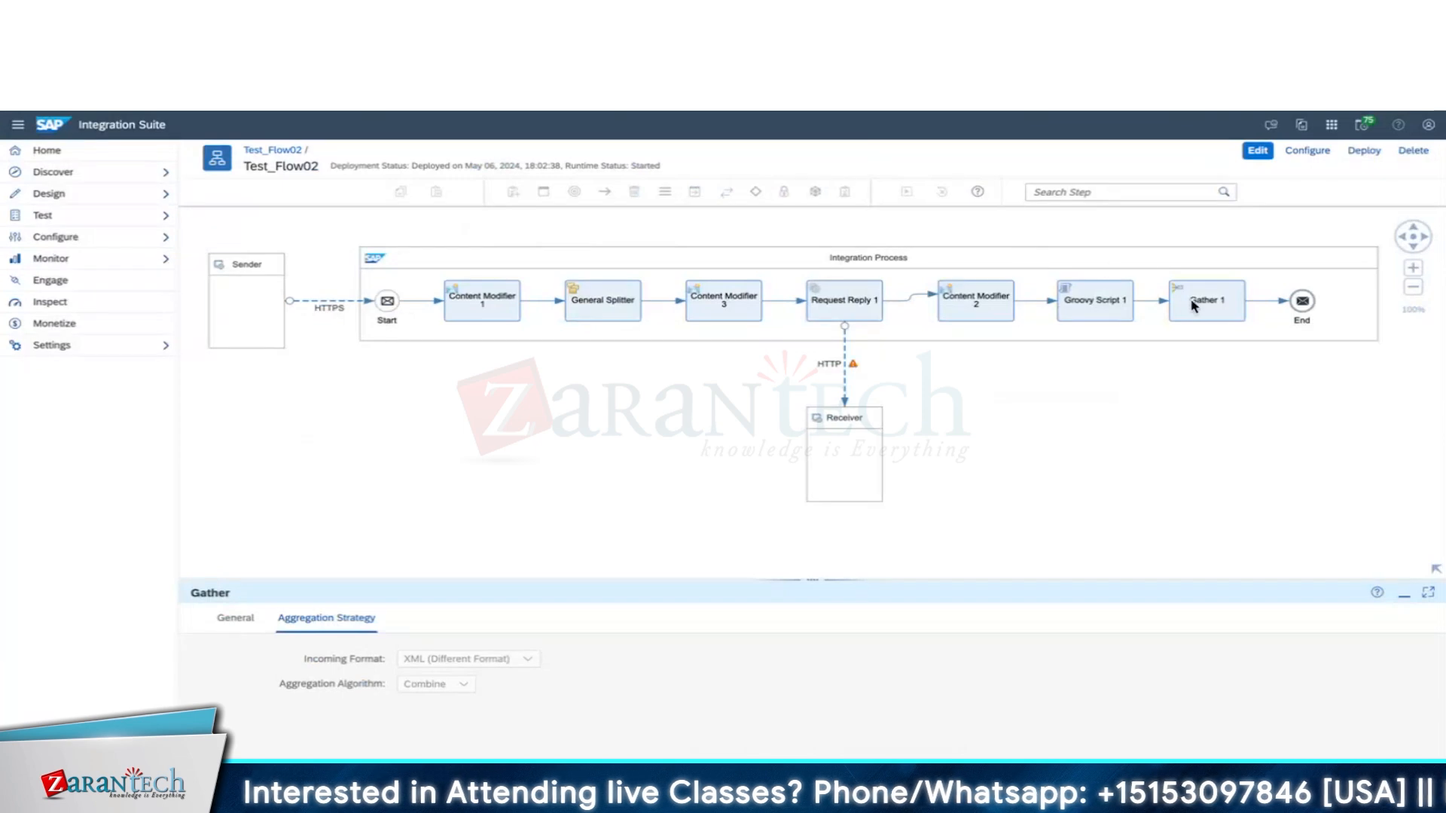
Set Gather 1's incoming format to Plain Text and its aggregation algorithm to Concatenate.
click(1256, 153)
click(527, 659)
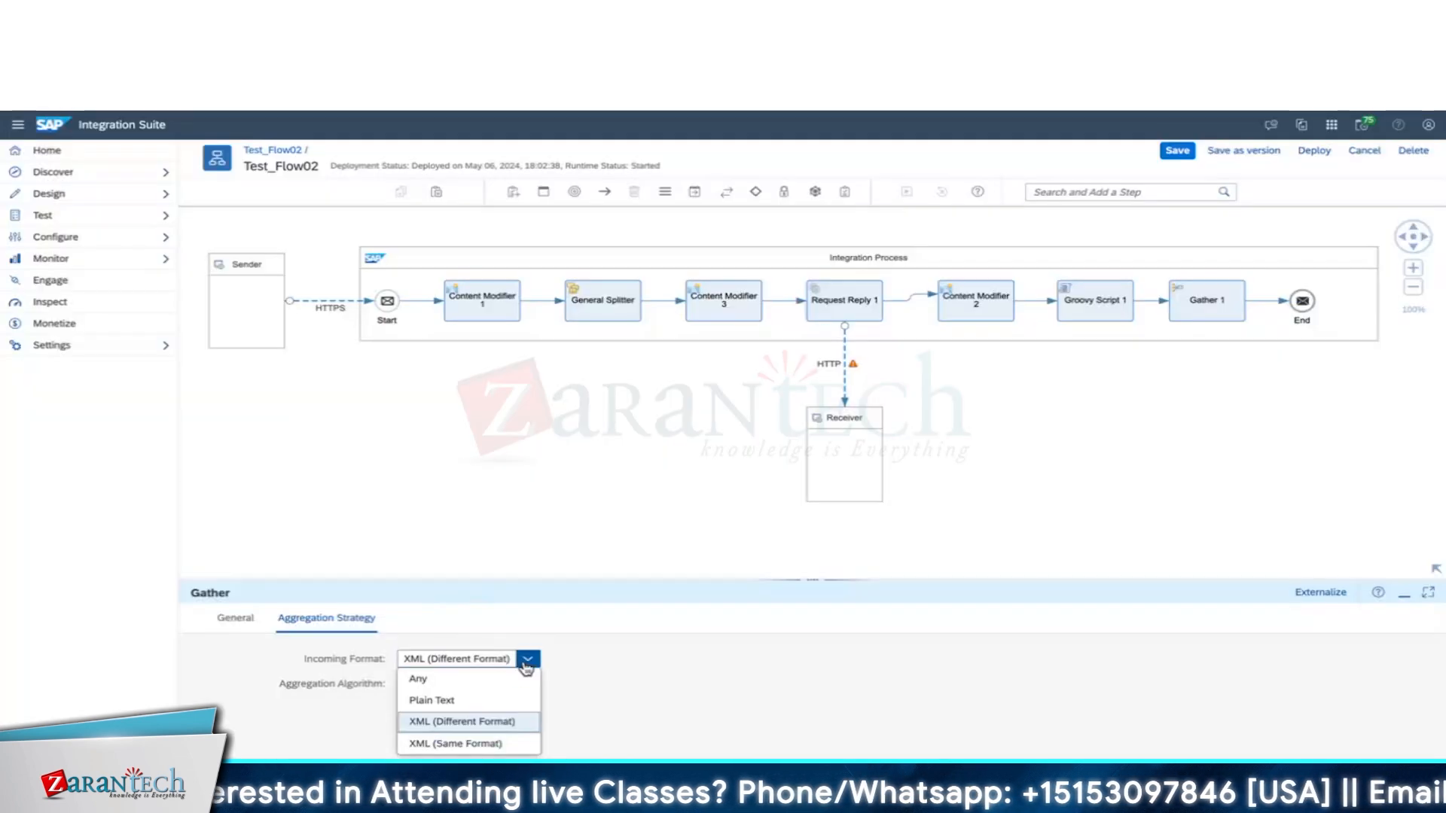
click(478, 704)
click(482, 684)
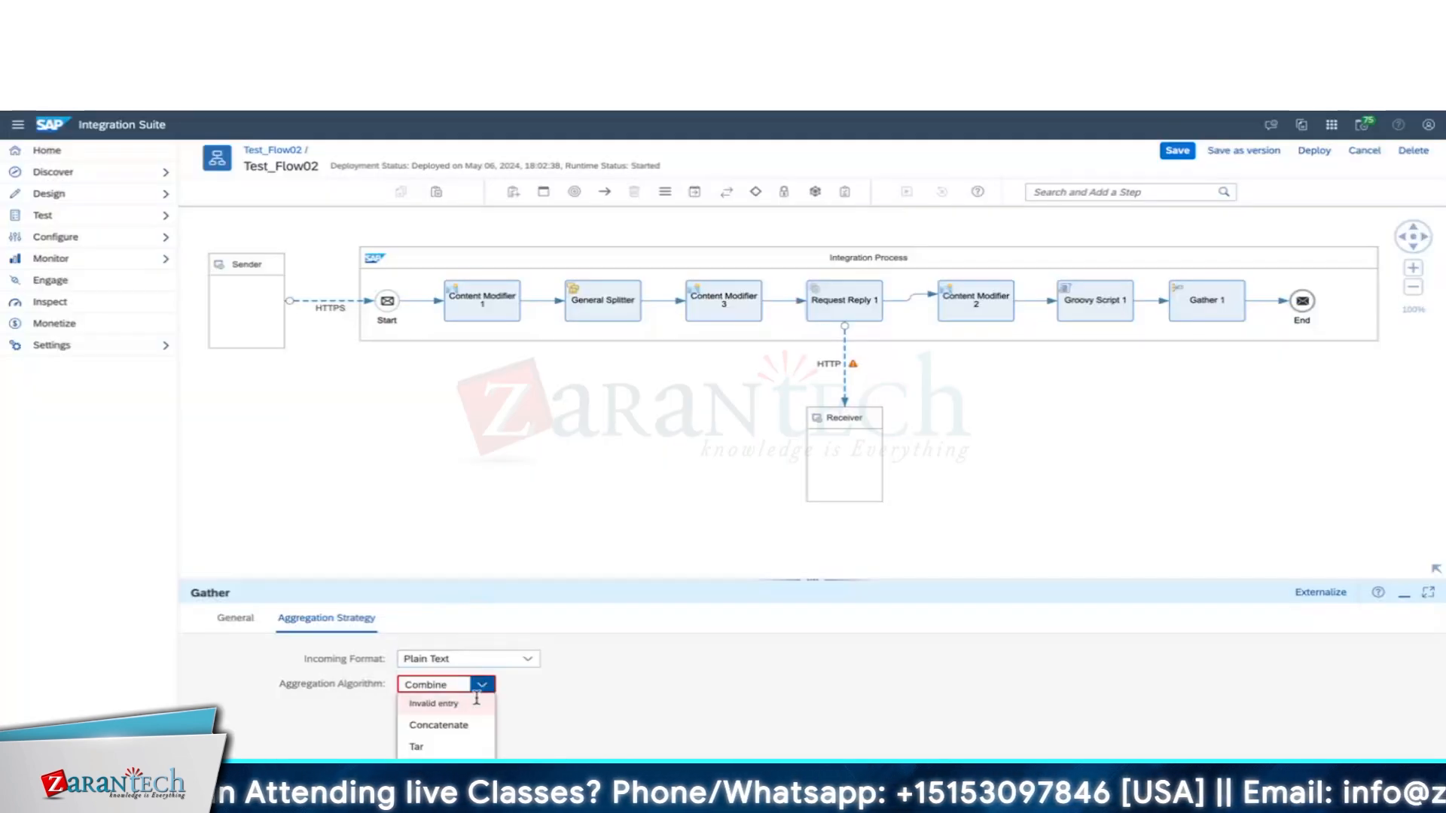
click(452, 727)
key(super+Tab)
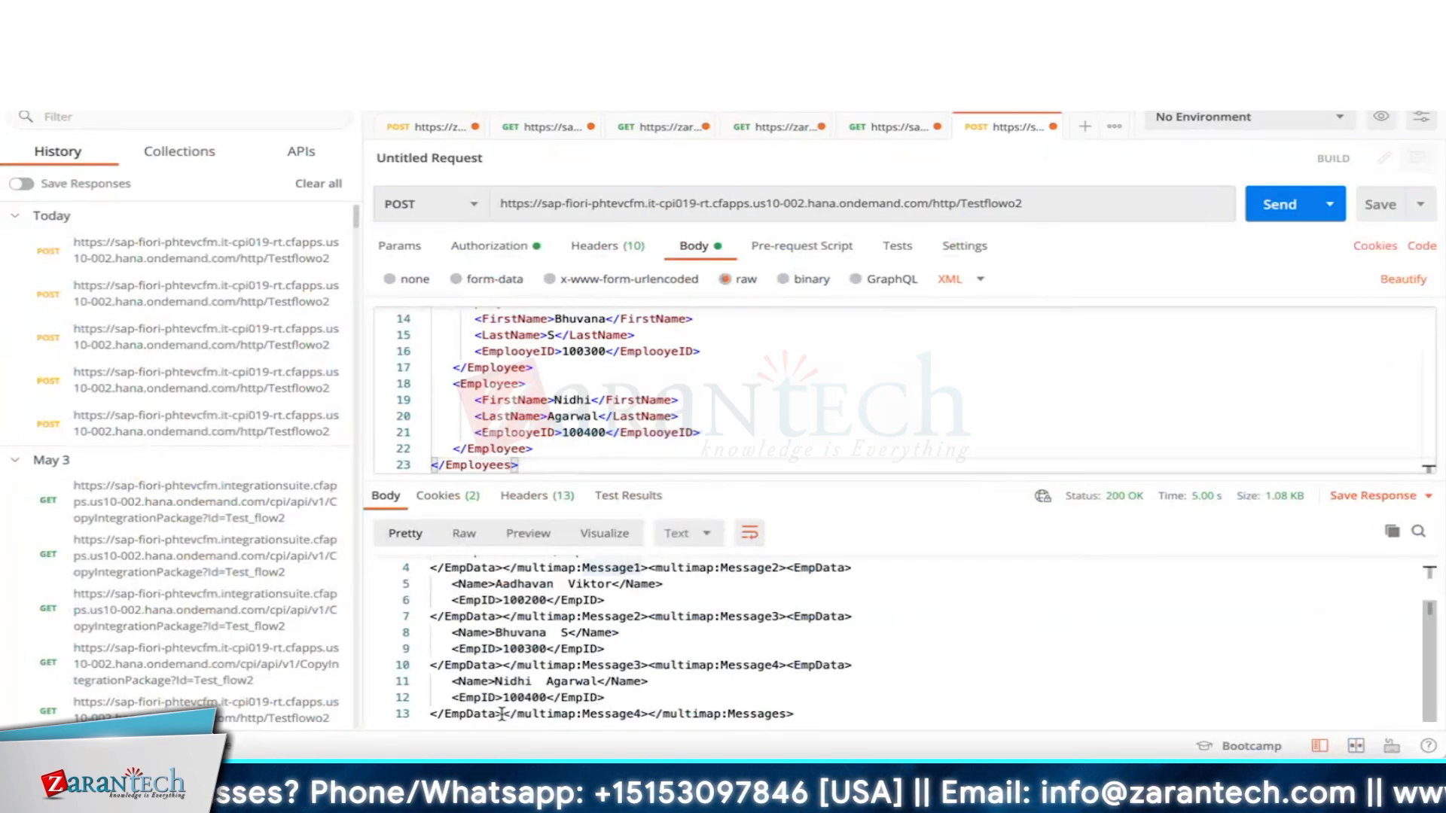
Select the closing multimap lines of the Postman response, then return to Test_Flow02.
drag(503, 714, 711, 580)
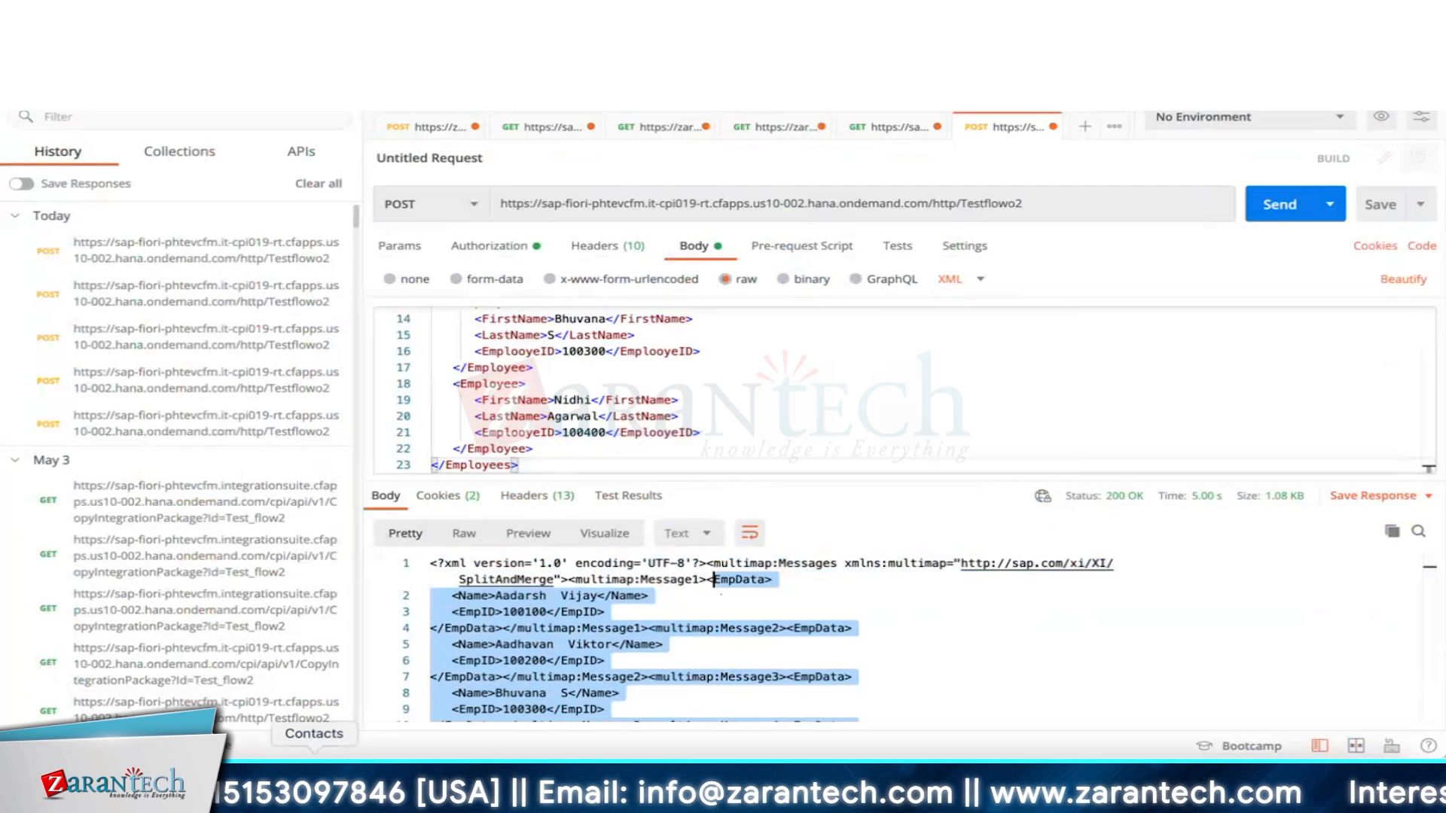
key(super+Tab)
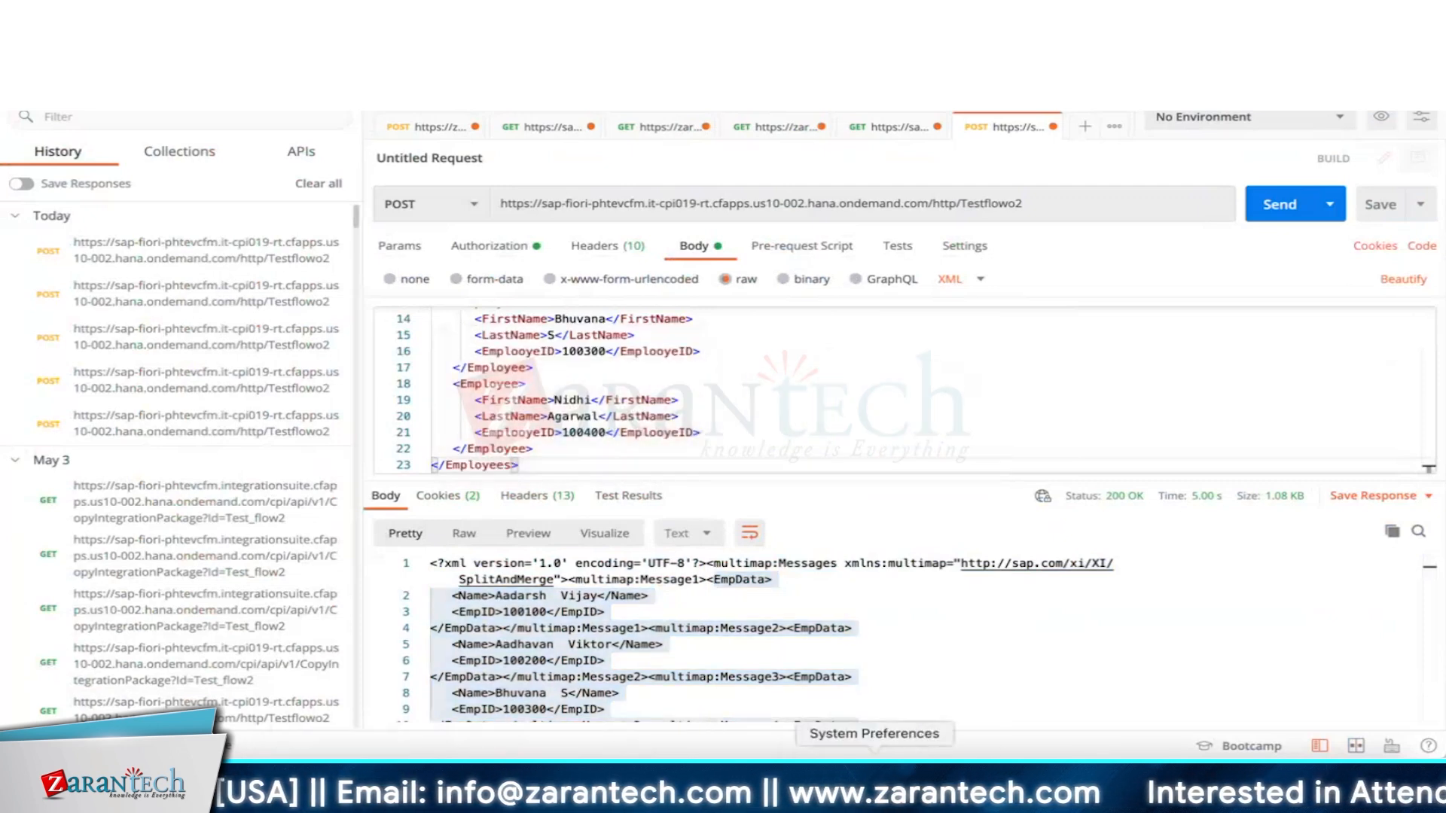
key(ctrl+Right)
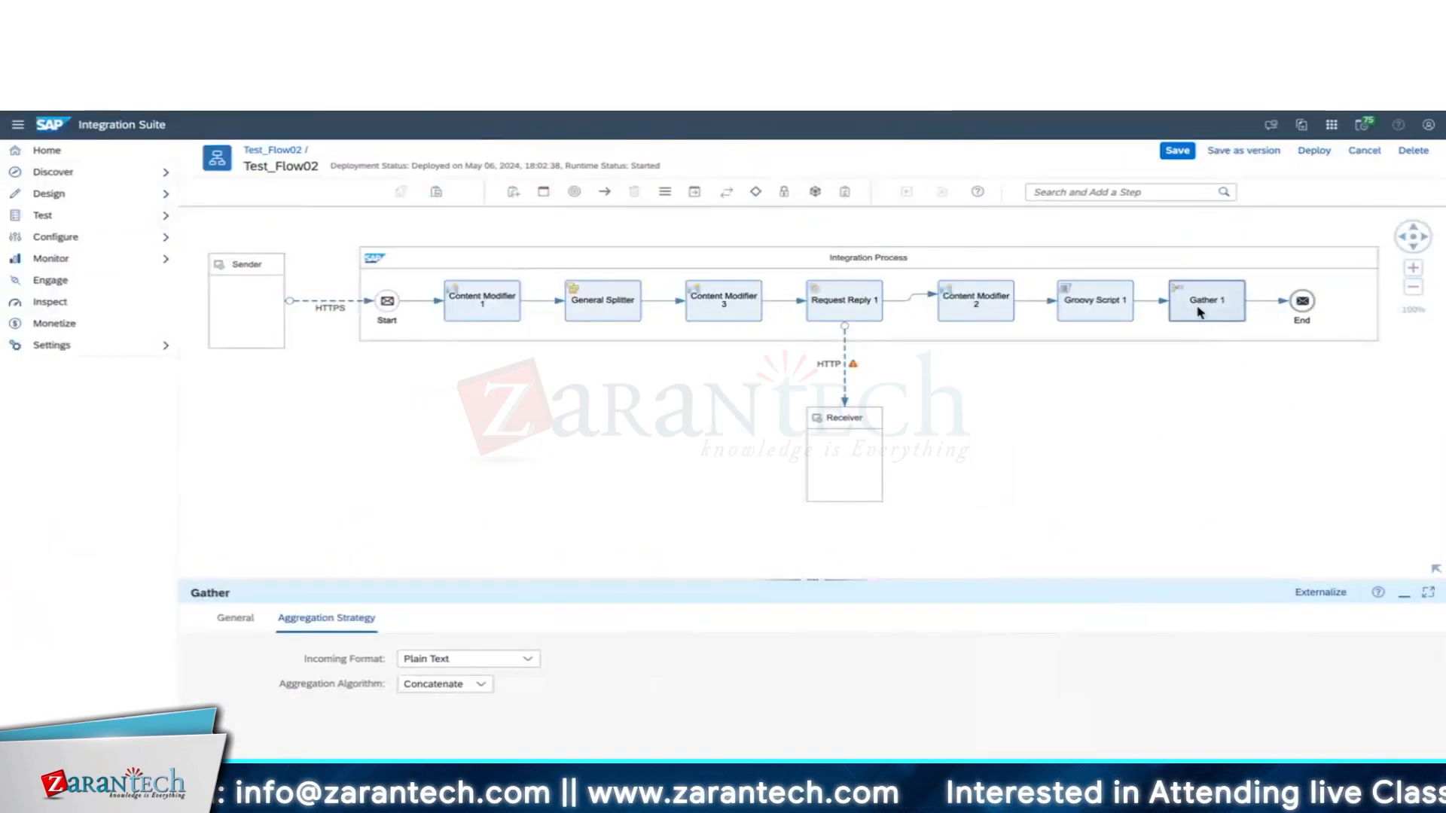
Drag the End event right to make room after Gather 1, then select Gather 1.
mouse_move(1308, 308)
drag(1308, 308, 1345, 302)
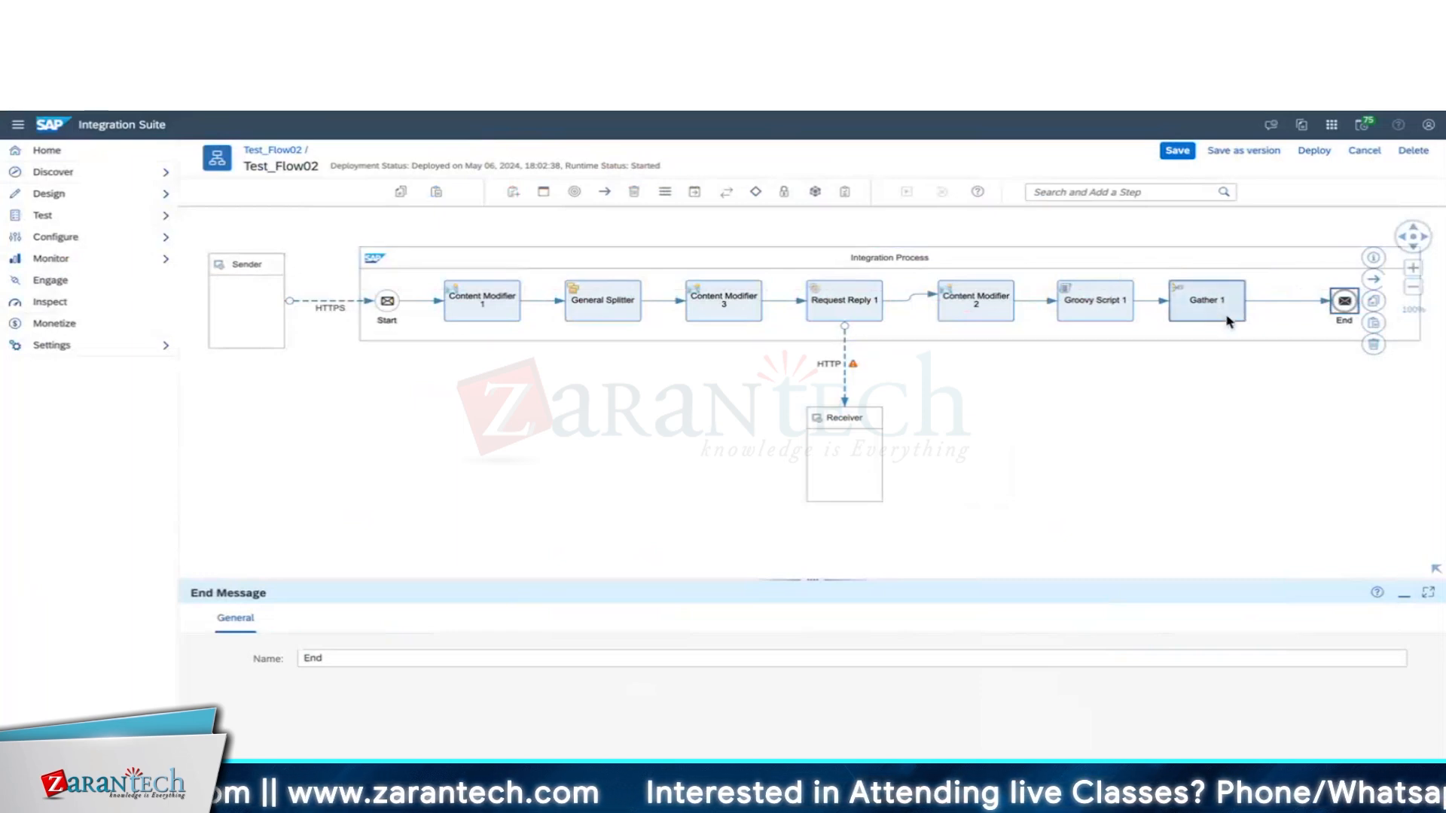
mouse_move(1227, 321)
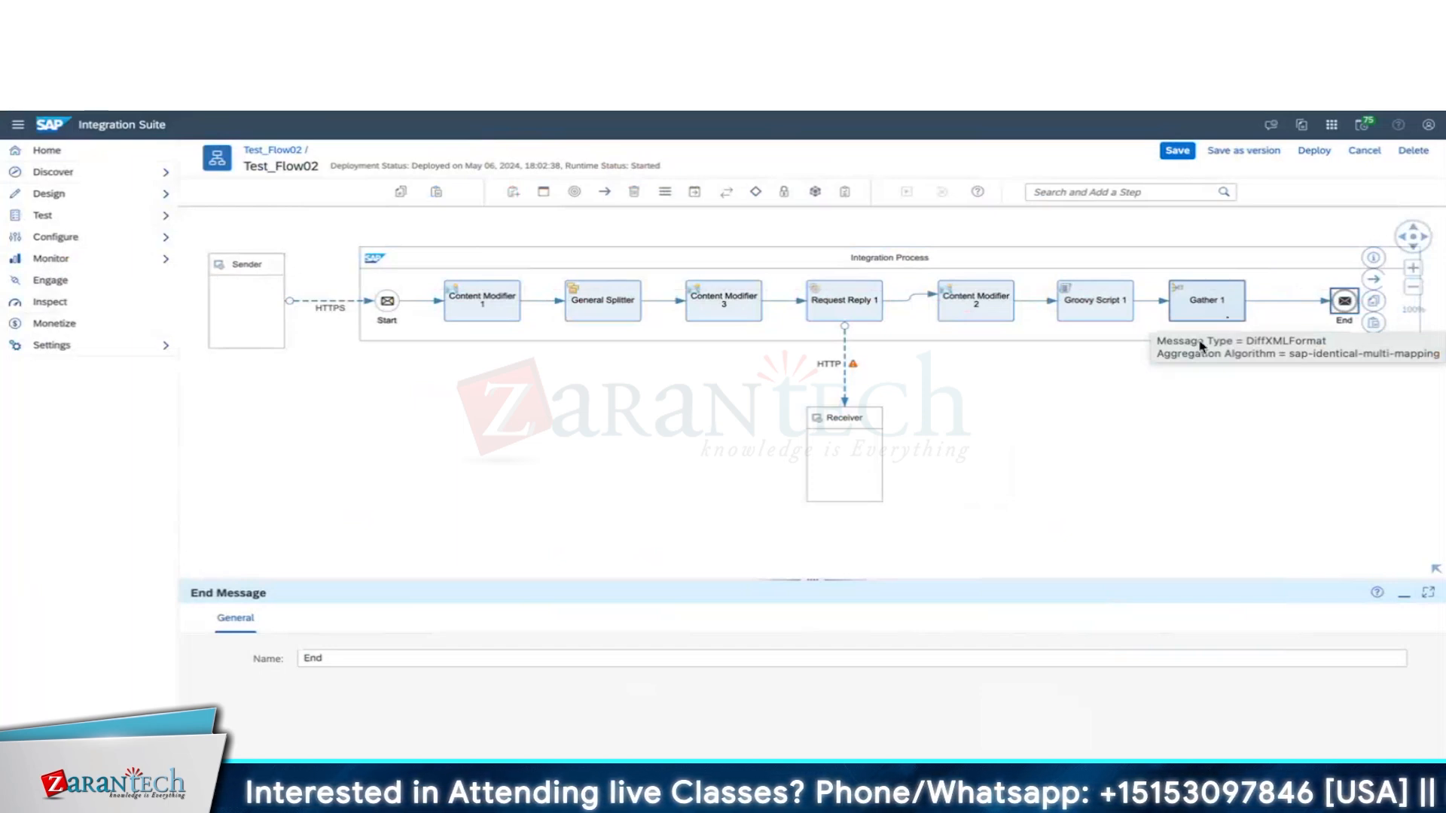
click(1229, 318)
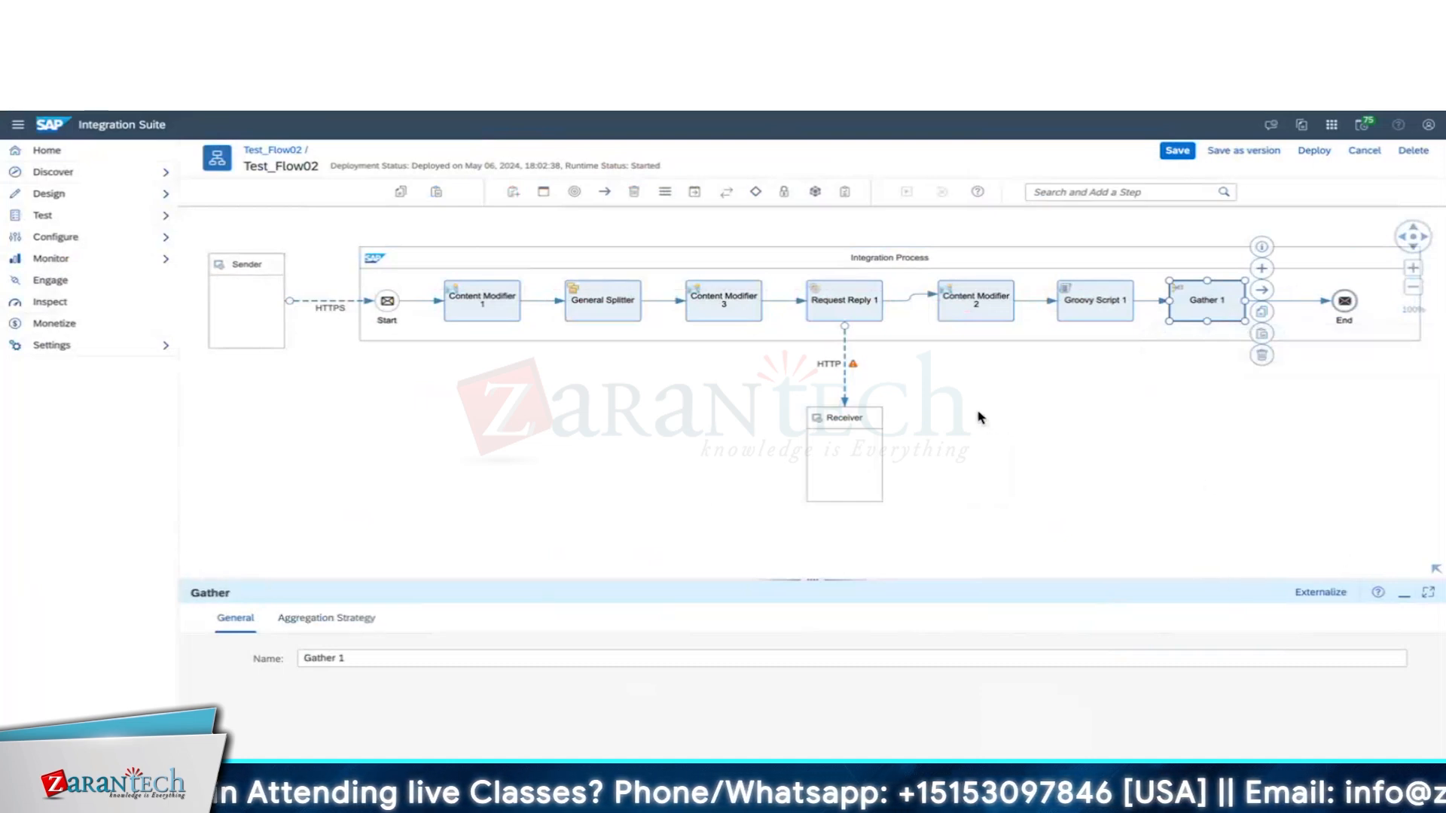
Insert Content Modifier 4 between Gather 1 and End.
click(691, 193)
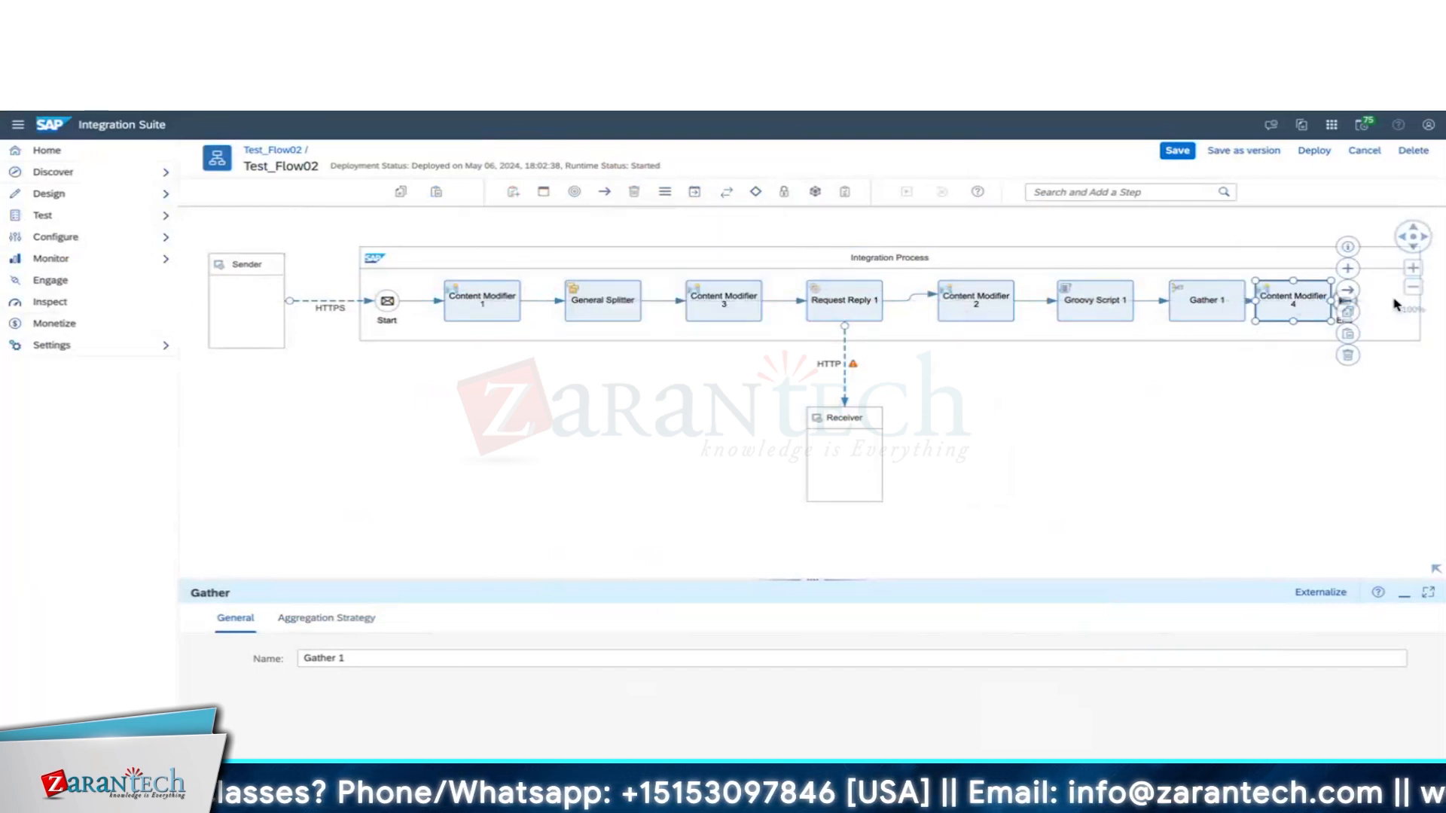
click(1391, 303)
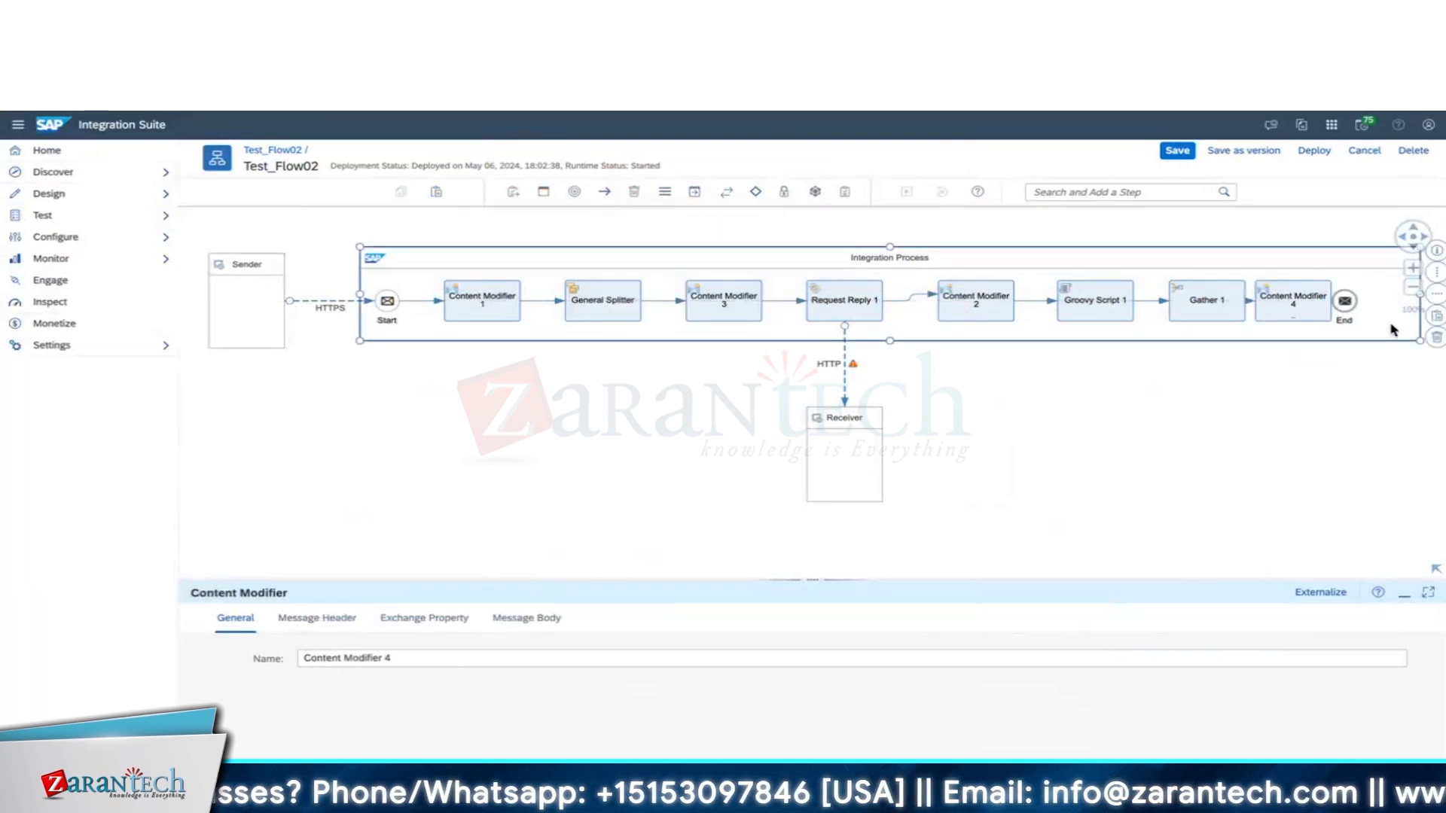
mouse_move(1345, 302)
mouse_down()
mouse_move(1387, 302)
mouse_move(1331, 303)
mouse_up()
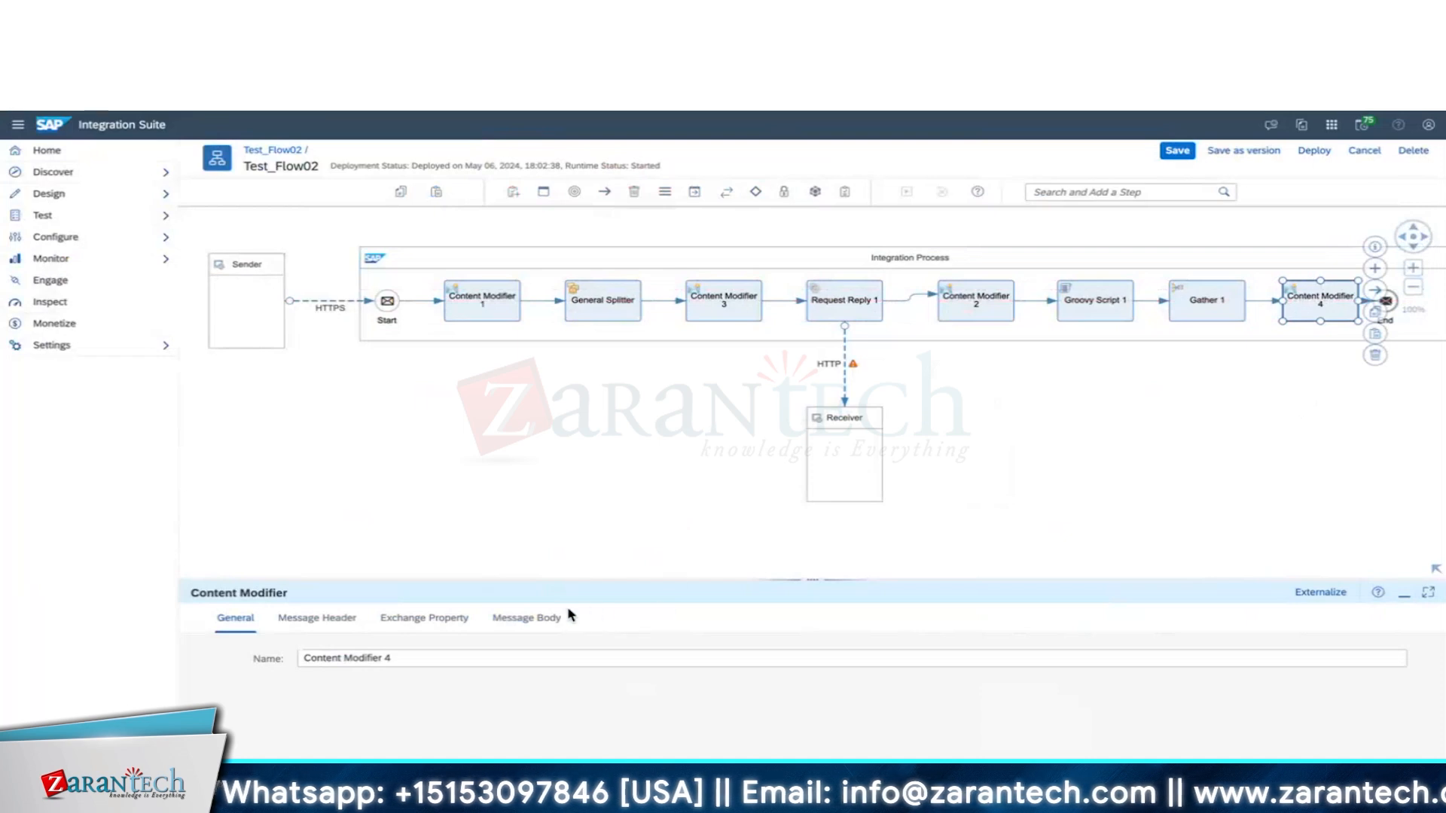
Set Content Modifier 4's message body to ${in.body} wrapped in <EmpDetails> tags.
click(539, 619)
click(460, 712)
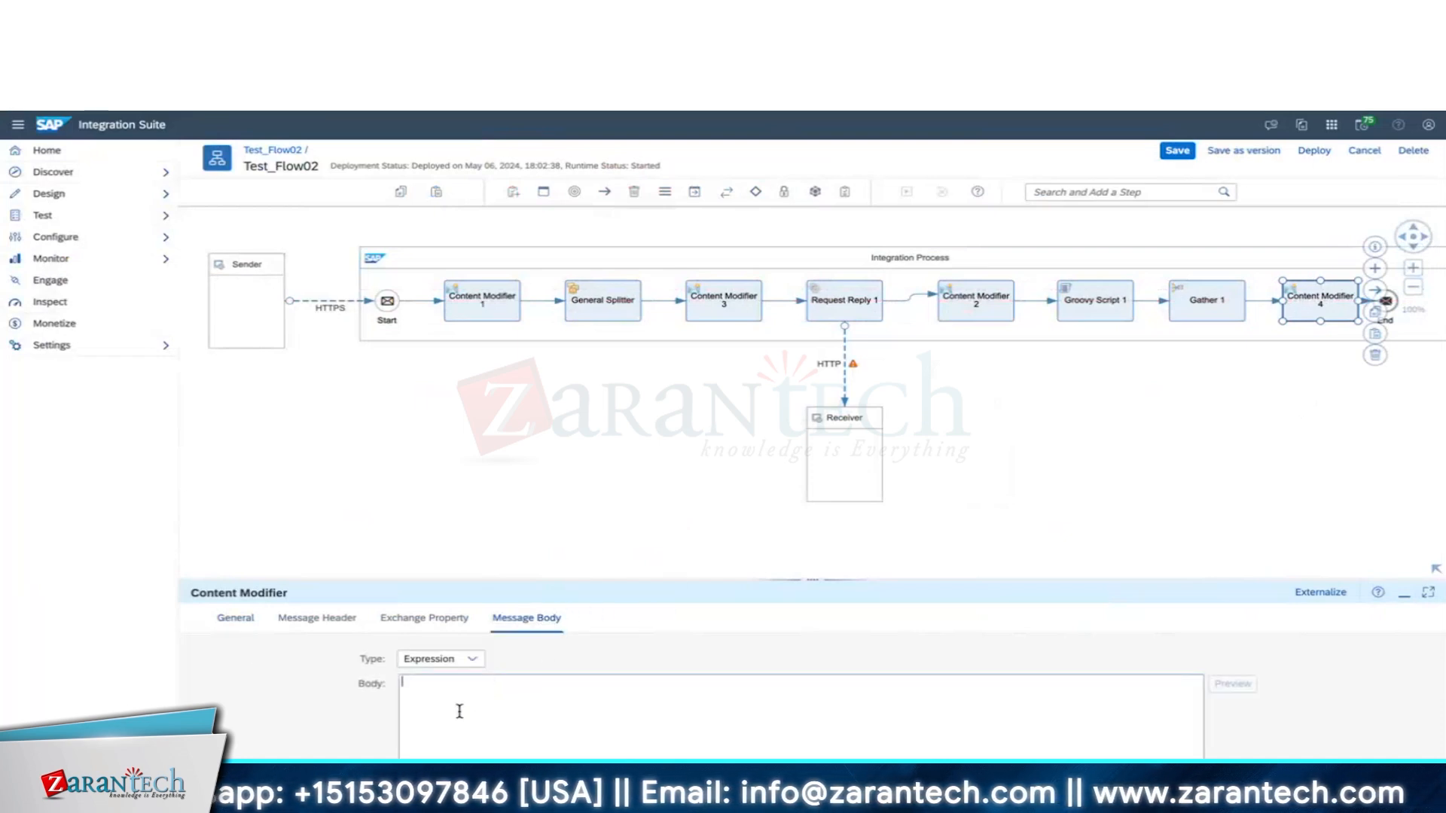
text(<EmpDetails>)
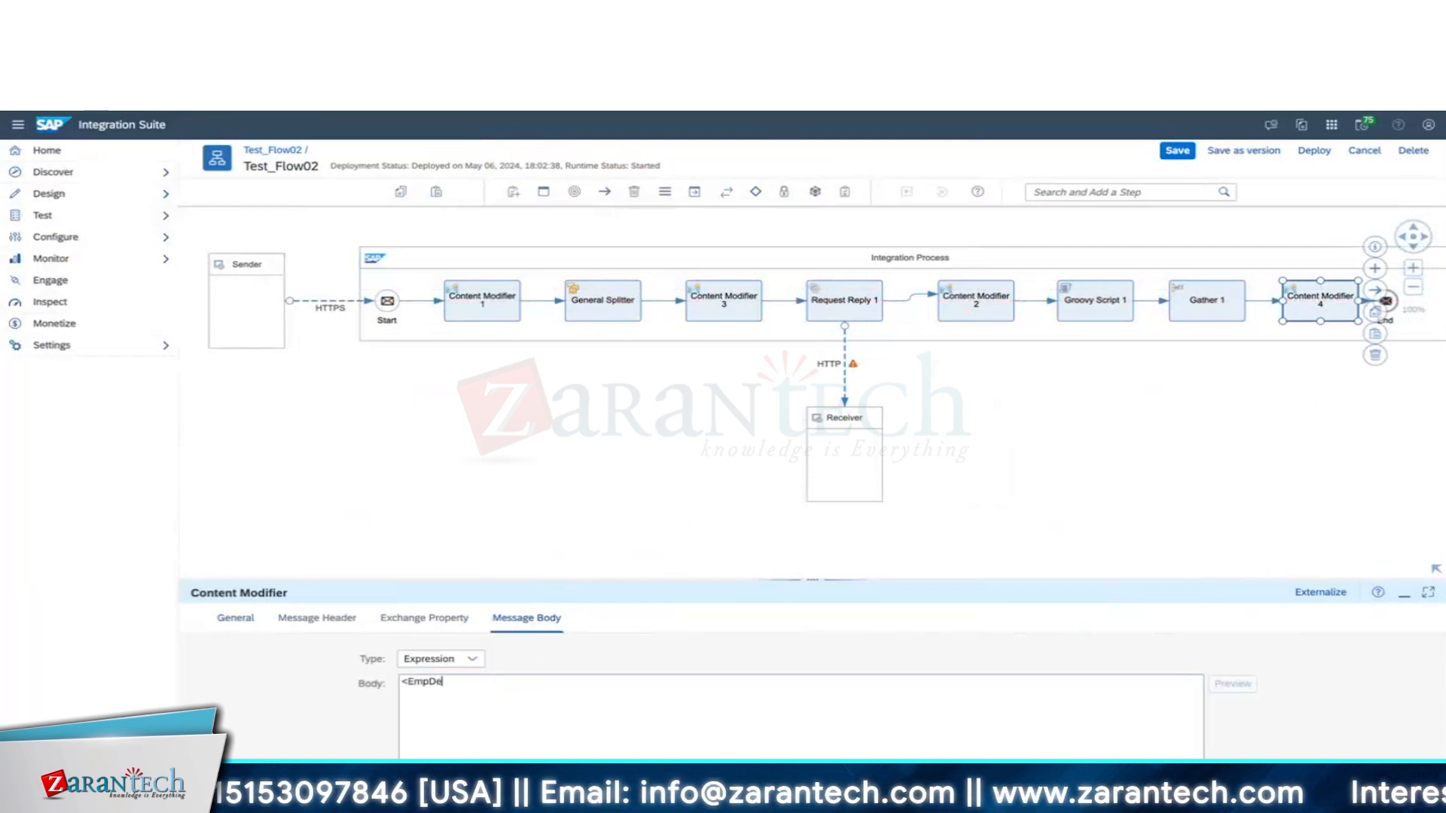
key(Return)
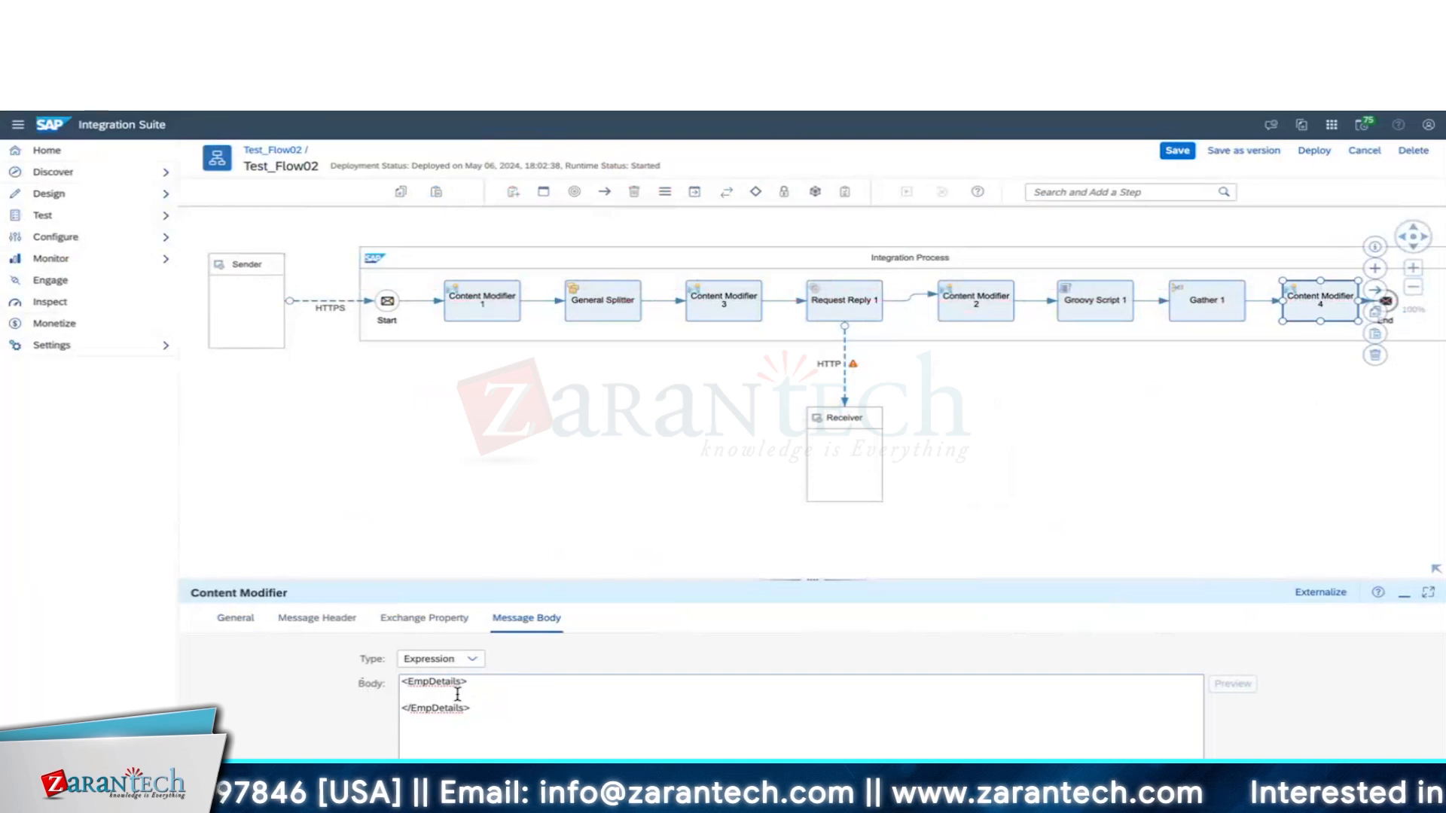
text(${in.)
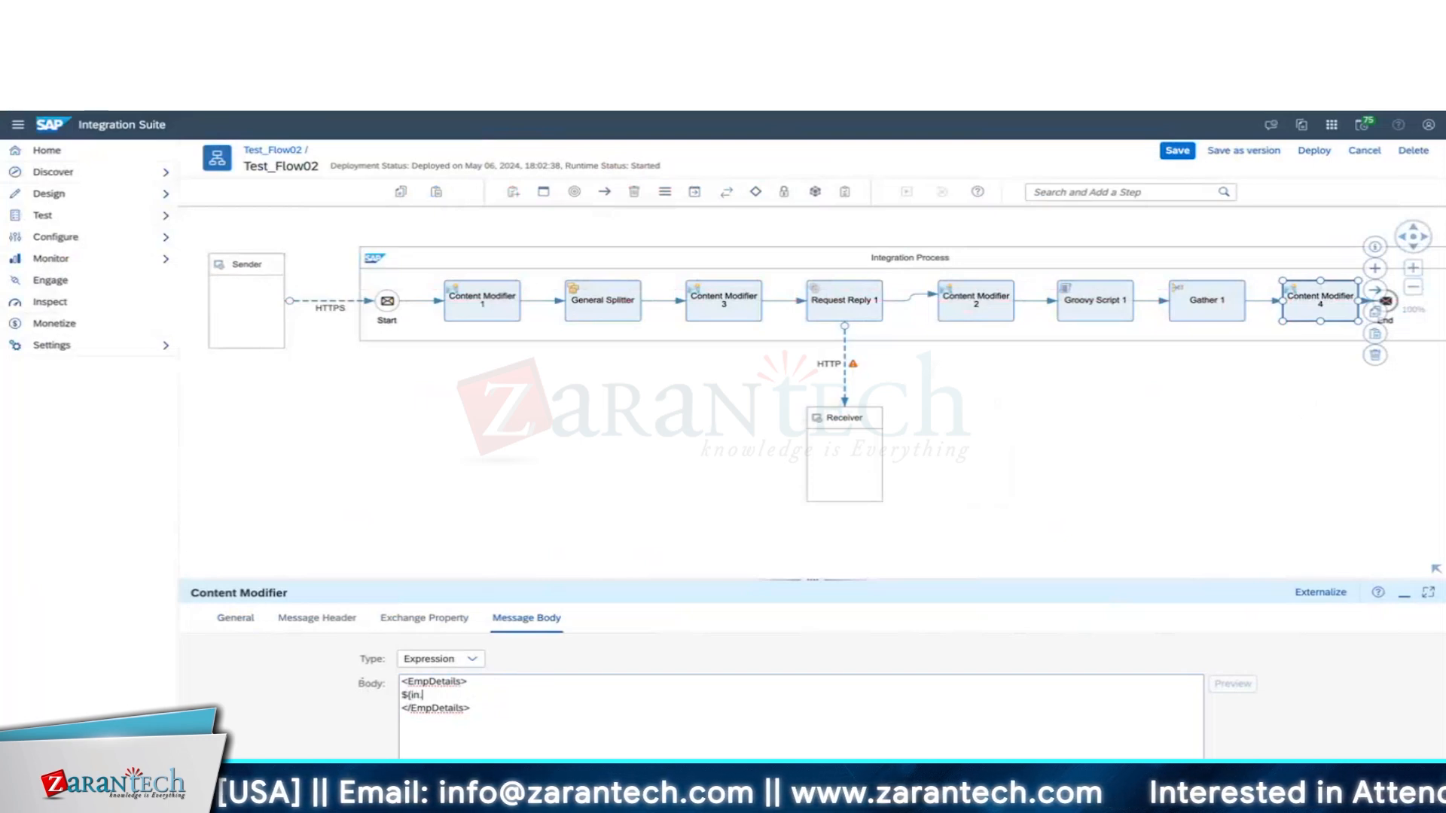
text(body)
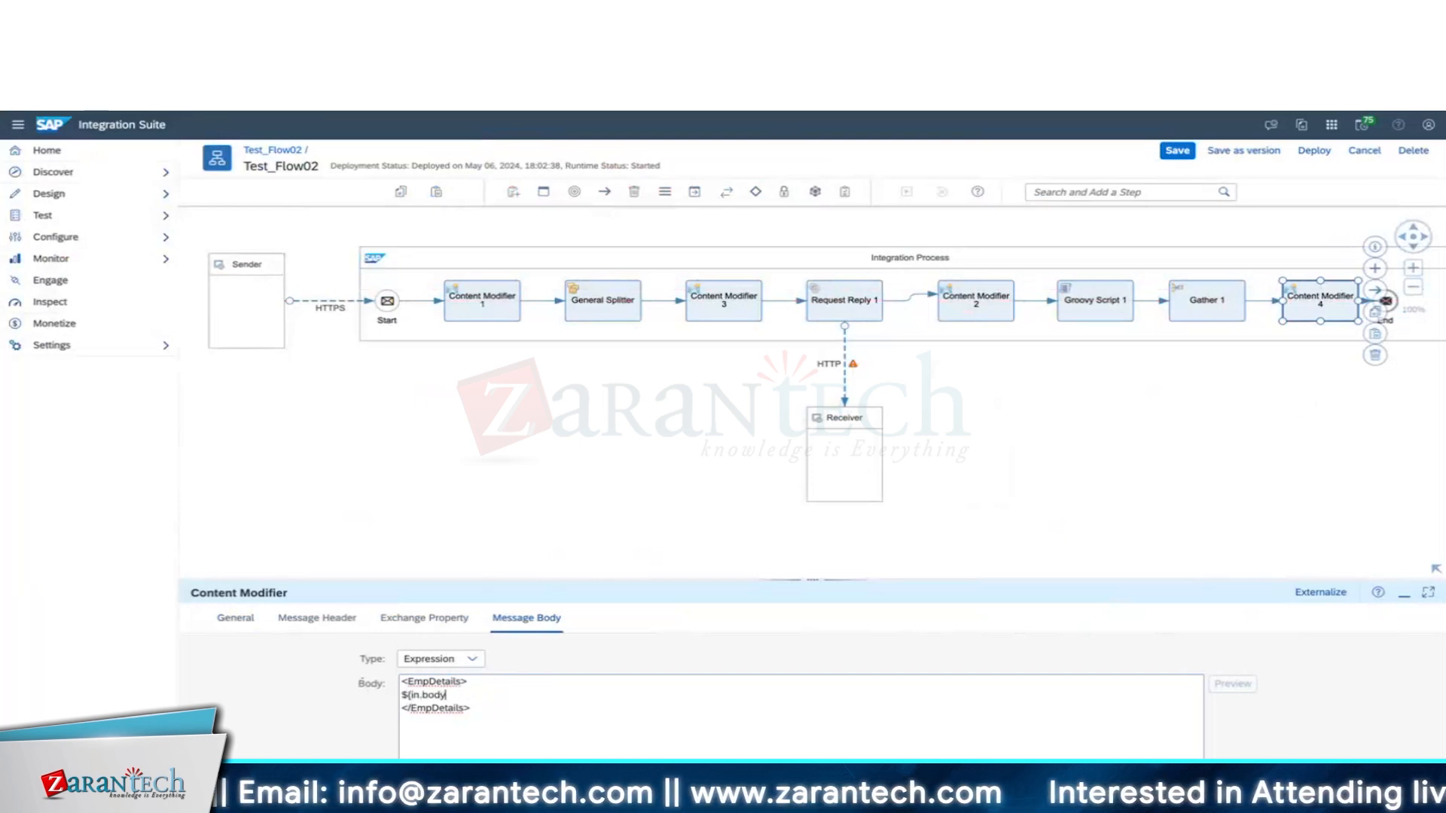
text(})
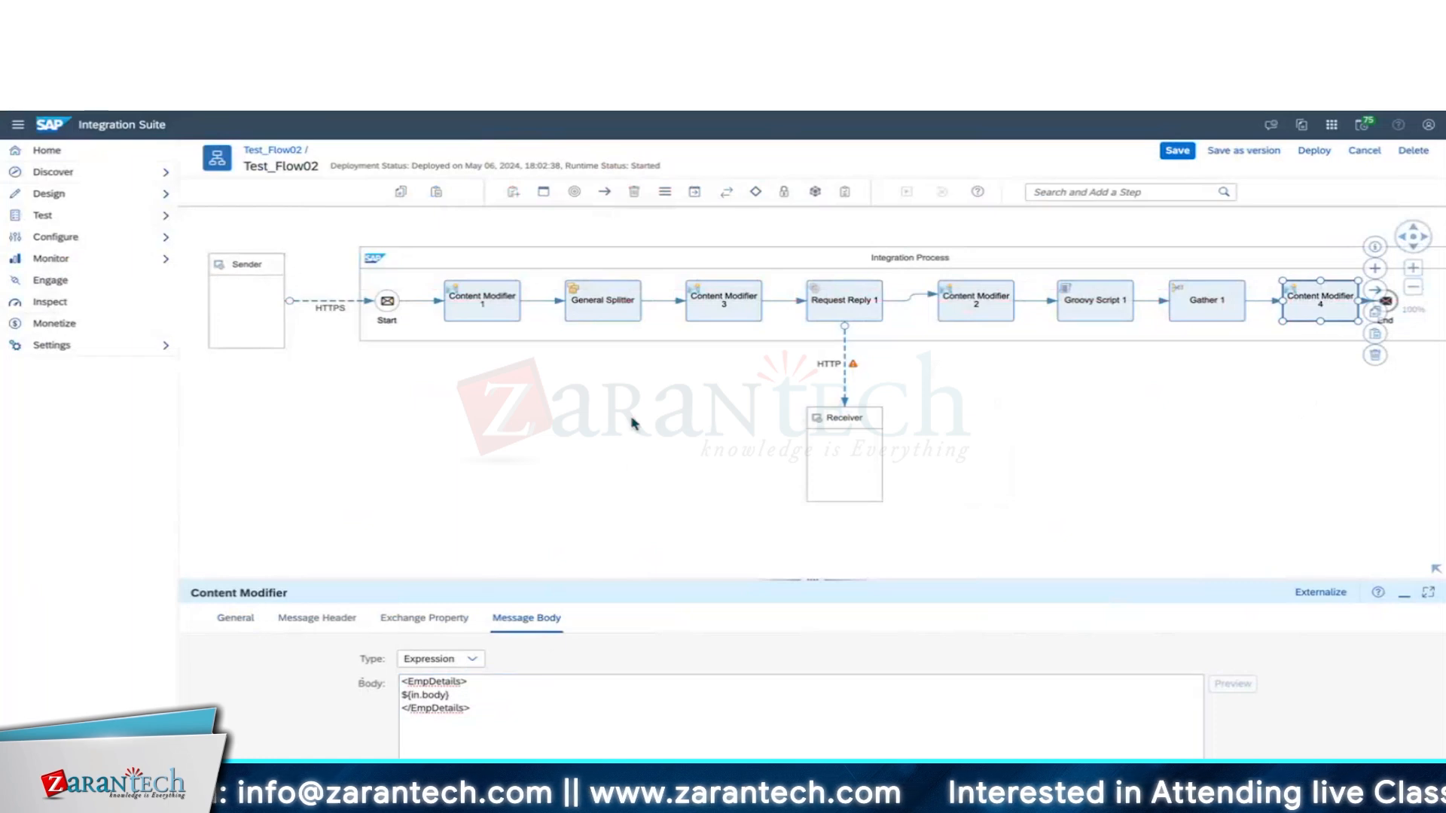
click(1209, 300)
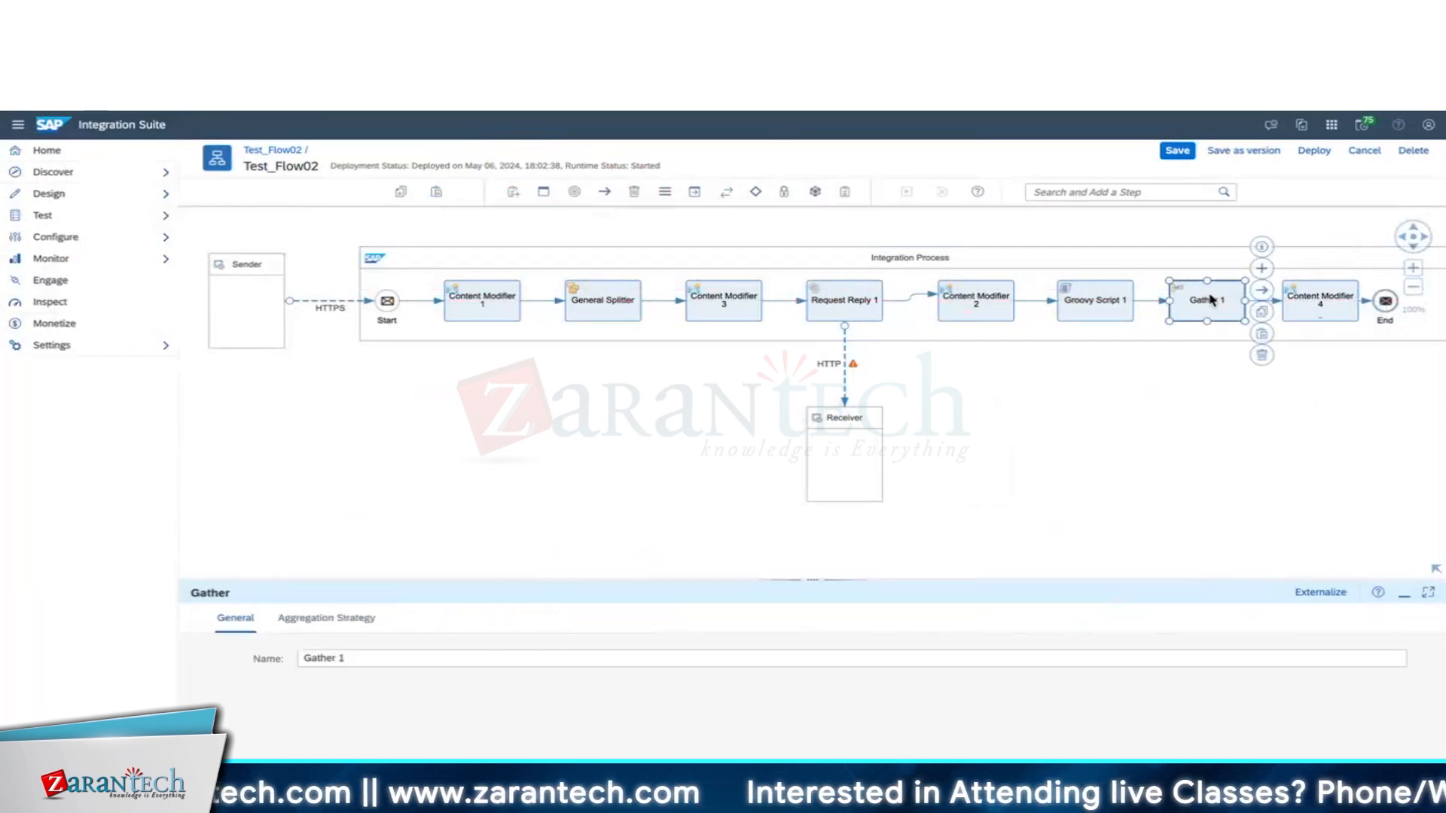
click(1322, 301)
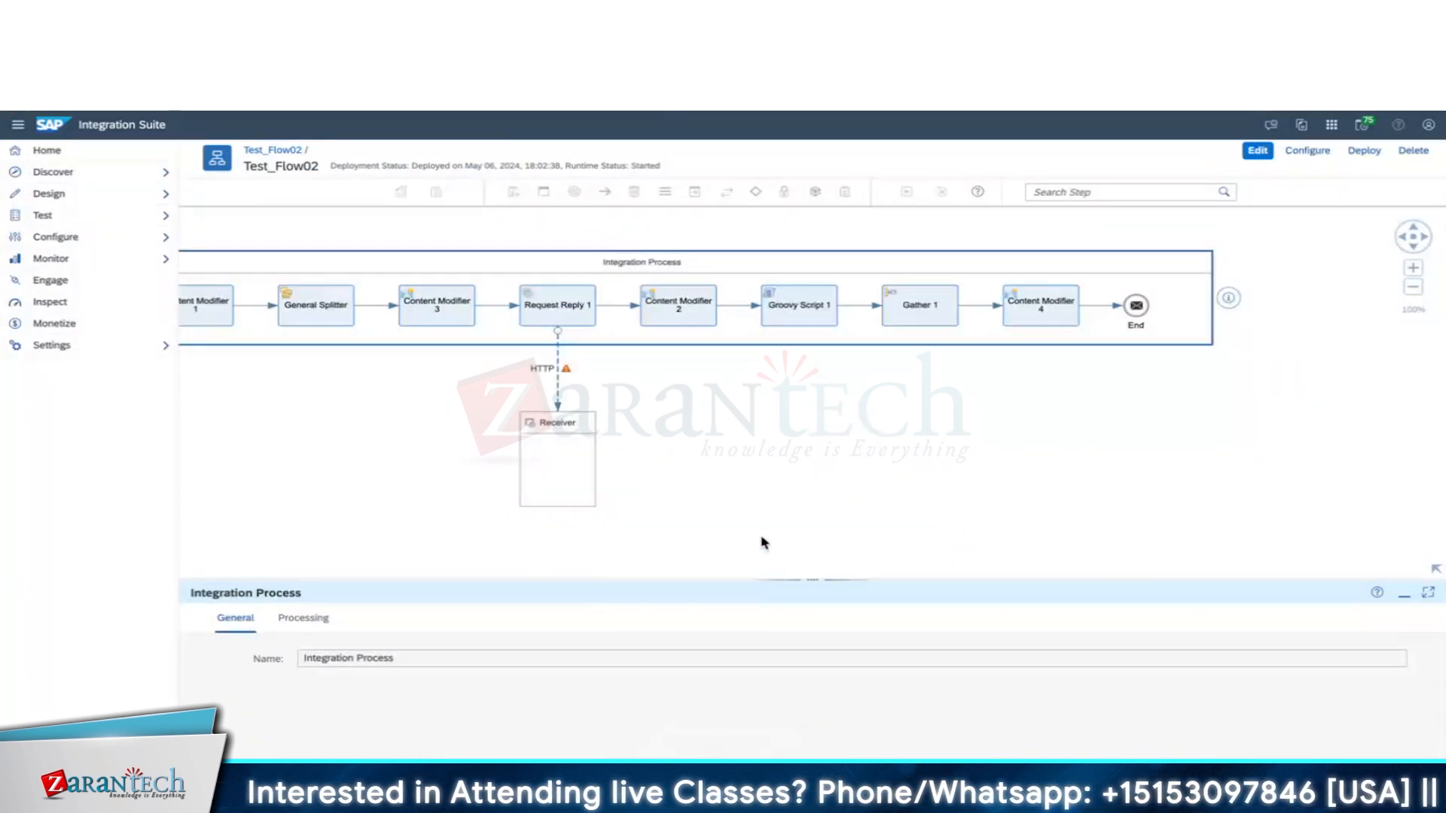
Rename Content Modifier 1 to 'Intialize Parameters' and Content Modifier 3 to 'Extract Emp Data'.
drag(764, 543, 893, 532)
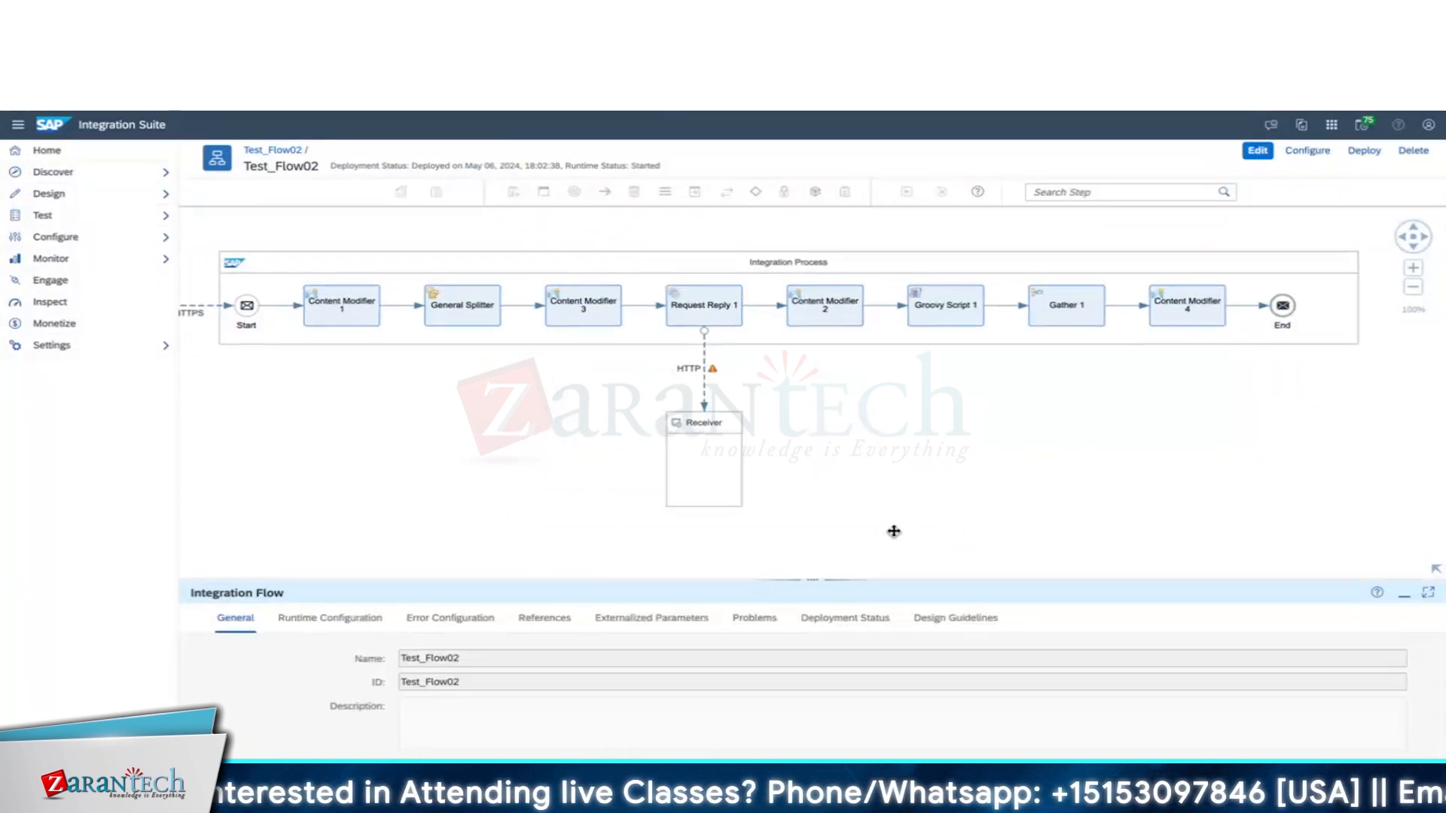
click(341, 313)
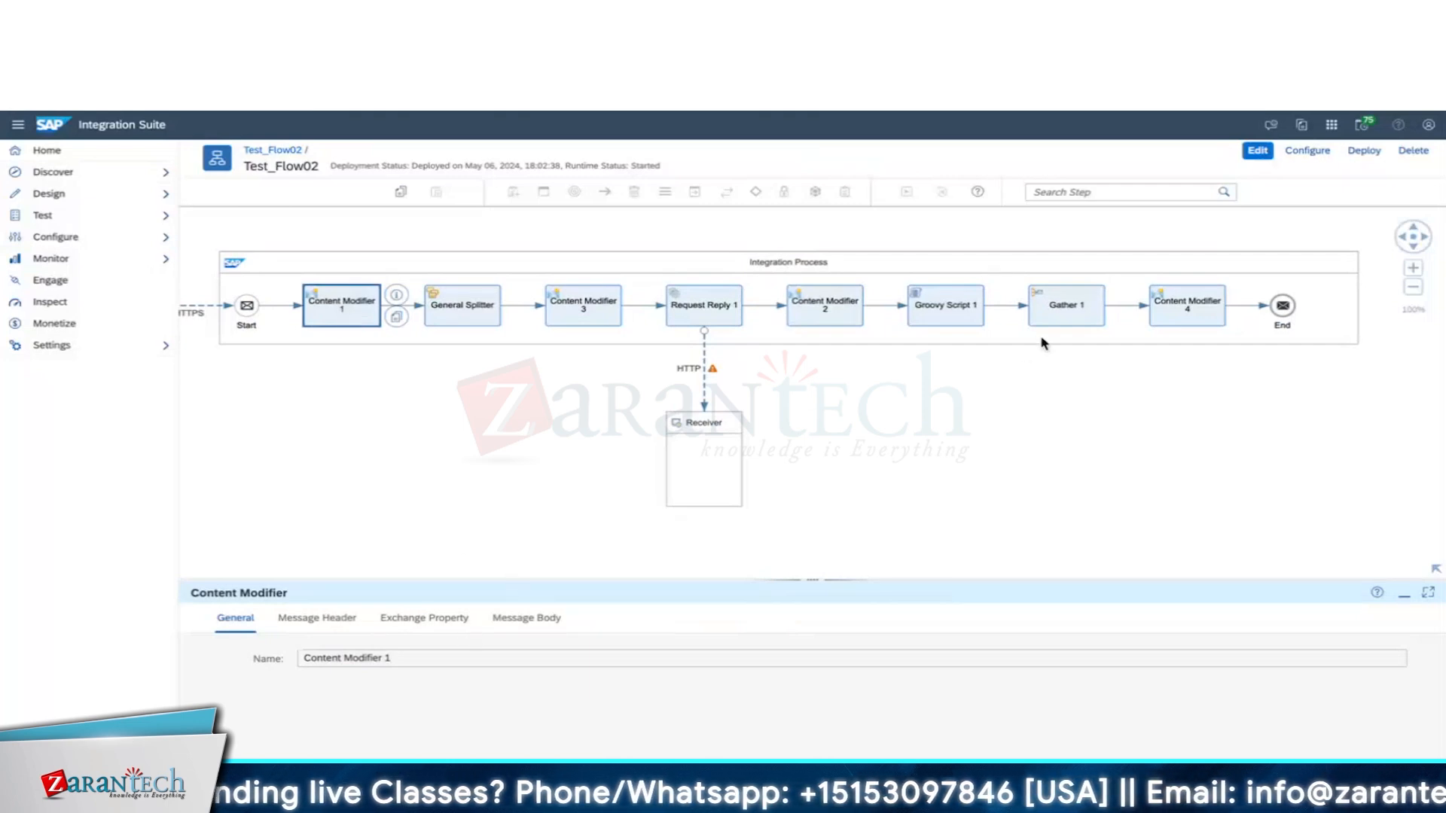
click(1256, 151)
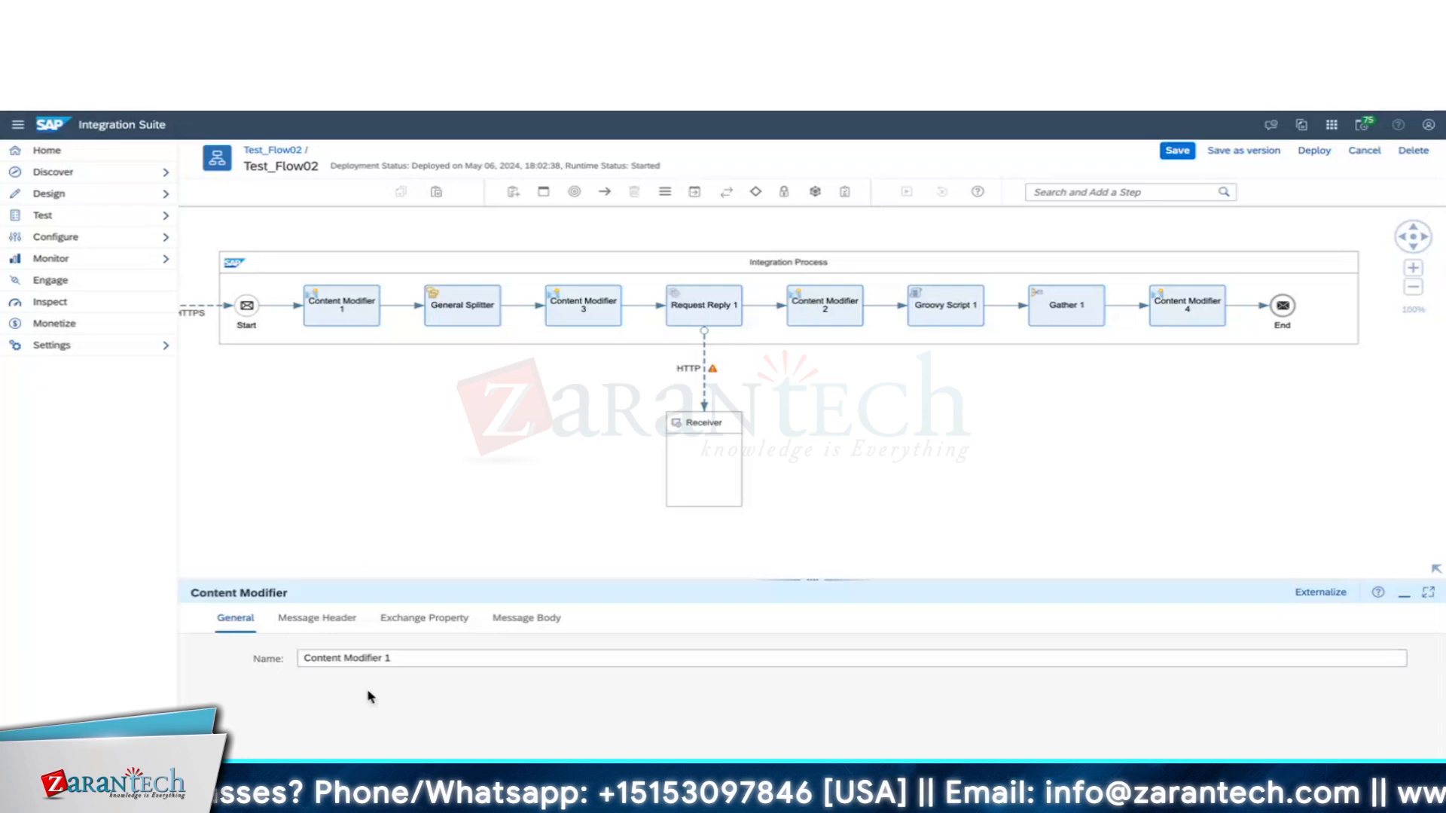
triple_click(406, 657)
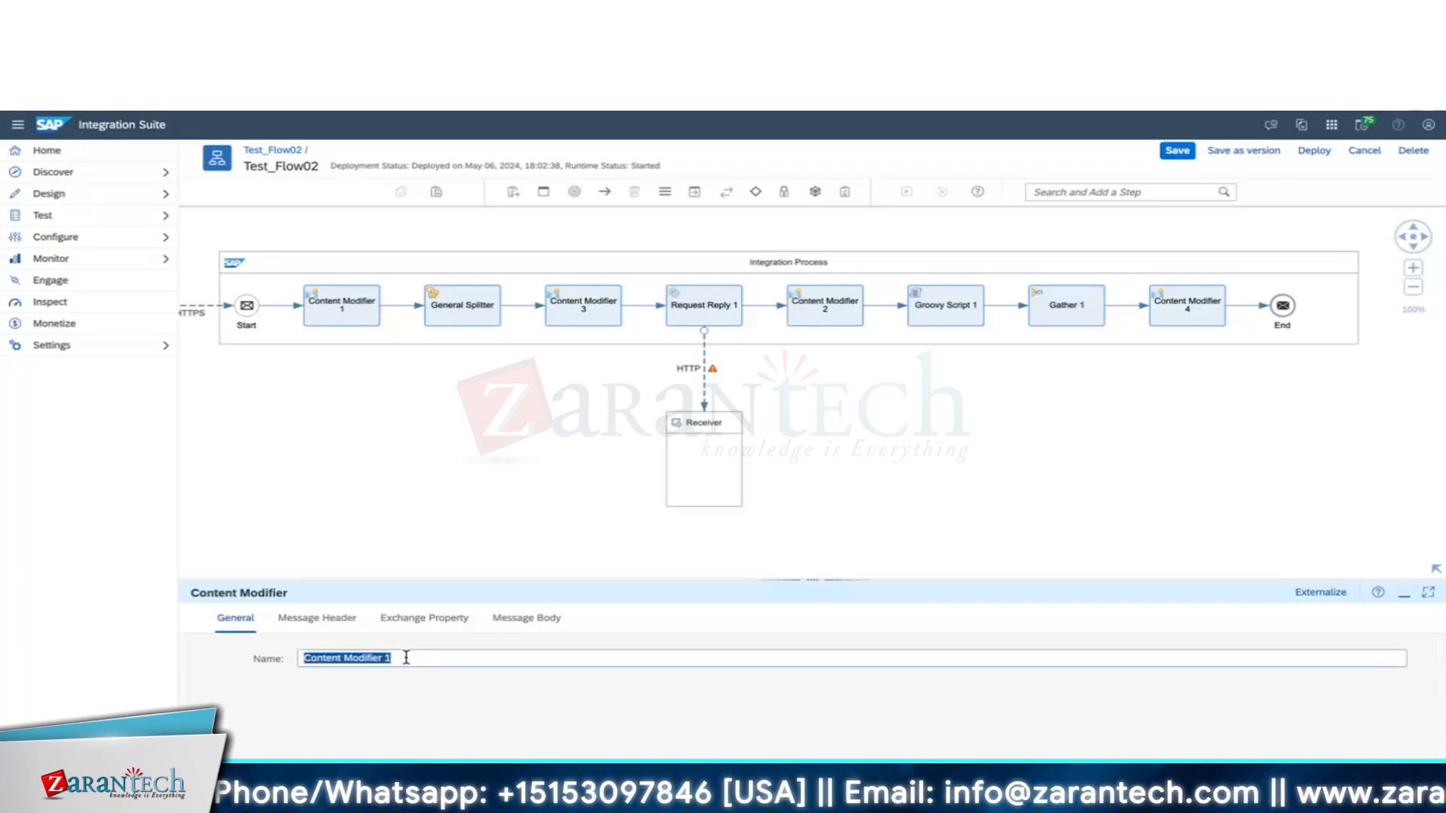
text(Intia)
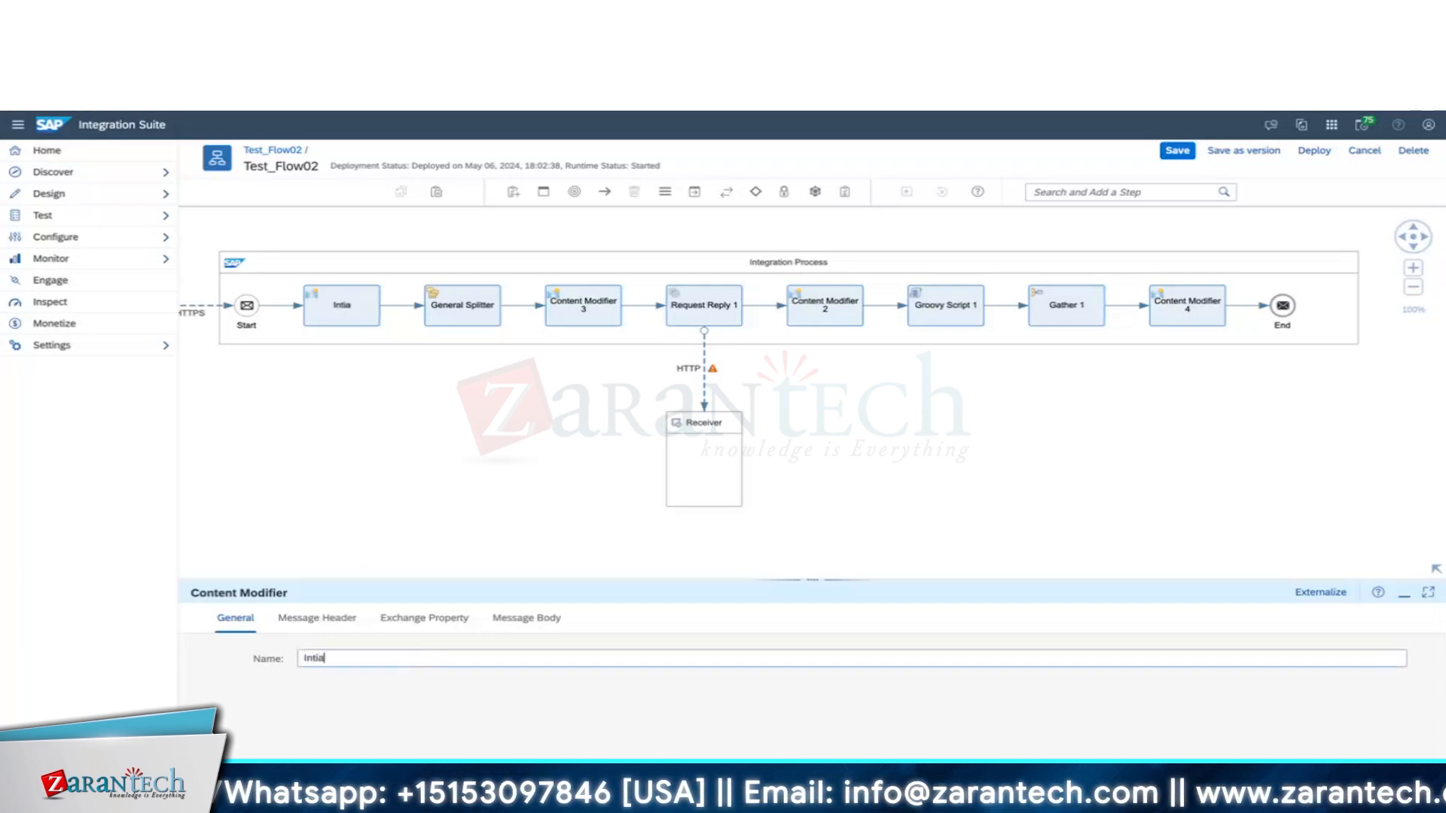
text(liz)
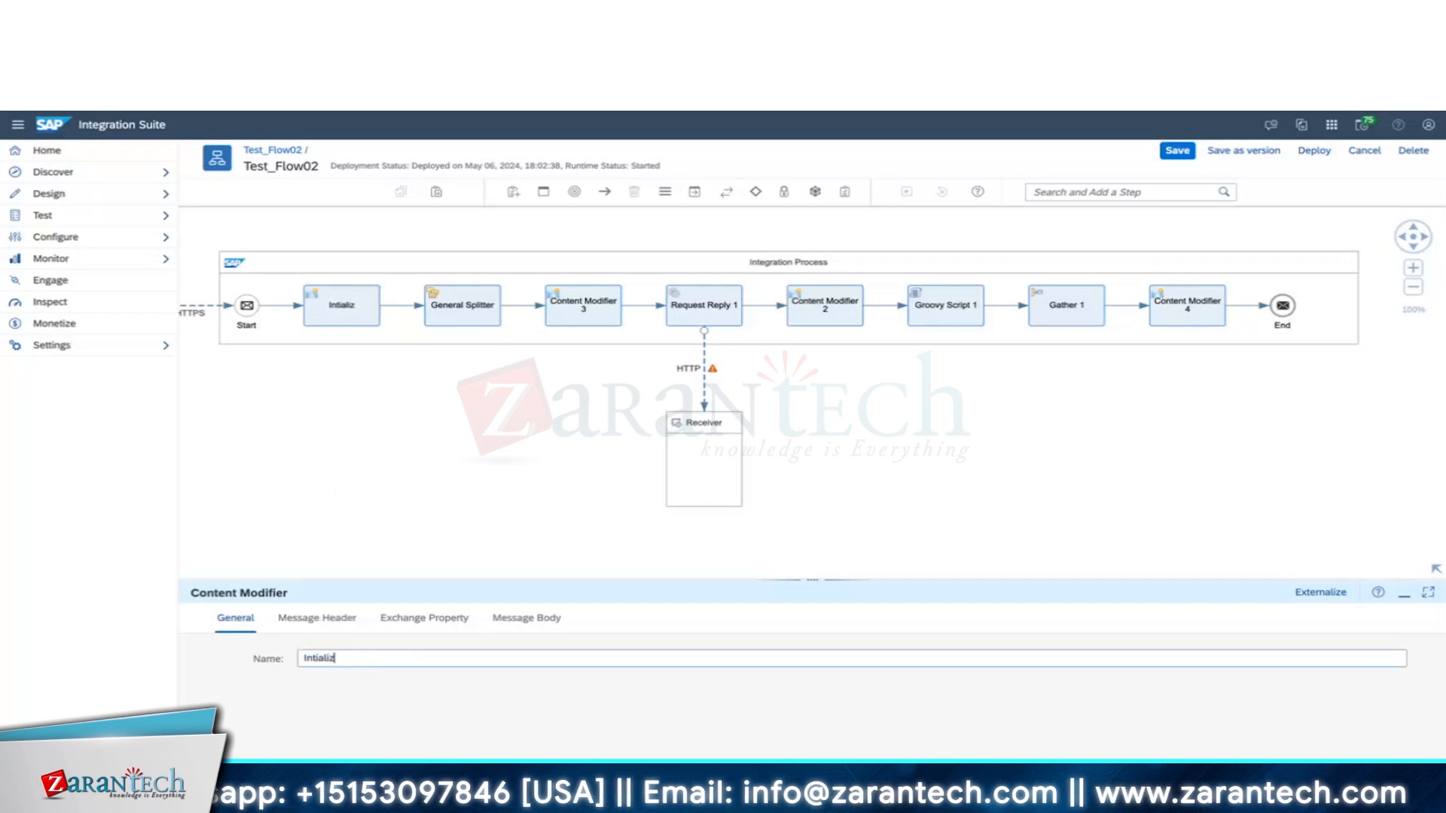
text(e Parameters)
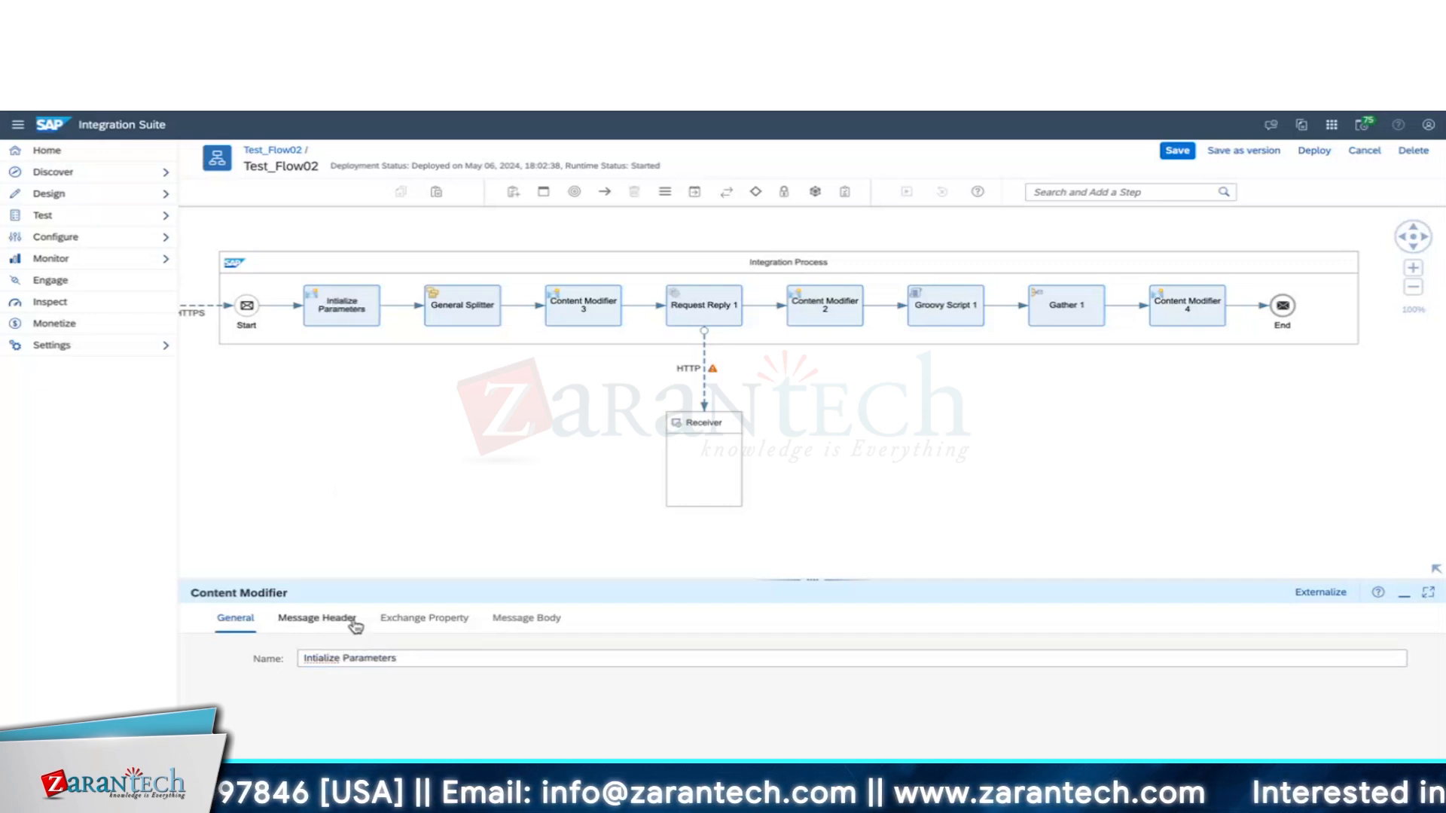
click(591, 301)
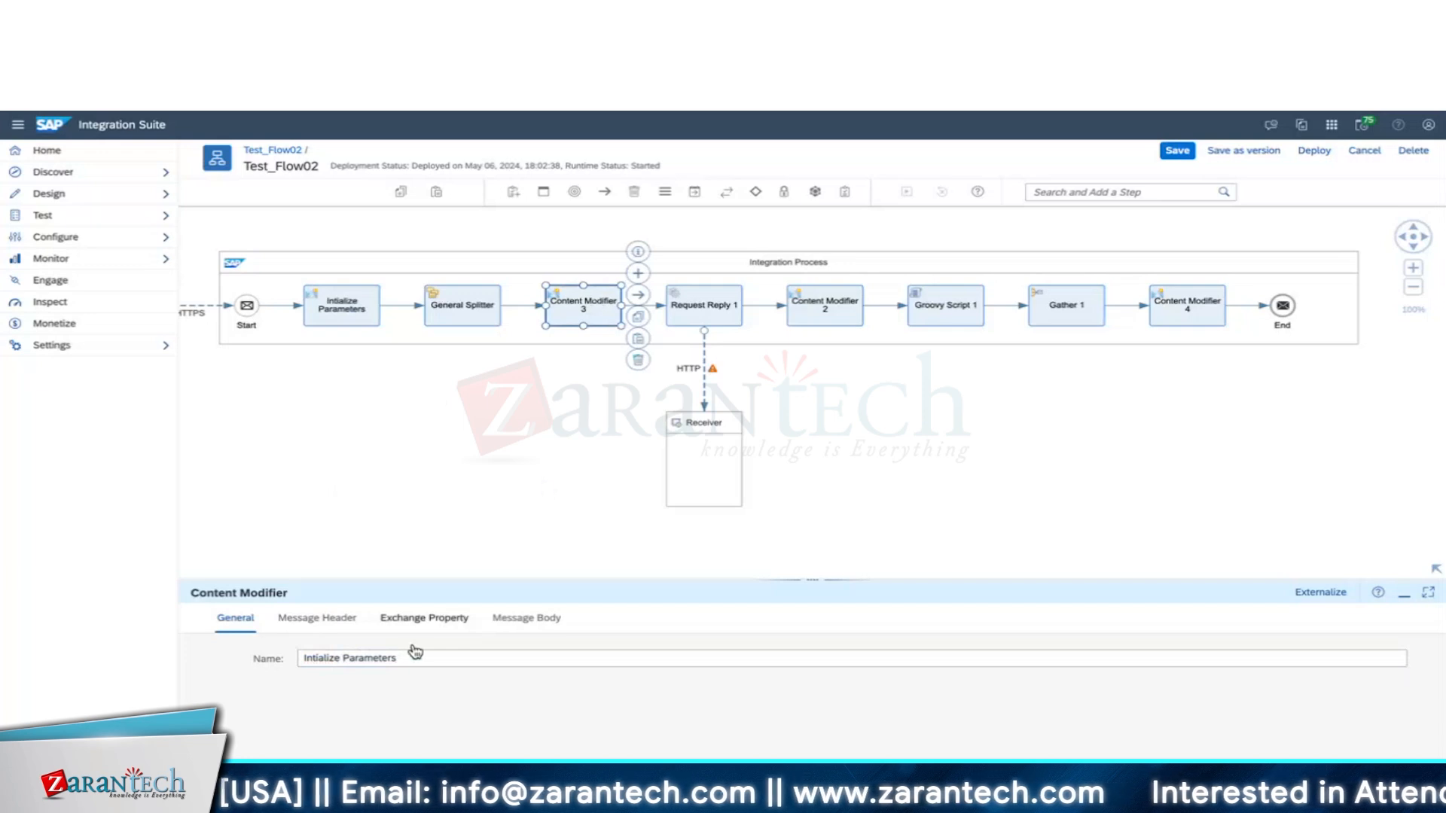
triple_click(448, 656)
click(479, 303)
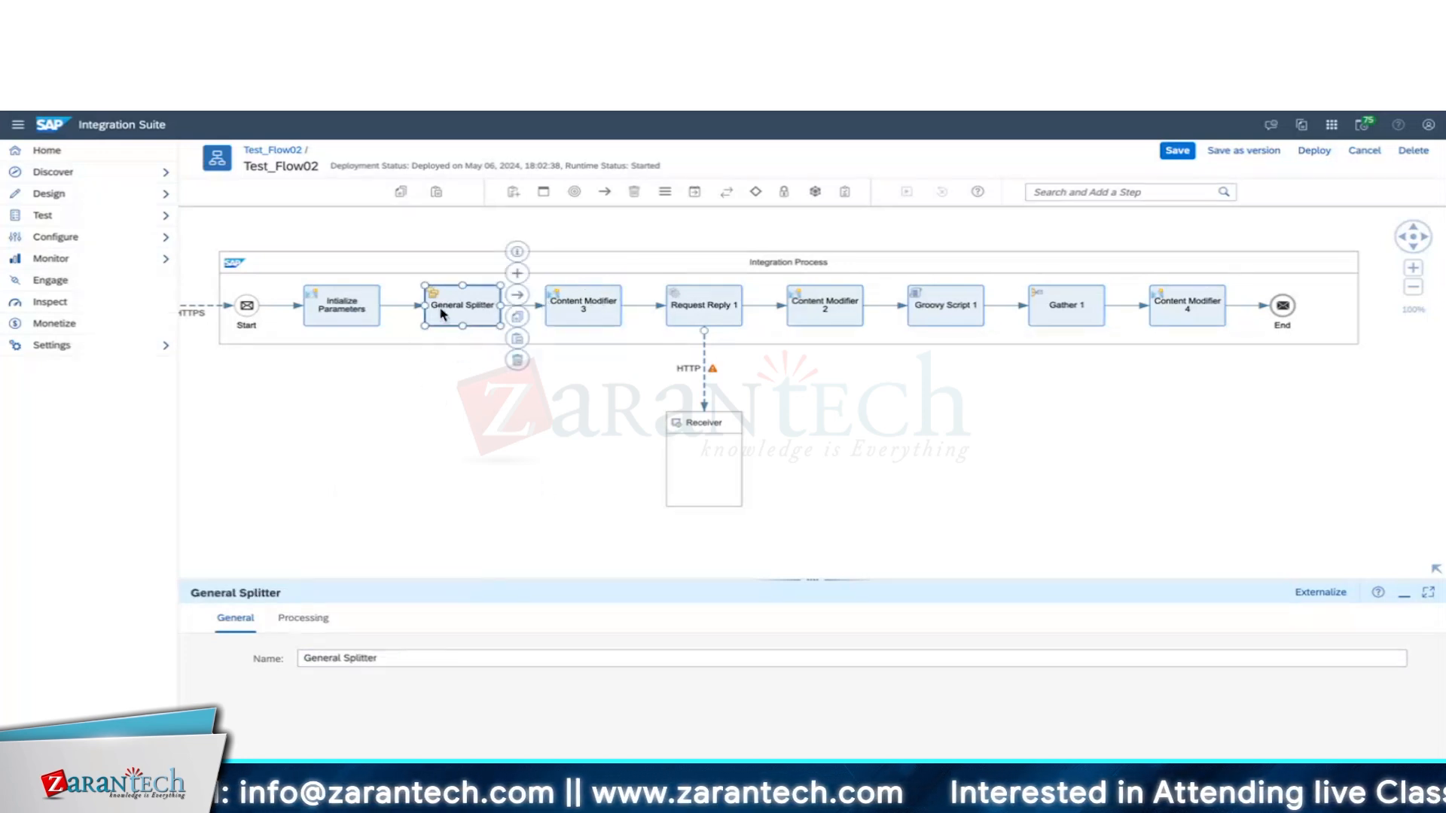
click(589, 326)
click(401, 660)
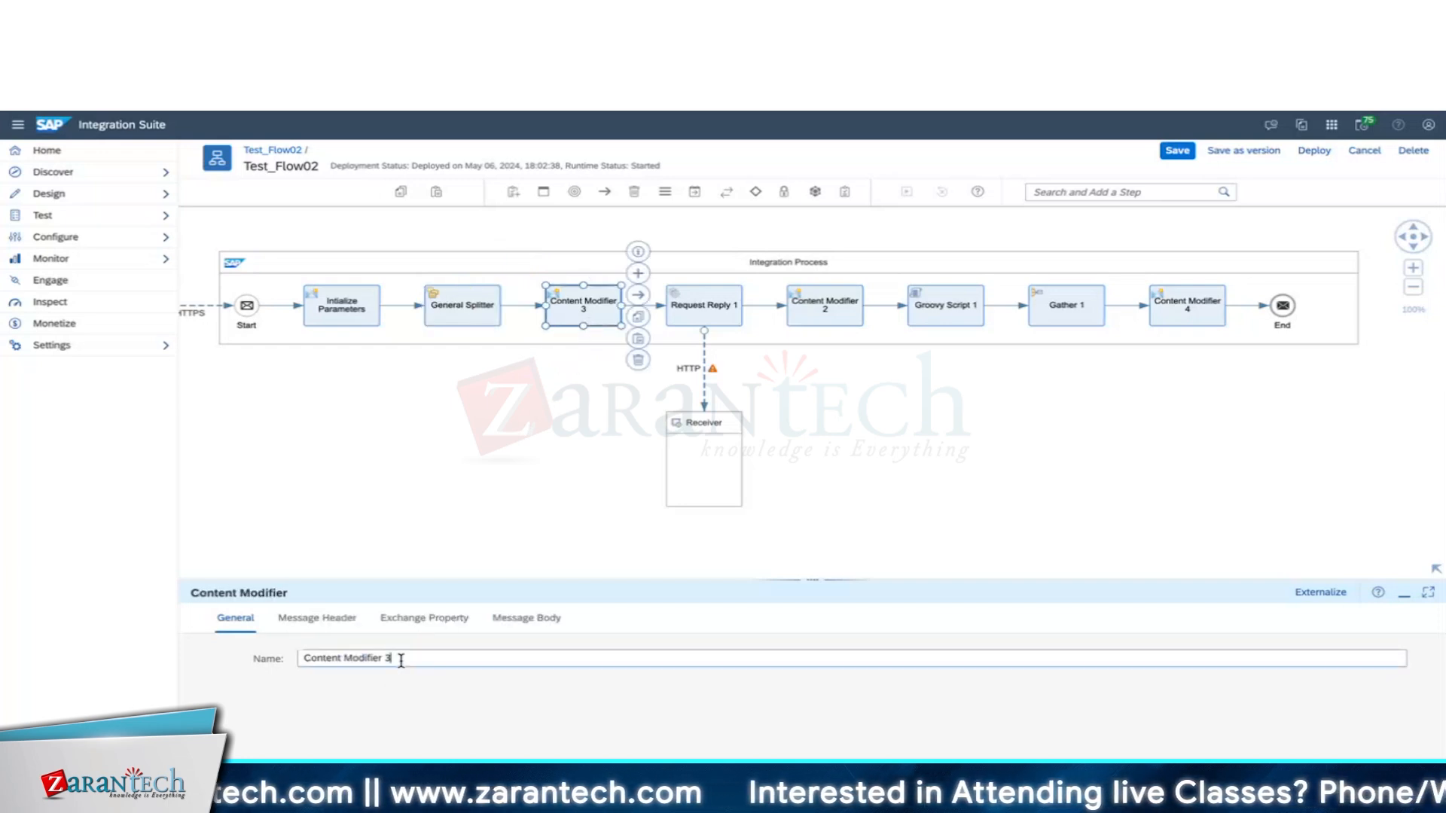
key(ctrl+a)
text(Extract Emp Data)
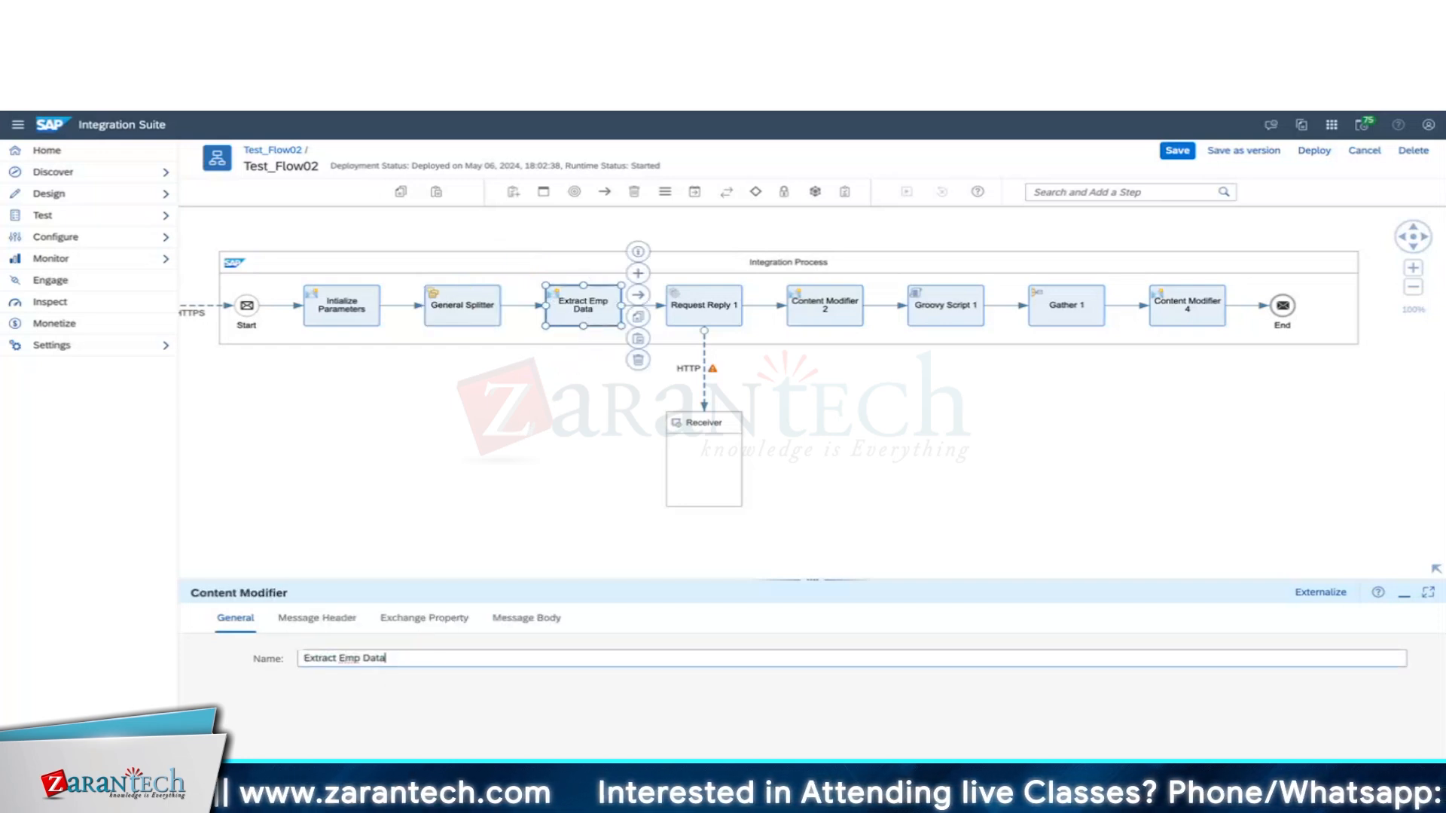
Rename Request Reply 1 to 'Request Reply - WorkDay' and Content Modifier 2 to 'Form Emp Data'.
click(719, 298)
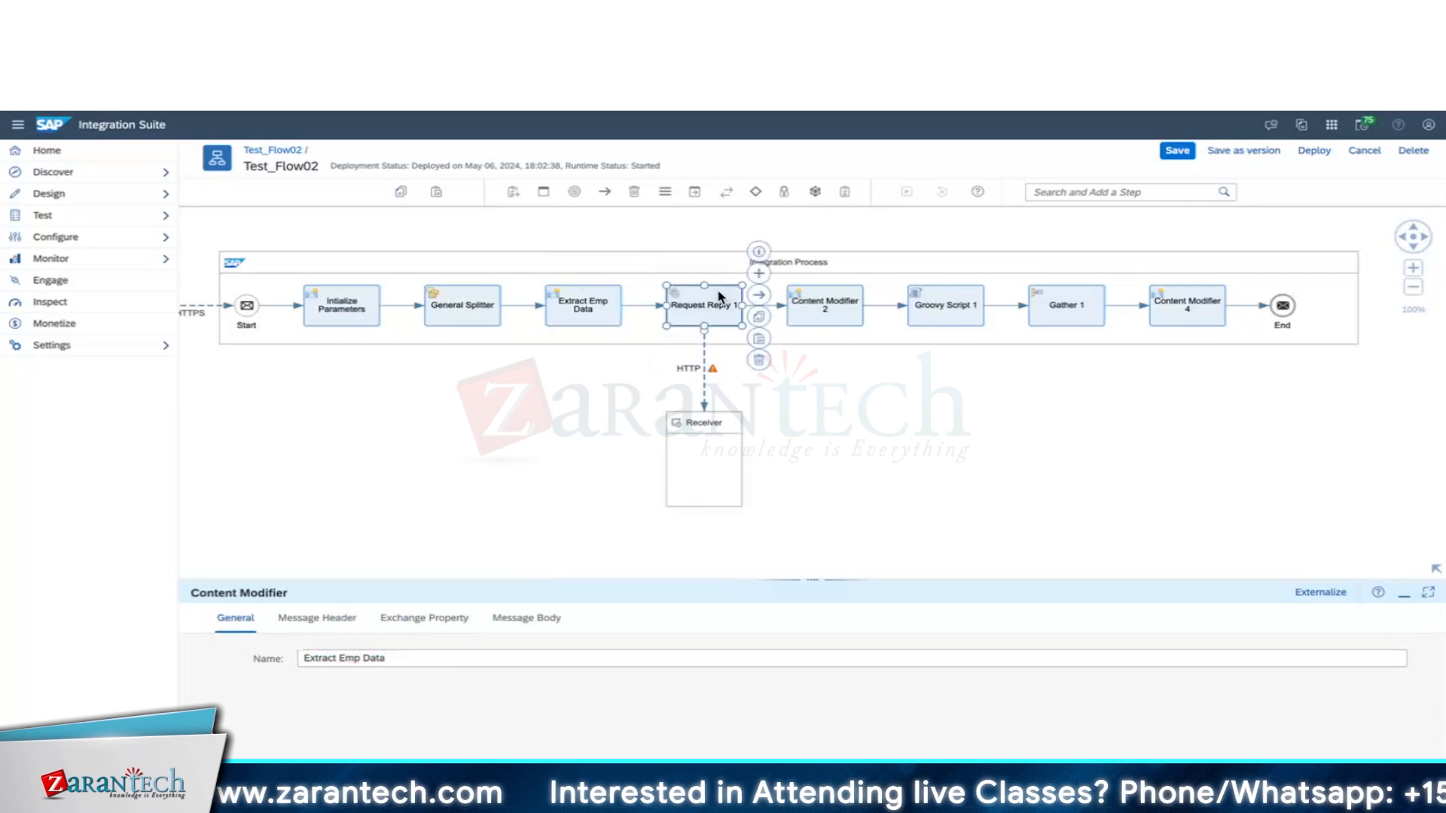
click(426, 662)
key(BackSpace)
text(-)
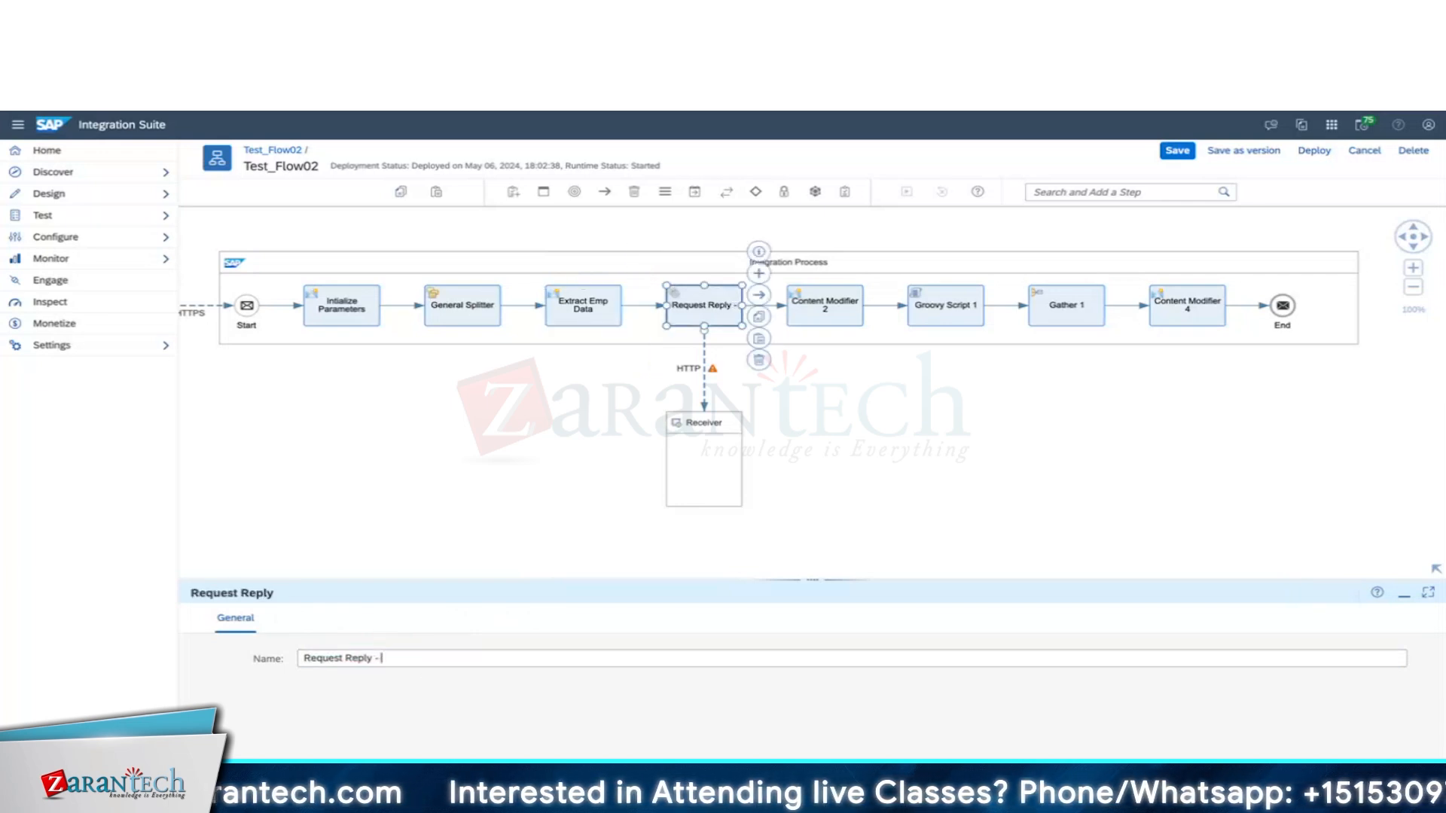
text( Wor)
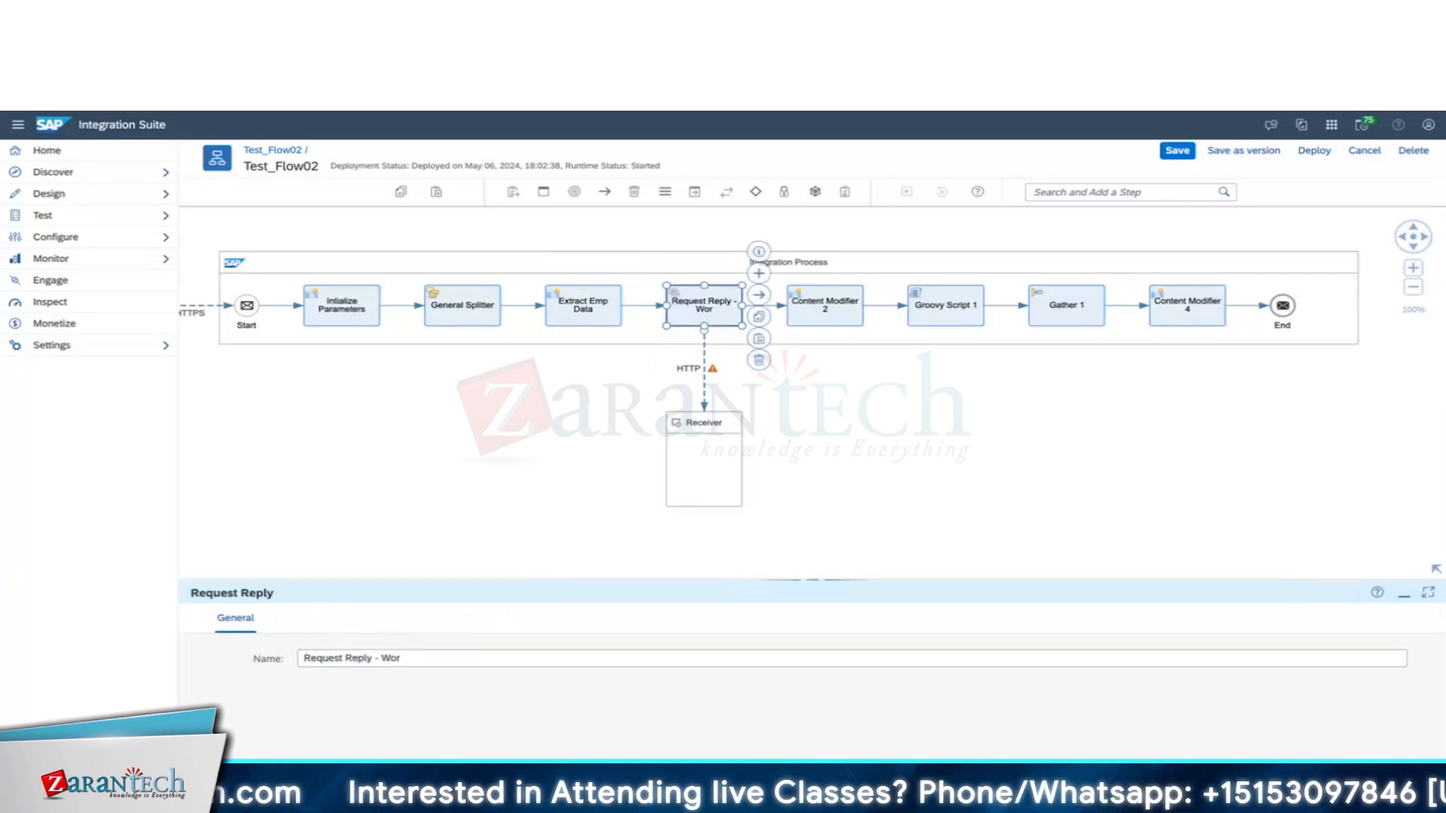
text(kDay)
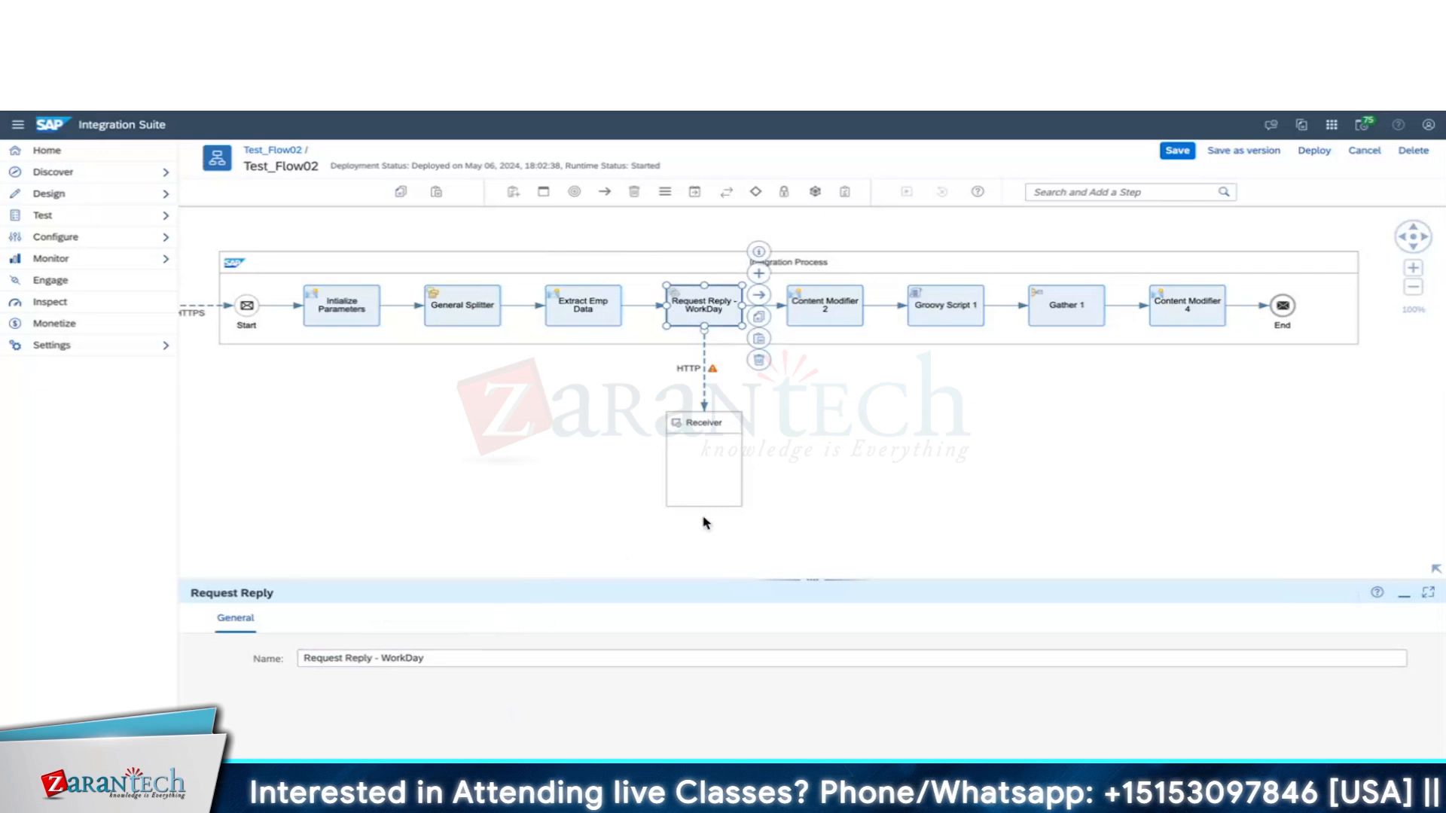
click(918, 484)
click(832, 324)
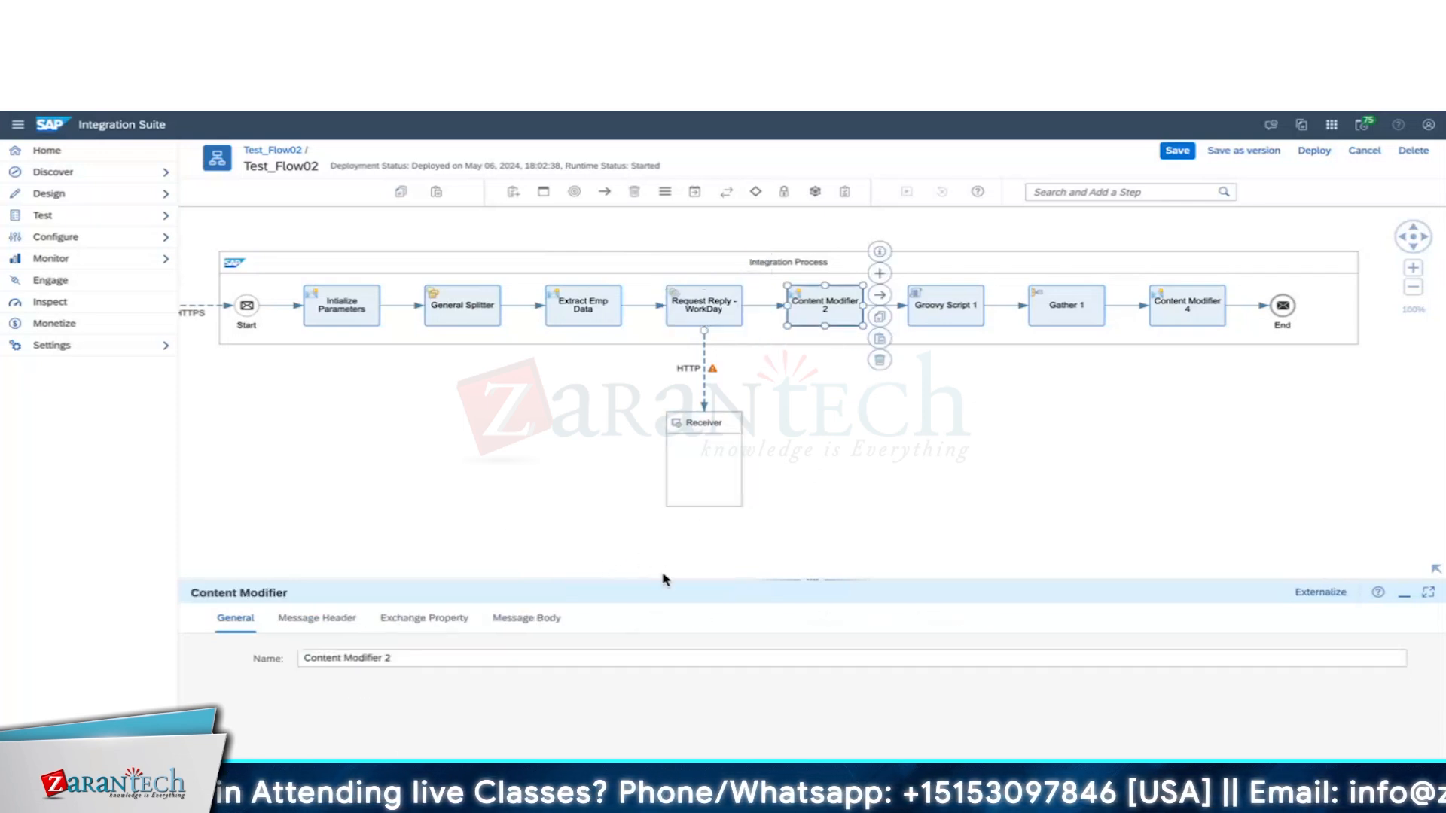
triple_click(377, 659)
text(Form)
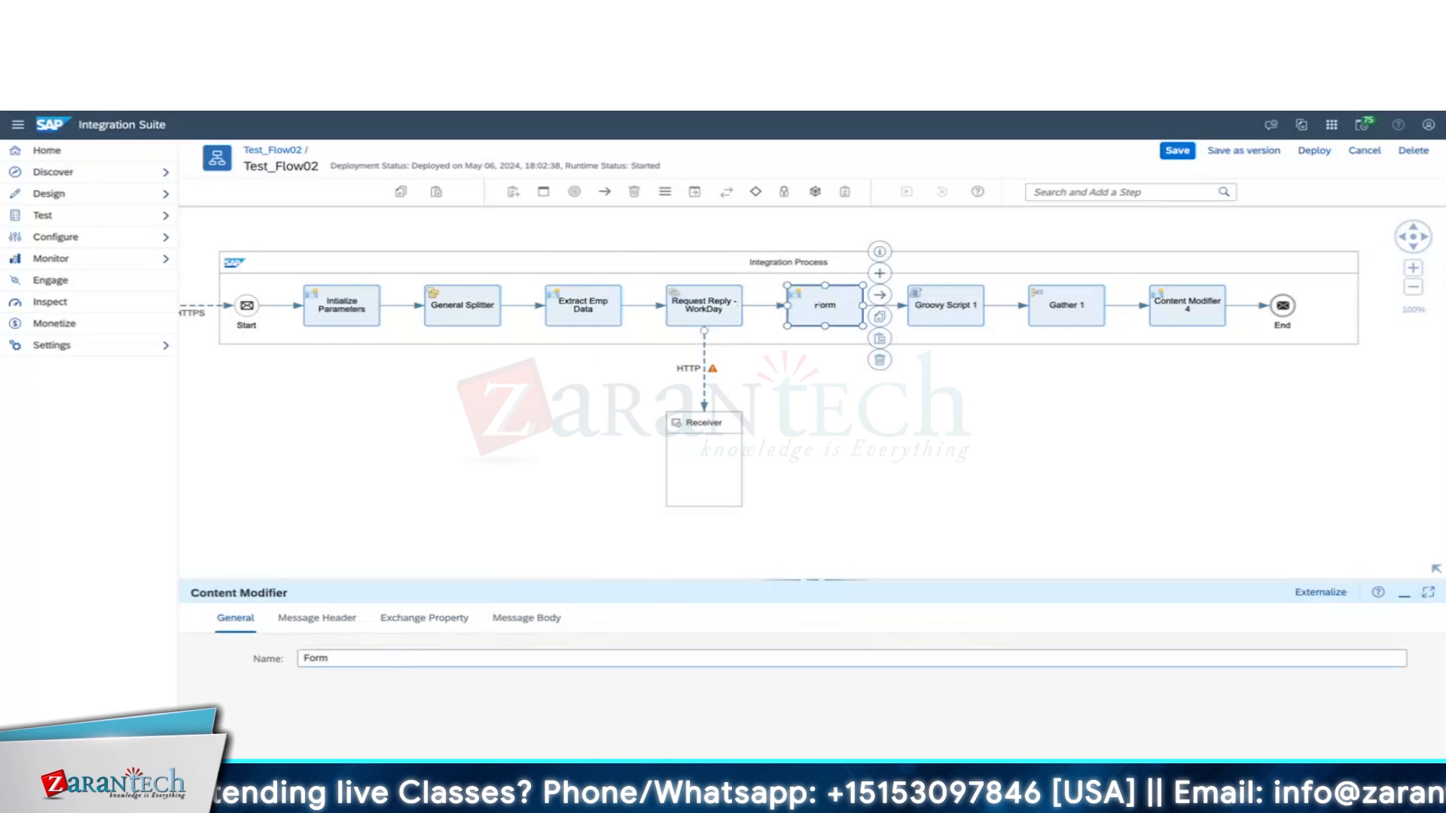
text( Em)
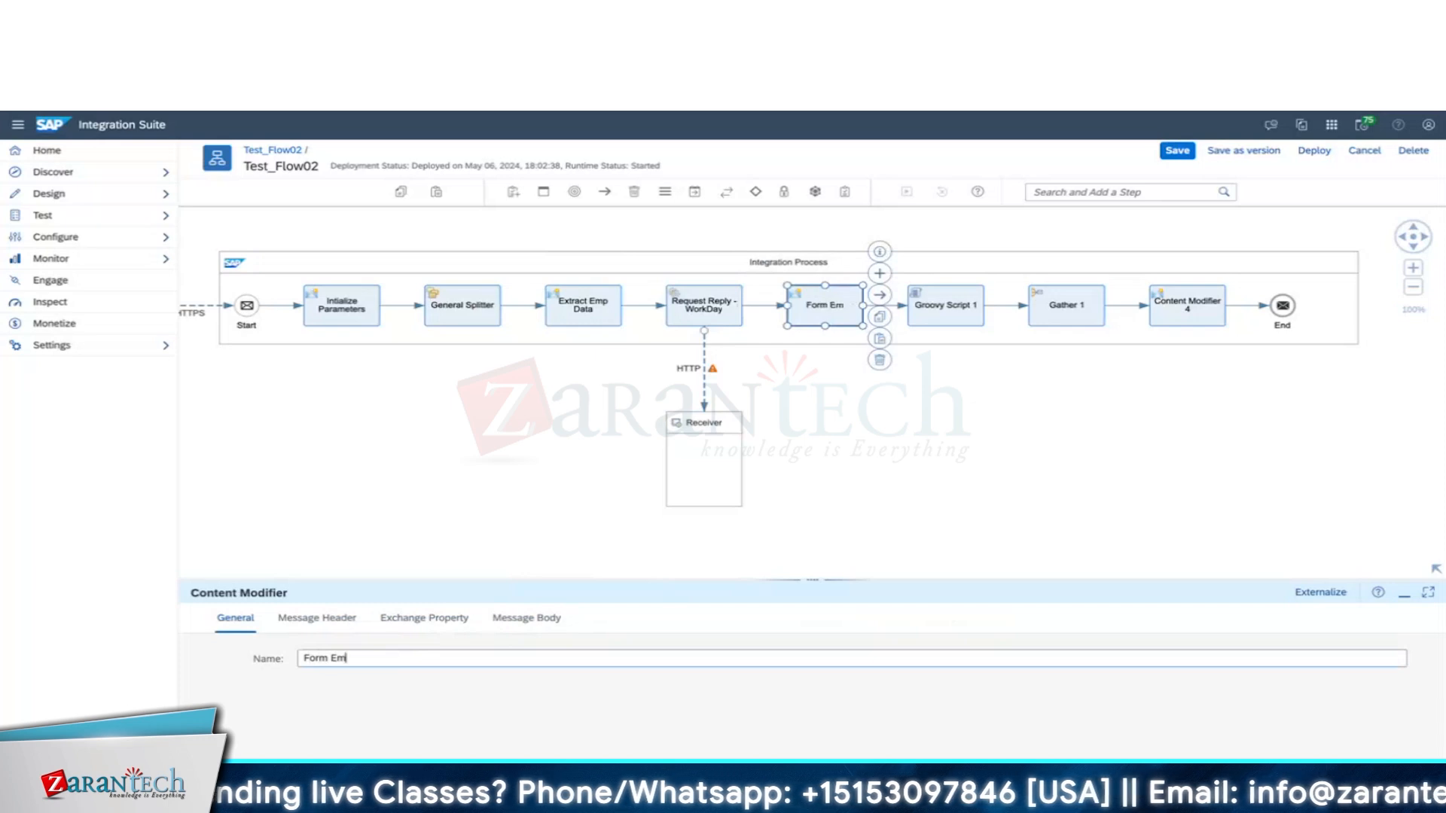
text(p Data)
Rename the Groovy Script to 'Log Payload', Gather 1 to 'Gather', Content Modifier 4 to 'Final Concatenated Output'.
click(945, 309)
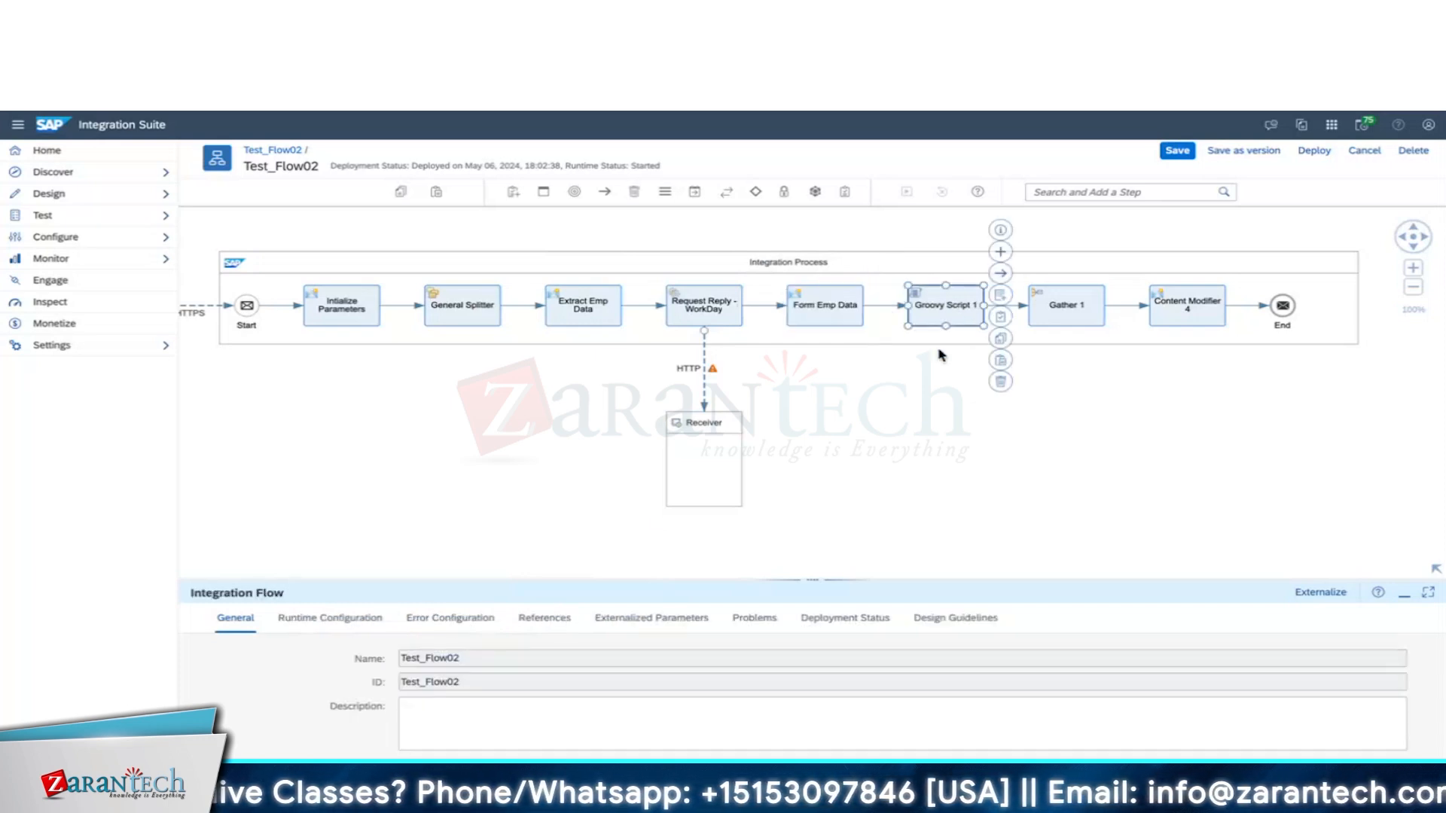
triple_click(432, 661)
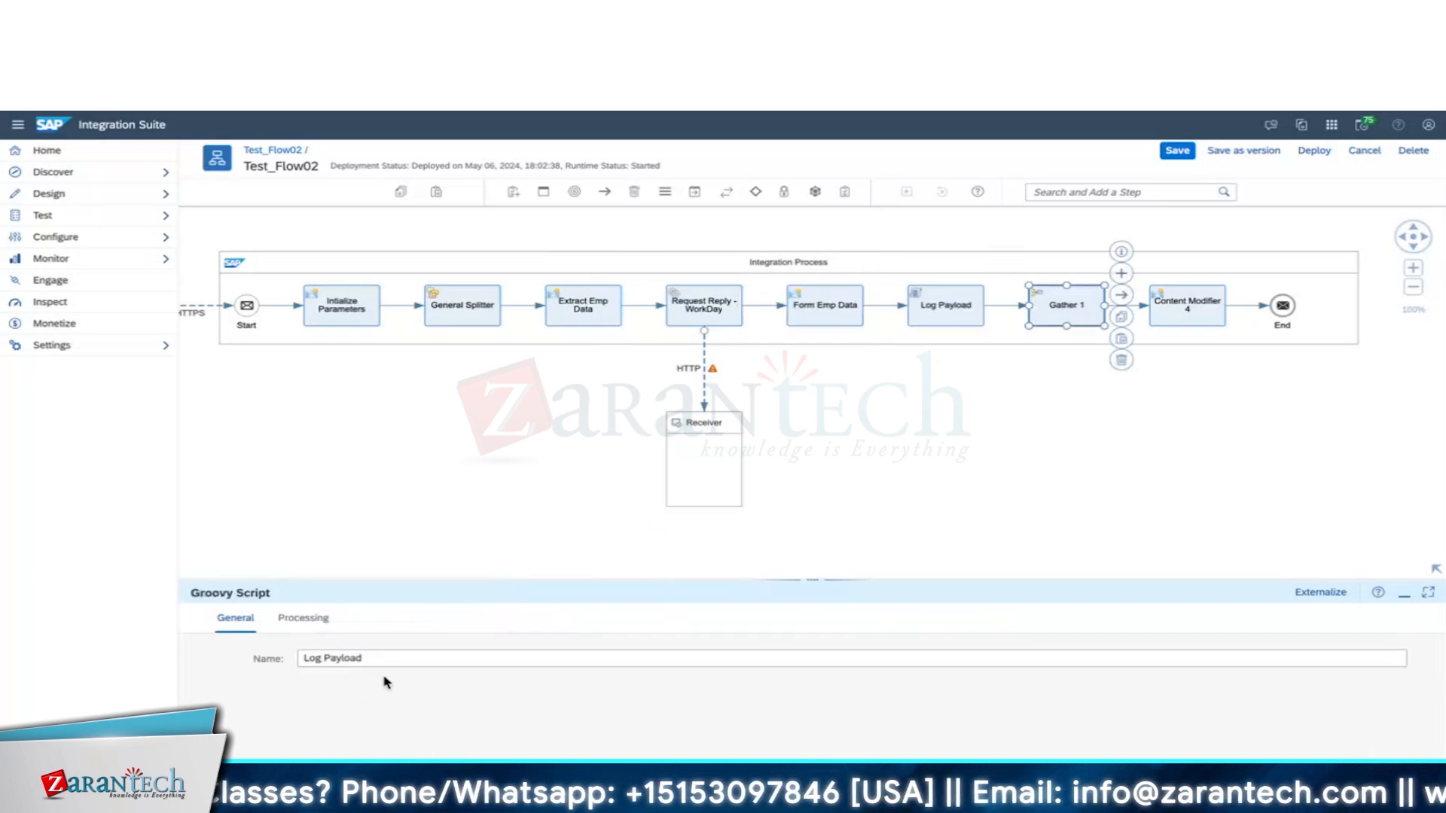
click(393, 660)
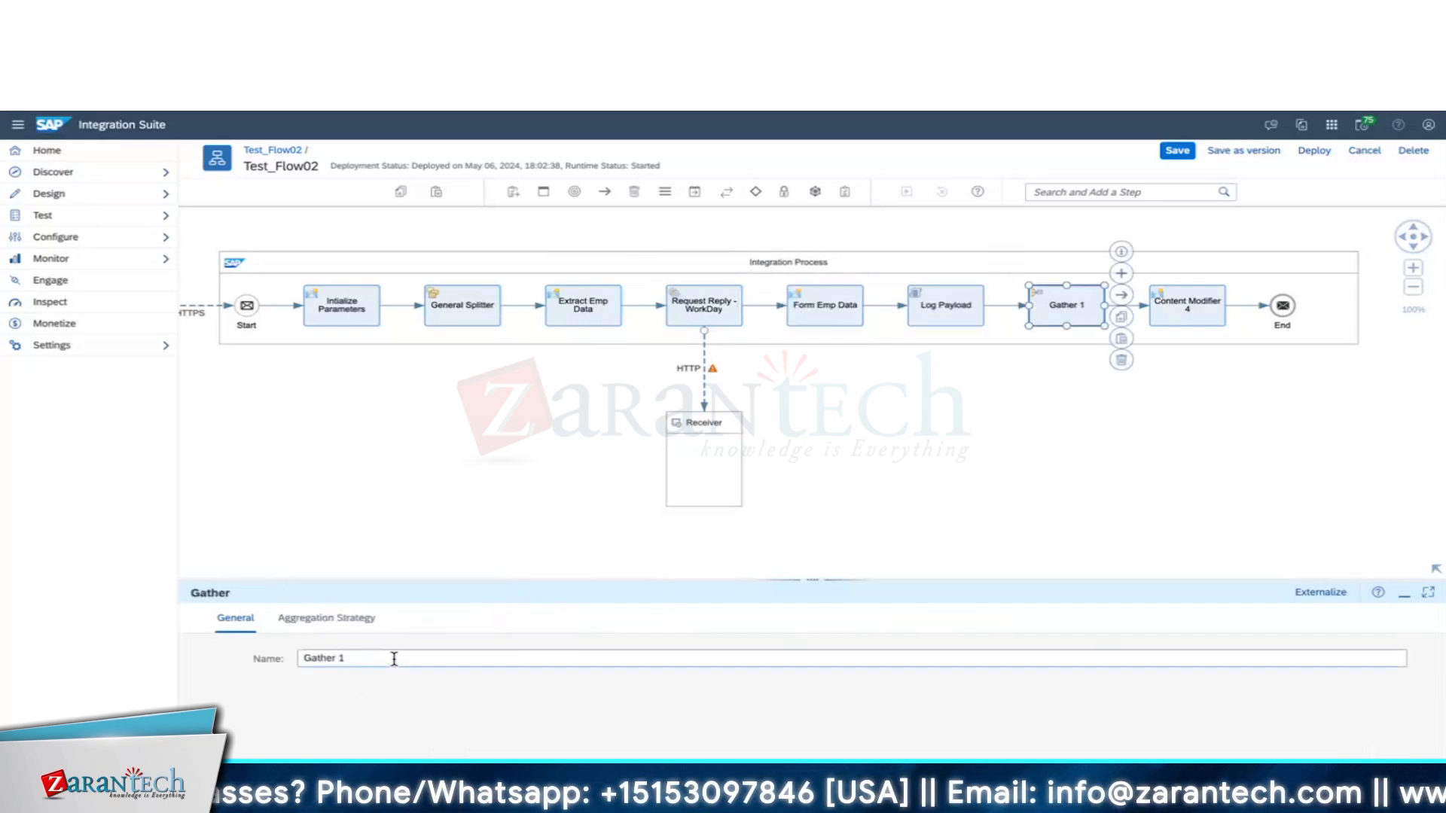
key(BackSpace)
key(BackSpace)
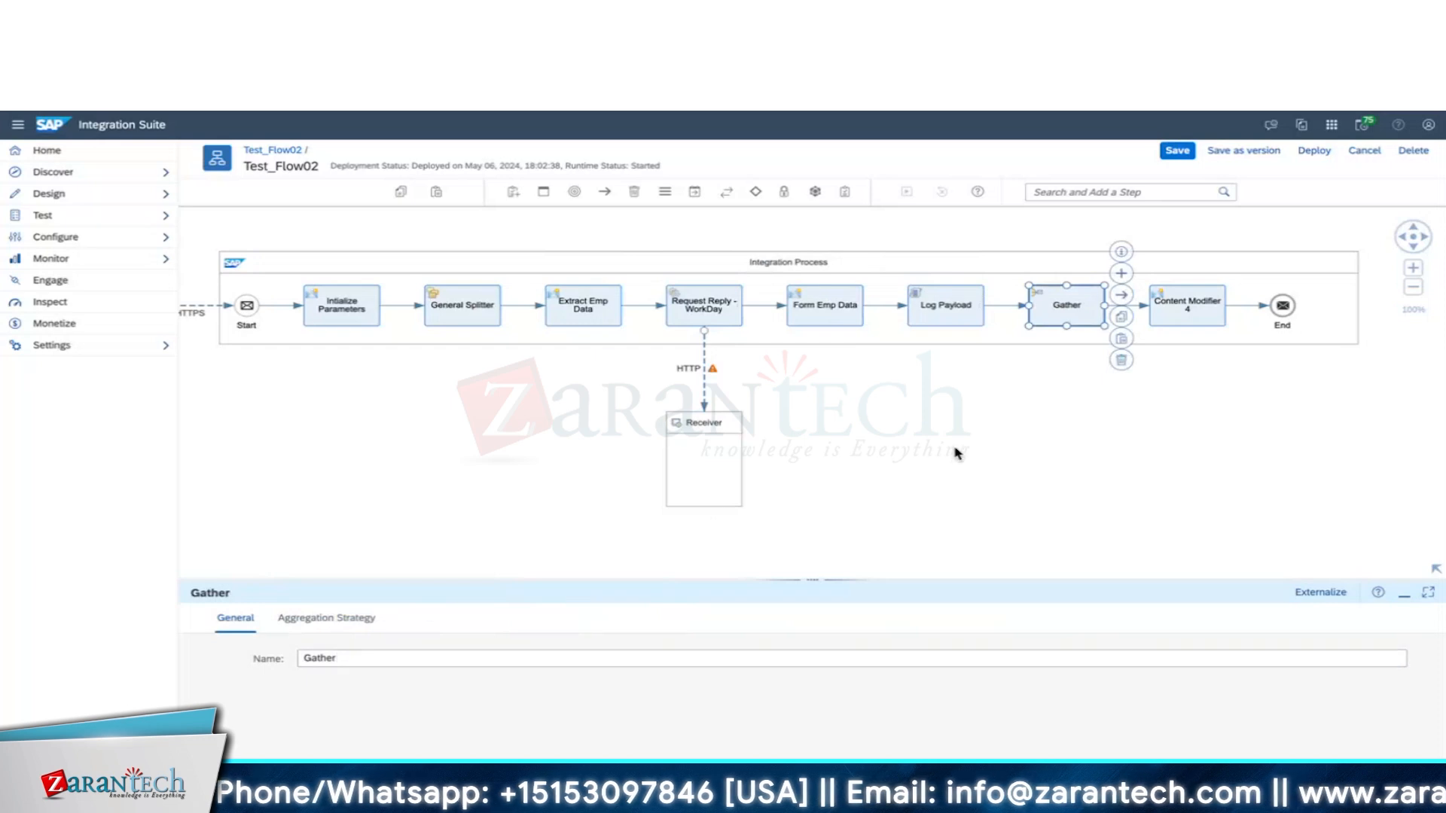
click(1187, 309)
triple_click(390, 661)
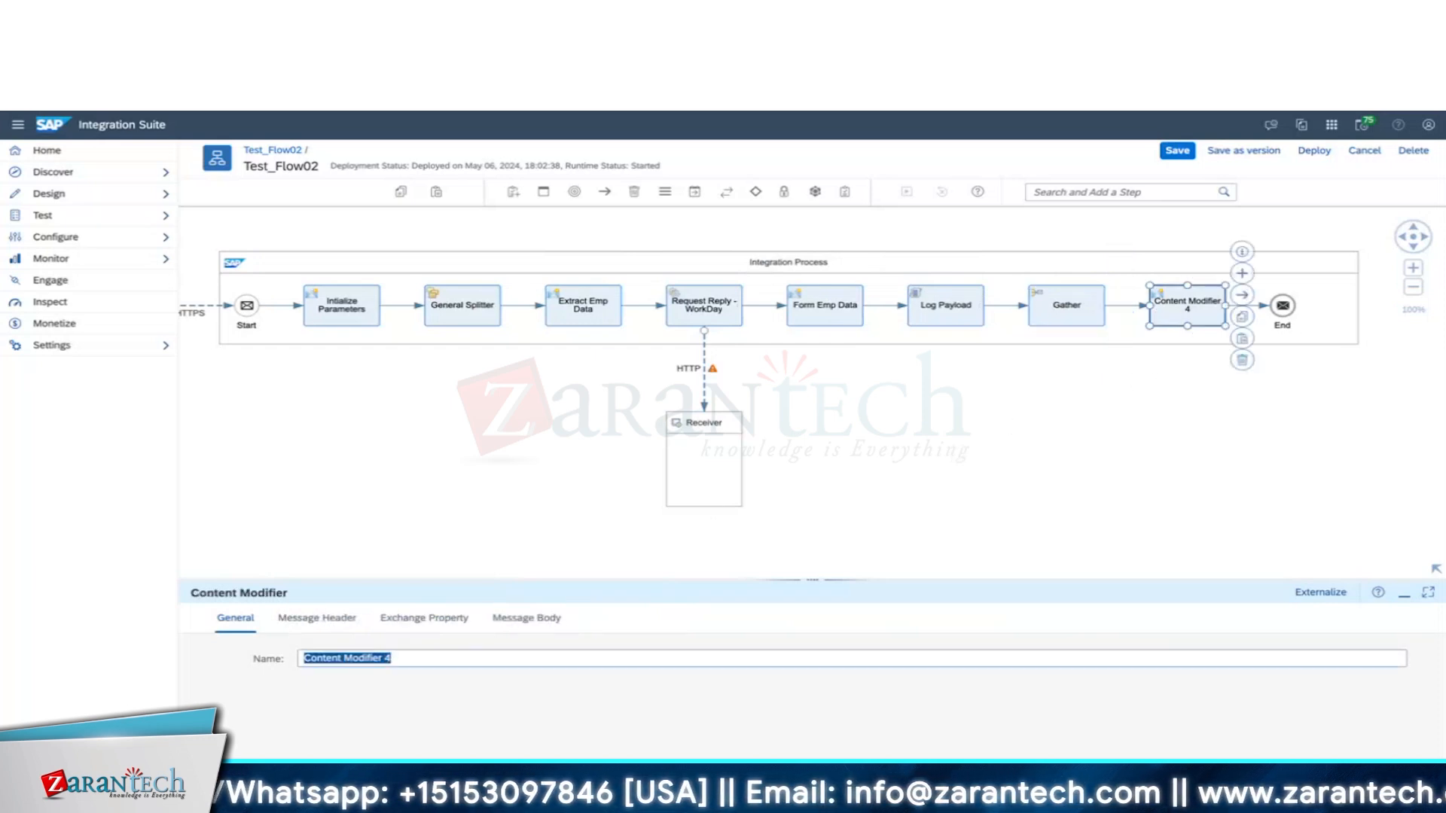
text(Final Concatenated Output)
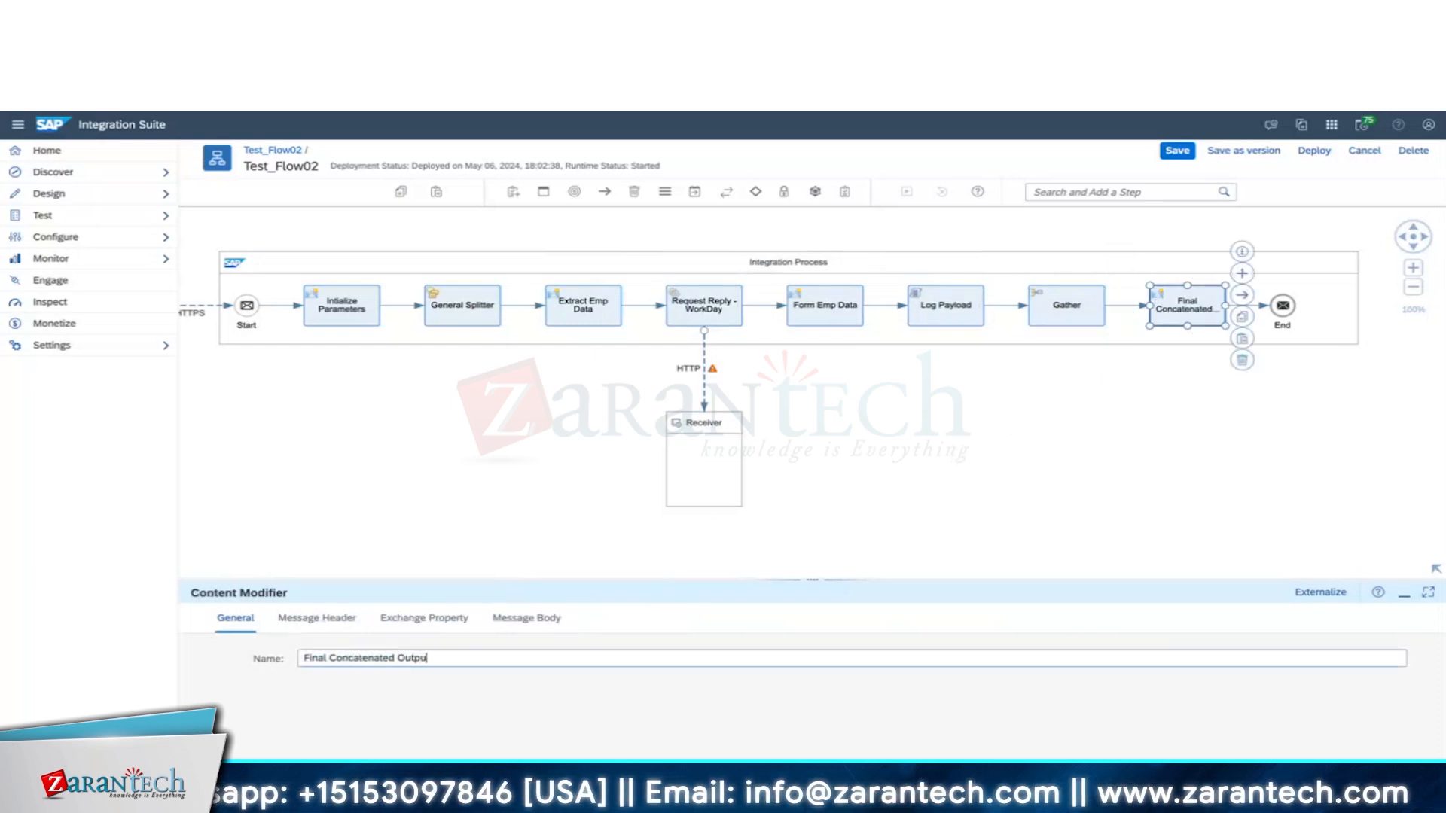
Save the renamed Test_Flow02 as version 1.0.16.
click(1023, 398)
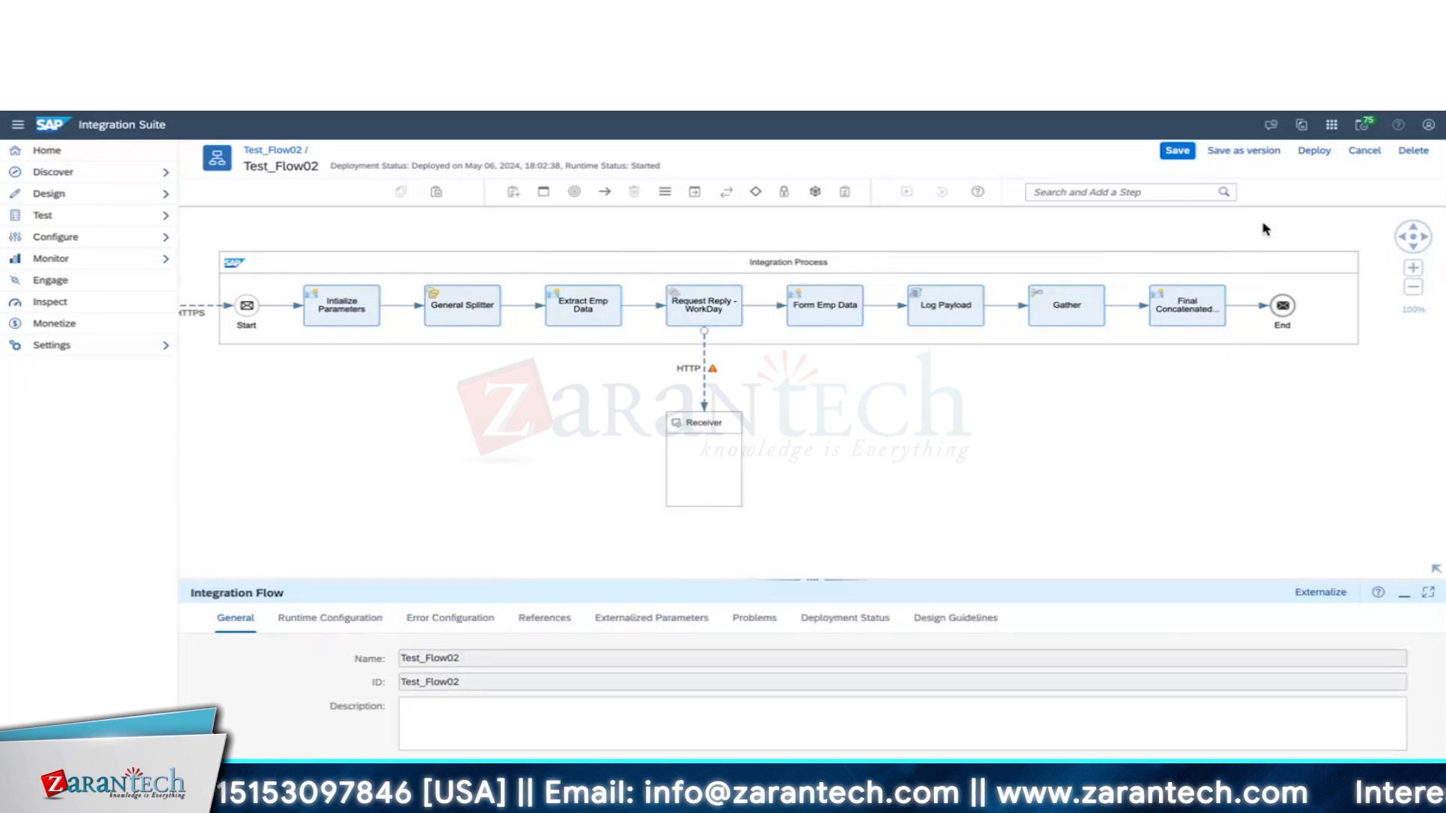
click(1244, 150)
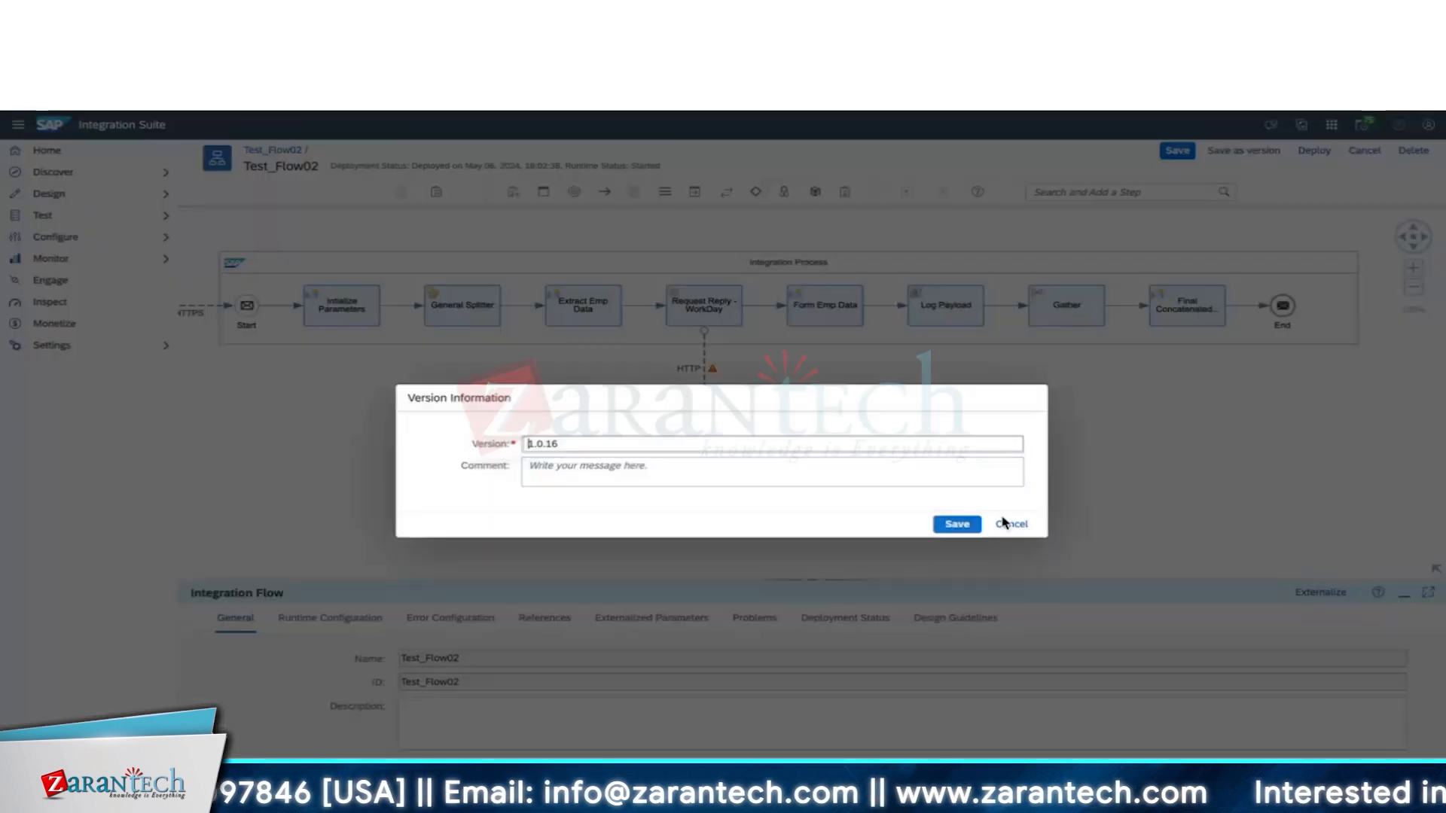
click(1010, 523)
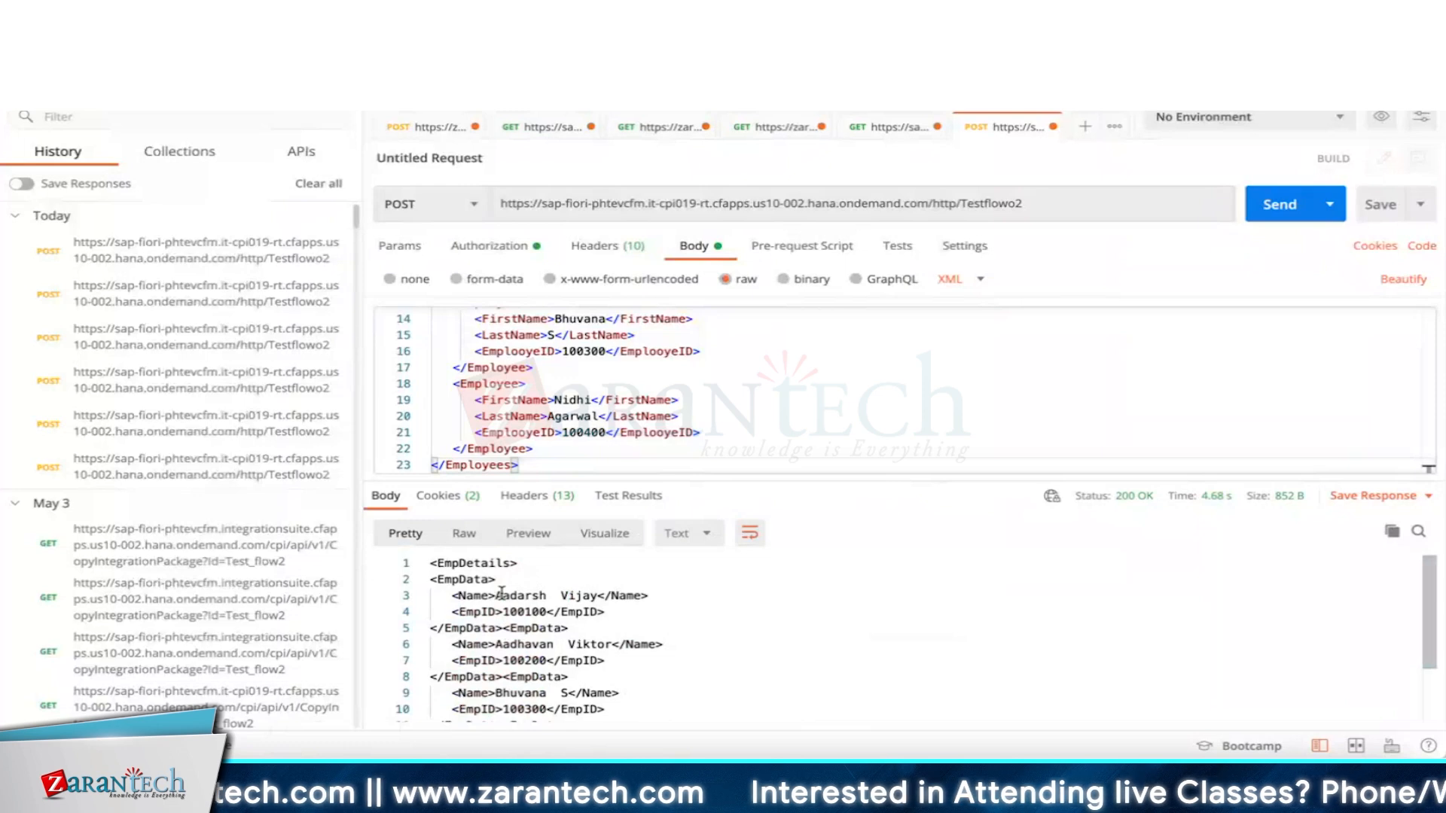
Select the returned EmpDetails entries with each employee's Name and EmpID, then return to the browser.
drag(501, 595, 554, 744)
key(super+Tab)
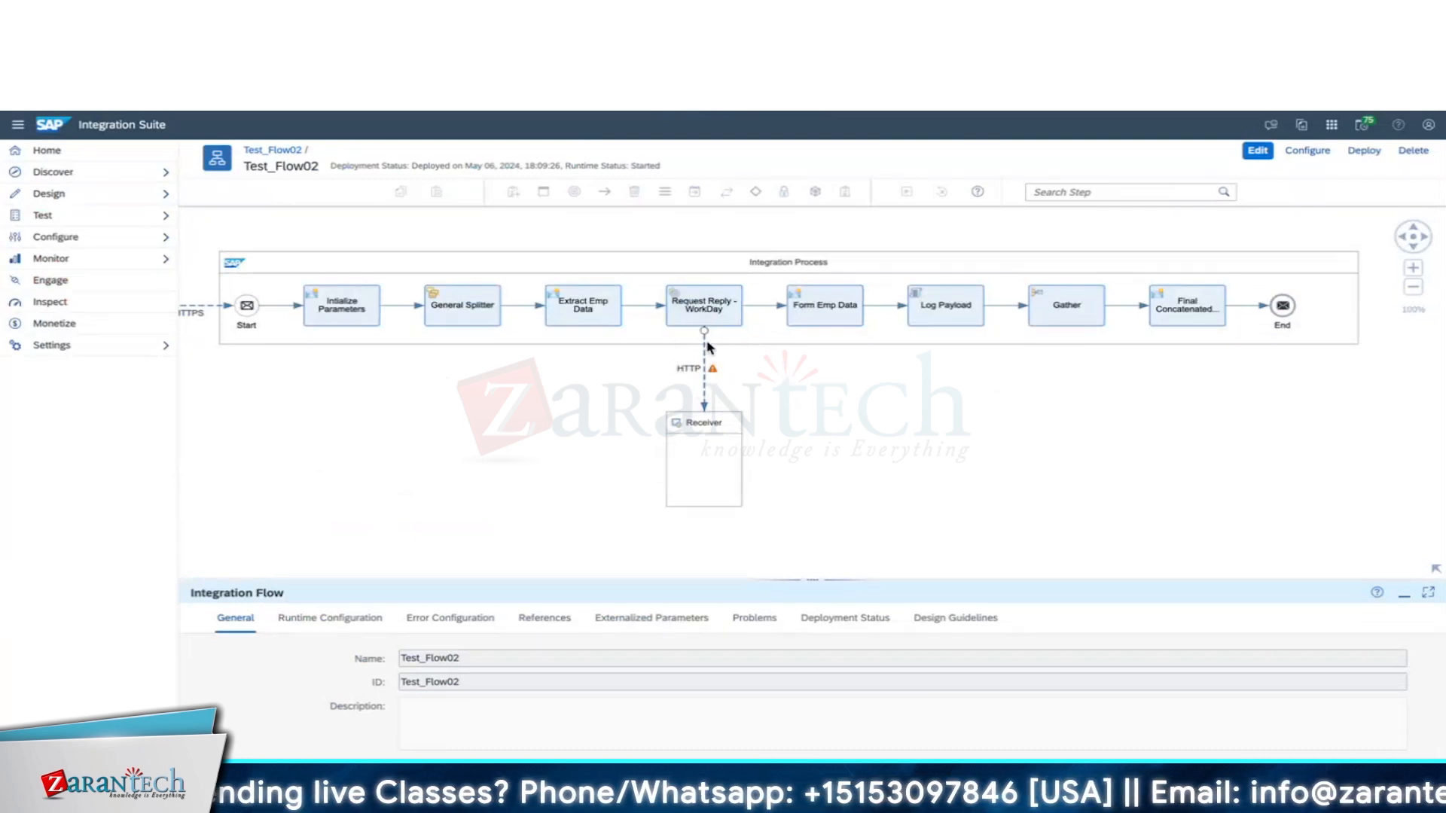
Inspect the Form Emp Data step's exchange properties and the EmpData message body built from employee name and ID.
click(834, 310)
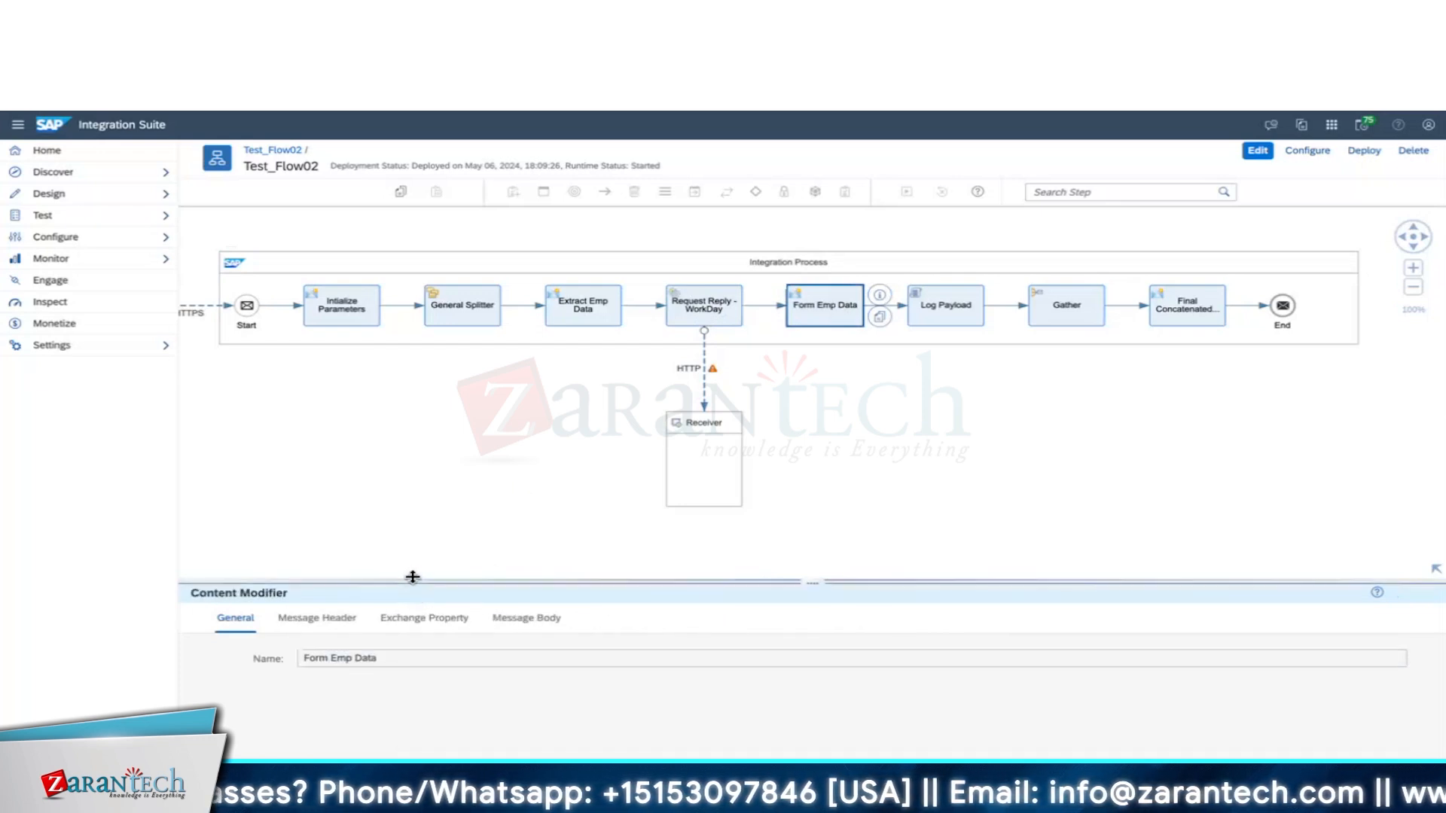
drag(414, 580, 405, 501)
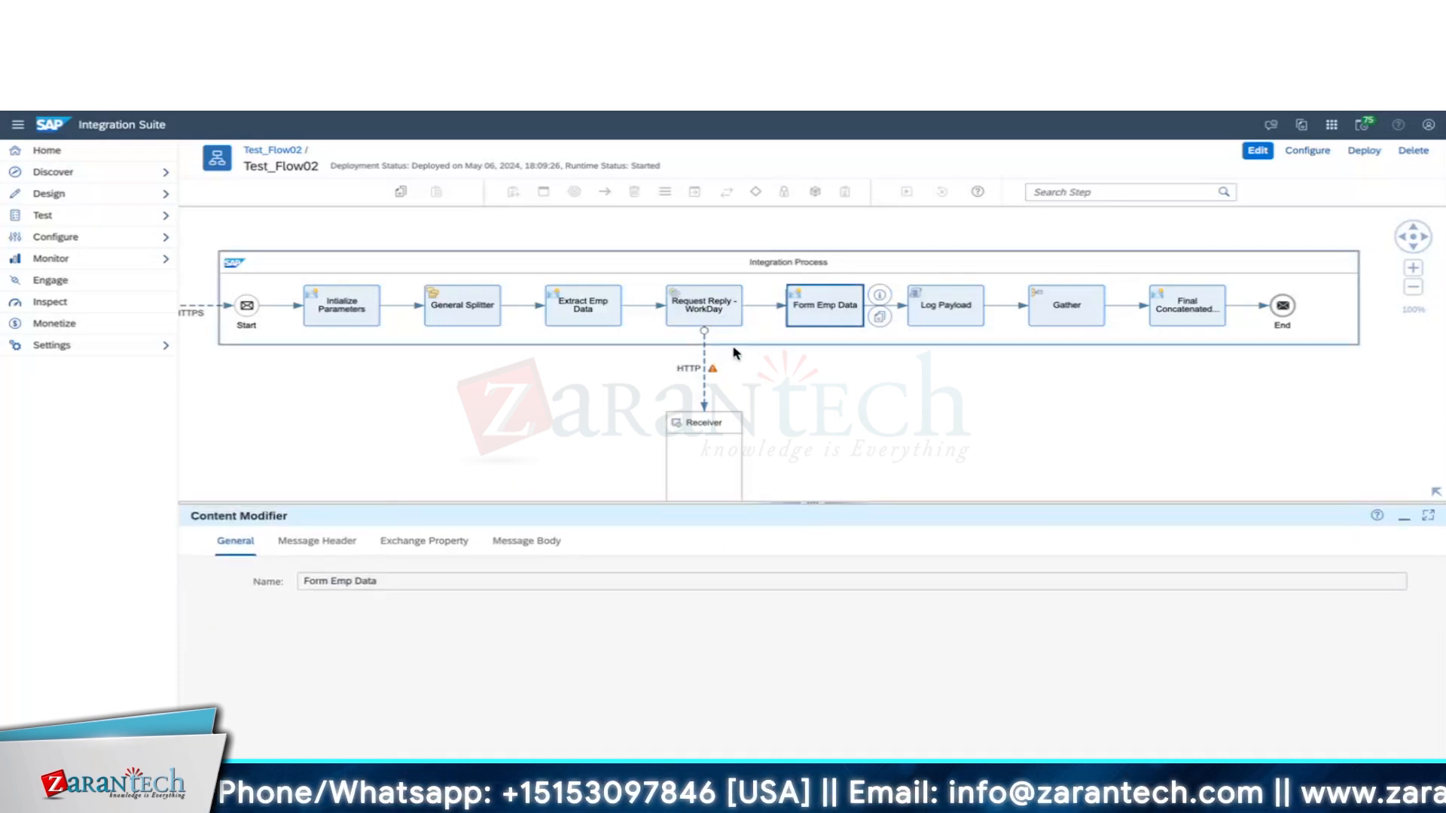
click(708, 361)
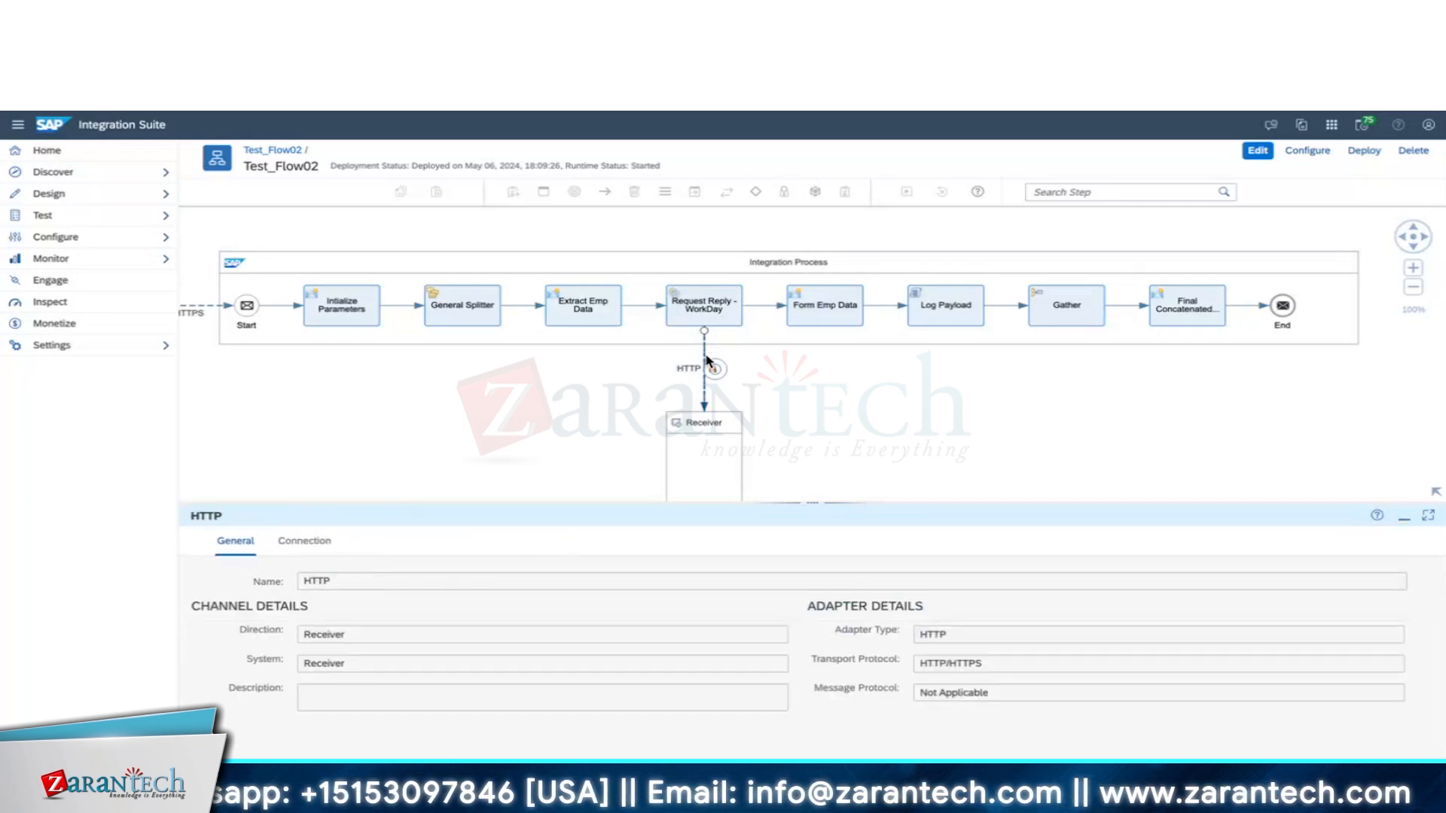
click(808, 314)
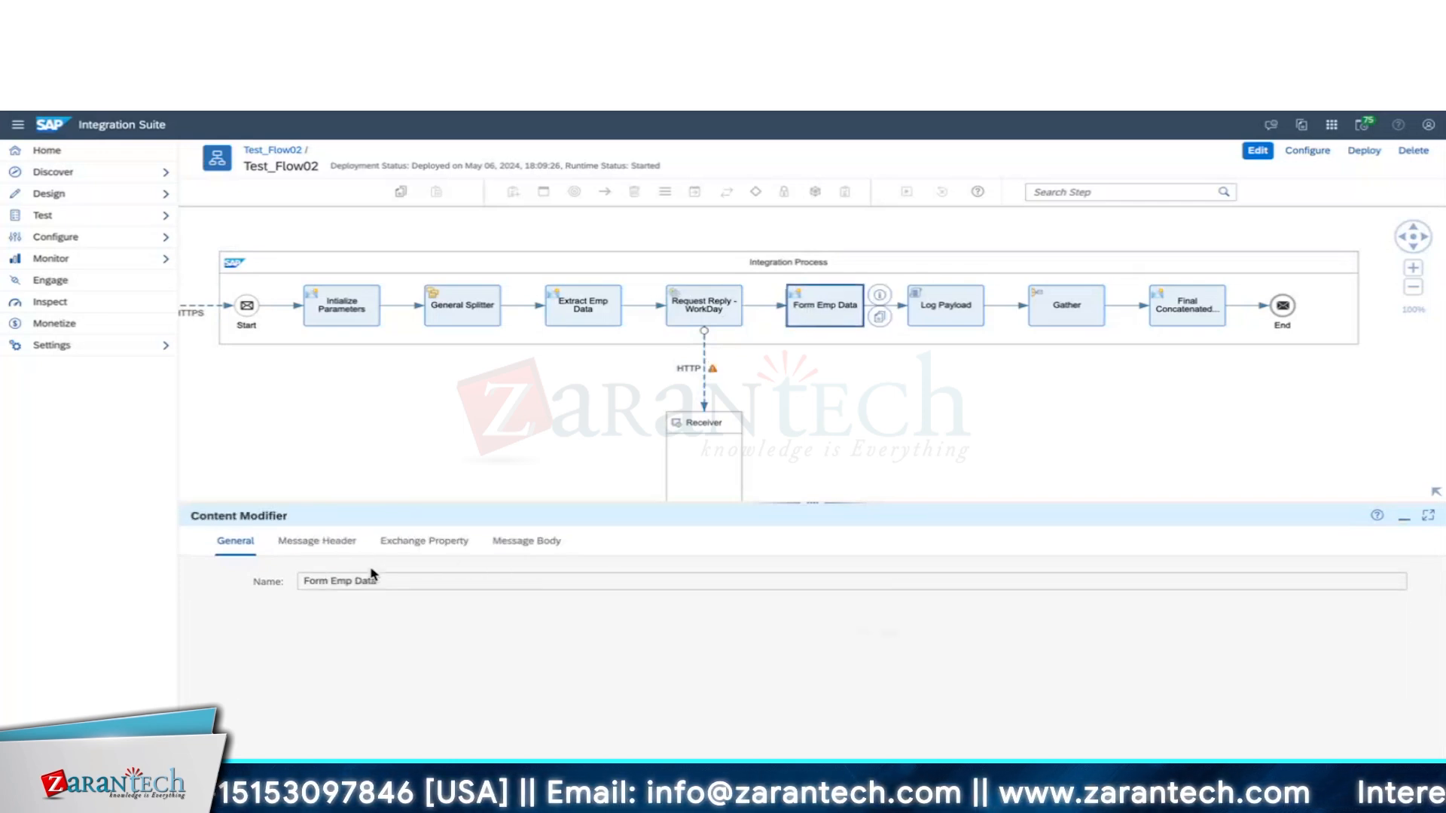
click(400, 549)
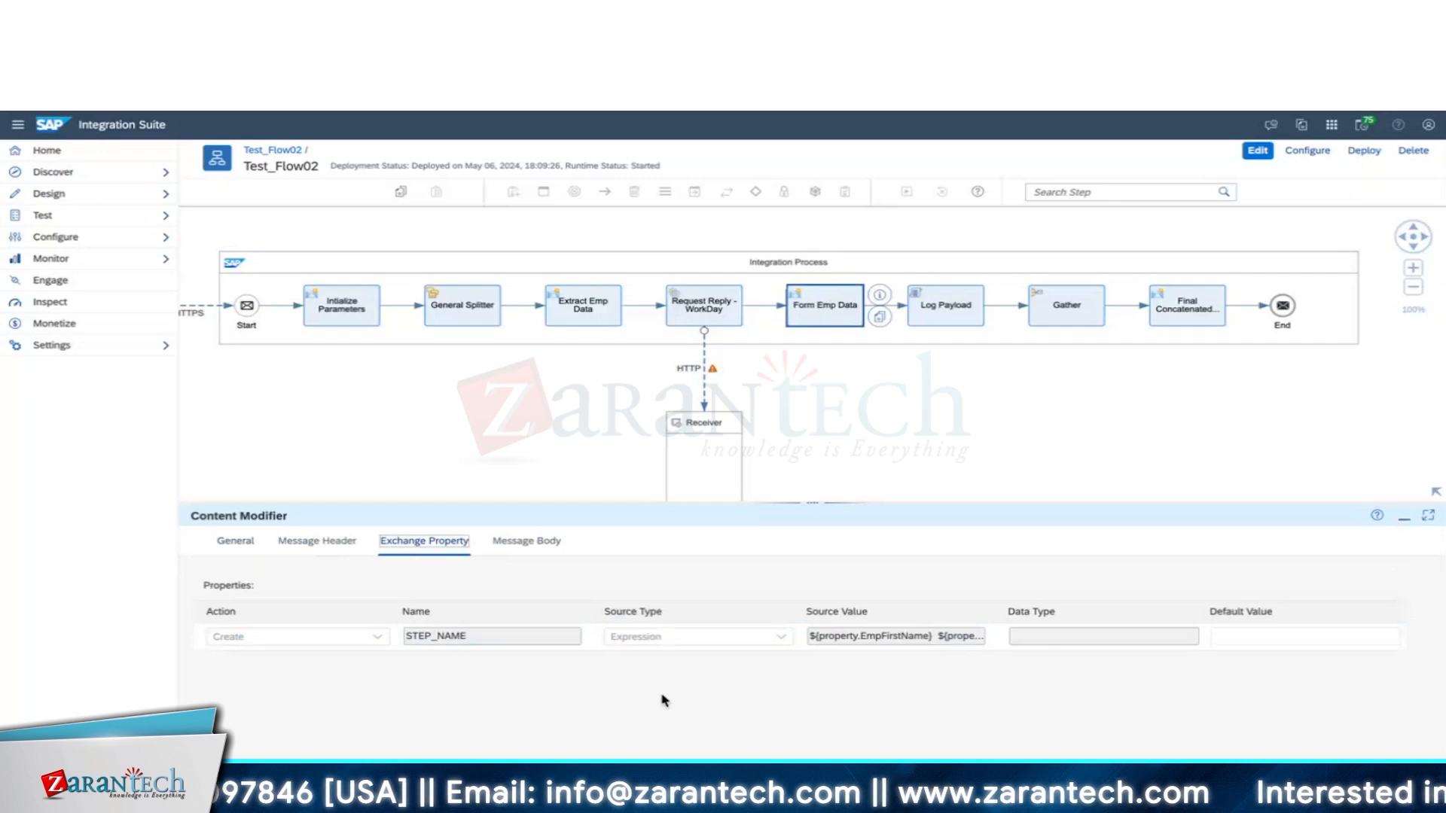
click(527, 546)
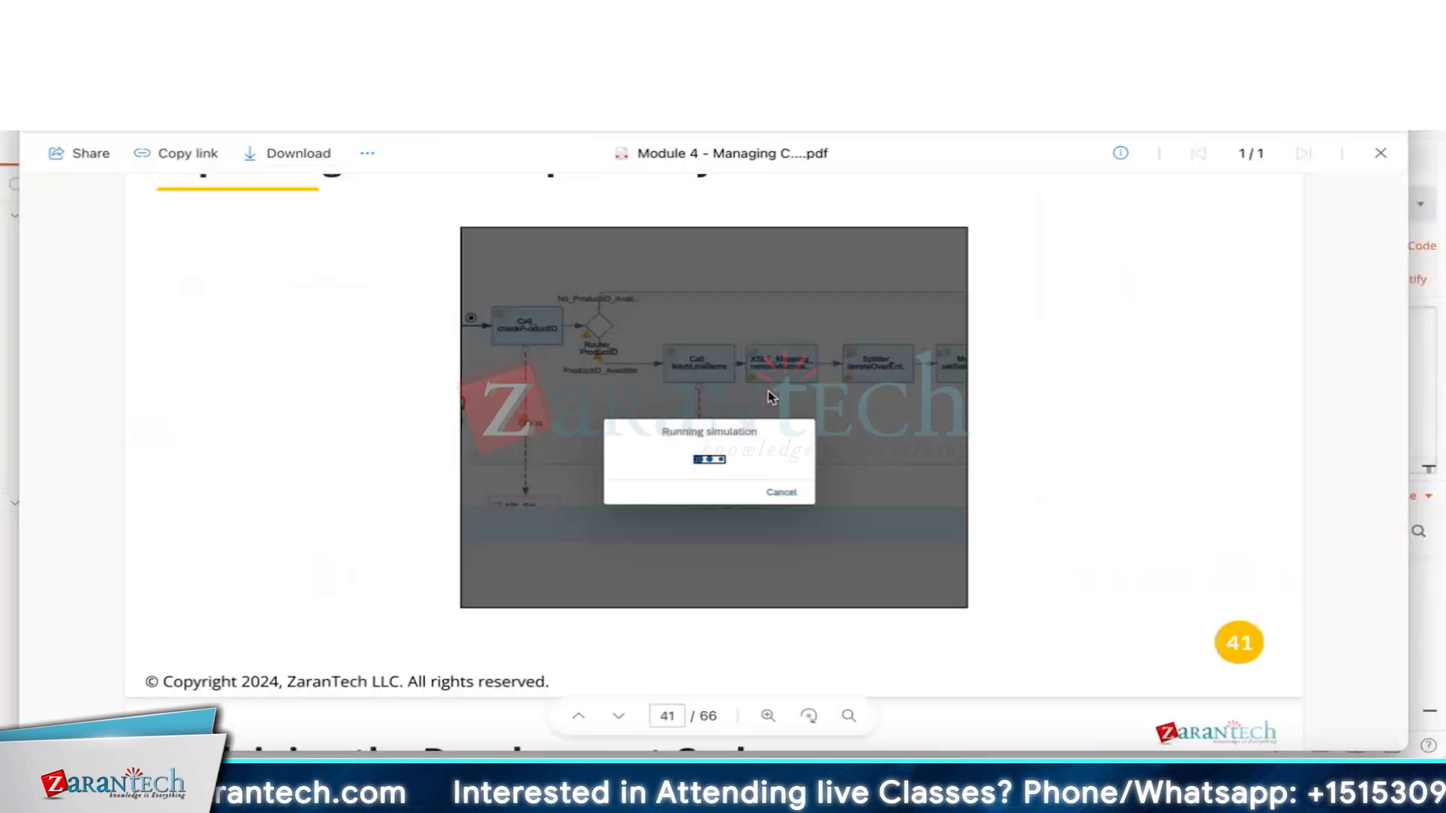
Move down to slide 58, 'Camel Data Model and Simple Expression Language', in the Module 4 PDF.
scroll(769, 393, down, 20)
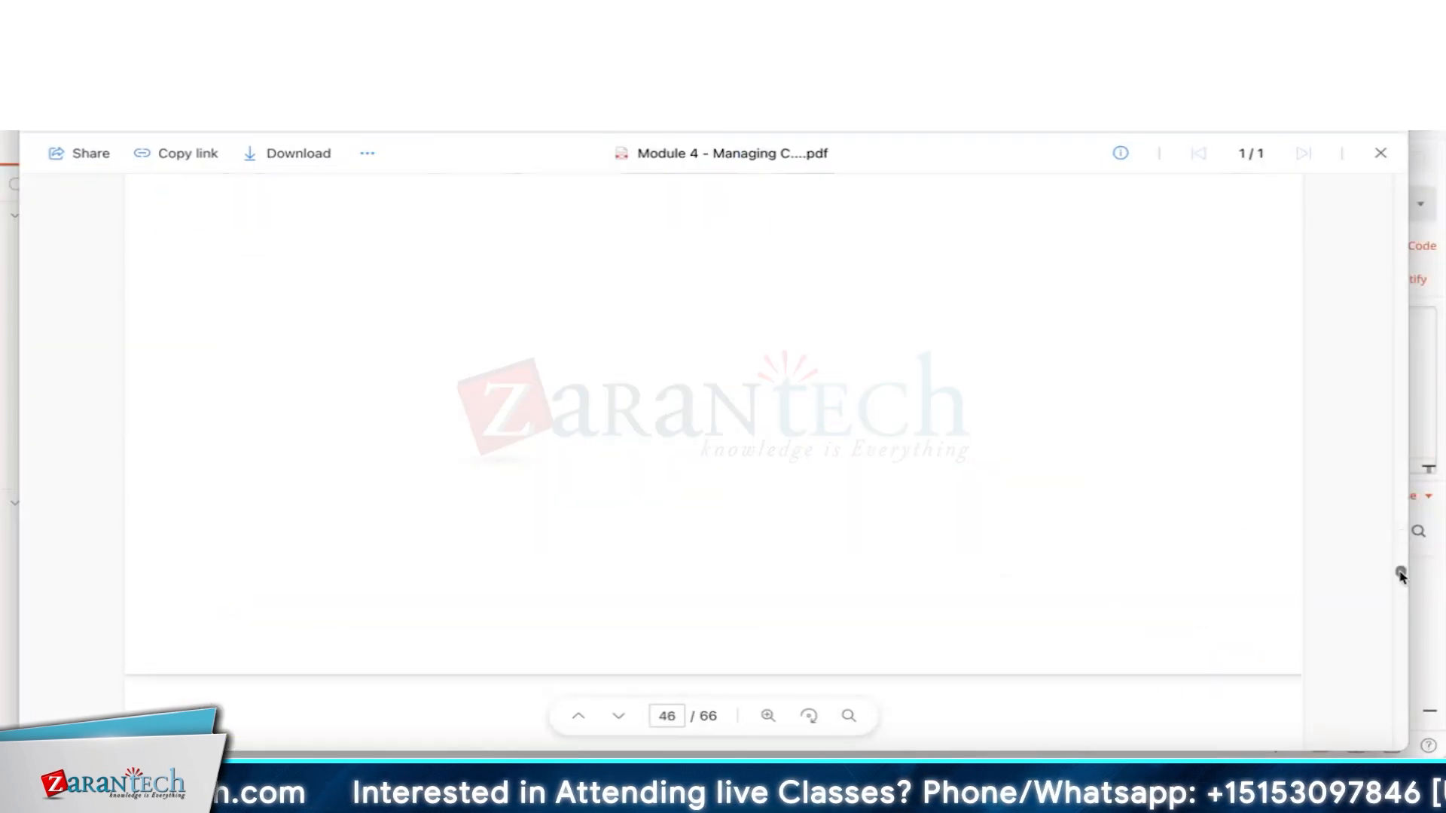
drag(1400, 568, 1430, 676)
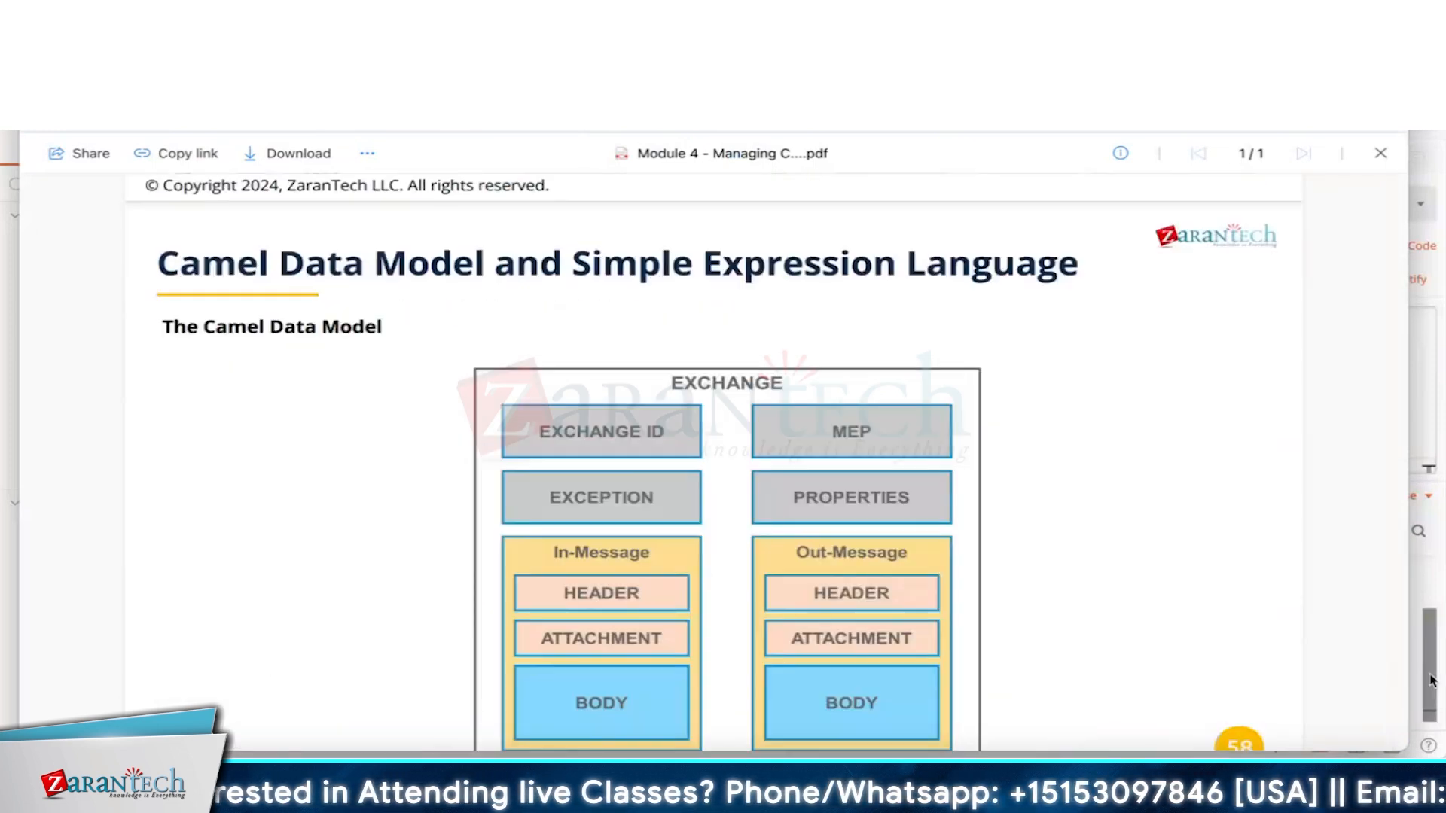
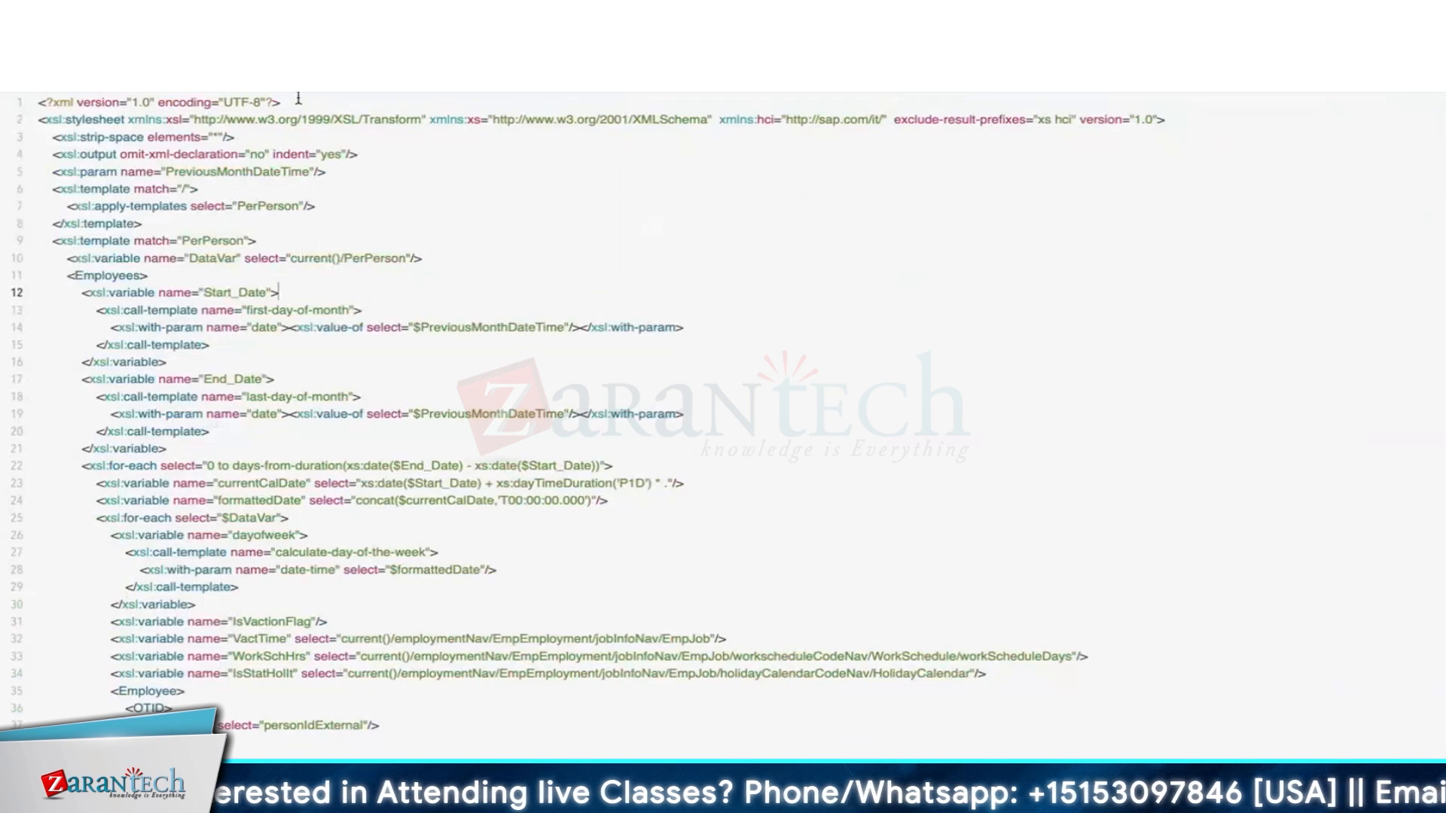
Highlight PreviousMonthDateTime's uses and the hci namespace in the XSLT, leaving it unchanged.
click(448, 416)
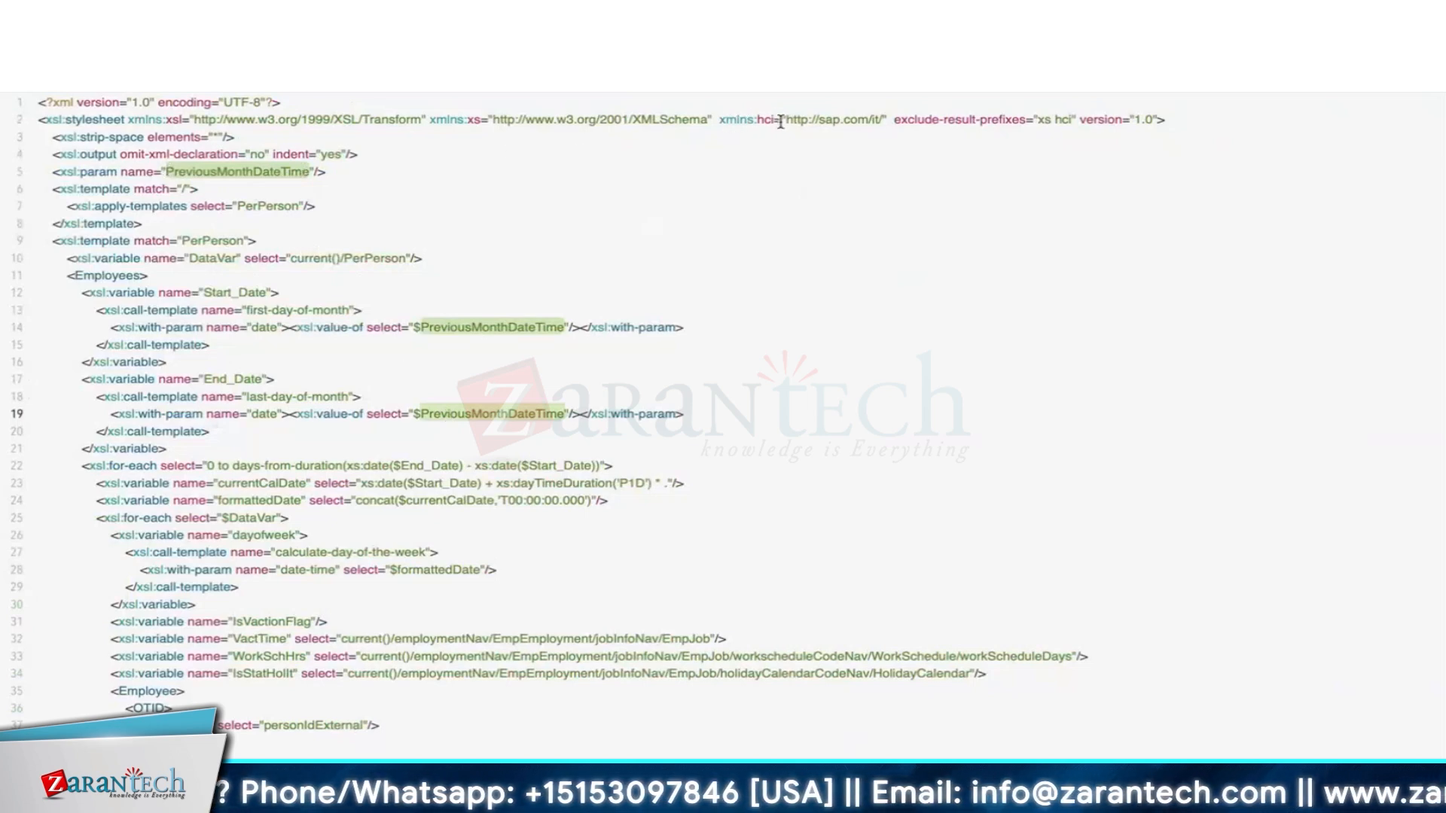
drag(715, 121, 866, 119)
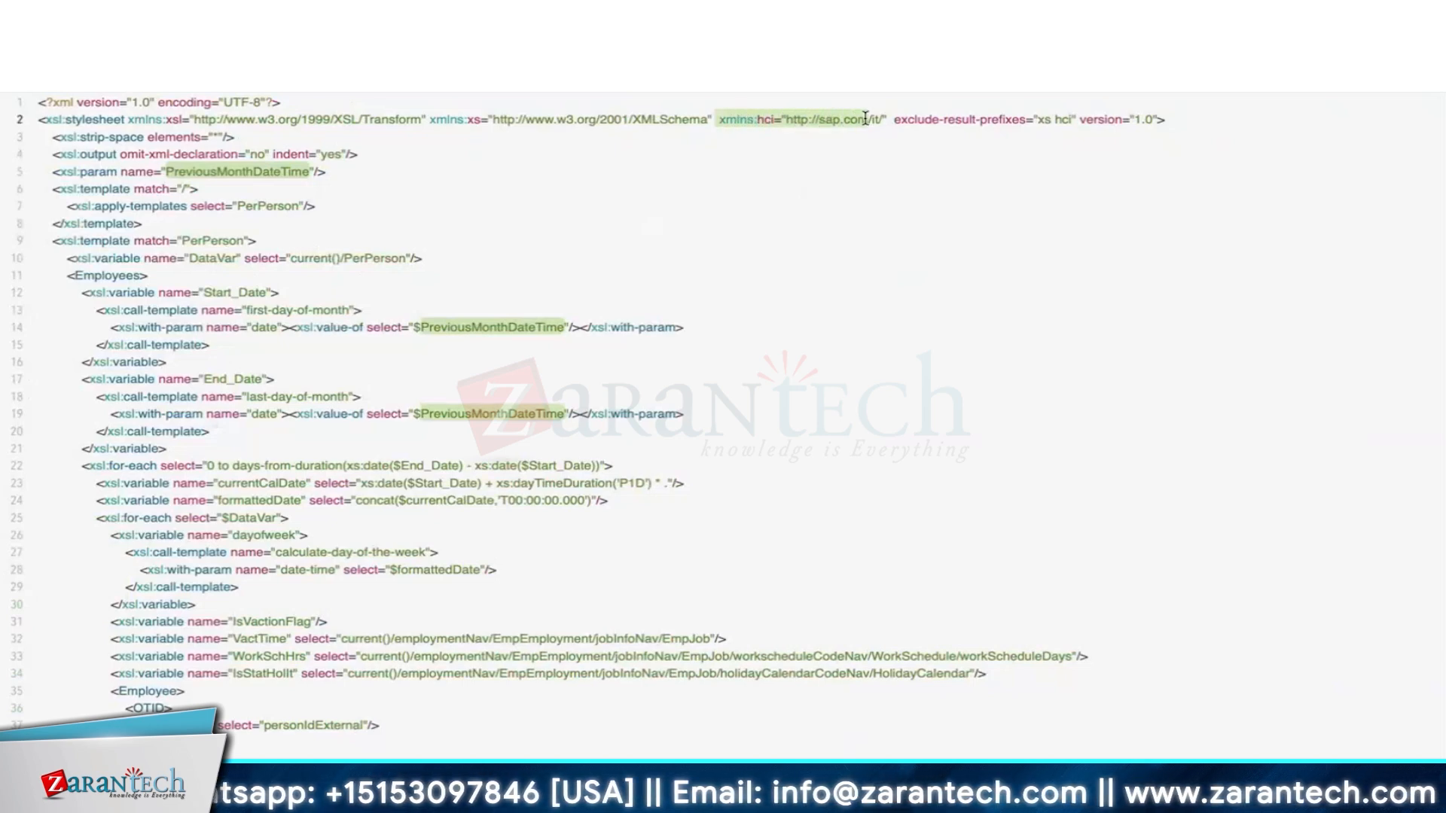
click(797, 128)
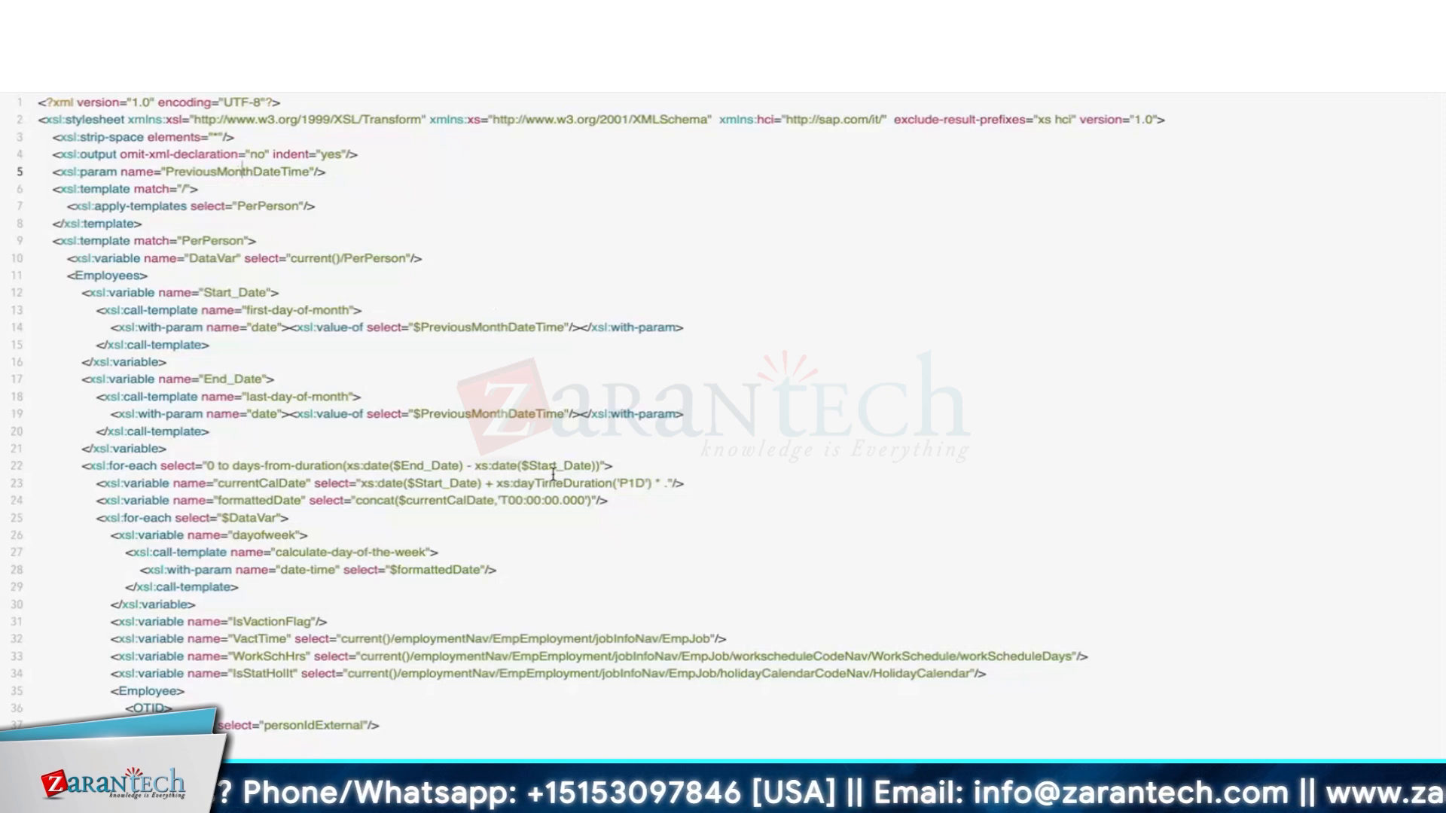
key(super+Tab)
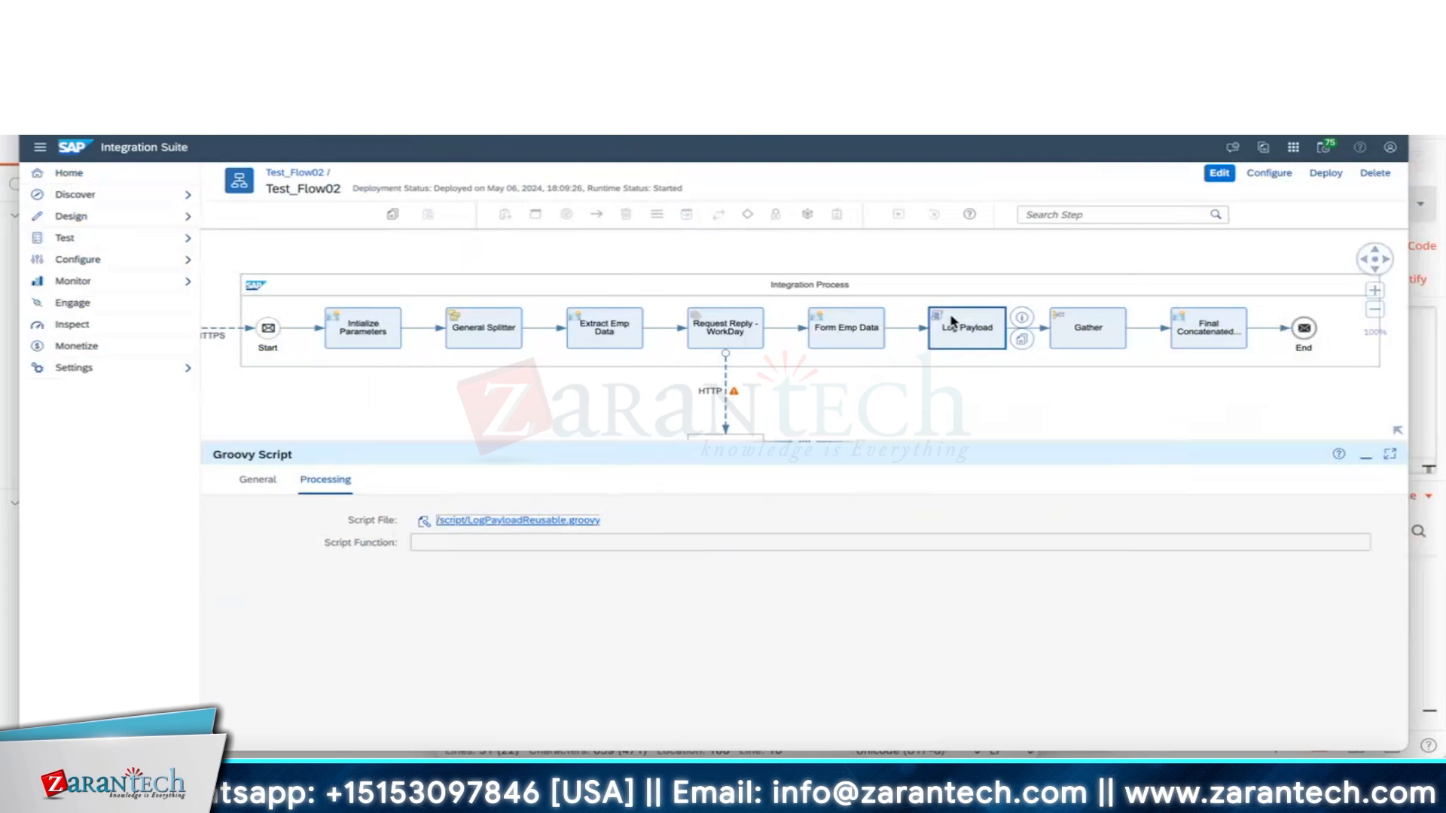
Cycle through the Camel Simple reference, Logging_Script and Test_Flow02's logged attachment tabs.
mouse_move(951, 321)
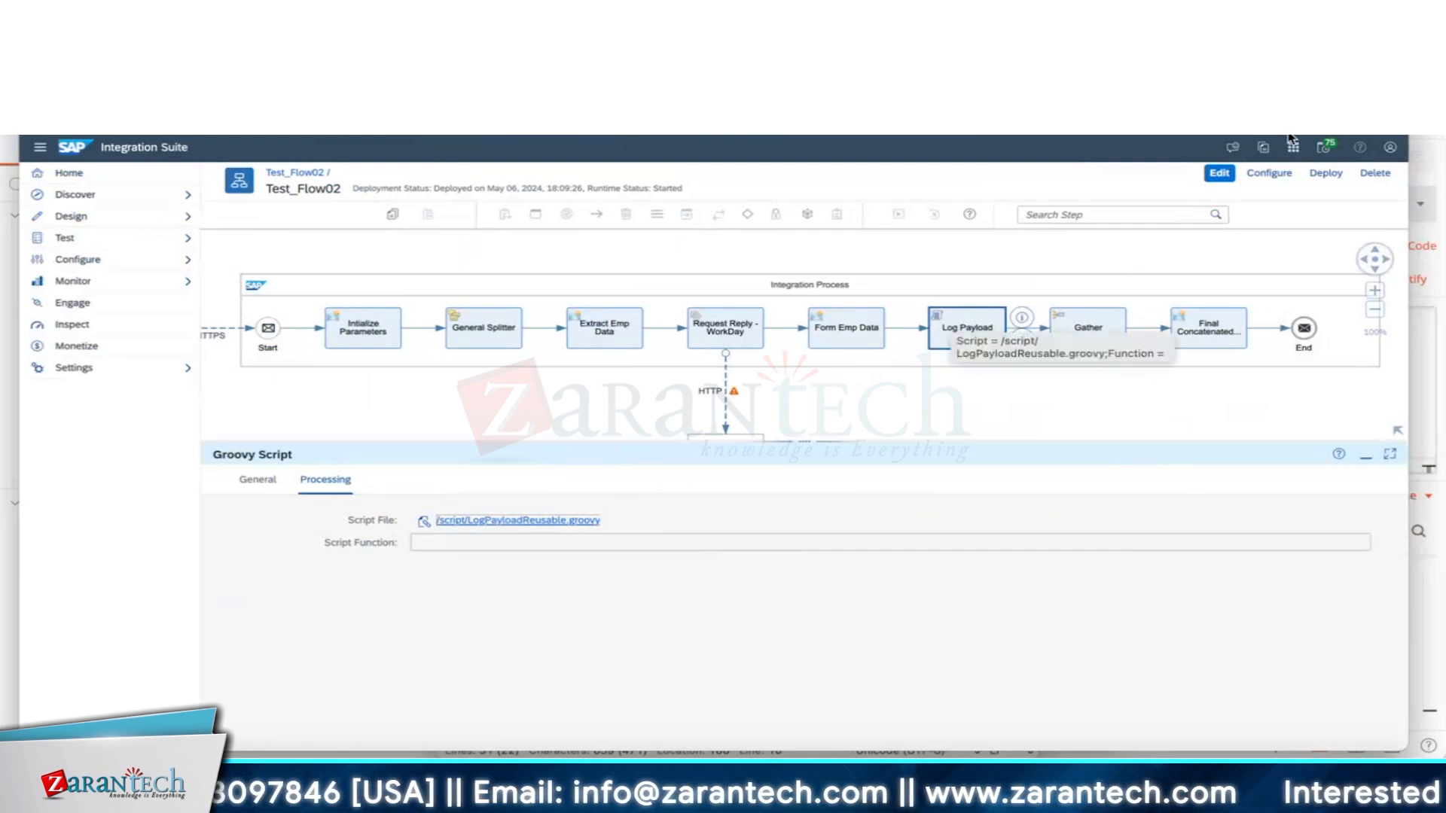
click(1297, 83)
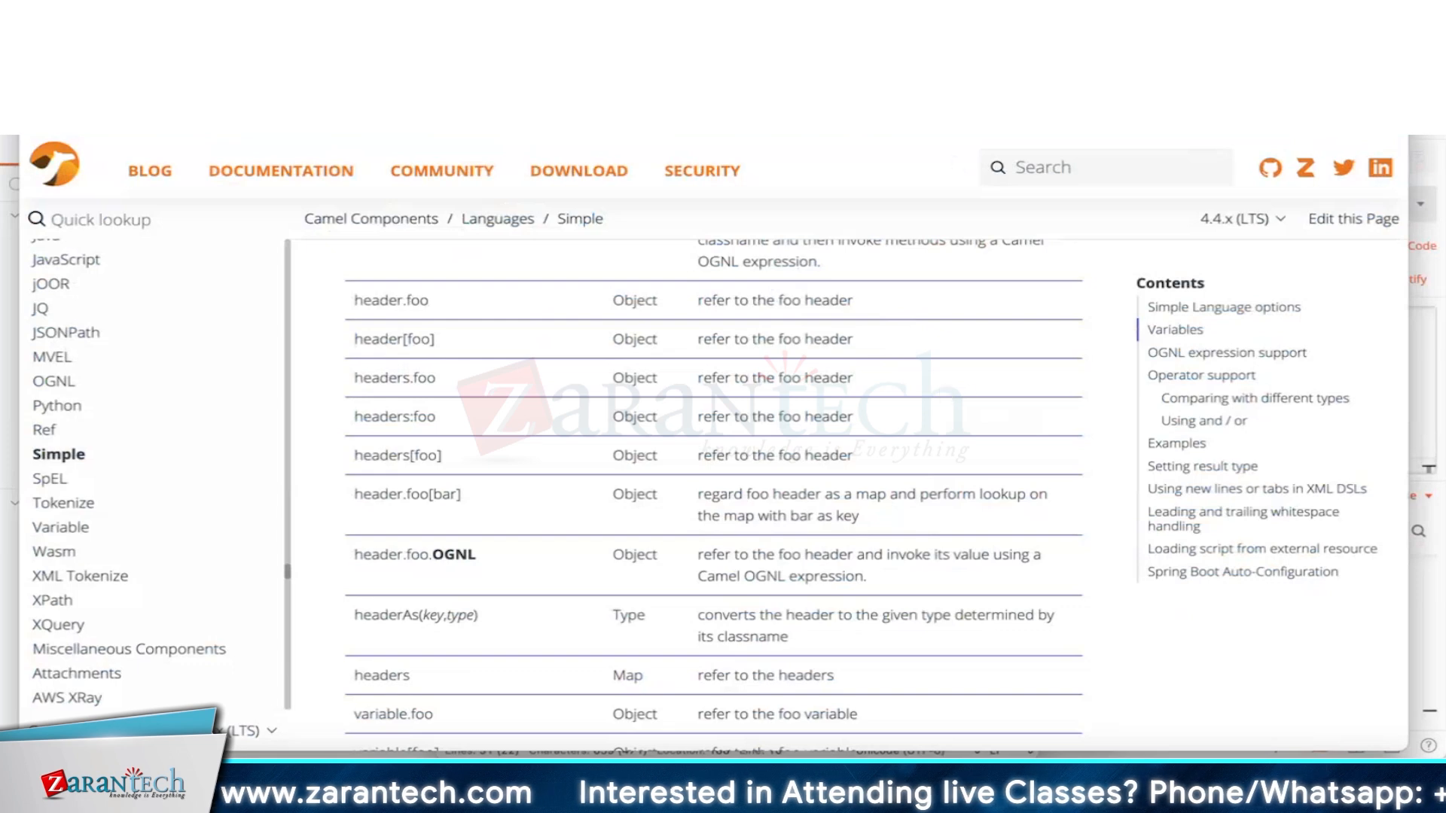
key(ctrl+Tab)
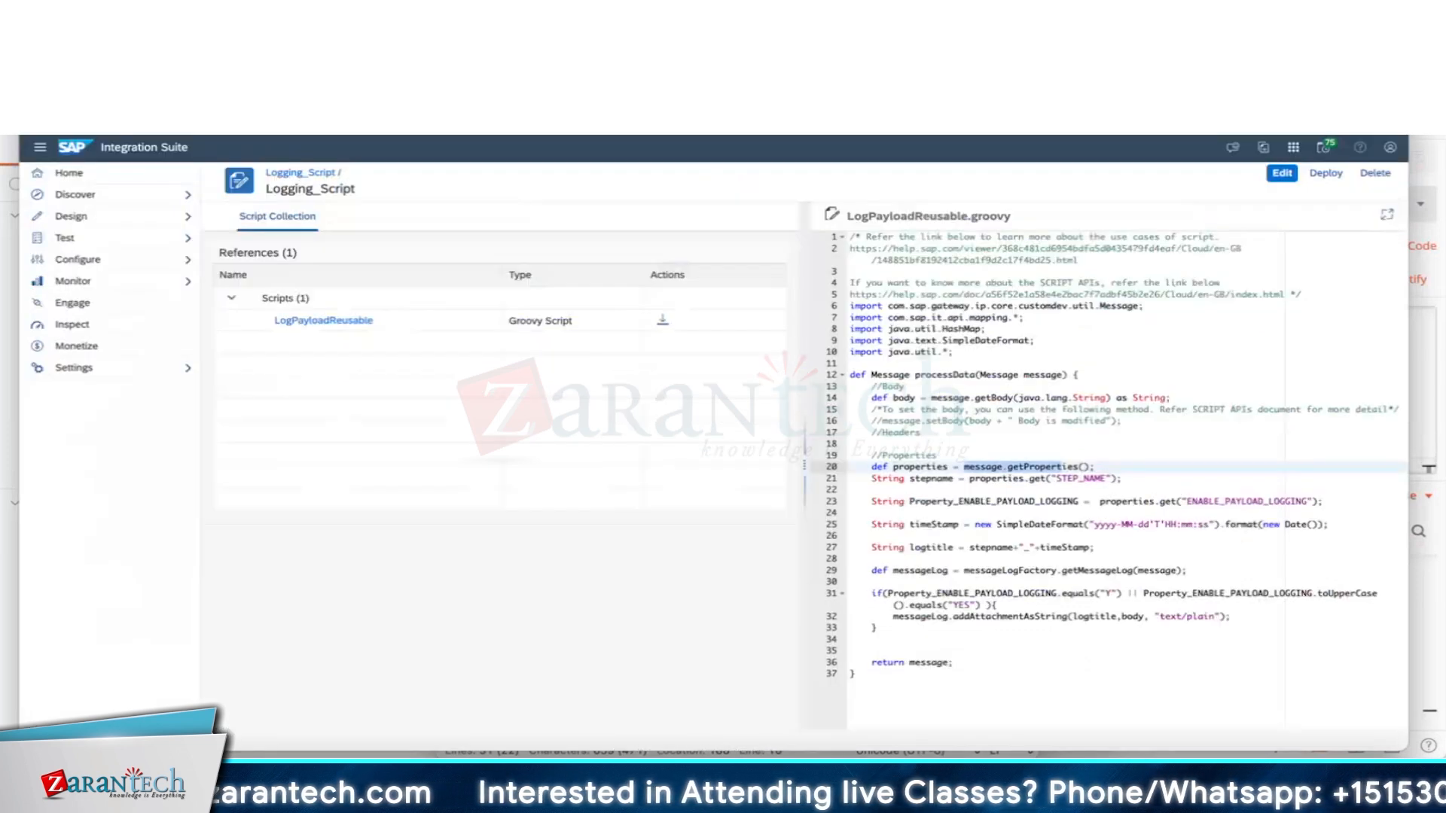
key(ctrl+Tab)
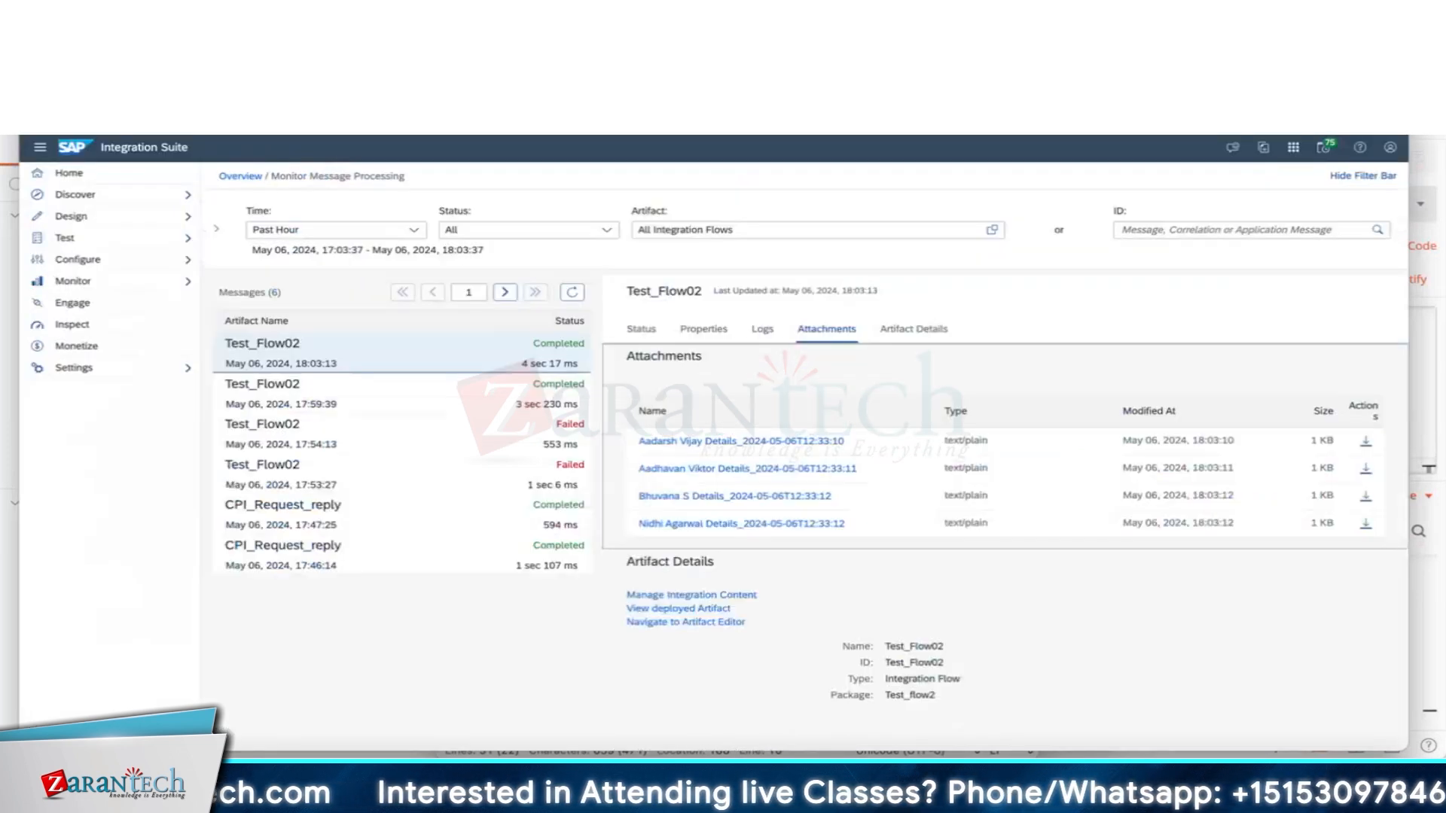
key(ctrl+Tab)
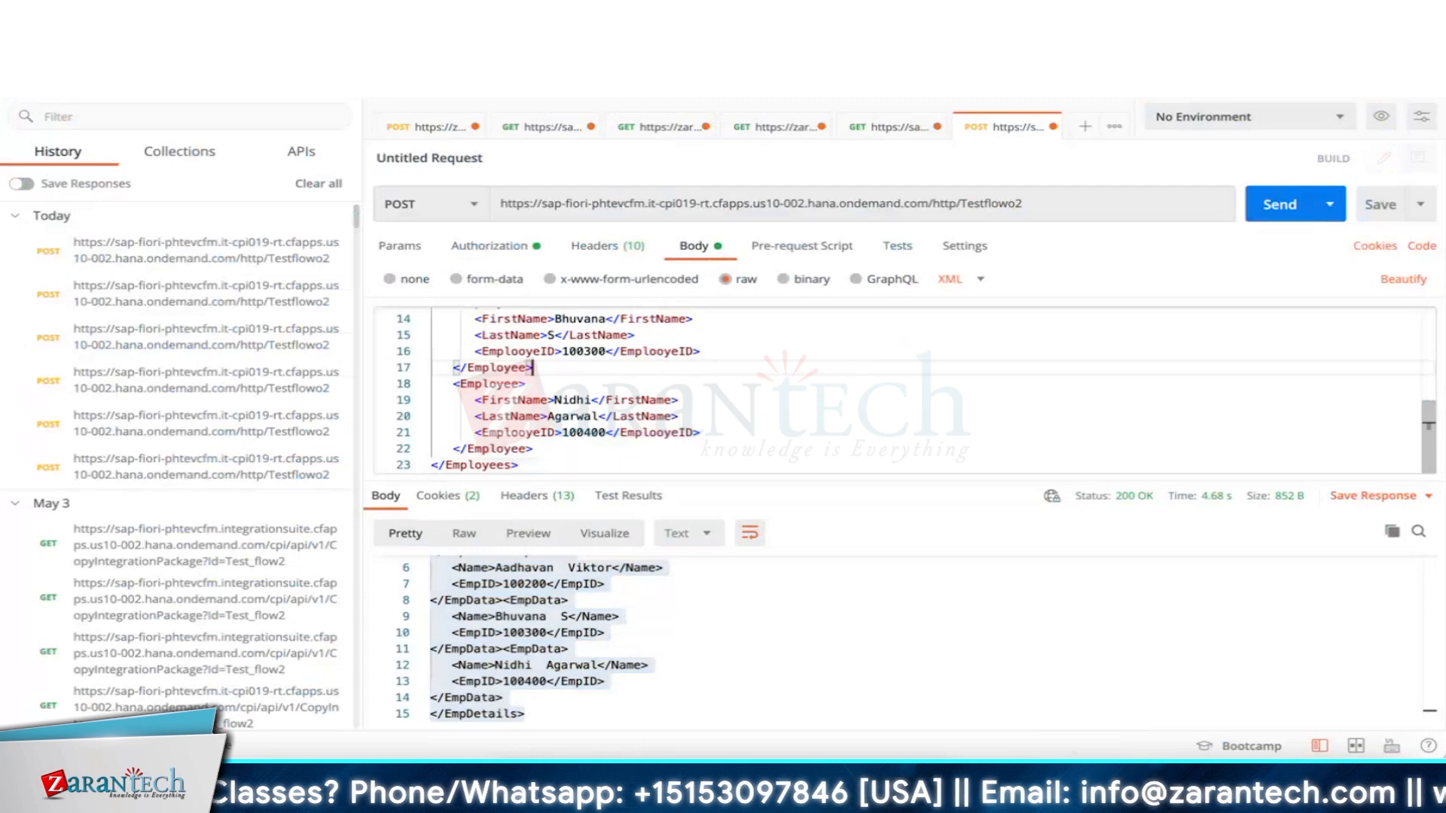
Add <OrgID>1100</OrgID> below the first employee's EmployeeID and copy that line.
scroll(533, 315, up, 4)
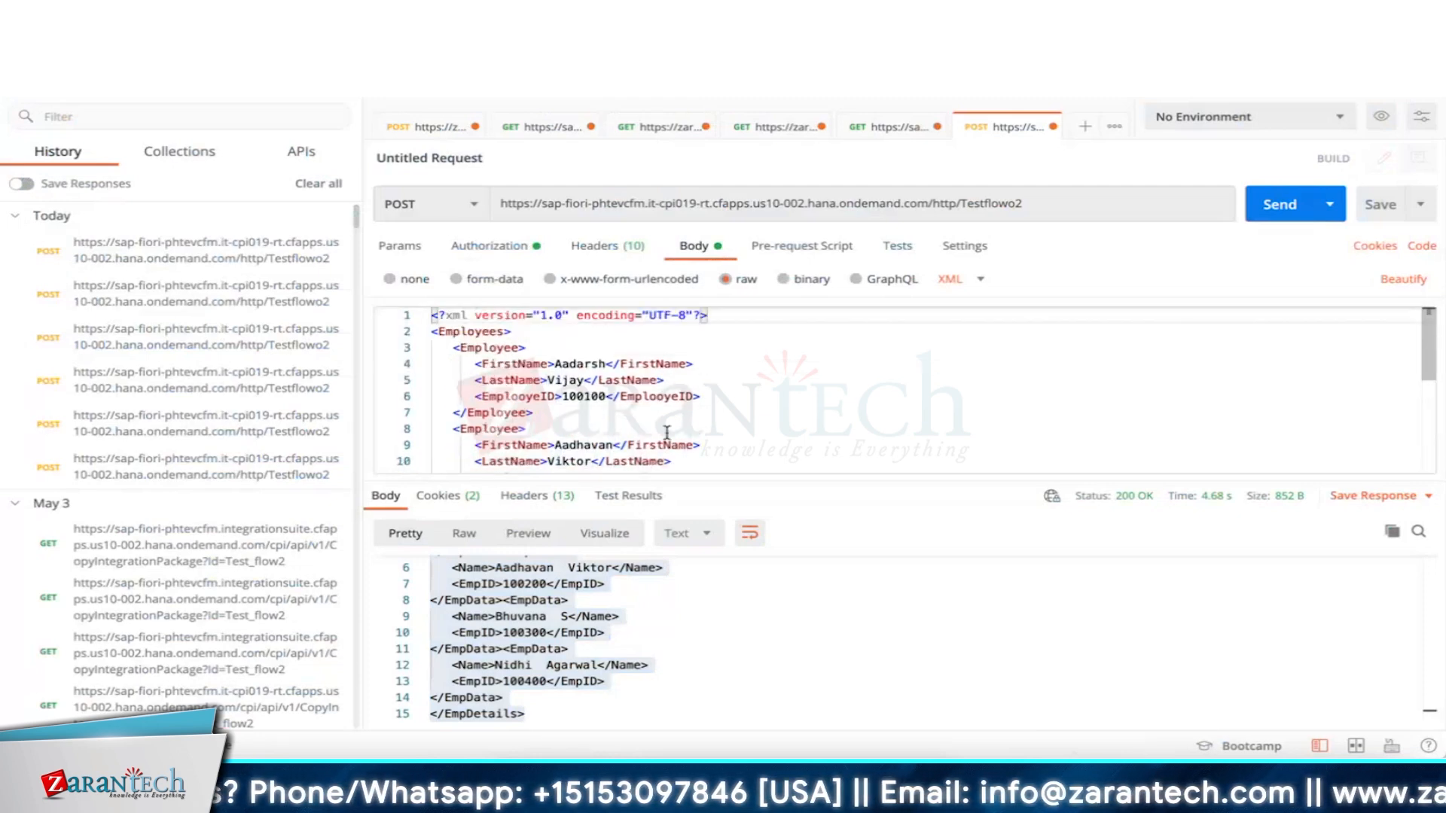
click(711, 398)
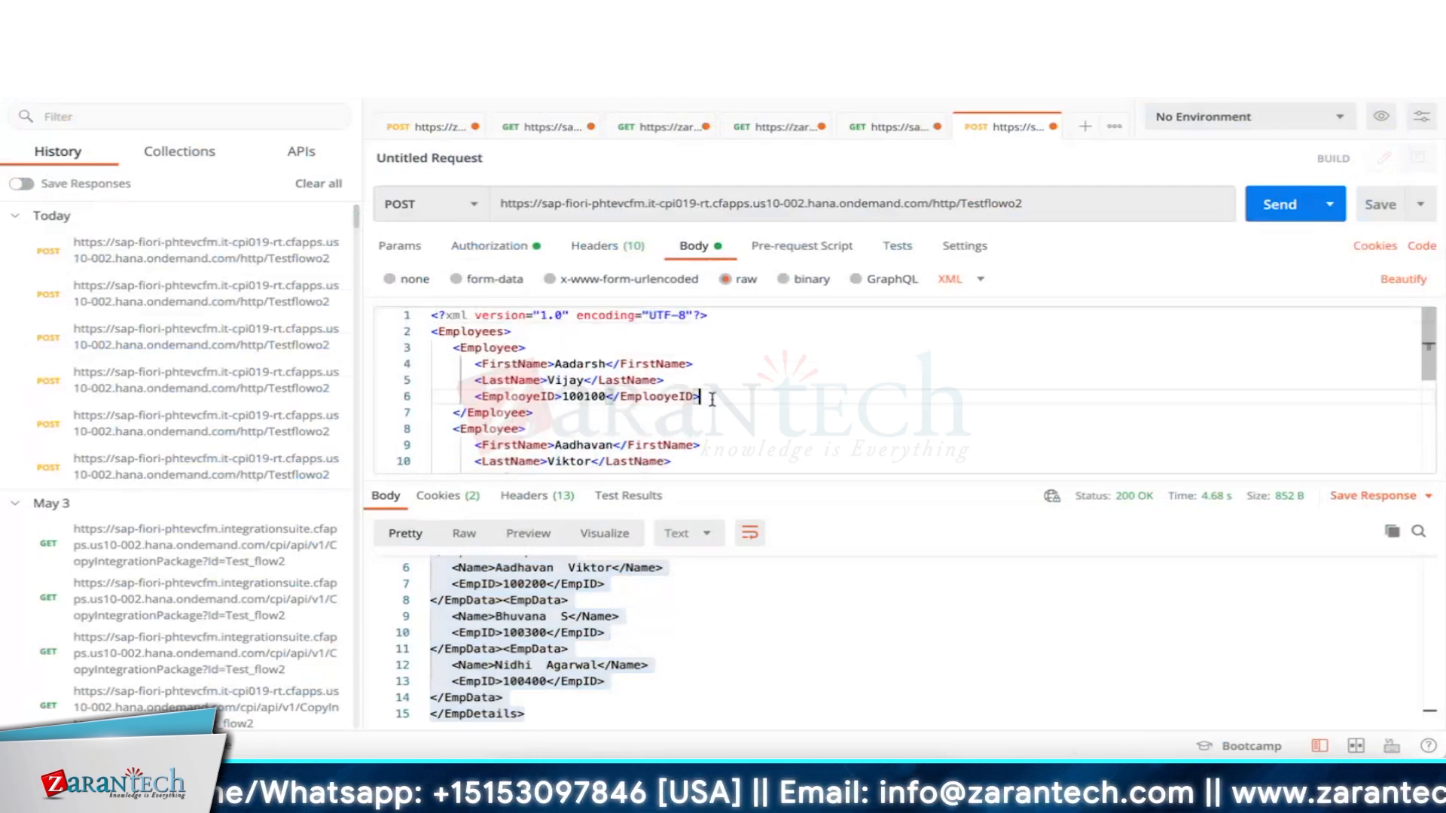
key(Return)
text(<OrgID>)
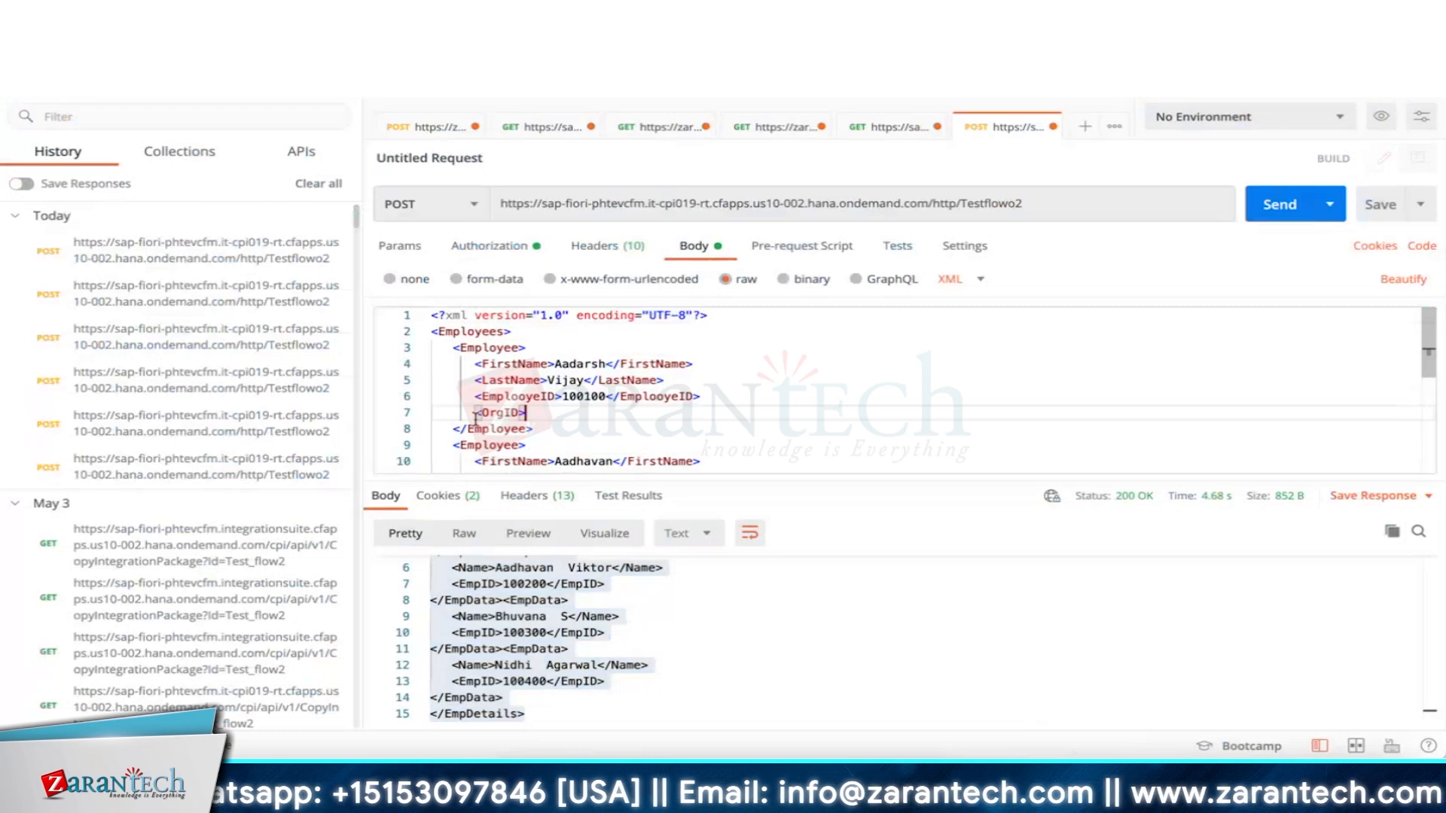
drag(526, 414, 476, 415)
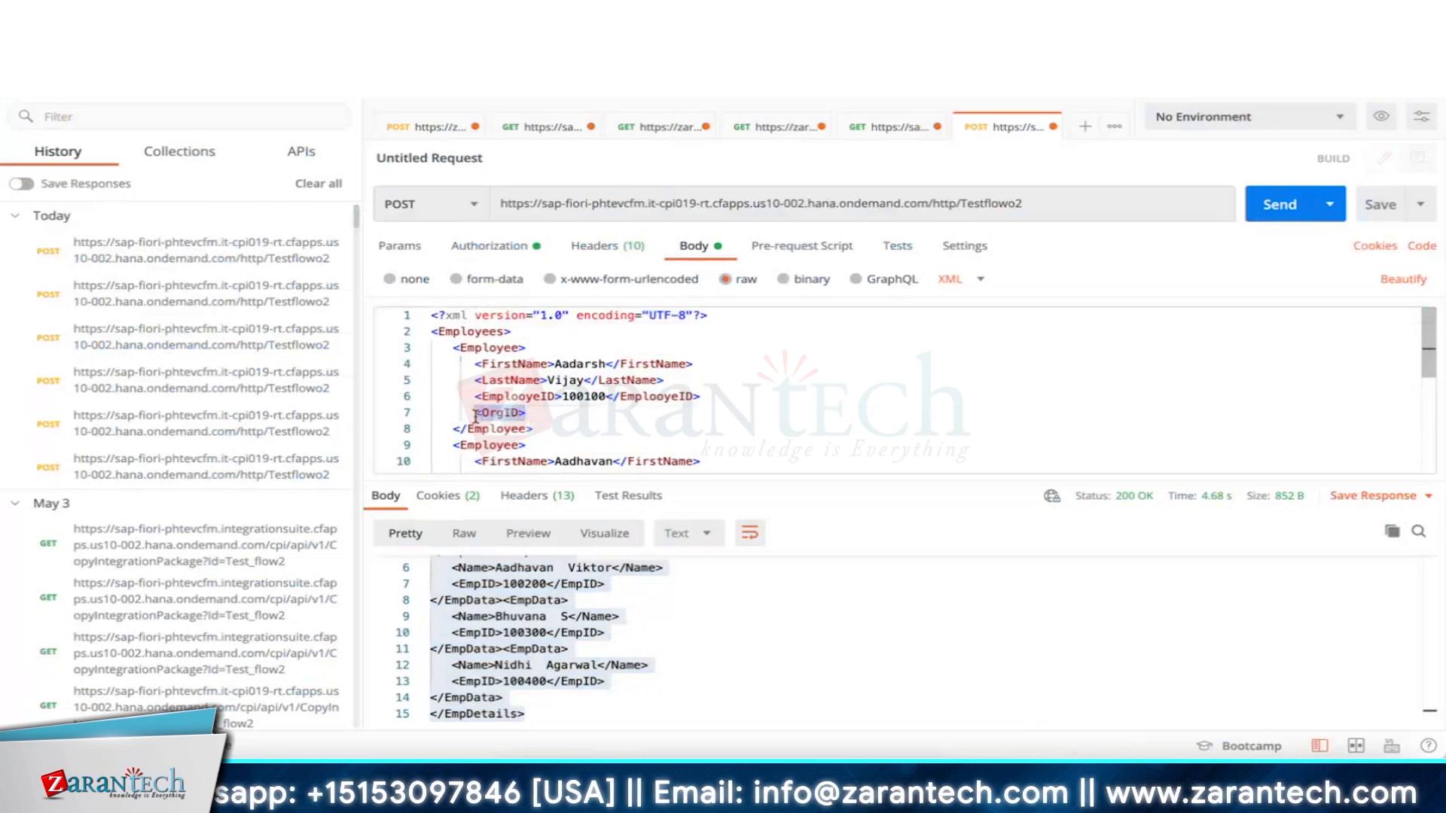
click(561, 413)
text(</OrgID>)
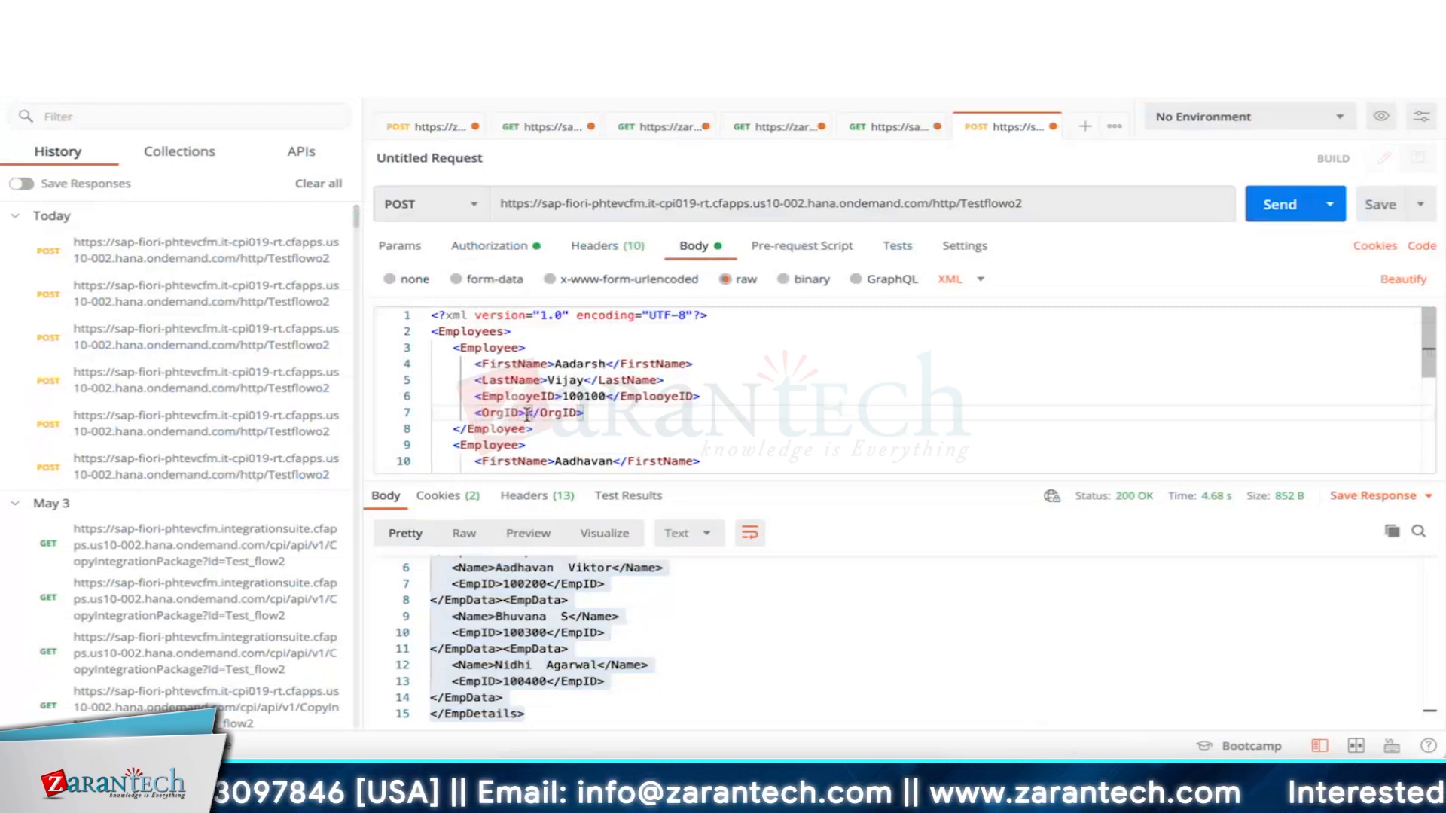
click(527, 413)
text(1100)
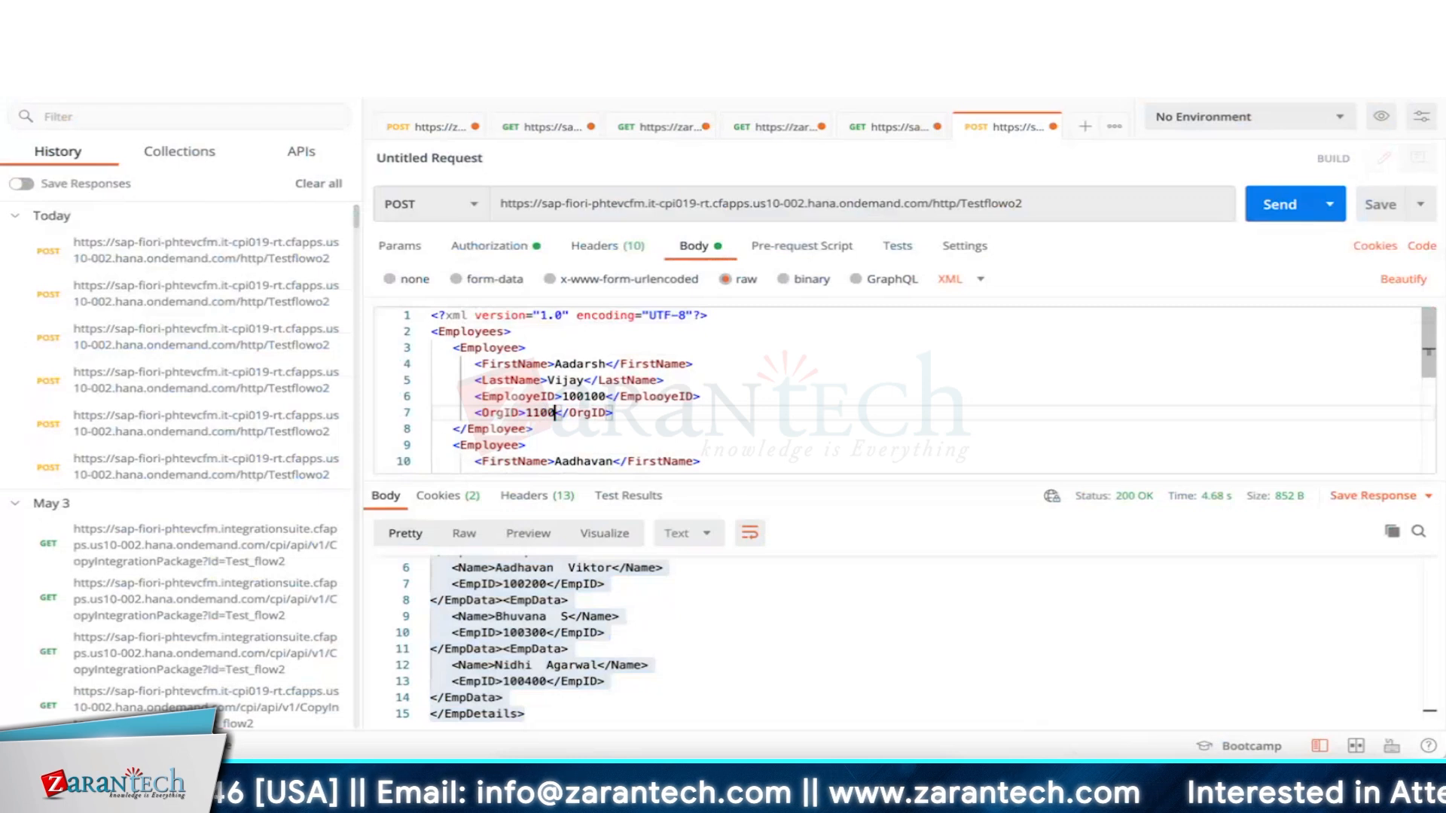
drag(614, 413, 472, 415)
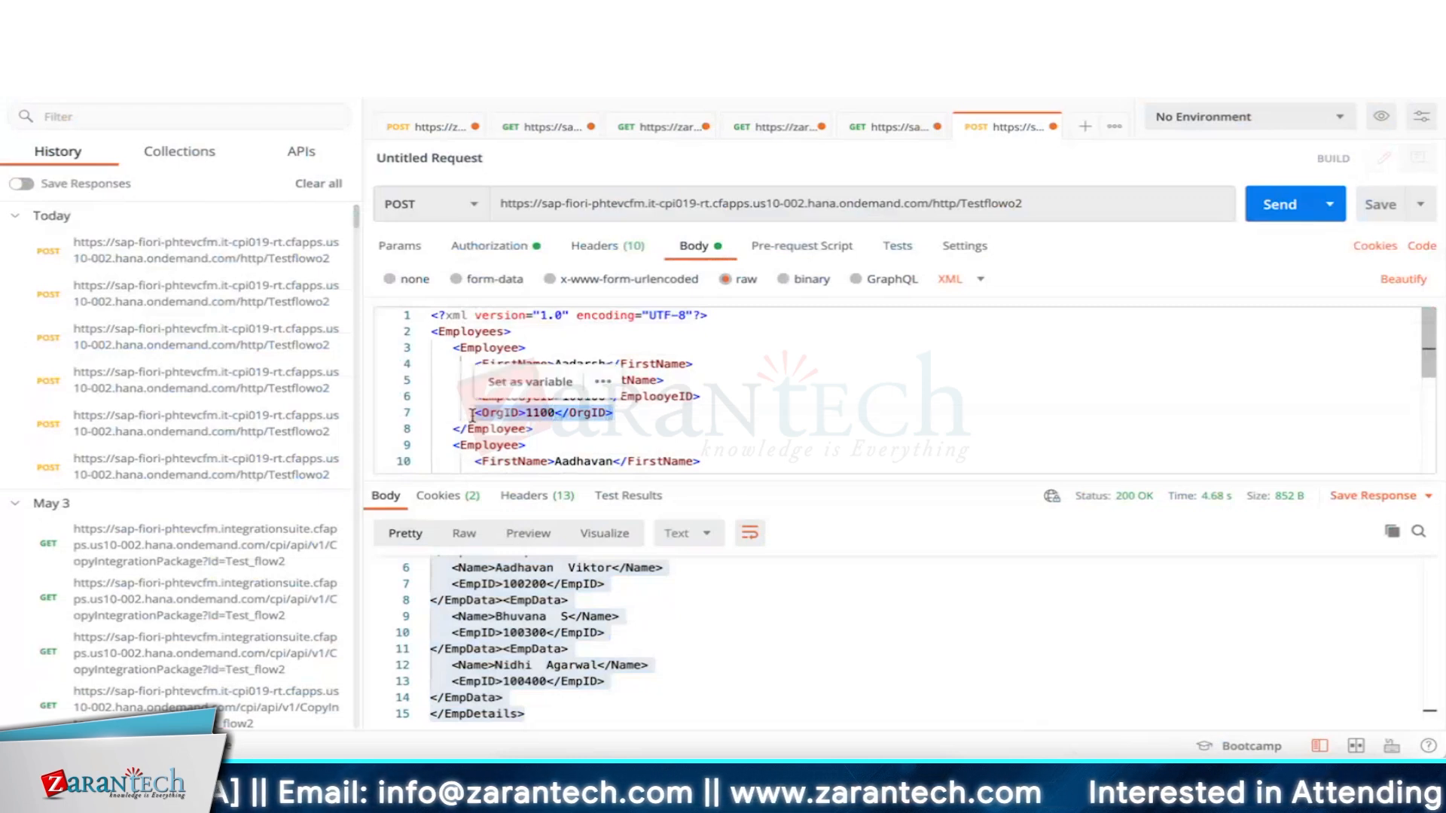
key(ctrl+c)
Paste the OrgID line under the second employee and change its value to 1110.
scroll(721, 449, down, 1)
click(721, 448)
key(Return)
key(ctrl+v)
click(549, 449)
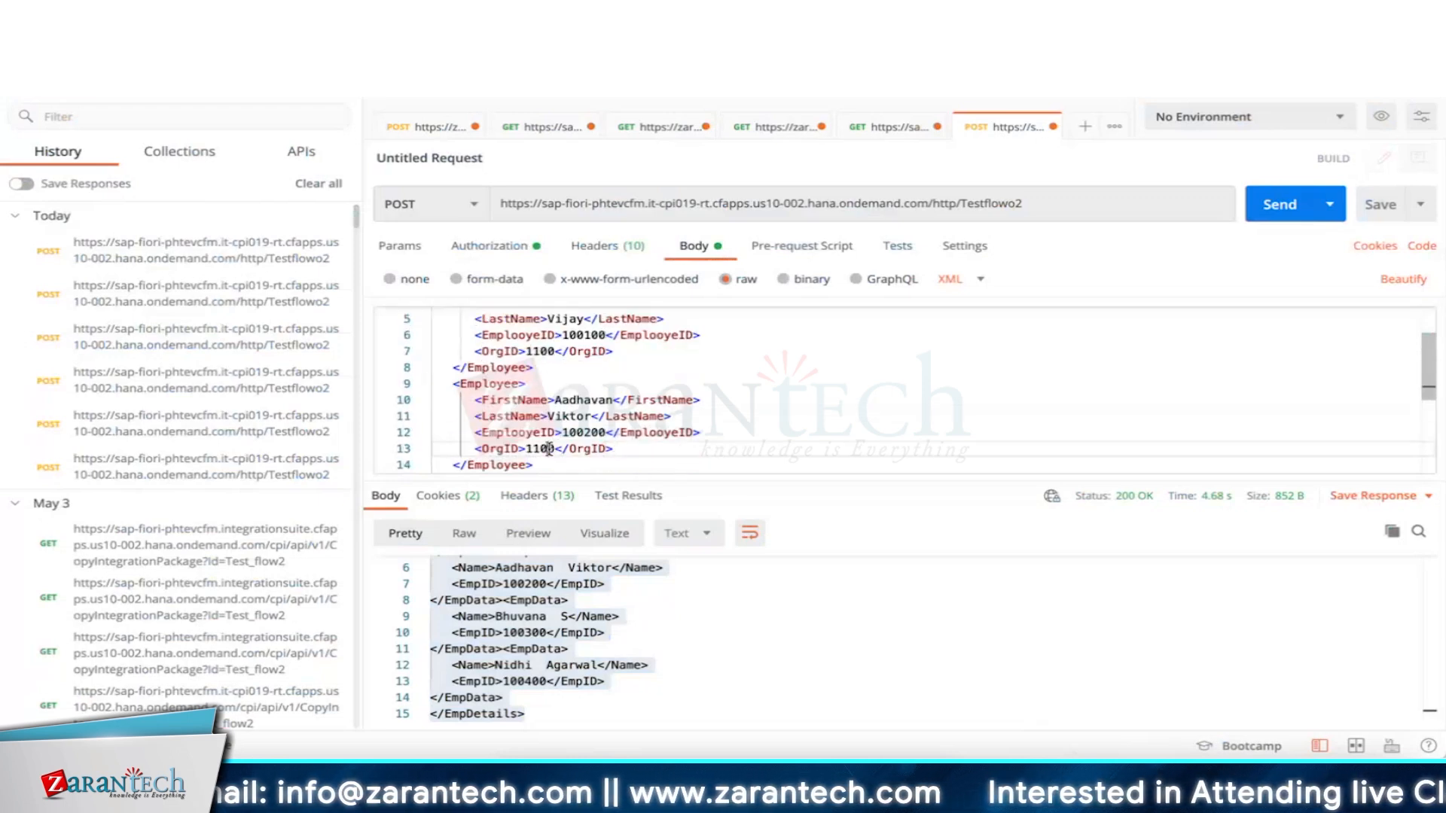
key(BackSpace)
text(1)
Give the third employee OrgID 1100 and the fourth employee OrgID 1120.
scroll(673, 445, down, 2)
click(709, 402)
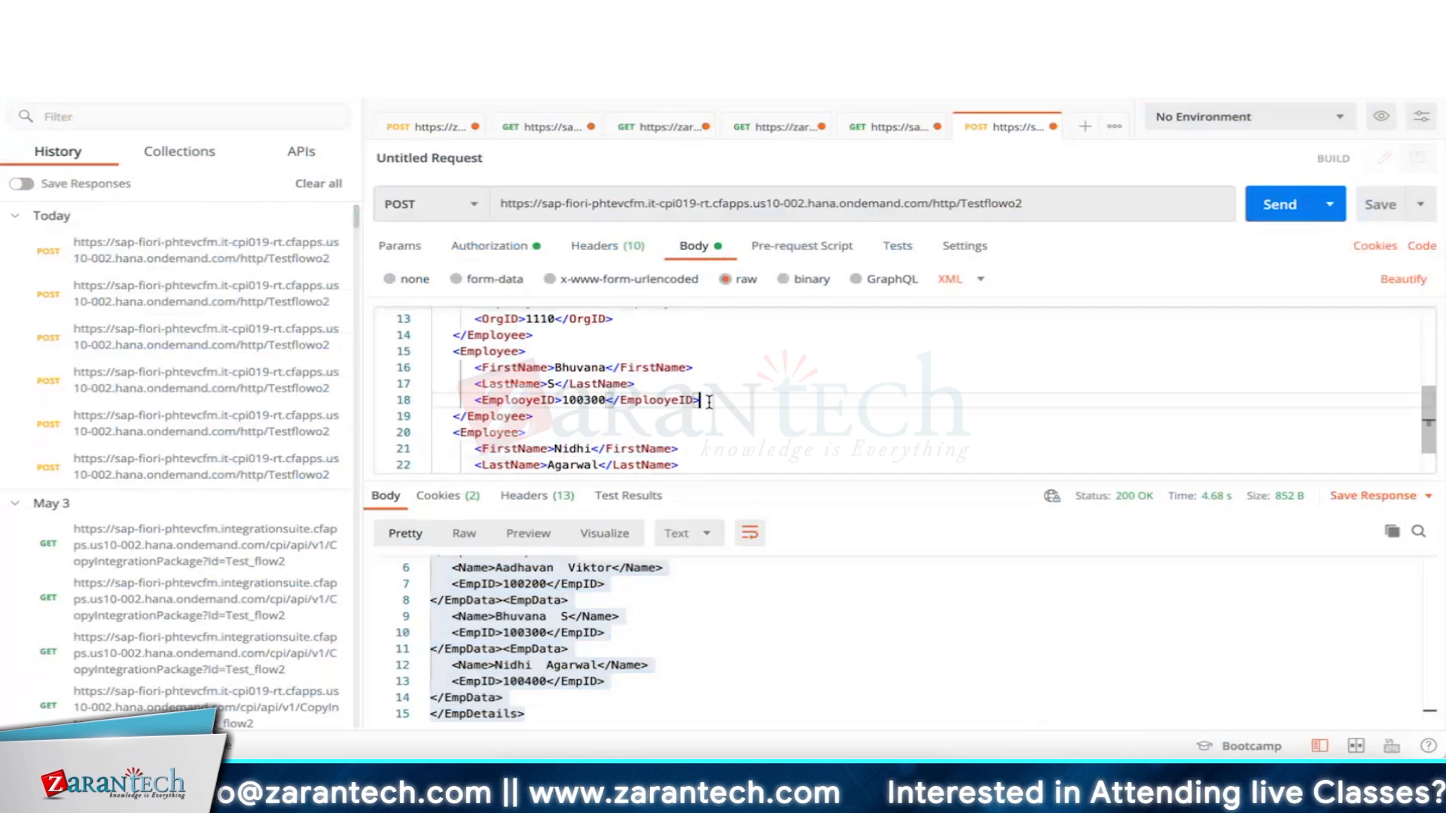
key(Return)
key(ctrl+v)
scroll(721, 444, down, 1)
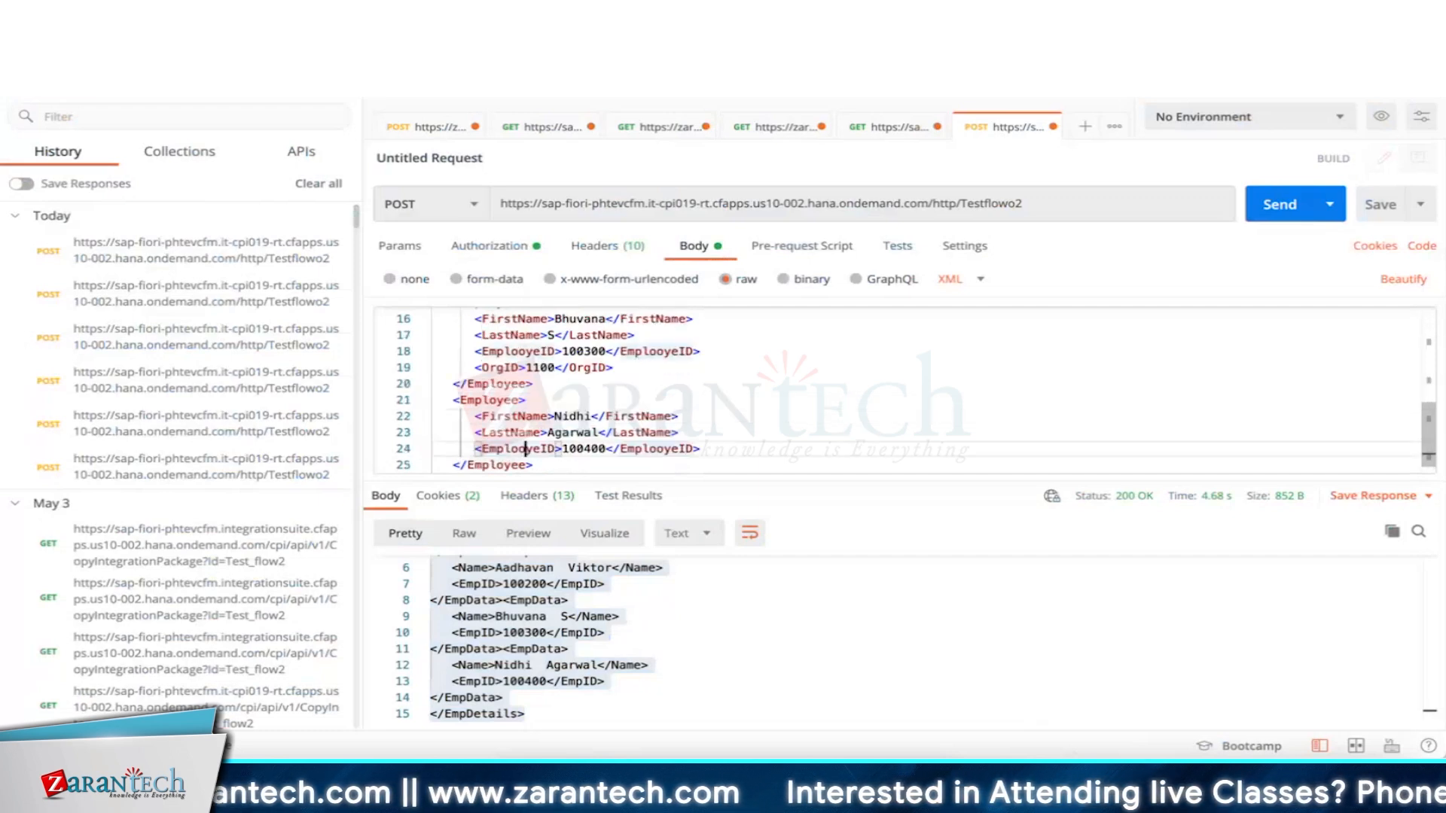
click(708, 449)
key(Return)
key(ctrl+v)
click(556, 449)
key(BackSpace)
key(BackSpace)
text(20)
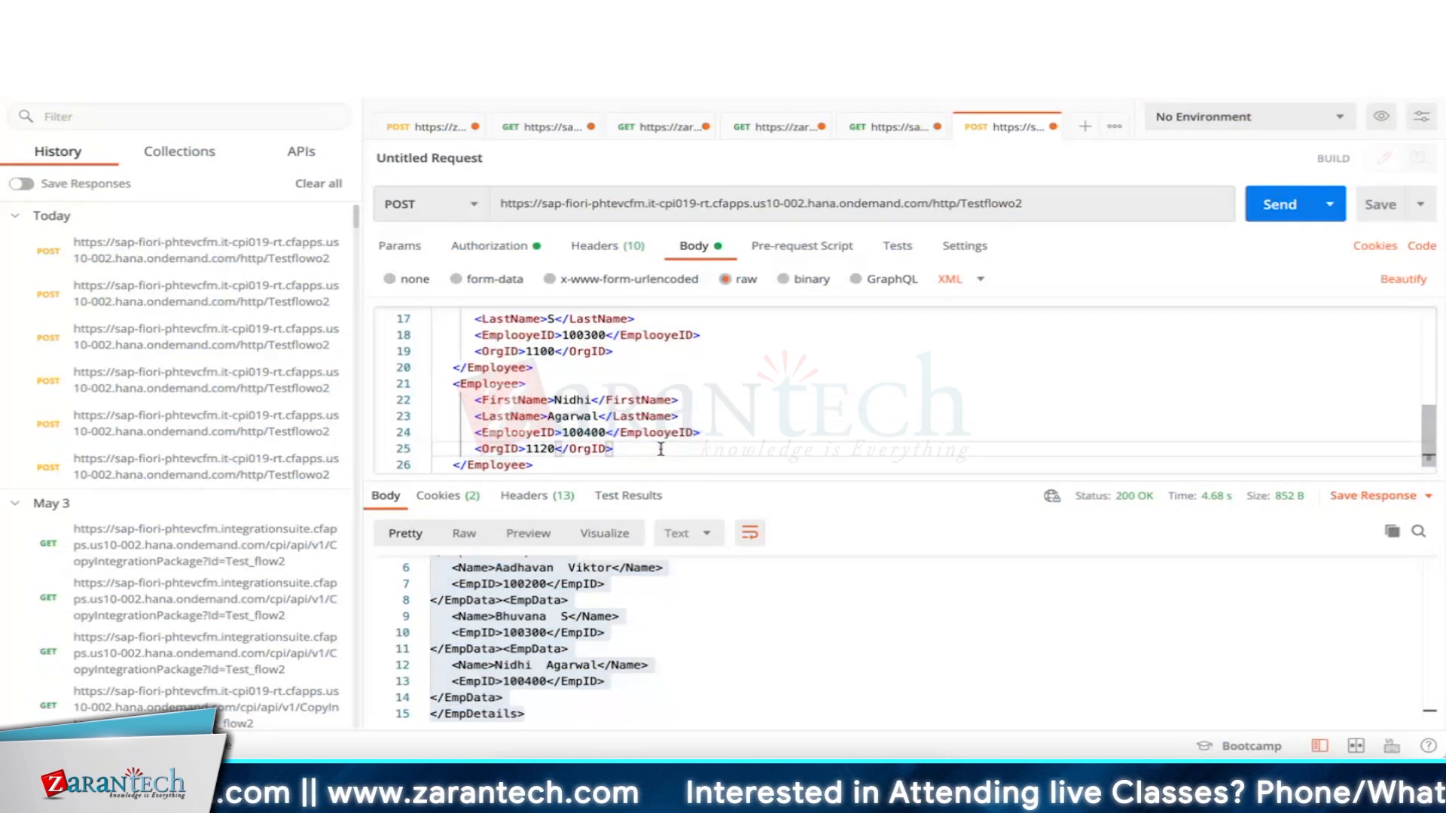
scroll(520, 452, down, 1)
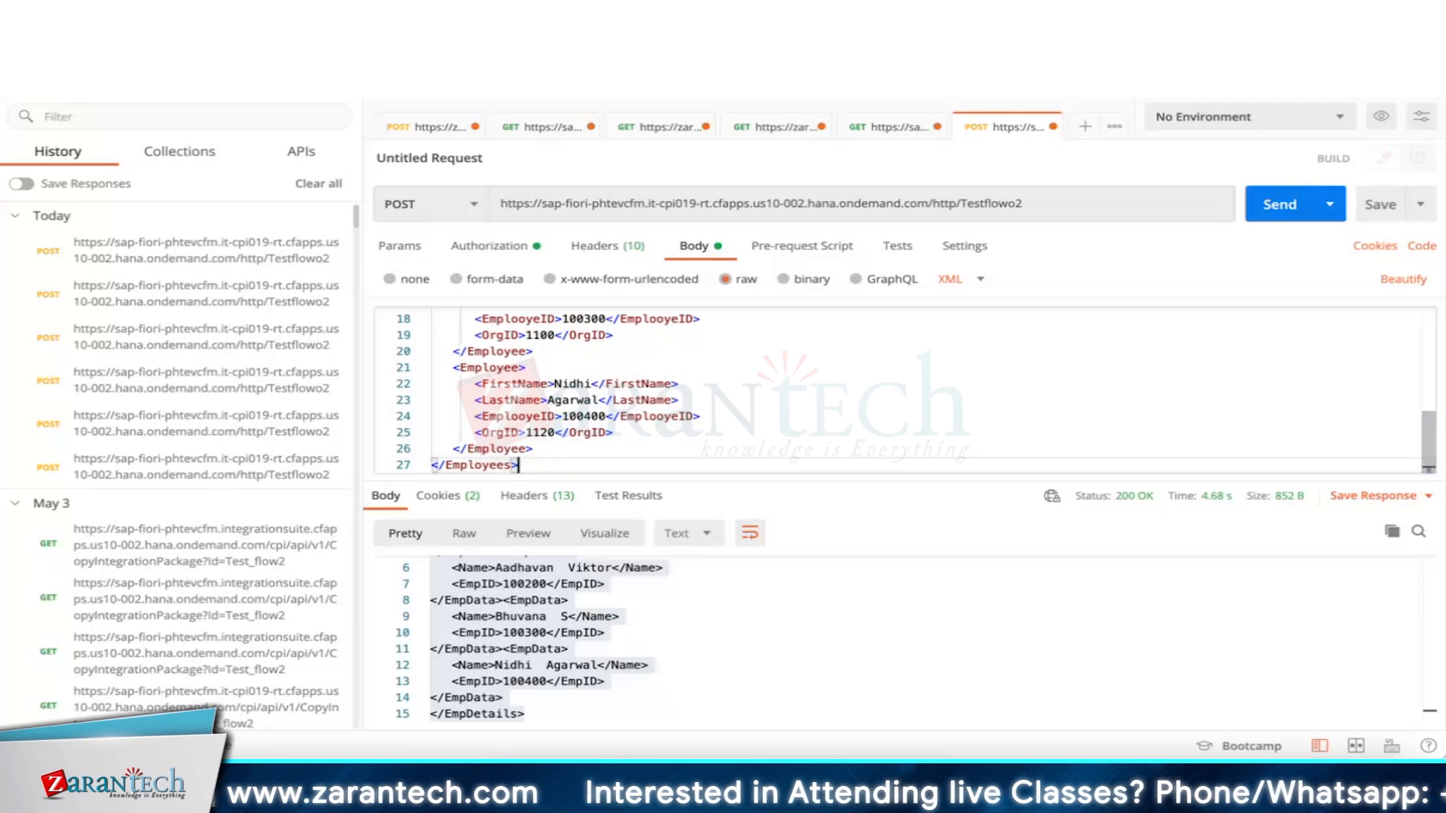
key(super+Tab)
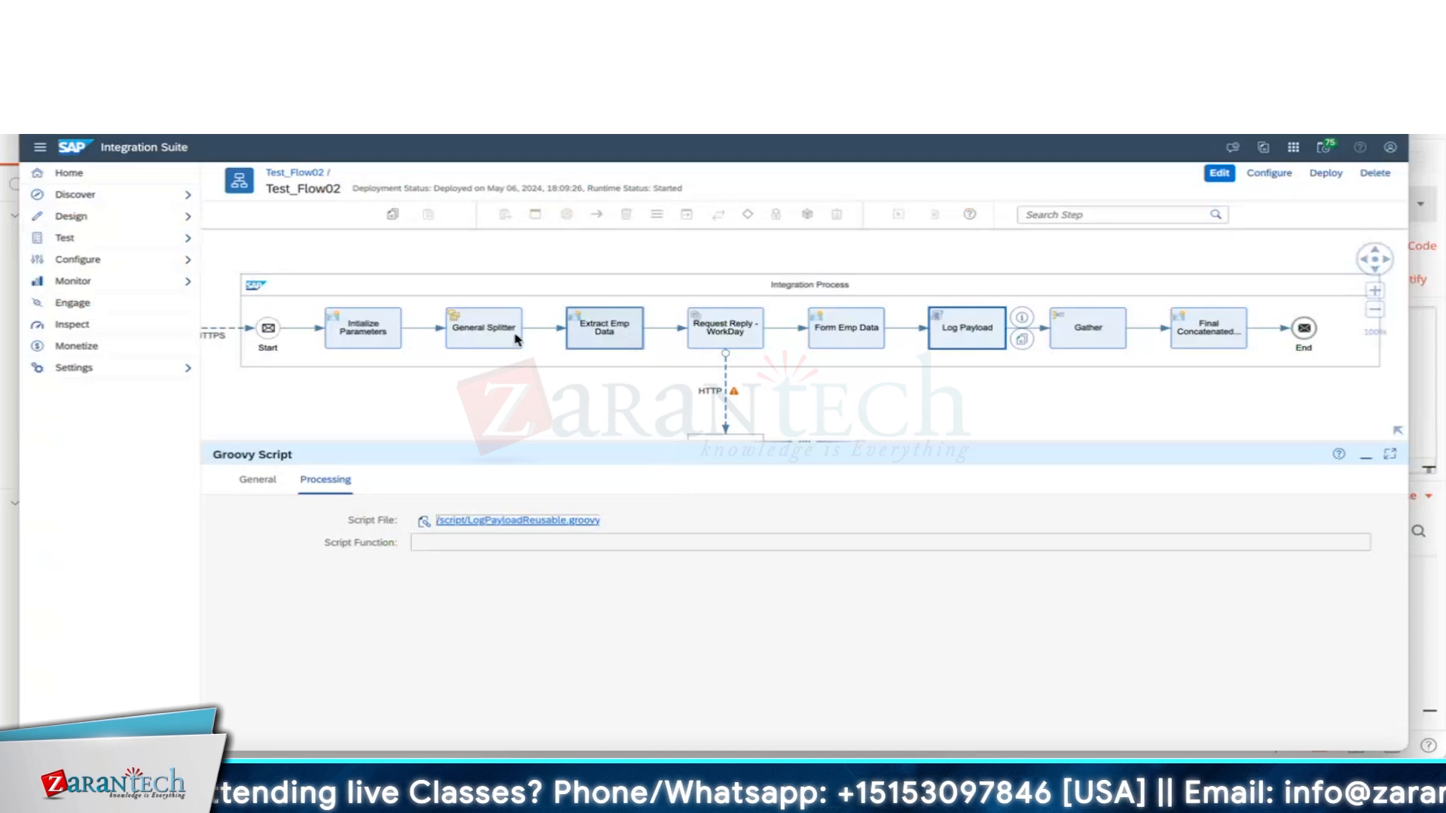
Copy the logged payload and save the generated Employees XSD including OrgID.
key(super+Tab)
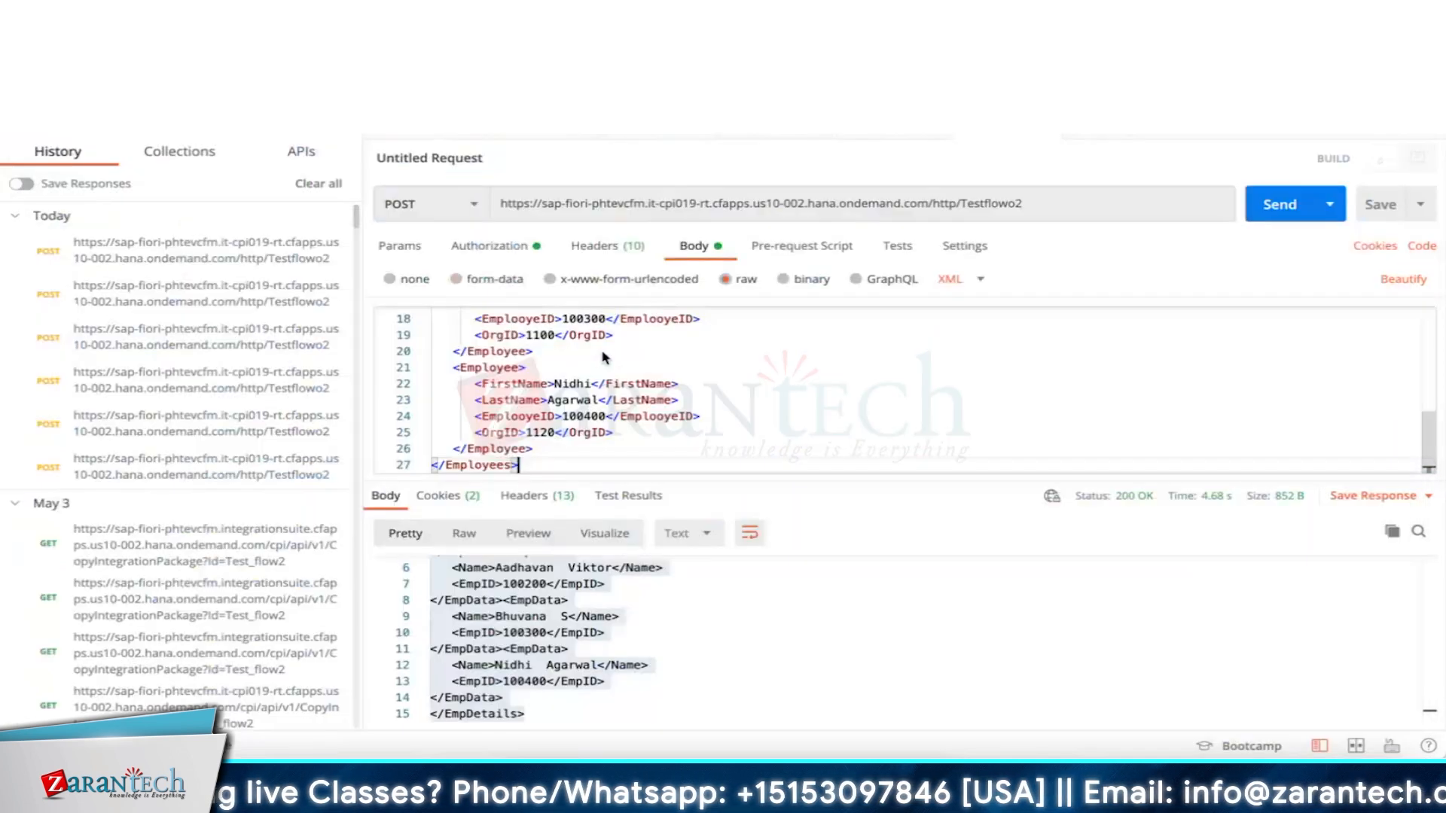
key(super+Tab)
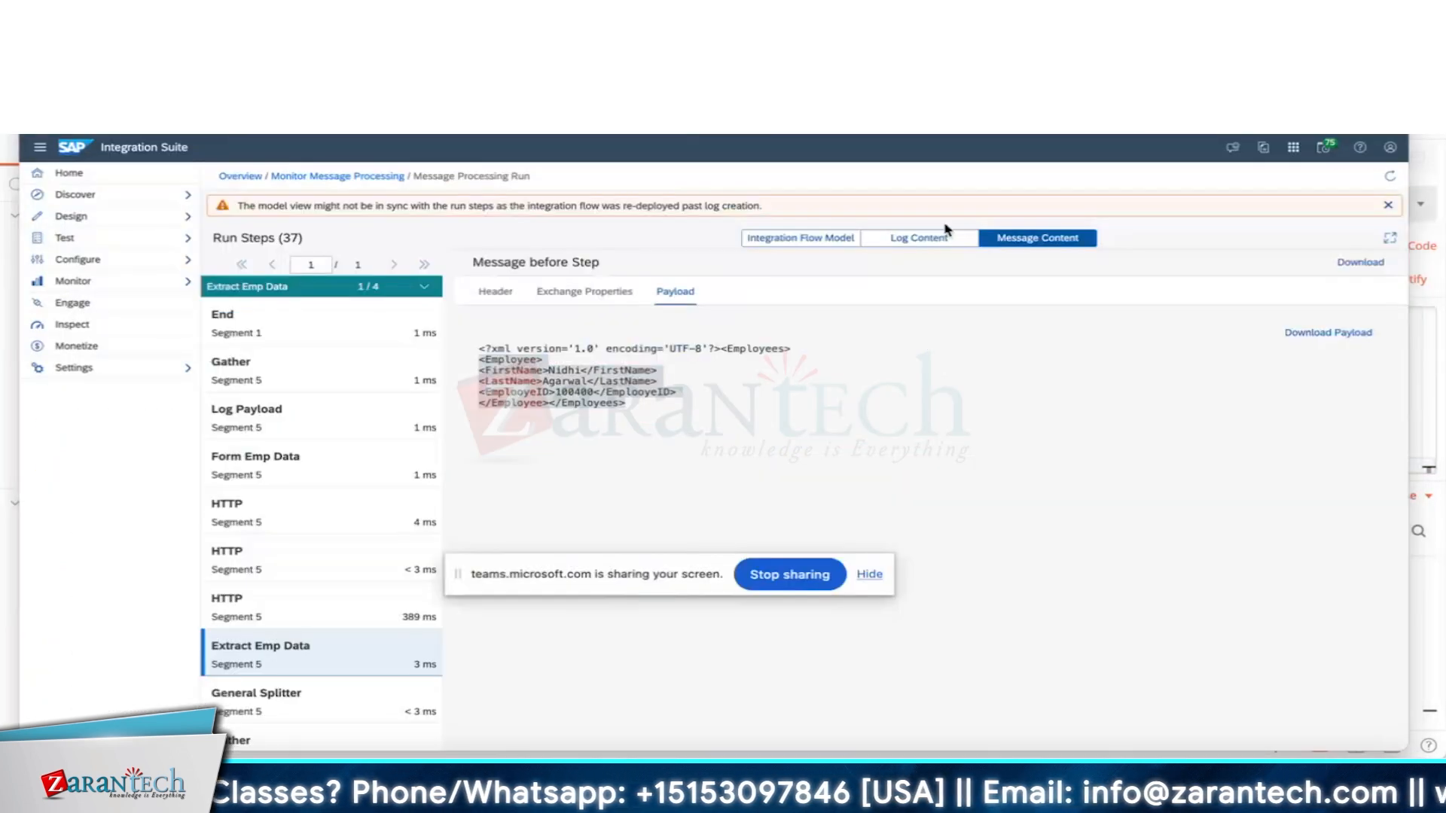
key(super+a)
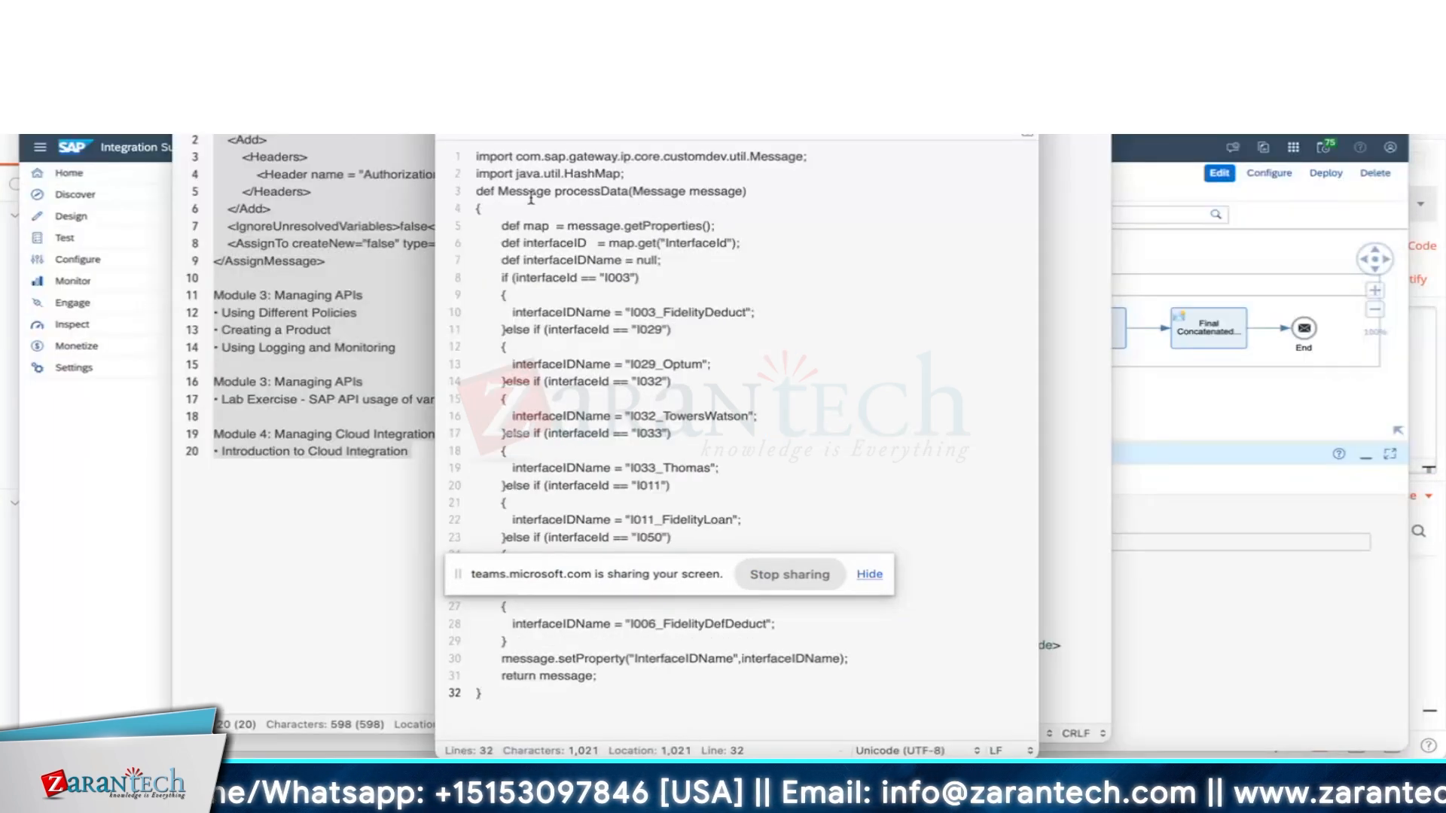
key(super+w)
key(super+Tab)
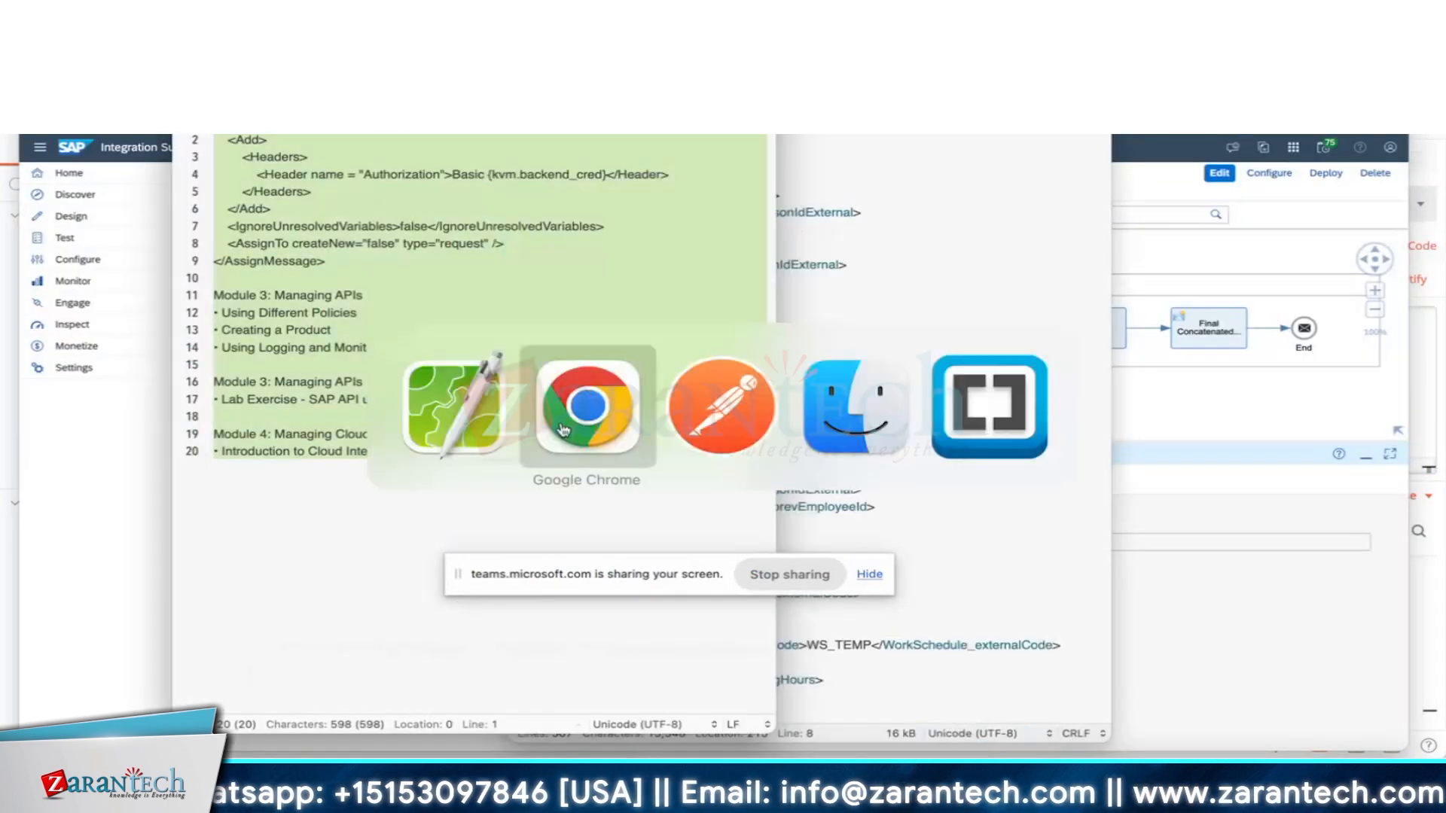
click(563, 430)
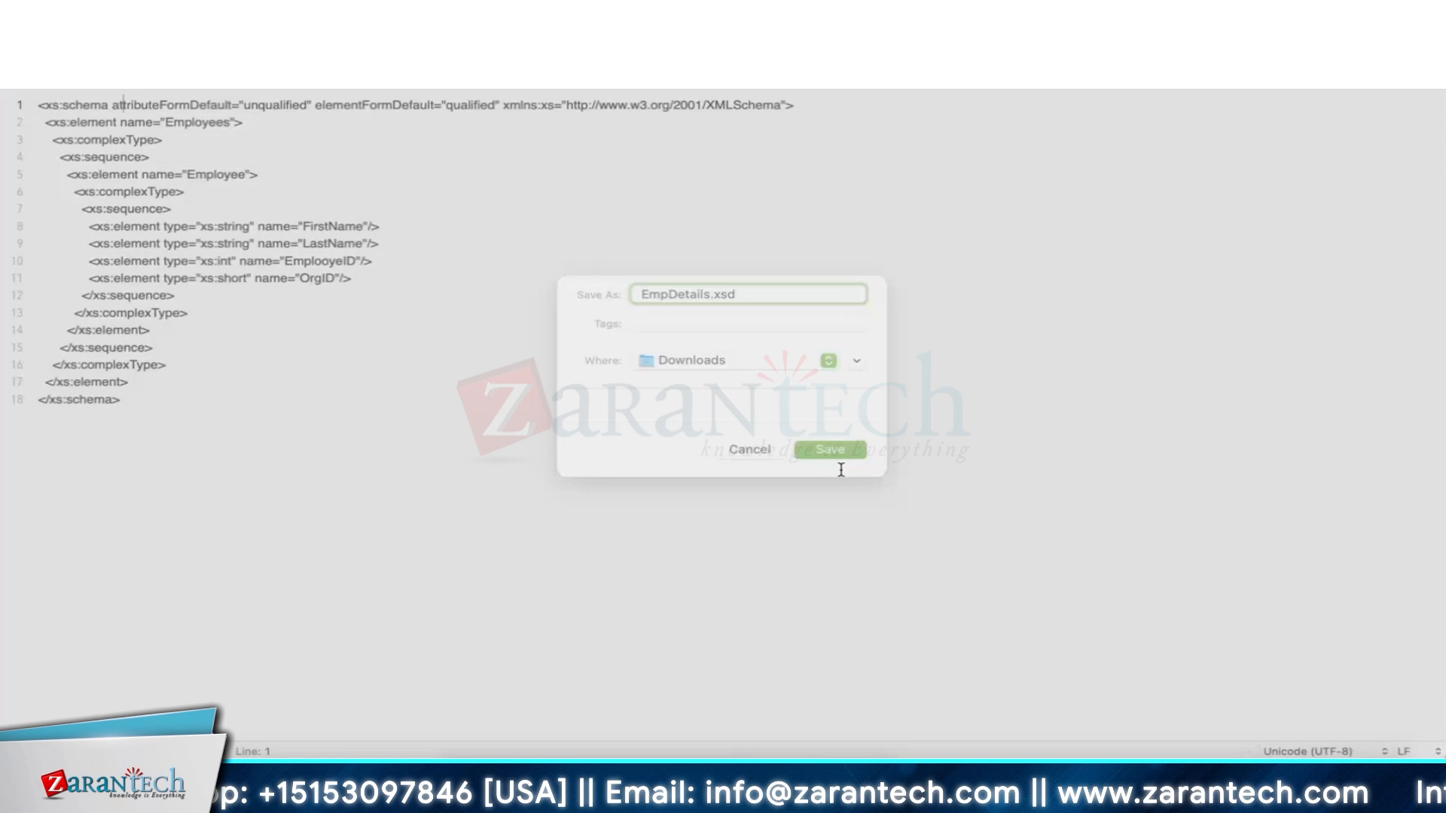
click(843, 465)
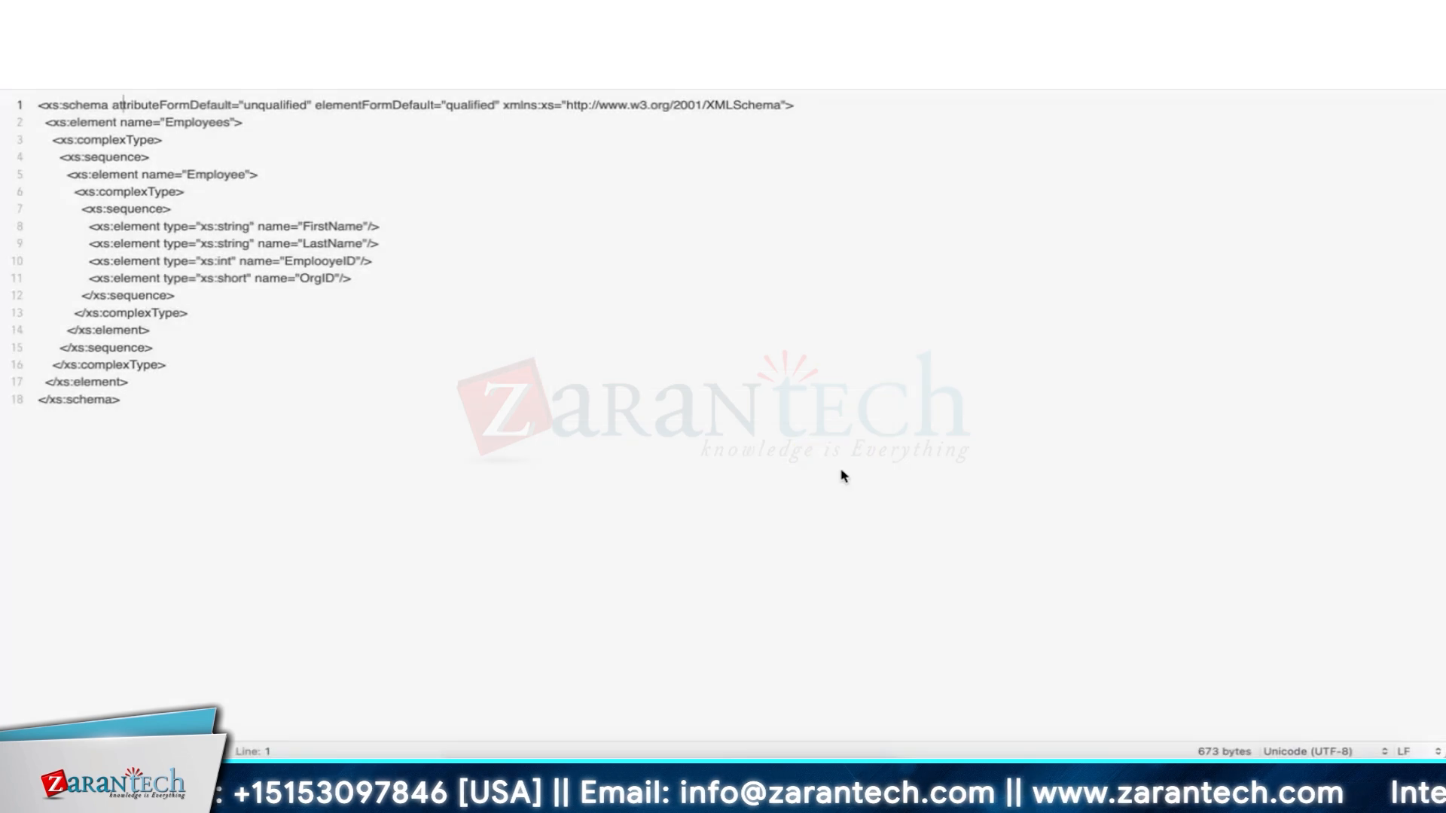
Bring Test_Flow02 forward and view its References listing the local EmpDetails XSD.
right_click(249, 775)
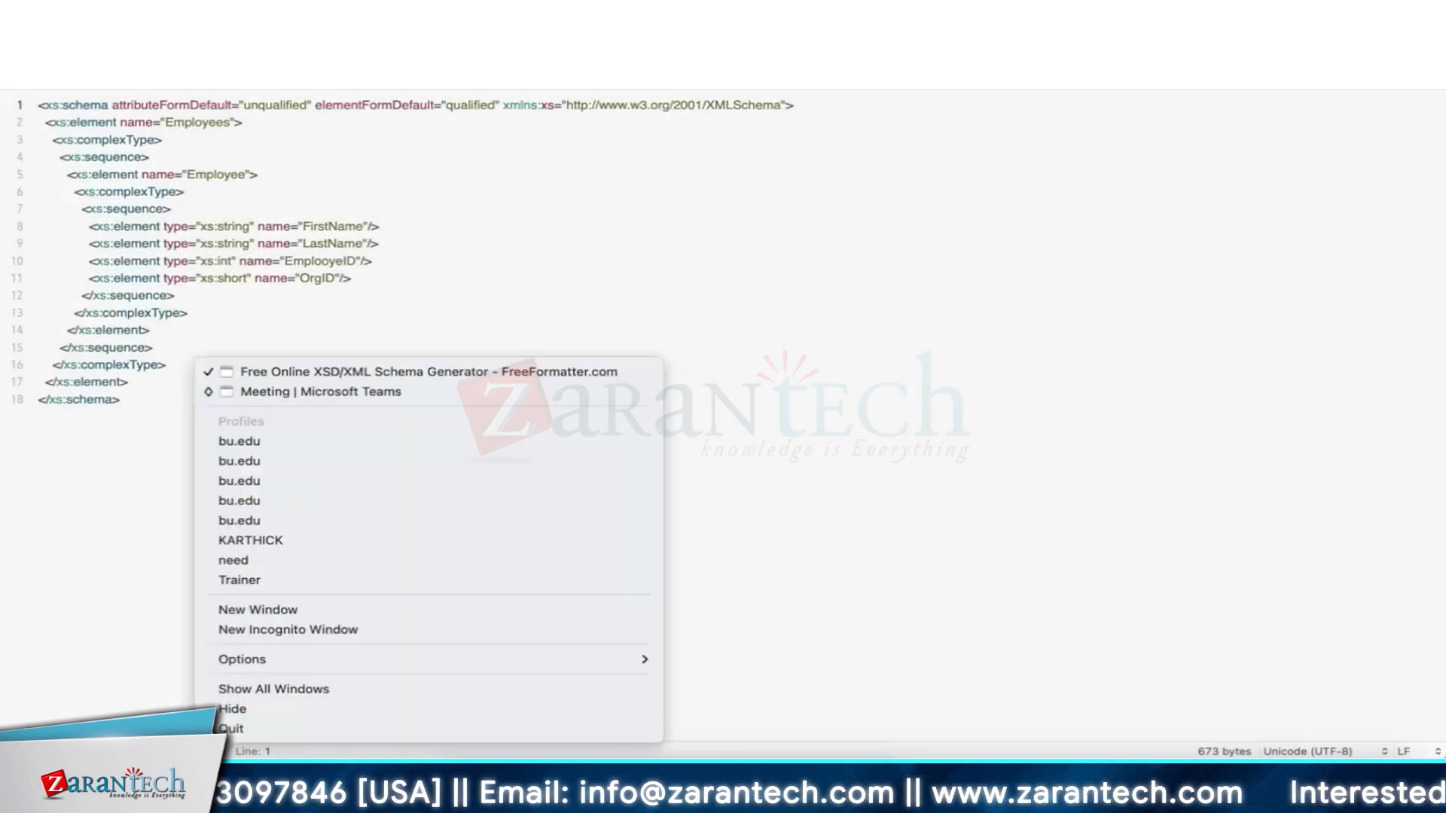
click(278, 544)
click(1218, 254)
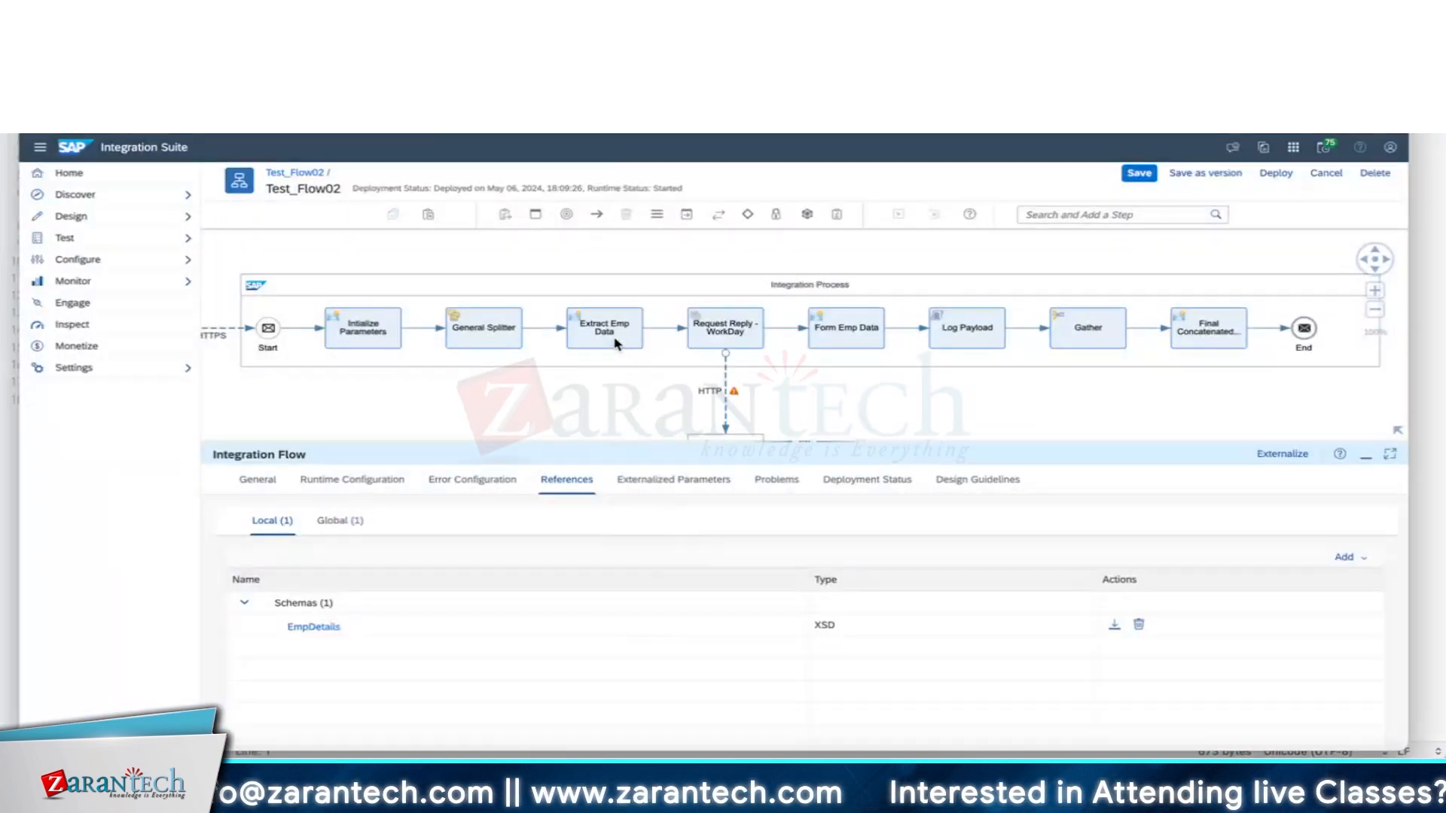
Insert a Message Mapping step after Extract Emp Data, before Request Reply - WorkDay.
drag(614, 344, 474, 324)
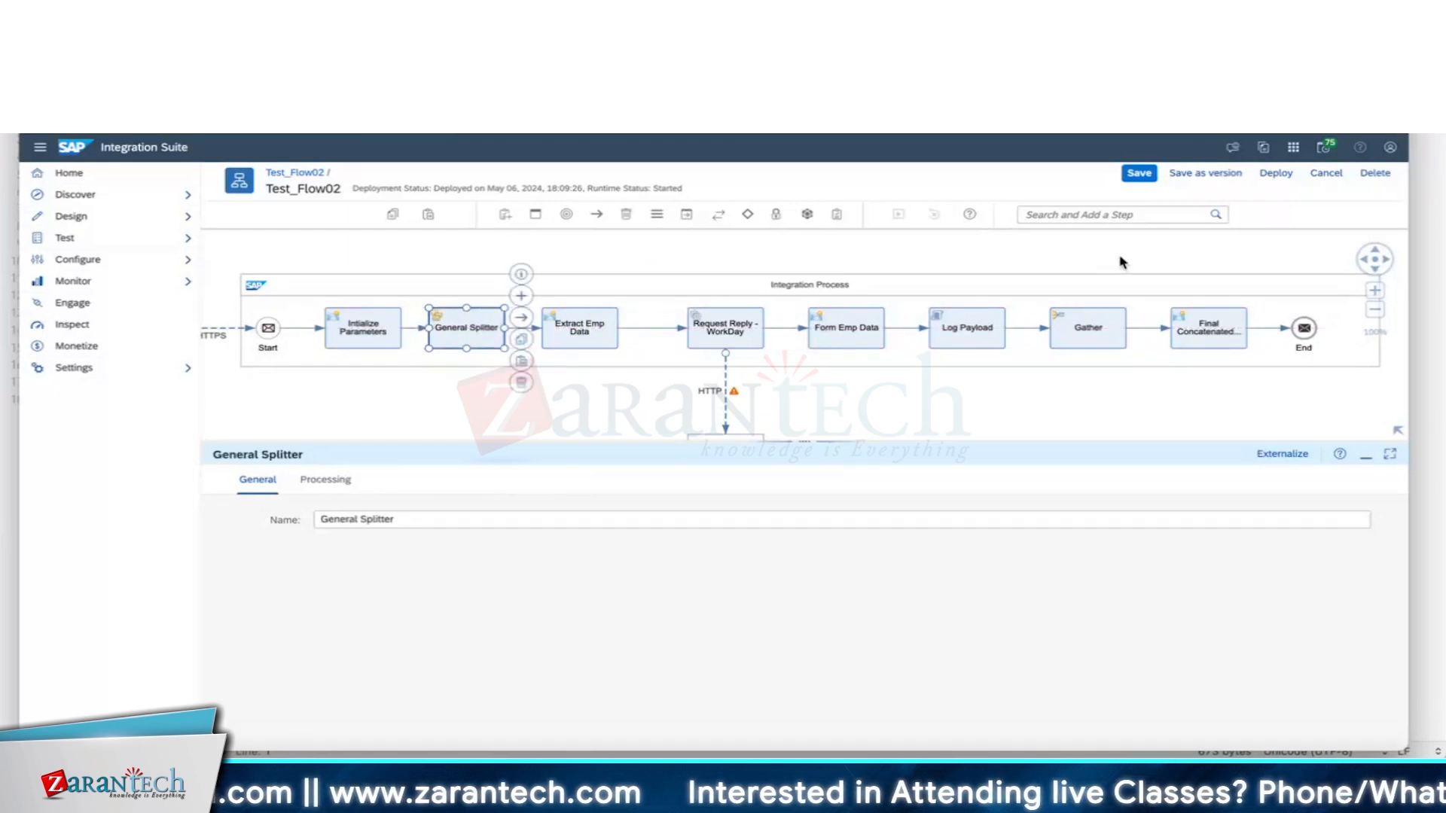
click(657, 216)
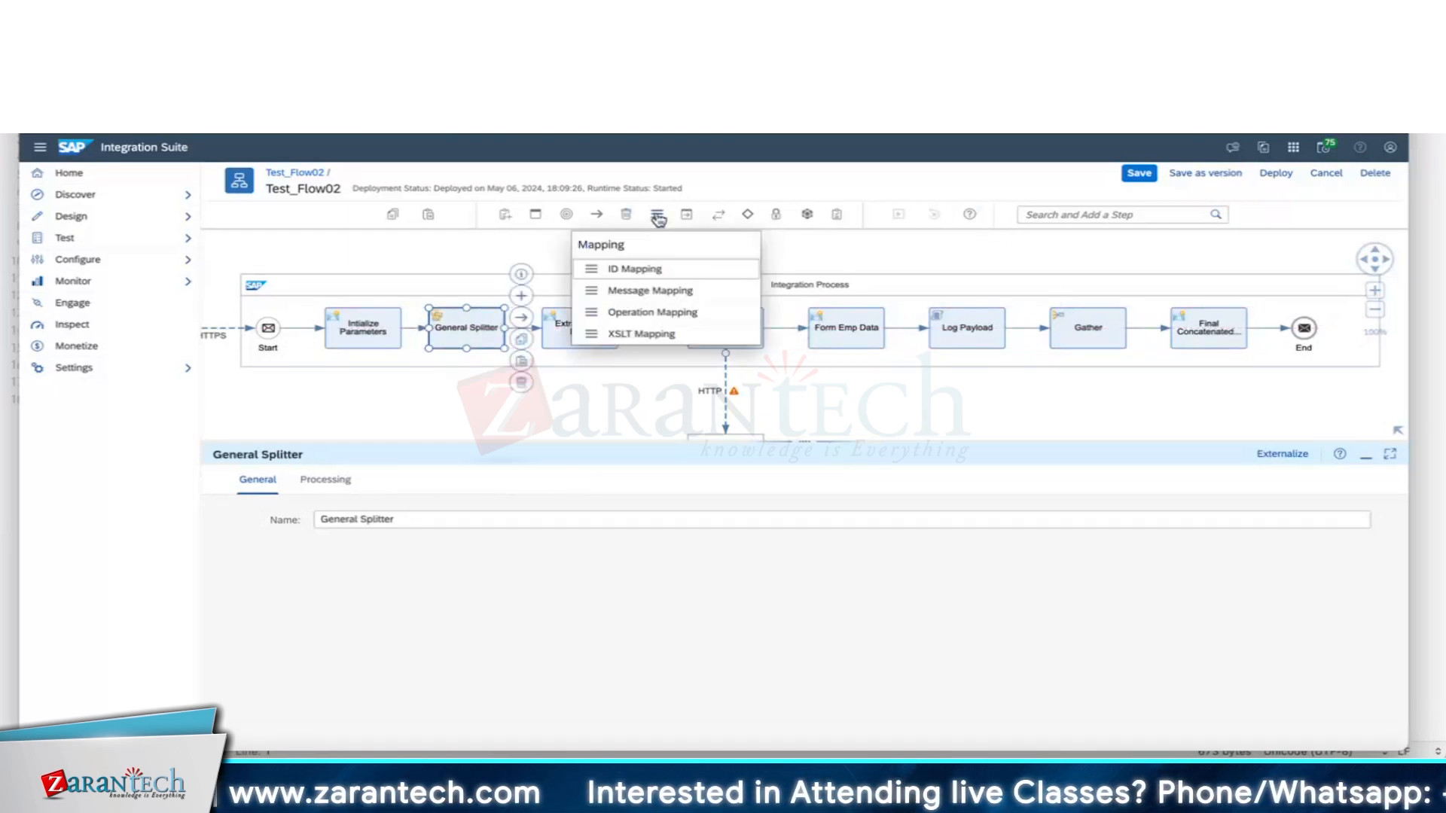
click(664, 293)
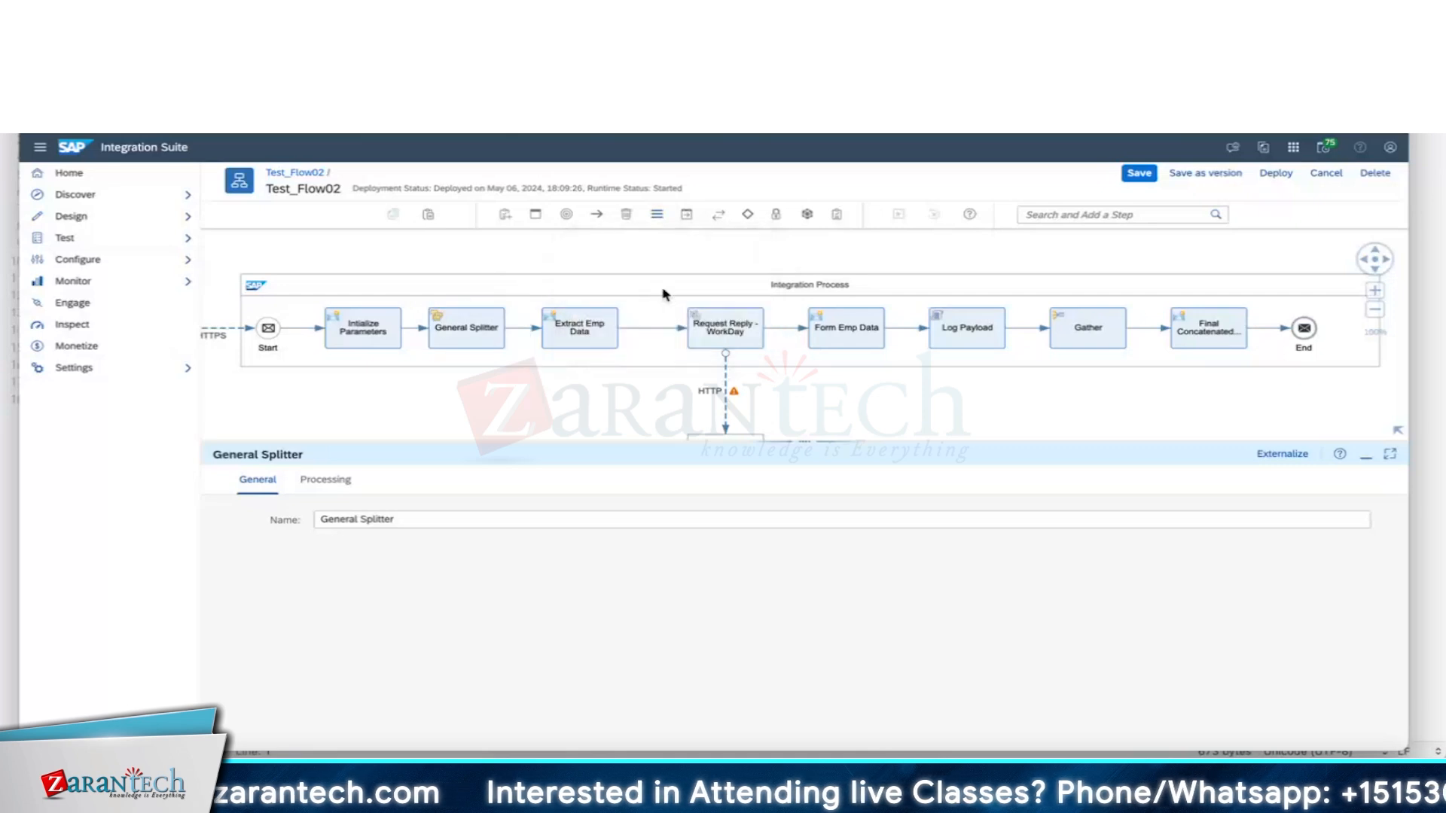
click(657, 331)
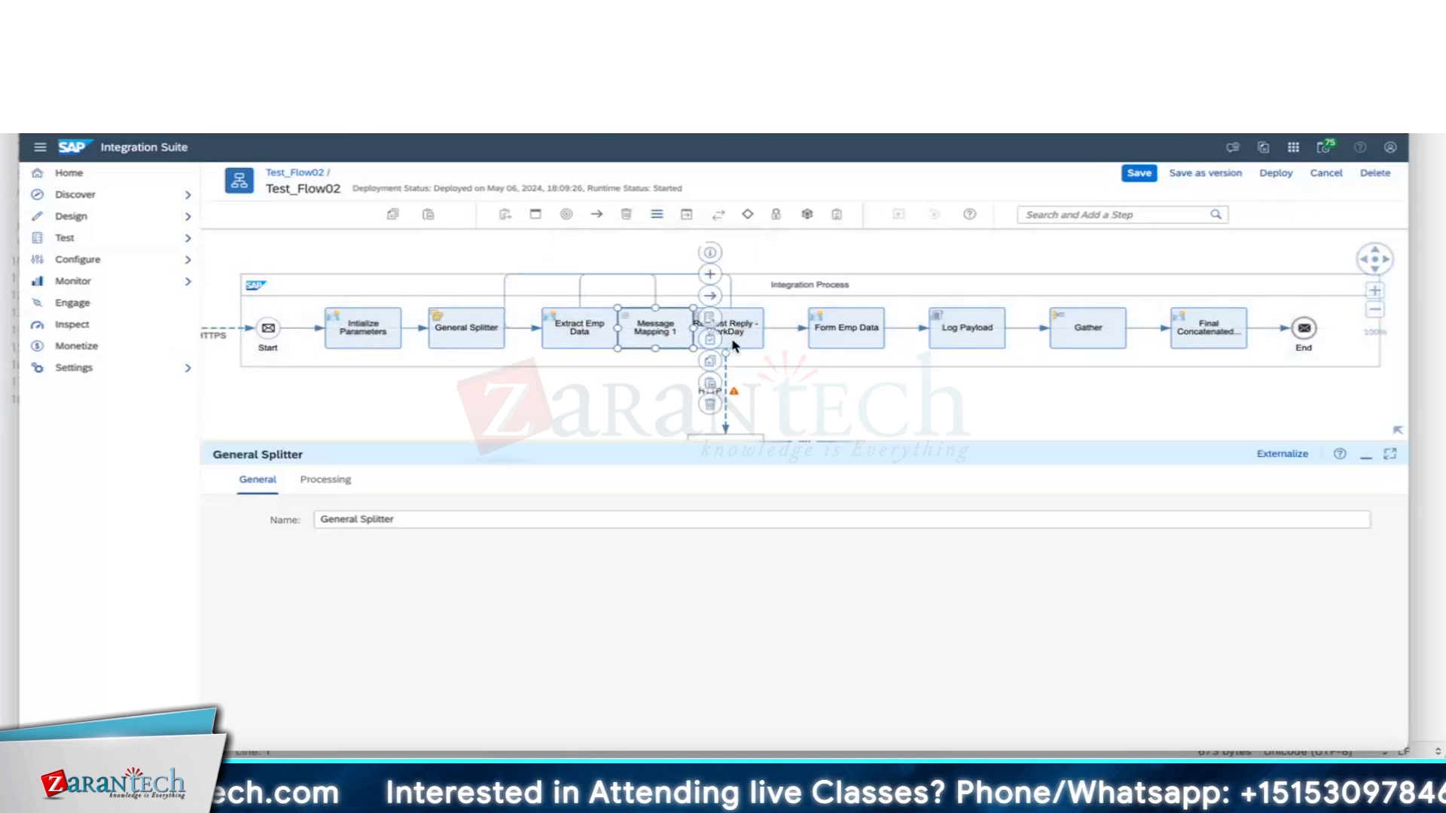
Keep the reference type Static and create a new mapping named EmpWorkDayToEmpSF_Map.
click(1304, 305)
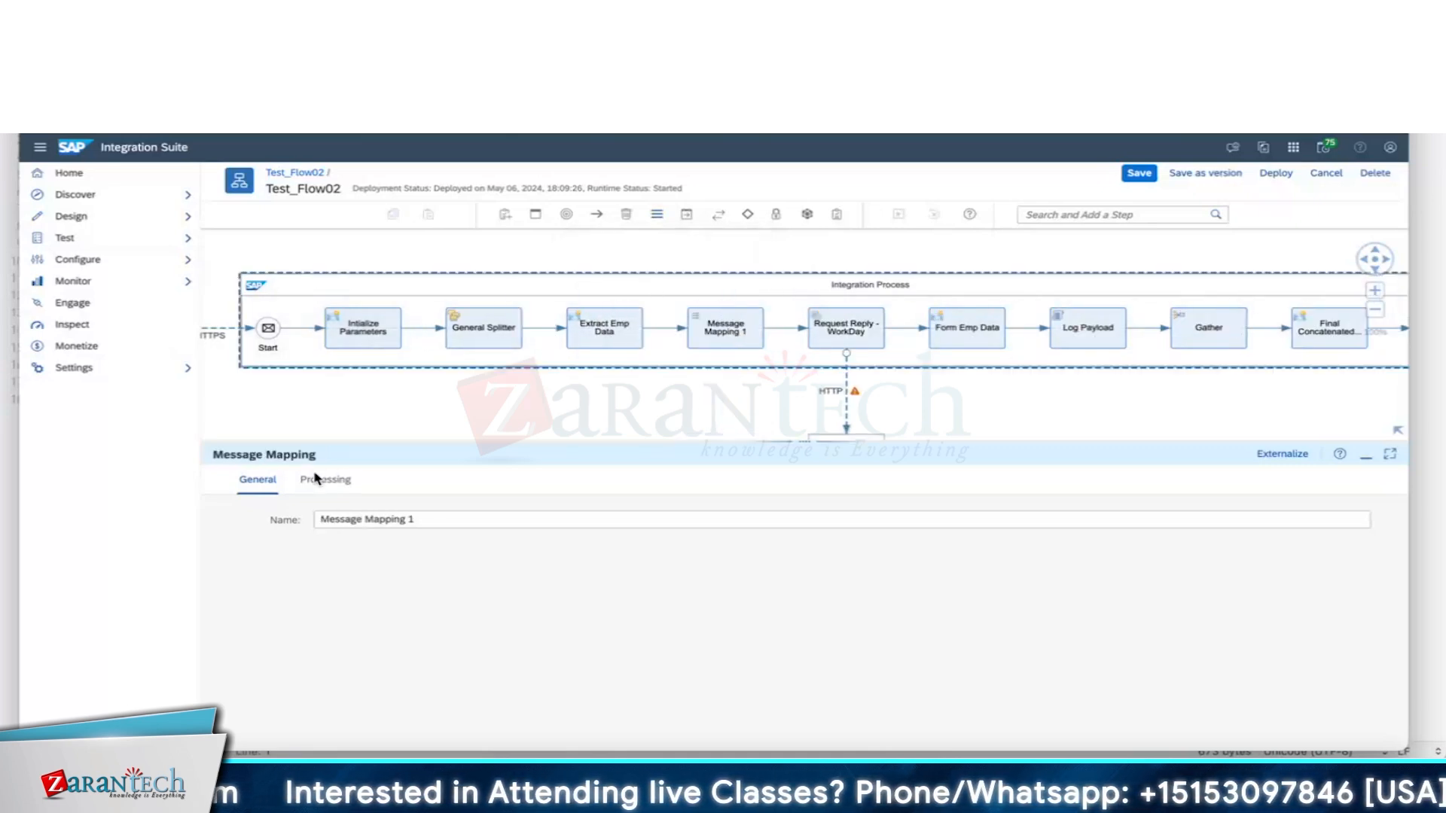
click(318, 482)
click(478, 520)
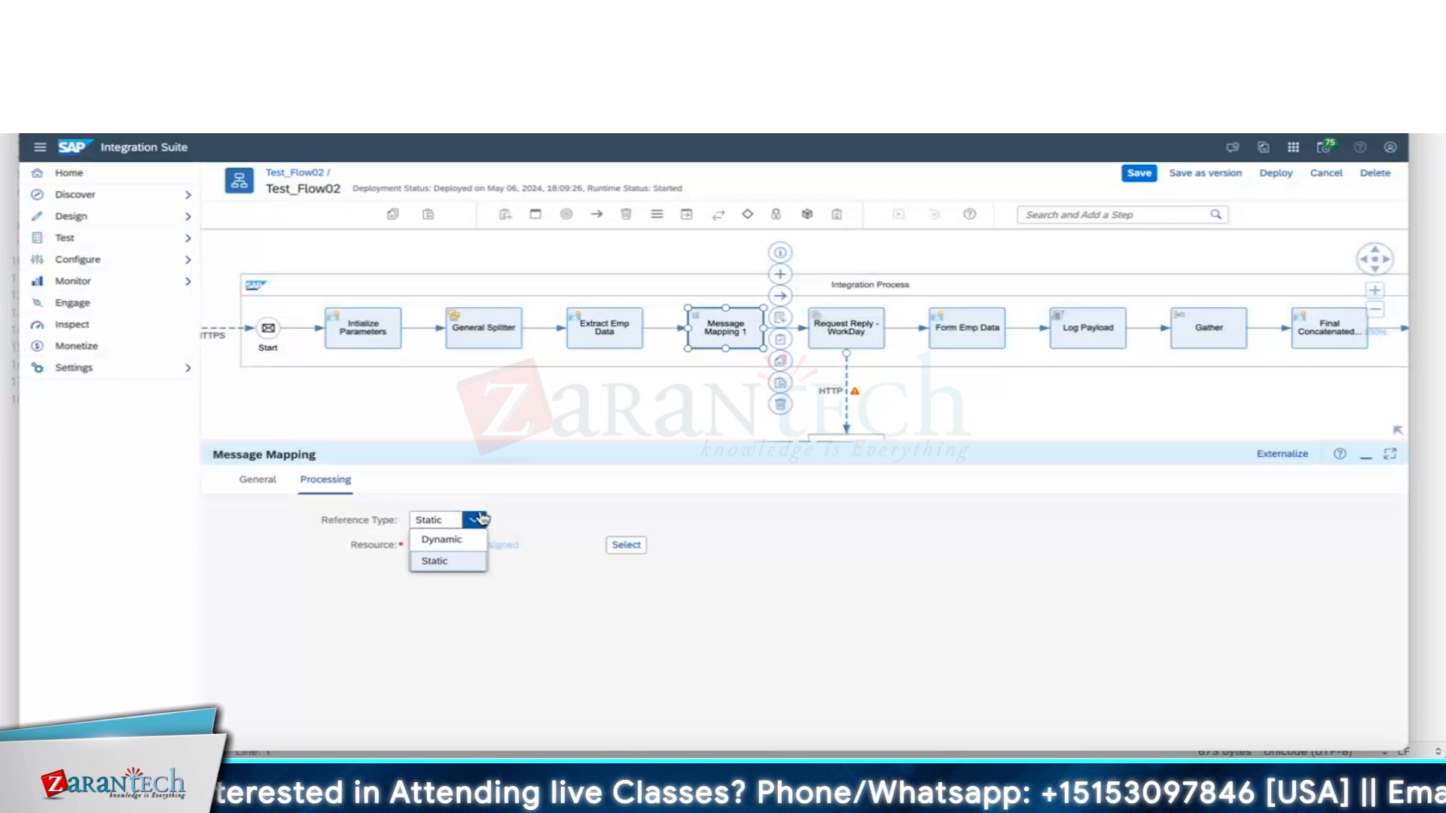
click(483, 519)
click(780, 320)
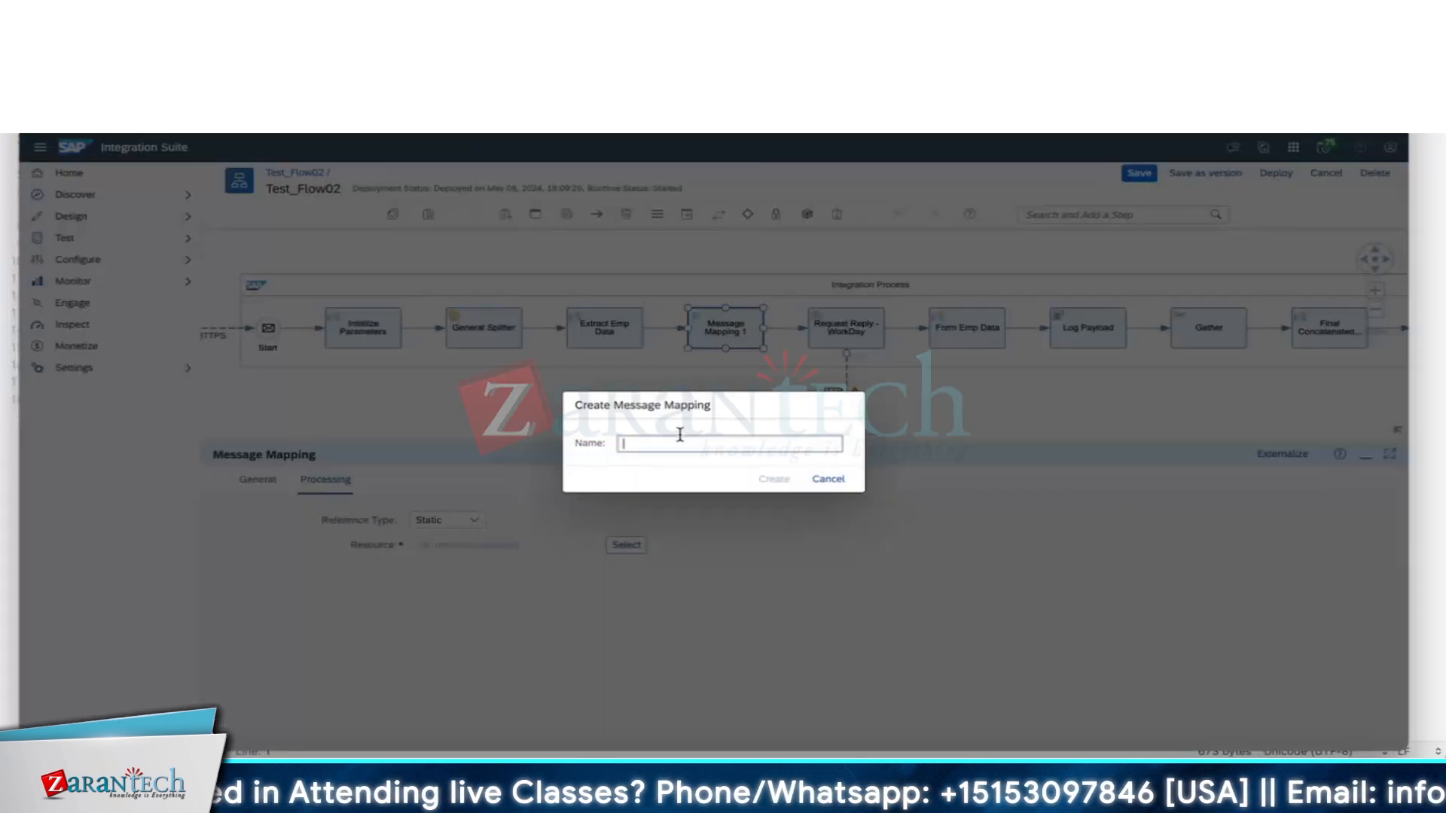
text(EmpWorkDayToEmp)
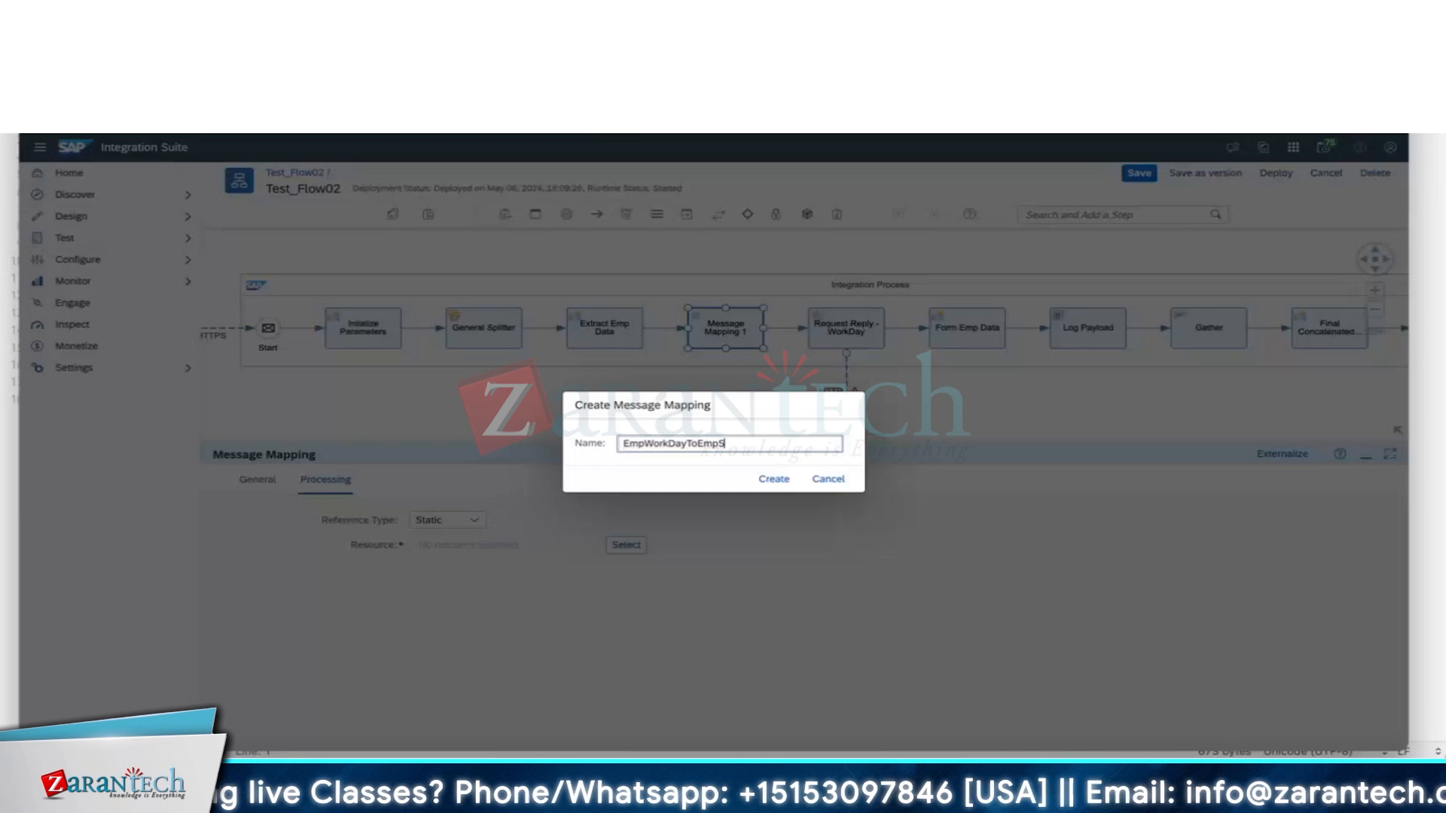
text(SF_Map)
key(Return)
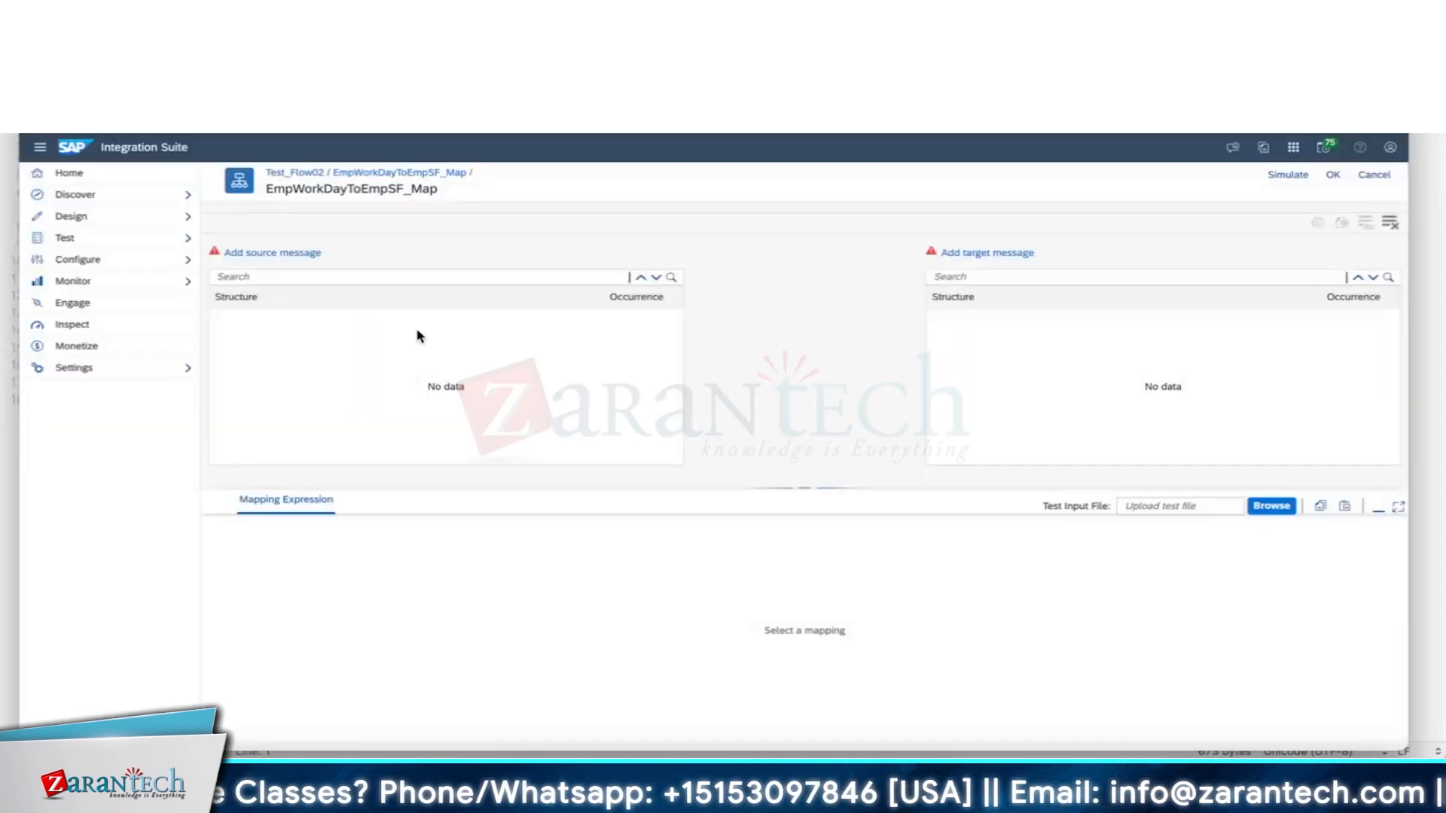
Add the Employees source message, map Employees, EmployeeID and OrgID to the target, and confirm.
click(302, 254)
click(881, 612)
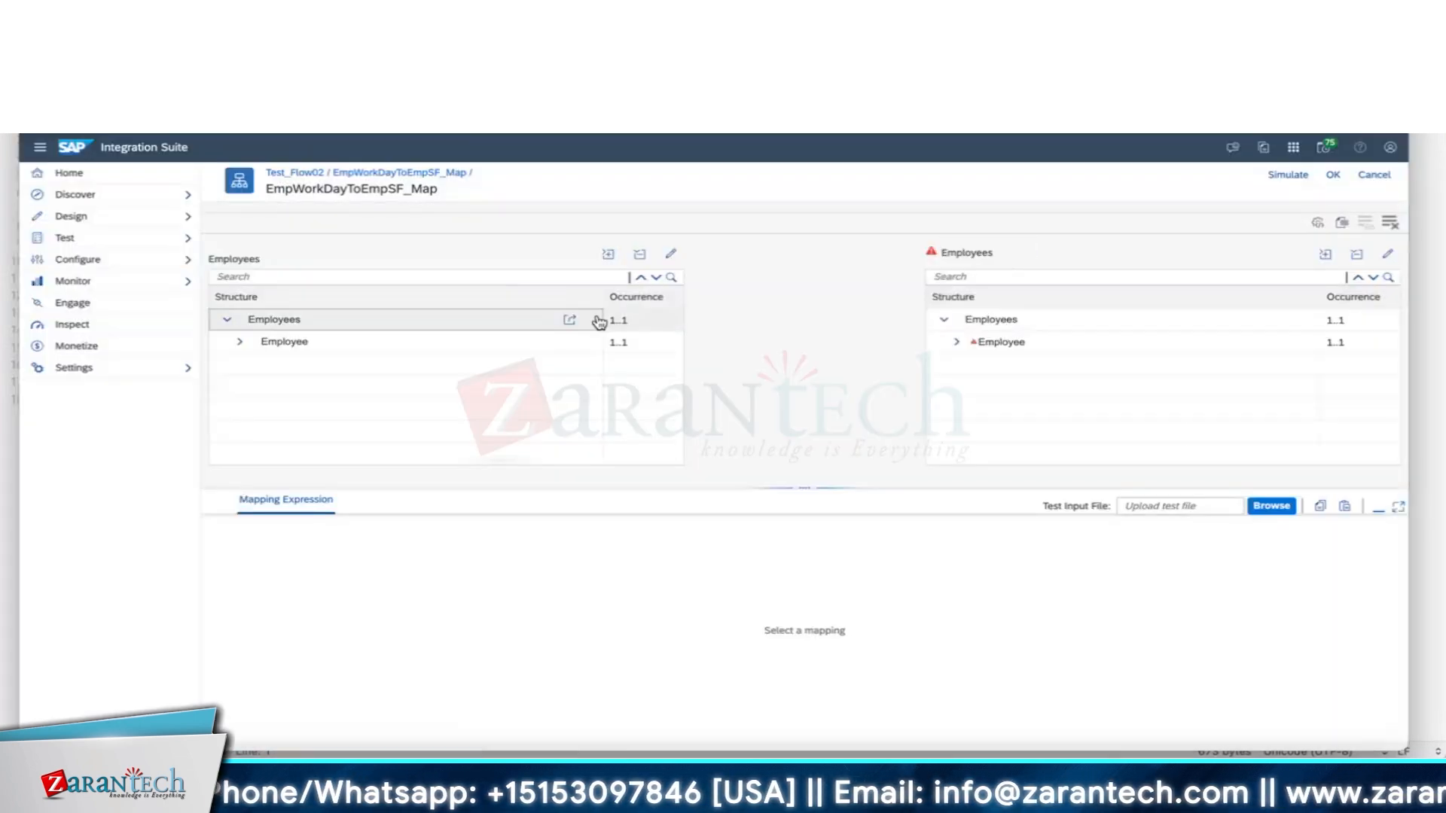
drag(599, 322, 946, 318)
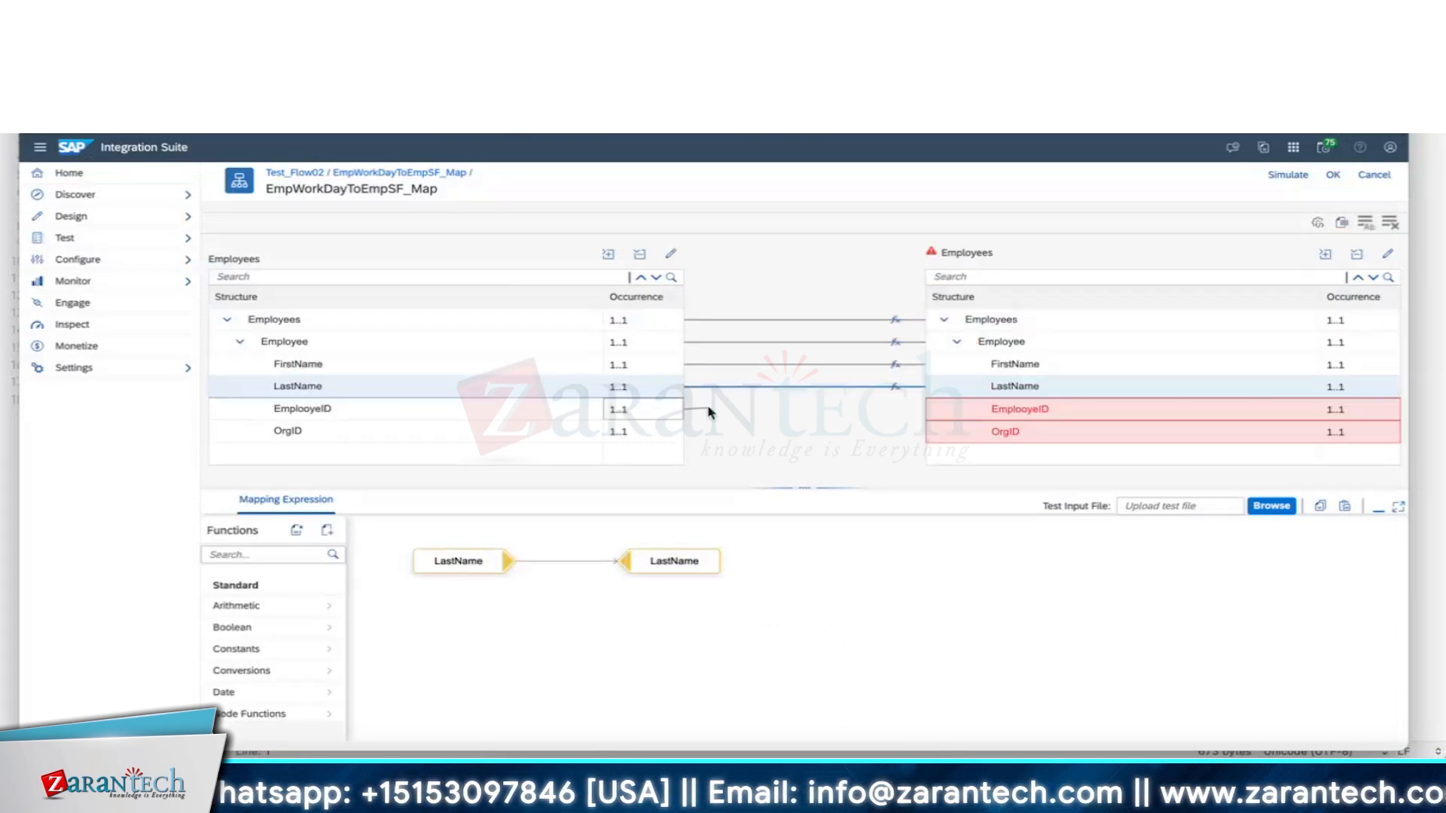
drag(710, 410, 934, 414)
drag(662, 429, 953, 433)
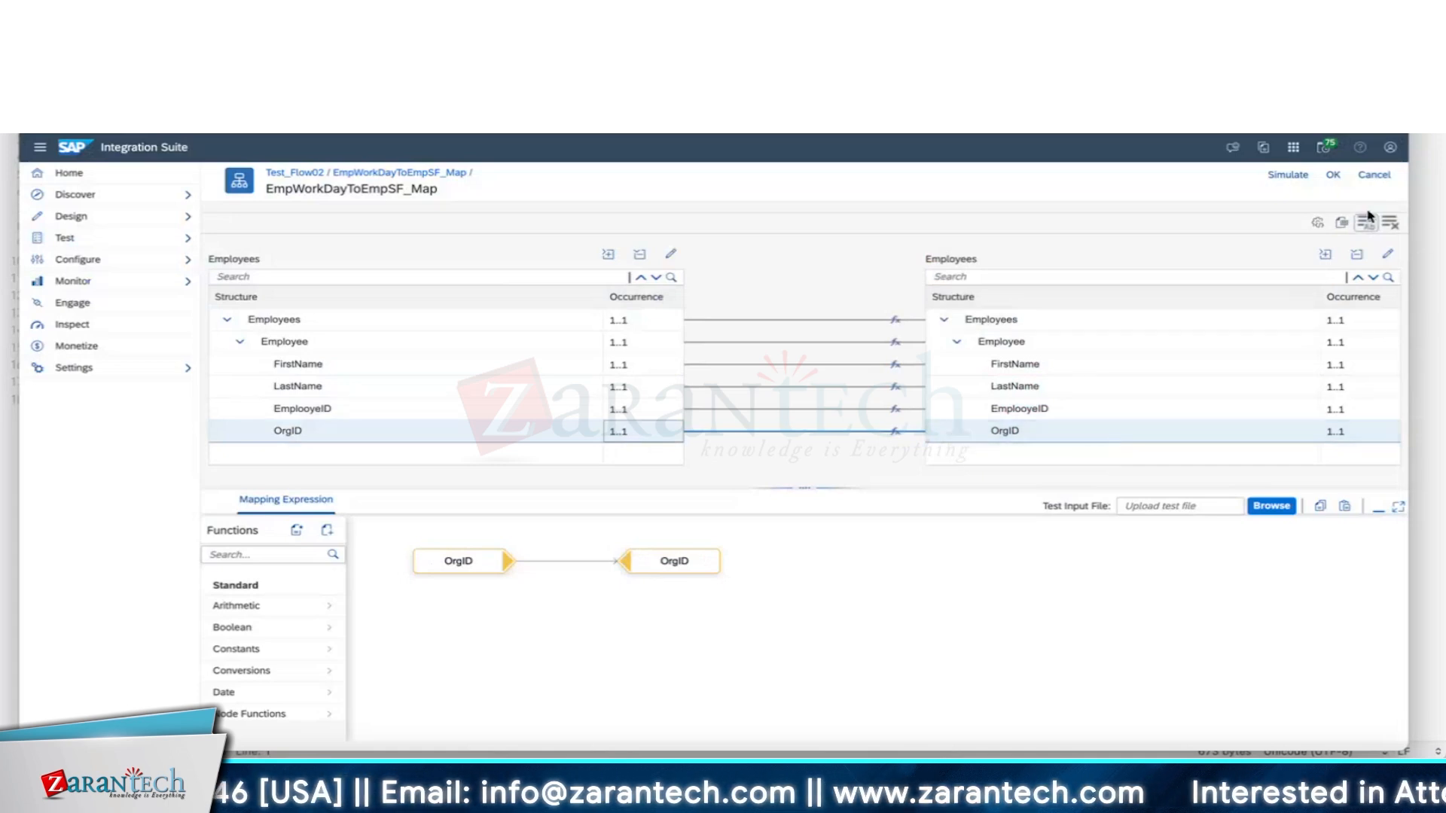
click(1335, 178)
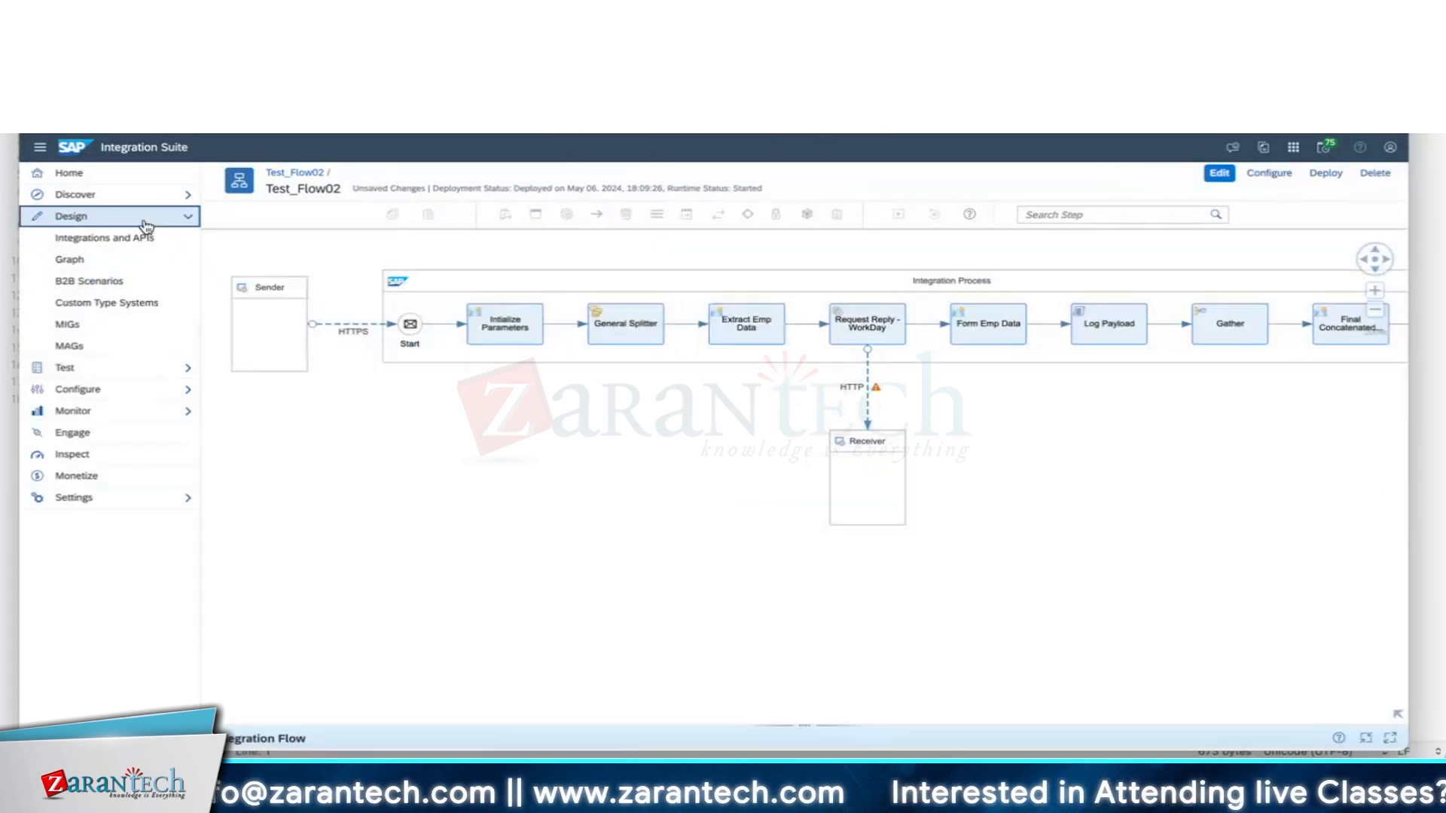
Add the EmpDetails_VM value mapping to the Test_flow2 package, open it, and switch to edit mode.
click(140, 242)
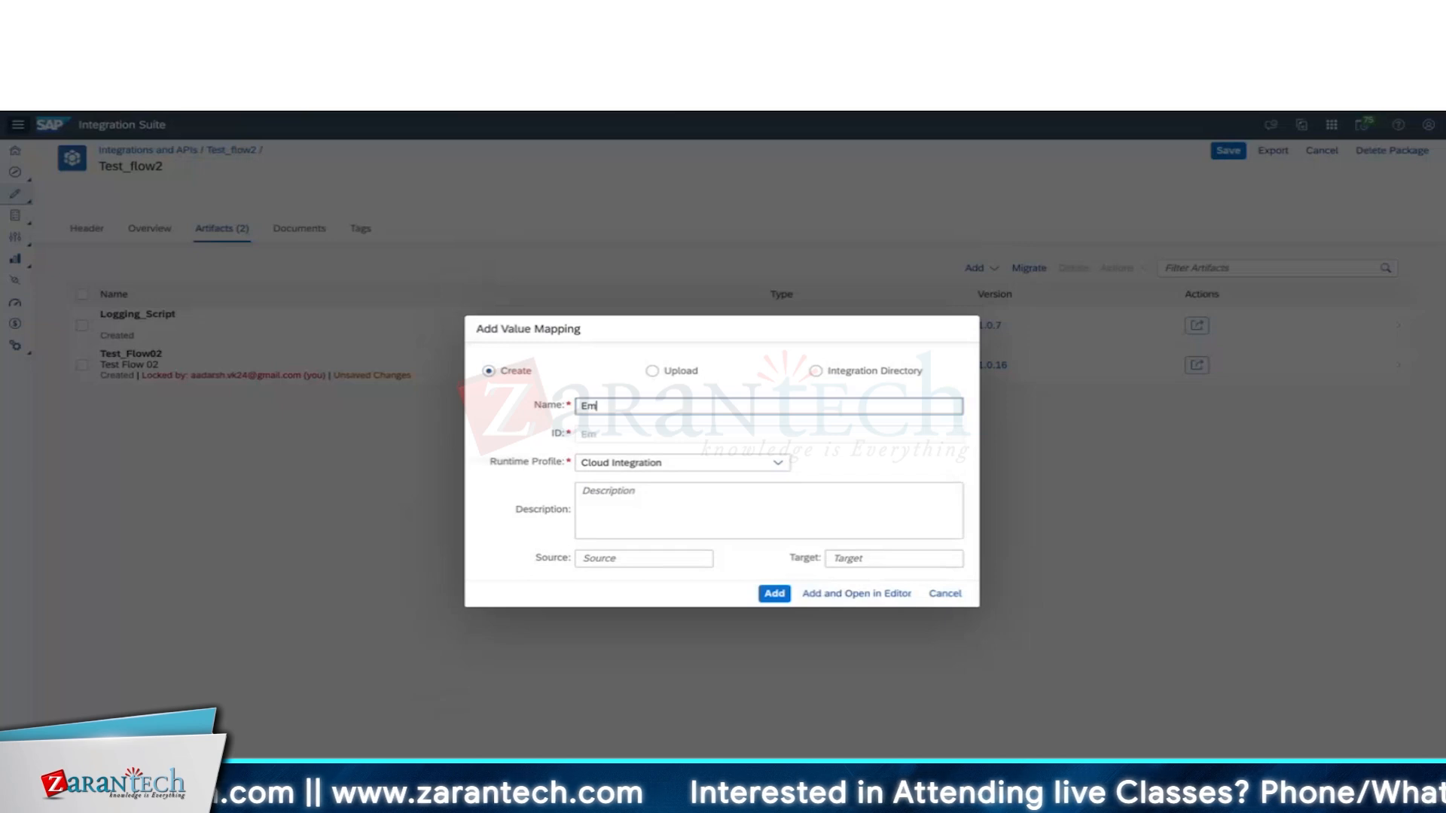
text(Details_Valu)
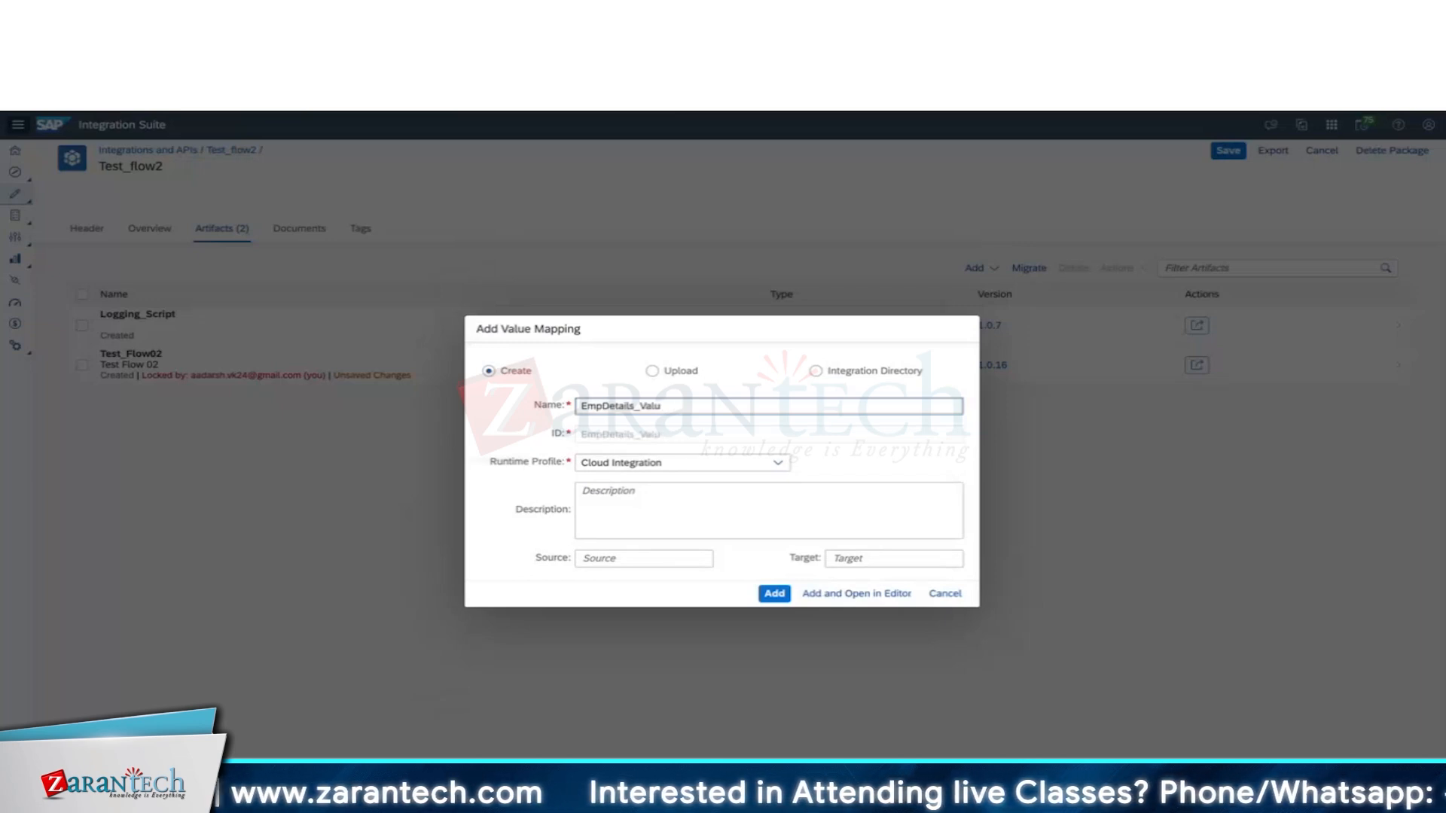
text(eM)
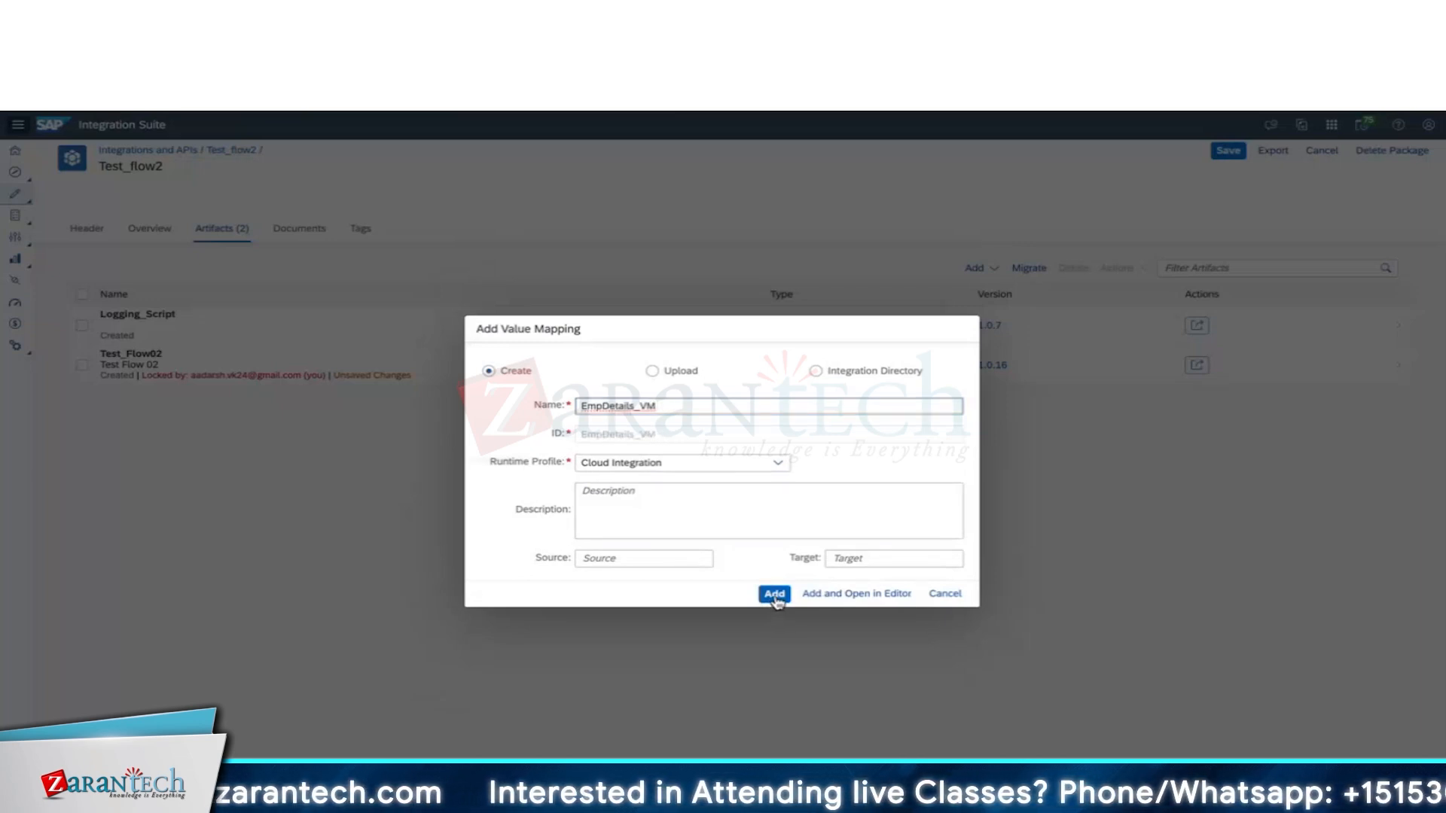
click(774, 595)
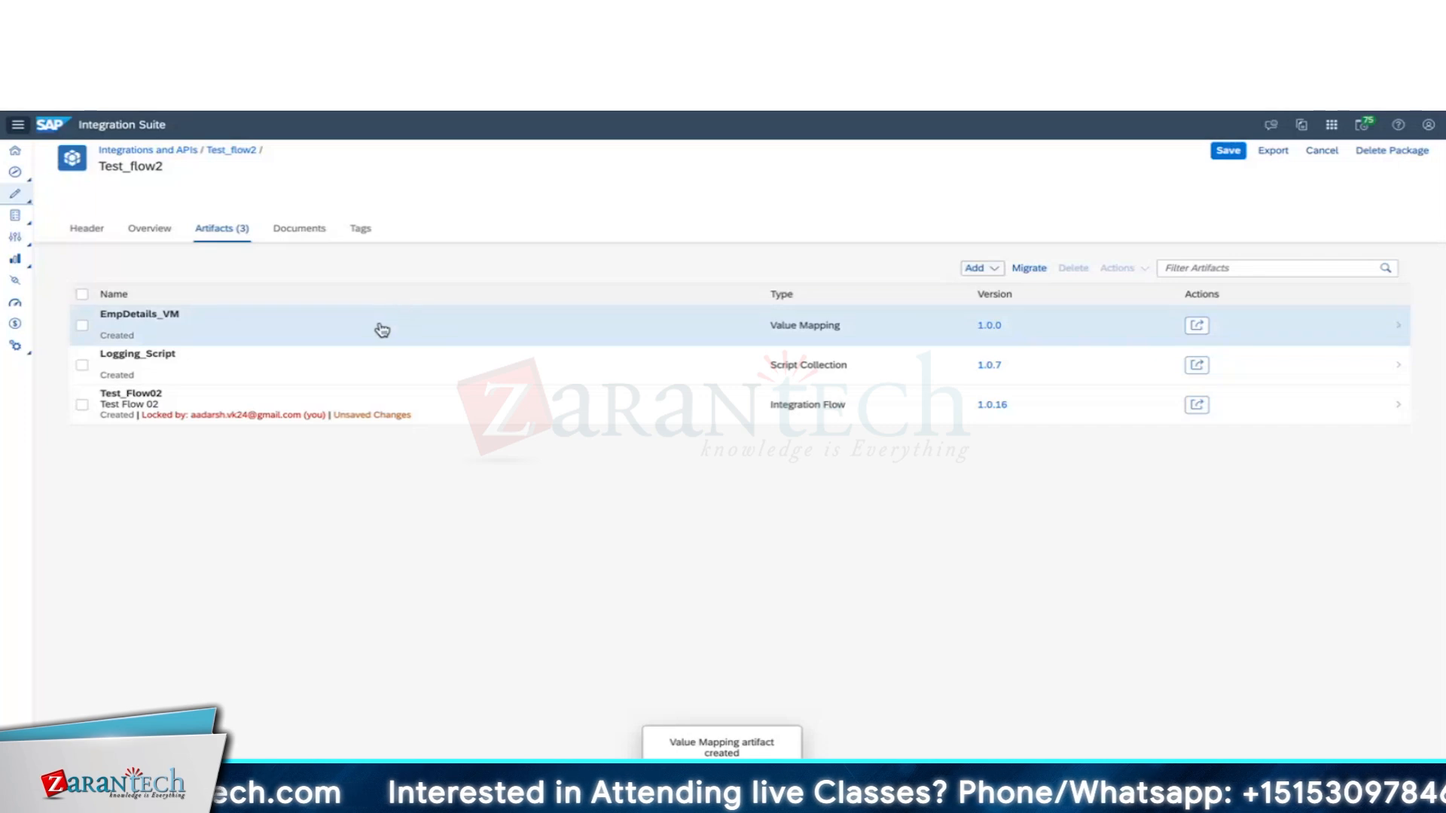
click(382, 329)
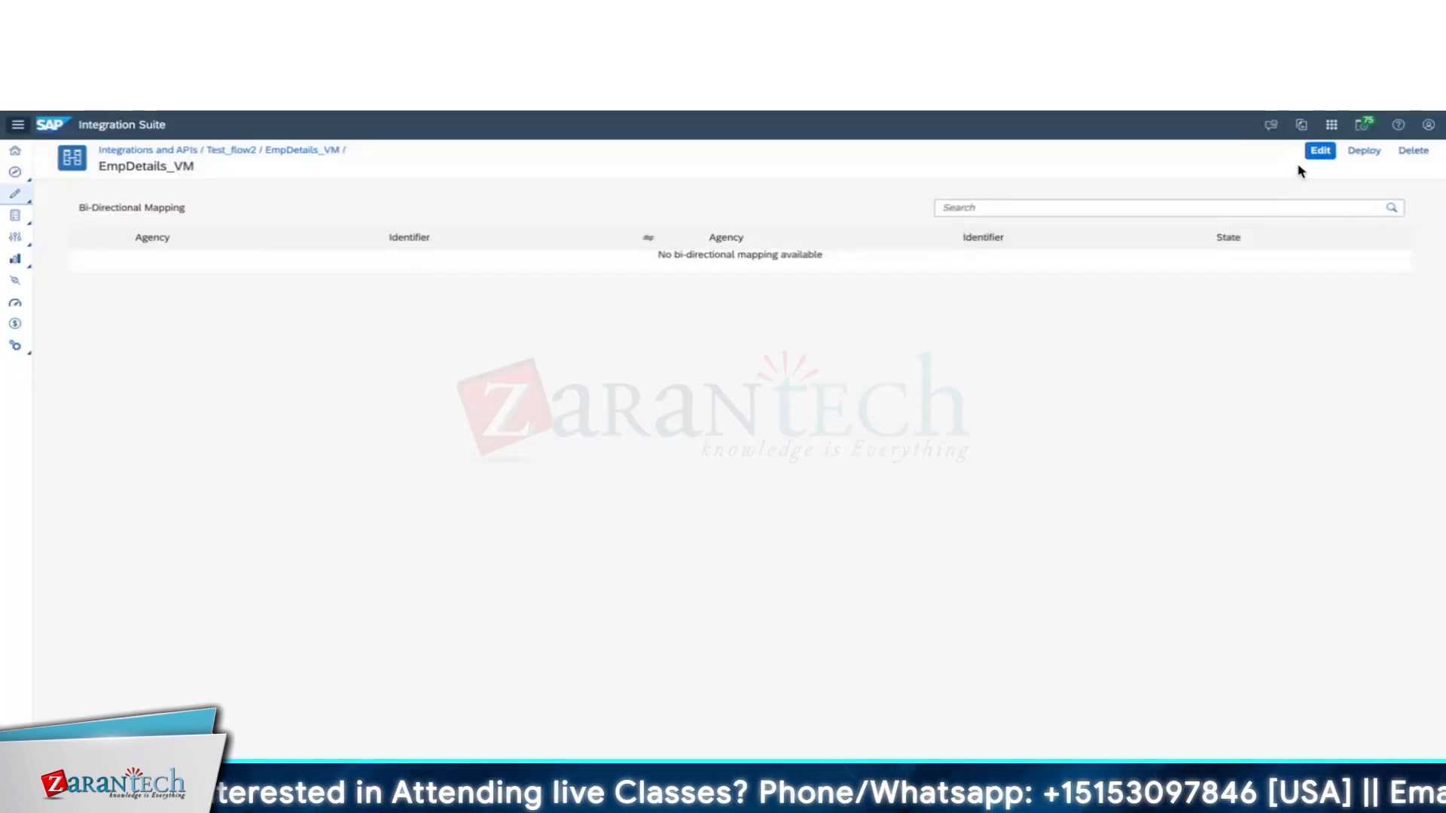
click(1321, 152)
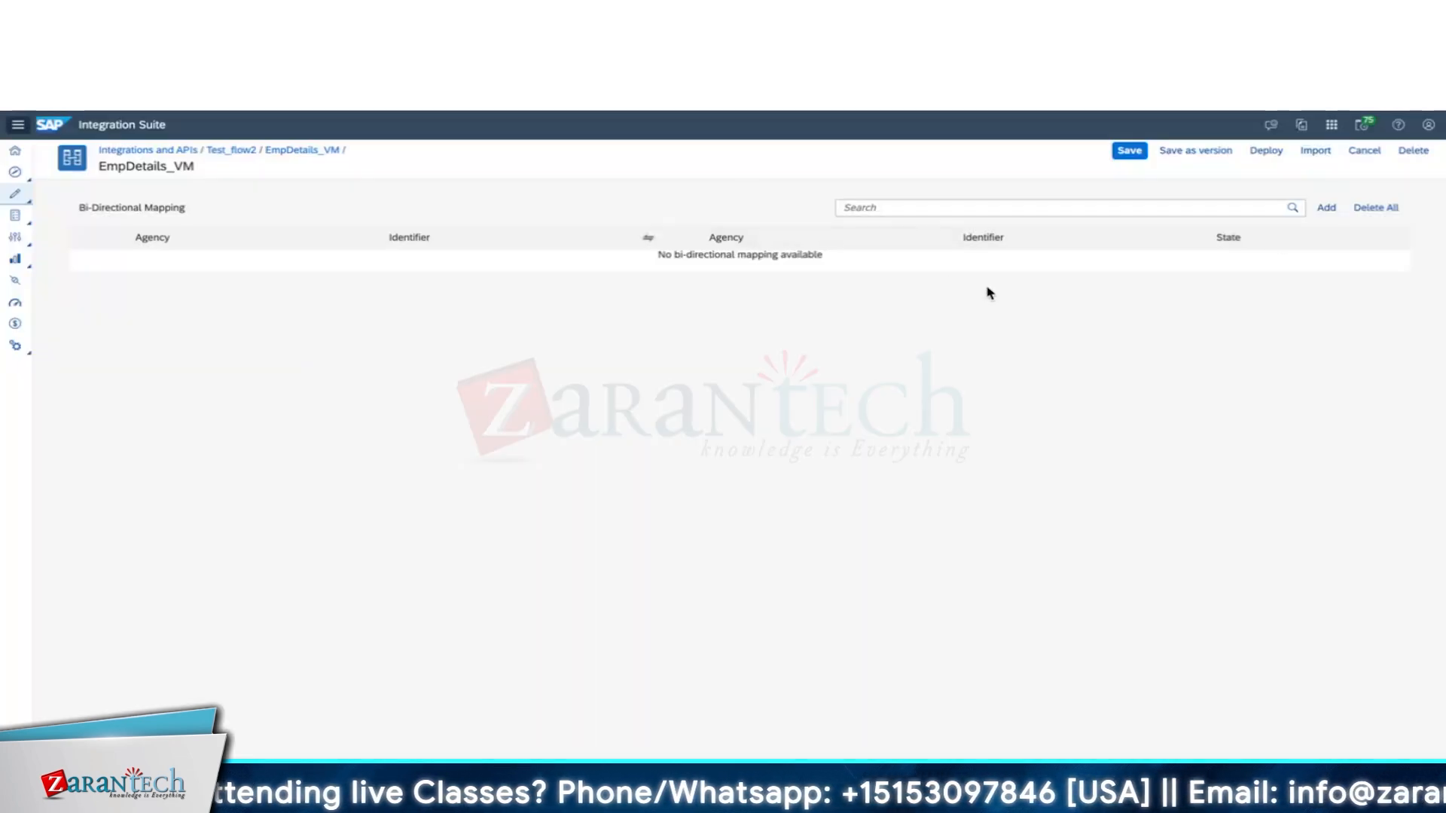
Add a row mapping agency WorkDay, identifier OrgCode to agency SF, identifier CompName.
click(1326, 208)
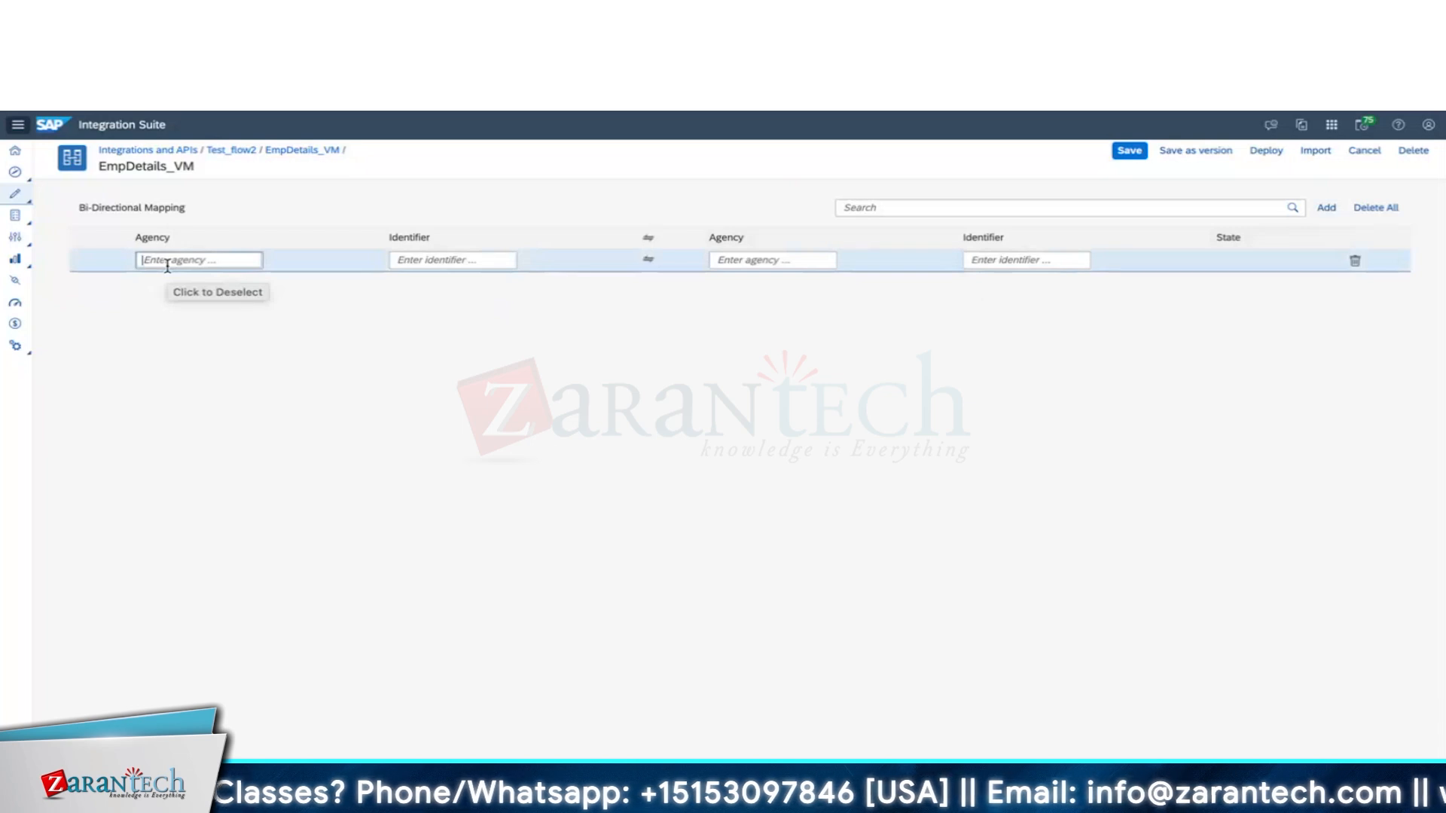
text(WorkDay)
click(423, 262)
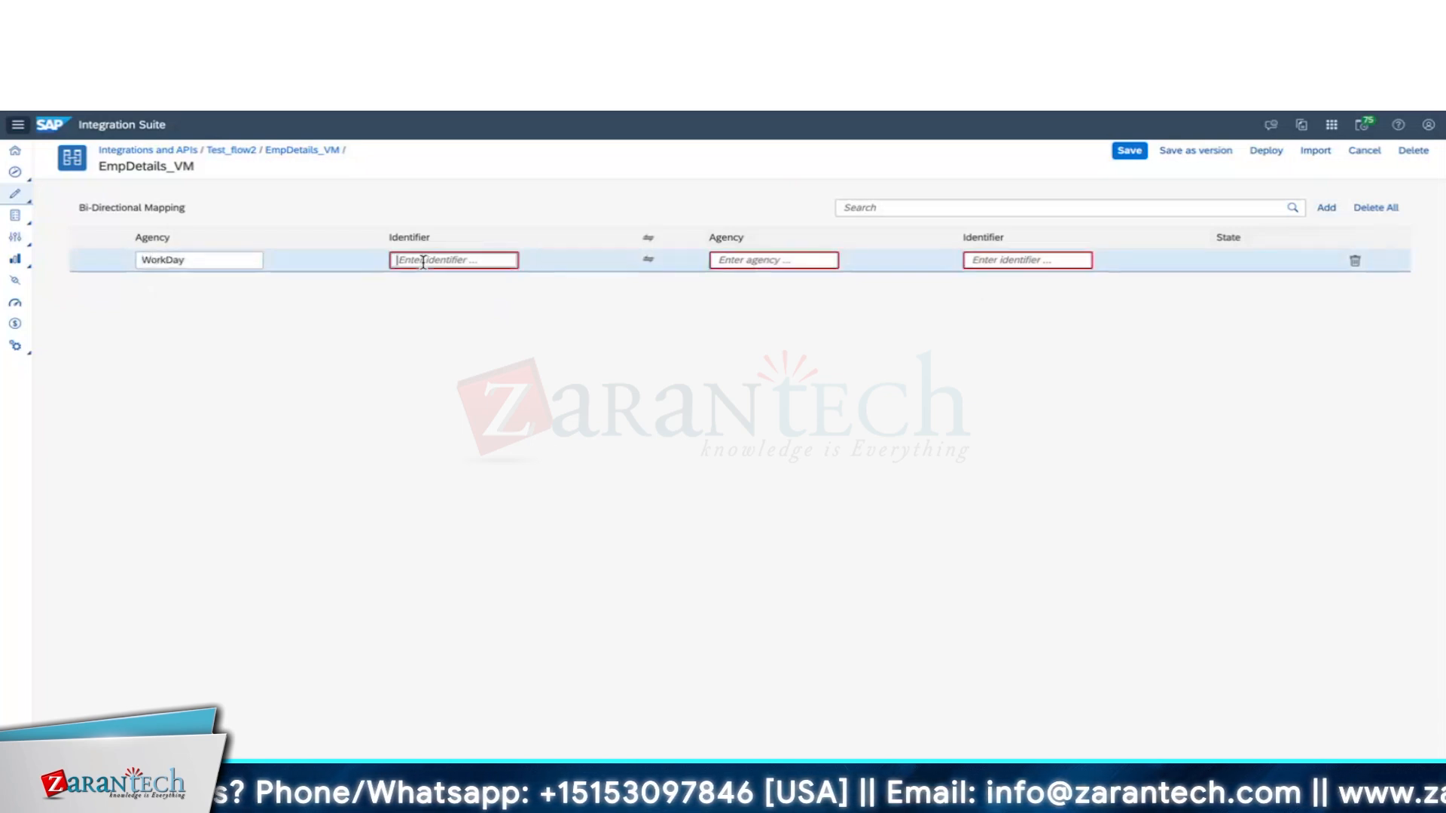
text(OrgName)
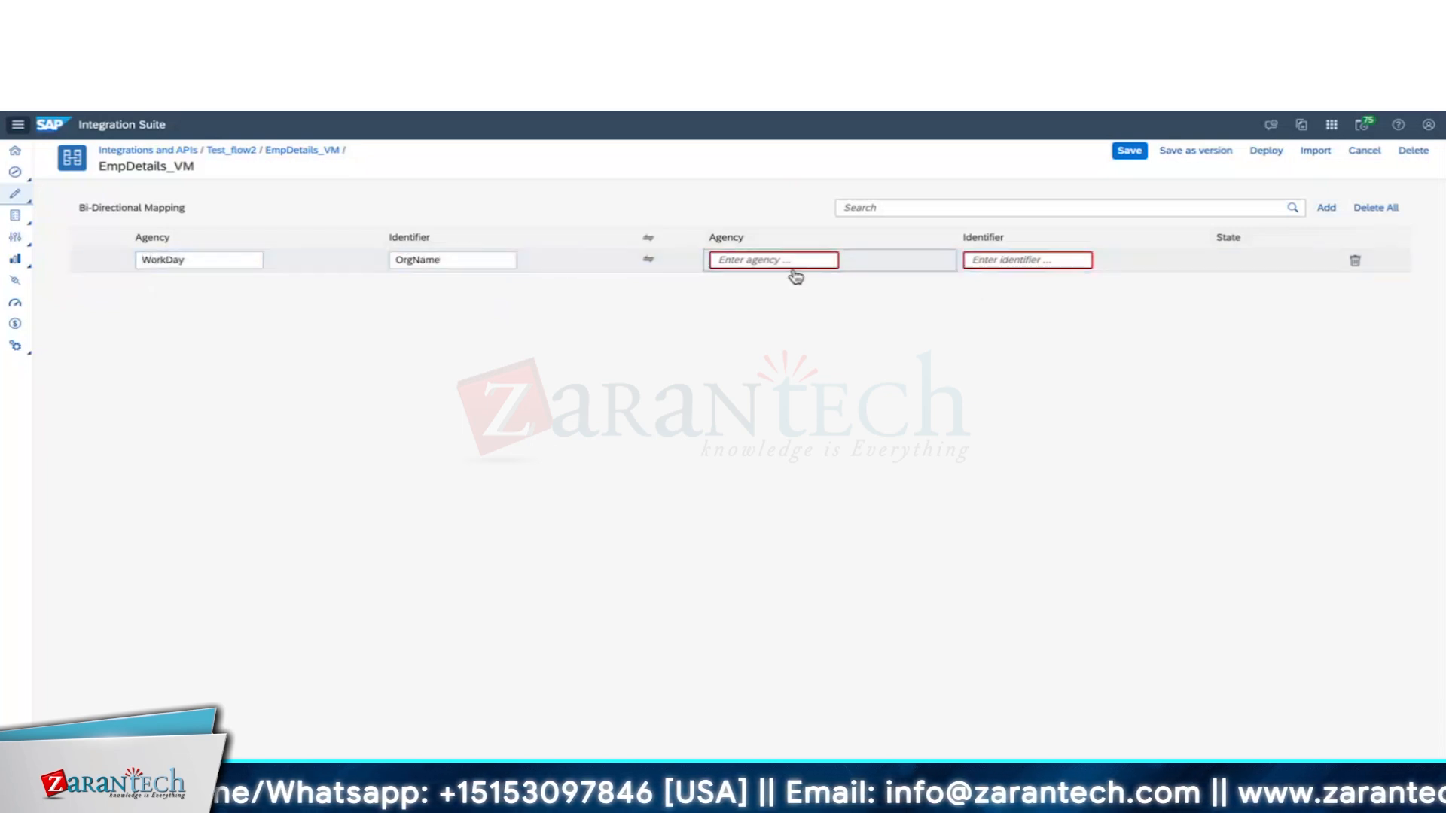
click(784, 262)
text(SF)
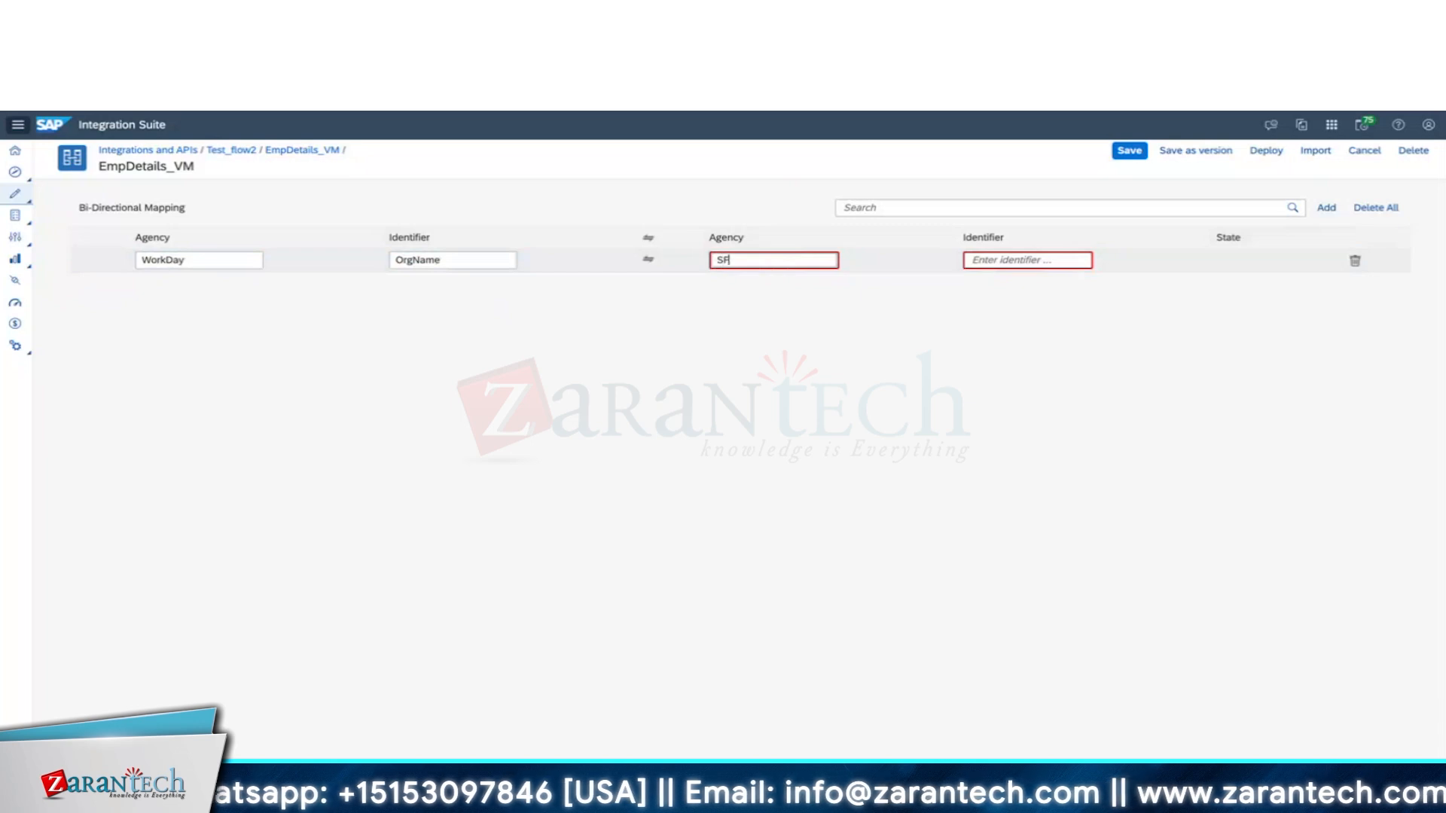
click(1009, 259)
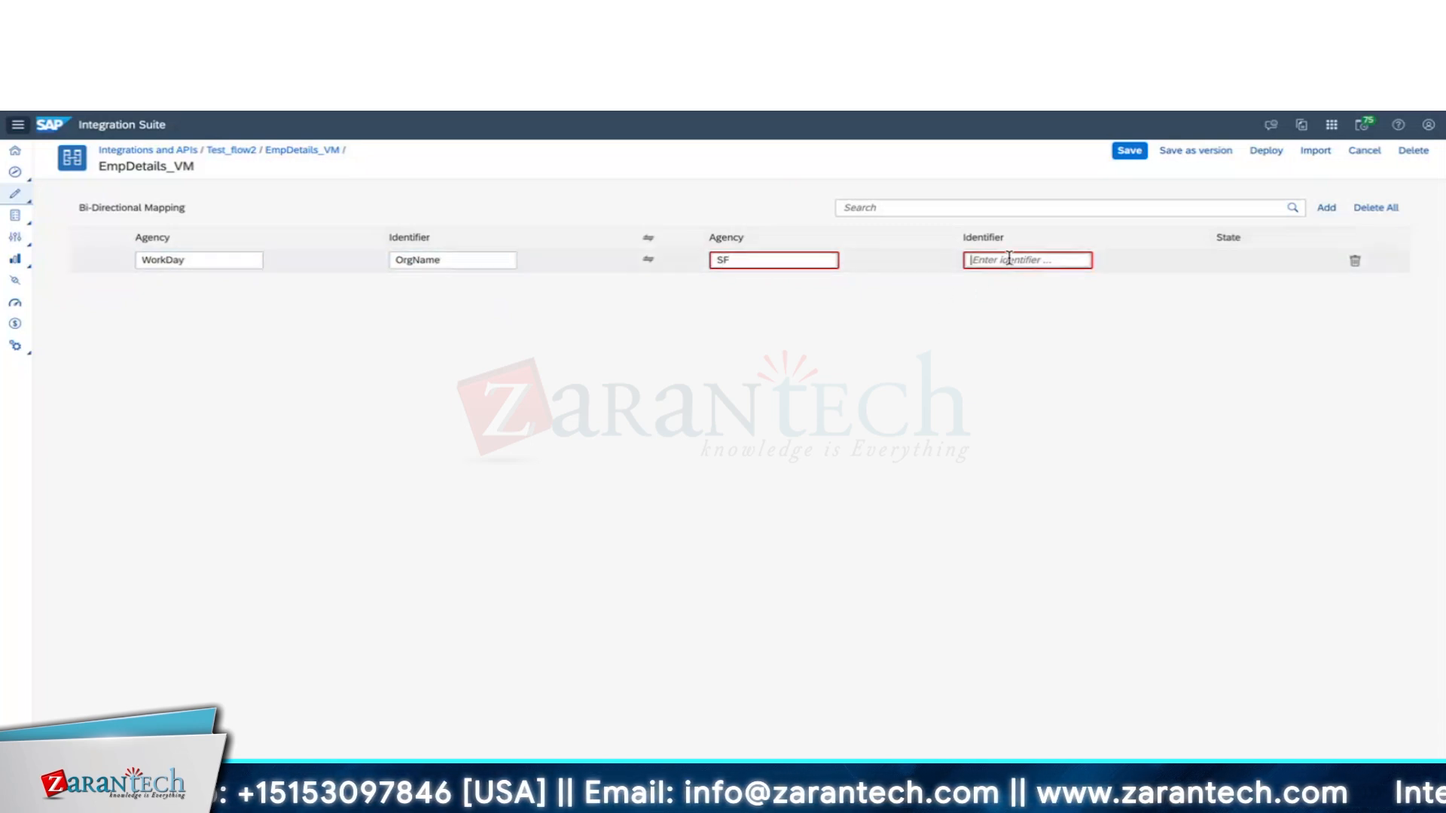
text(Com)
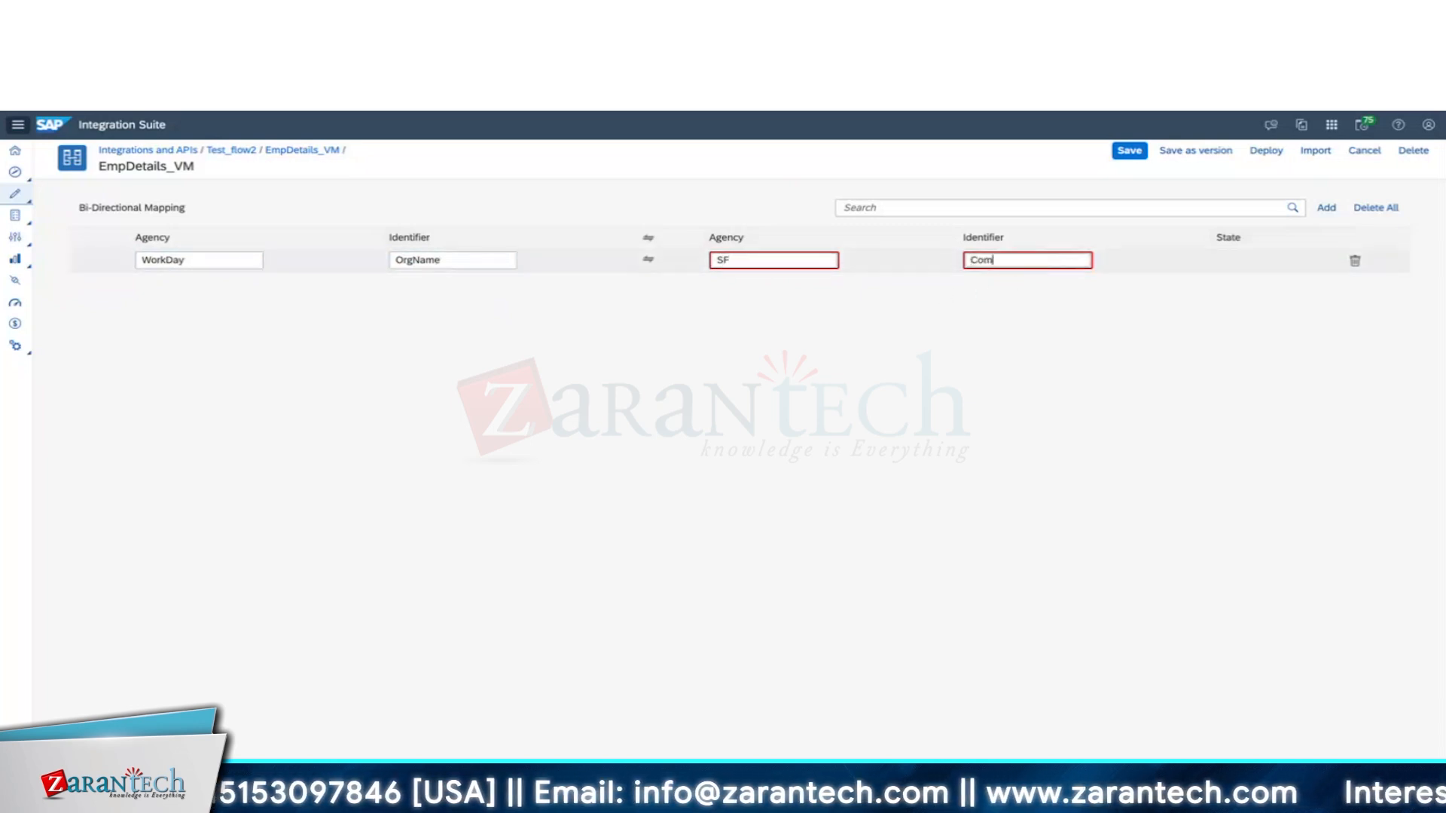
click(469, 263)
key(BackSpace)
text(Code)
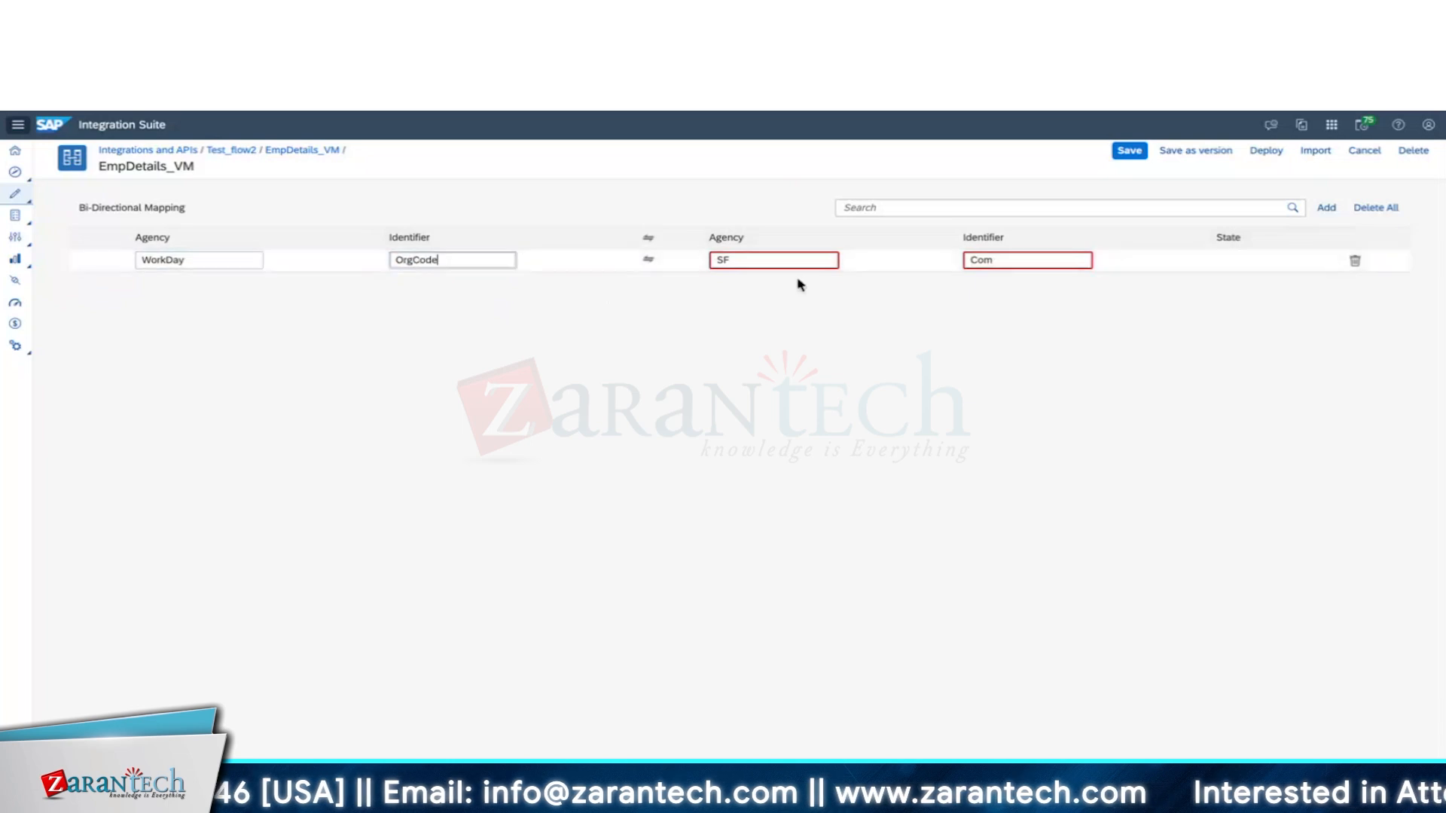
text(Name)
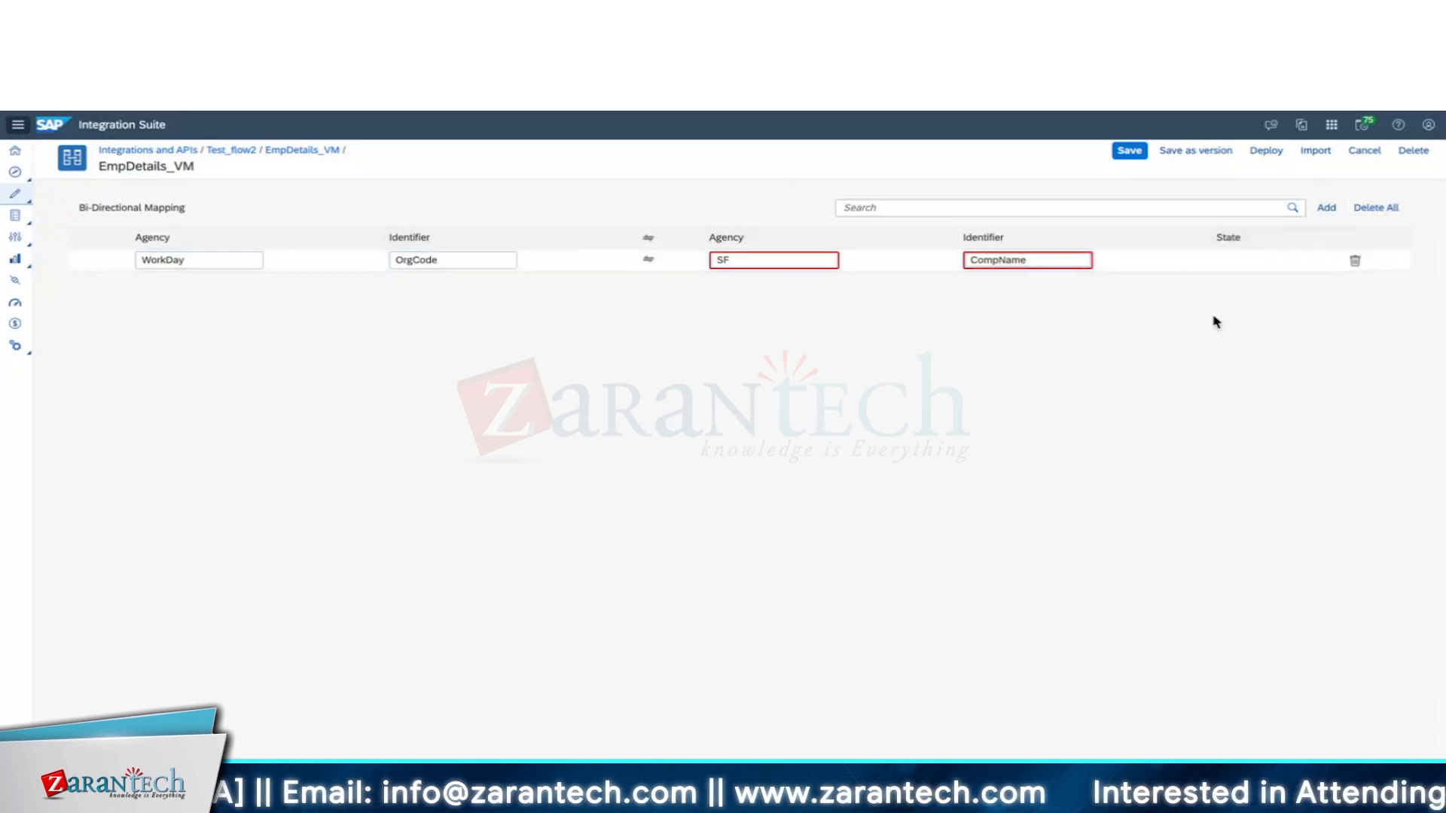
click(1216, 267)
Save the mapping, enter the first value pair 1100 → Apple, and add a new row.
click(1130, 150)
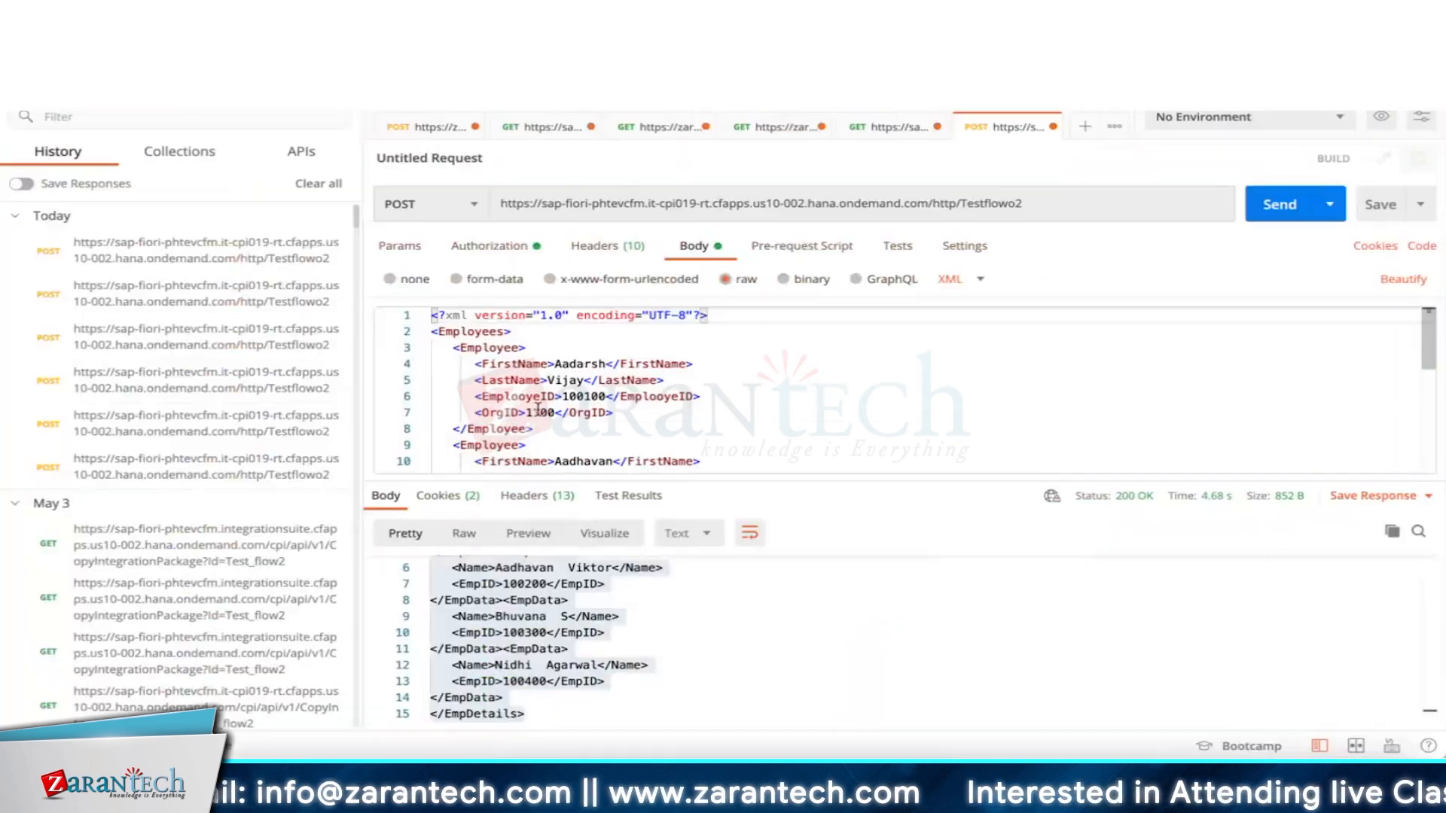
double_click(539, 412)
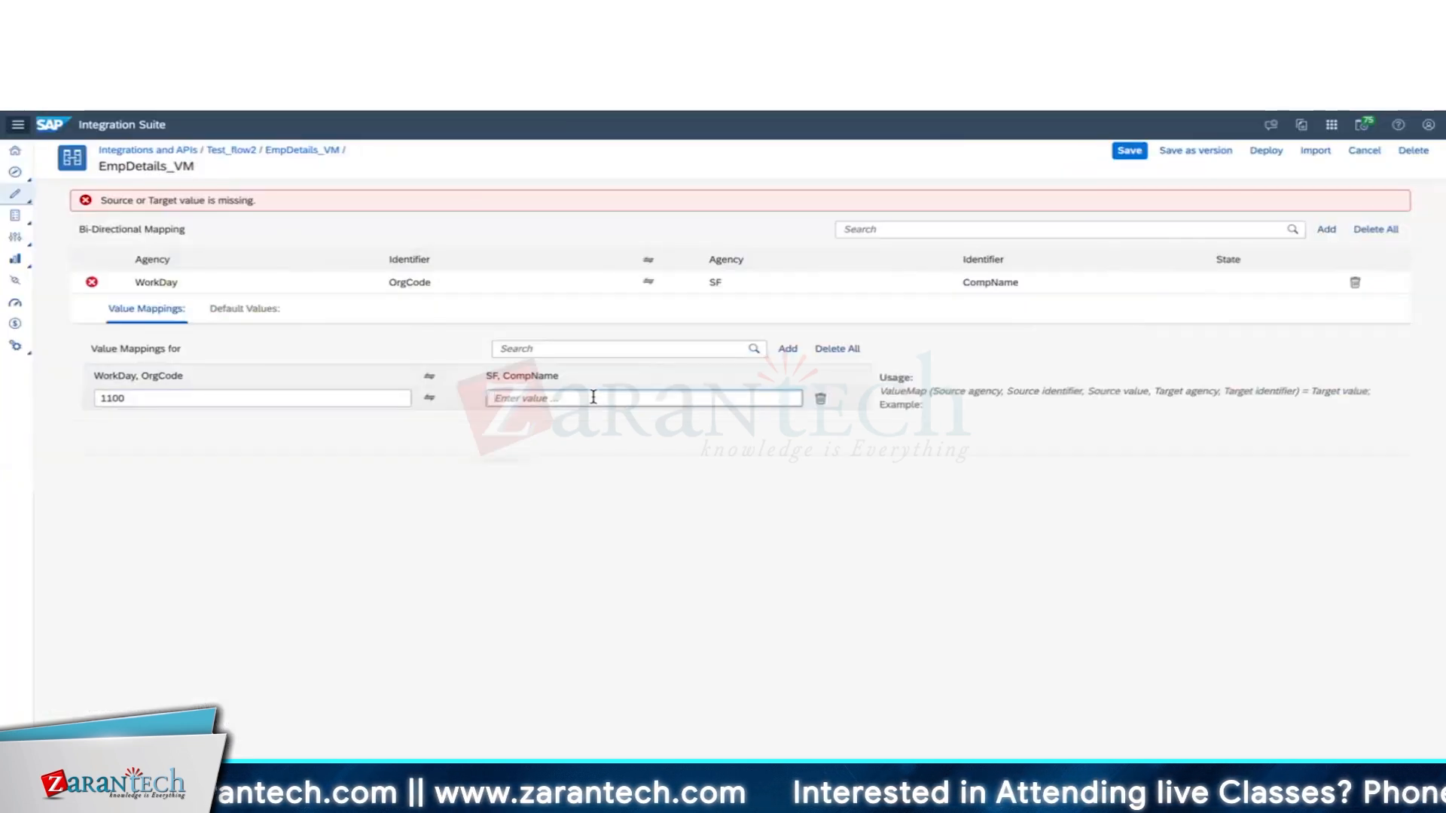
text(Apc)
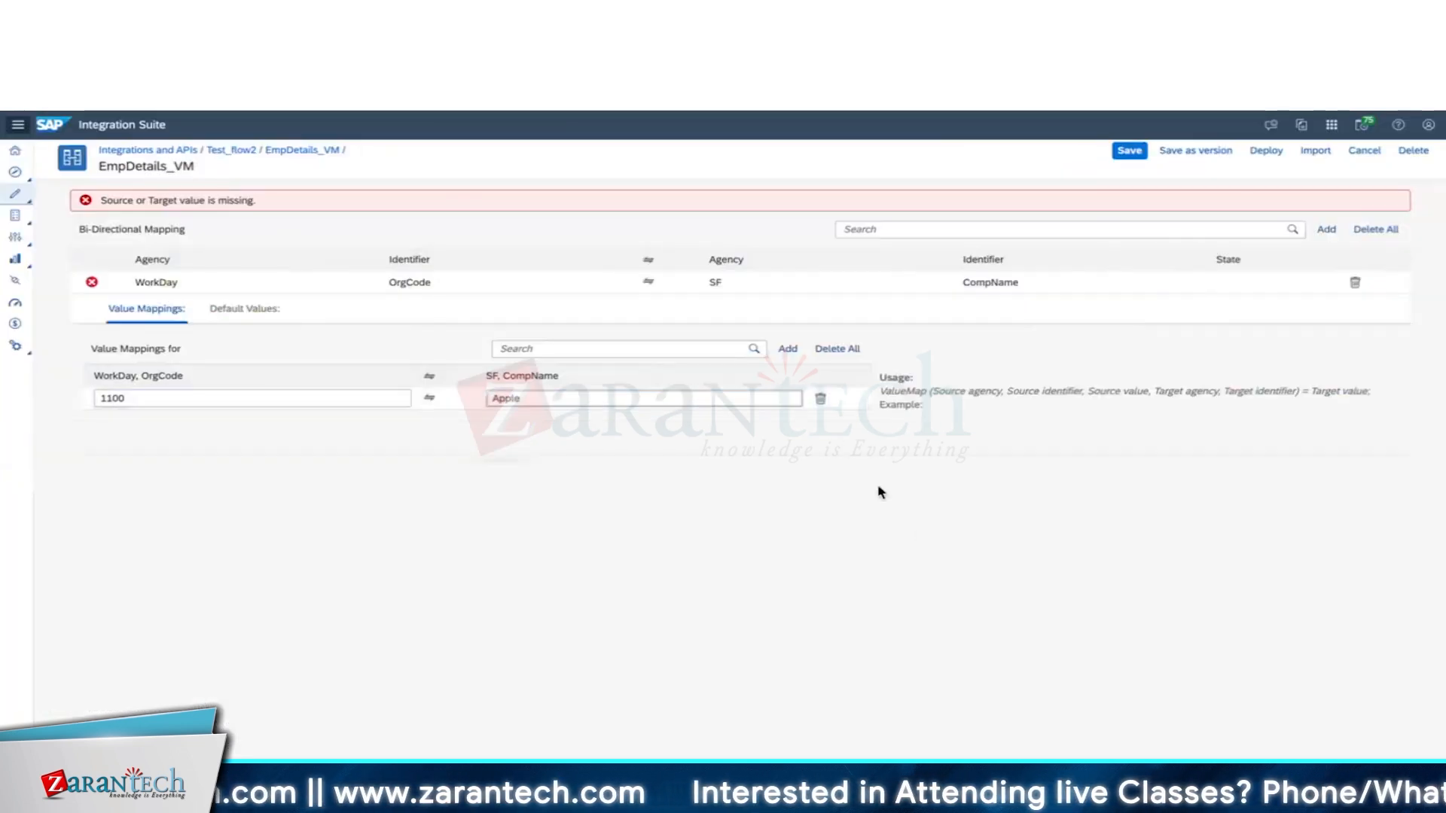
click(788, 349)
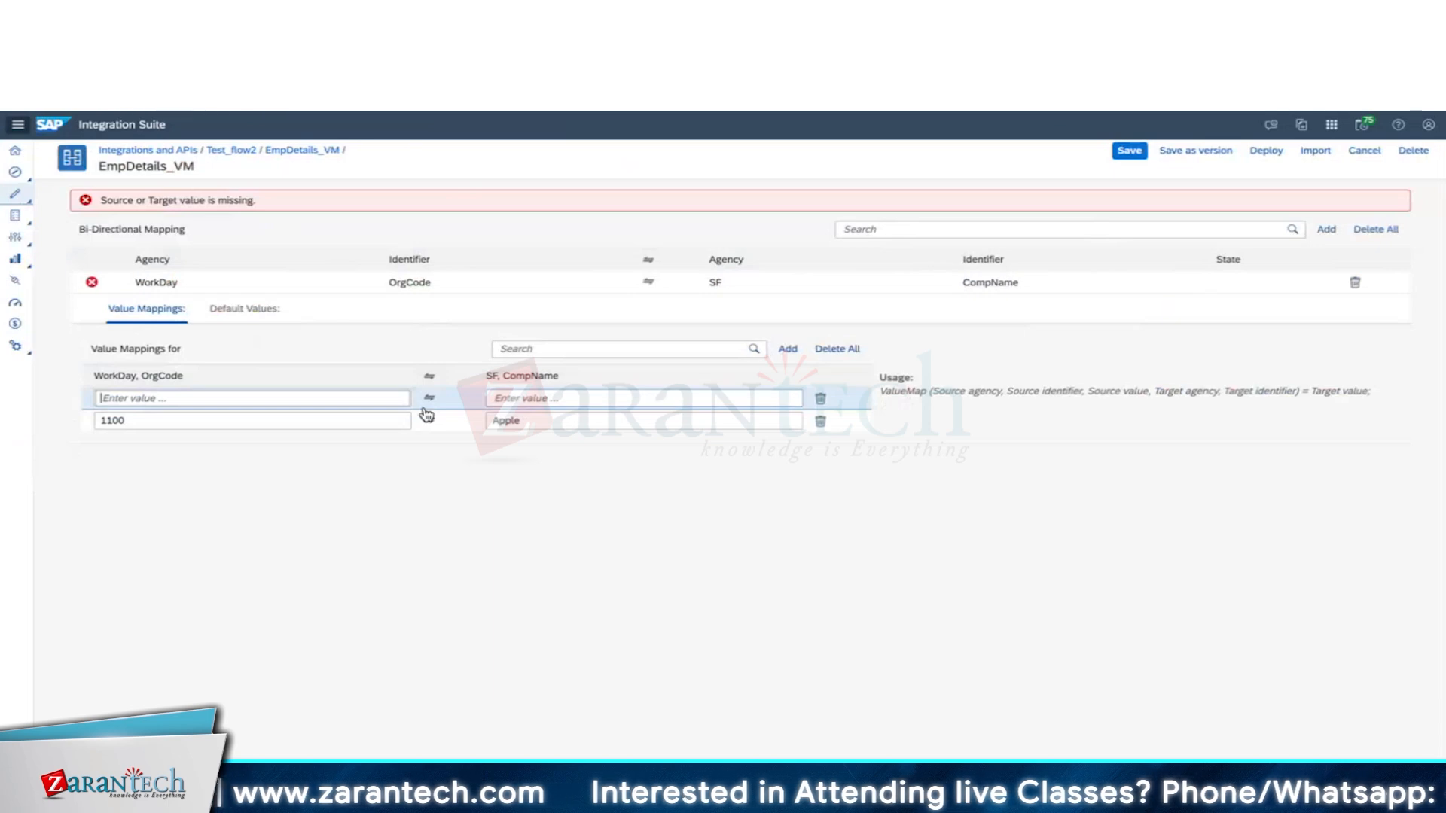
Paste OrgCode 1110 from the Postman body into the new row and start the next OrgCode row.
key(super+Tab)
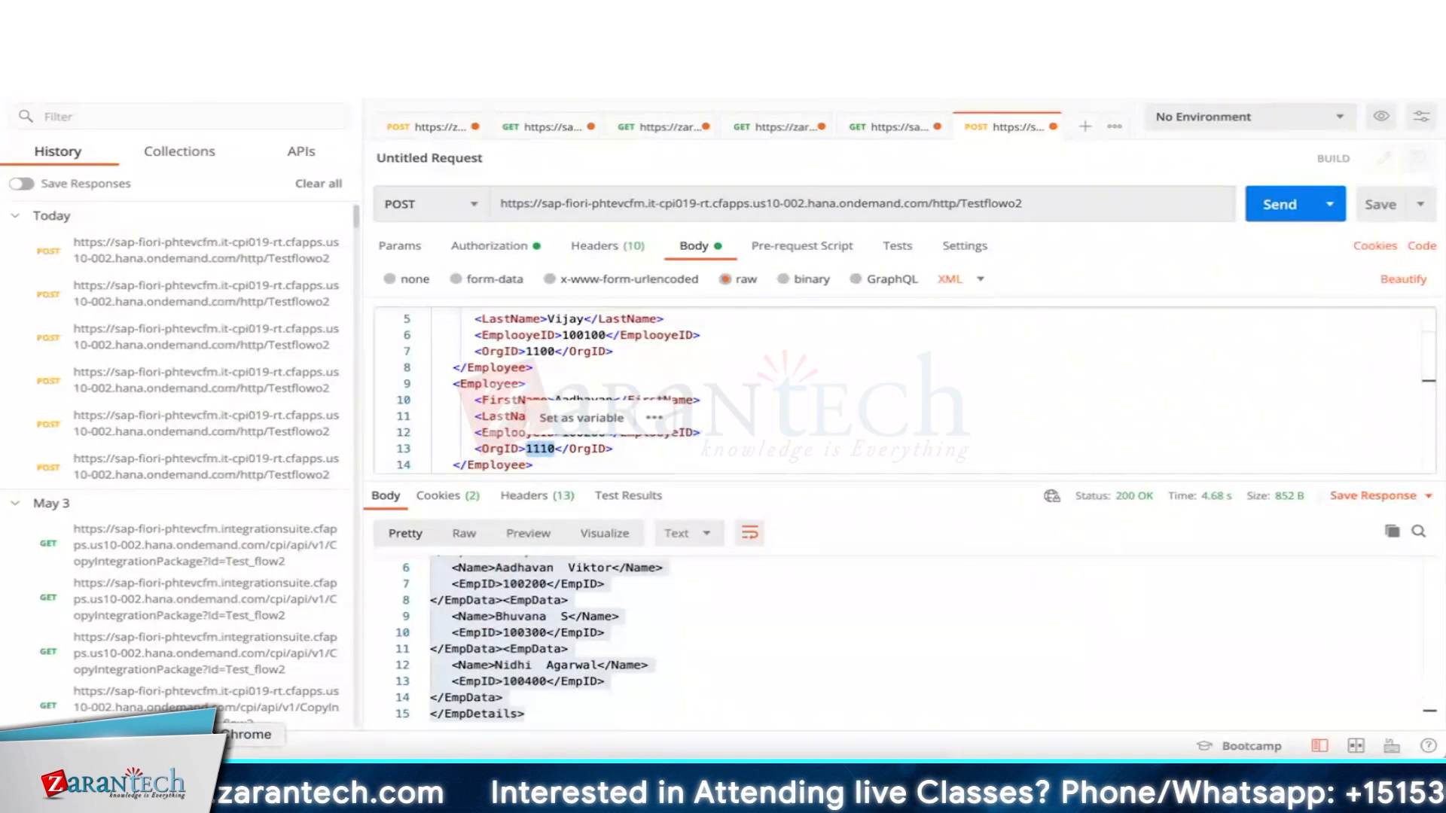
key(super+c)
key(super+Tab)
key(super+v)
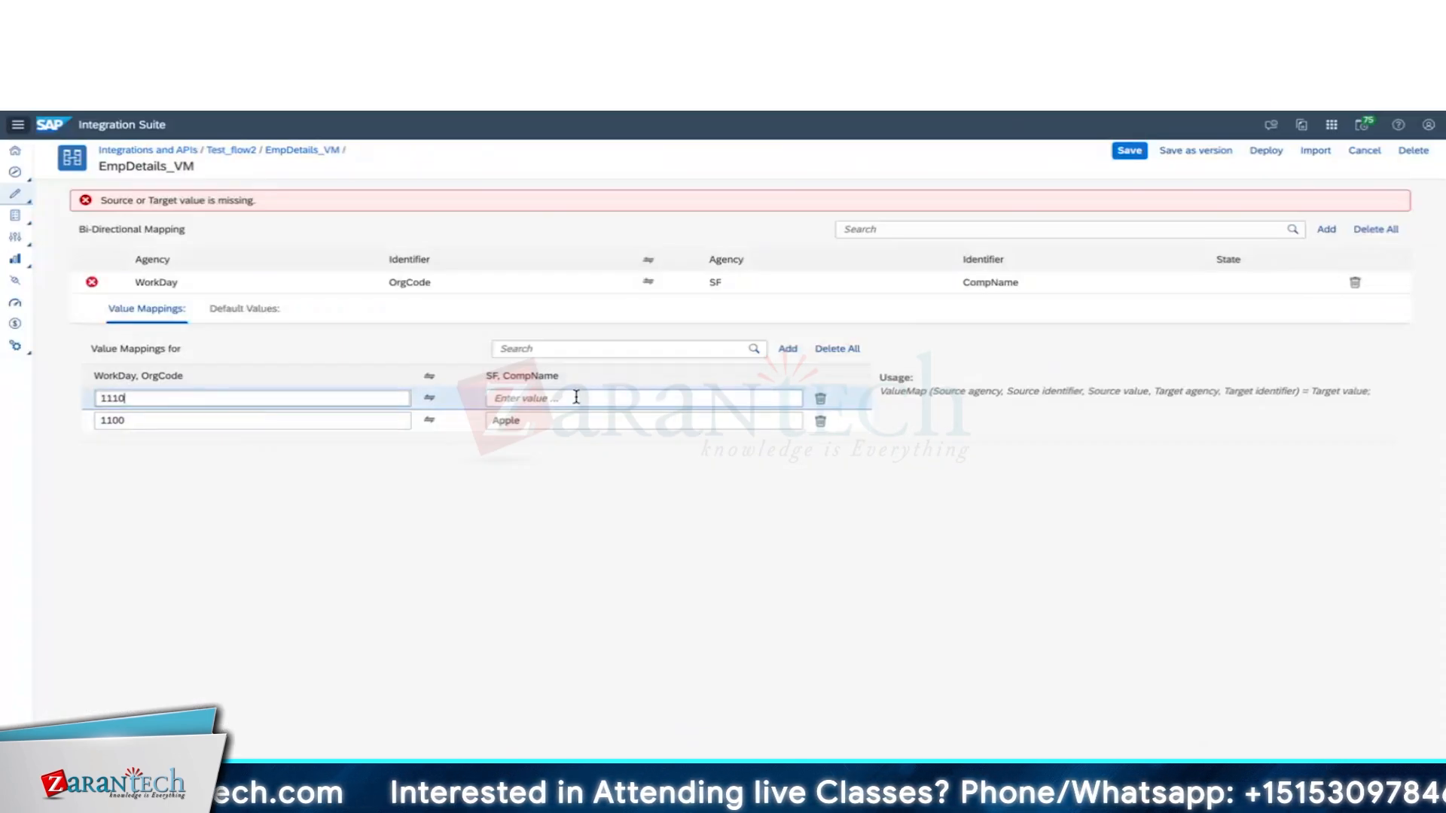
click(573, 397)
key(super+Tab)
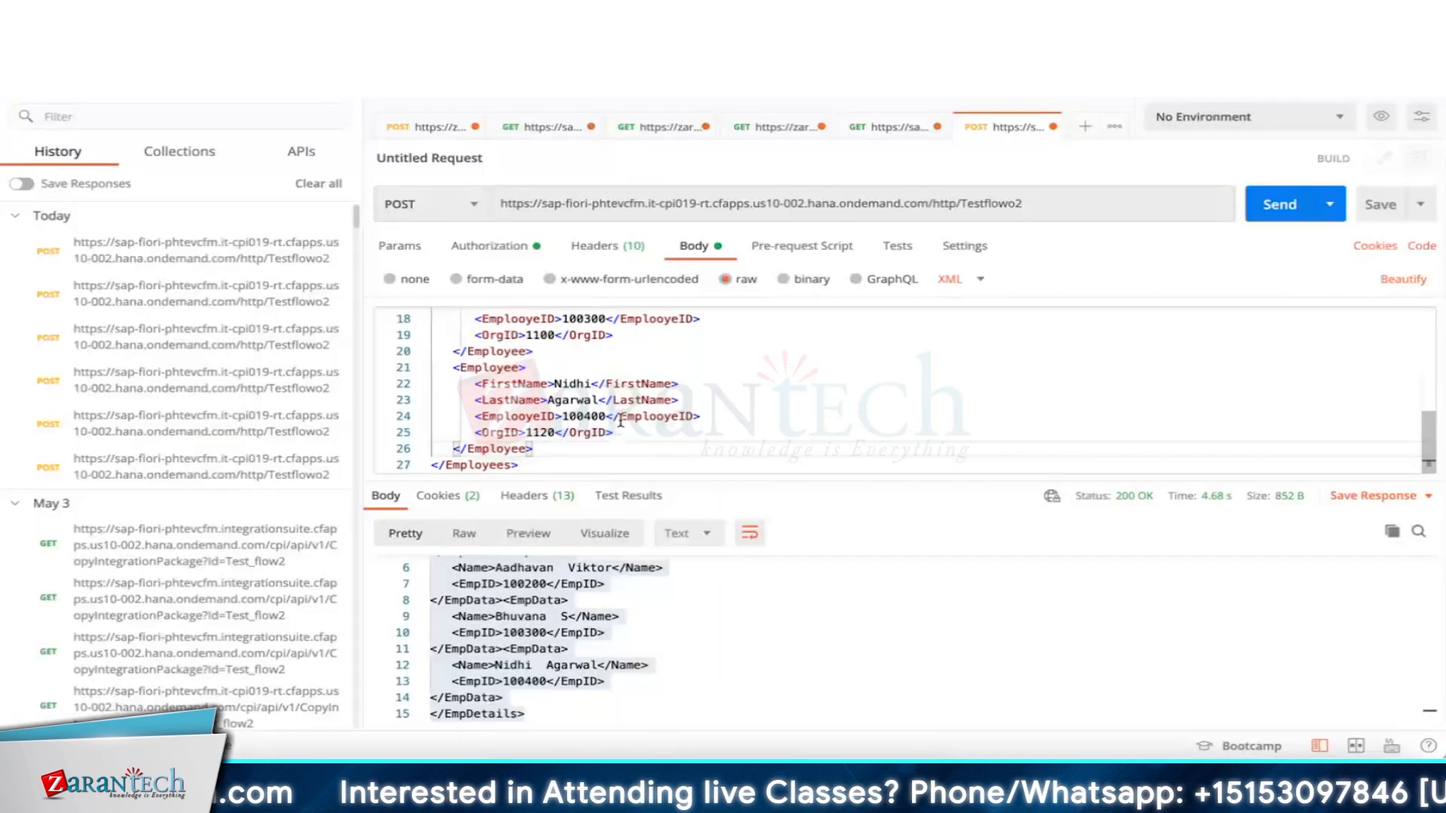
double_click(544, 433)
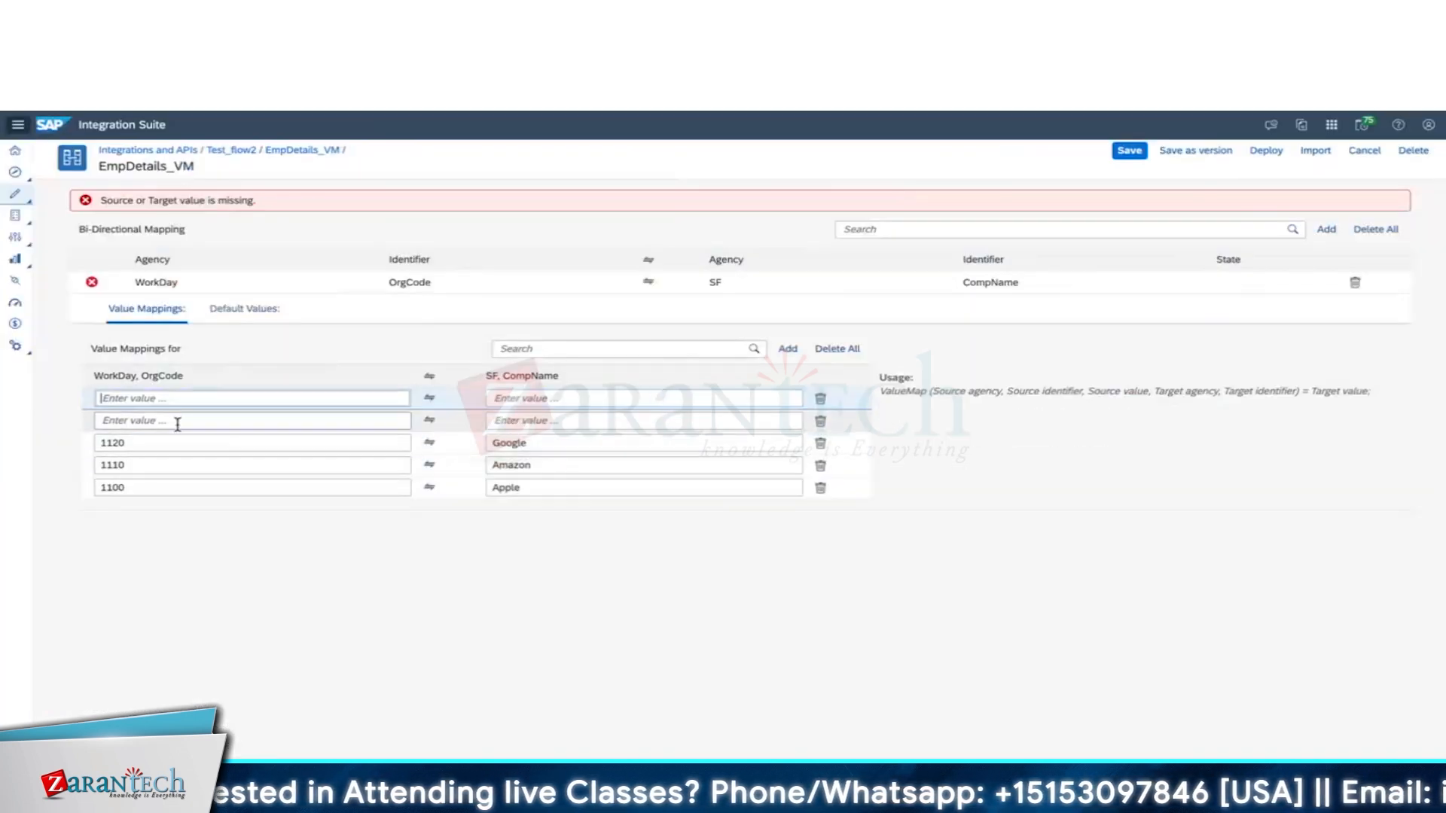
click(178, 420)
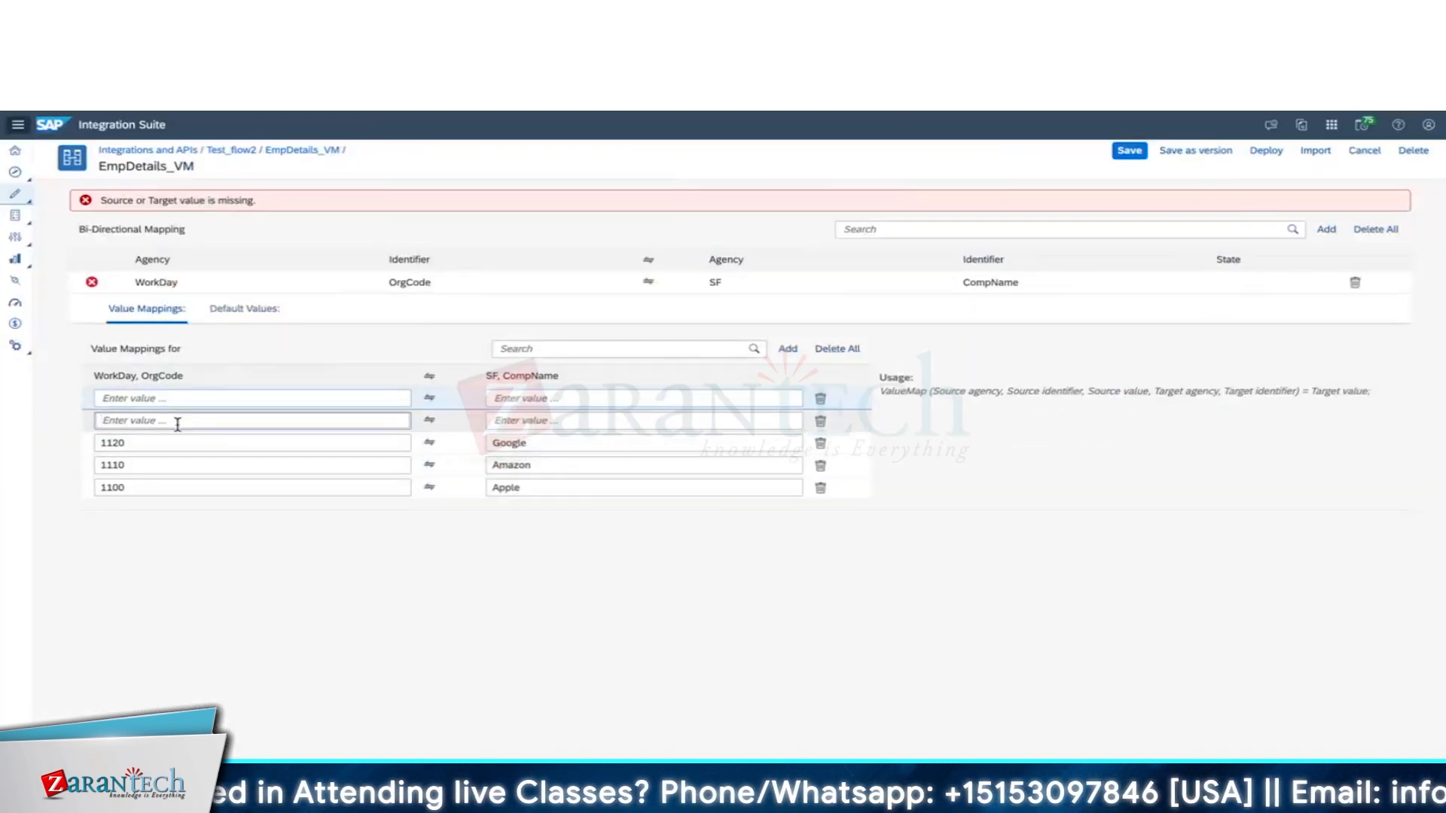
text(1130)
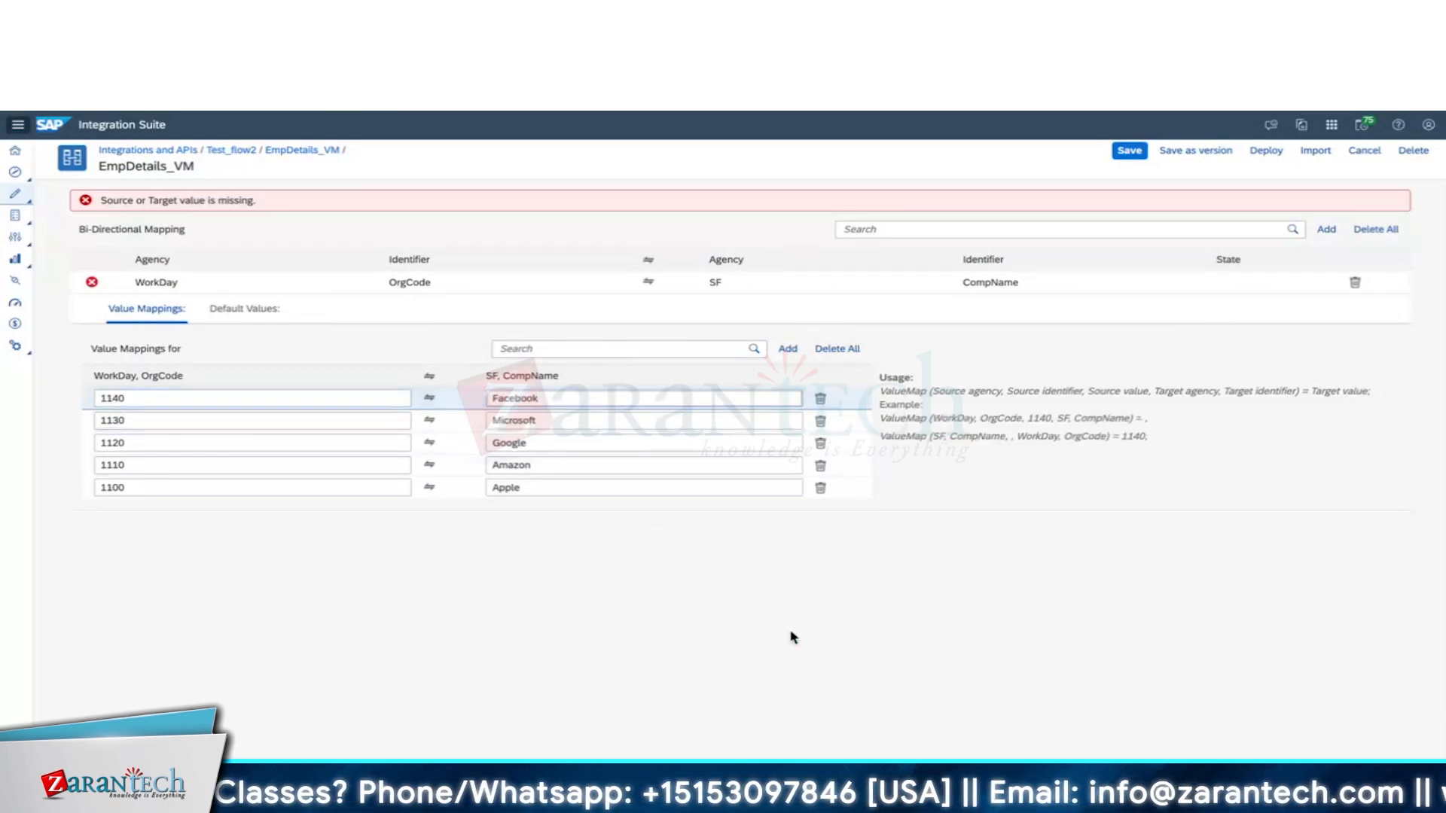
Save EmpDetails_VM, reopen it for editing, add another value row, and save again.
click(1193, 153)
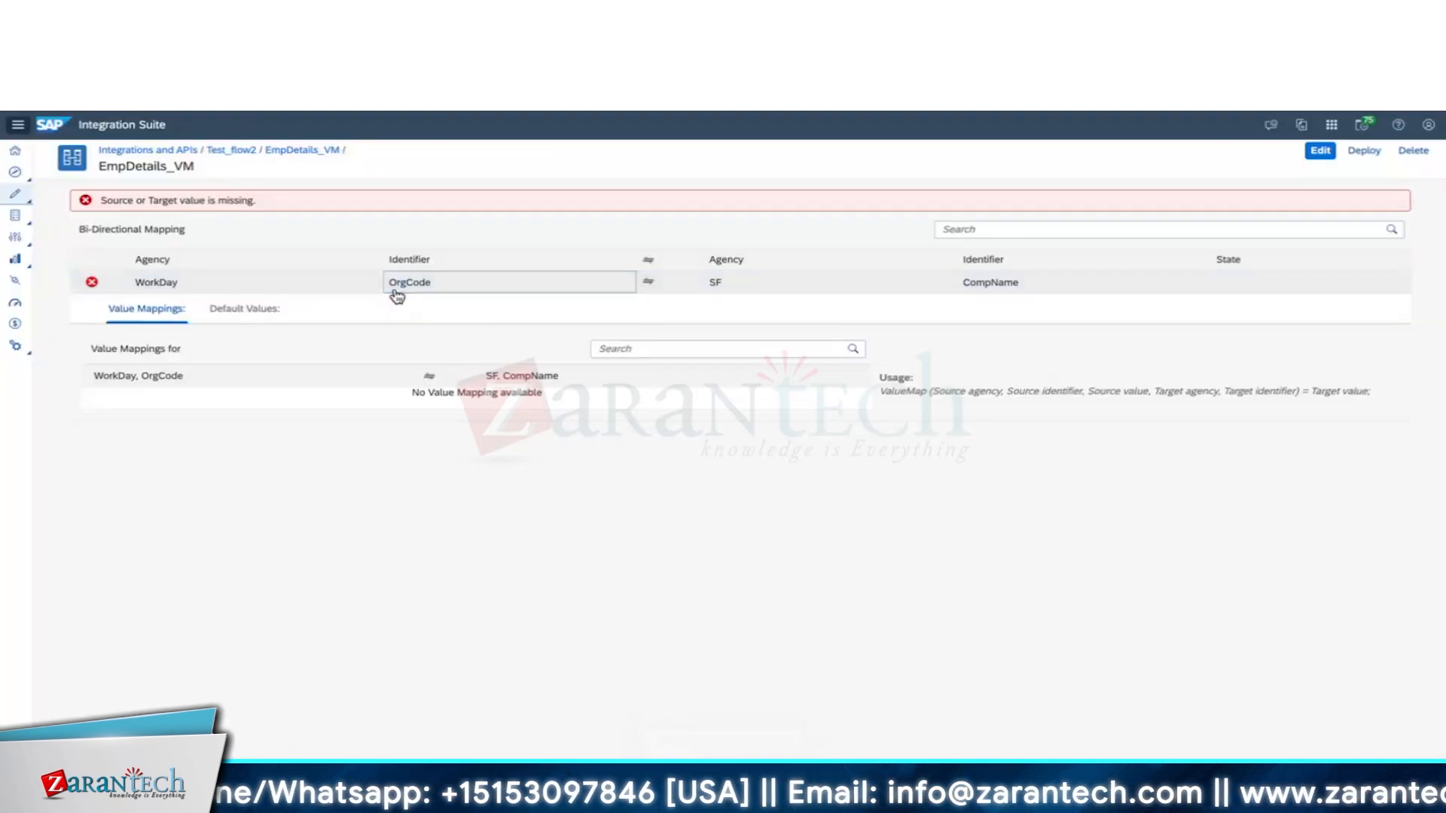
click(1321, 153)
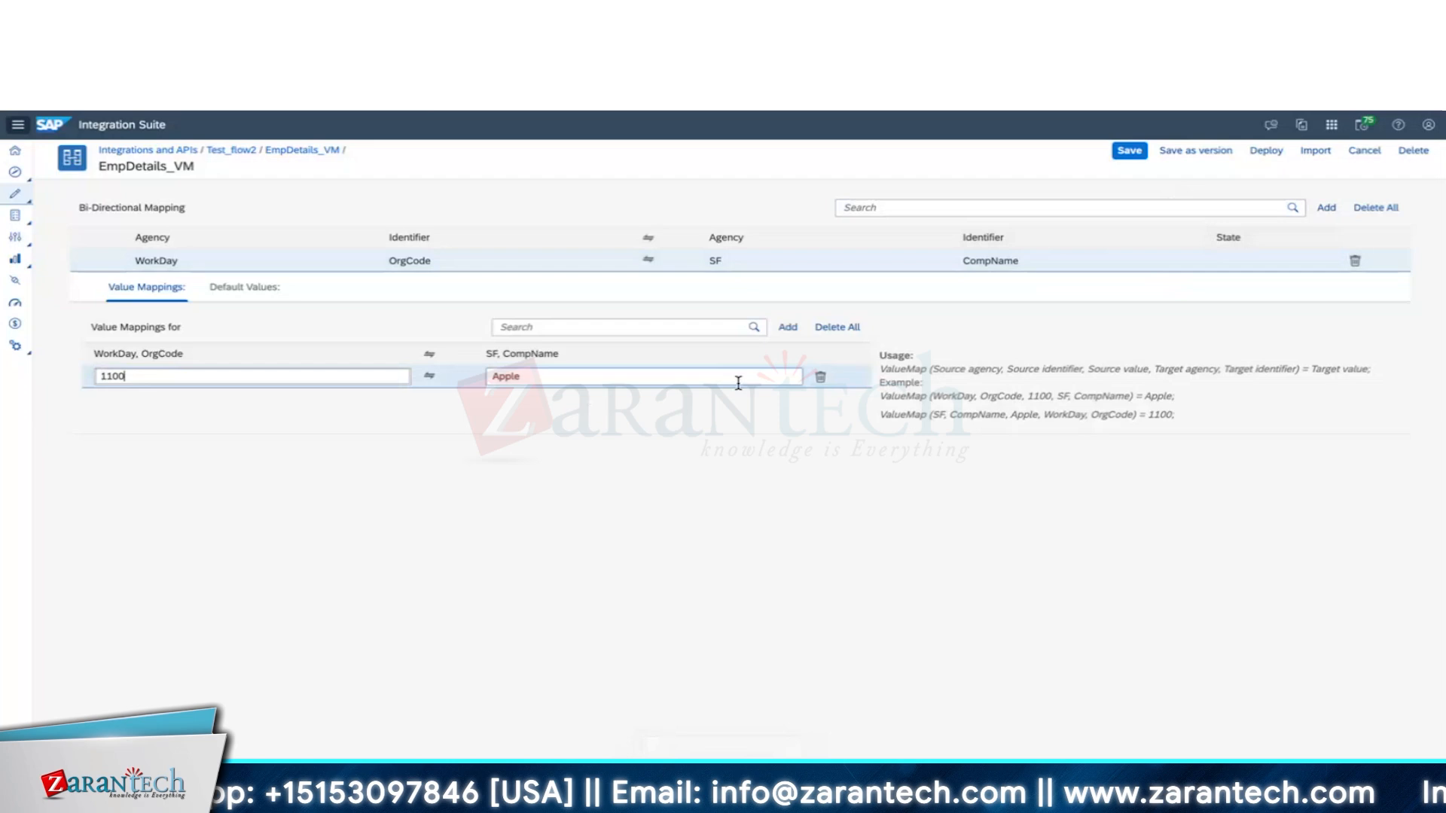
click(787, 327)
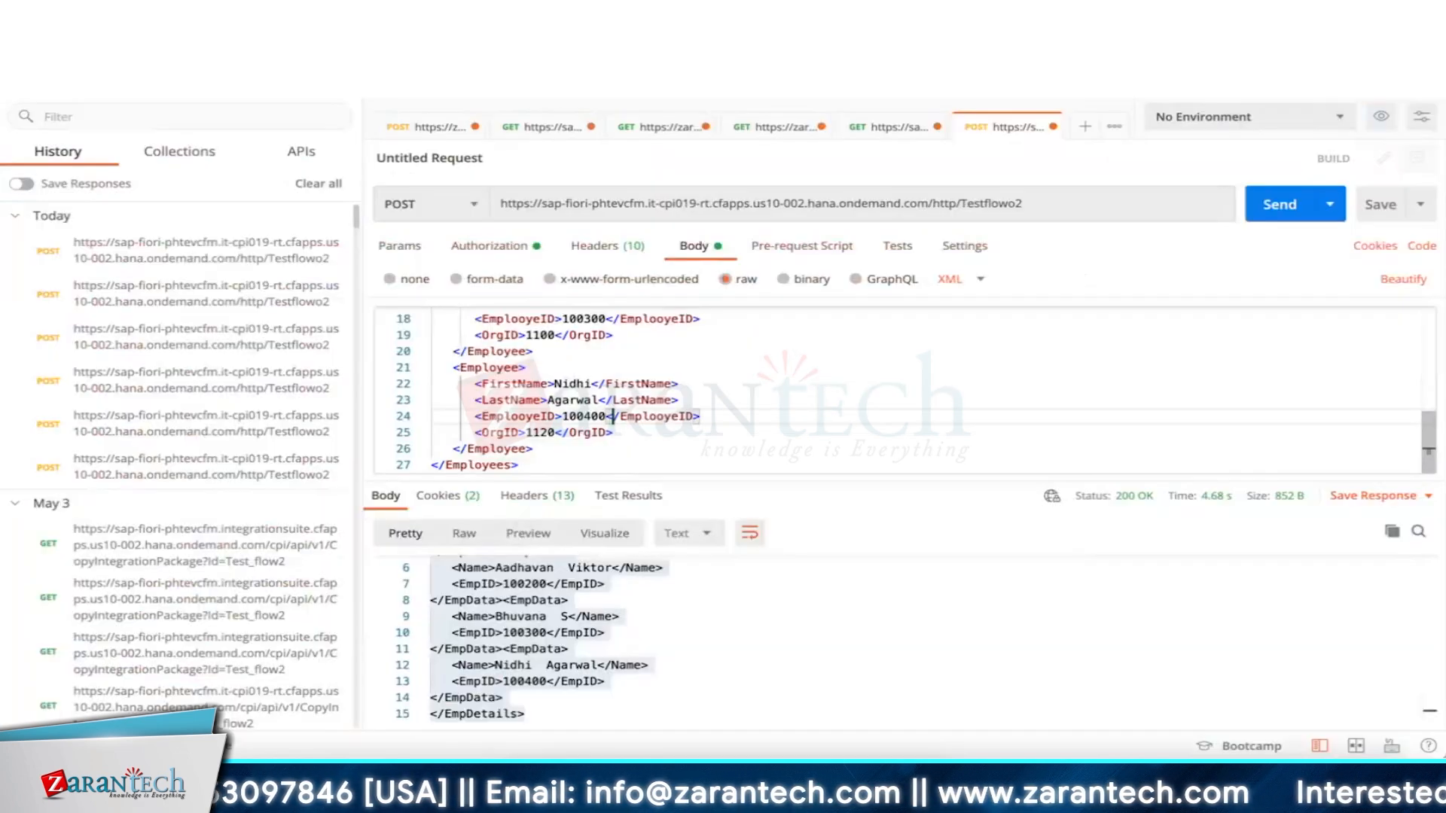
key(Up)
key(Up)
key(Up)
key(Up)
key(Up)
key(Up)
key(Up)
key(Up)
key(Up)
key(Up)
key(Up)
key(Up)
key(Up)
key(Up)
key(Up)
key(Up)
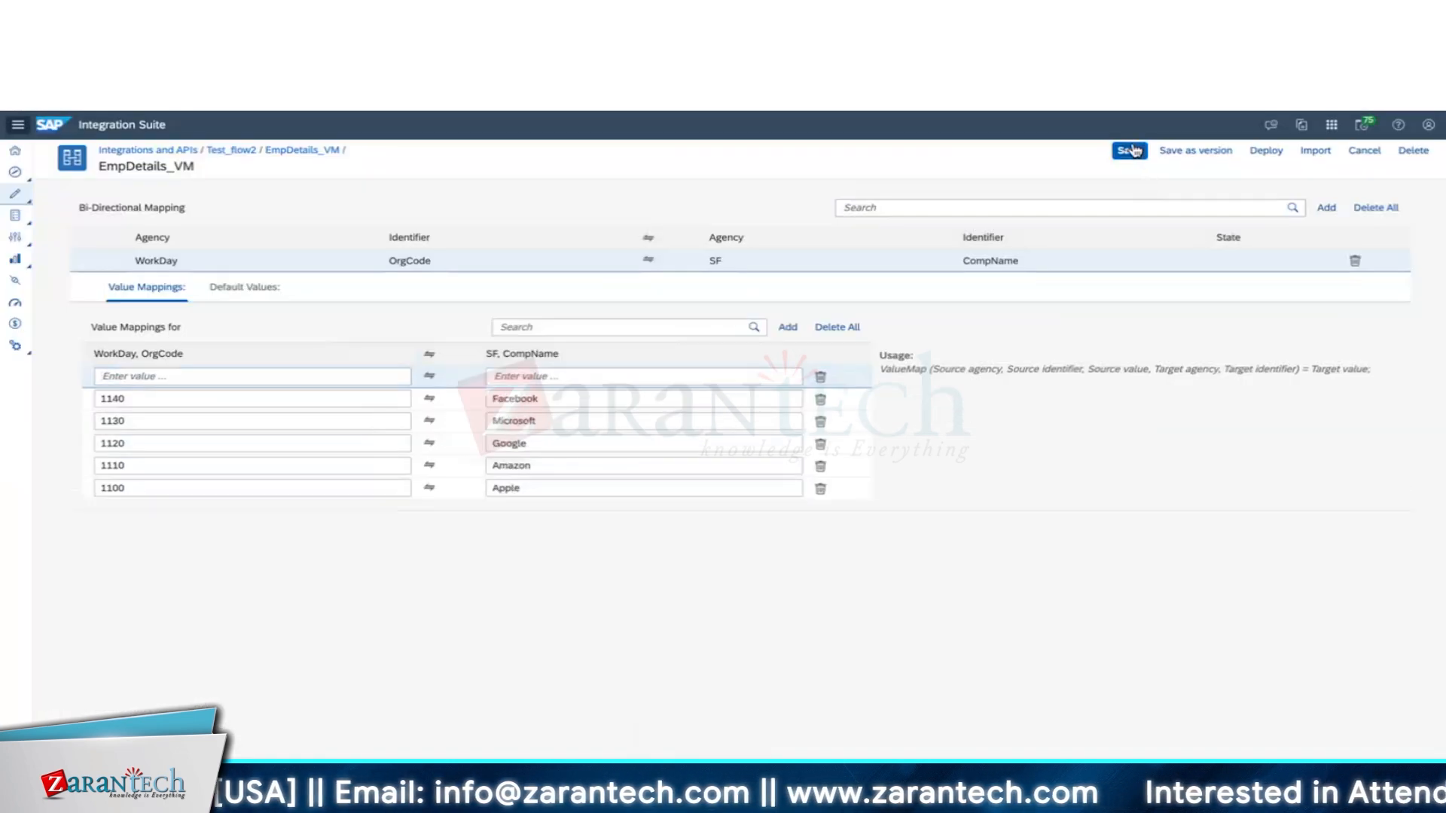
click(1130, 150)
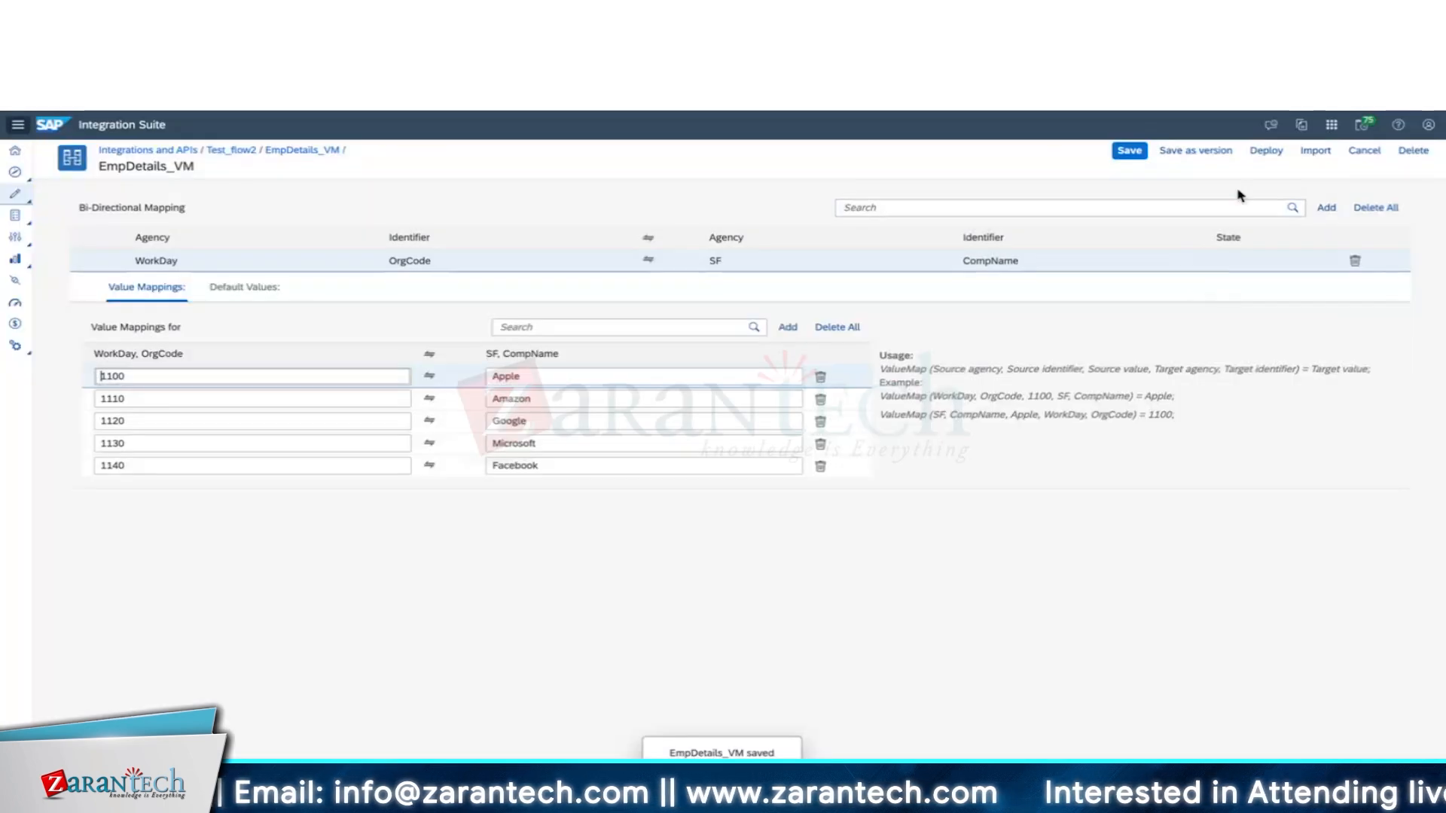
Save EmpDetails_VM as versions 1.0.2 and then 1.0.3, and deploy it.
click(1198, 151)
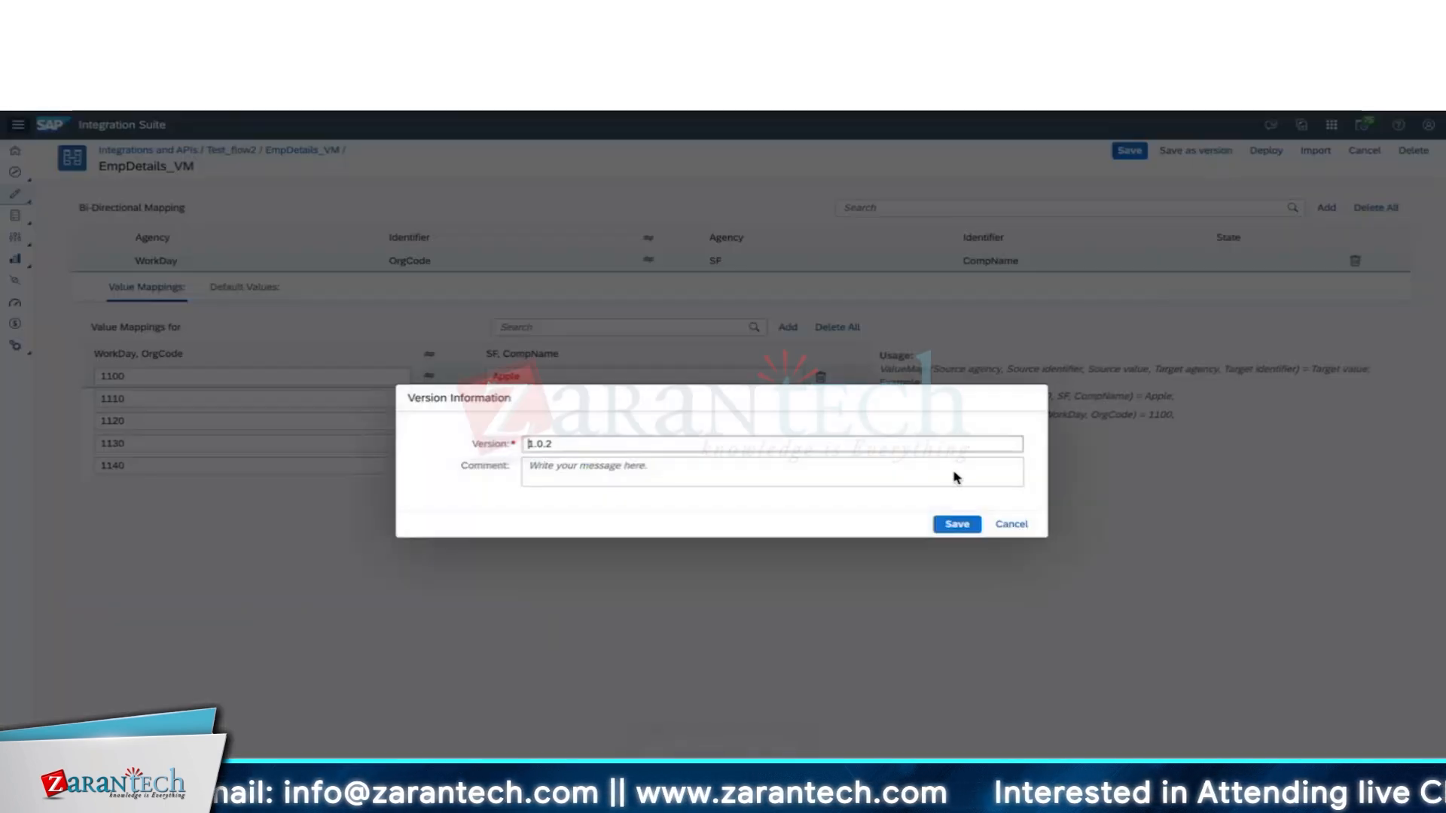
click(957, 524)
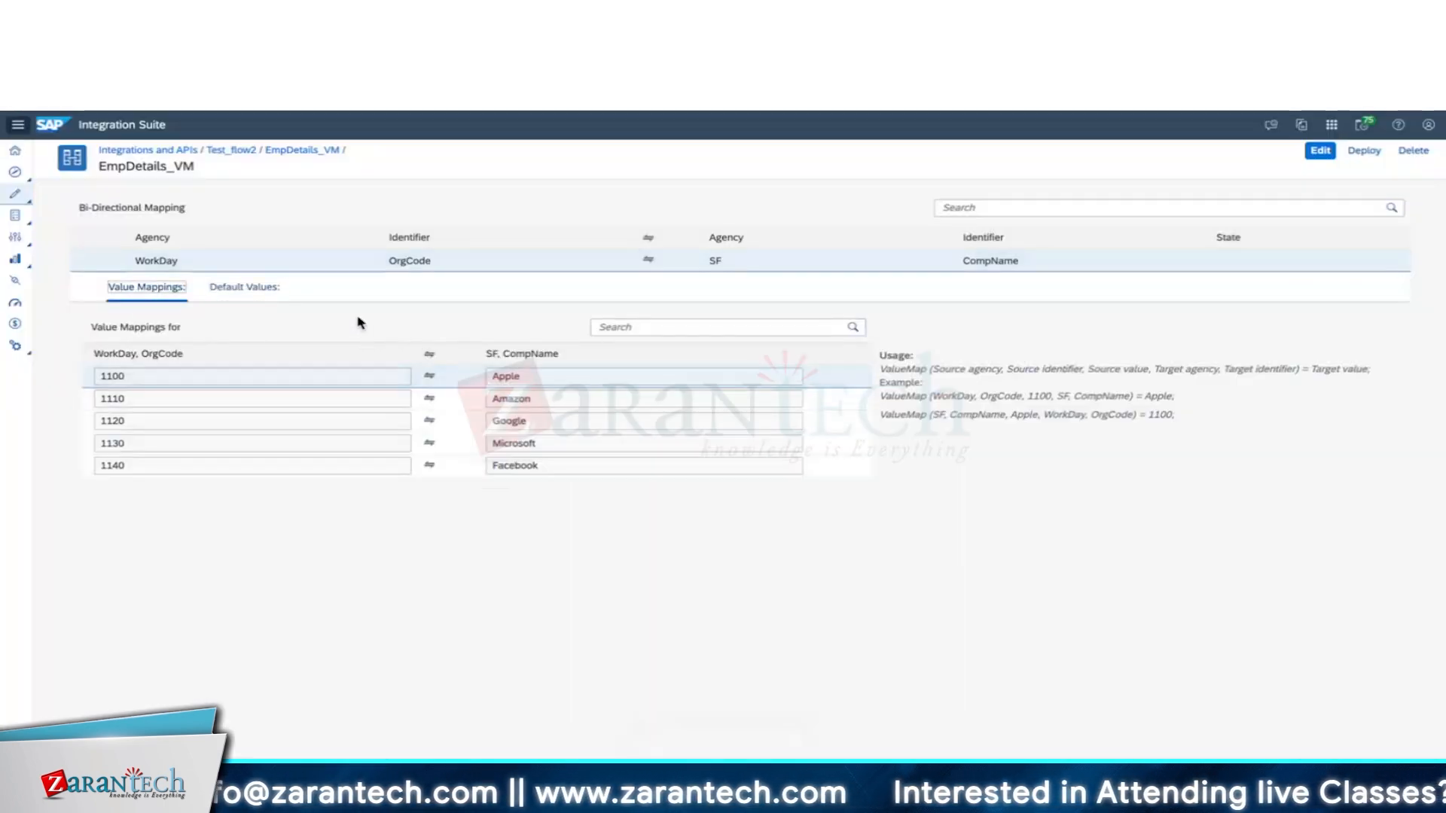
click(257, 295)
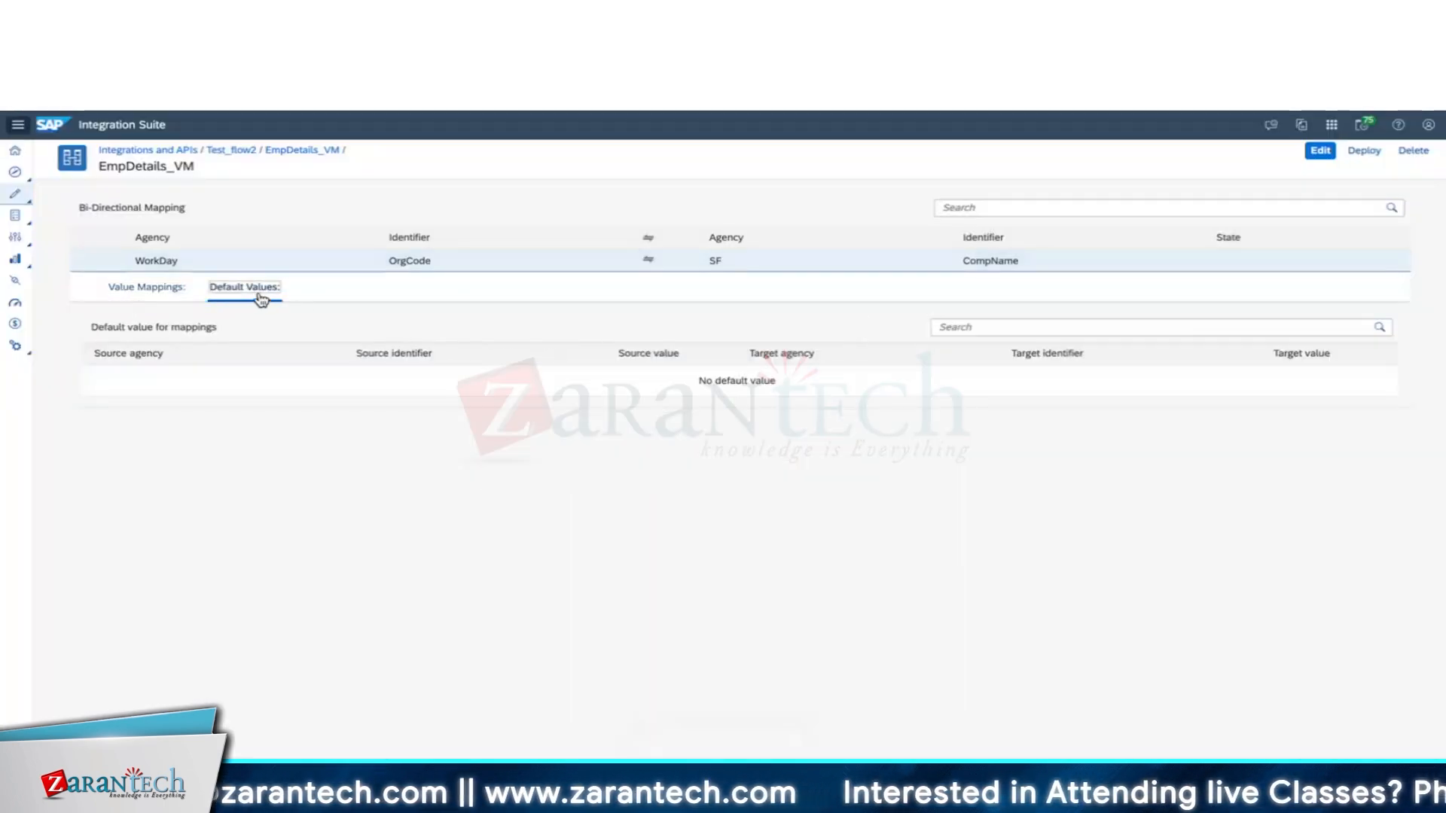
click(1319, 153)
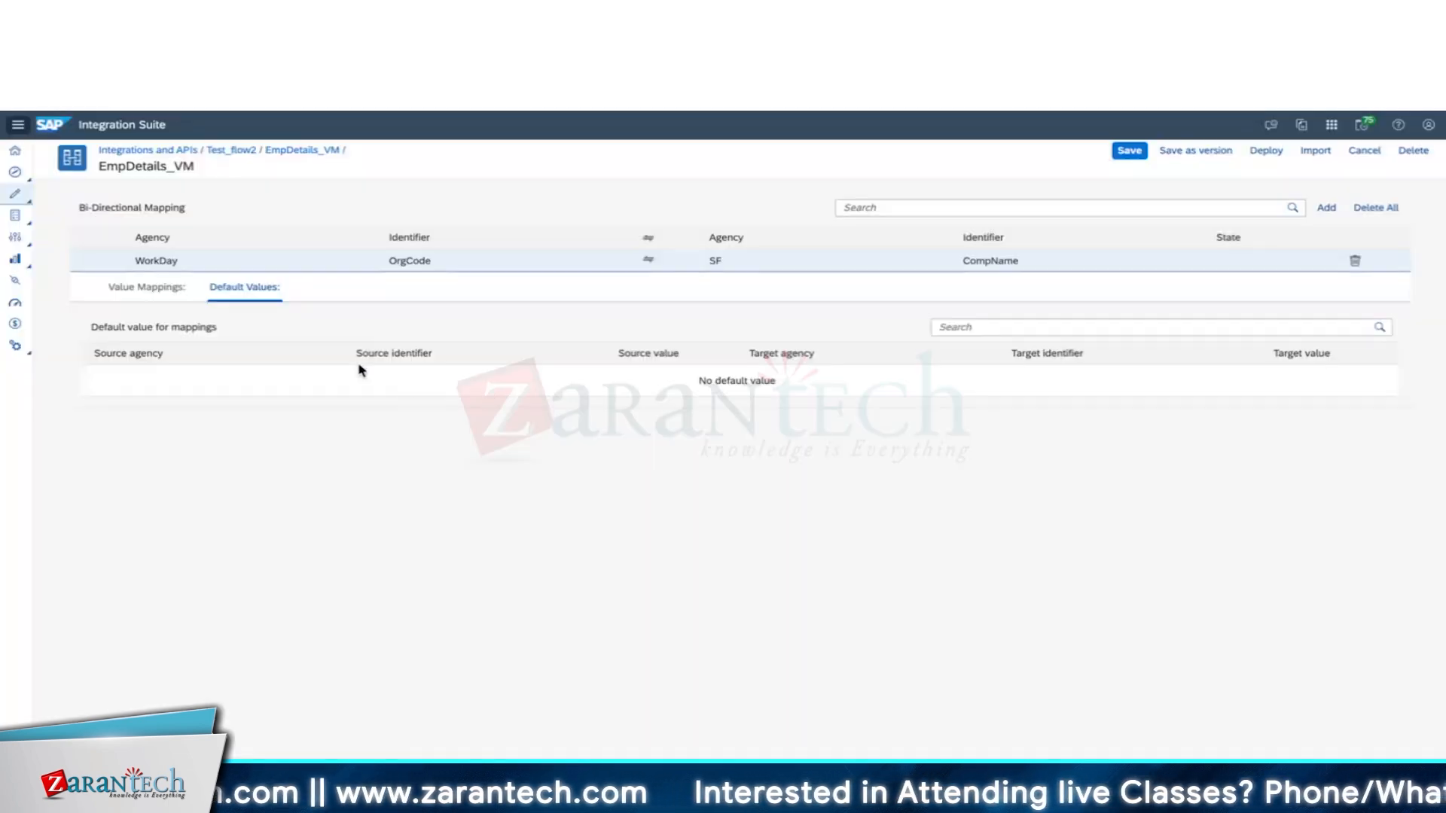
click(1204, 152)
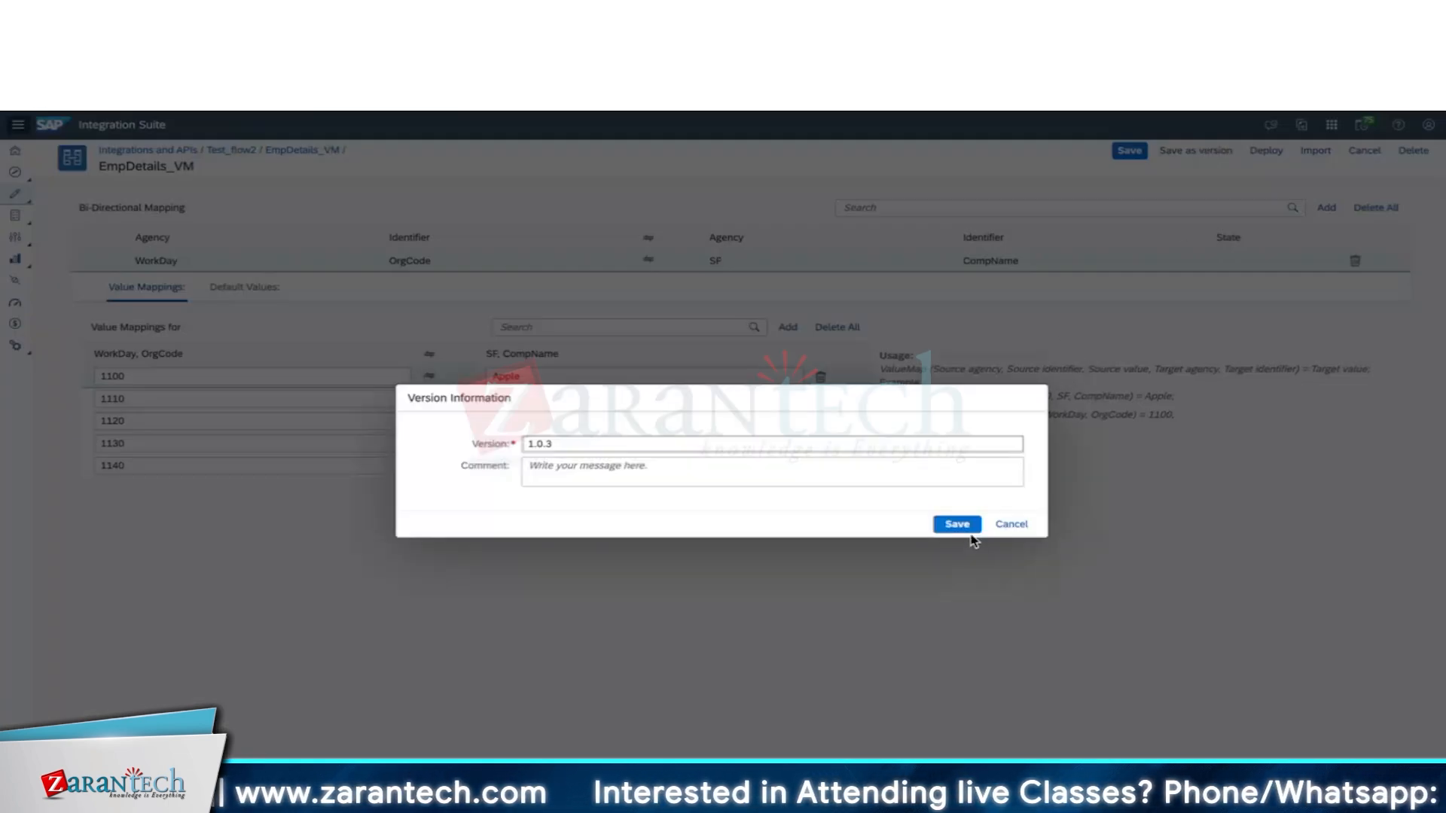
click(957, 525)
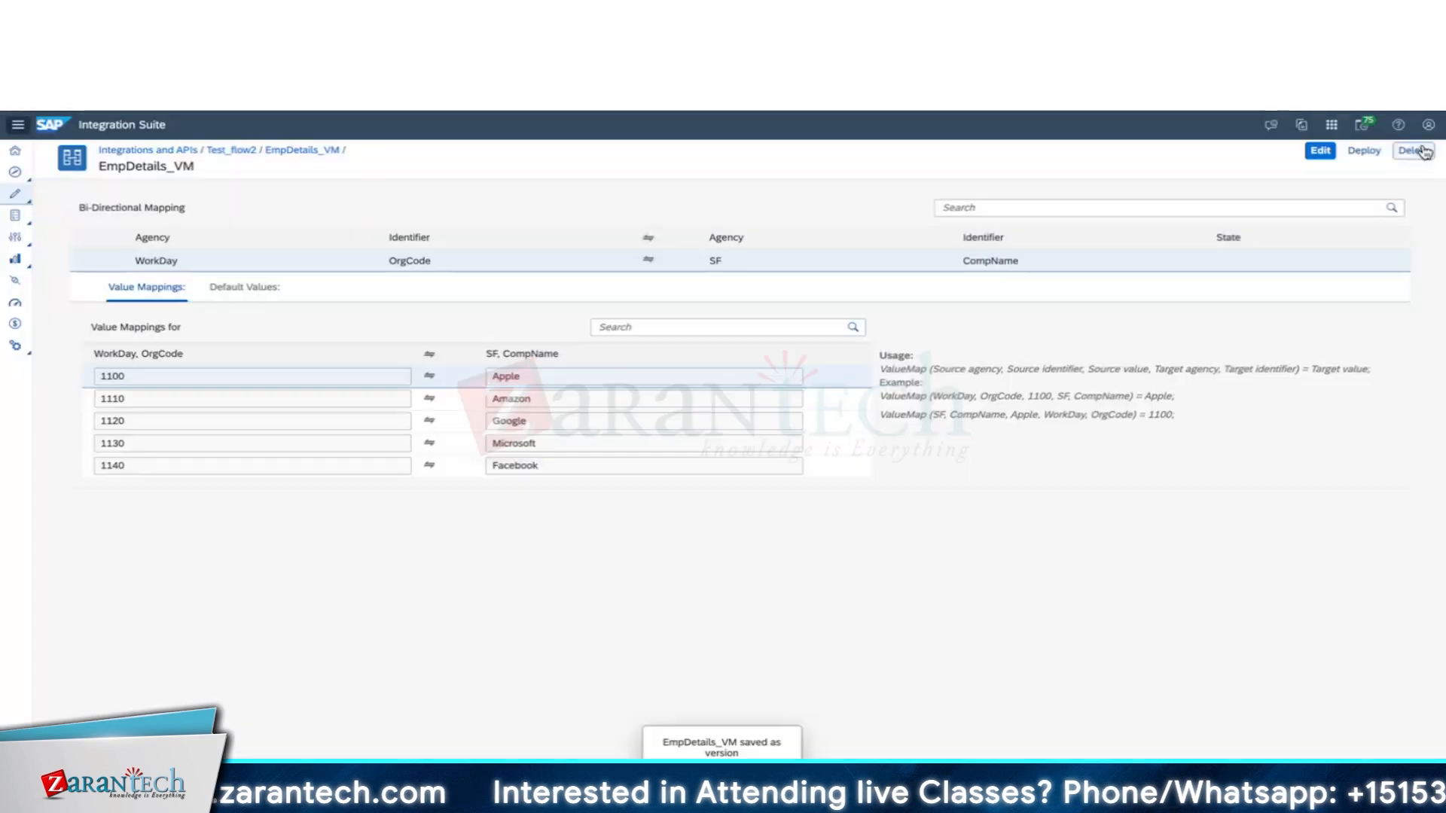
click(1364, 151)
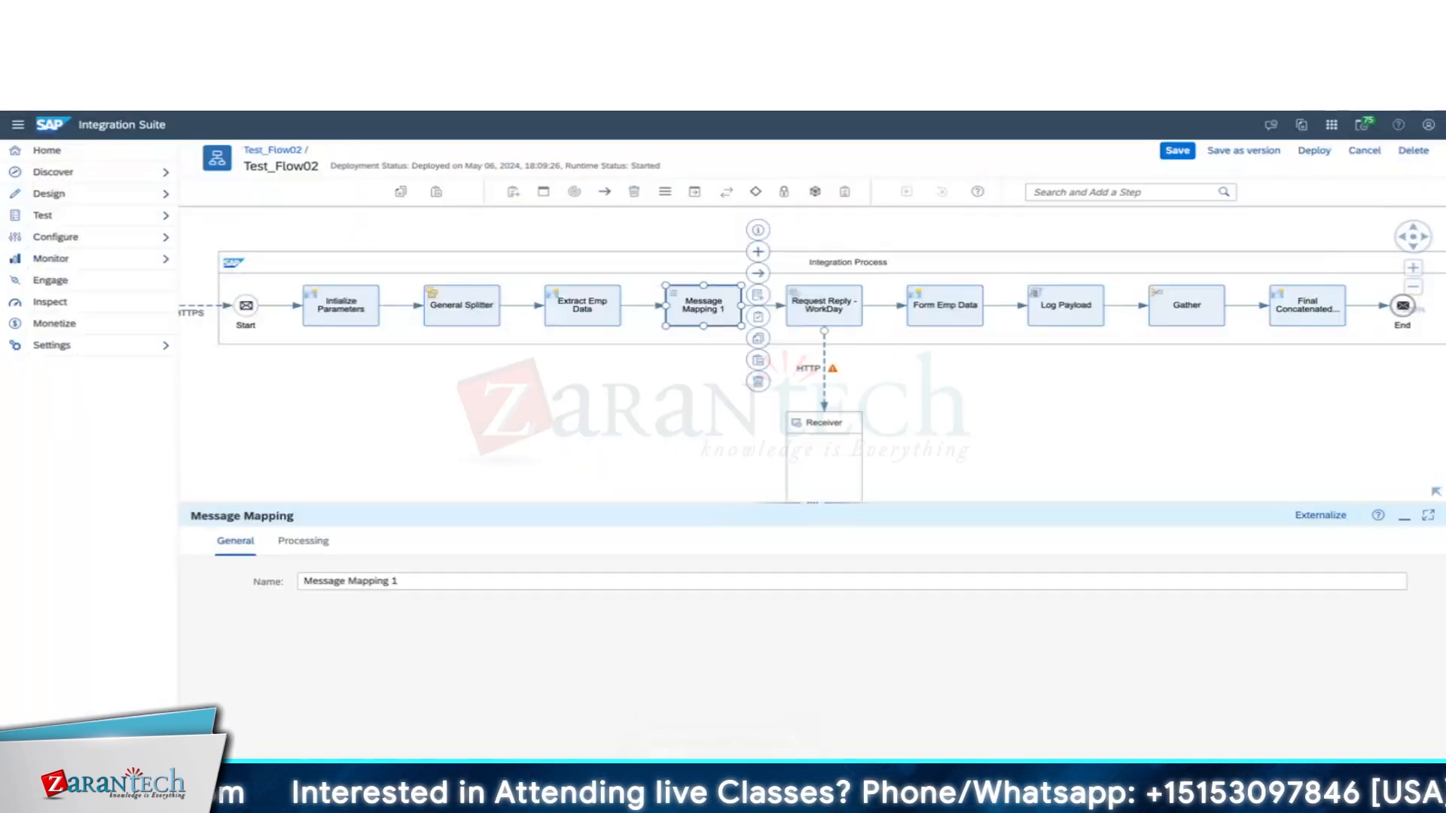
Open Message Mapping 1's WorkDayToSF_EmpDetails_Map resource from its Processing settings, then close the editor.
click(303, 541)
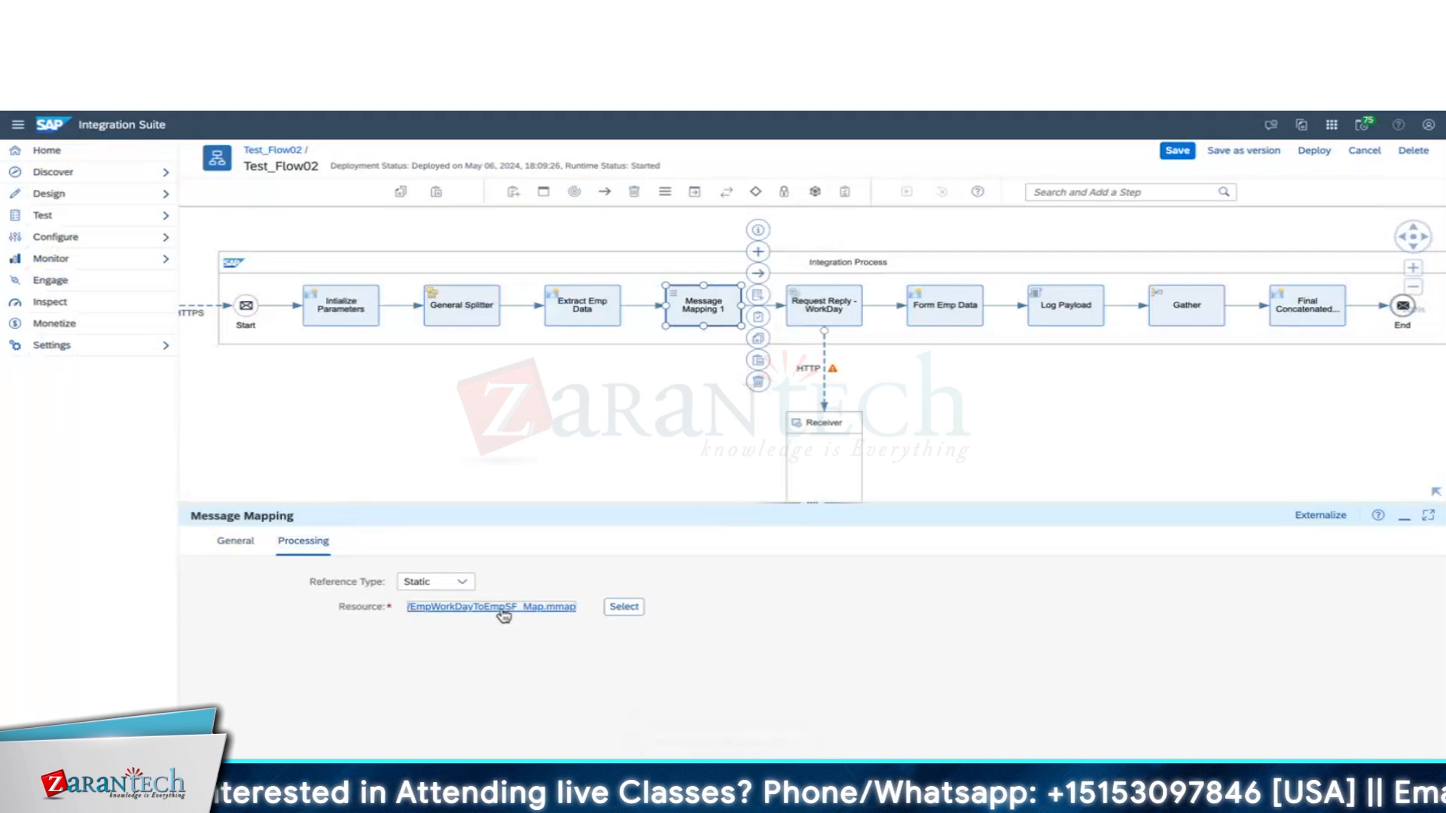
click(503, 608)
click(810, 491)
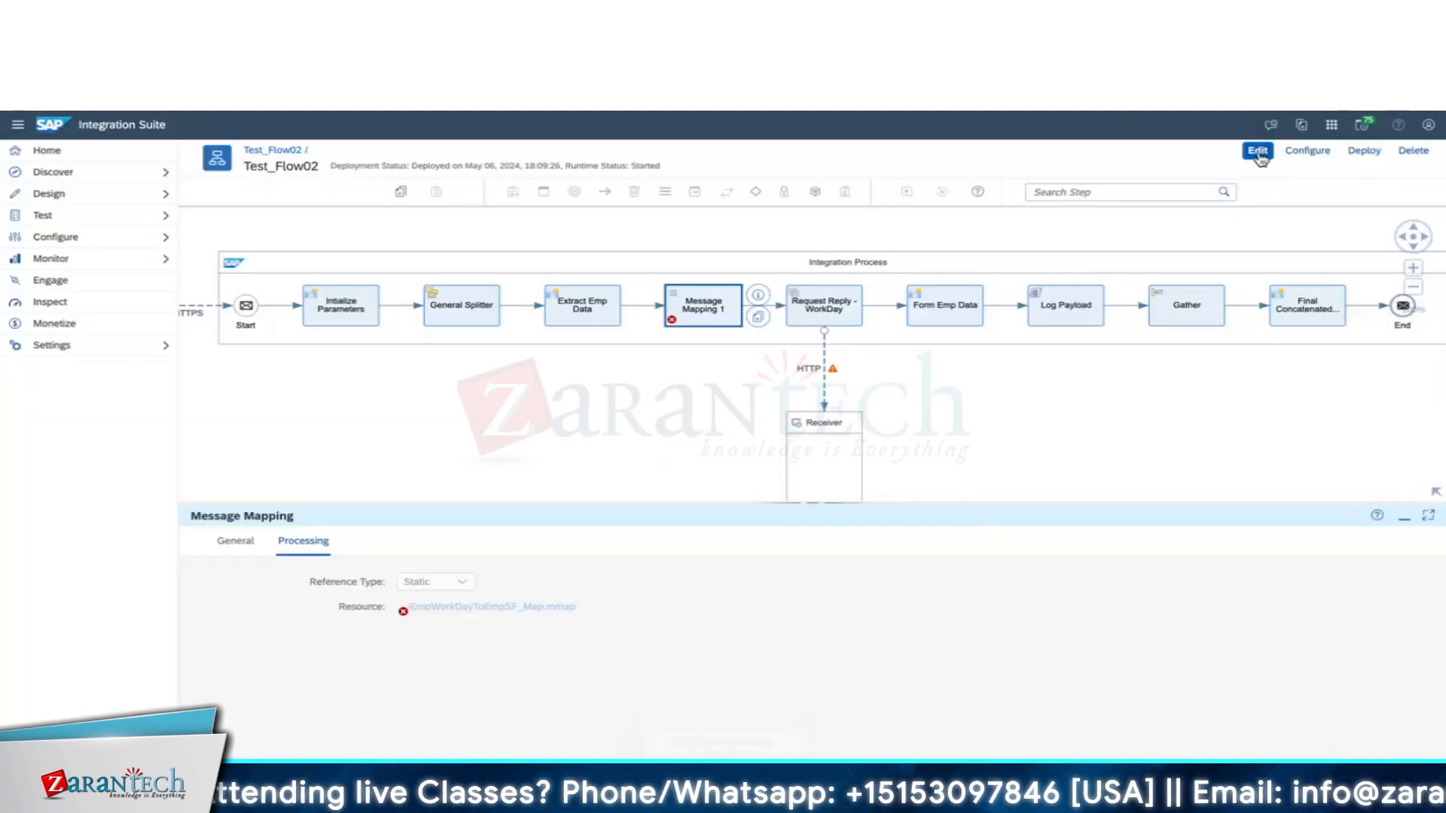
click(1258, 153)
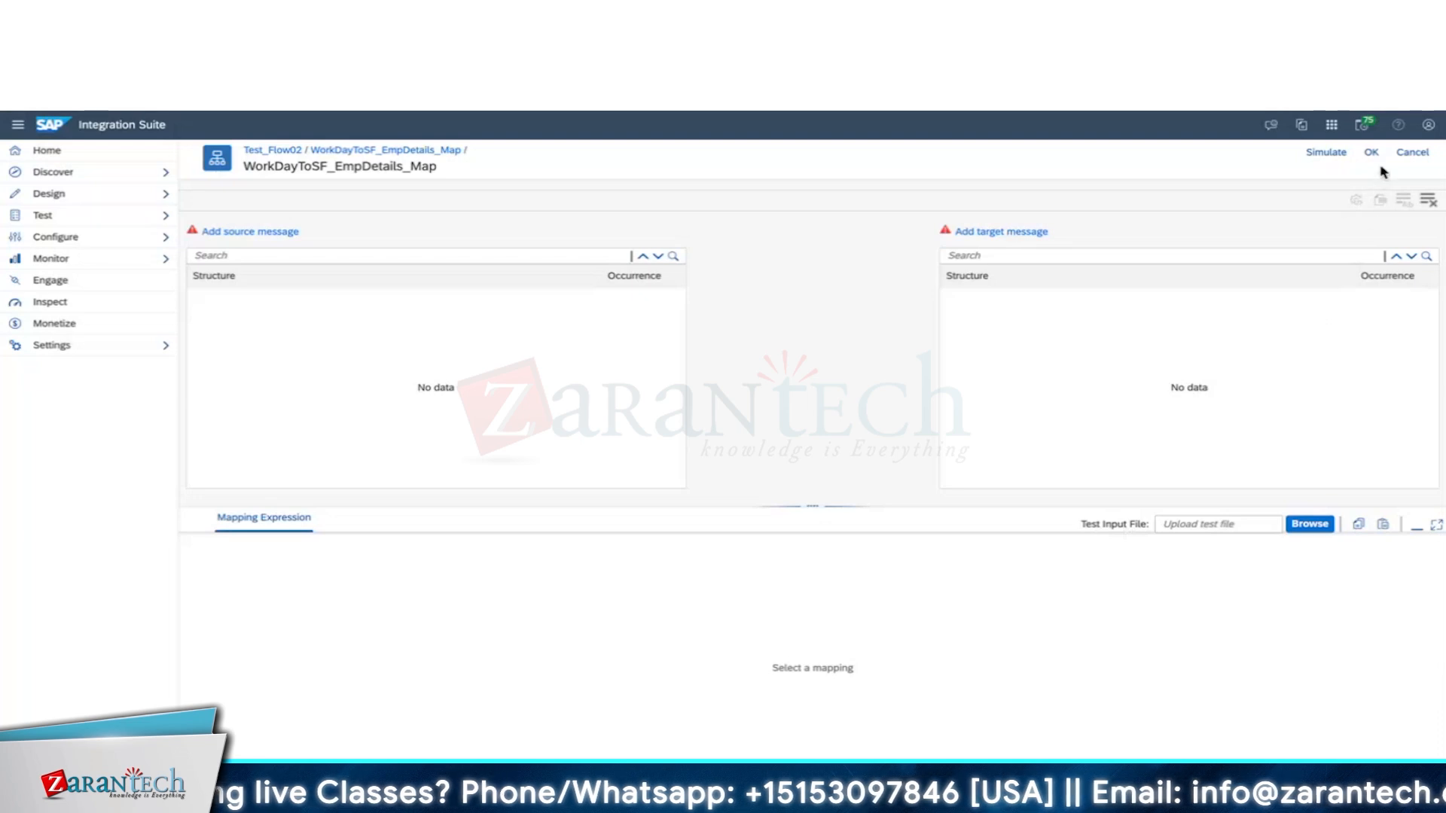
click(1371, 152)
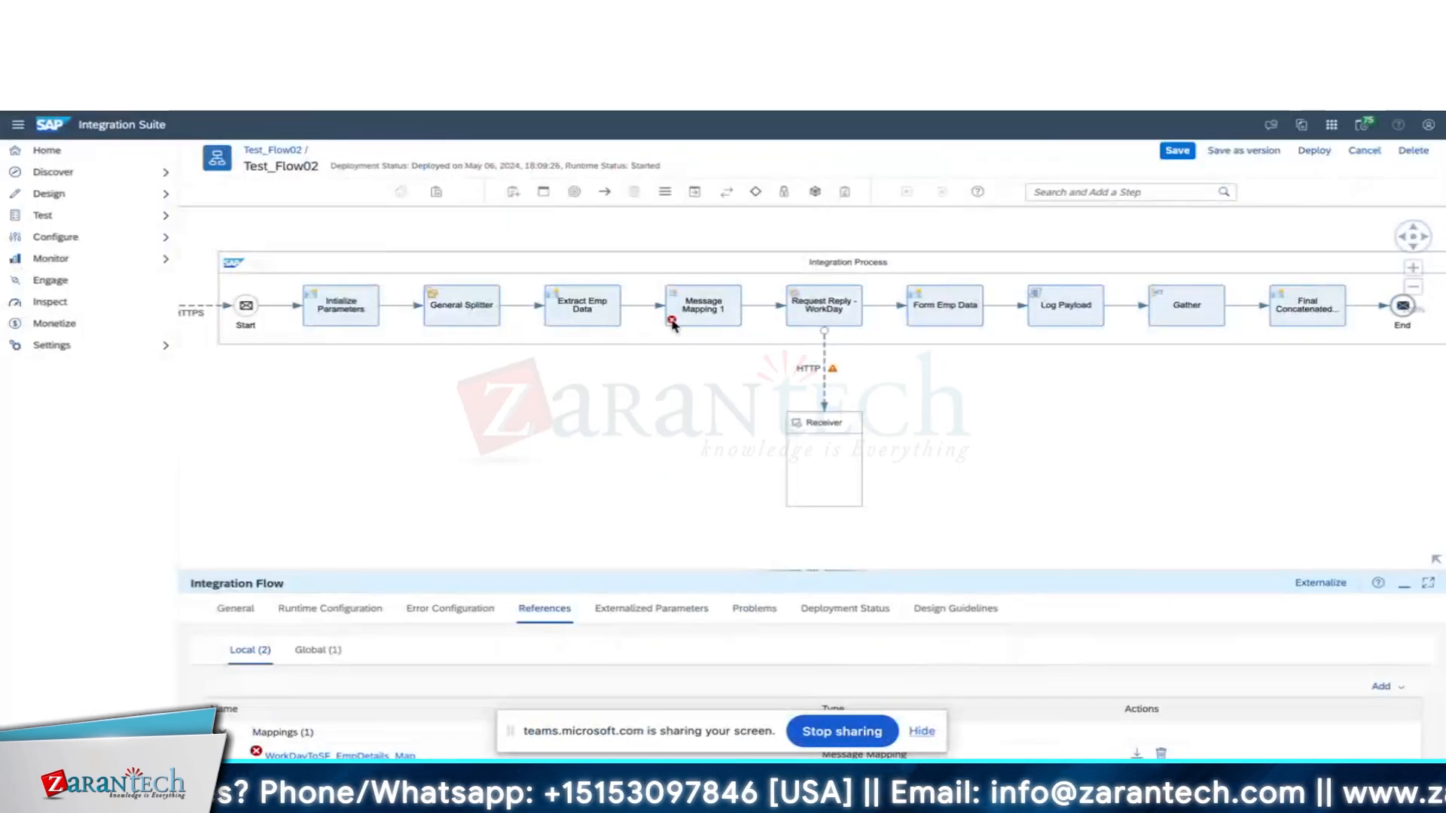
Review the iFlow's error configuration and References tab, then save Test_Flow02.
click(440, 609)
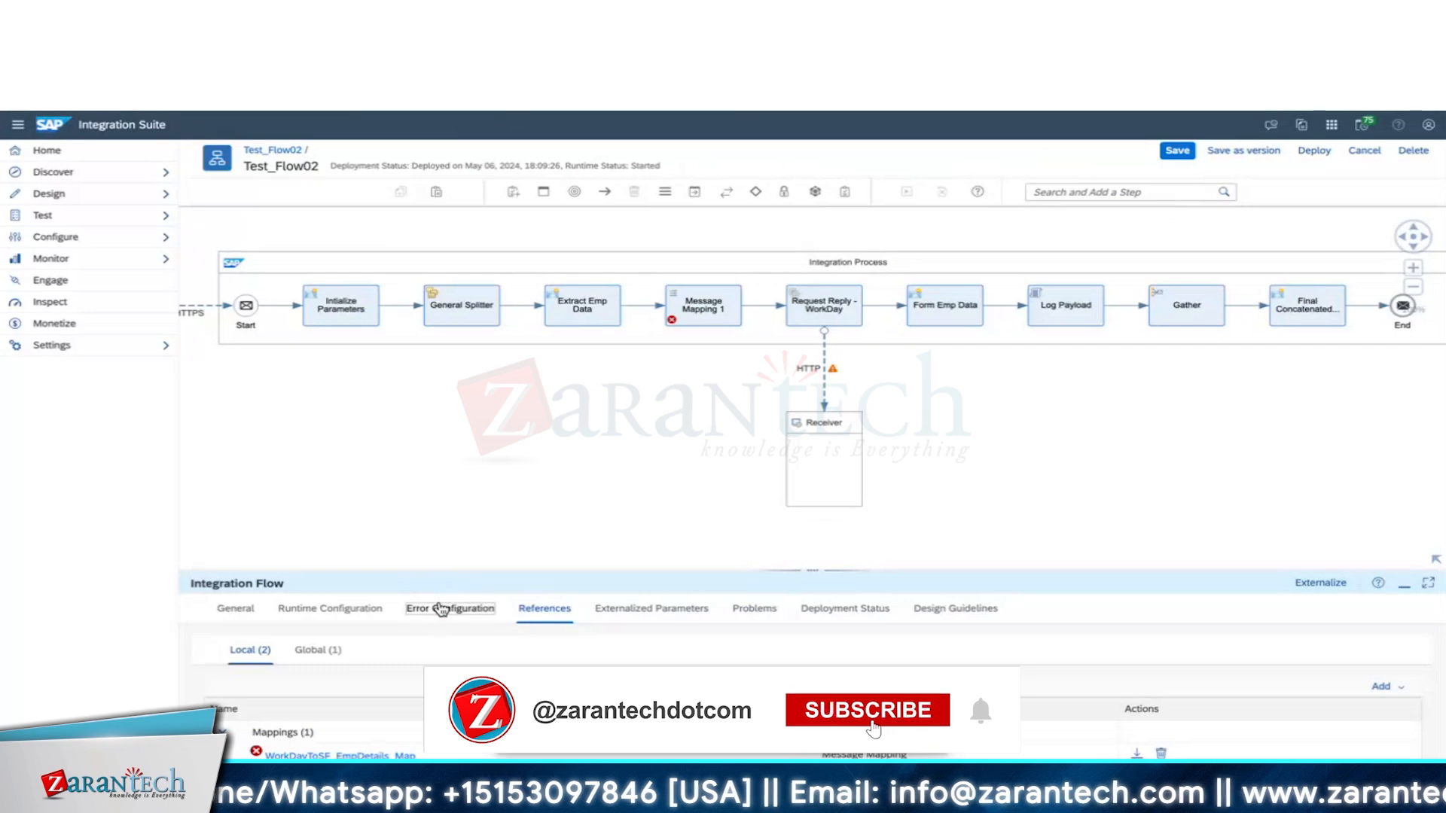
click(543, 608)
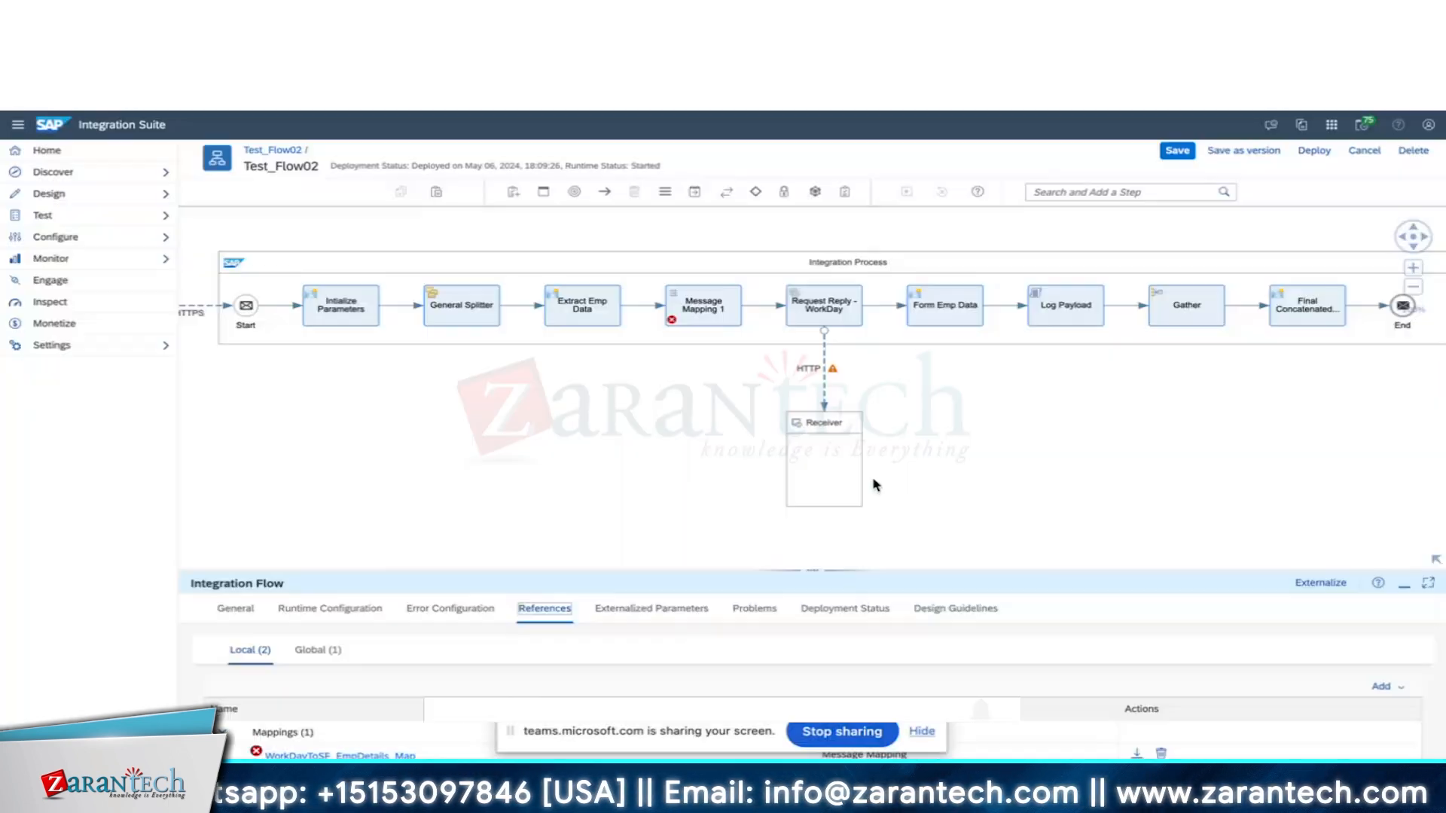
click(1253, 153)
Set EmpDetails.xsd as Message Mapping 1's target structure.
click(1257, 150)
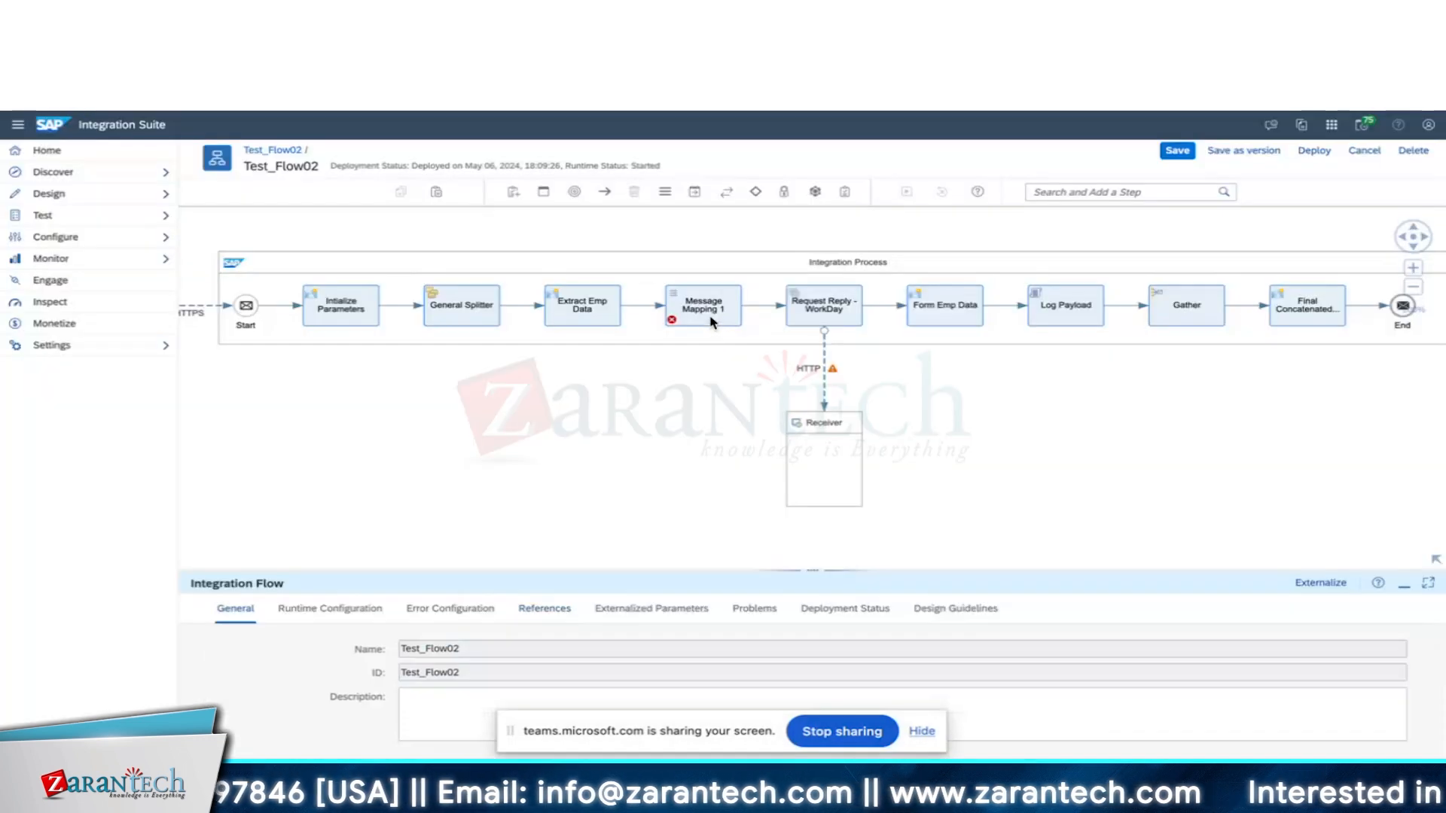
click(708, 319)
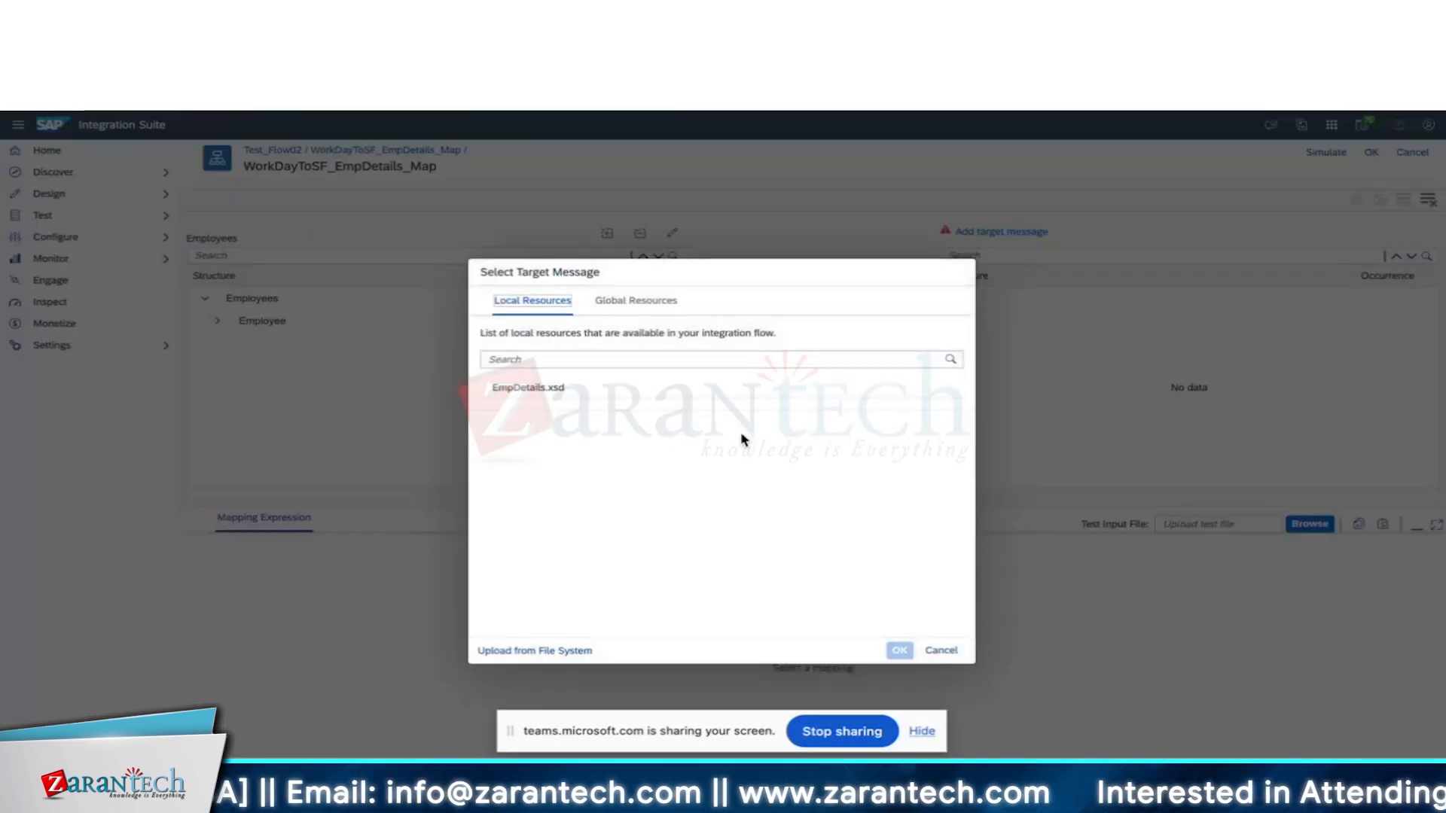
click(655, 392)
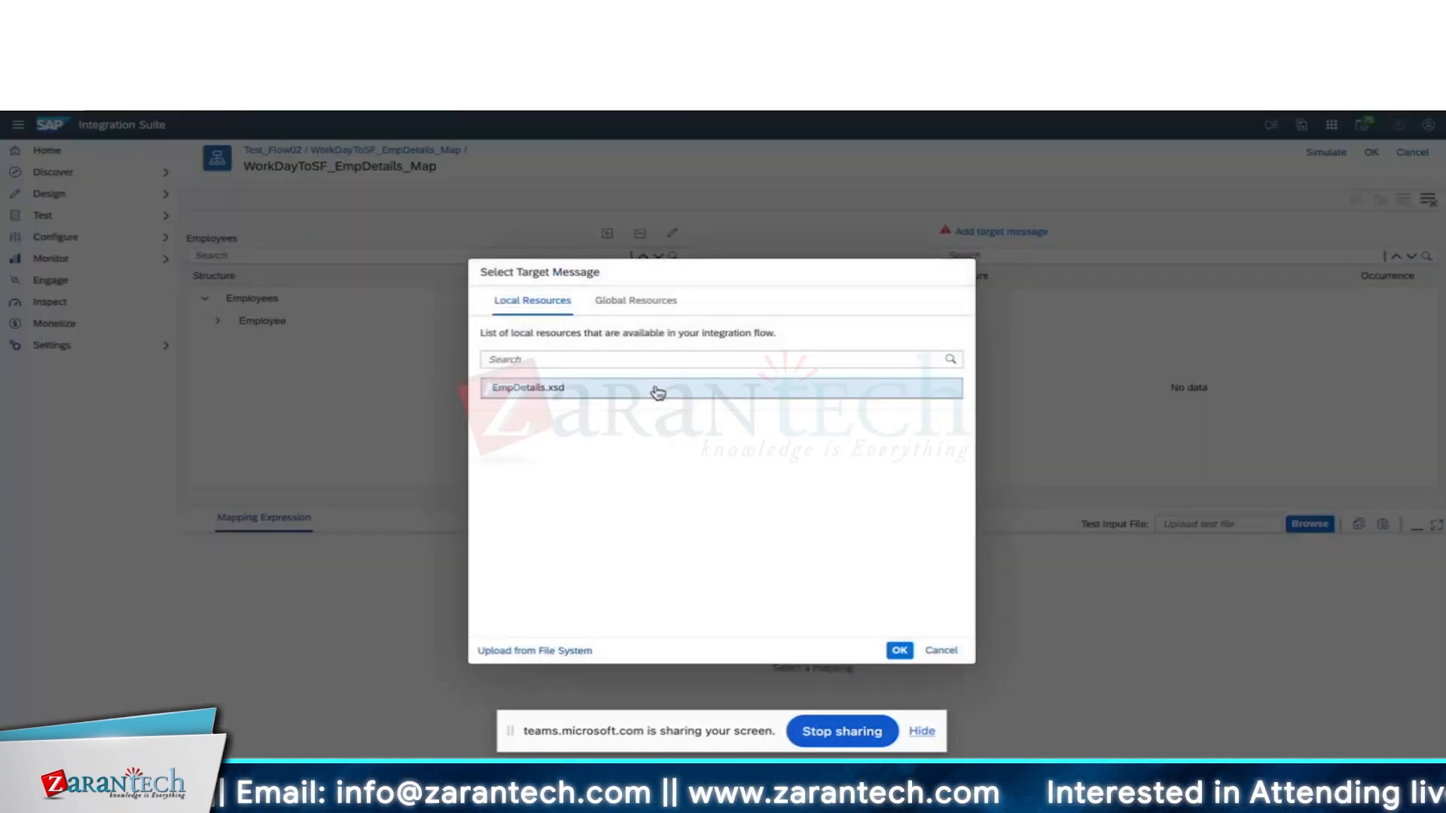
click(902, 650)
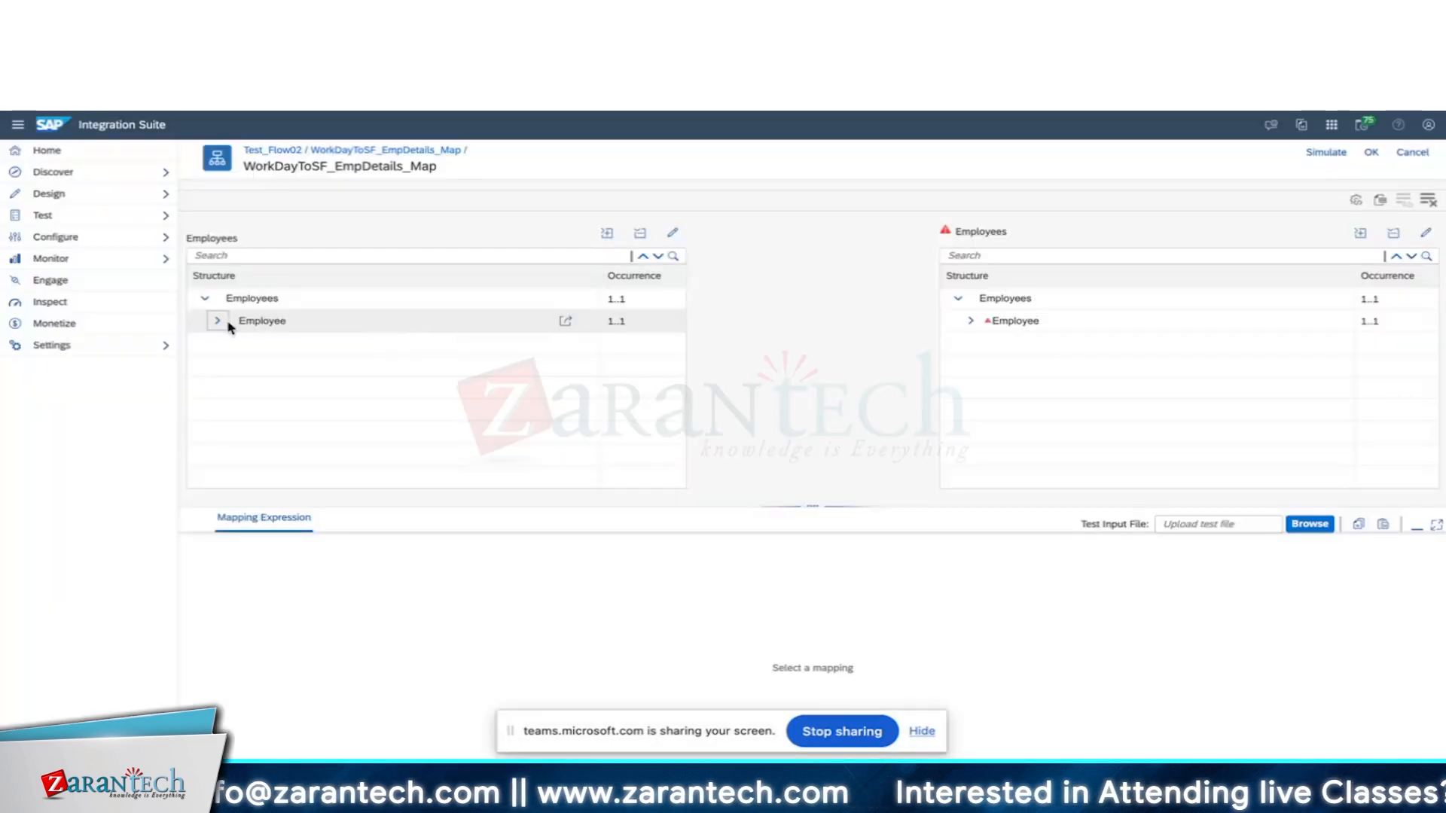
Map source Employees, FirstName, LastName and EmployeeID onto the matching target Employee fields.
click(218, 322)
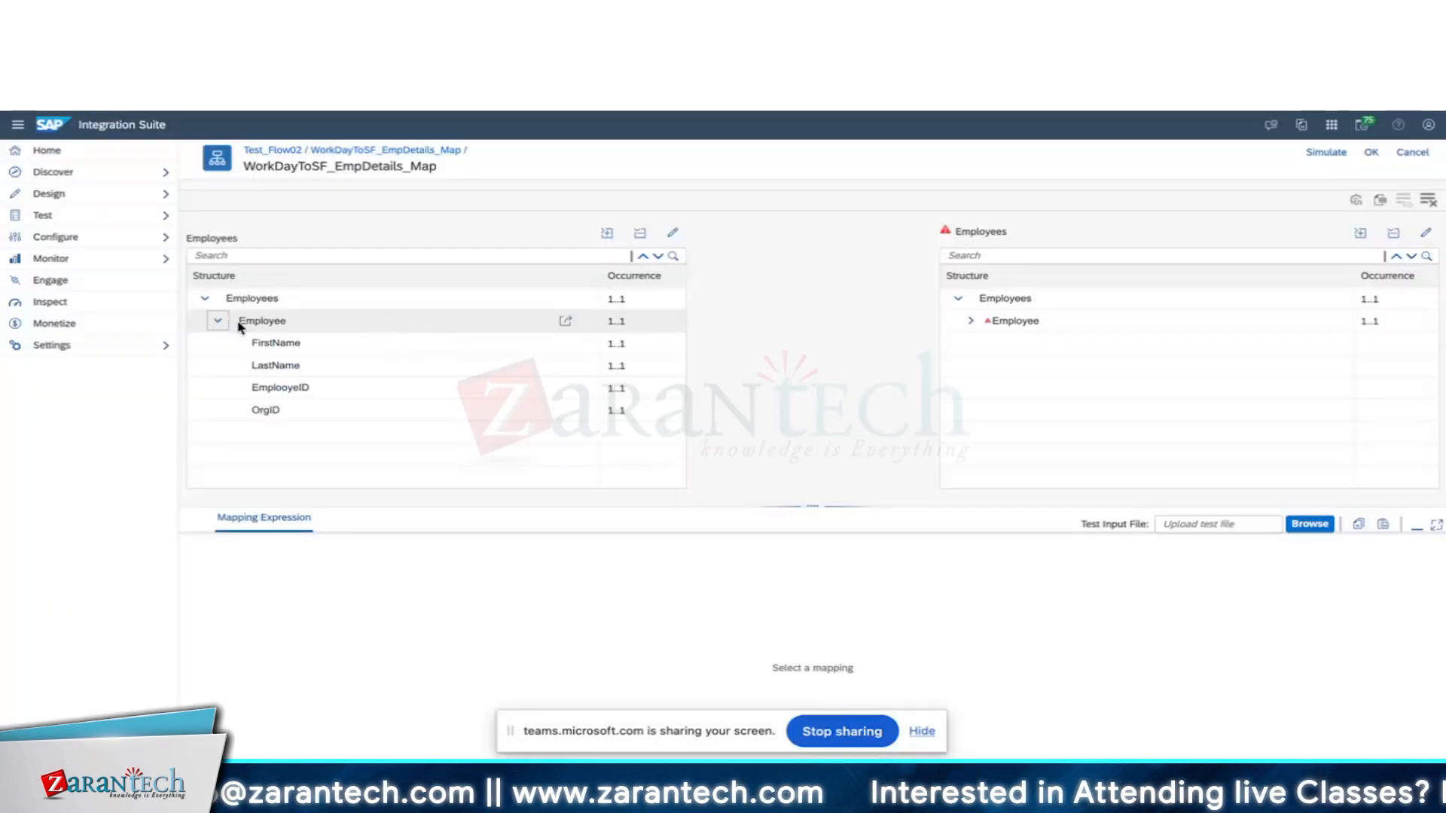
click(970, 323)
mouse_move(994, 299)
mouse_down()
mouse_move(629, 300)
mouse_move(804, 324)
mouse_move(1016, 321)
mouse_up()
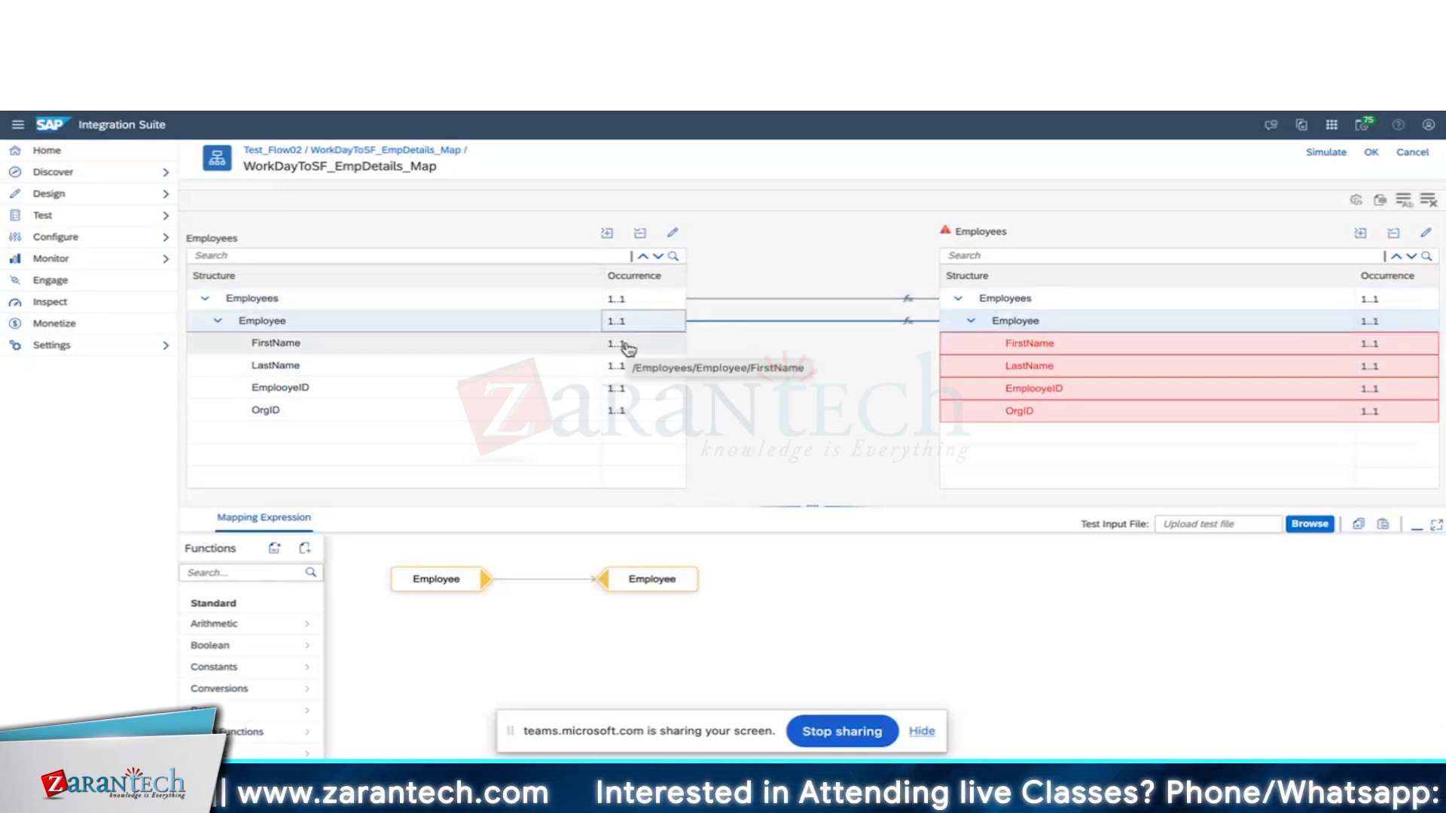
drag(629, 348, 991, 343)
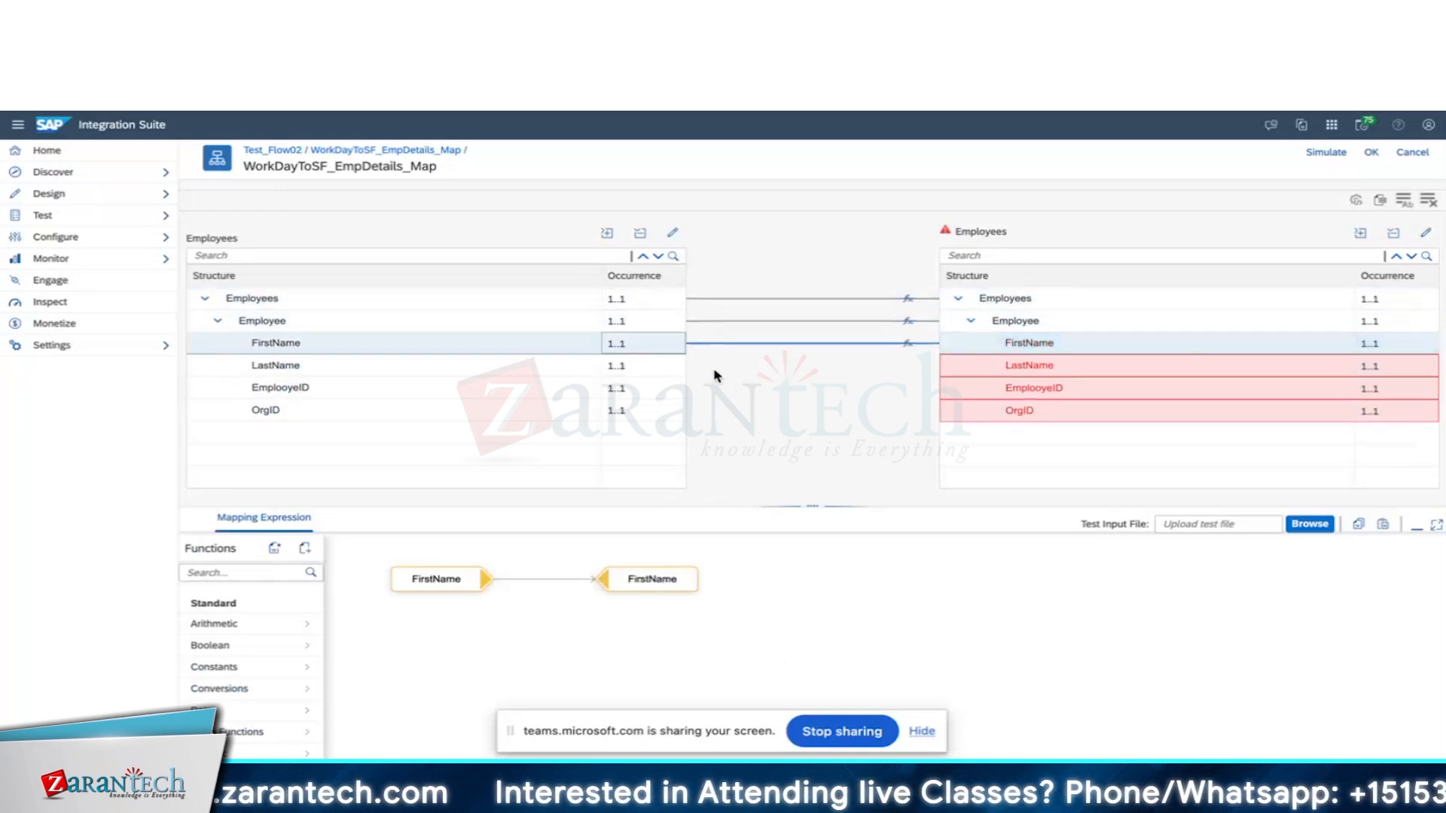
drag(616, 366, 988, 370)
drag(613, 397, 973, 385)
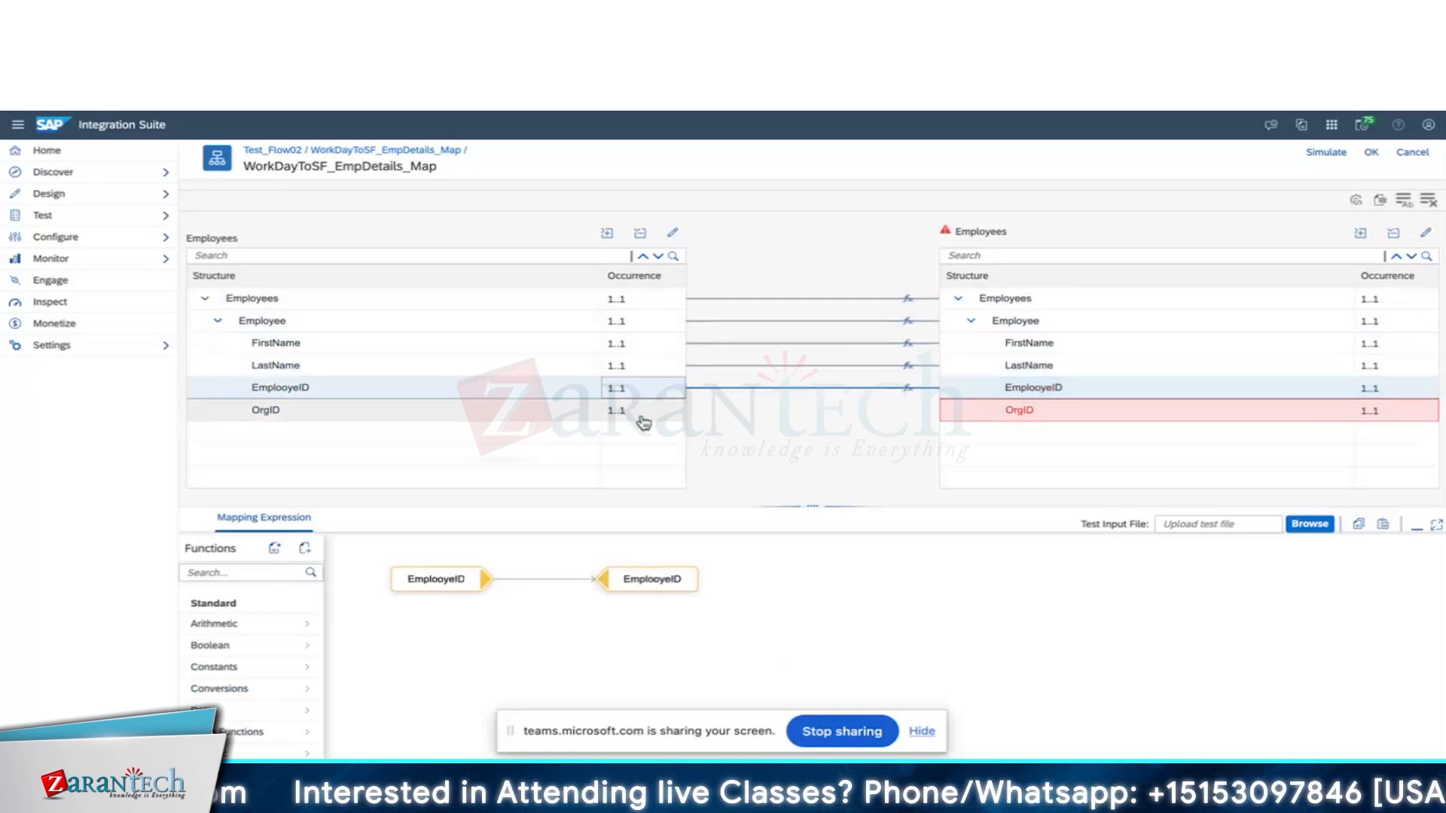
Route source OrgID through a valueMapping function found by searching 'val'.
click(645, 420)
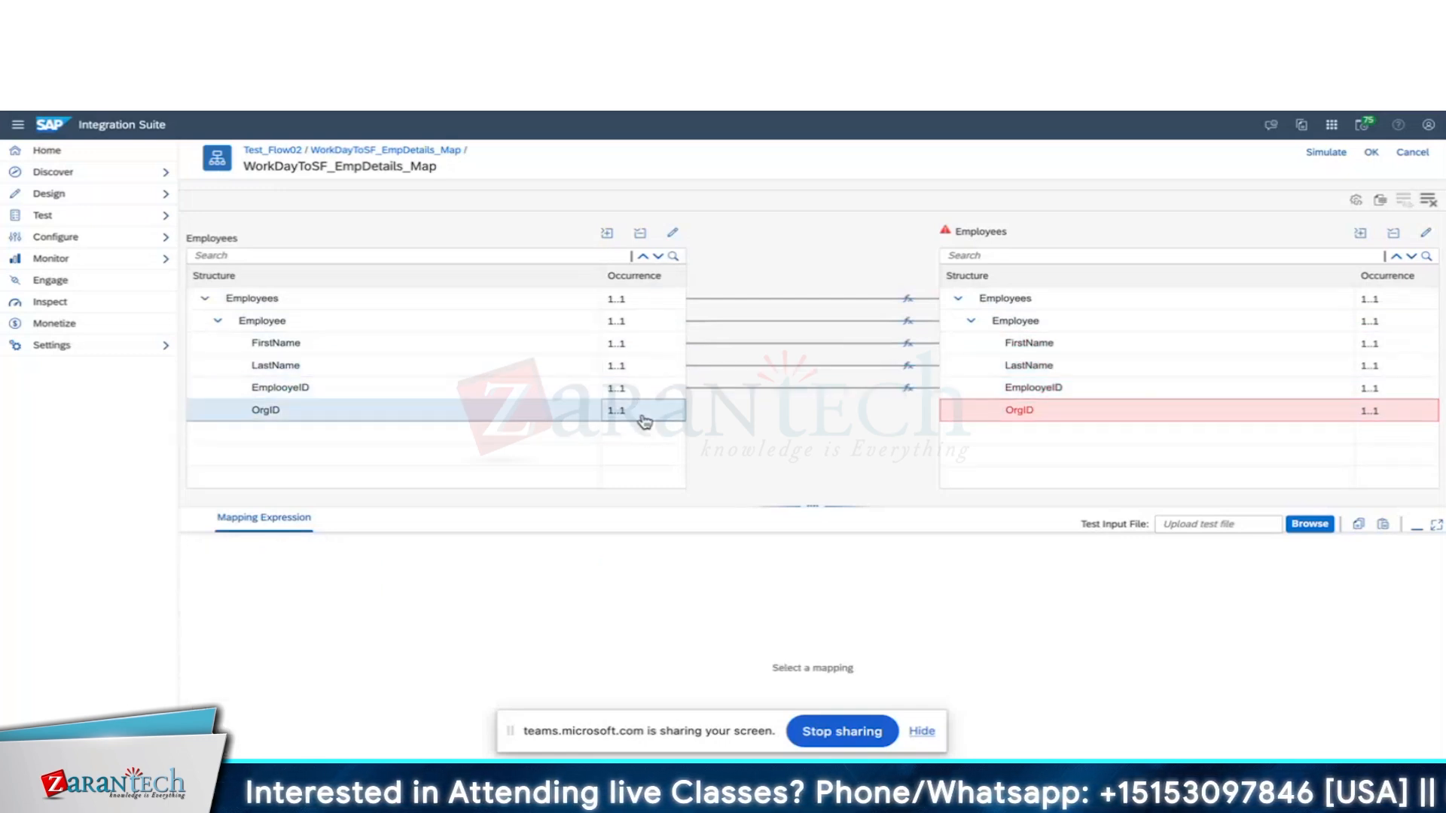
click(1320, 416)
text(val)
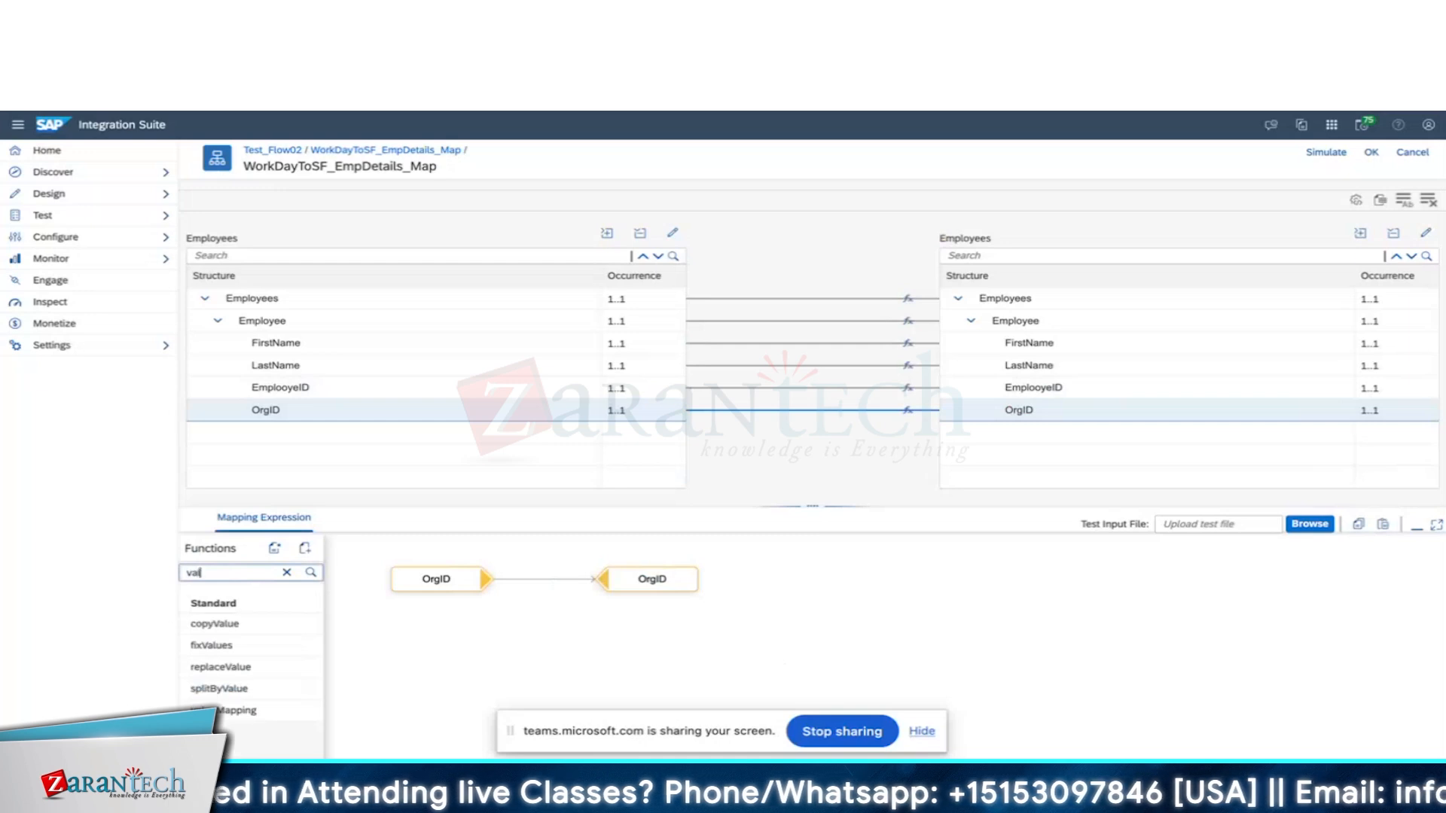
drag(237, 710, 654, 621)
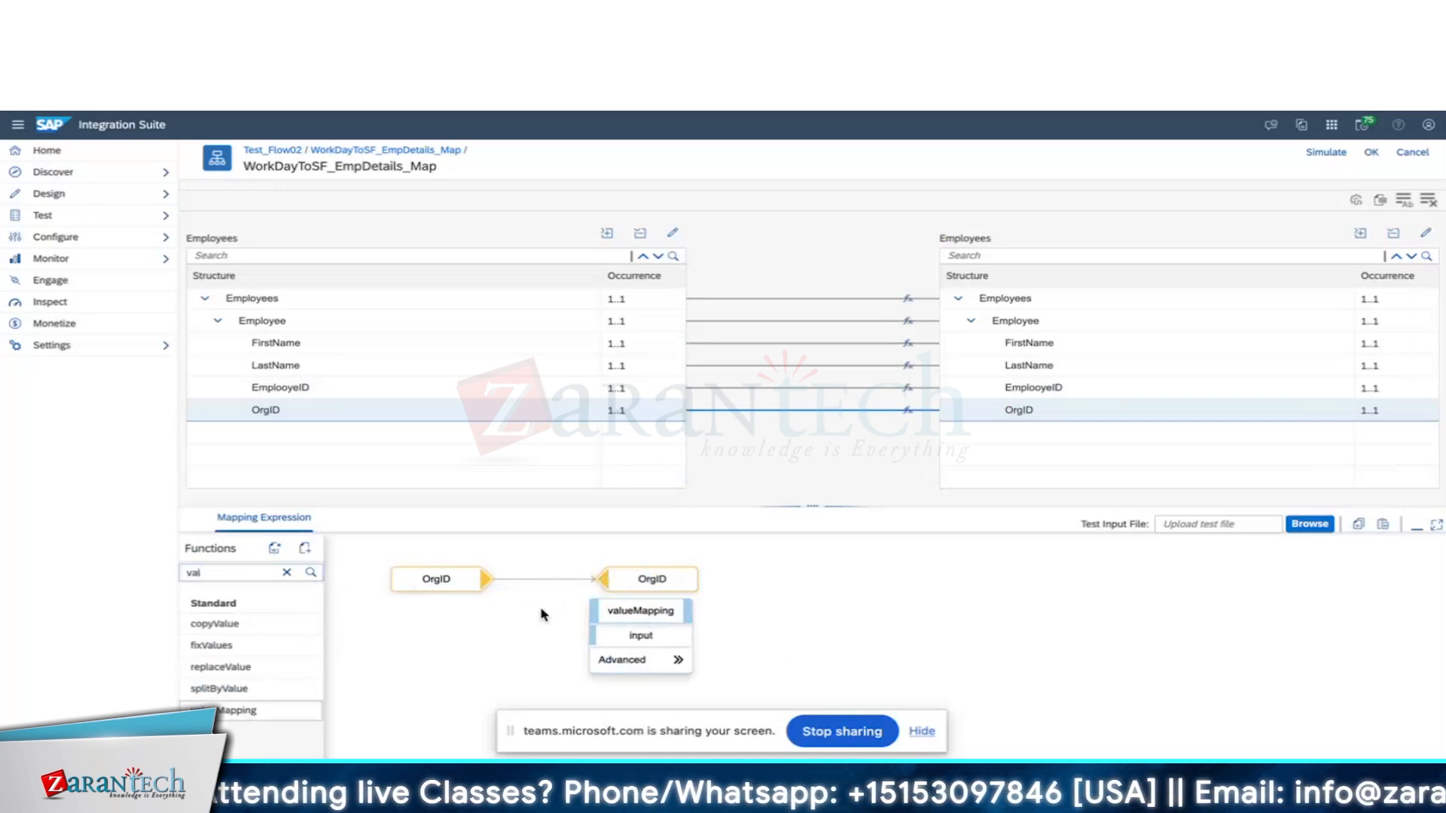
drag(489, 578, 603, 631)
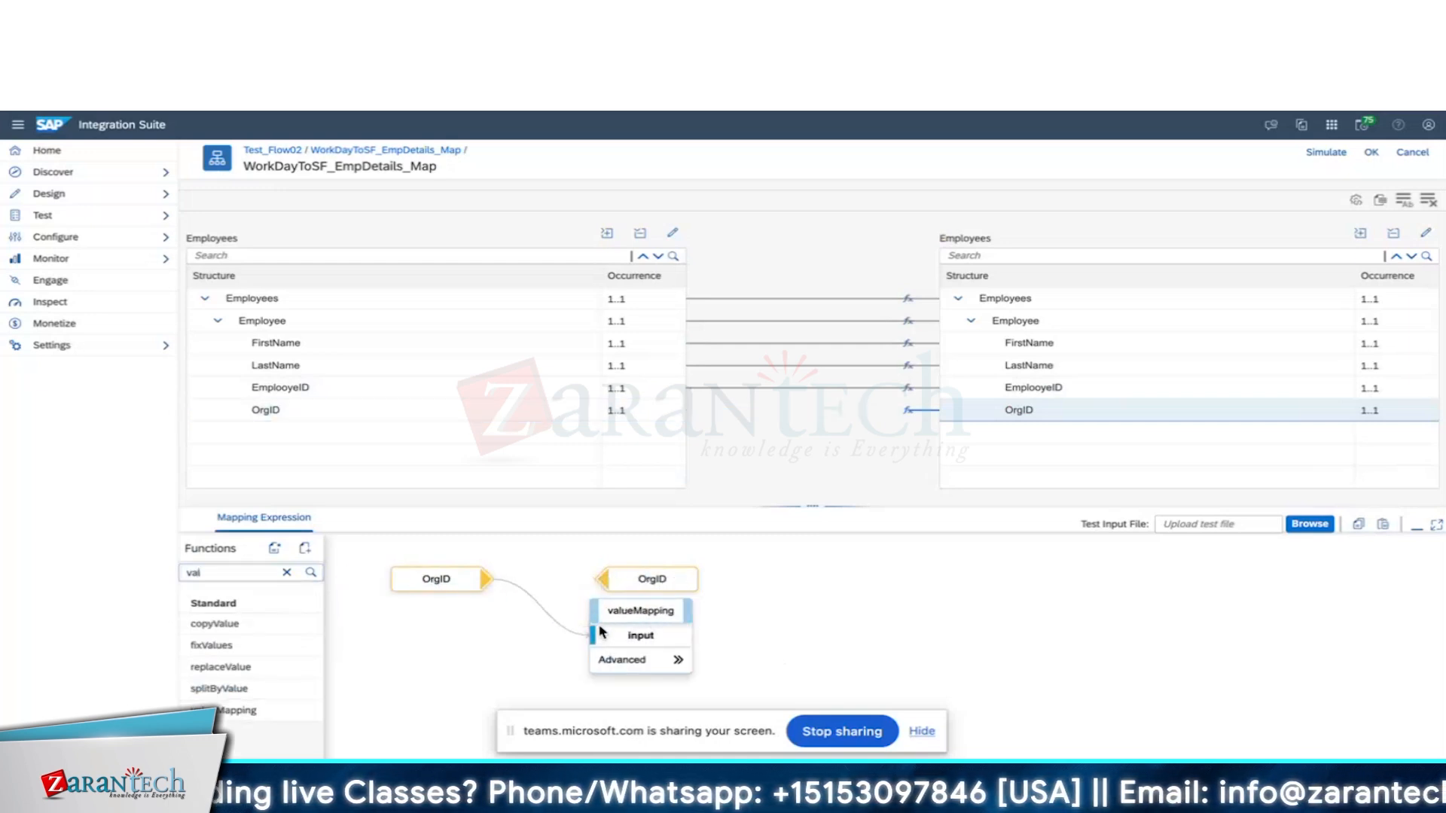
click(653, 663)
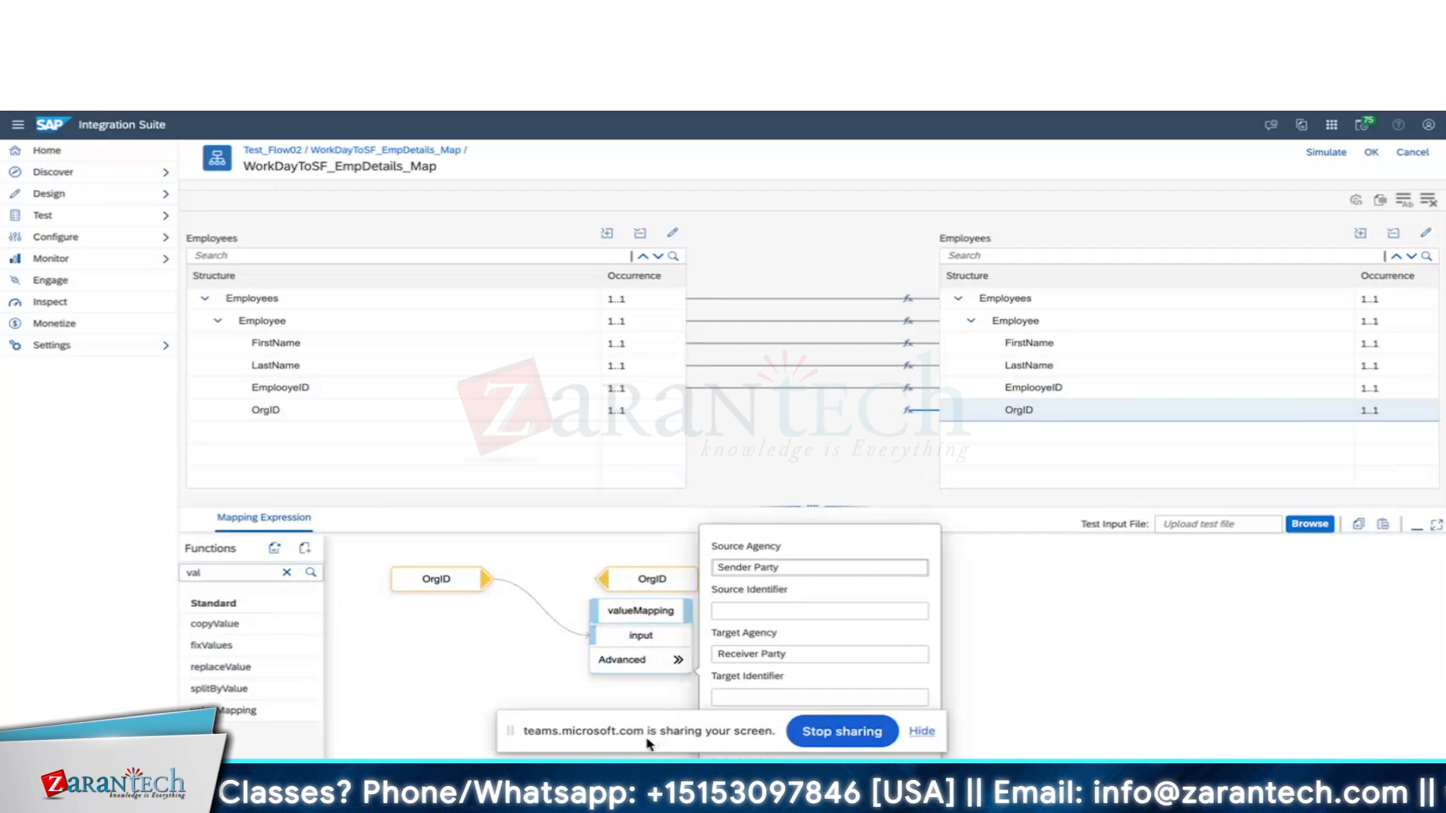
Fill the valueMapping source agency WorkDay and identifier OrgCode, and set Target Agency to SF.
drag(649, 744, 649, 799)
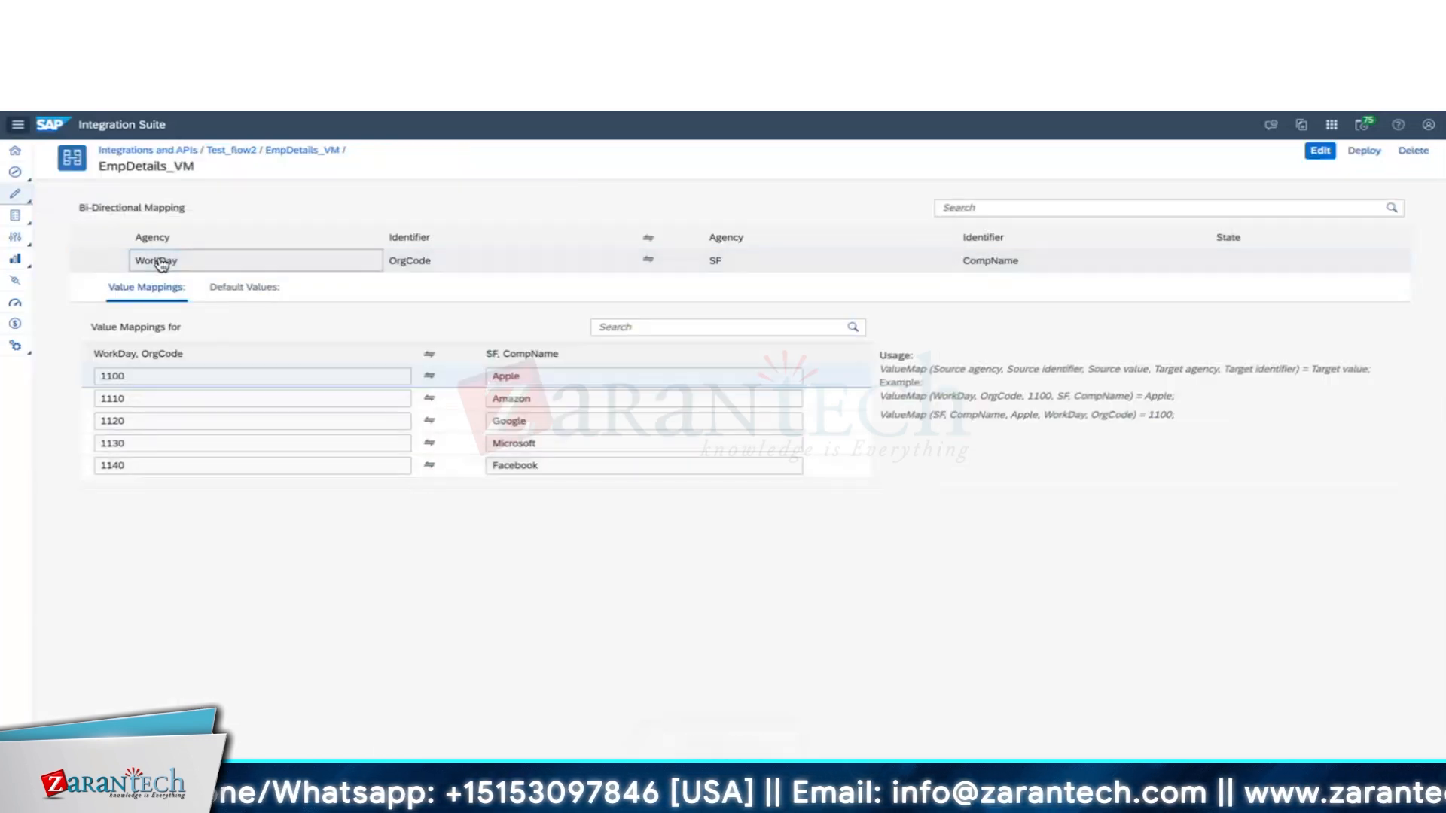
drag(133, 263, 186, 265)
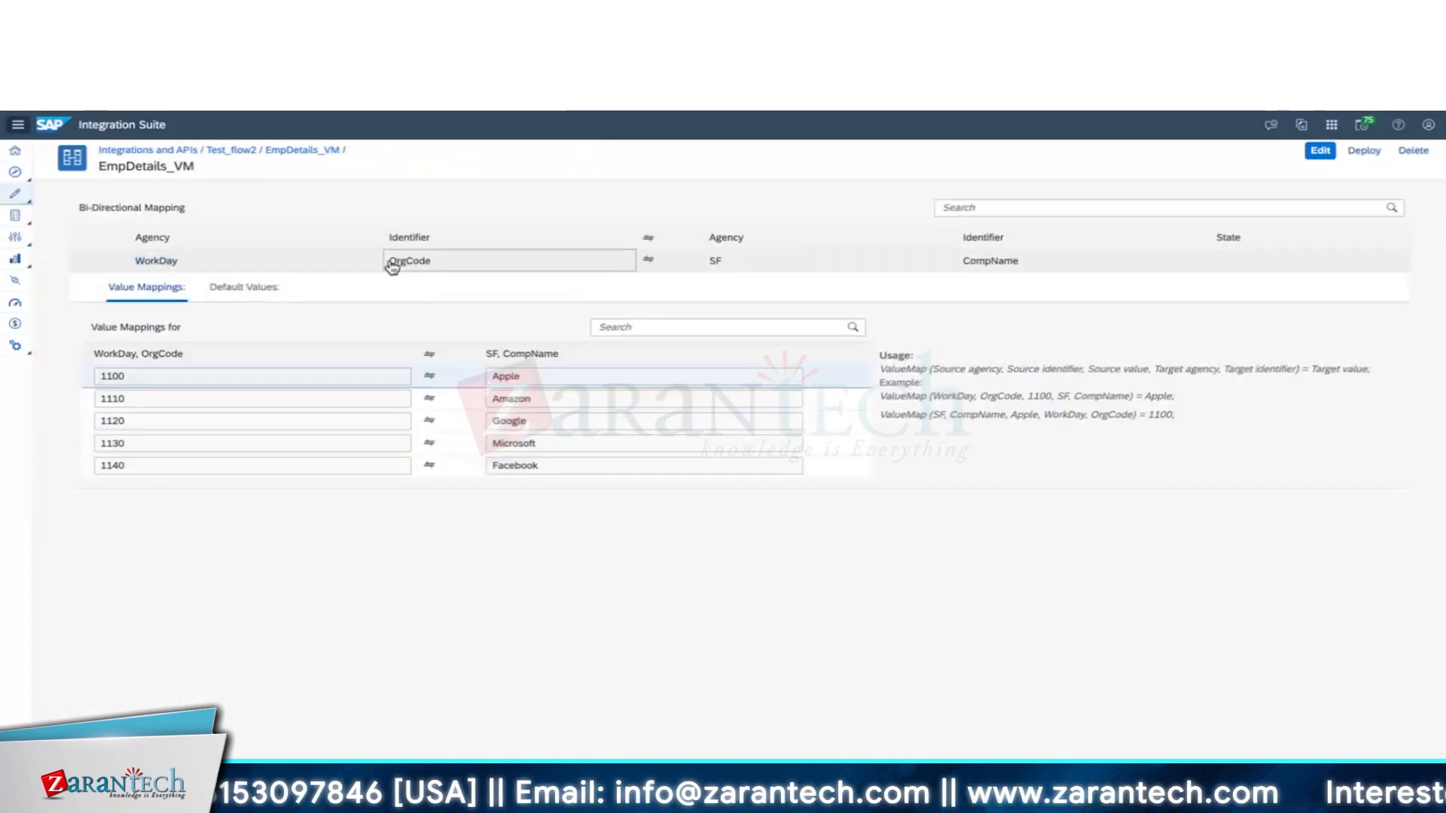
drag(388, 264, 437, 265)
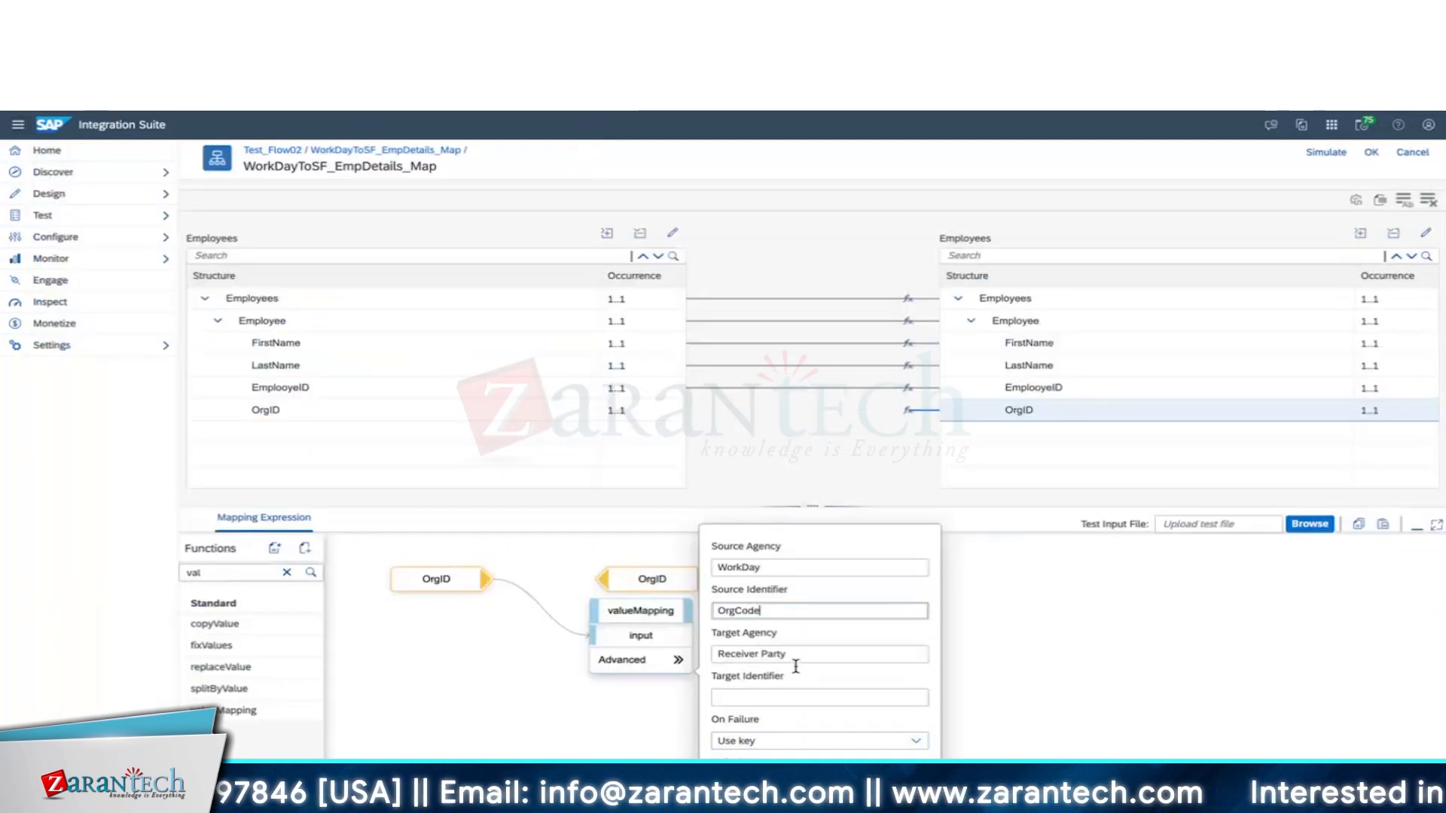
triple_click(799, 657)
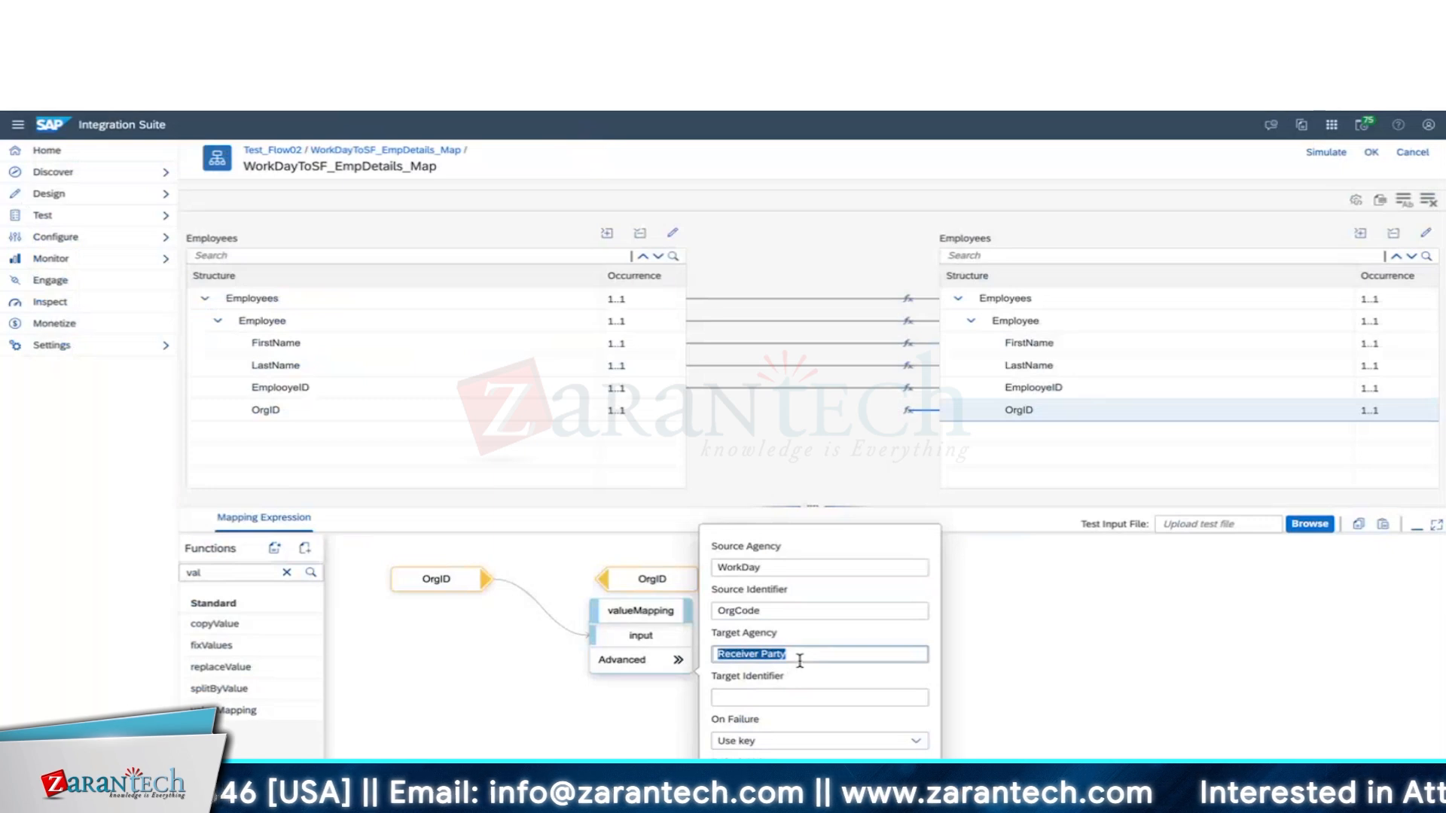
key(BackSpace)
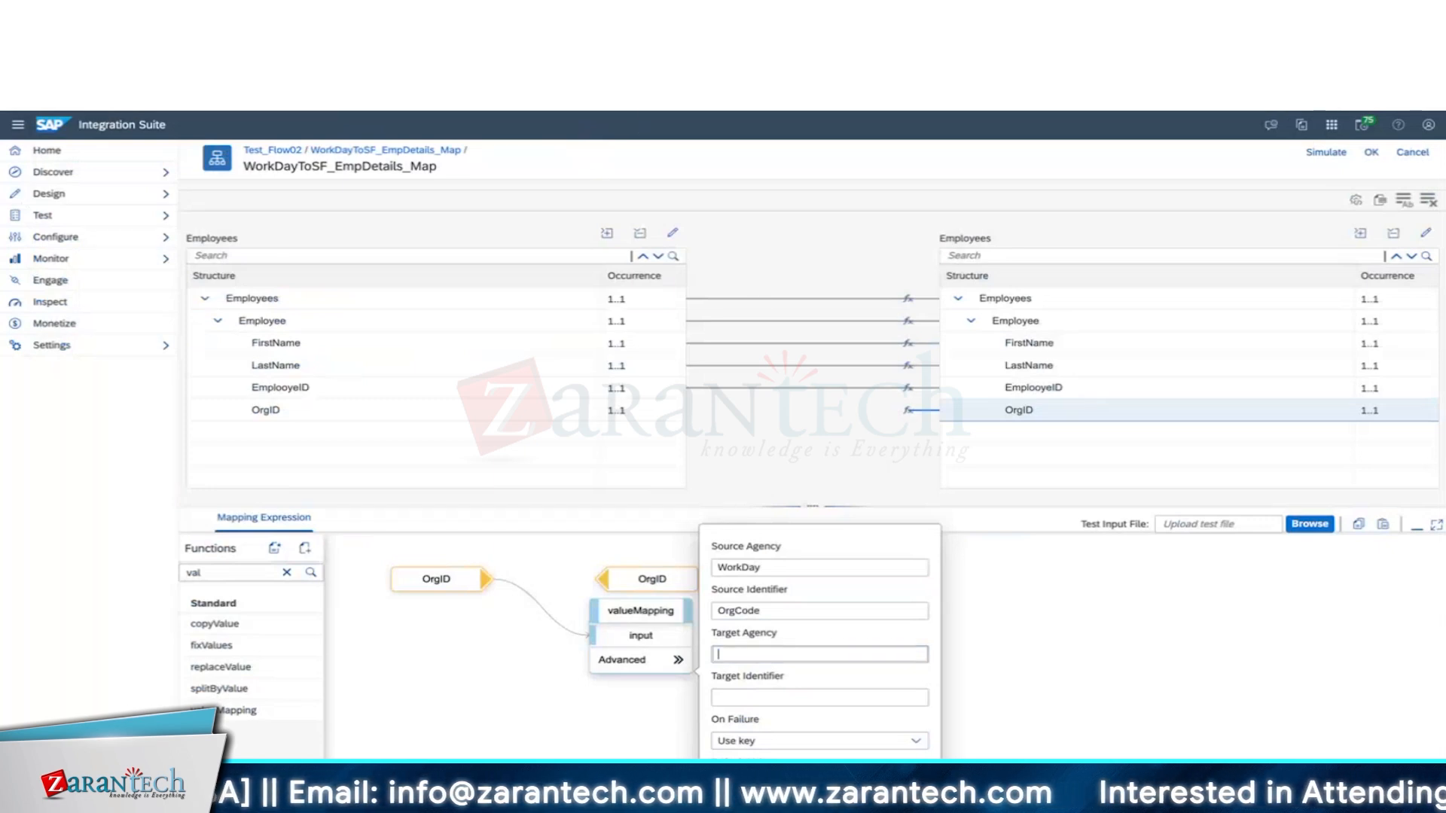
text(SF)
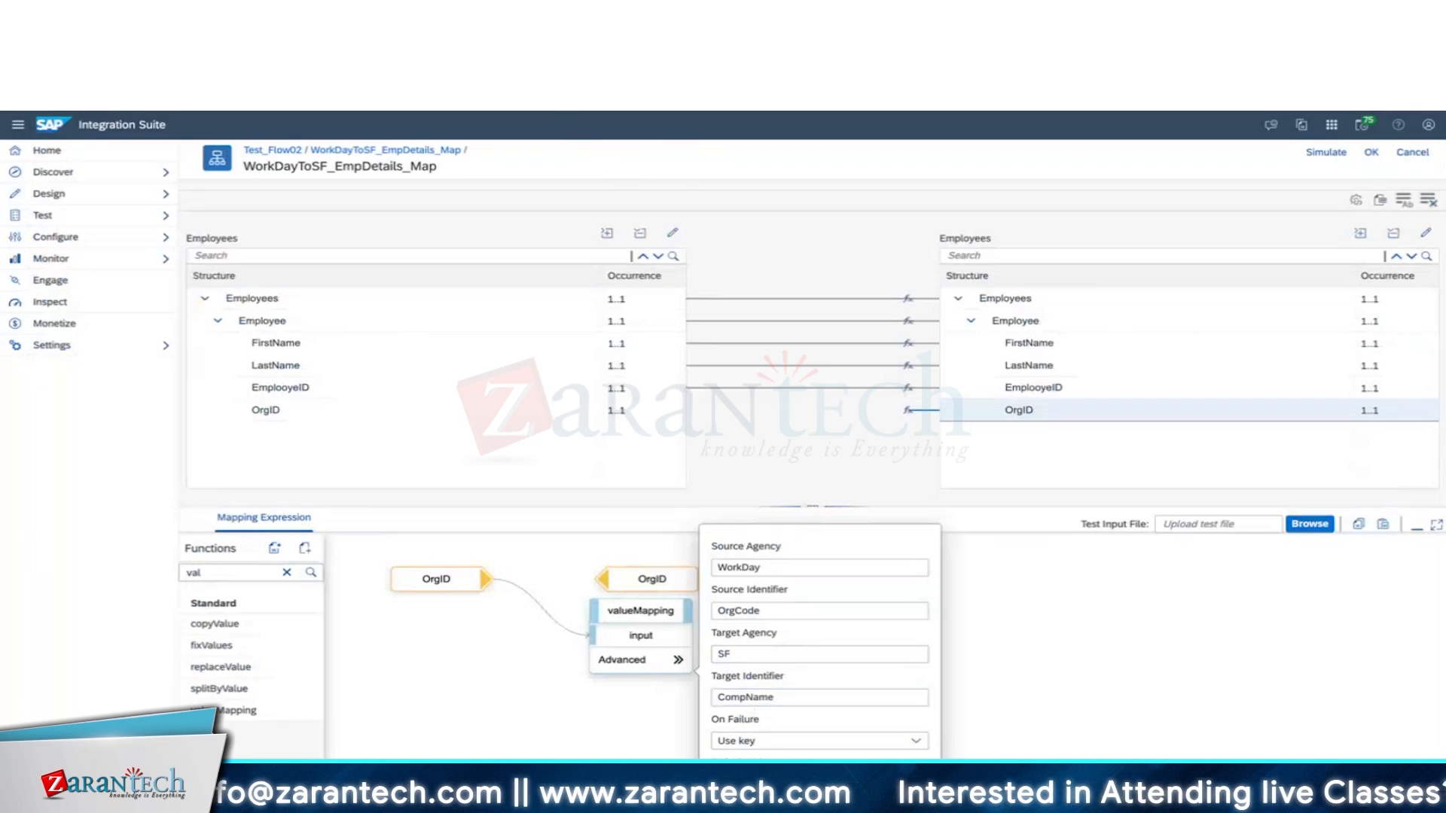
Set the valueMapping On Failure behaviour to Use default value and close the settings.
click(777, 743)
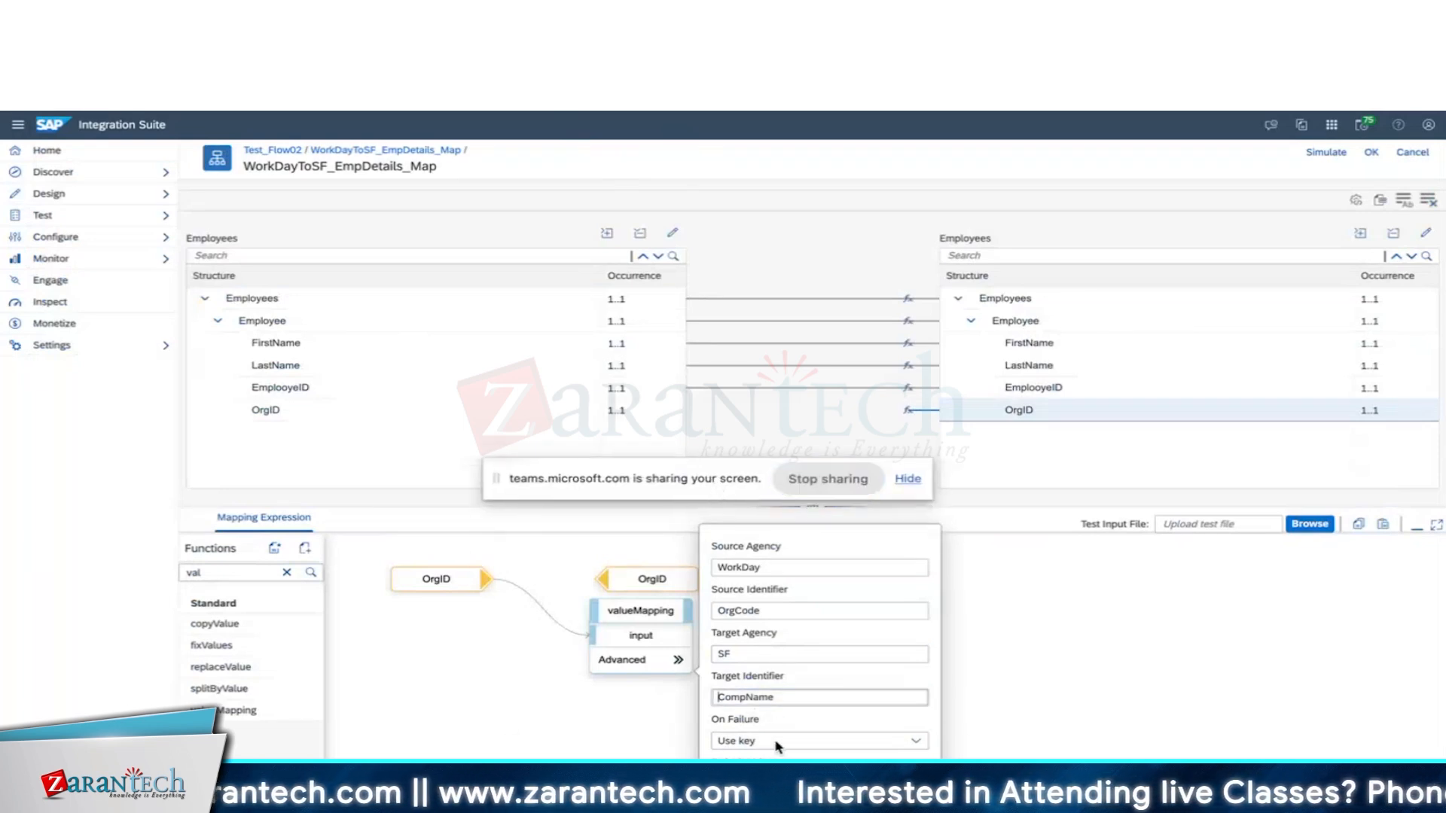
click(768, 744)
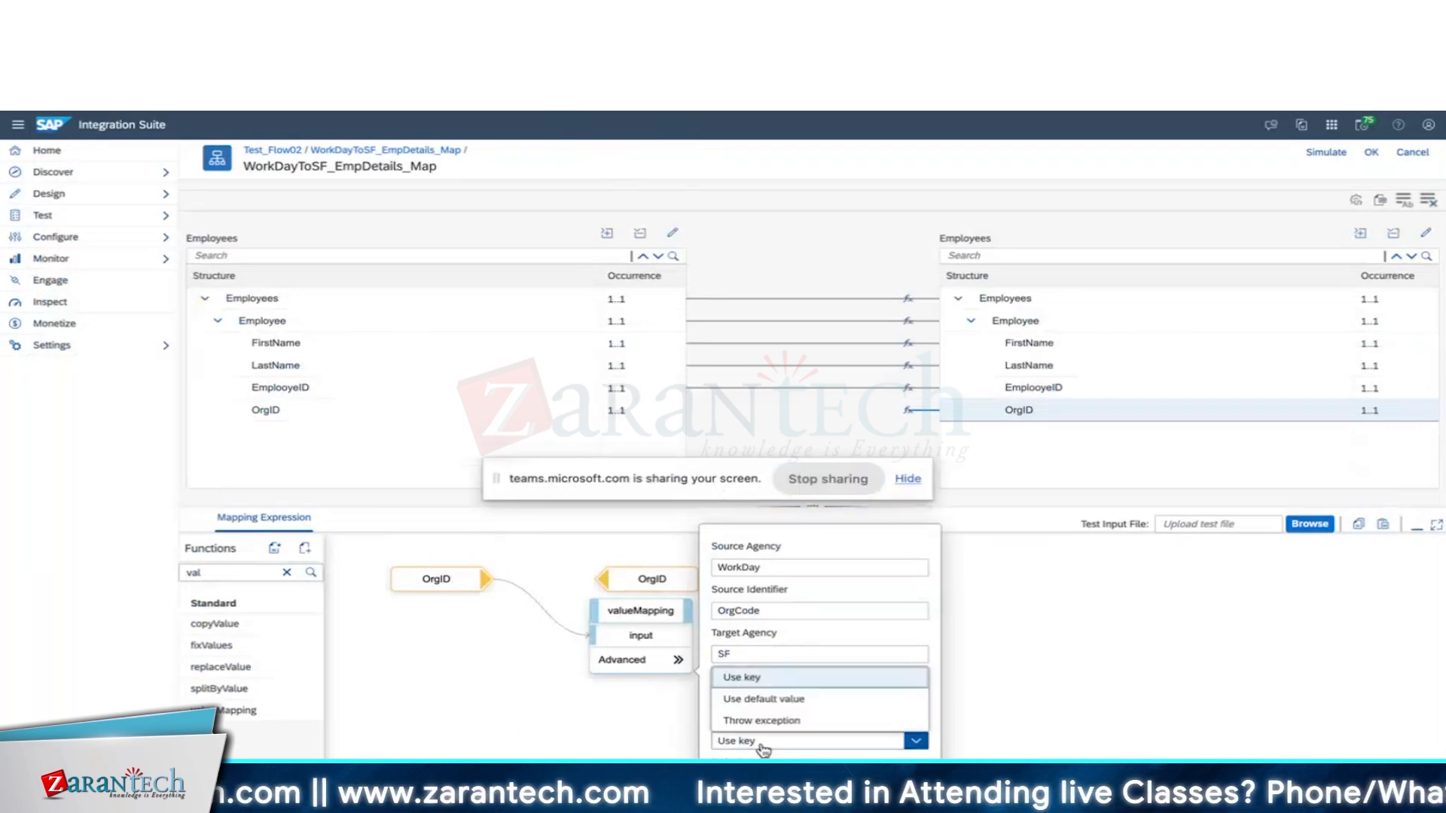
click(765, 746)
click(765, 744)
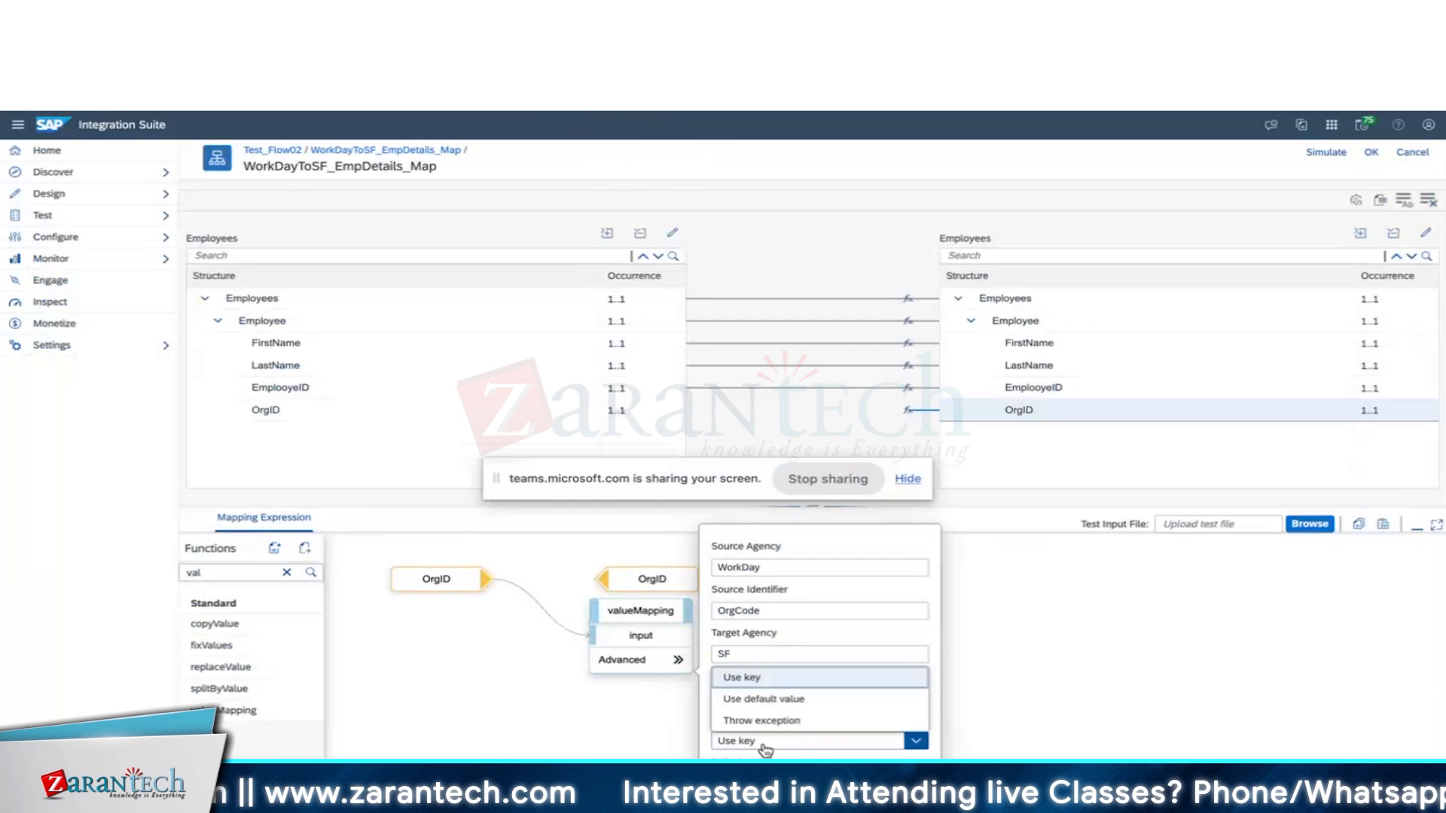
click(761, 699)
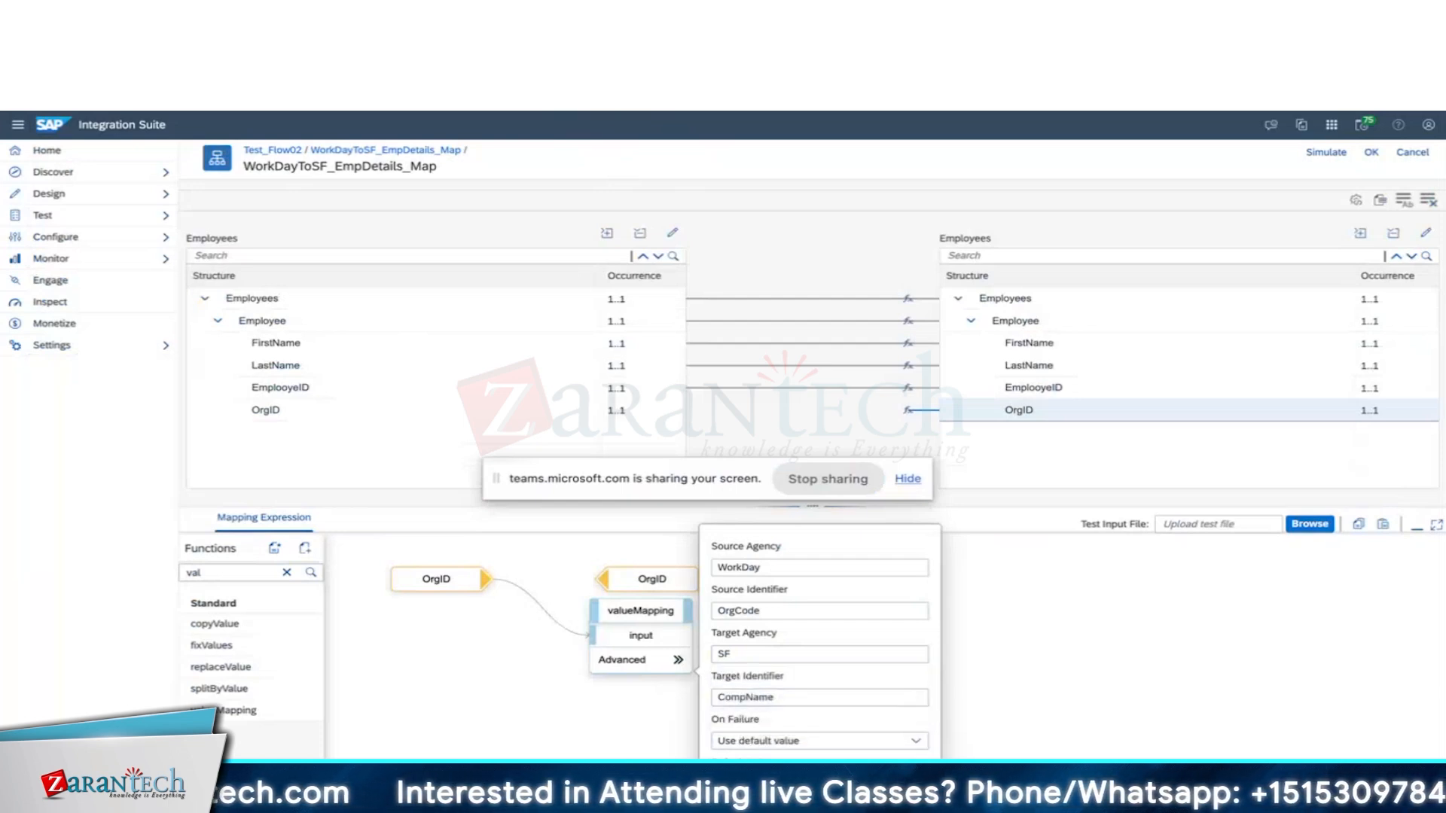
key(Escape)
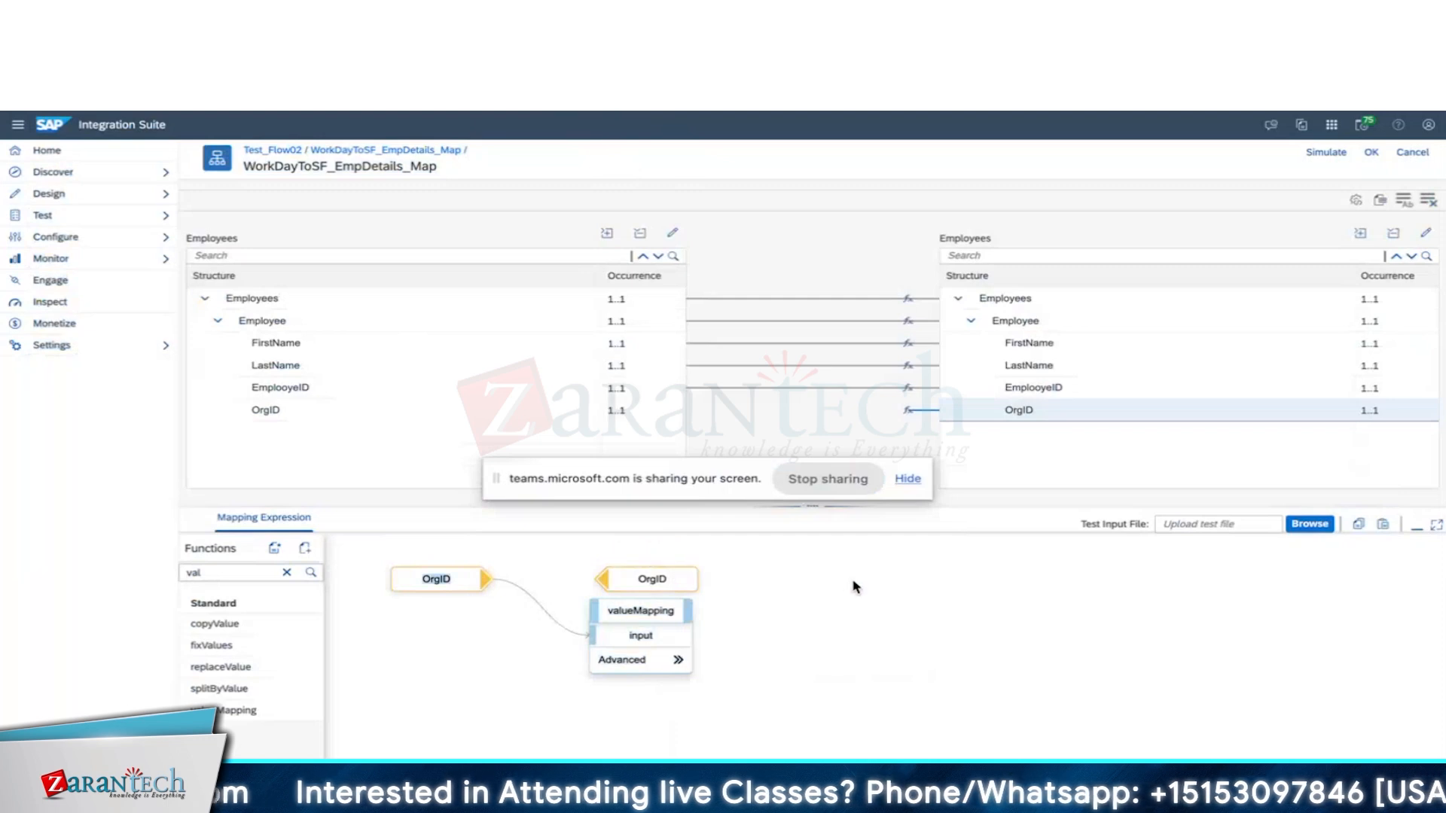
Accept the finished OrgID mapping and save the Test_Flow02 integration flow.
drag(650, 580, 749, 581)
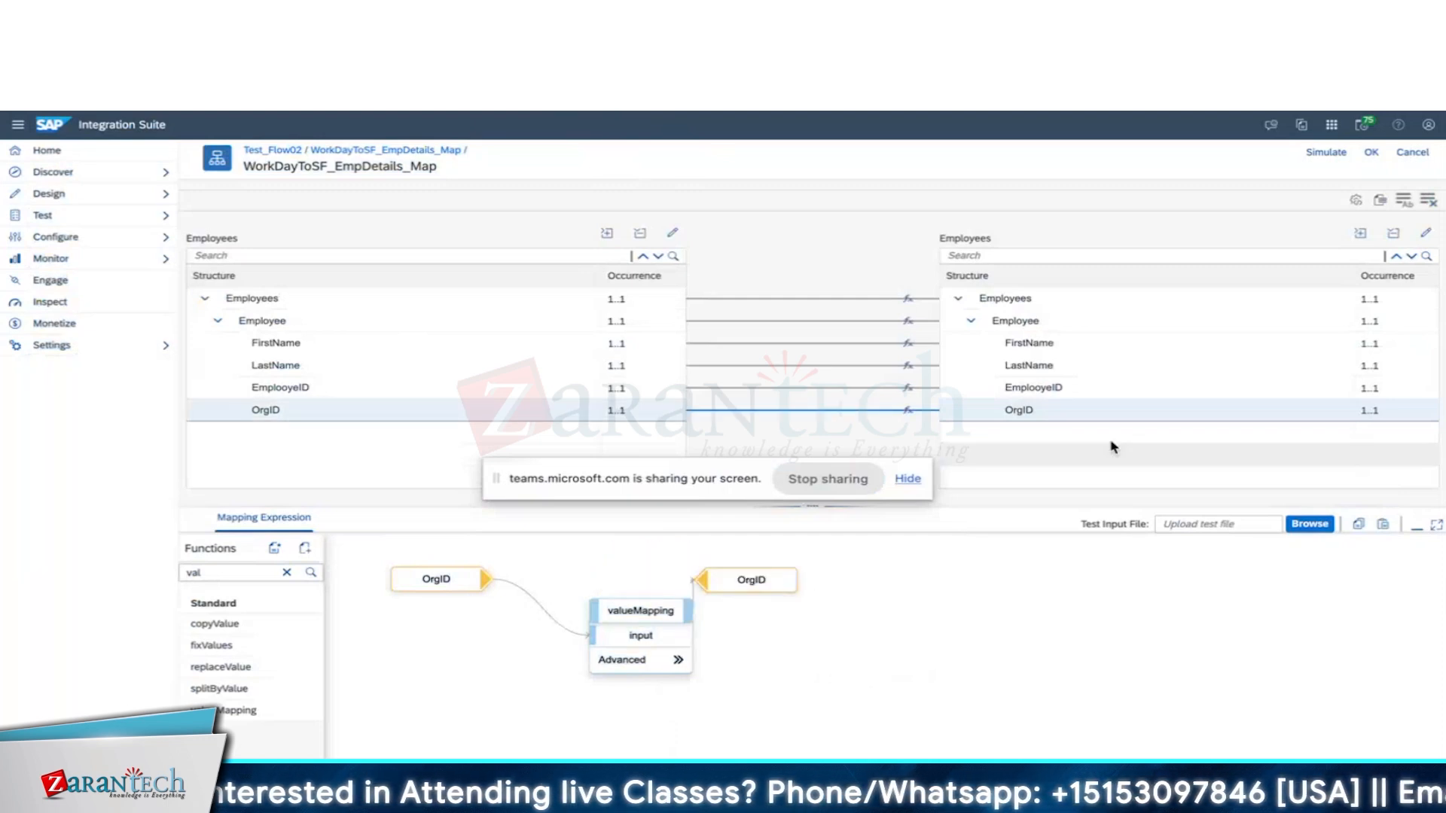
click(1370, 152)
click(1178, 152)
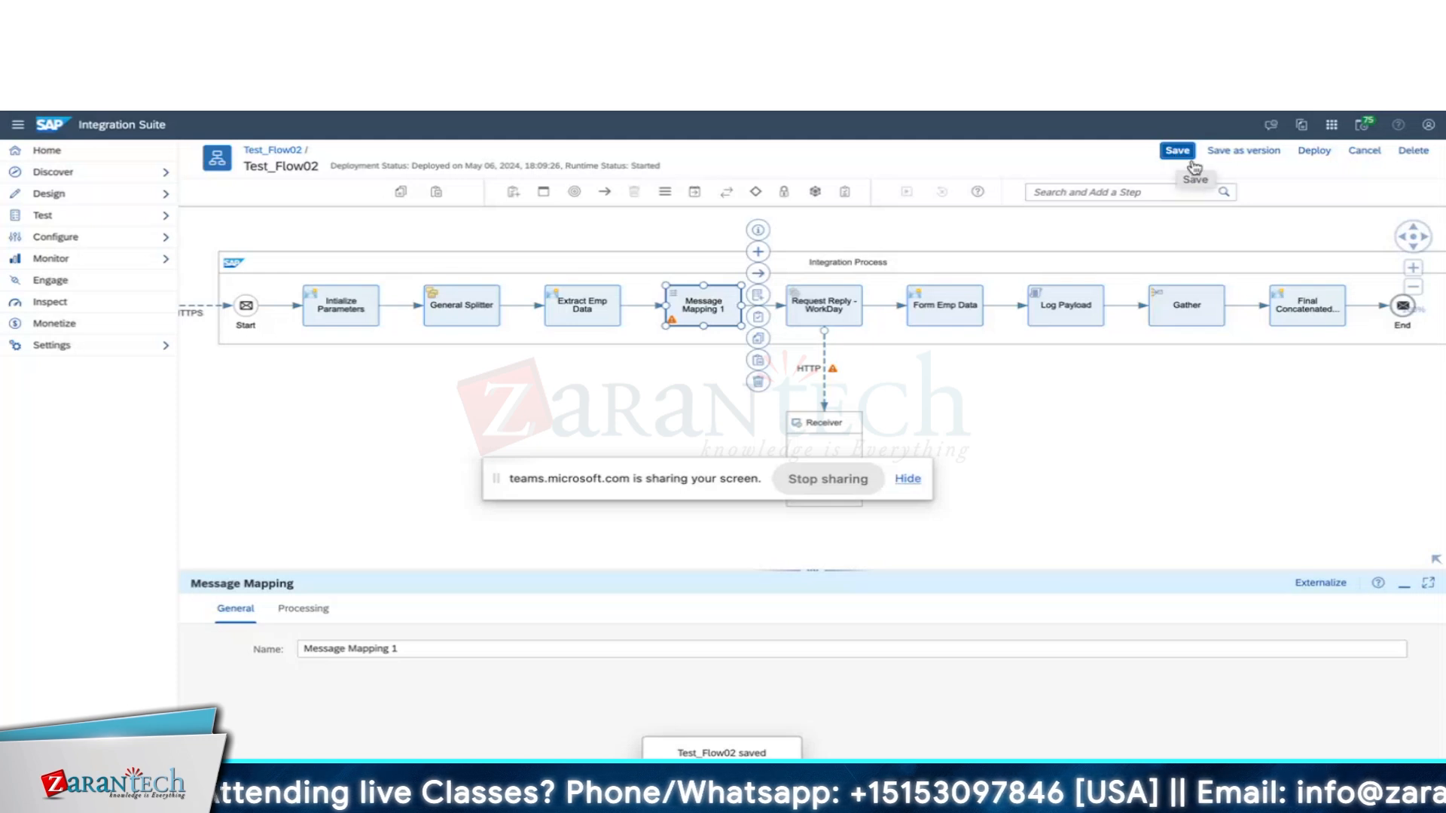
Inspect the Request Reply - WorkDay, Form Emp Data and Message Mapping 1 steps in the flow.
drag(841, 314, 858, 314)
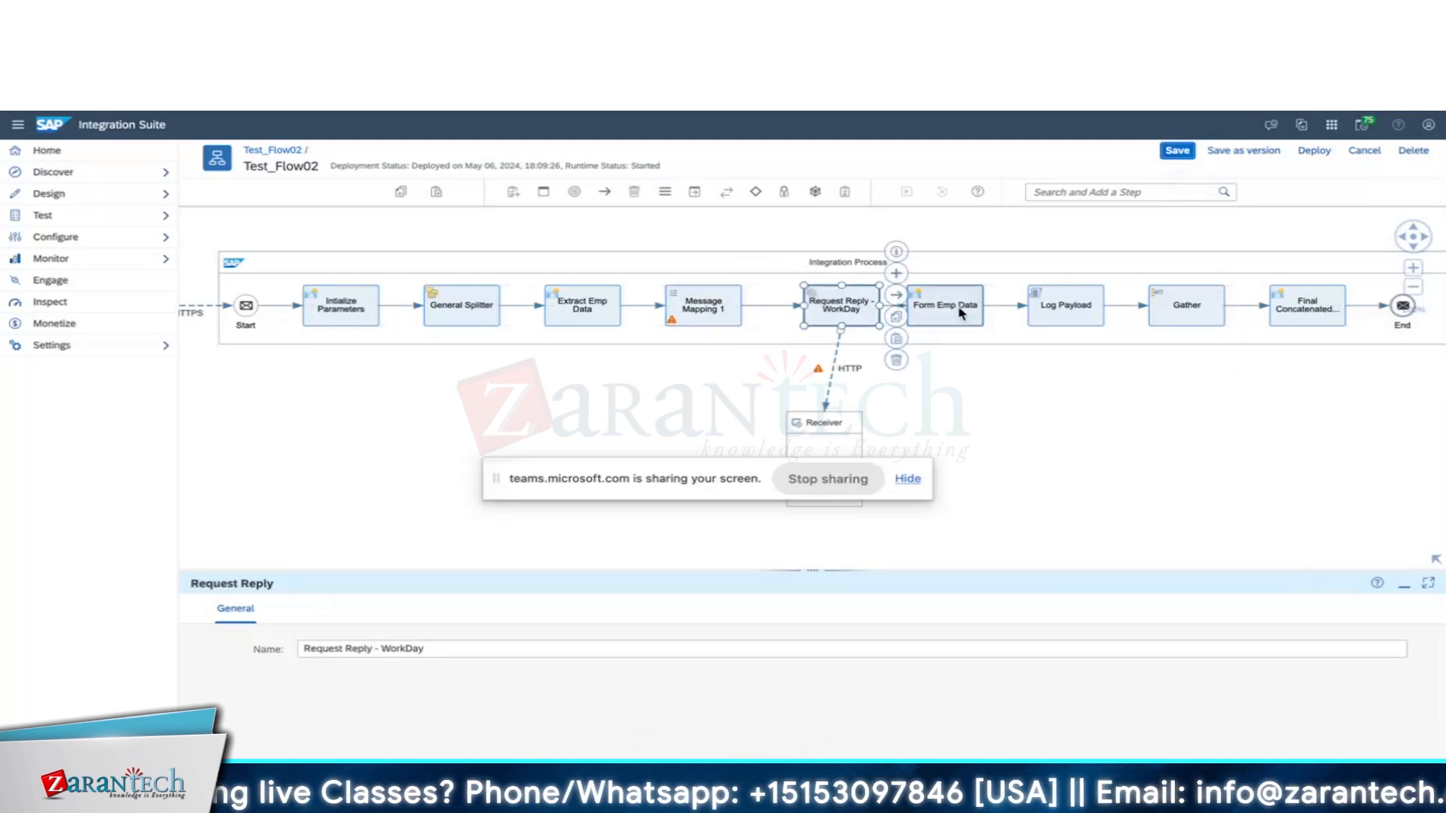
mouse_move(961, 313)
mouse_down()
mouse_move(1017, 310)
mouse_move(989, 312)
mouse_up()
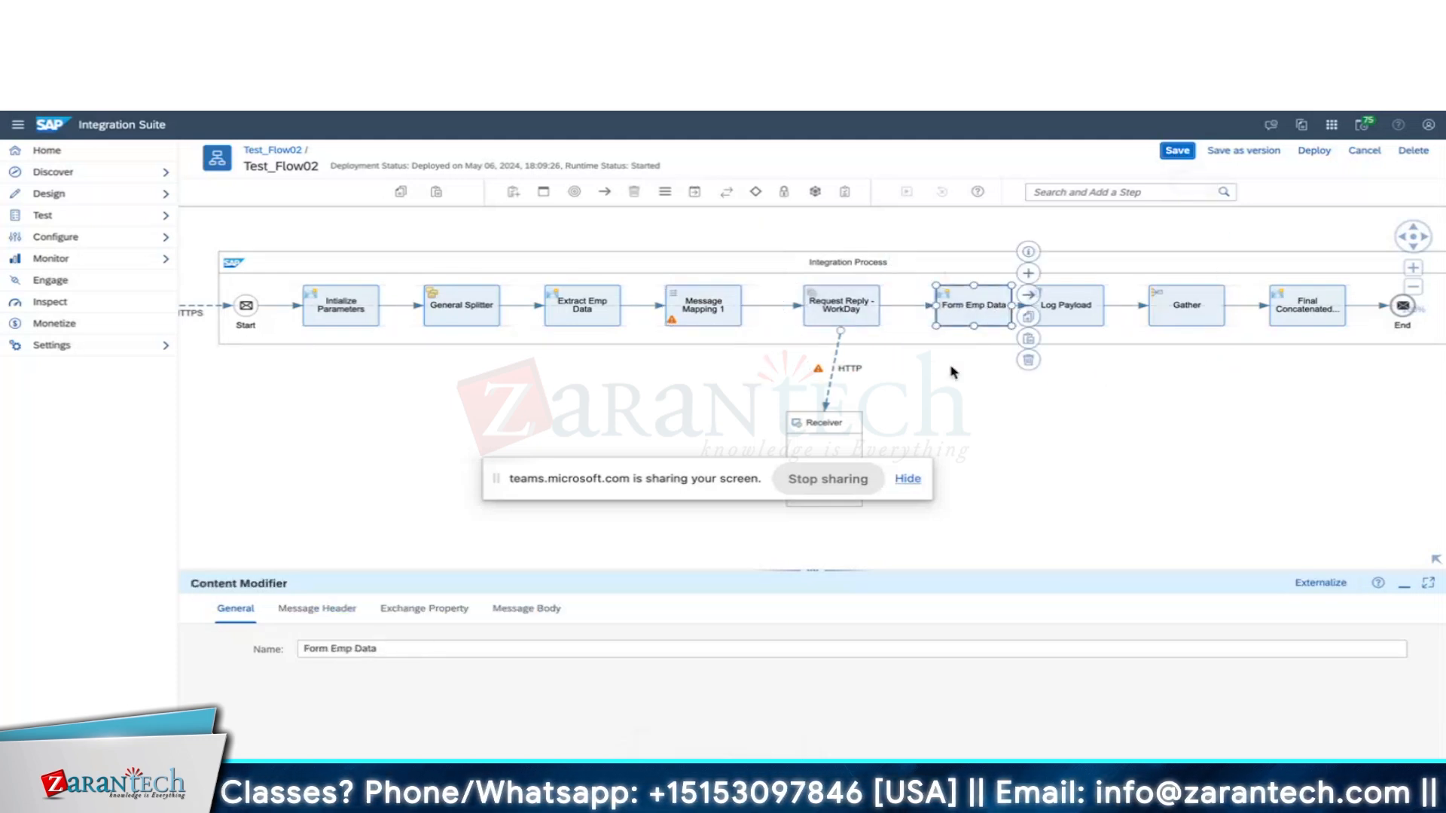
drag(649, 479, 653, 550)
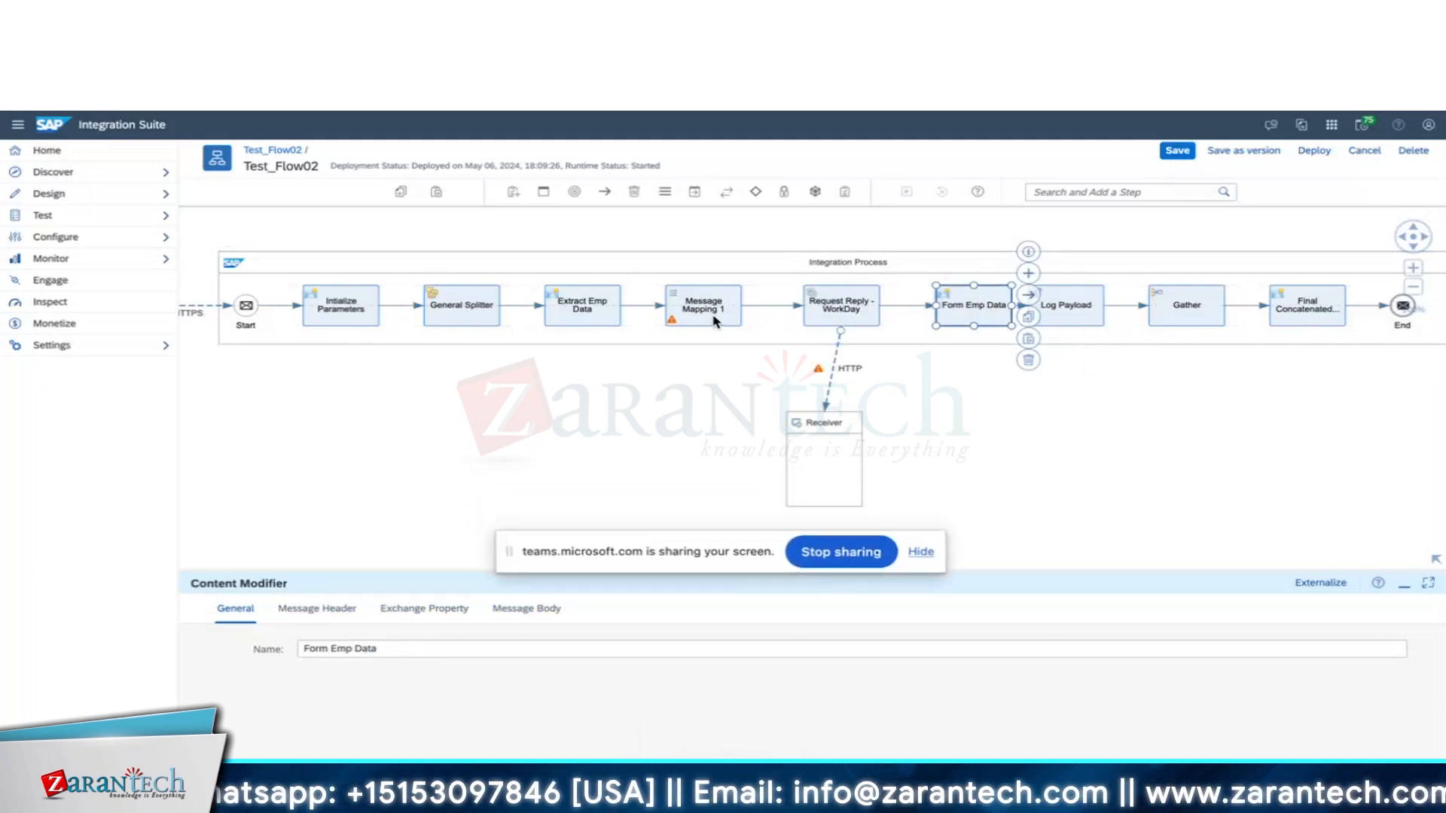
click(694, 320)
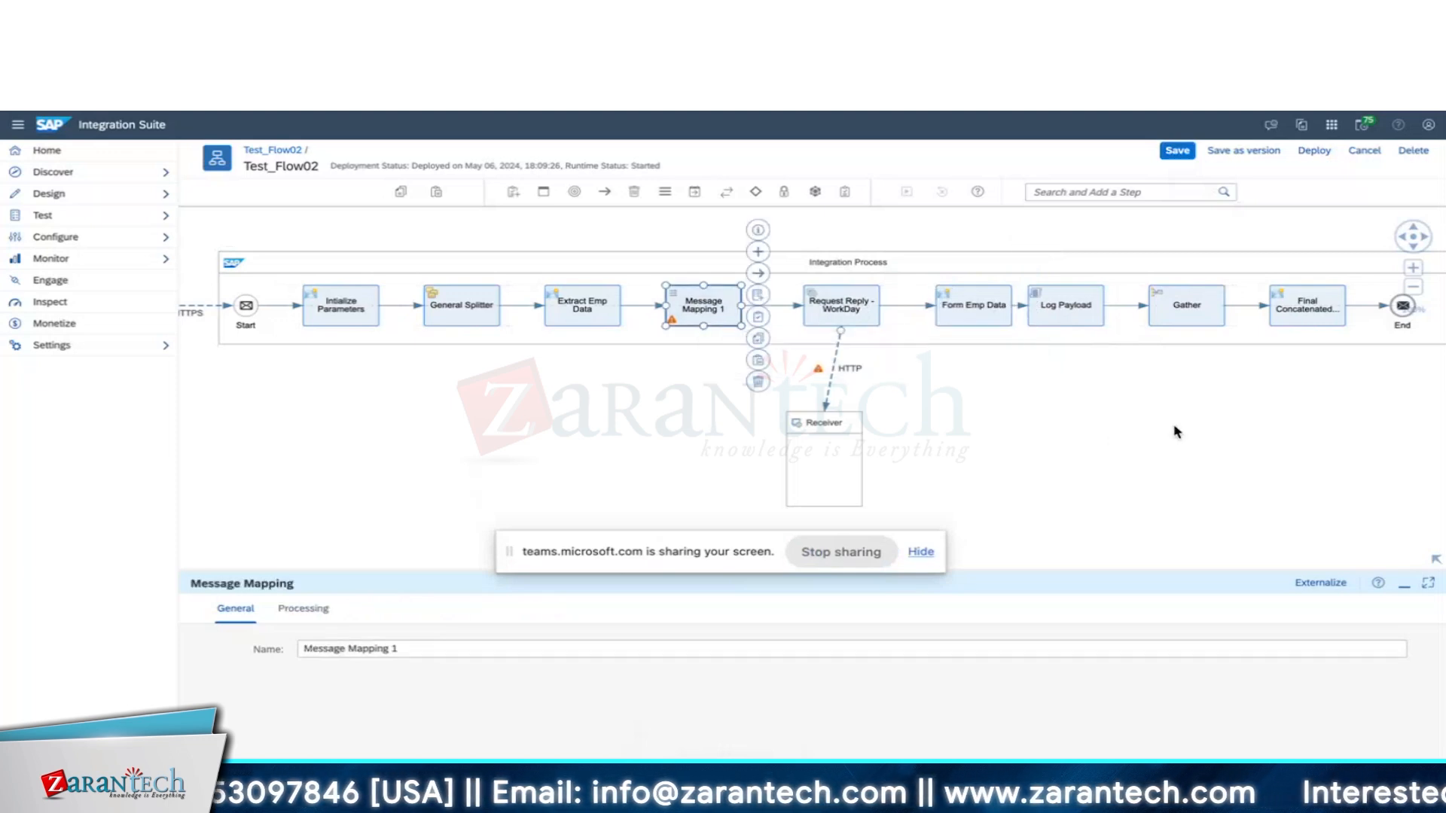
drag(1175, 429, 955, 414)
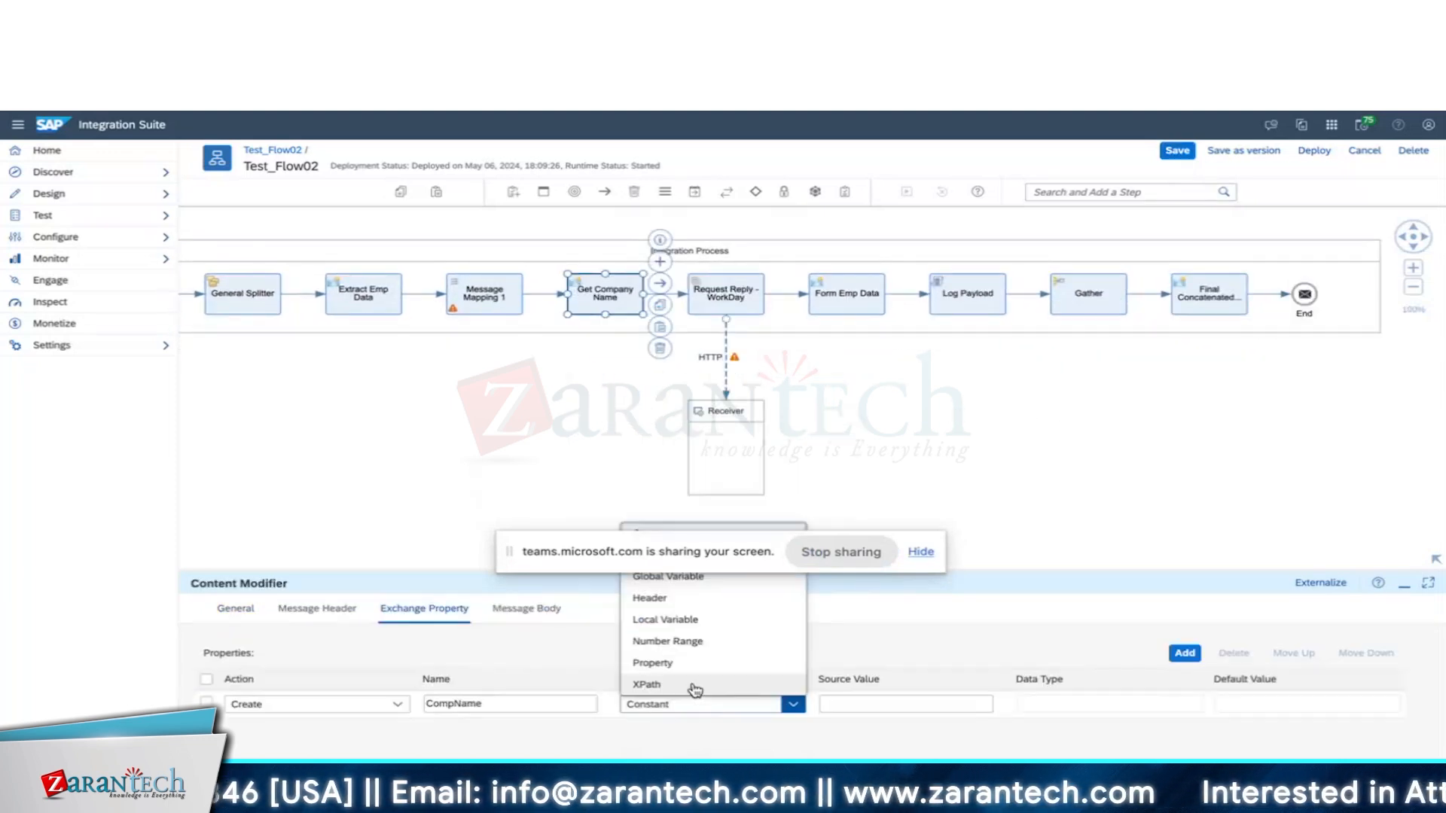
Make CompName an XPath property of type java.lang.String with source value //Employee/OrgID/text().
click(663, 684)
click(1107, 704)
text(java.lan)
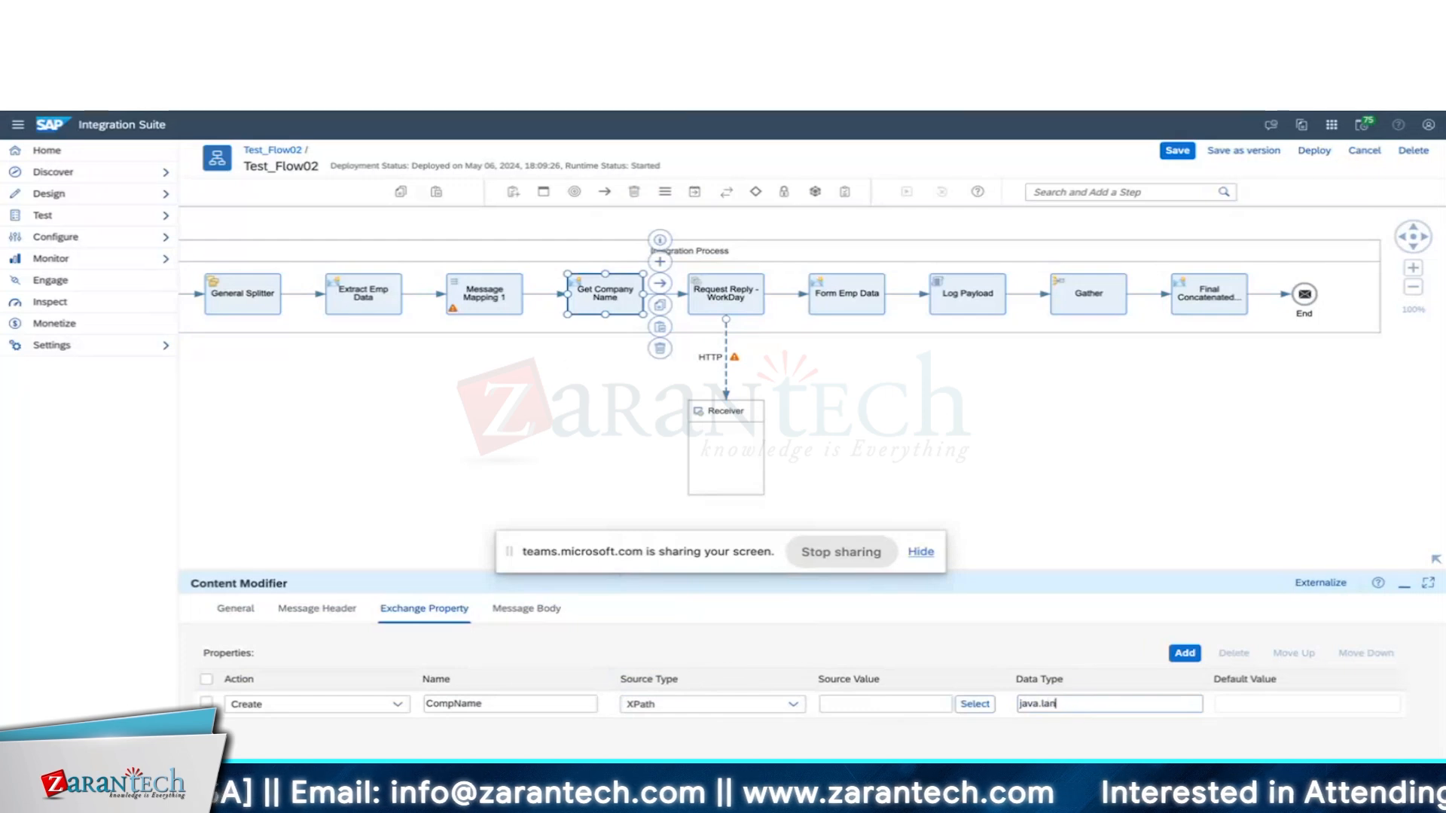
text(g.String)
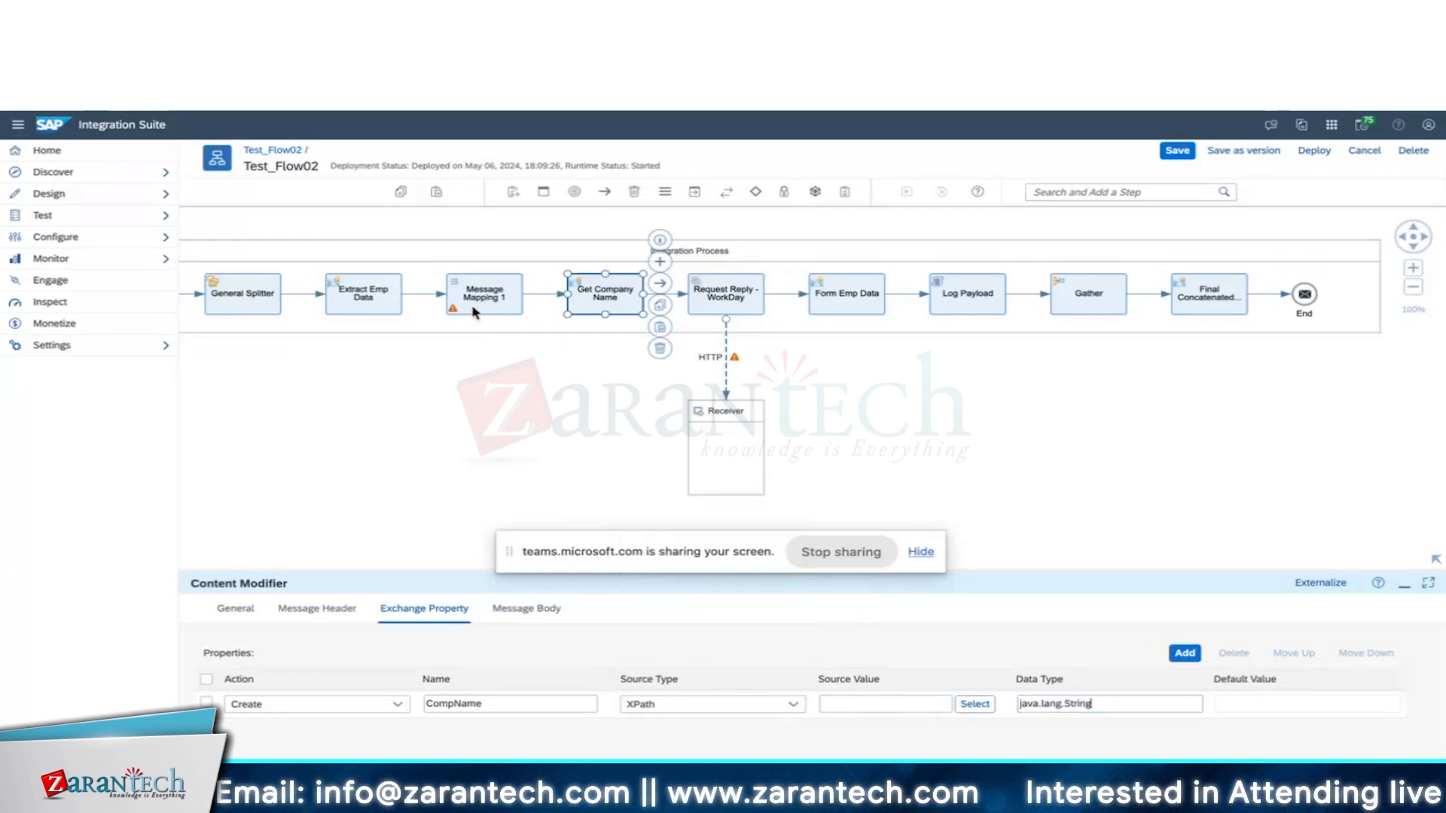
click(375, 304)
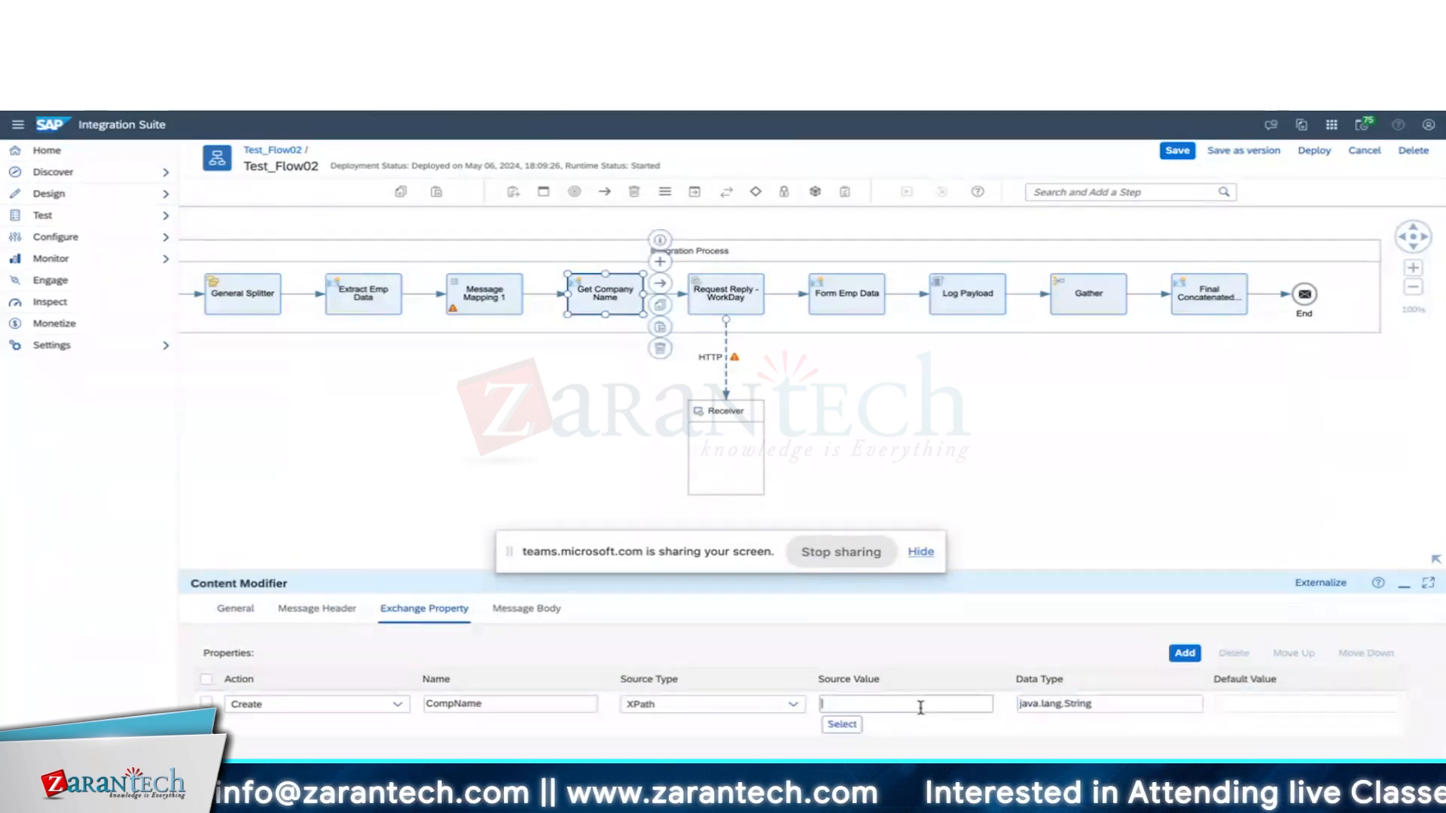
text(//Employee/FirstName/text())
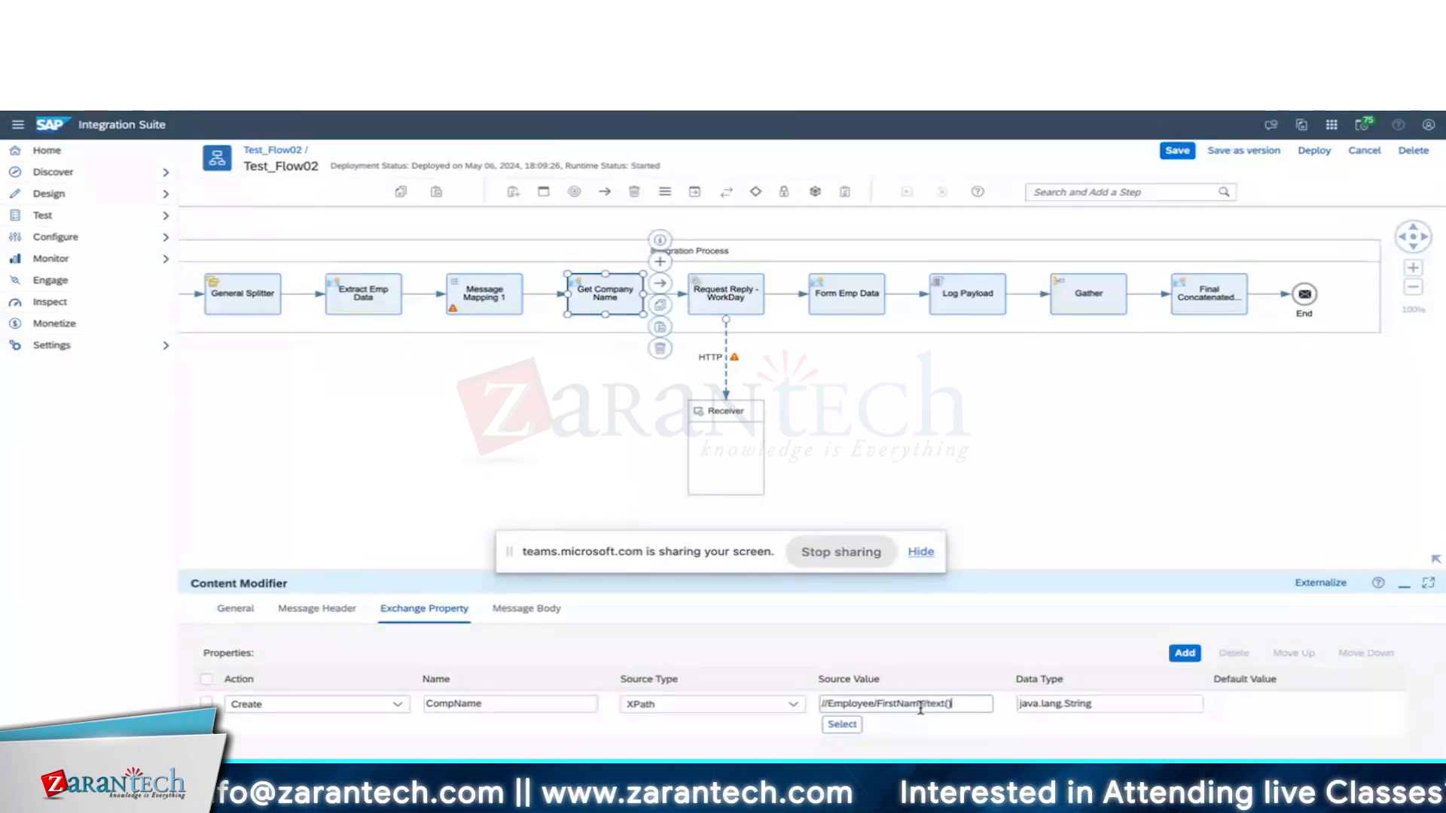
Check the Form Emp Data step's message body, then switch to the XSD generator.
key(super+Tab)
key(Tab)
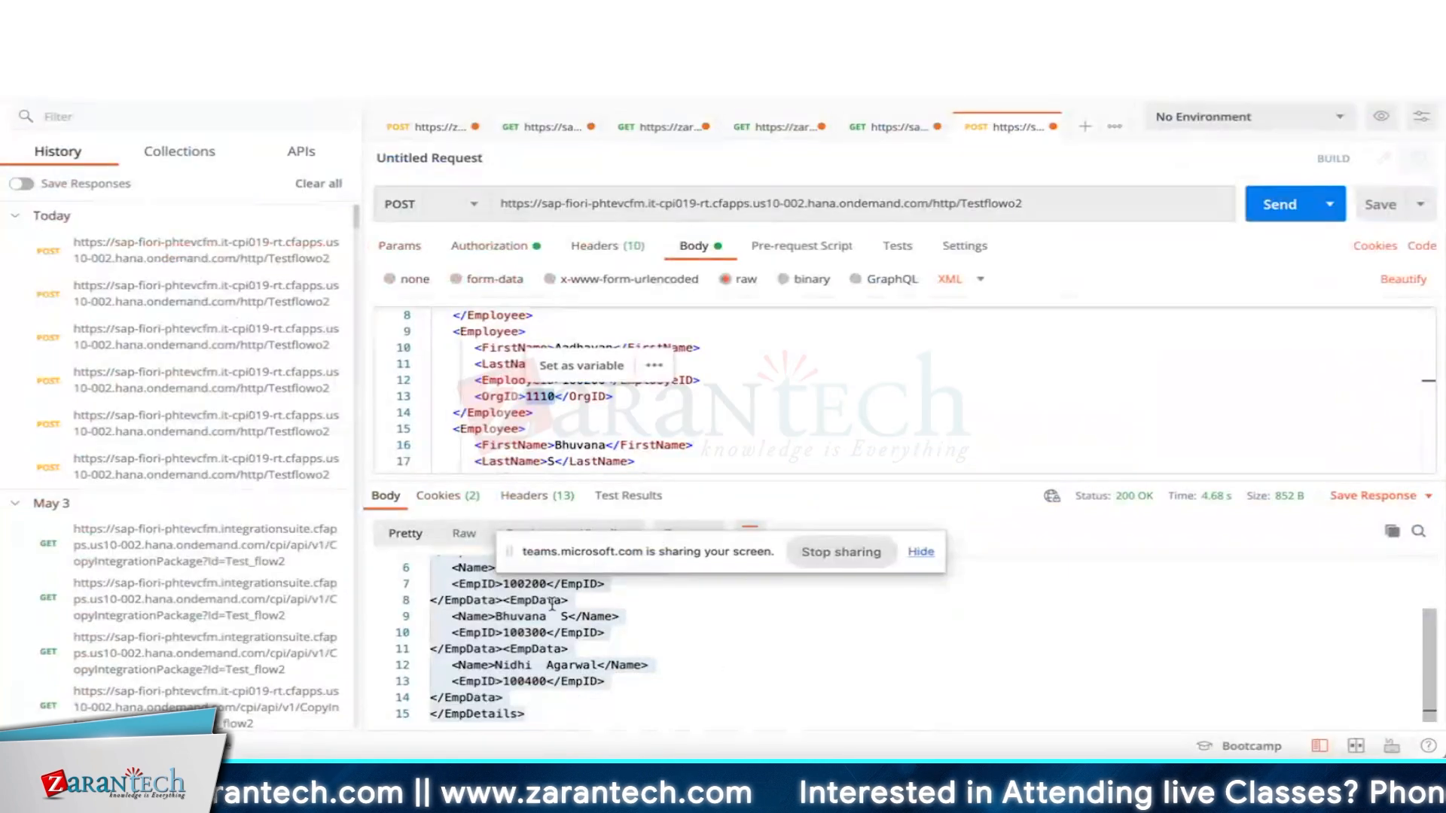
key(super+Tab)
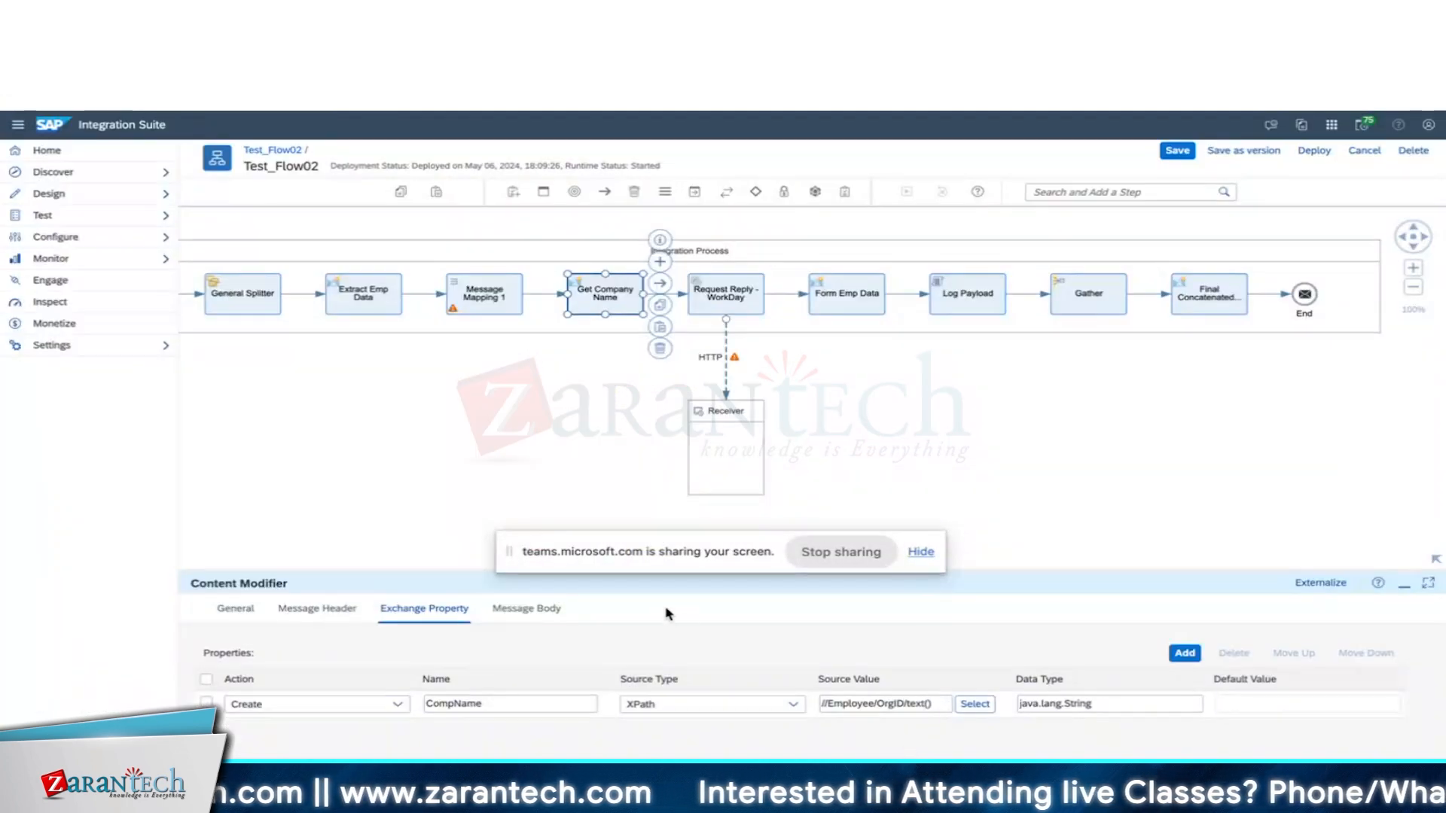
click(921, 552)
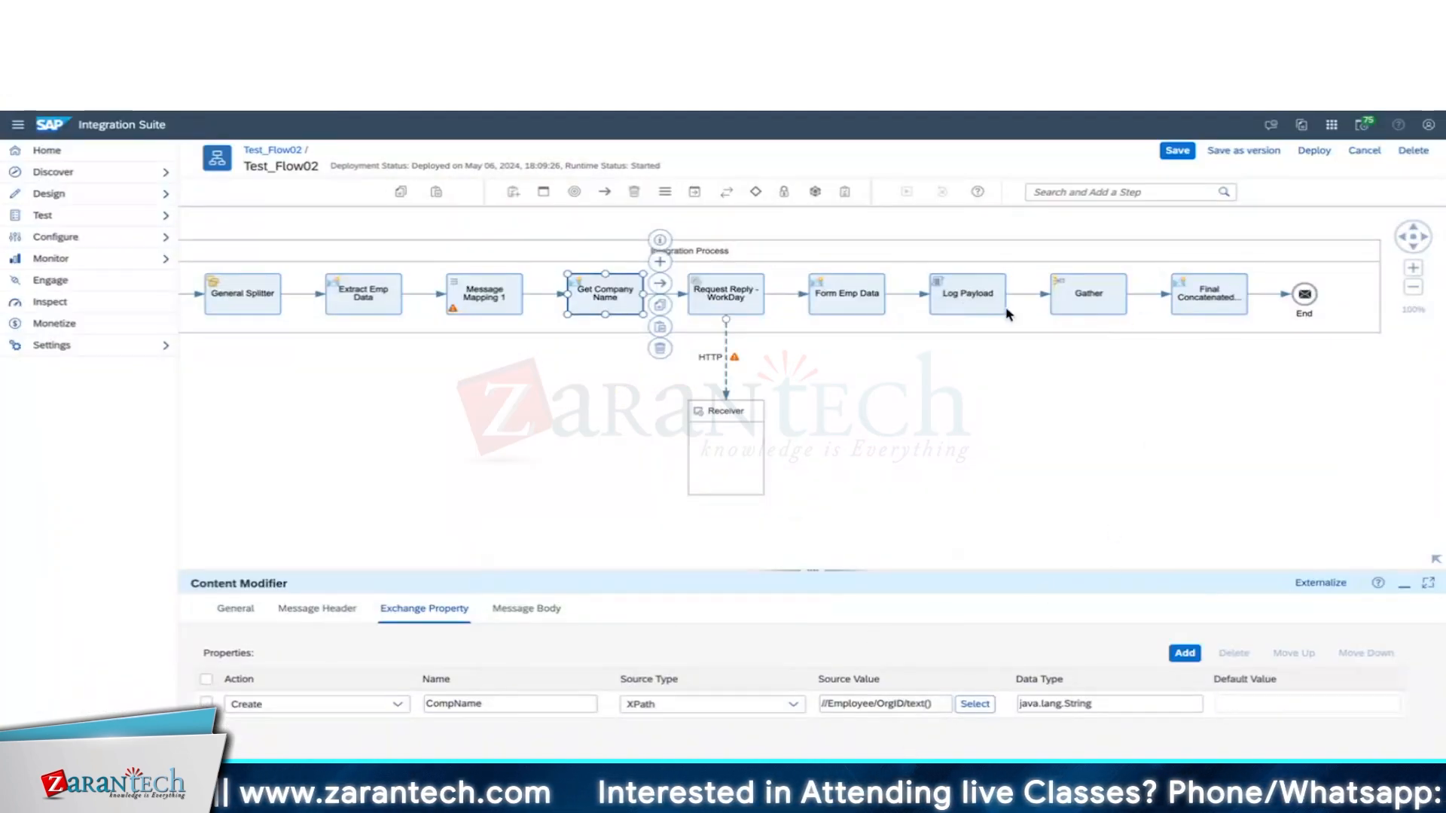
click(856, 297)
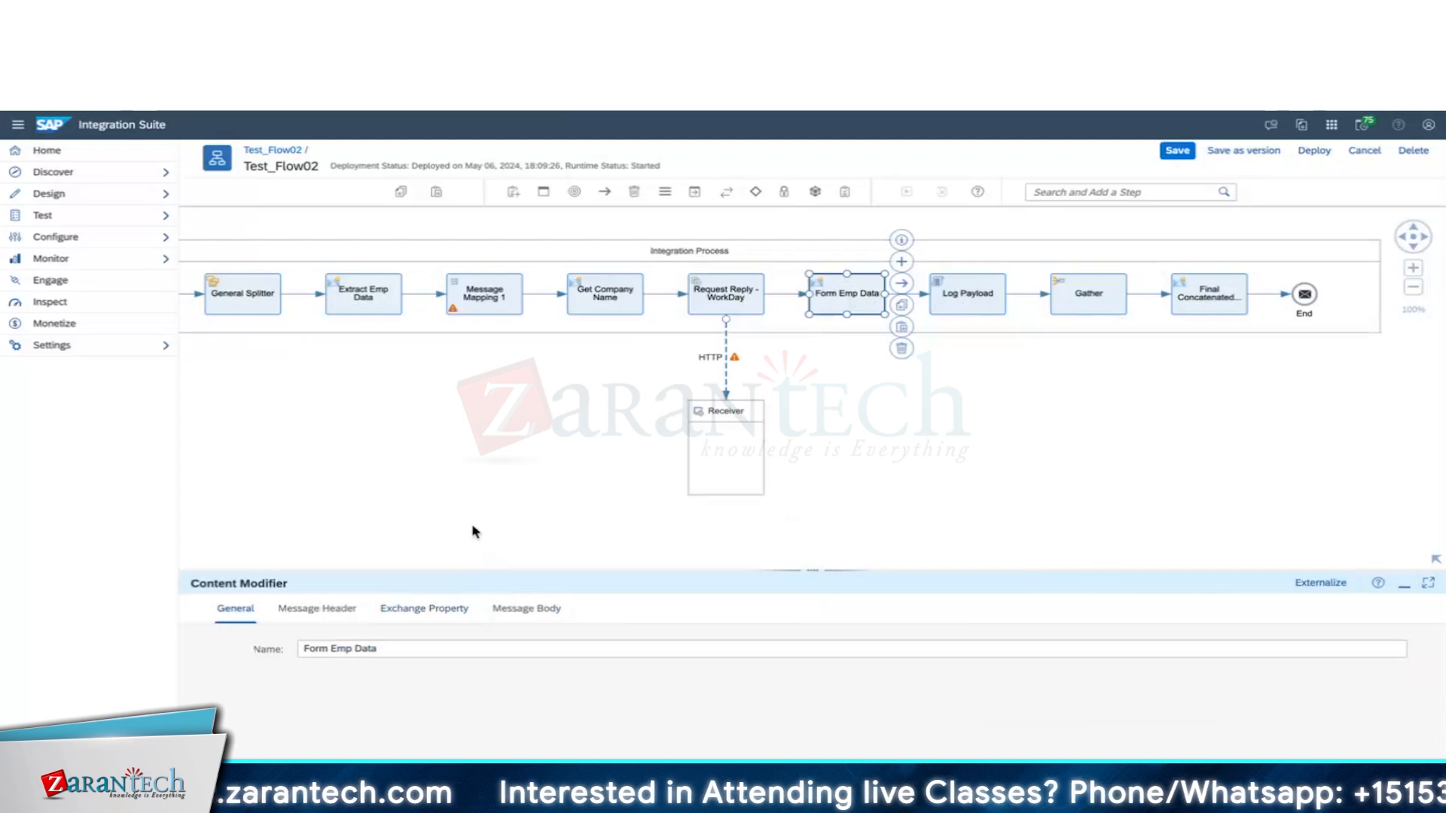
click(527, 609)
key(super+Tab)
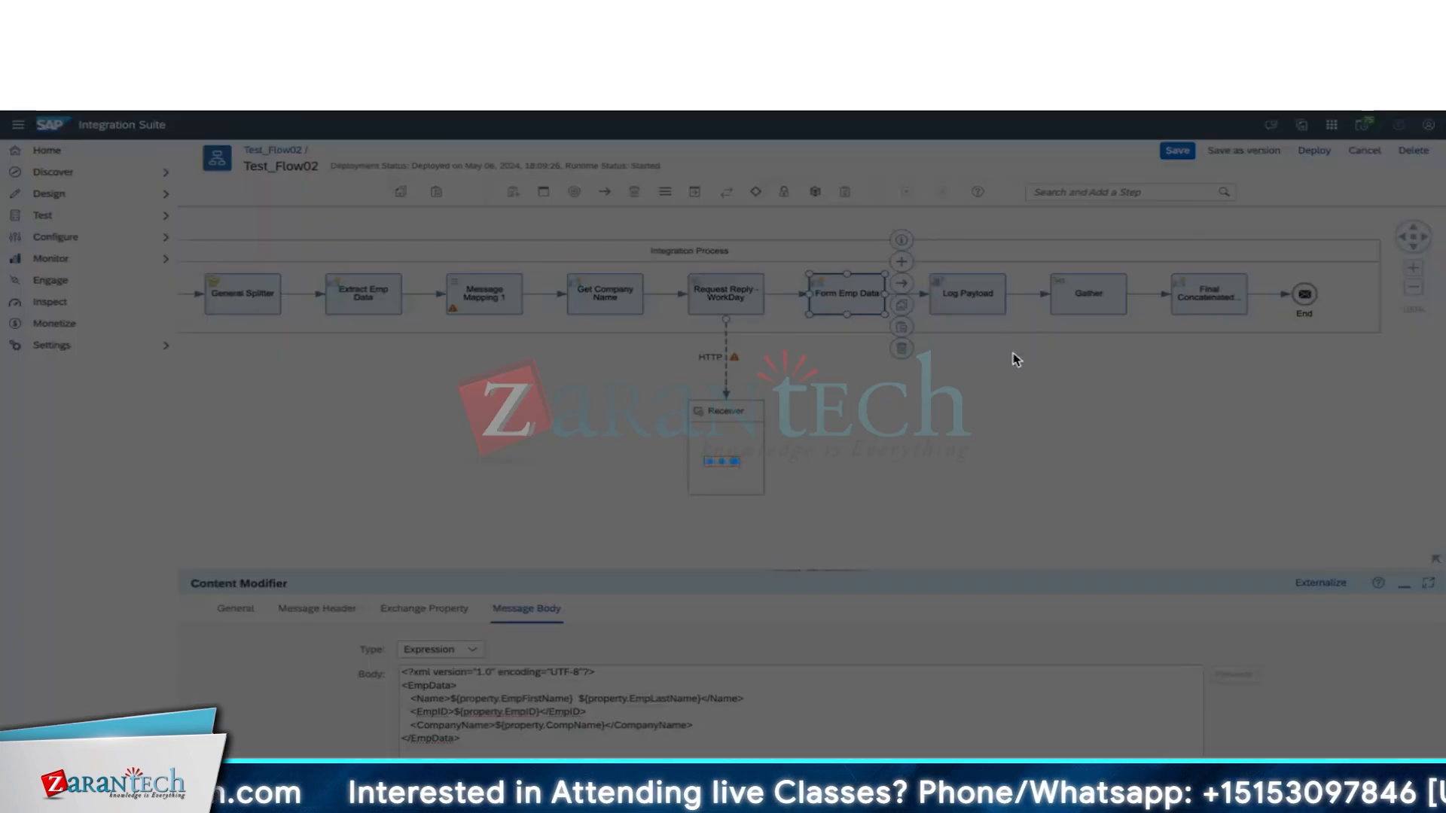
Save Test_Flow02 as a new version and refresh the deployed integration content list.
click(956, 523)
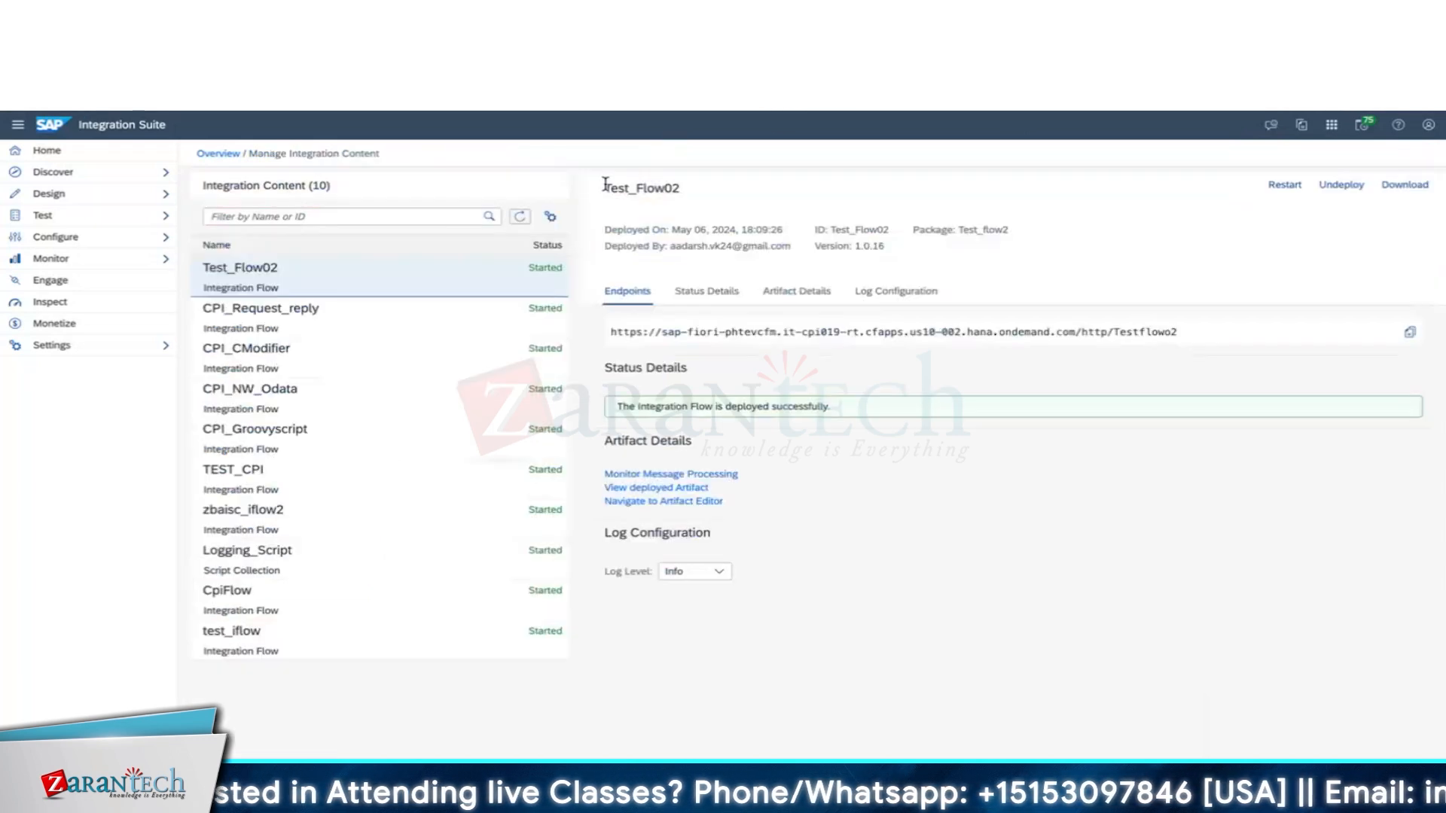
click(520, 217)
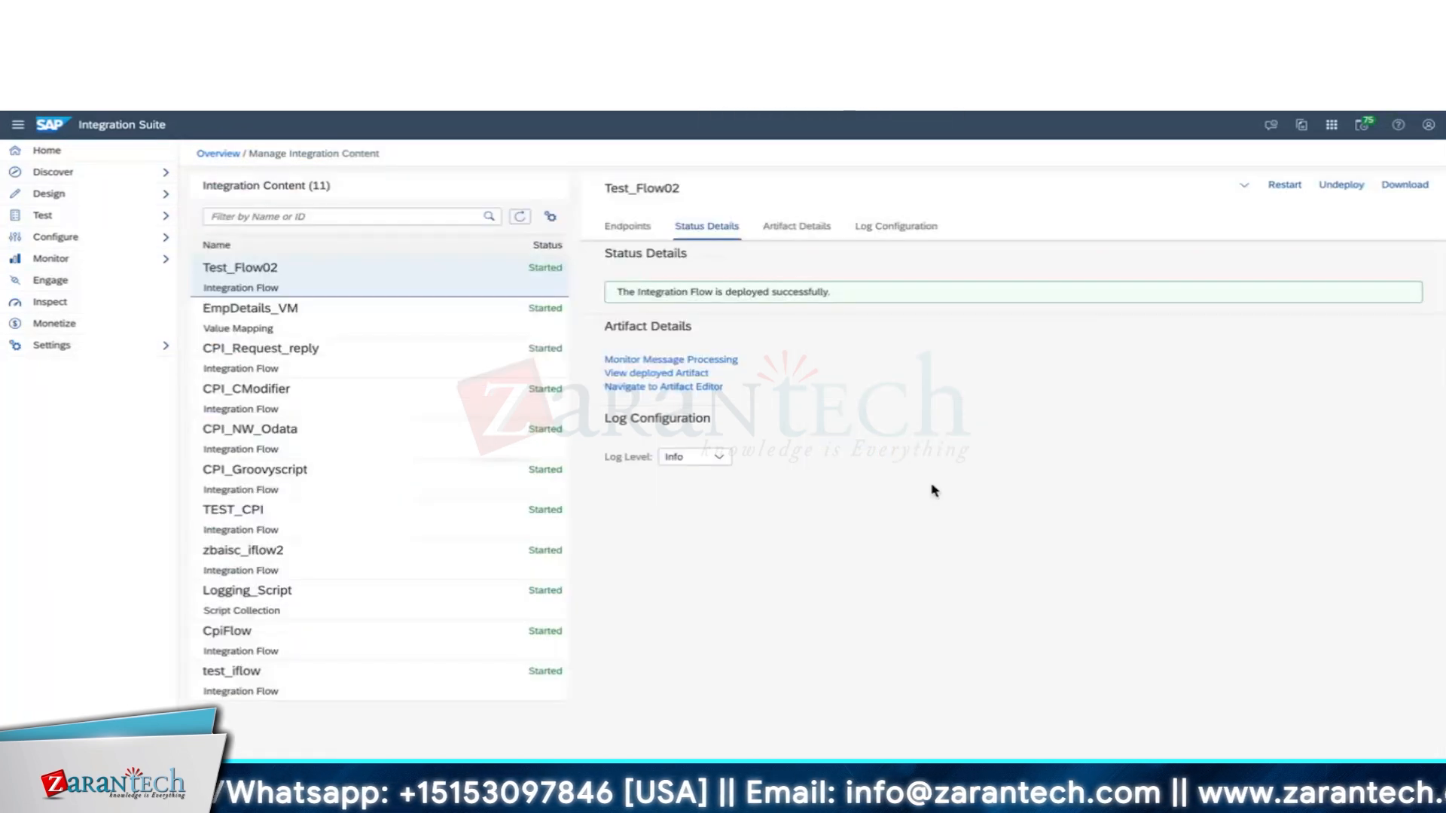
key(super+Tab)
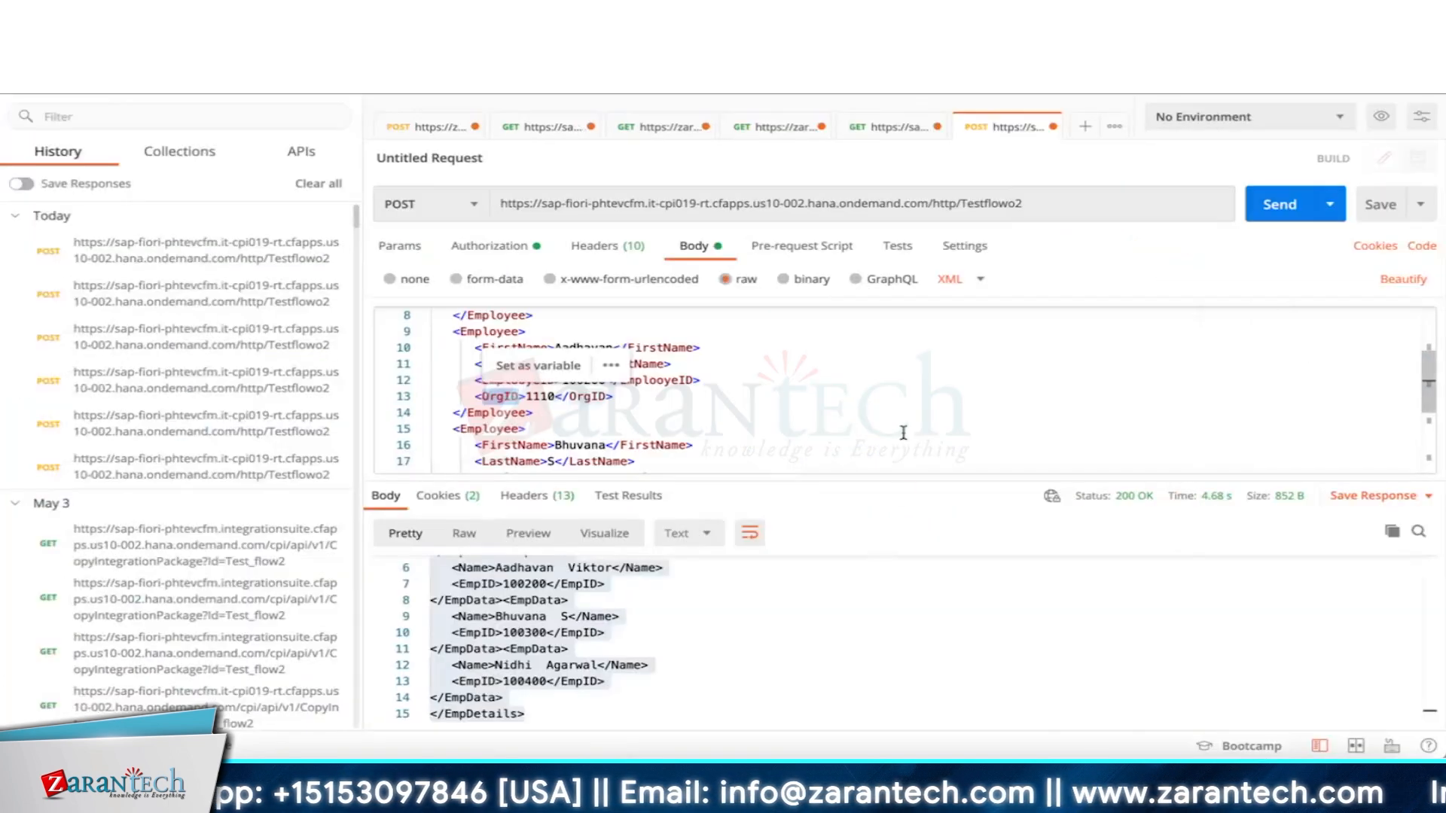
Resend the Testflowo2 request in Postman and inspect the returned employee entries.
click(904, 432)
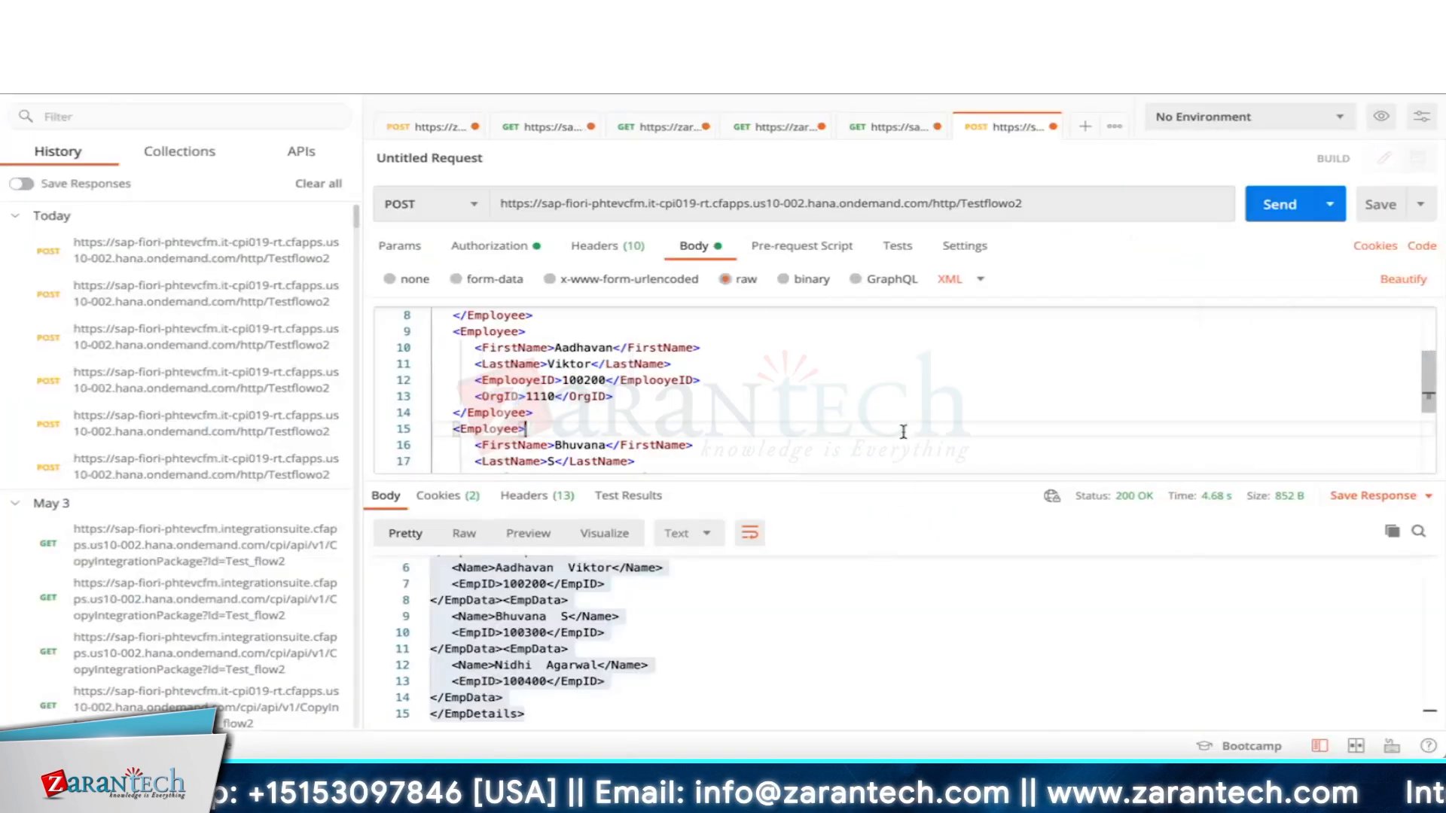
click(642, 631)
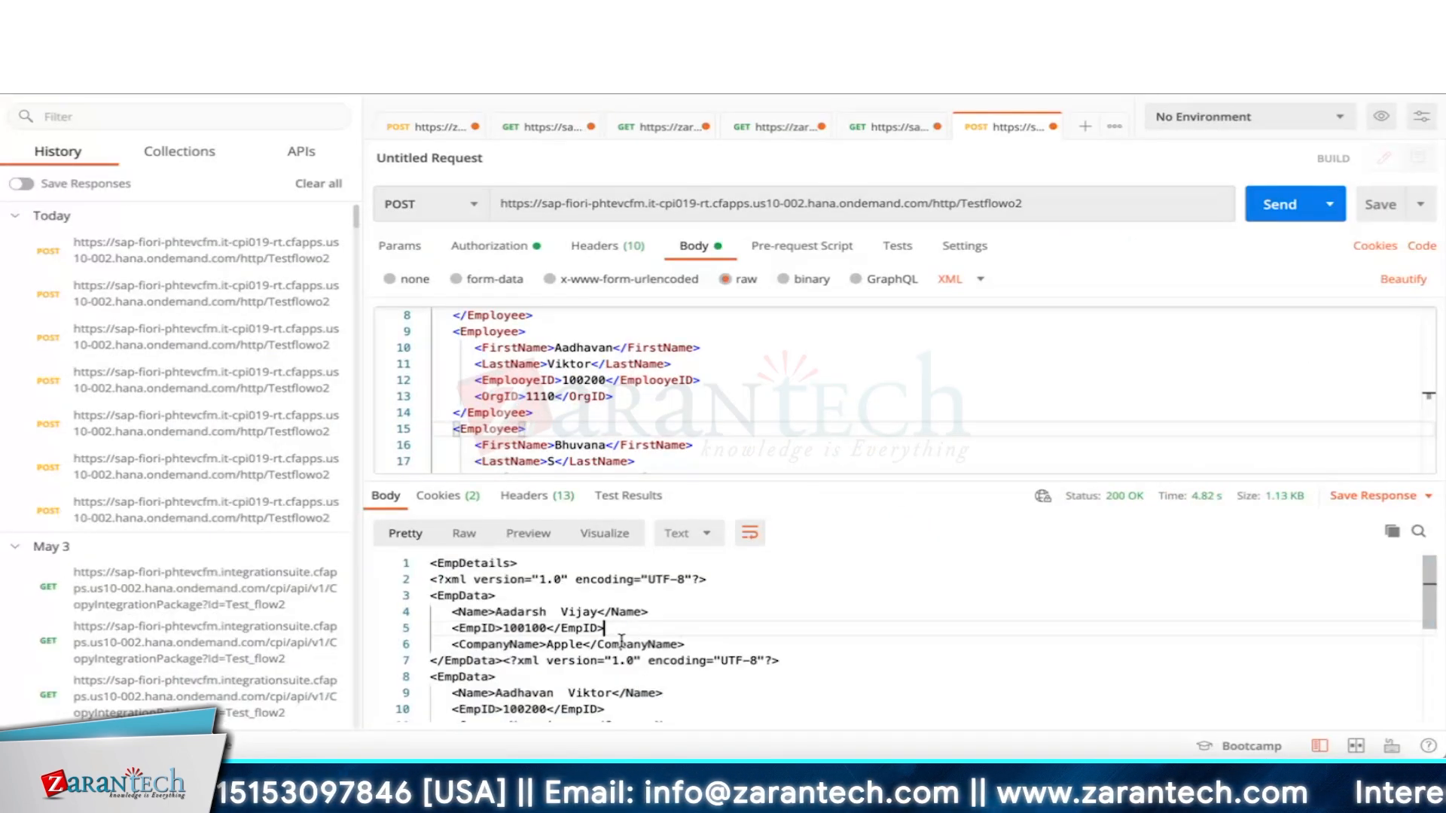
drag(619, 611, 687, 711)
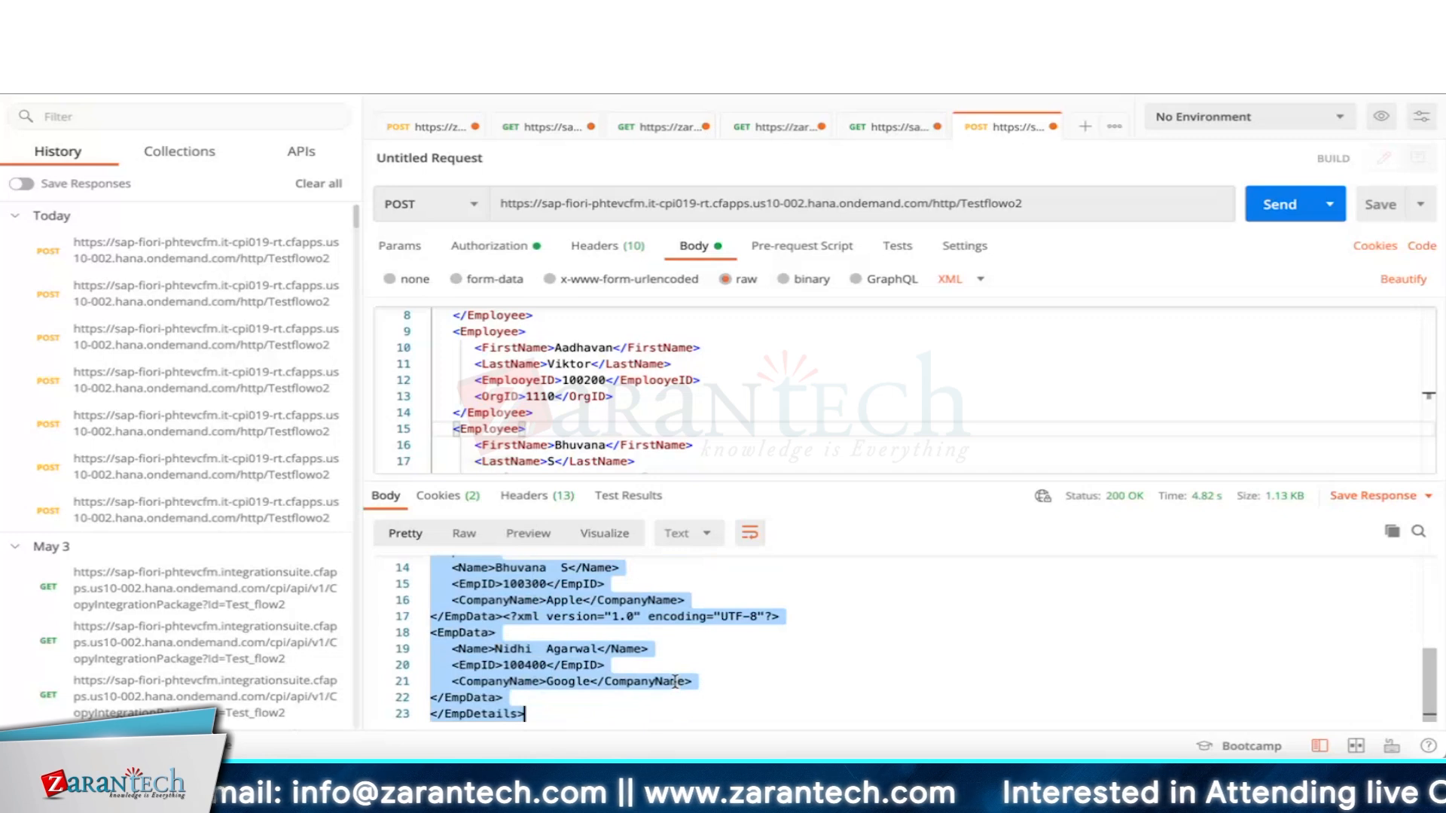
click(500, 618)
Redeploy the updated Test_Flow02 integration flow and return to Postman.
key(super+Tab)
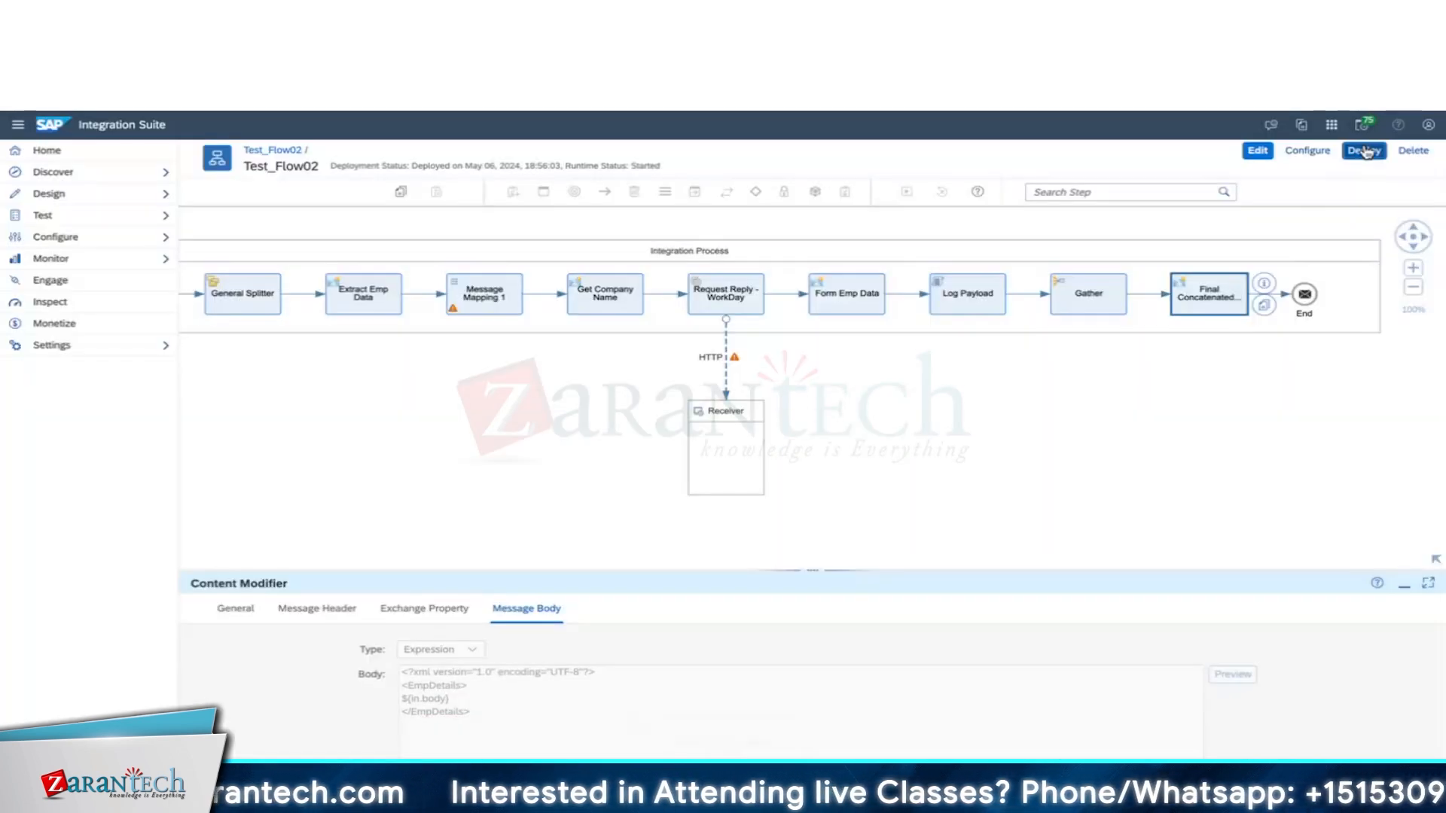
click(1364, 150)
key(super+Tab)
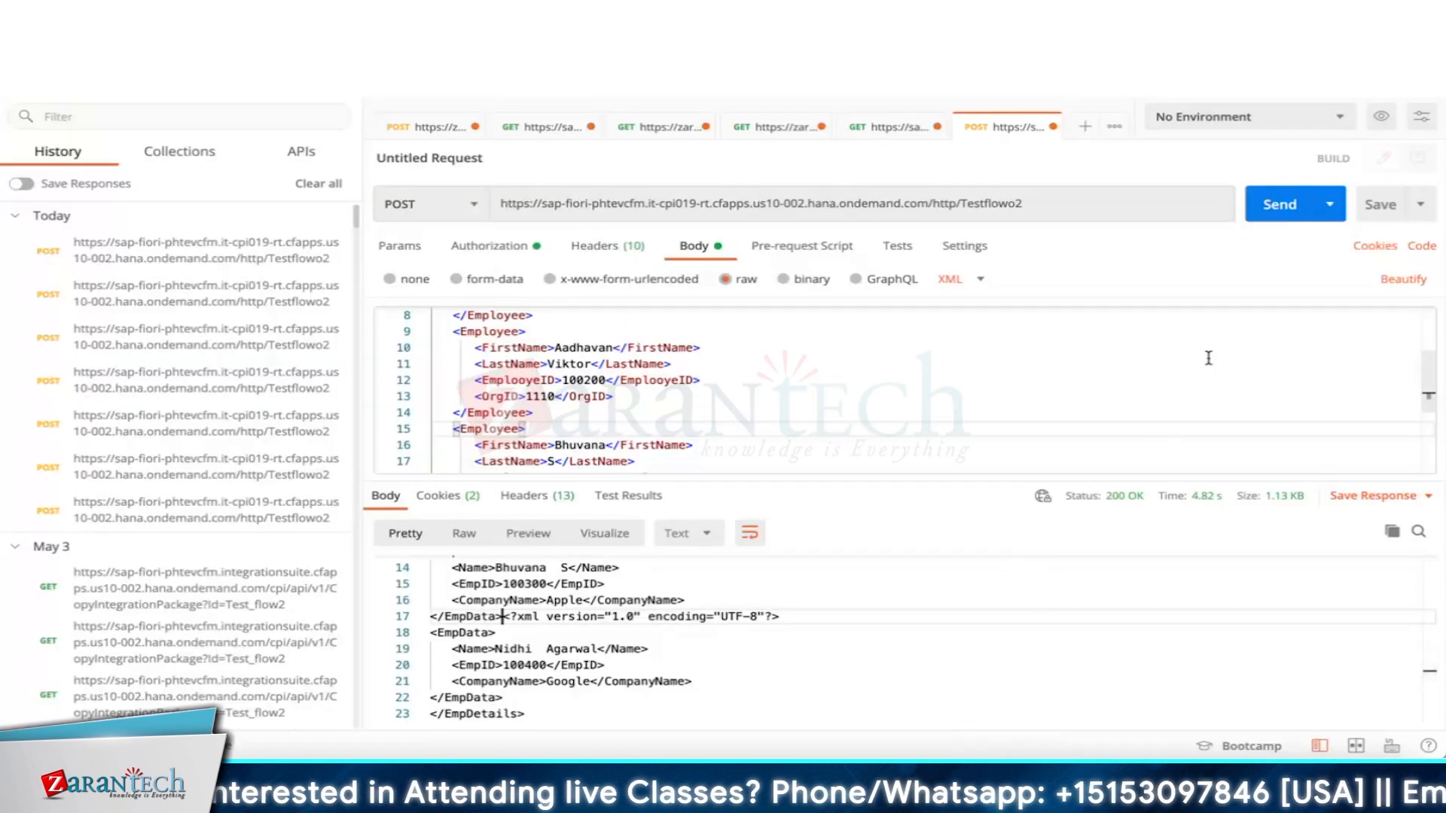
Review the response records, confirming CompanyName values Apple, Amazon, Apple and Google.
scroll(1018, 561, up, 5)
click(677, 608)
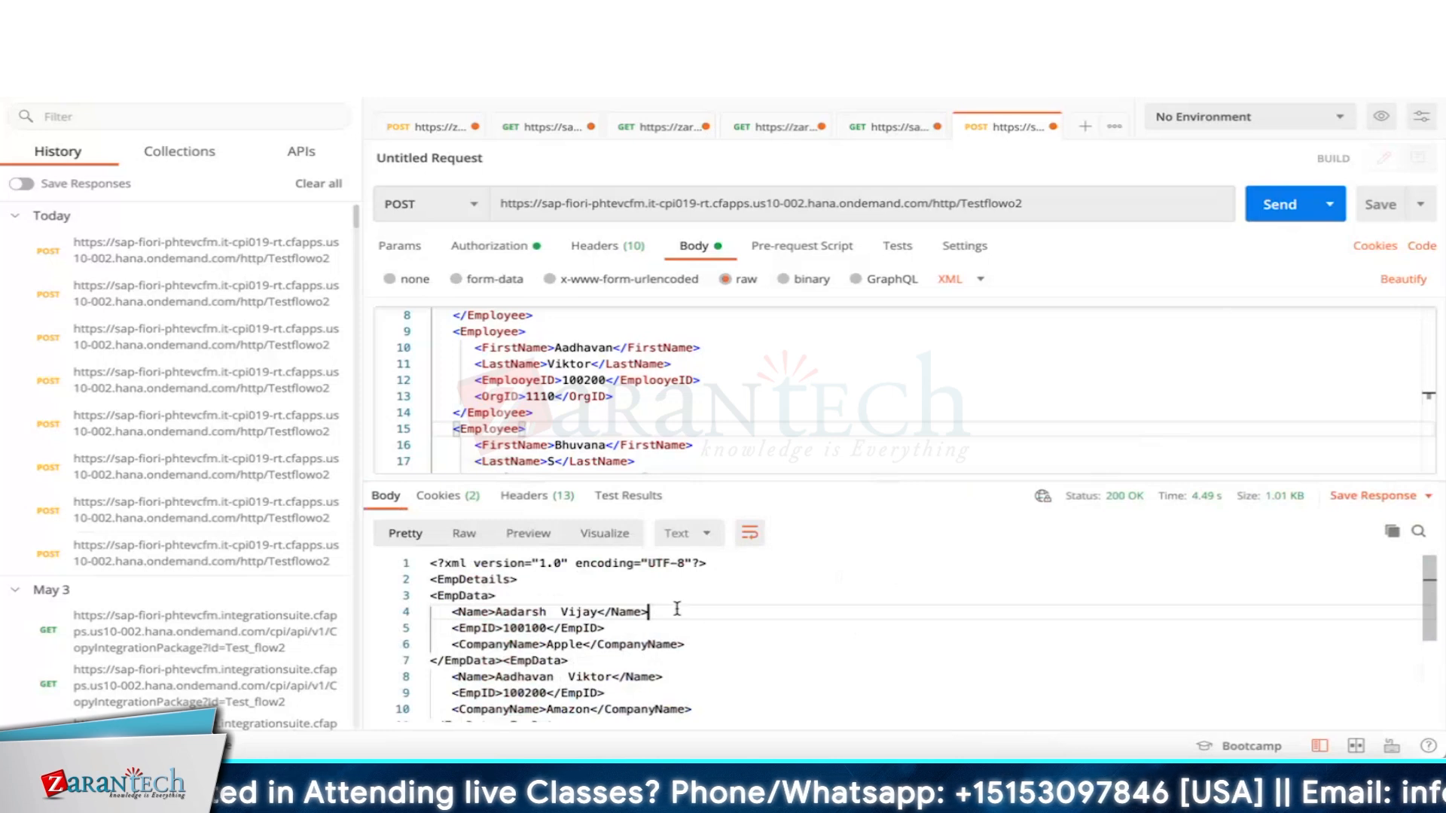
key(Down)
key(Down)
key(Down)
key(Down)
key(Down)
key(Down)
key(Down)
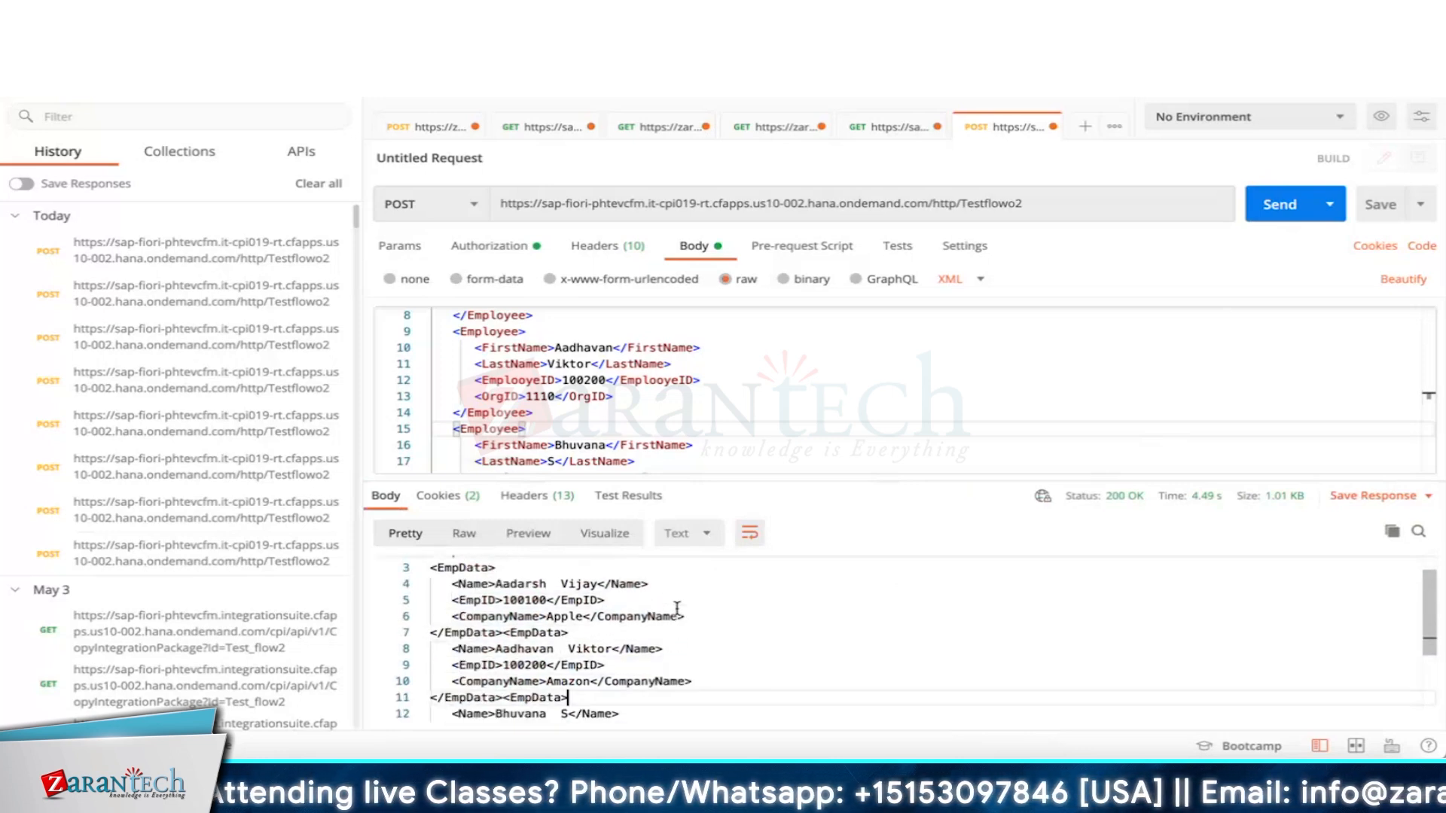
key(Down)
key(Down)
key(Down)
key(Down)
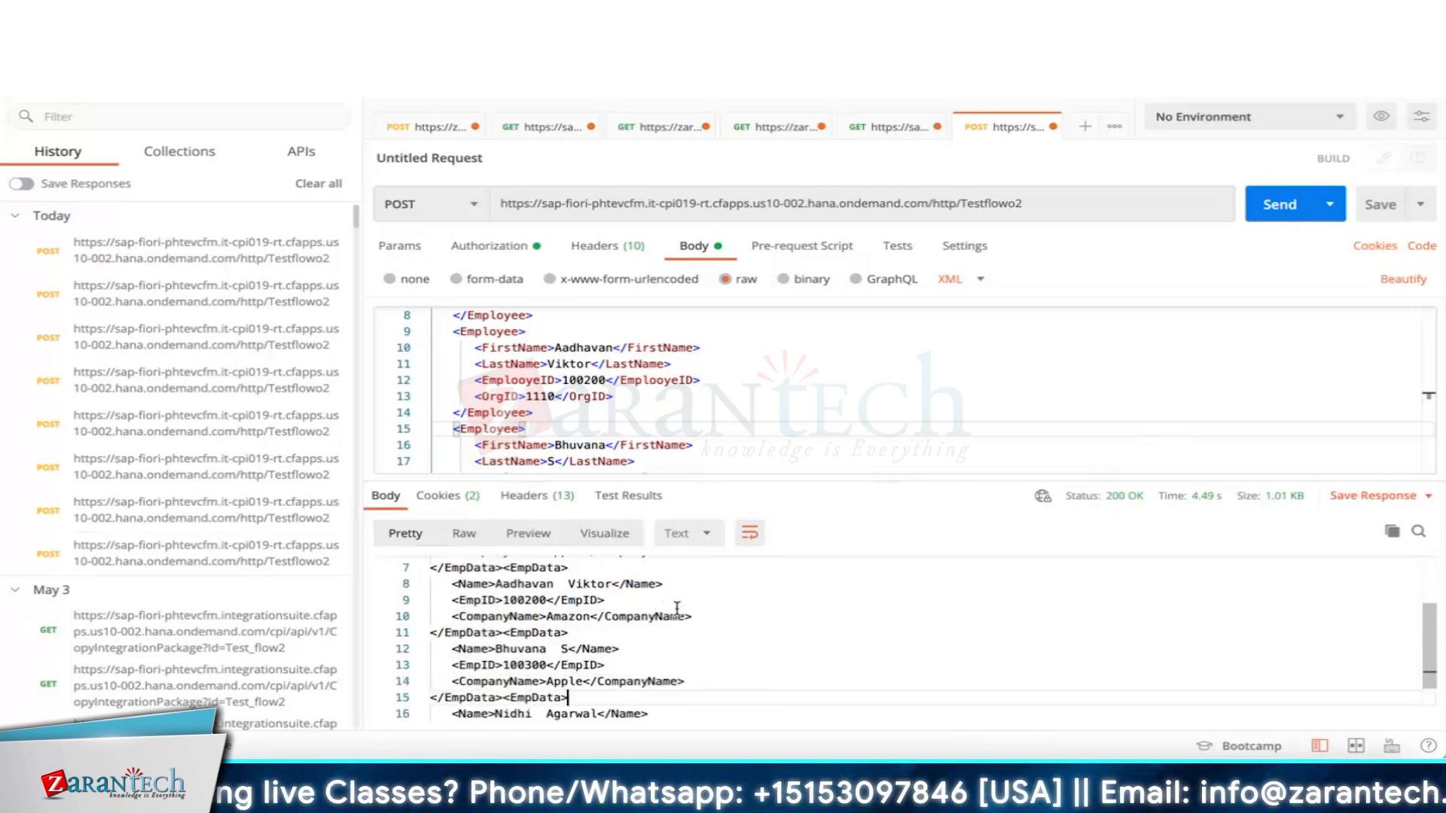
key(Down)
key(Down)
key(Down)
key(Down)
key(Down)
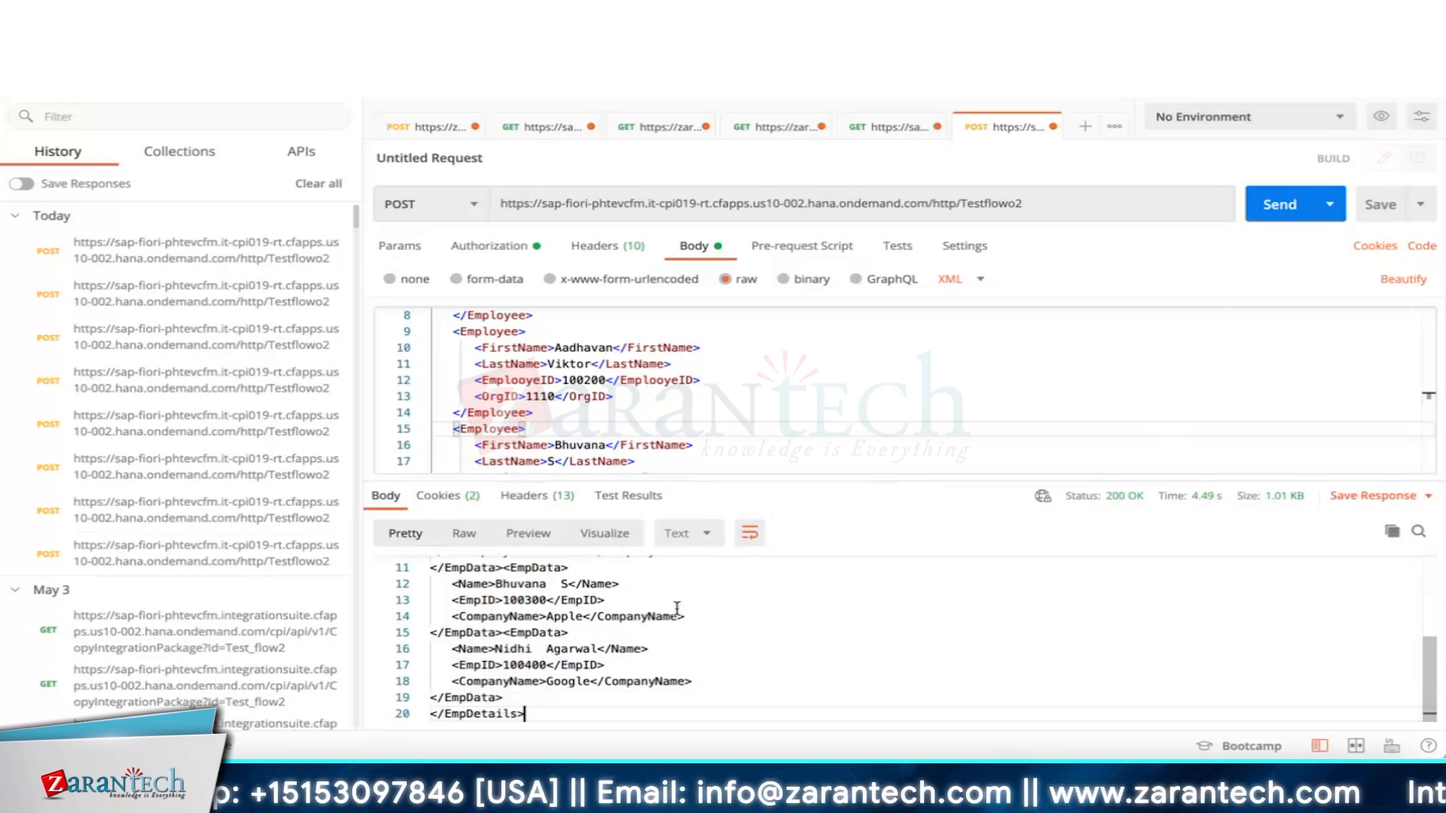
key(Up)
key(Up)
key(Up)
key(Up)
key(Up)
key(Up)
key(Up)
key(Up)
key(Up)
key(Up)
key(Up)
key(Up)
key(Up)
key(Up)
key(Up)
key(Up)
key(Up)
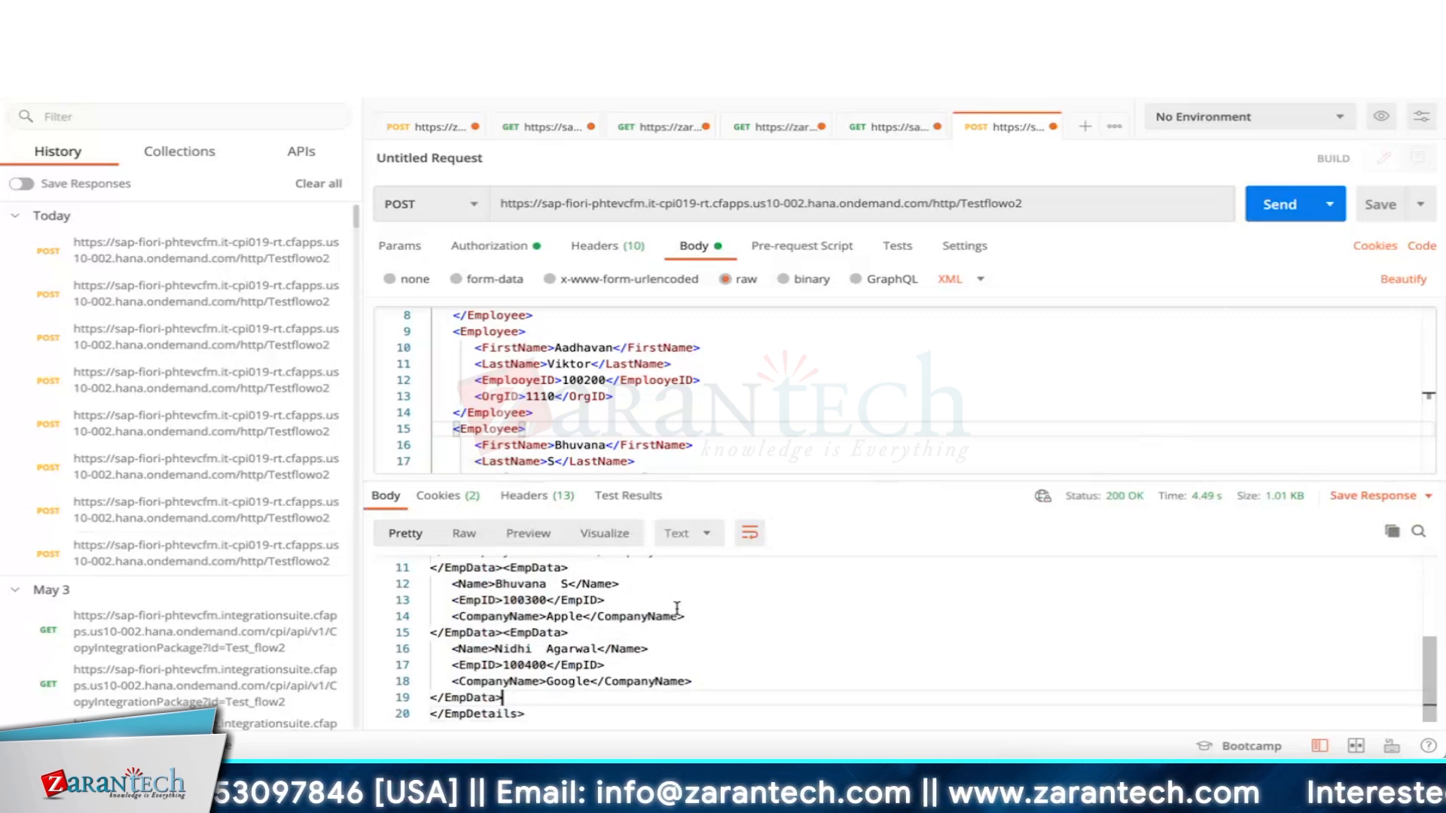
key(Up)
key(Up)
key(Up)
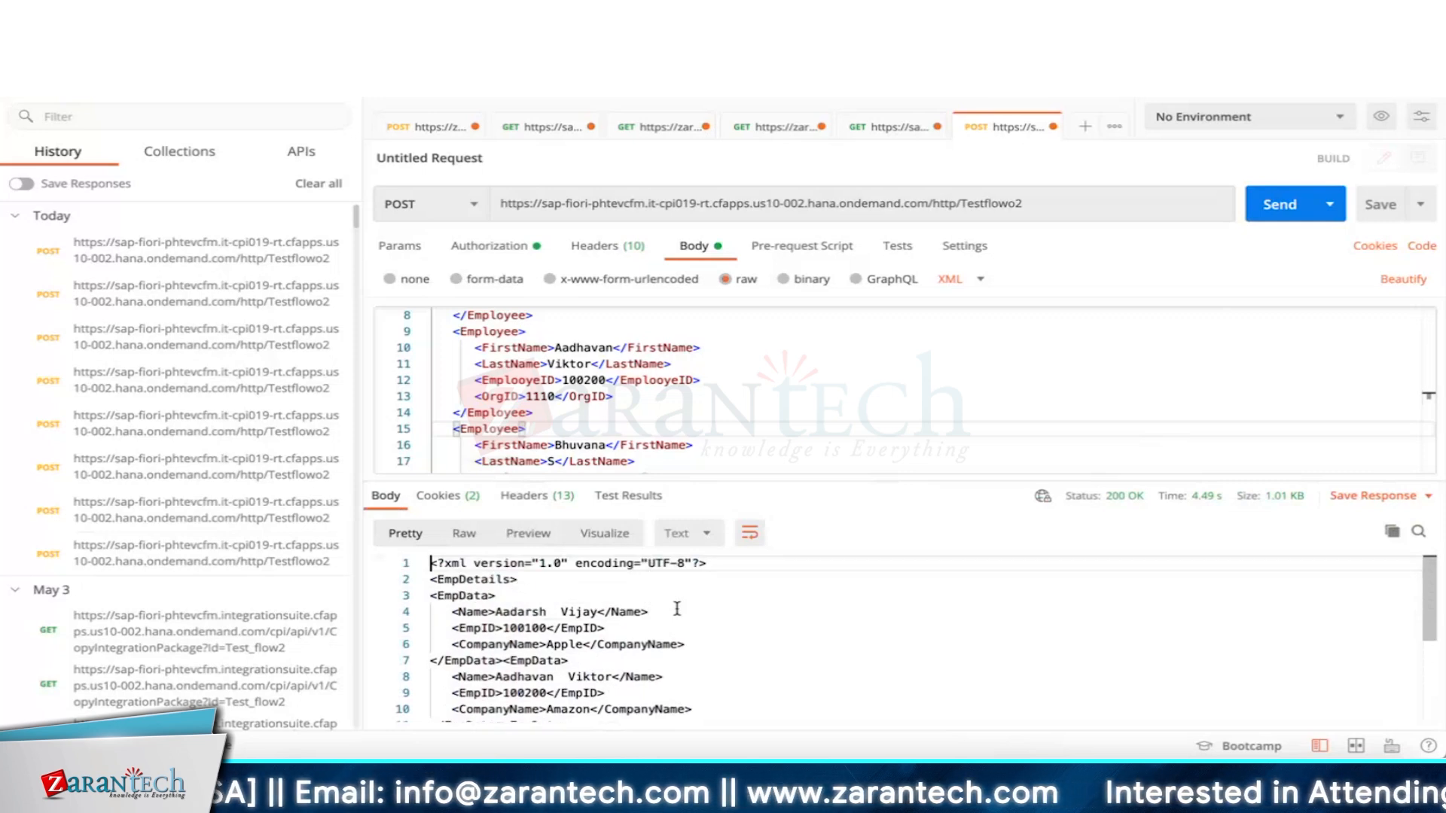
key(super+Tab)
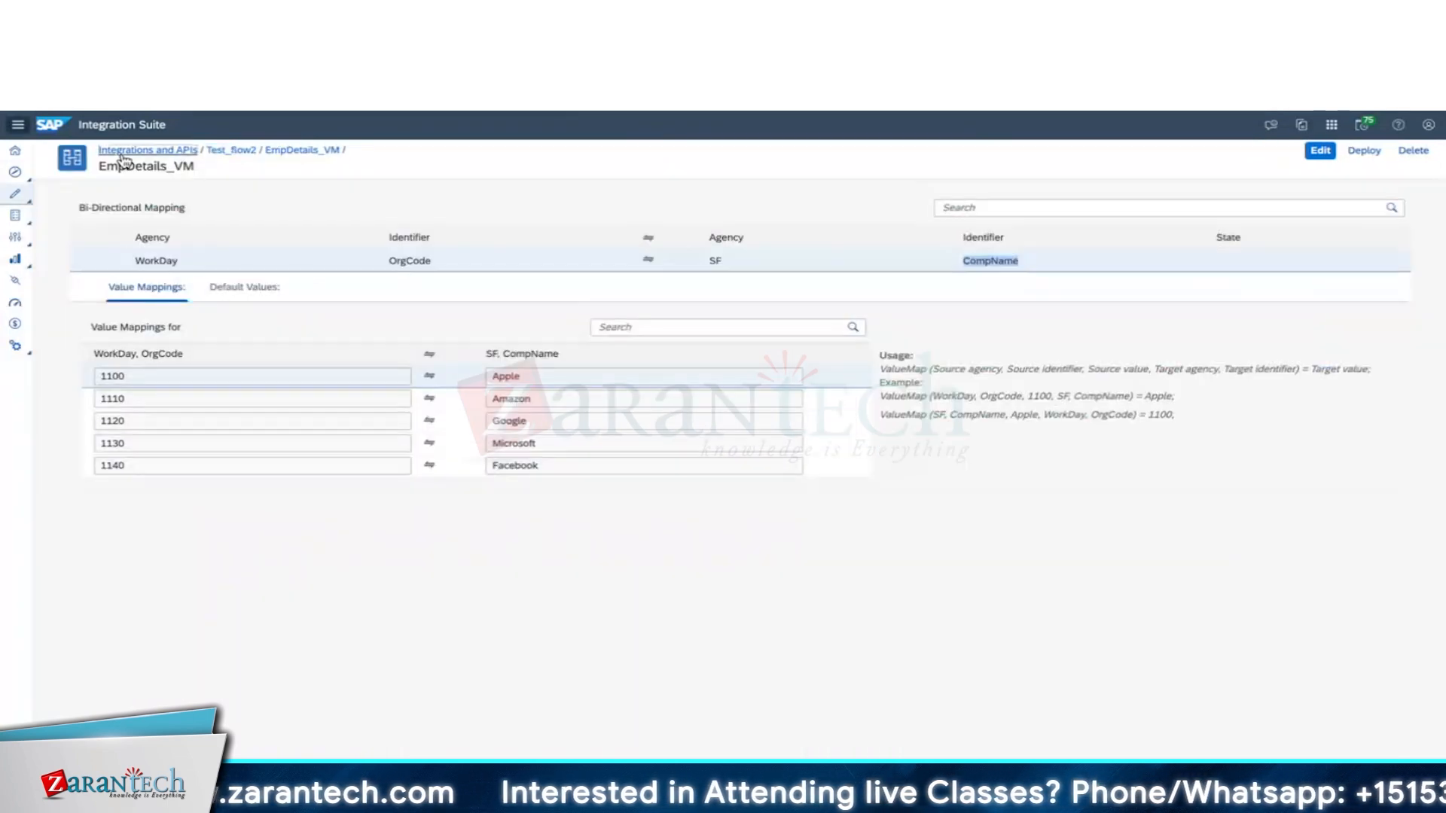
Go from the EmpDetails_VM value mapping to the Monitor > Integrations and APIs overview.
click(122, 153)
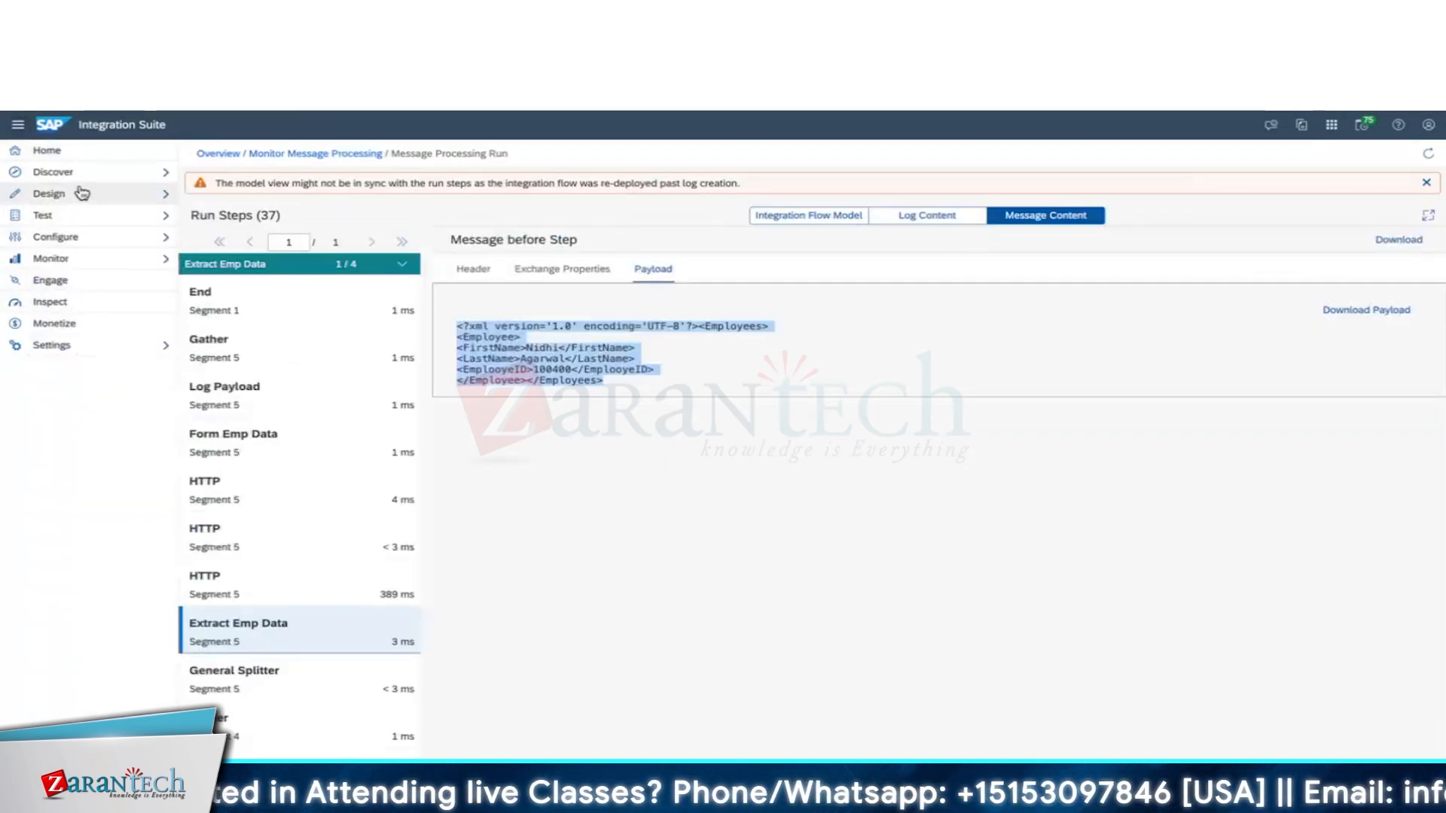
click(51, 258)
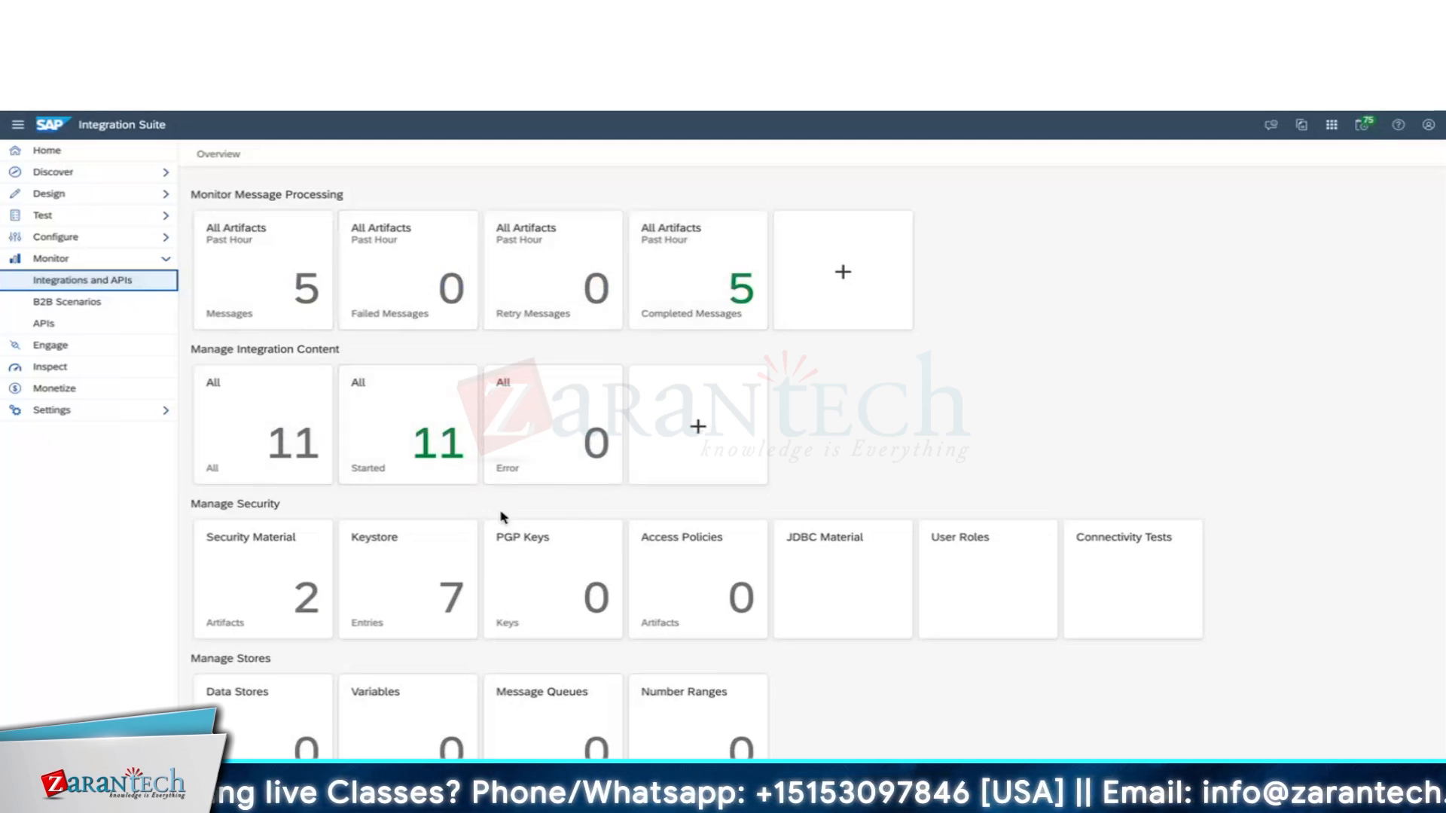
click(953, 692)
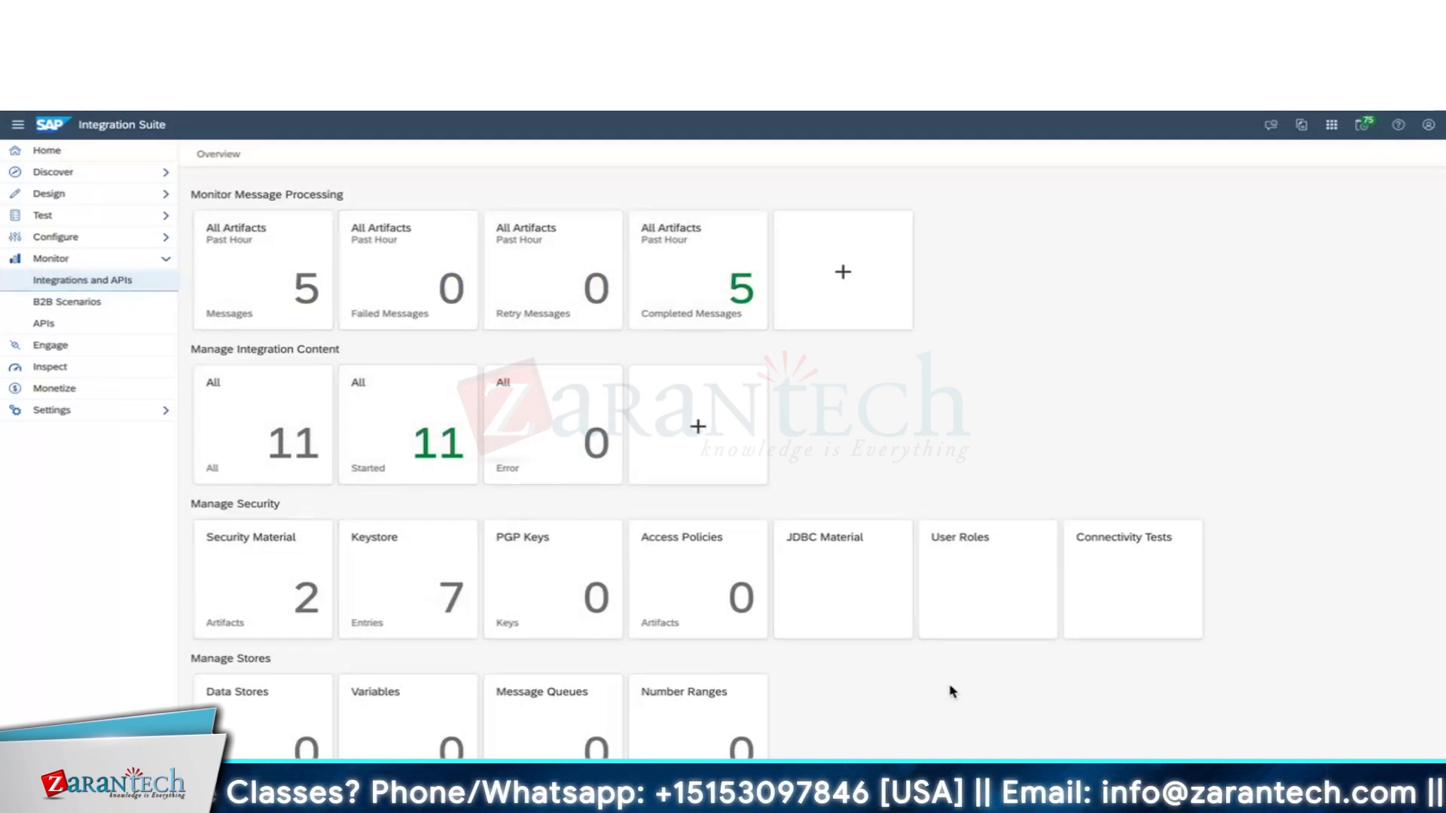
scroll(952, 693, down, 3)
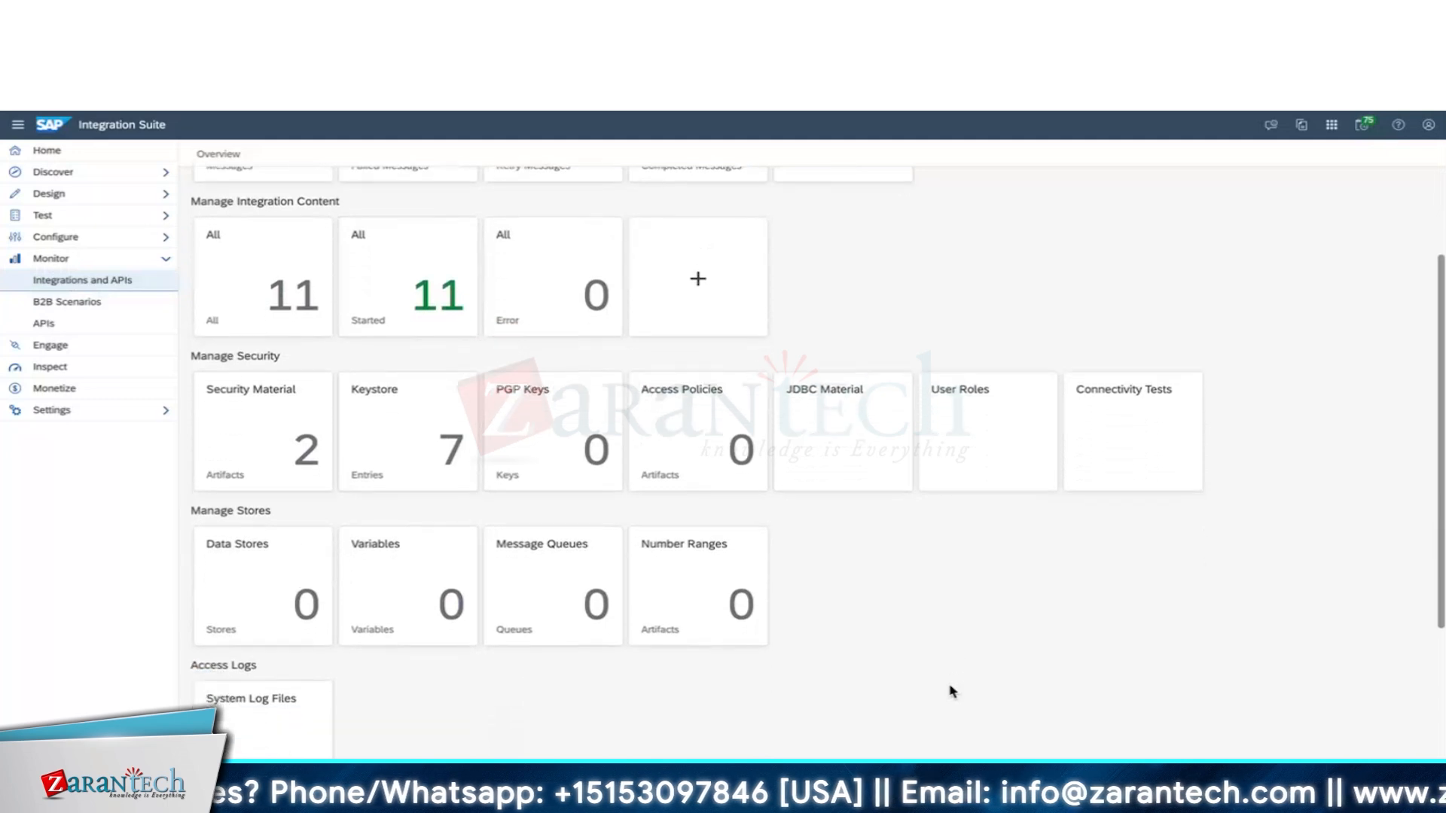
scroll(953, 693, down, 2)
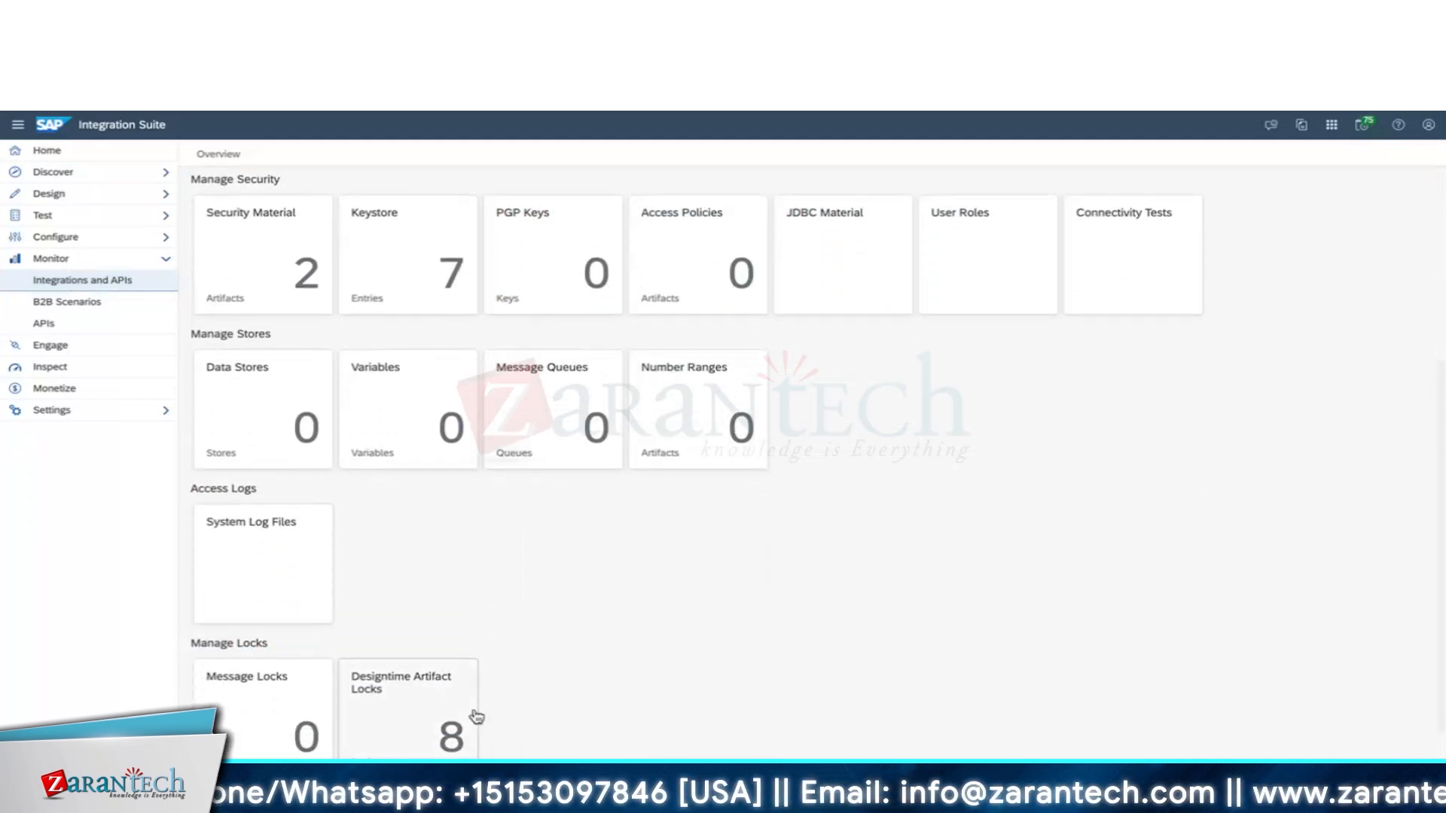
click(300, 622)
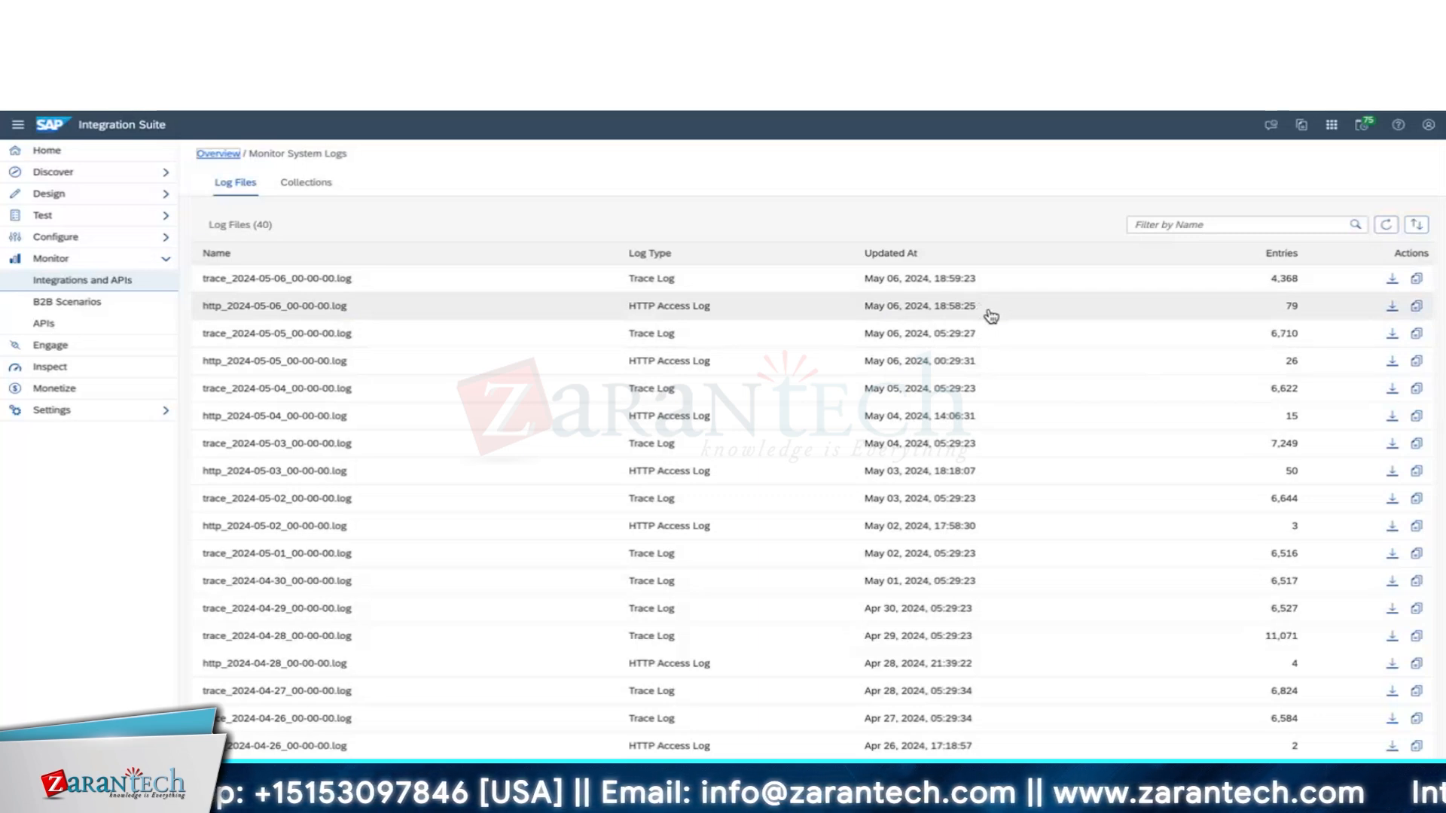
click(224, 154)
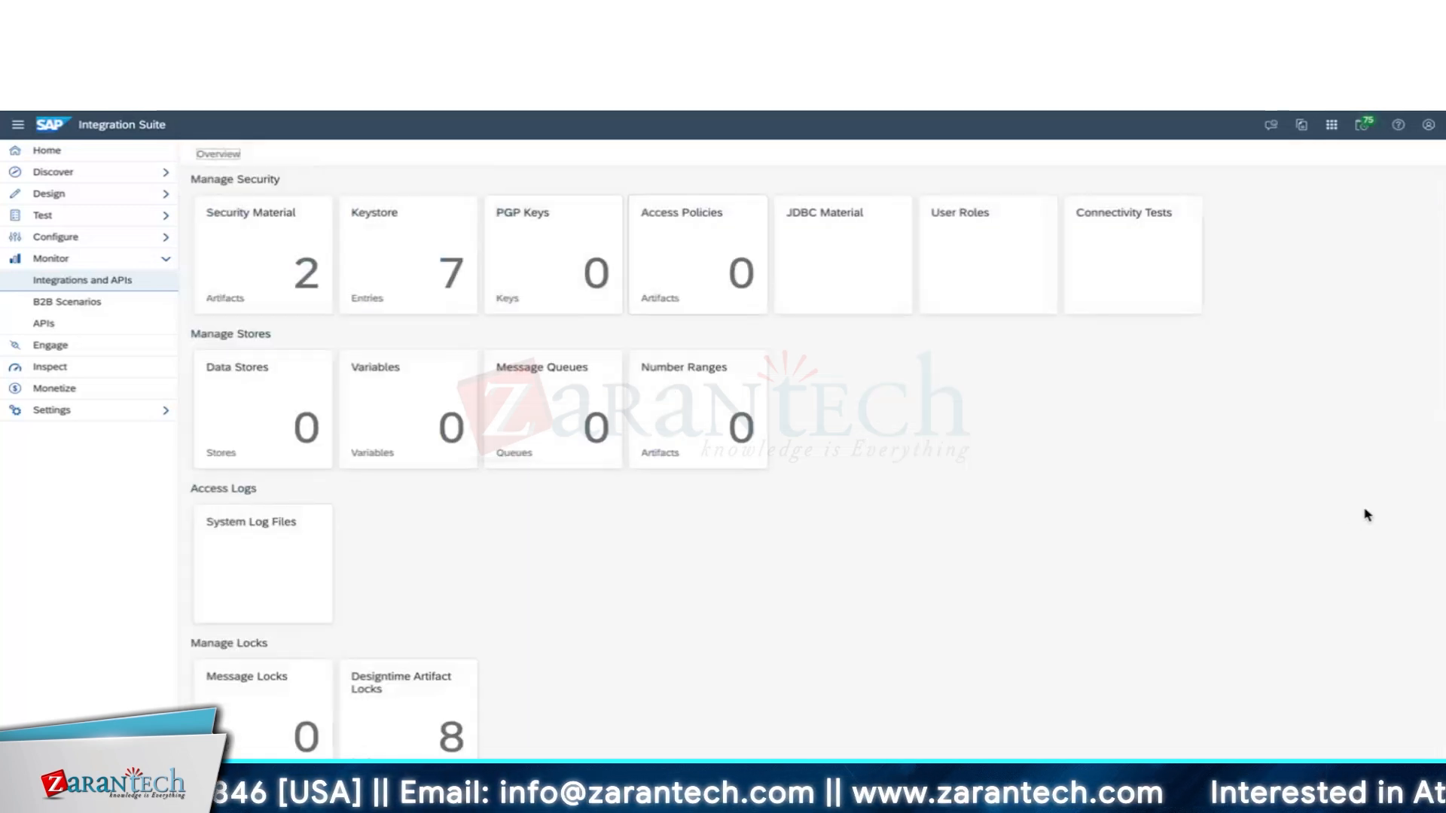